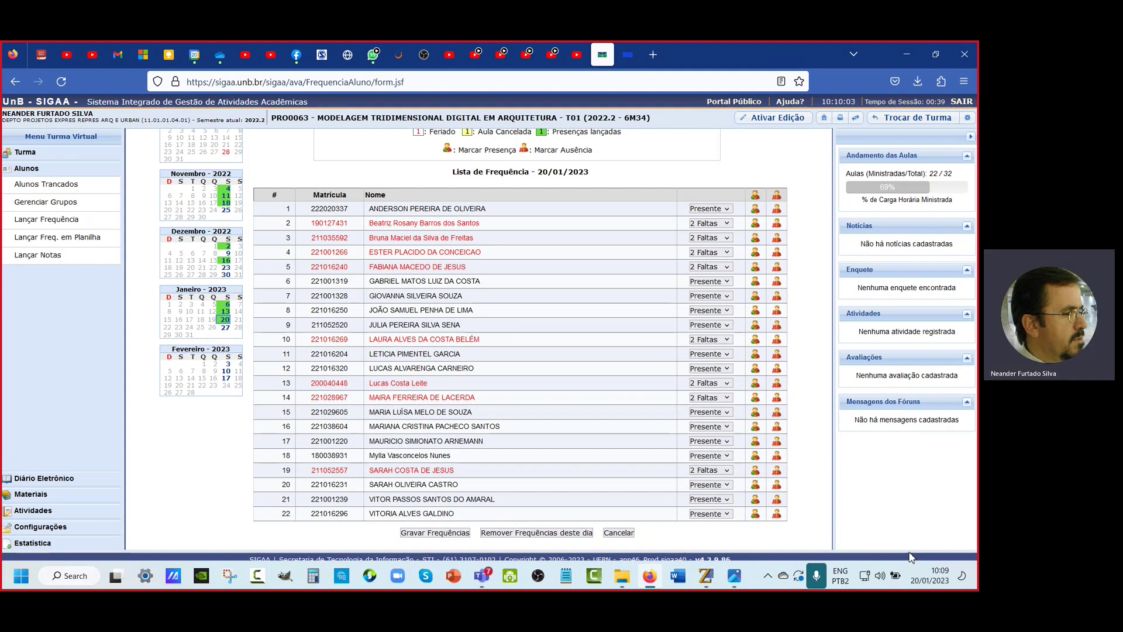
# Step: Switch to form-Z and close both open projects, saving the changes to aula 010 inicial.fmz
pyautogui.click(907, 54)
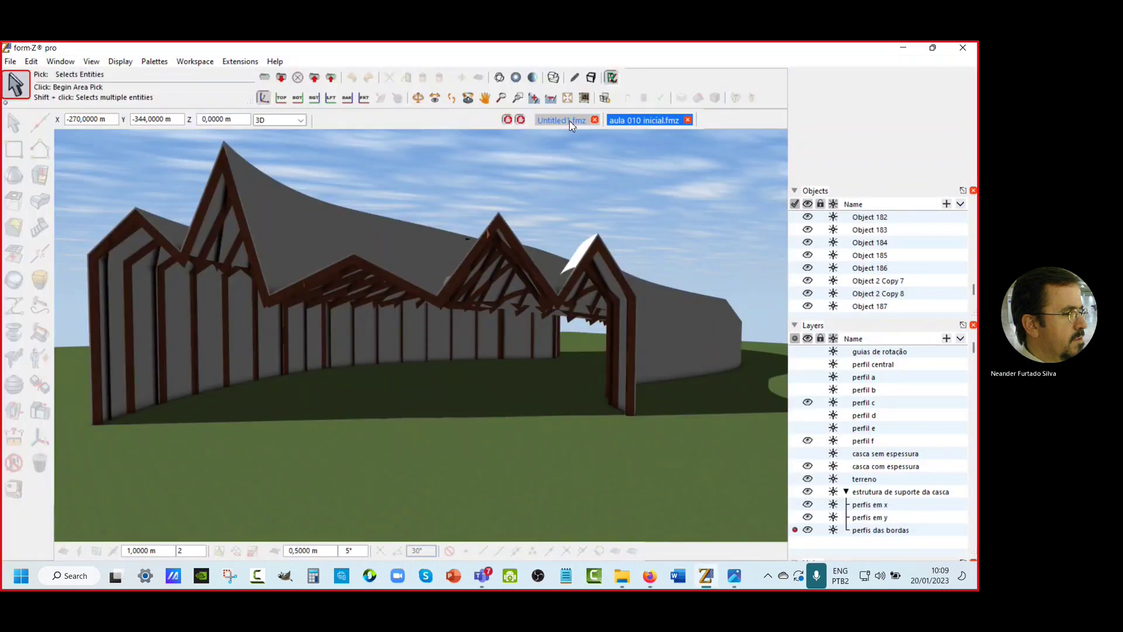
pyautogui.click(688, 121)
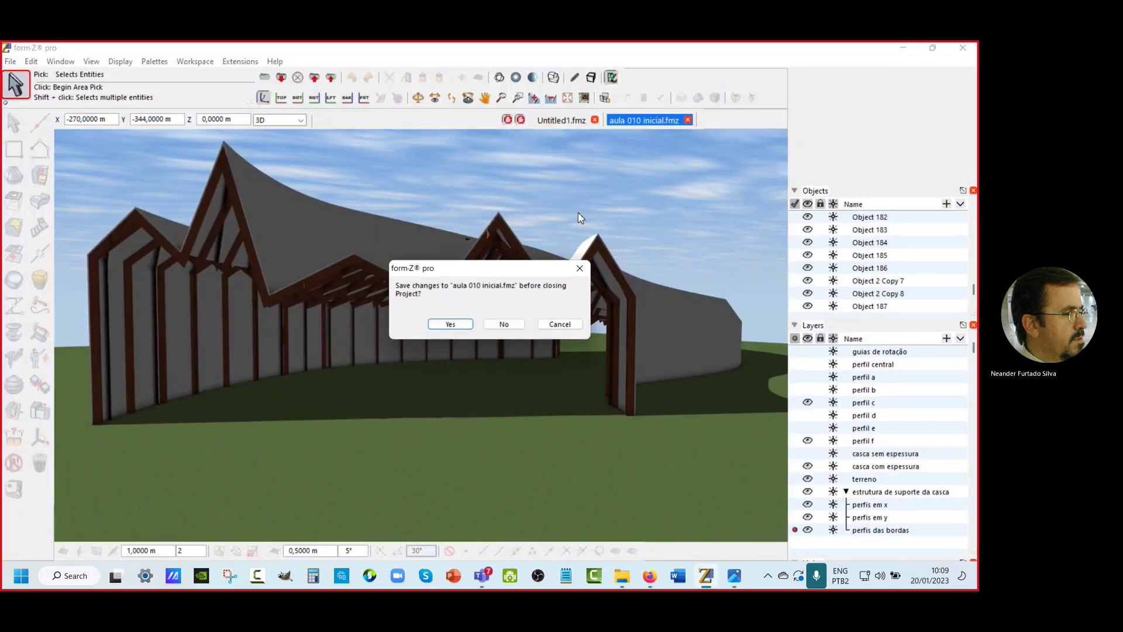
pyautogui.click(456, 329)
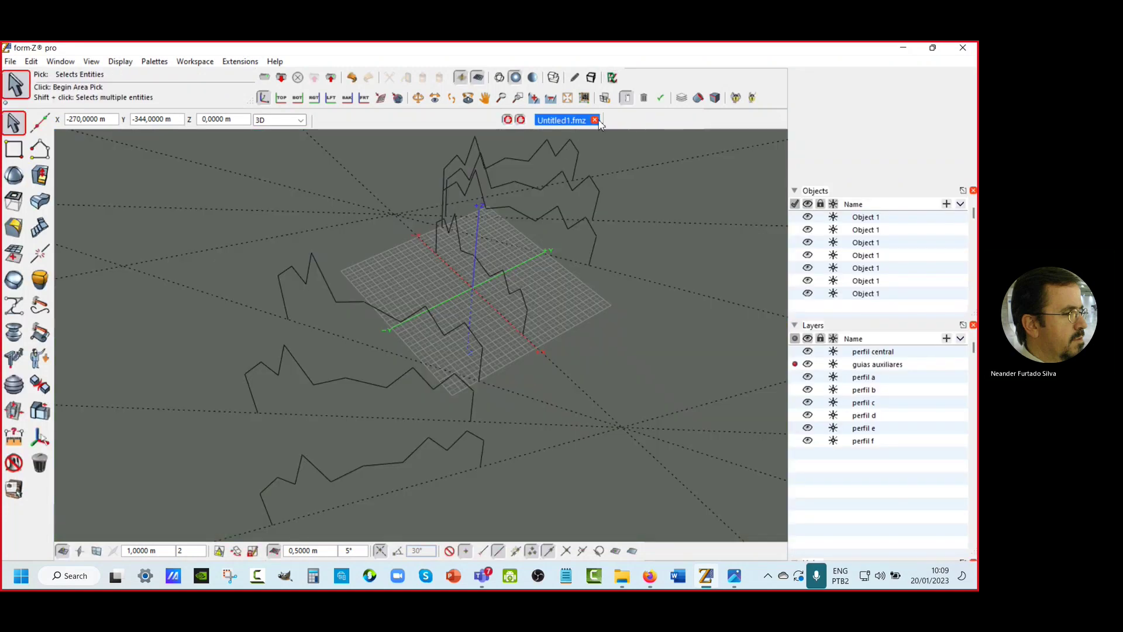
pyautogui.click(595, 120)
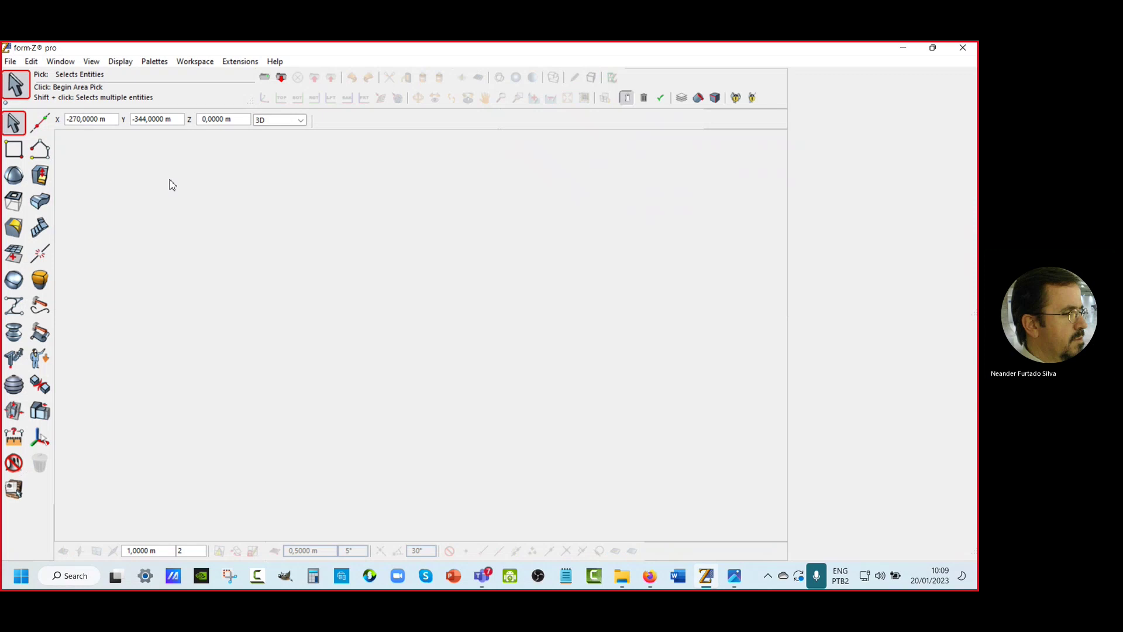
# Step: Create a new empty project and reset all workspaces to their defaults
pyautogui.click(265, 78)
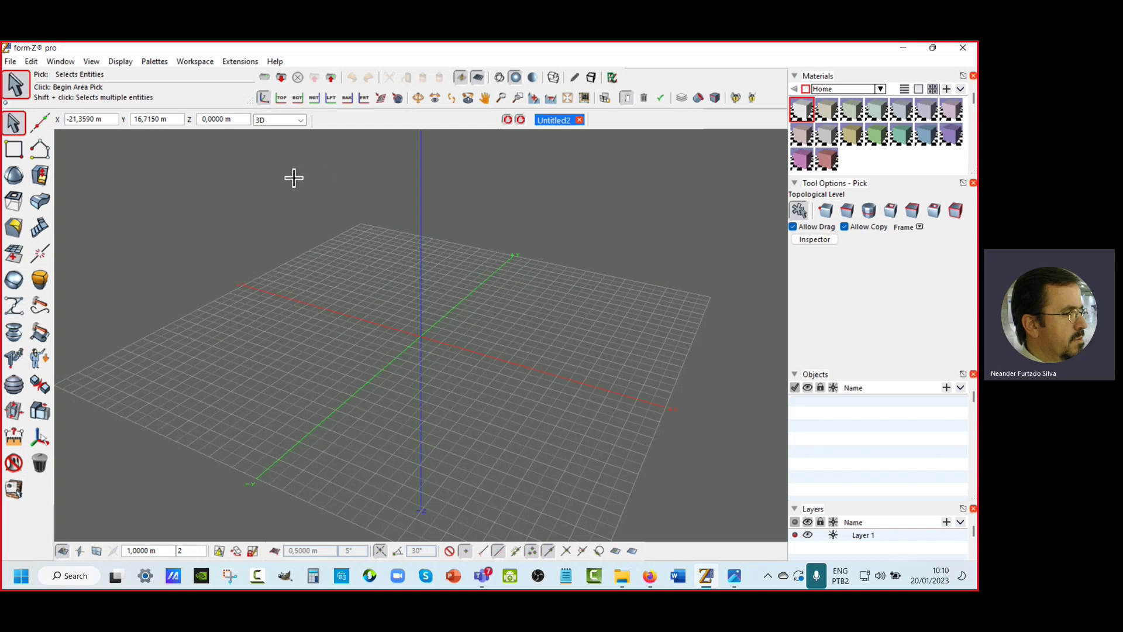
pyautogui.click(189, 64)
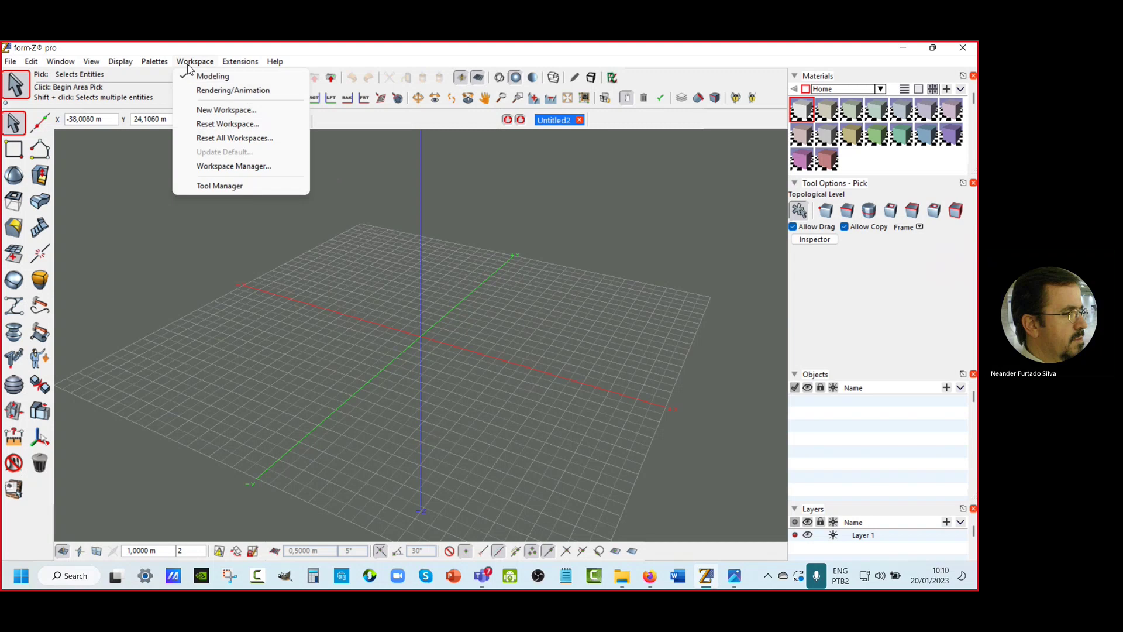
pyautogui.click(221, 138)
pyautogui.click(475, 314)
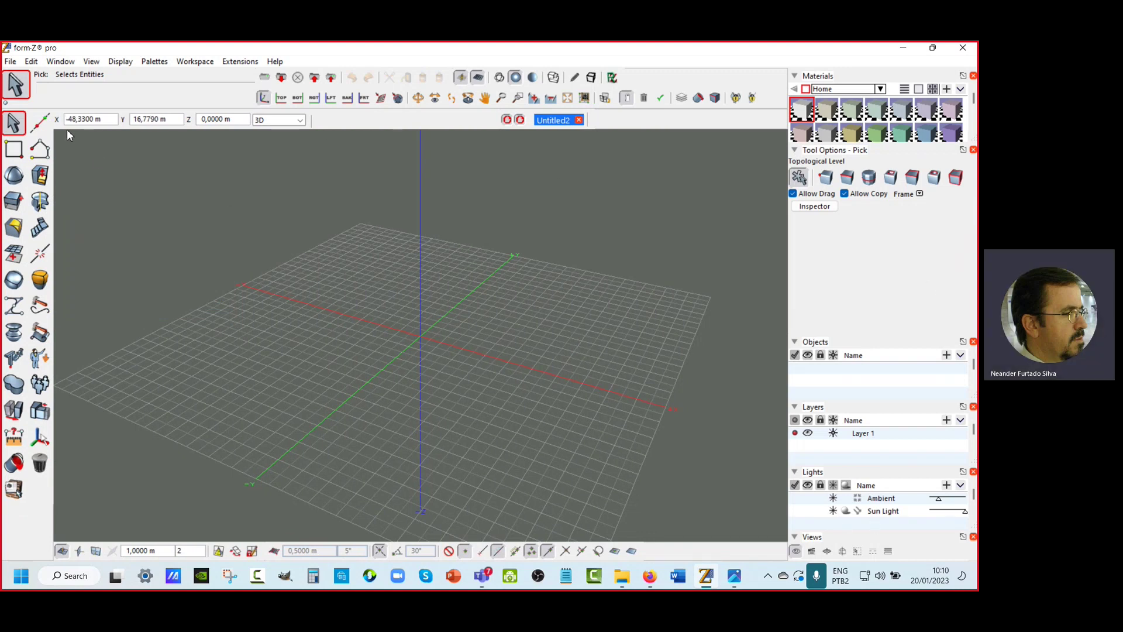
# Step: Restore the program preferences to their default settings
pyautogui.click(32, 62)
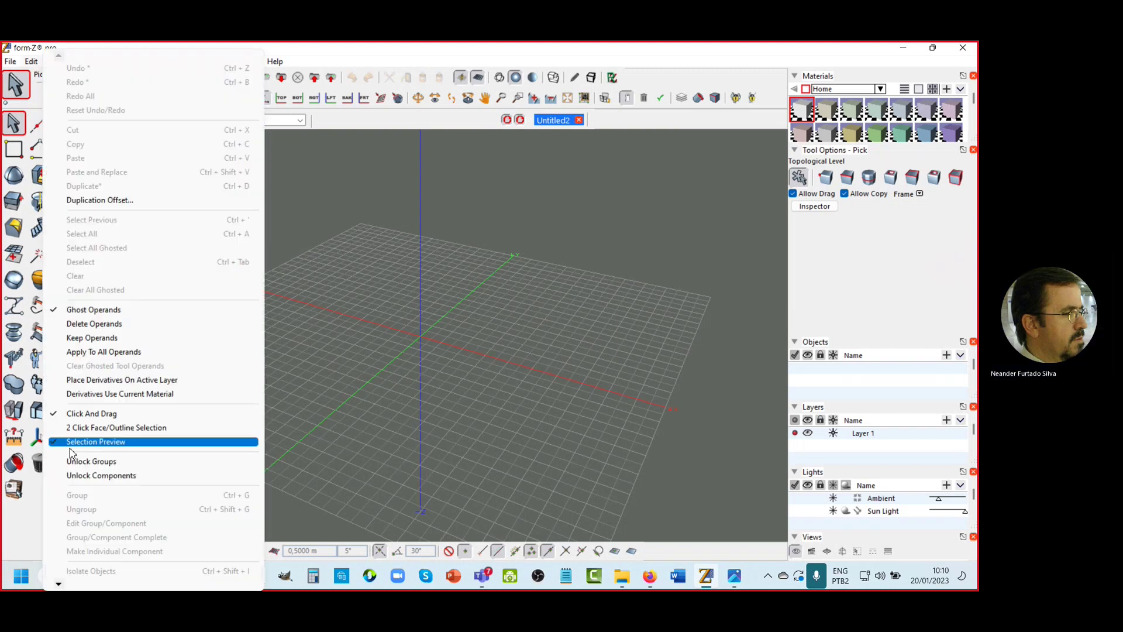
pyautogui.moveTo(59, 584)
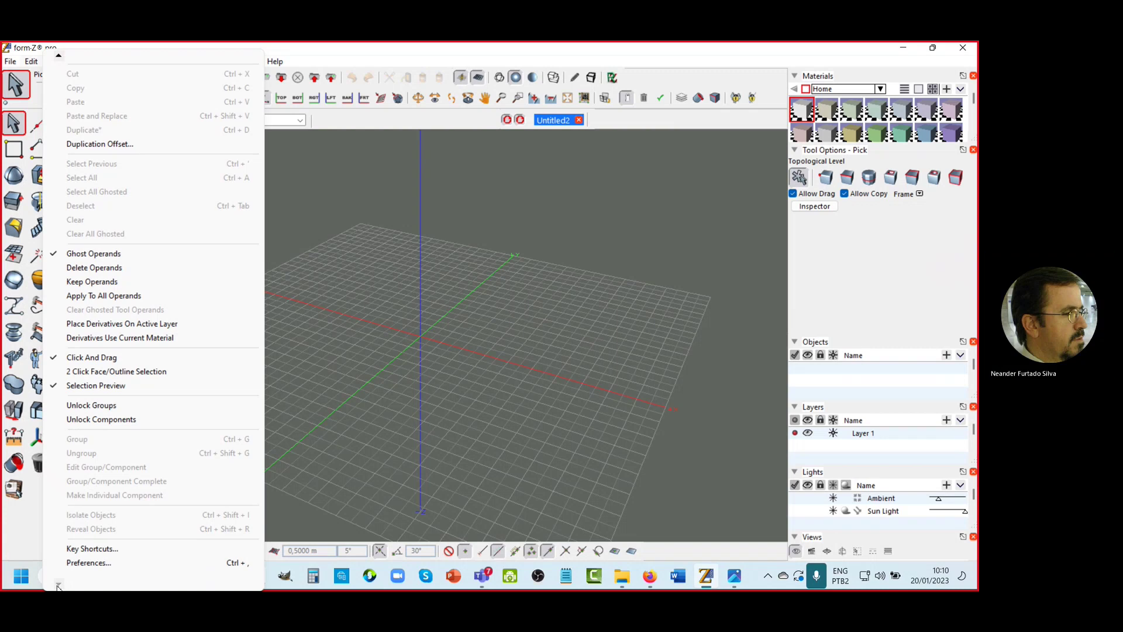
pyautogui.click(88, 563)
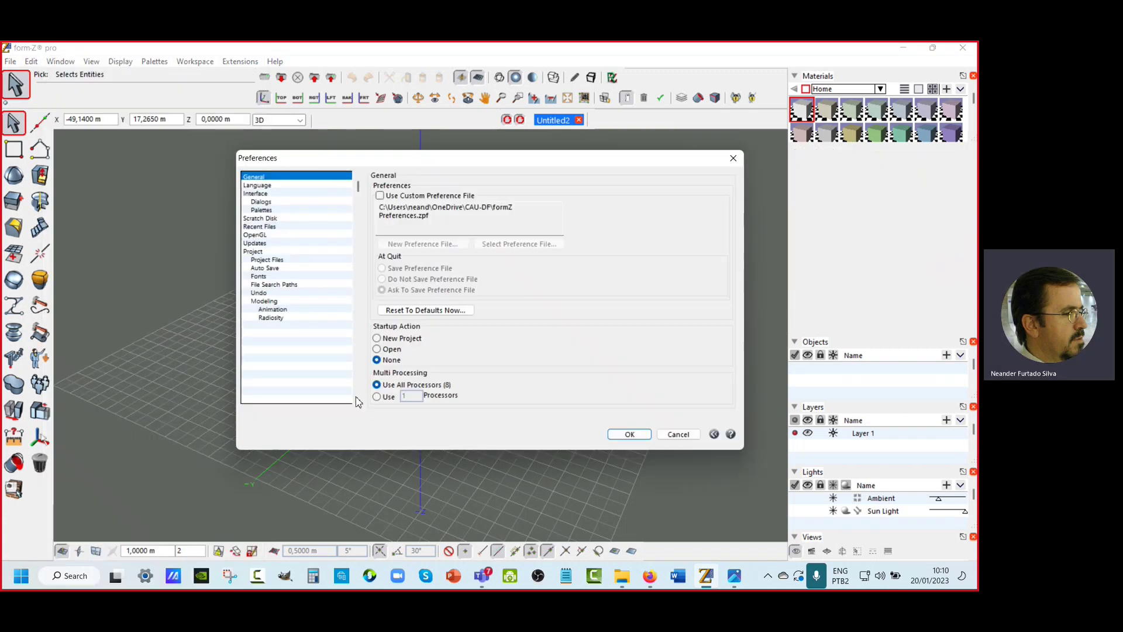
pyautogui.click(426, 310)
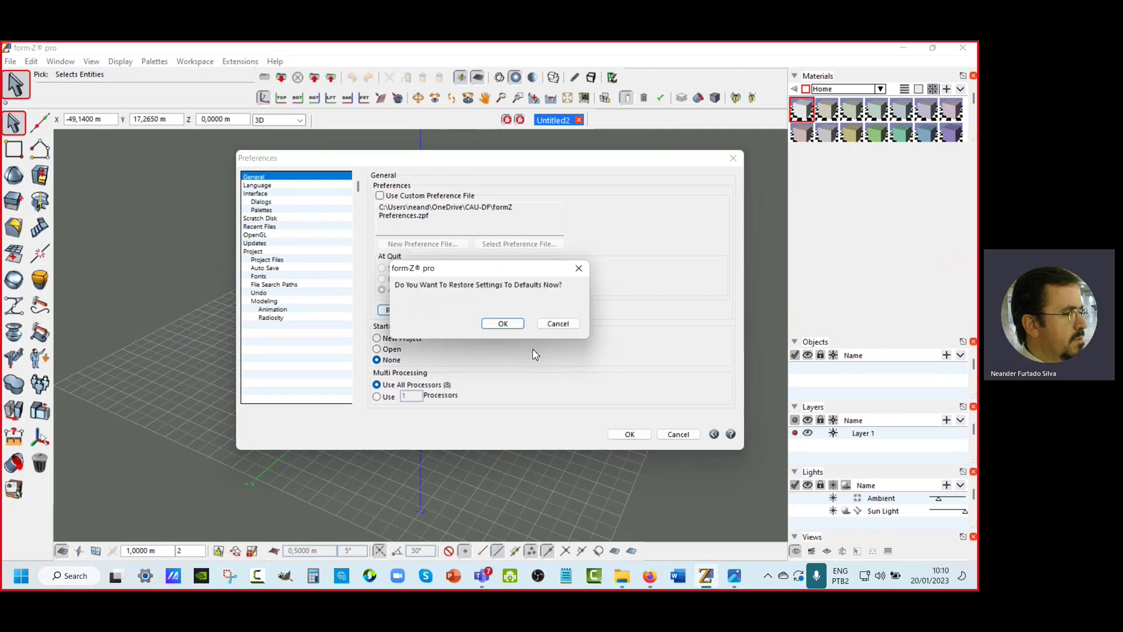
pyautogui.click(503, 325)
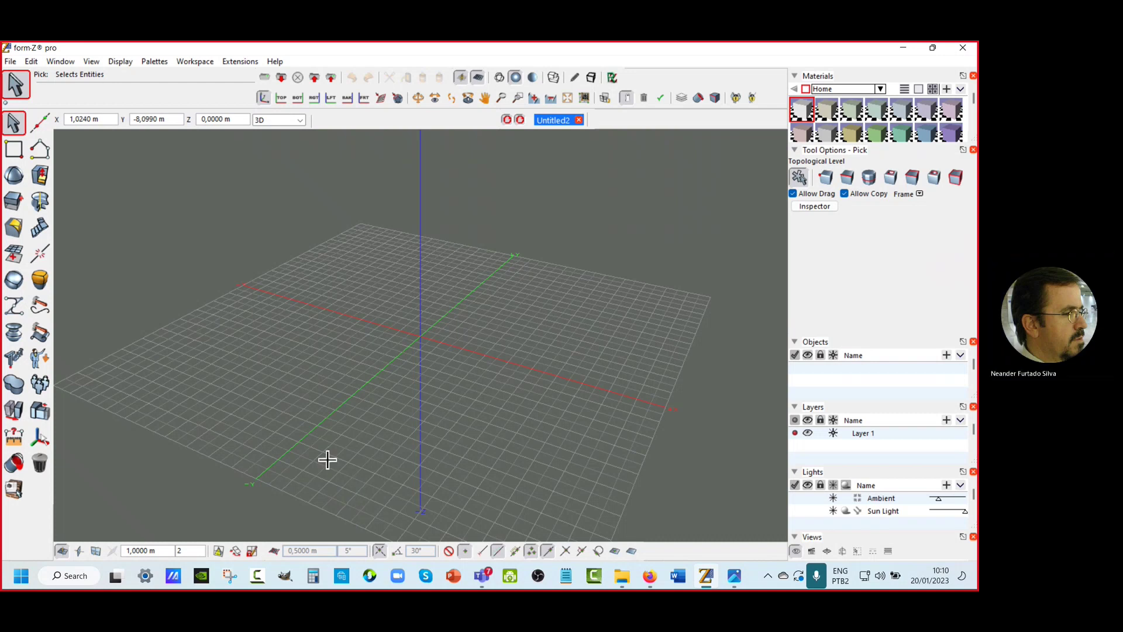
# Step: Close the open 07 smithsonian.jpg photo and view 01 Schroder House.jpg from the aula 010/010a folder
pyautogui.click(734, 577)
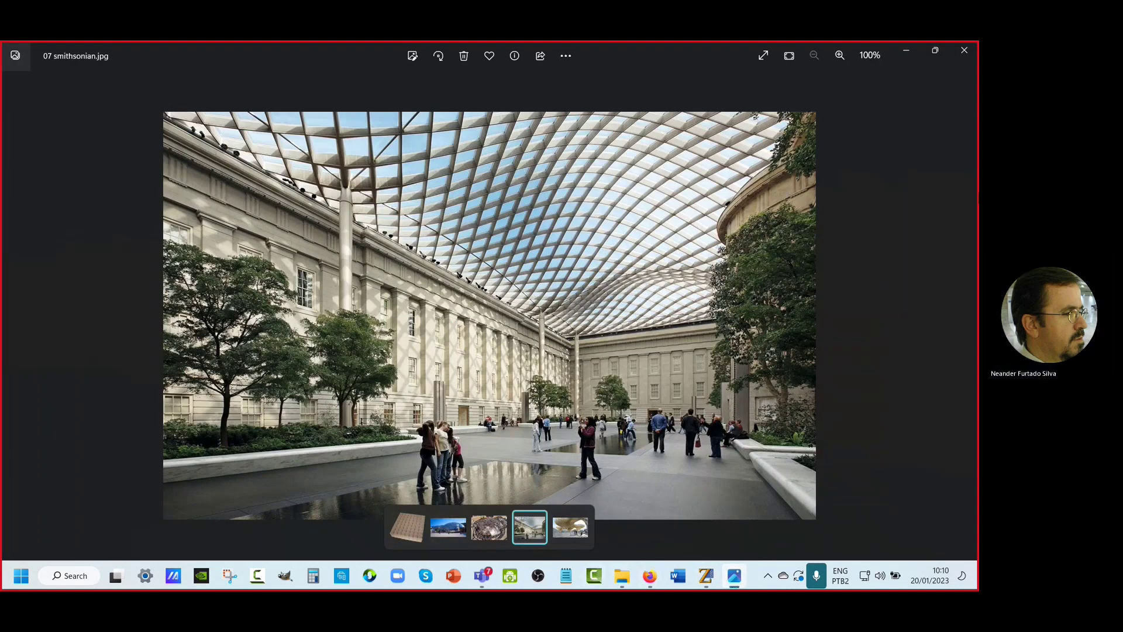
pyautogui.click(964, 51)
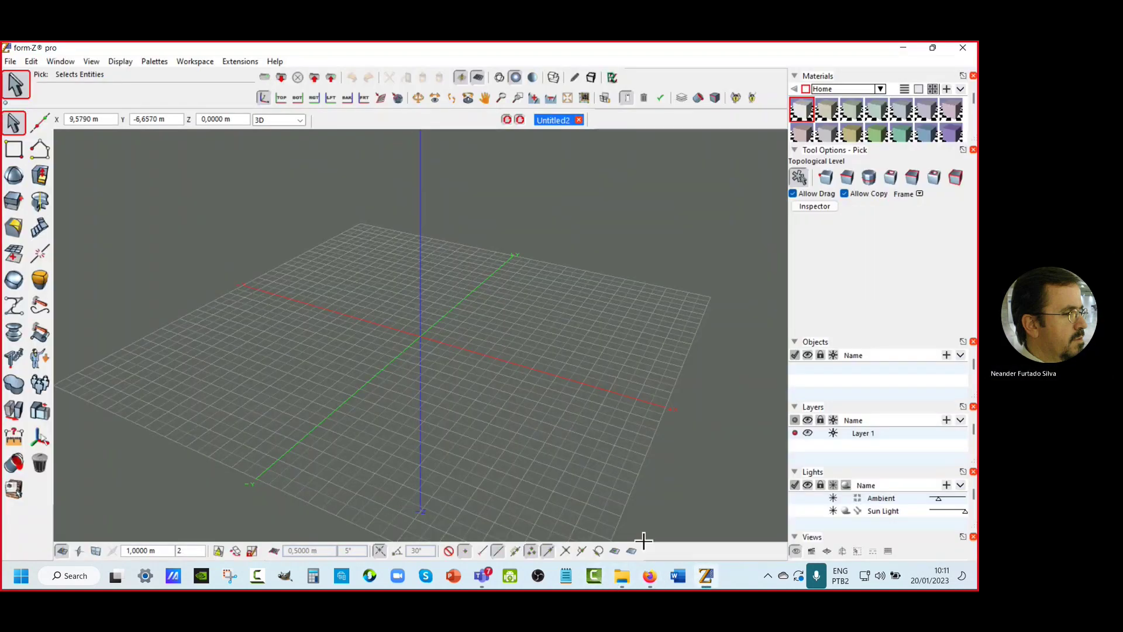
pyautogui.click(622, 576)
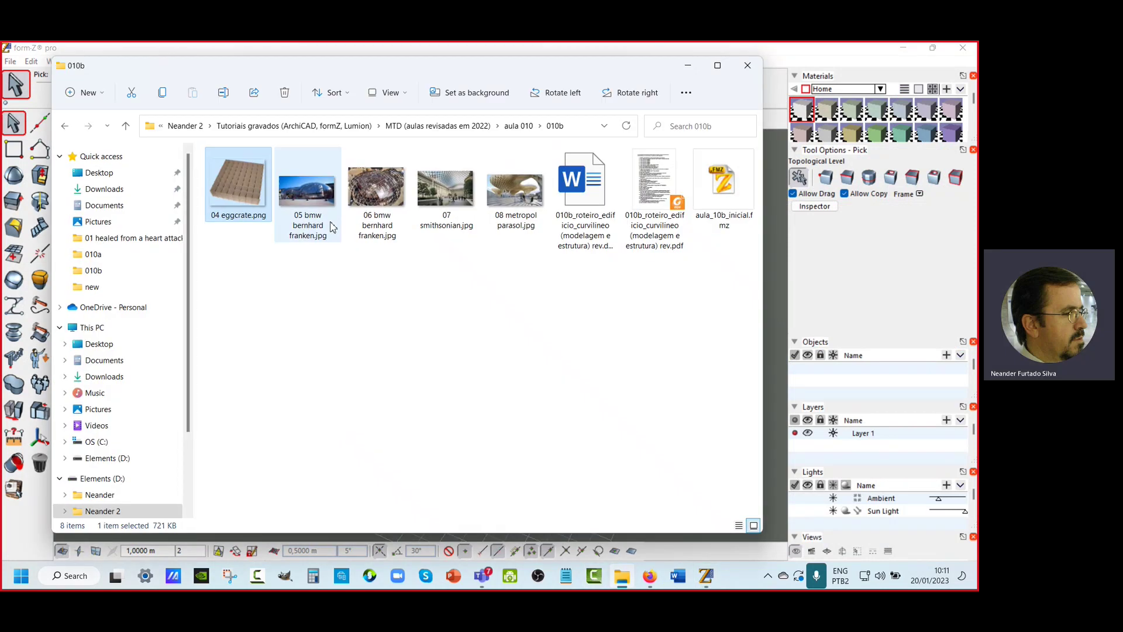
pyautogui.click(65, 126)
pyautogui.click(229, 176)
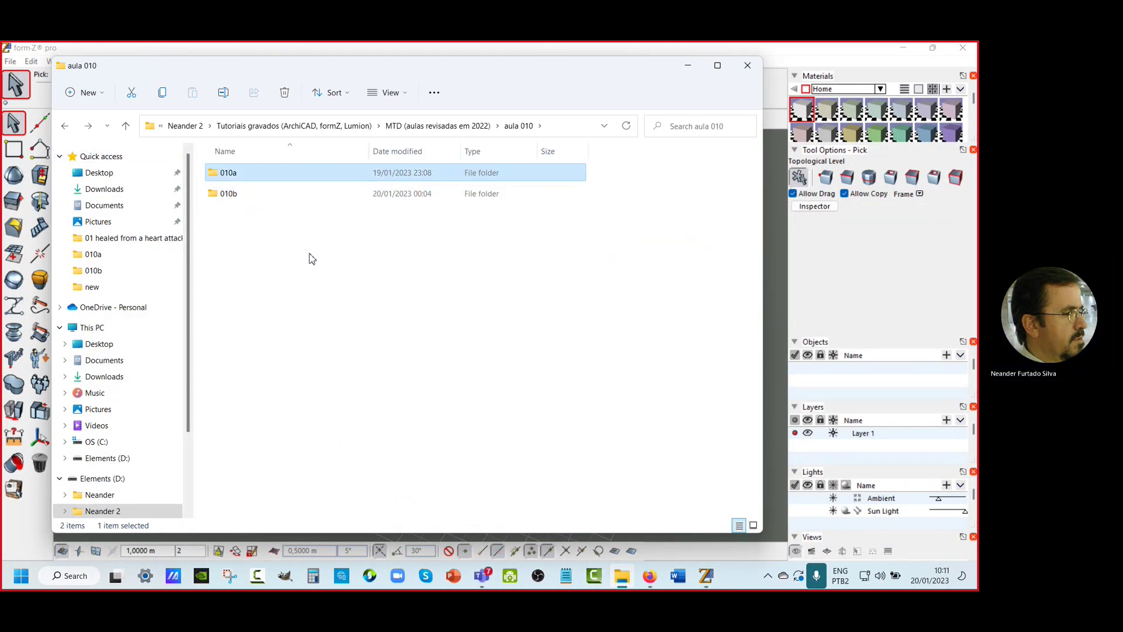
pyautogui.press('Return')
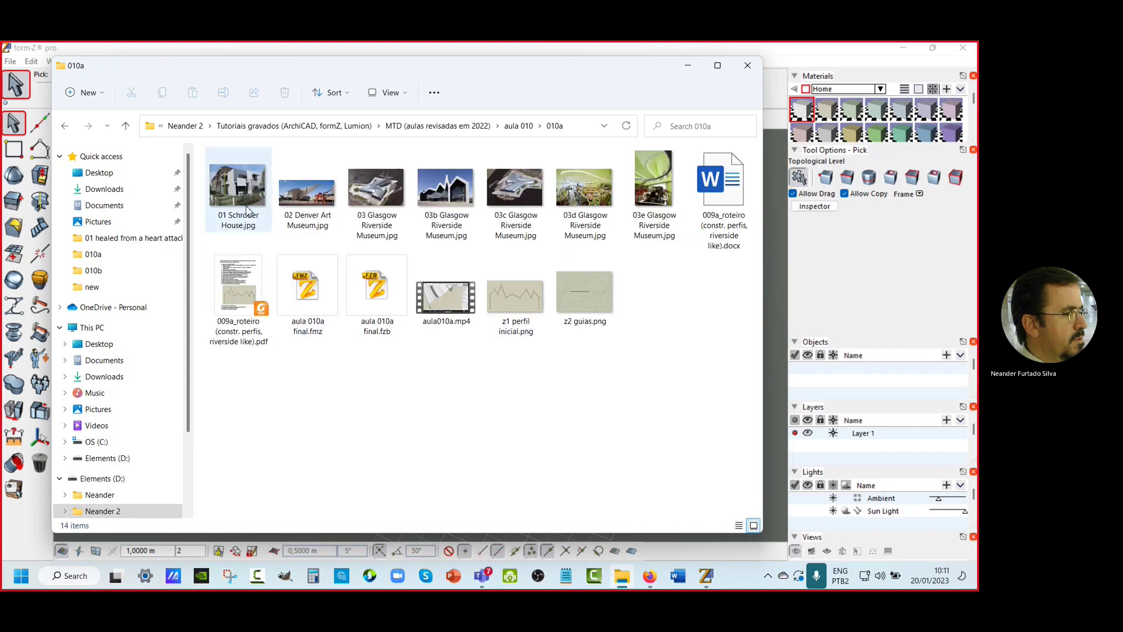
pyautogui.click(246, 197)
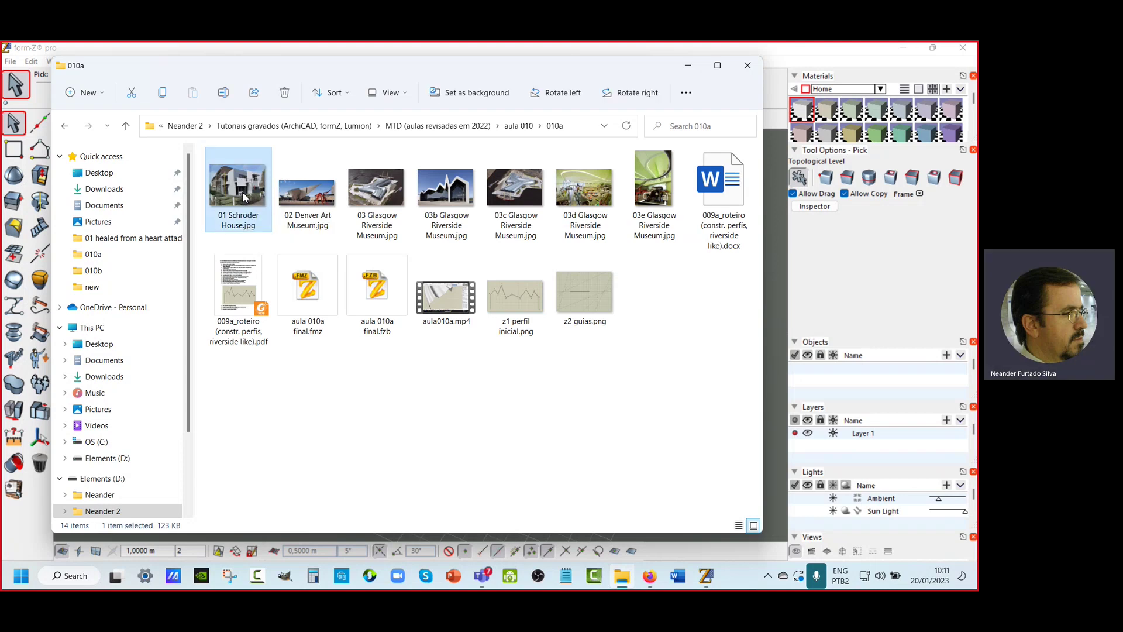
pyautogui.doubleClick(245, 198)
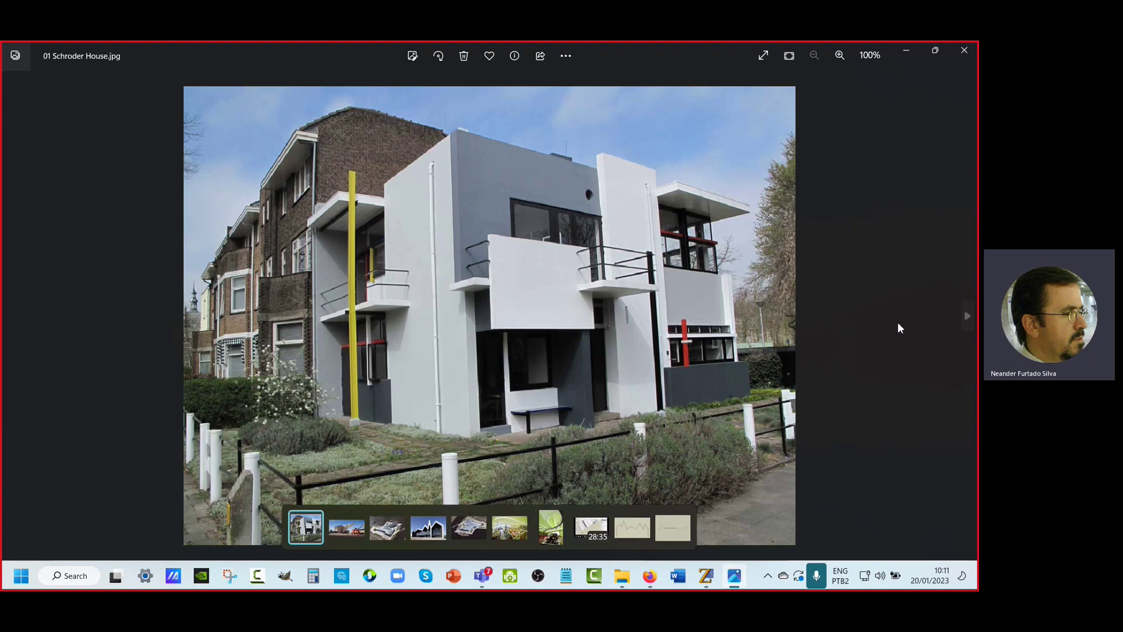
# Step: Look through the Denver Art Museum photo and the Glasgow Riverside Museum exterior and interior photos
pyautogui.click(969, 318)
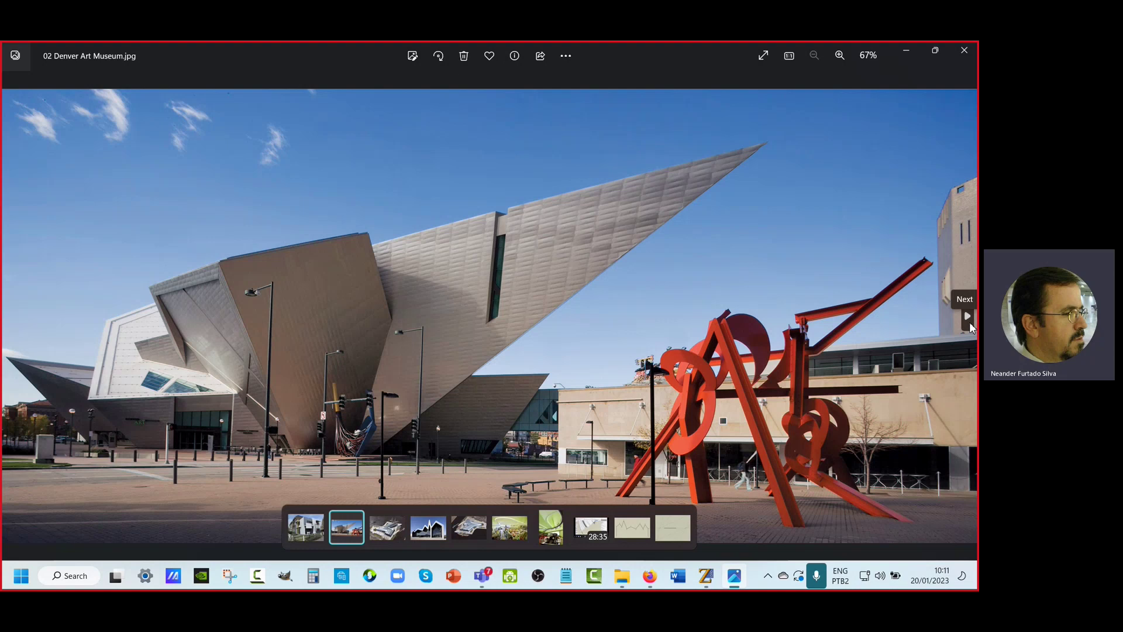
pyautogui.click(969, 322)
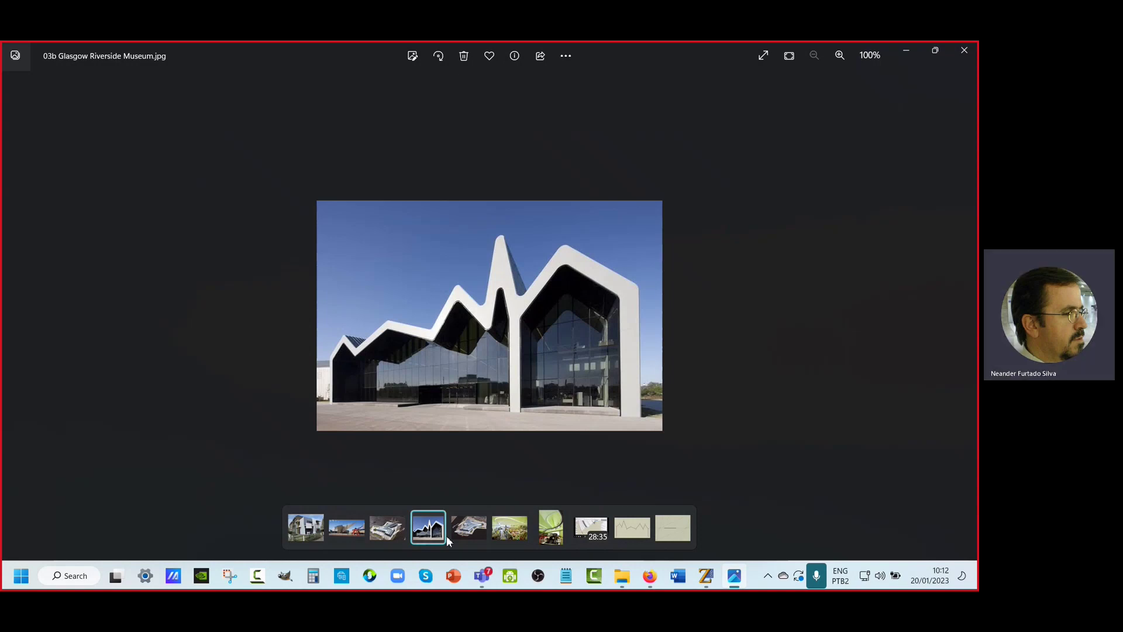
pyautogui.click(465, 536)
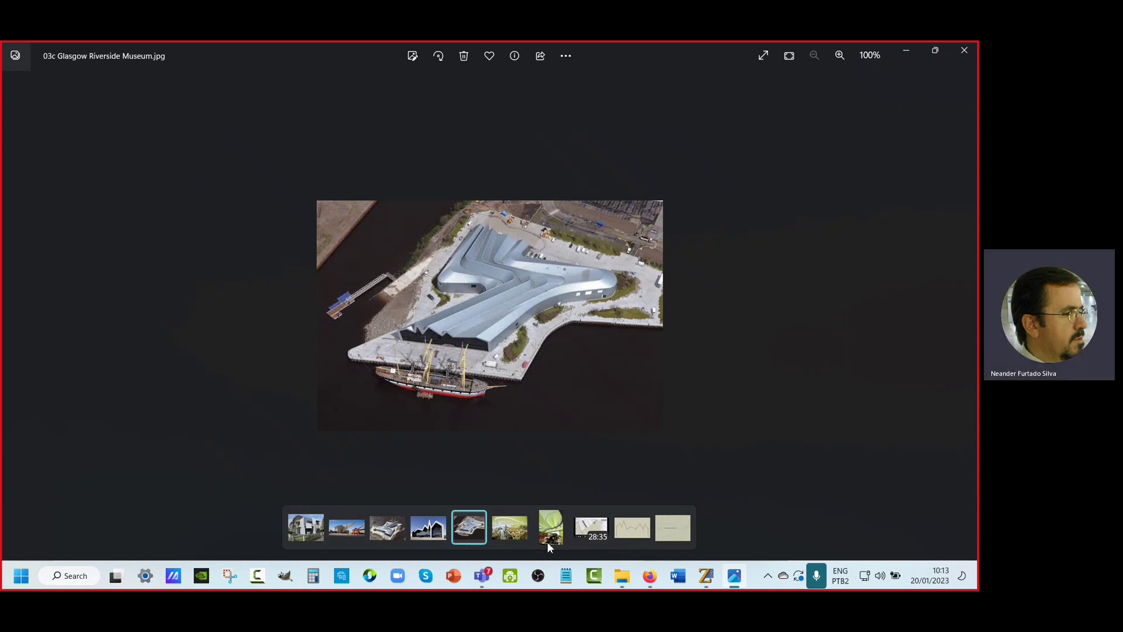
pyautogui.click(511, 537)
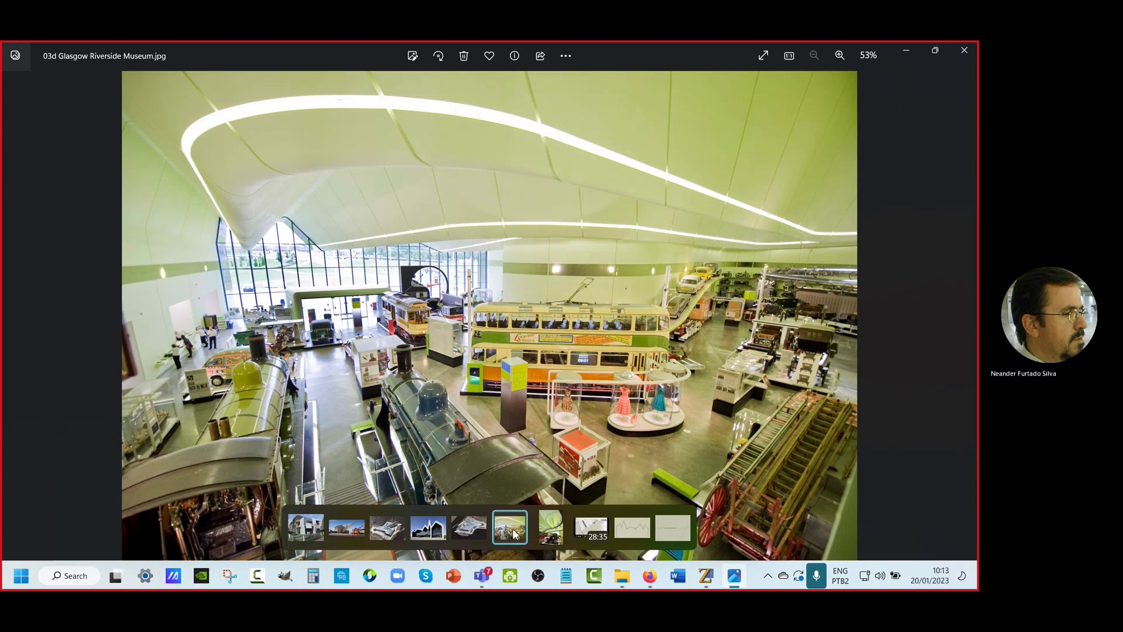
pyautogui.click(557, 536)
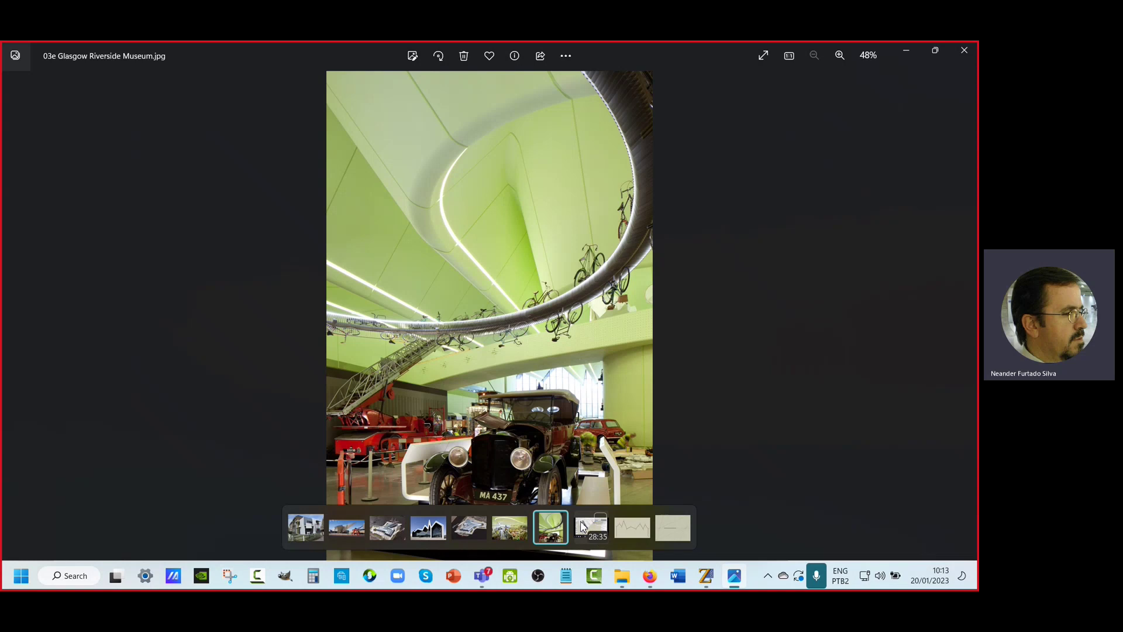
# Step: Set the new form-Z project to the front view and display the reference image z1 perfil inicial.png
pyautogui.click(706, 576)
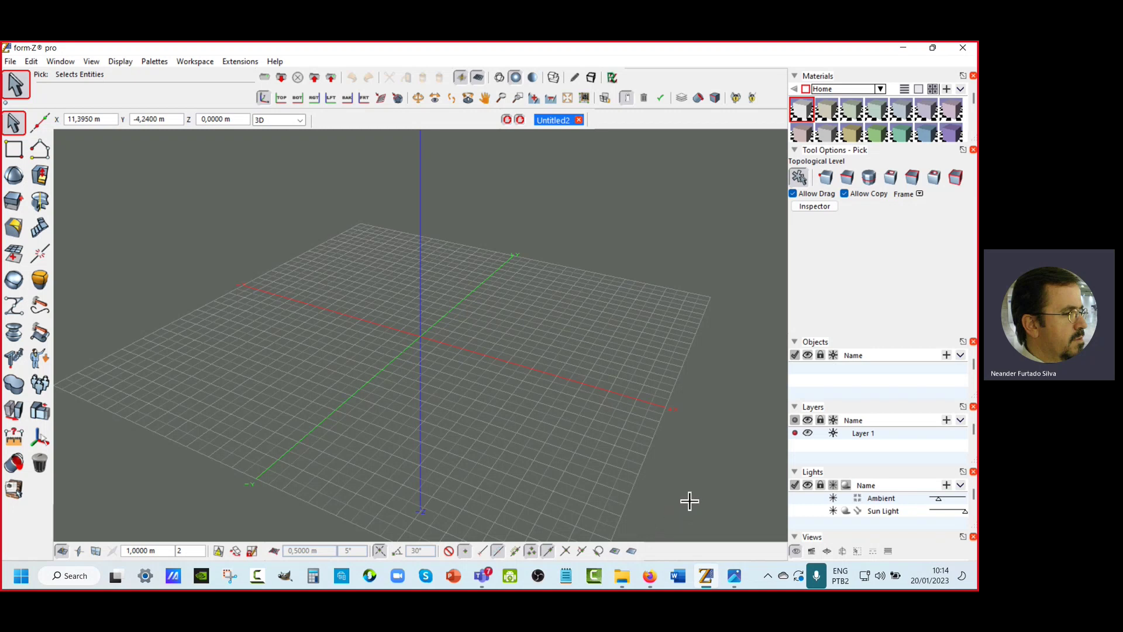
pyautogui.click(363, 98)
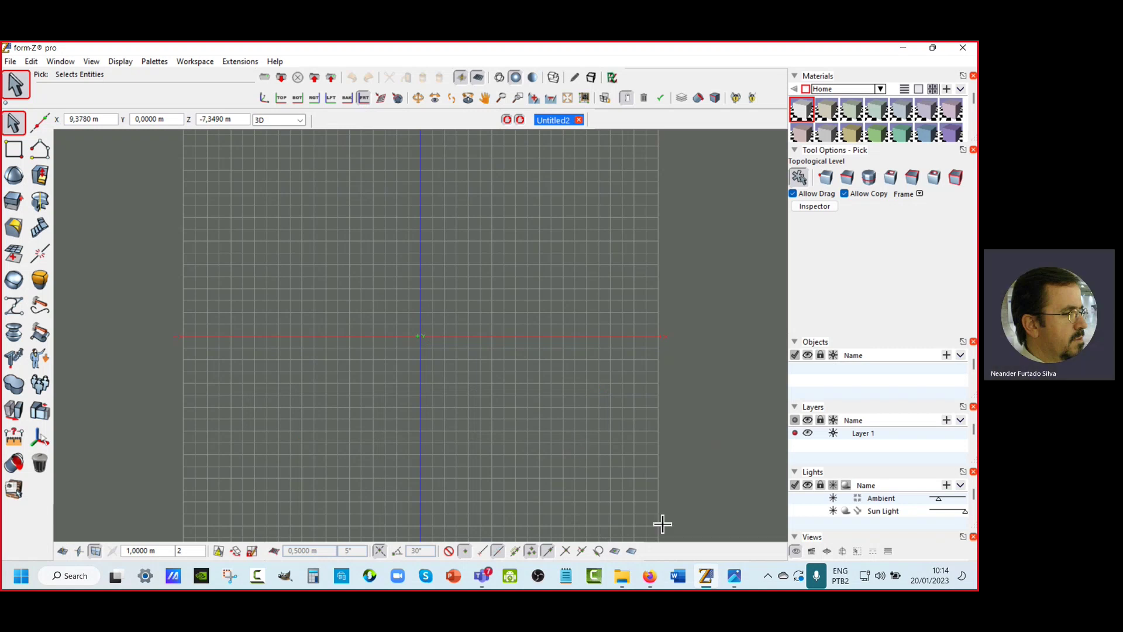
pyautogui.click(734, 577)
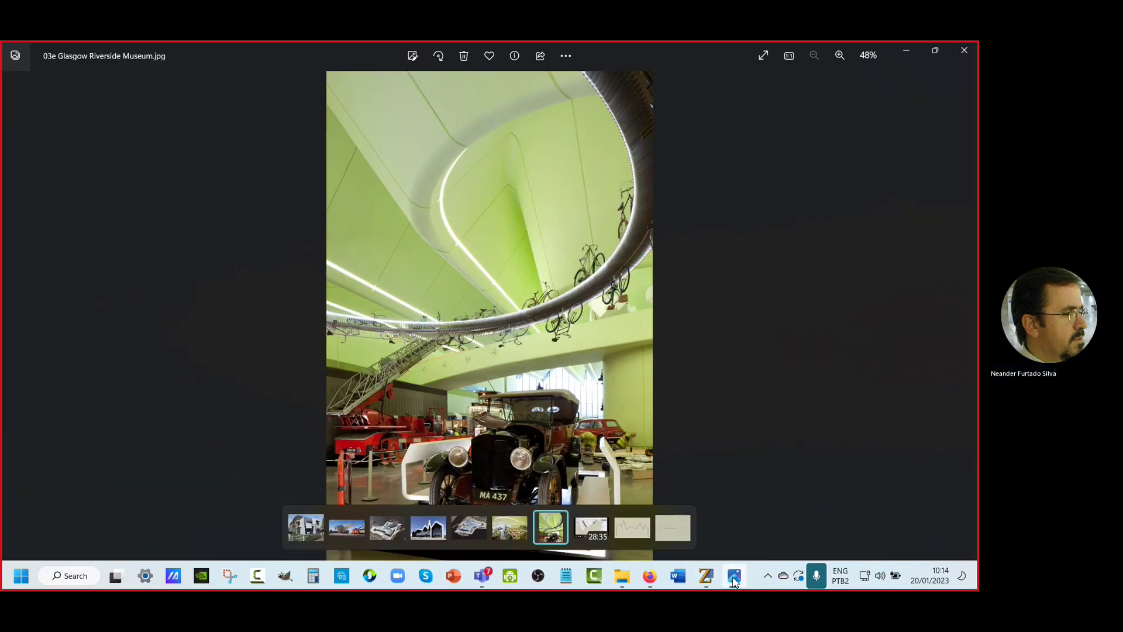
pyautogui.click(631, 531)
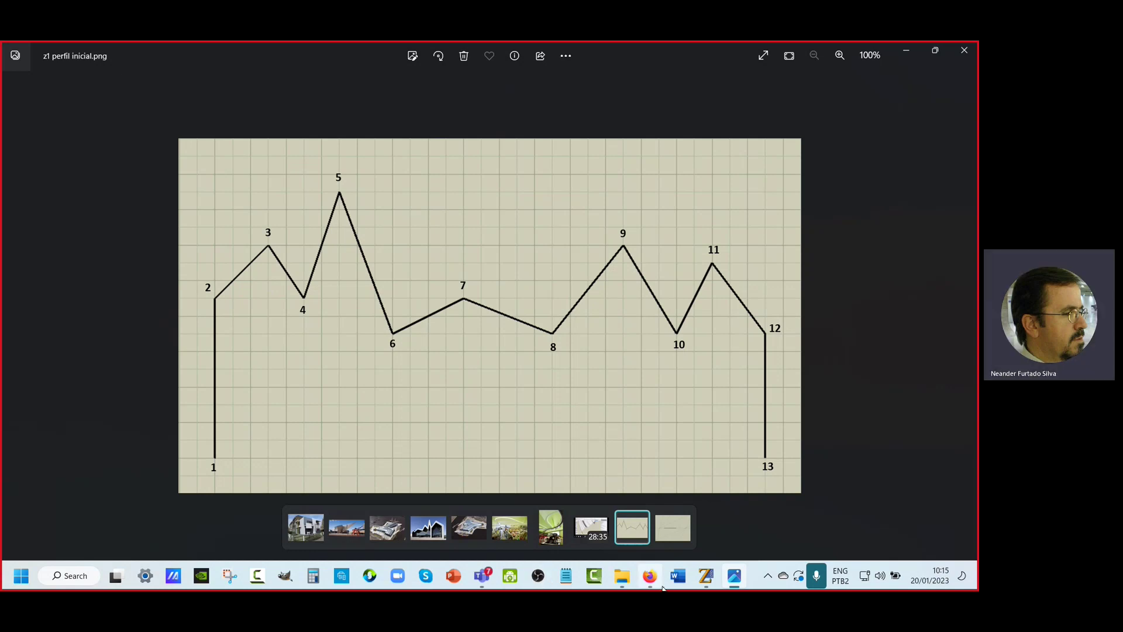
# Step: In form-Z, prepare the Vector Line tool to draw flat lines without extrusion and enable grid snapping at 0.5 m
pyautogui.click(712, 581)
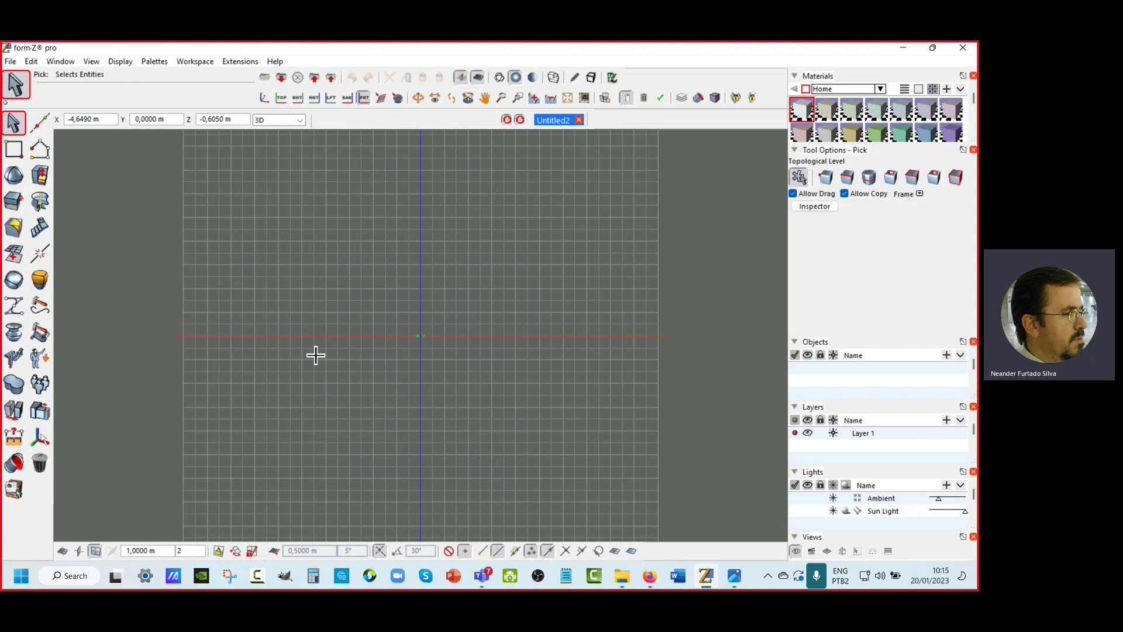
pyautogui.click(39, 153)
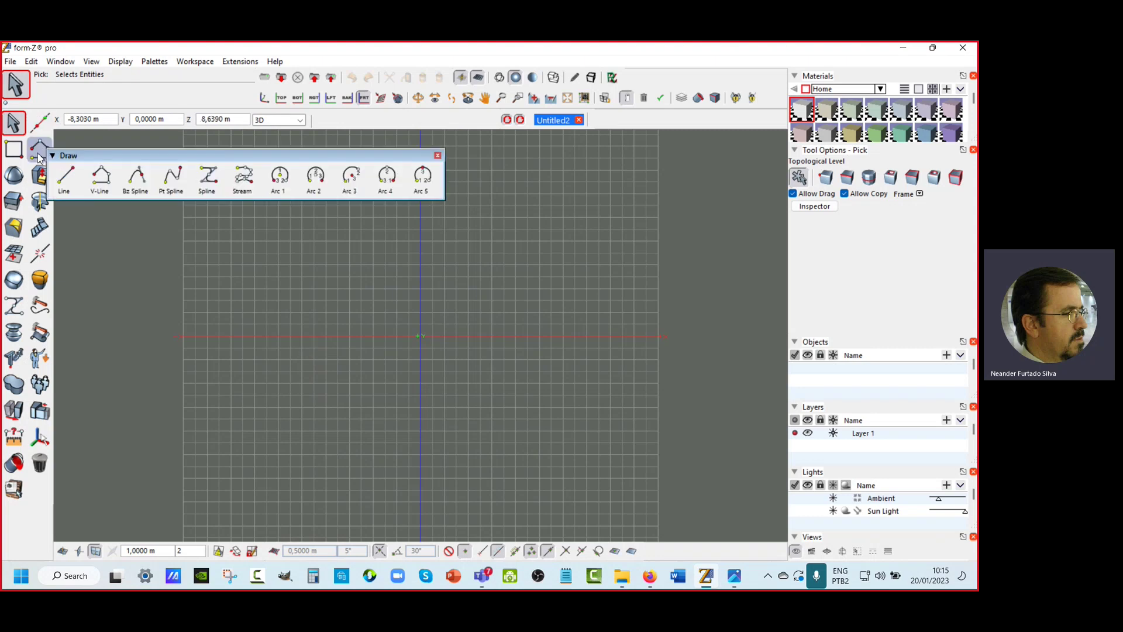
pyautogui.click(39, 153)
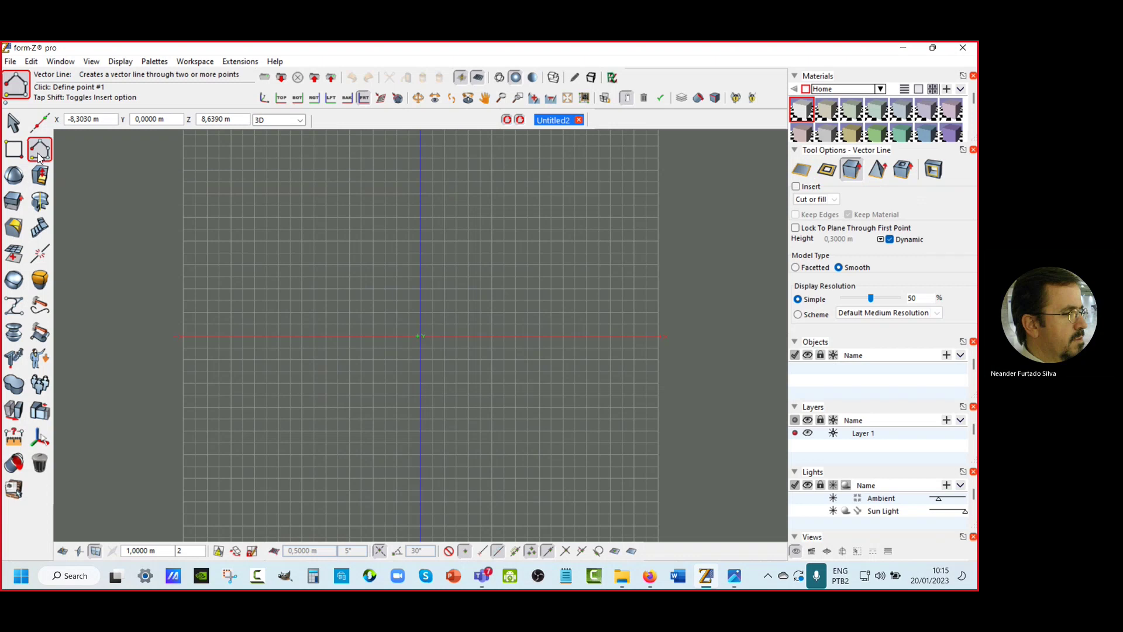
pyautogui.click(39, 153)
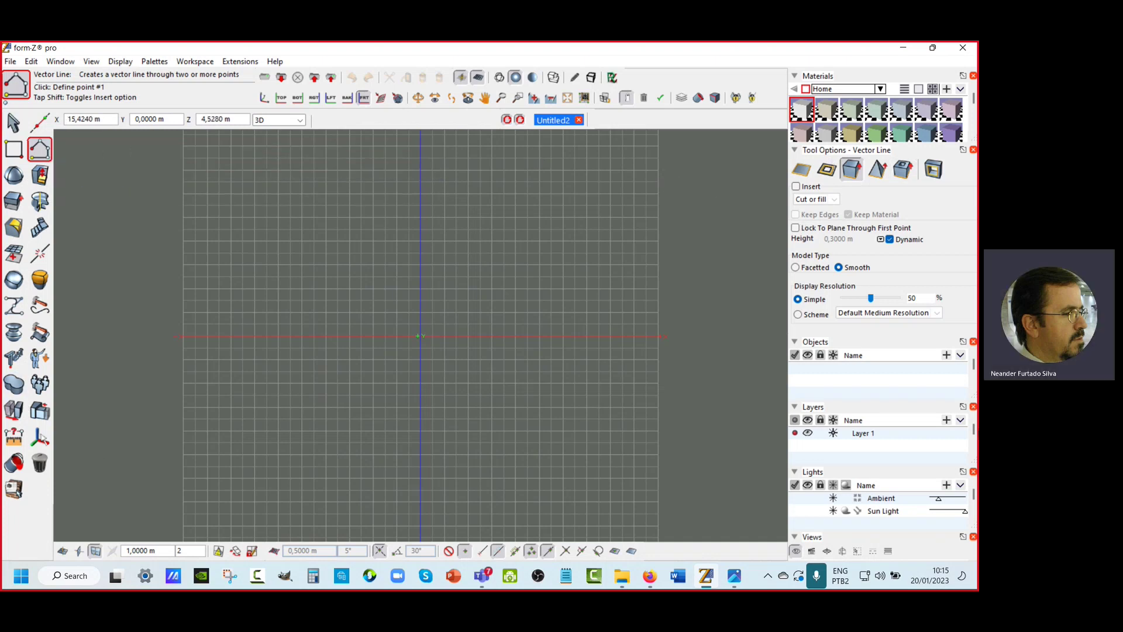
pyautogui.click(802, 171)
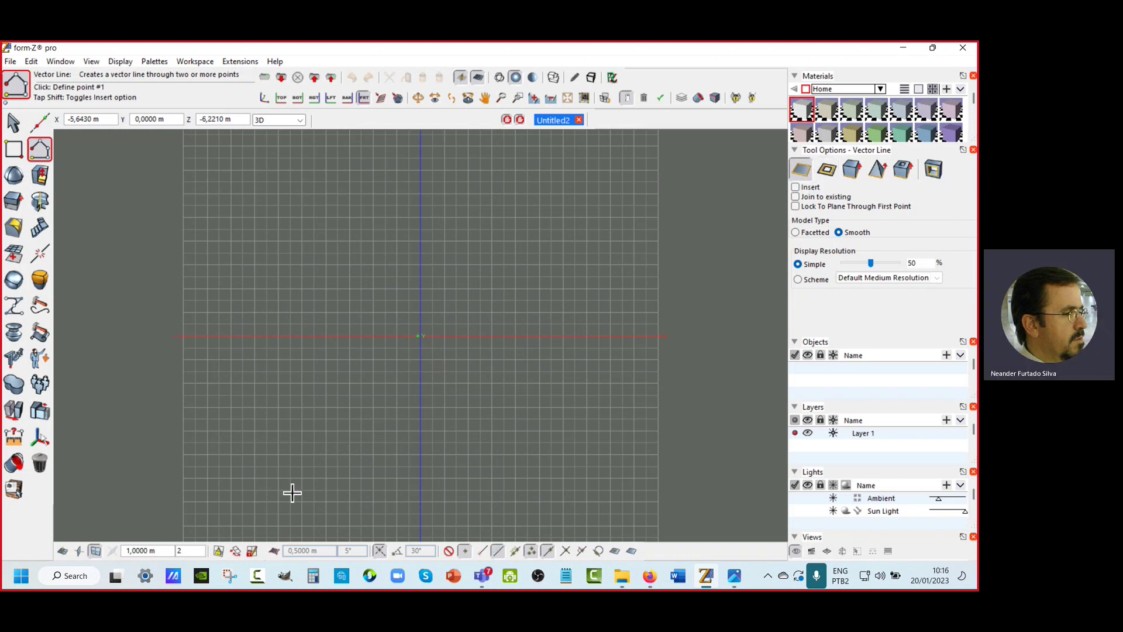
pyautogui.click(277, 553)
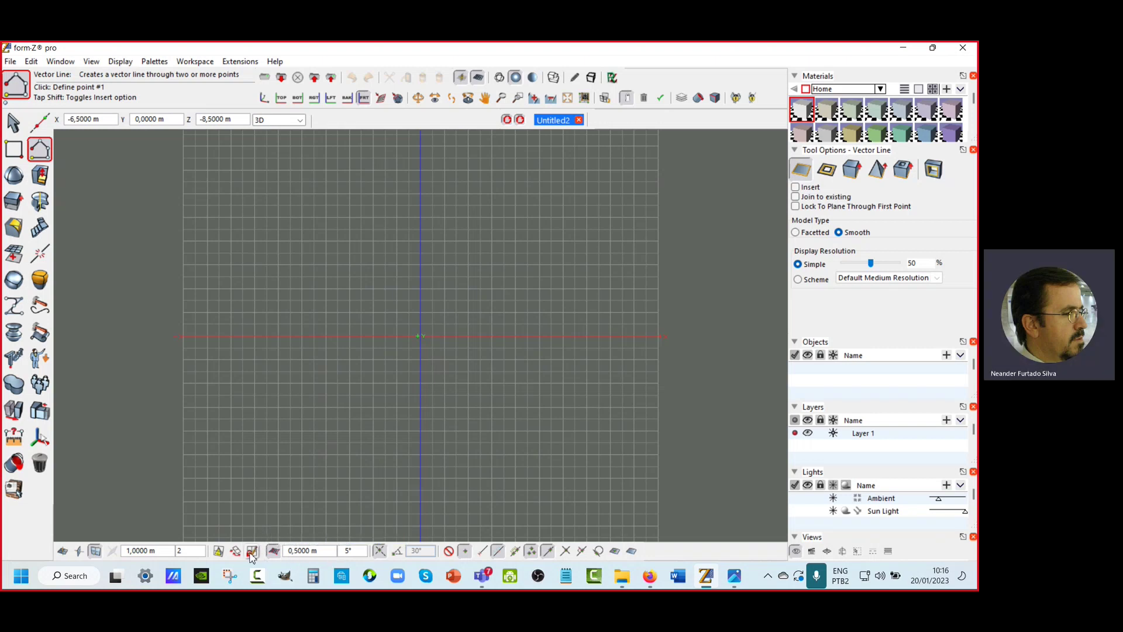
pyautogui.click(273, 551)
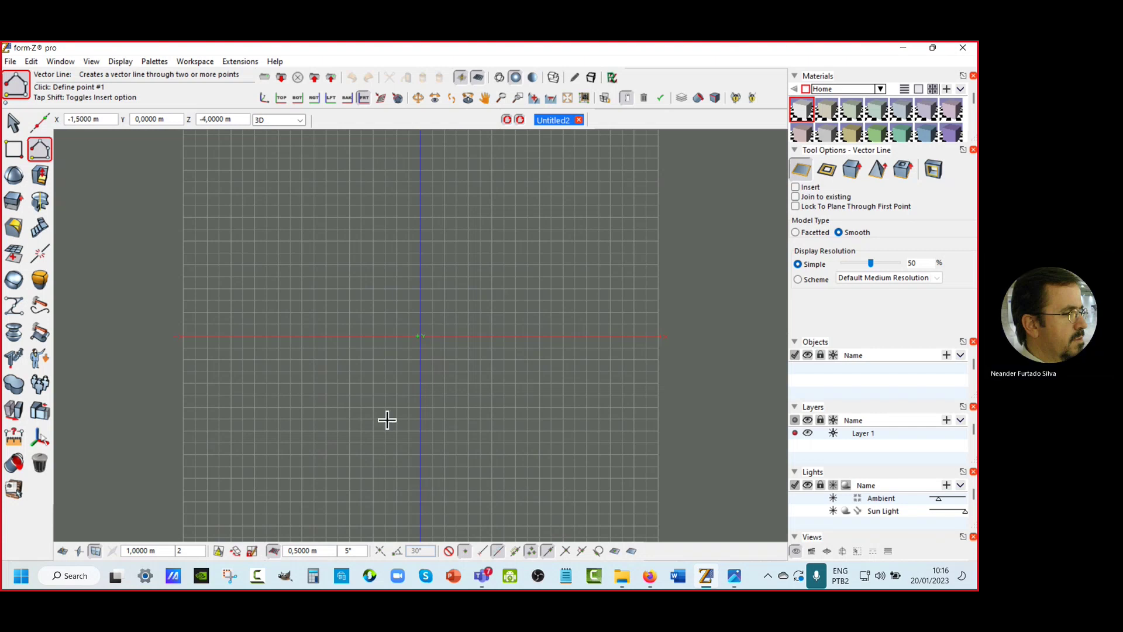
# Step: Draw an open zigzag profile from X -9 m to X 9.5 m, with vertical end walls from the ground and five peaks up to 9.5 m high
pyautogui.moveTo(401, 379); pyautogui.dragTo(412, 549, button='middle')
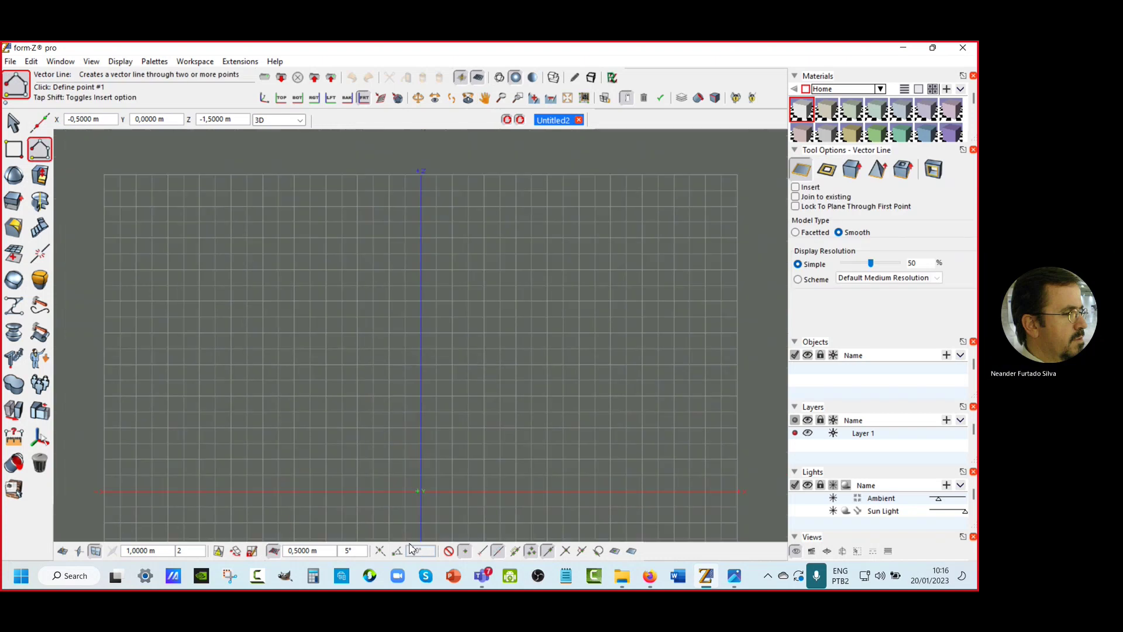
pyautogui.click(137, 491)
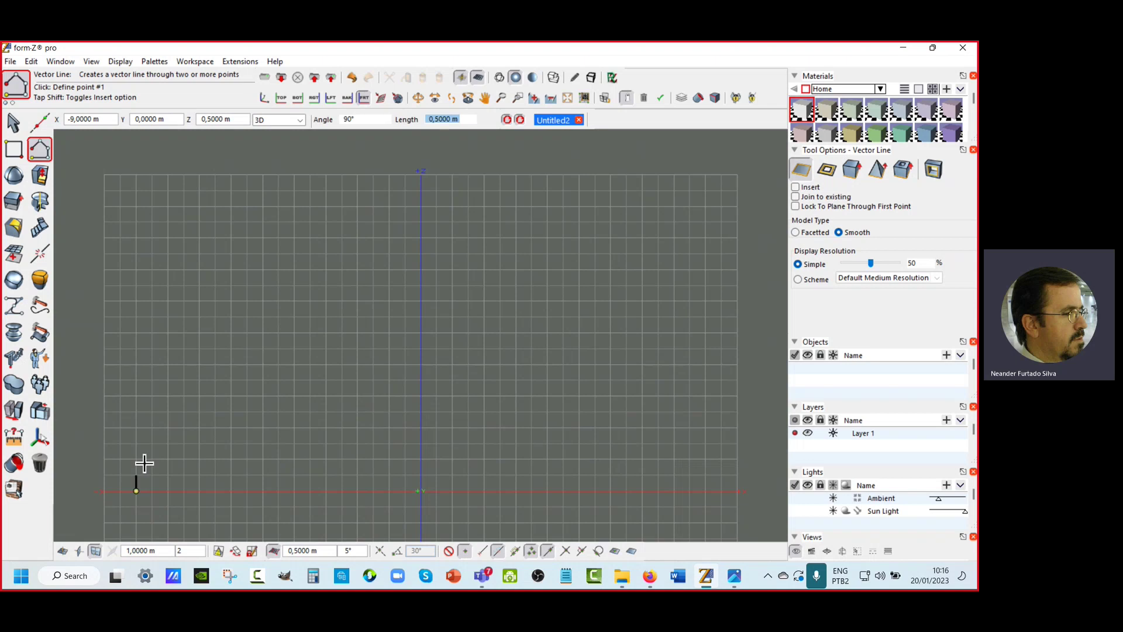
pyautogui.click(136, 318)
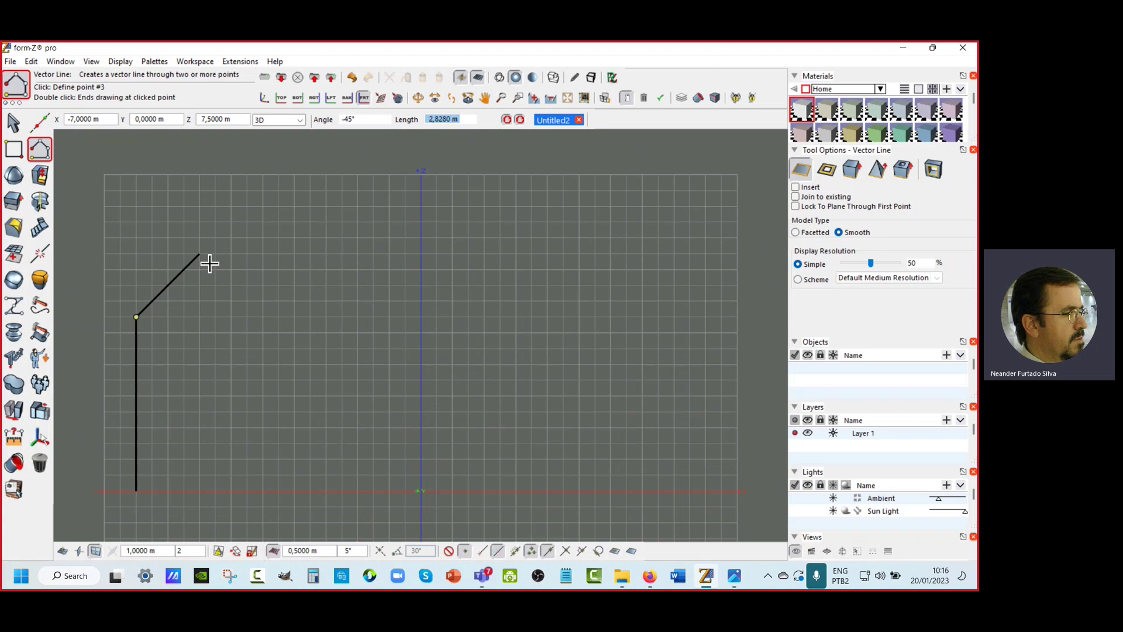
pyautogui.click(209, 264)
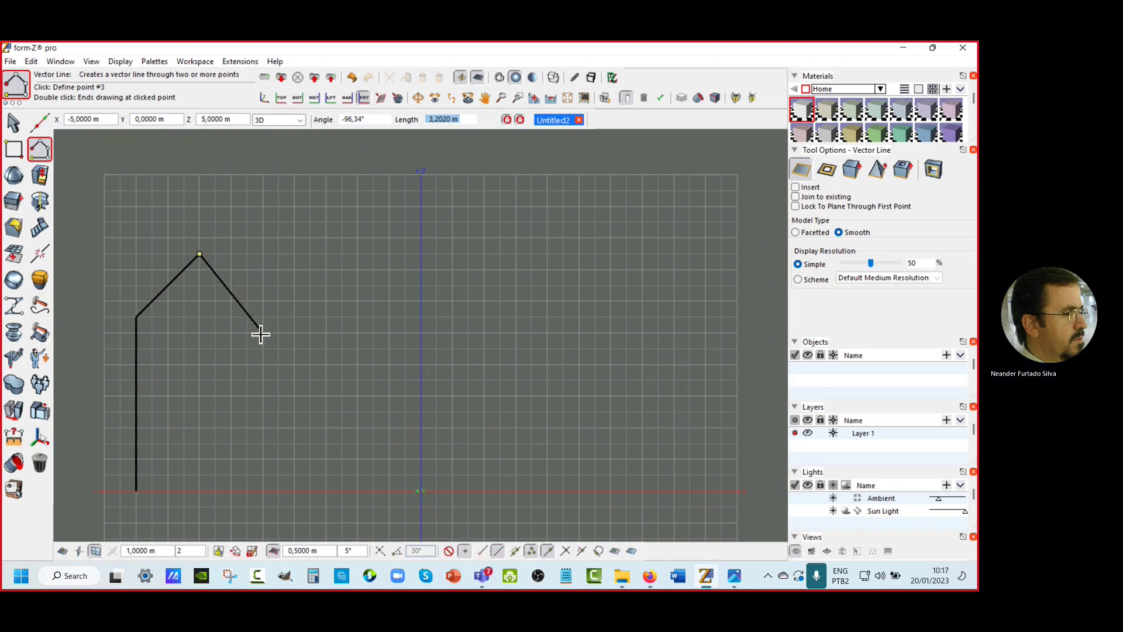
pyautogui.click(247, 316)
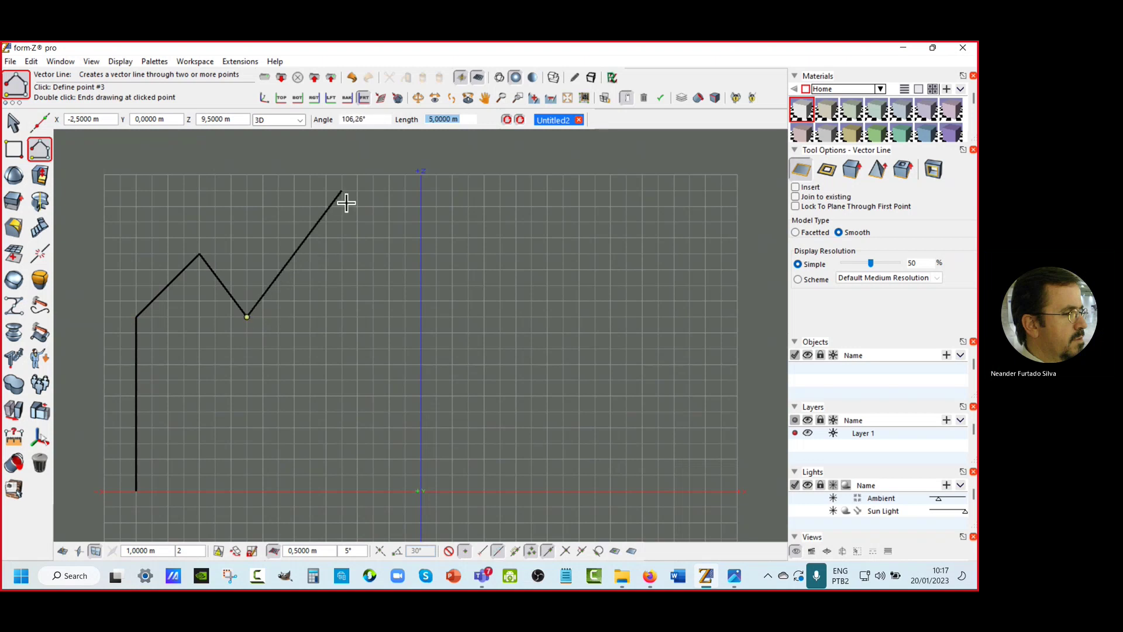
pyautogui.click(297, 192)
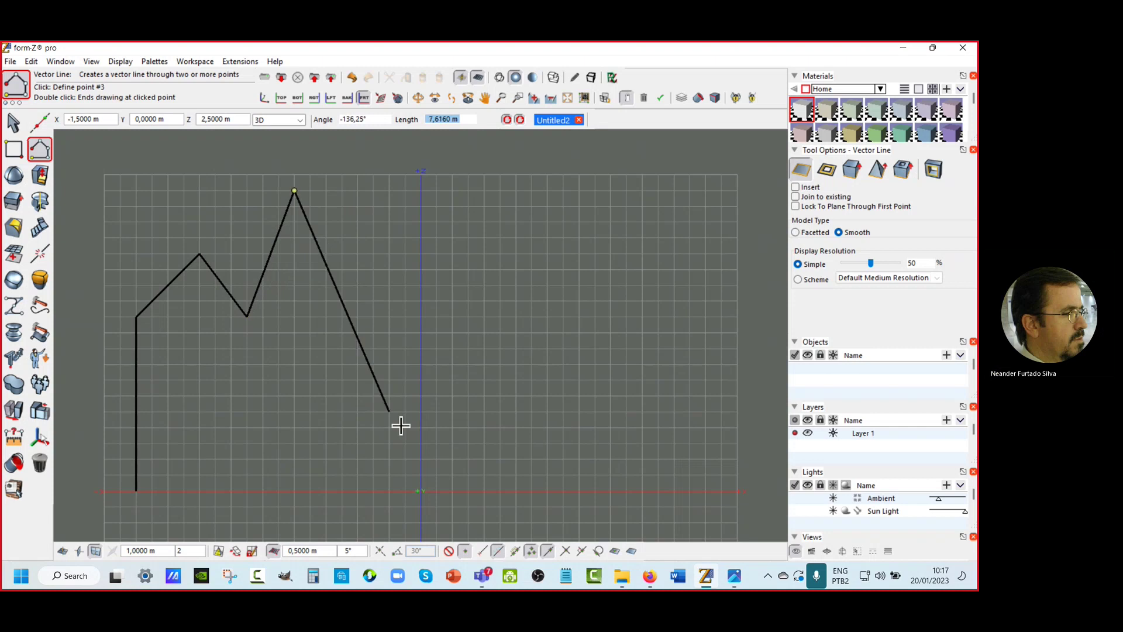
pyautogui.click(342, 351)
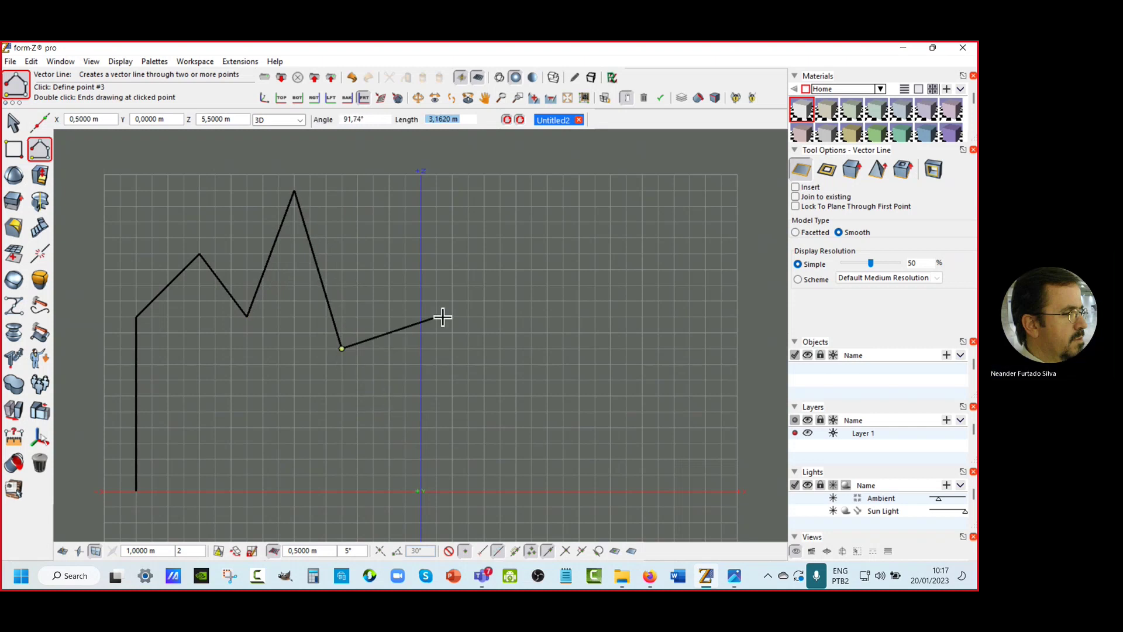
pyautogui.click(429, 313)
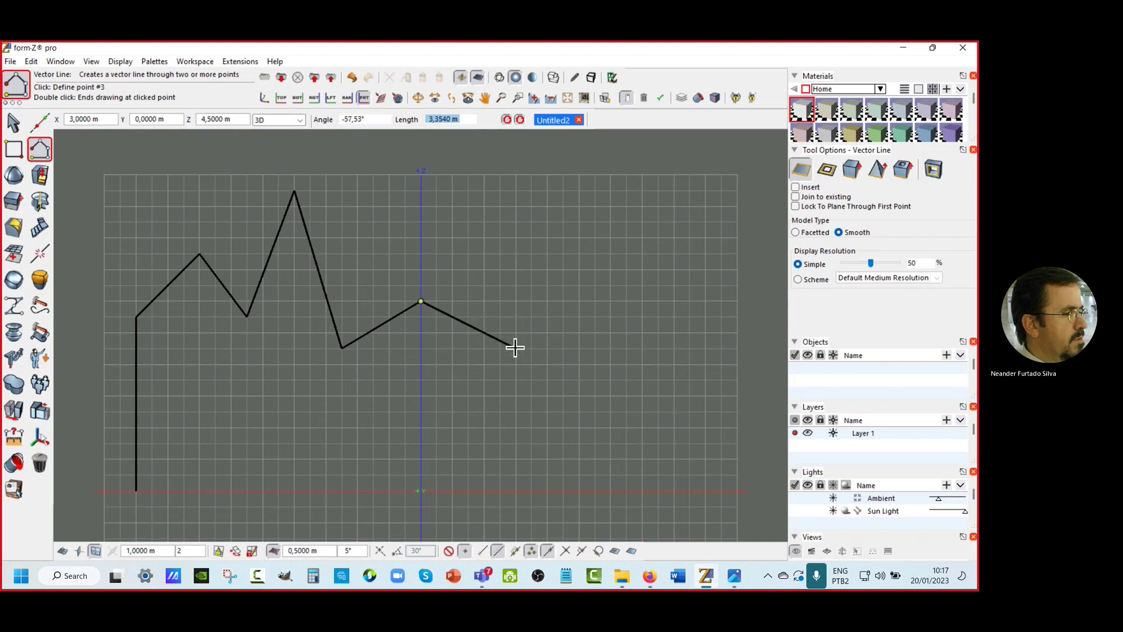
pyautogui.click(516, 348)
pyautogui.click(562, 256)
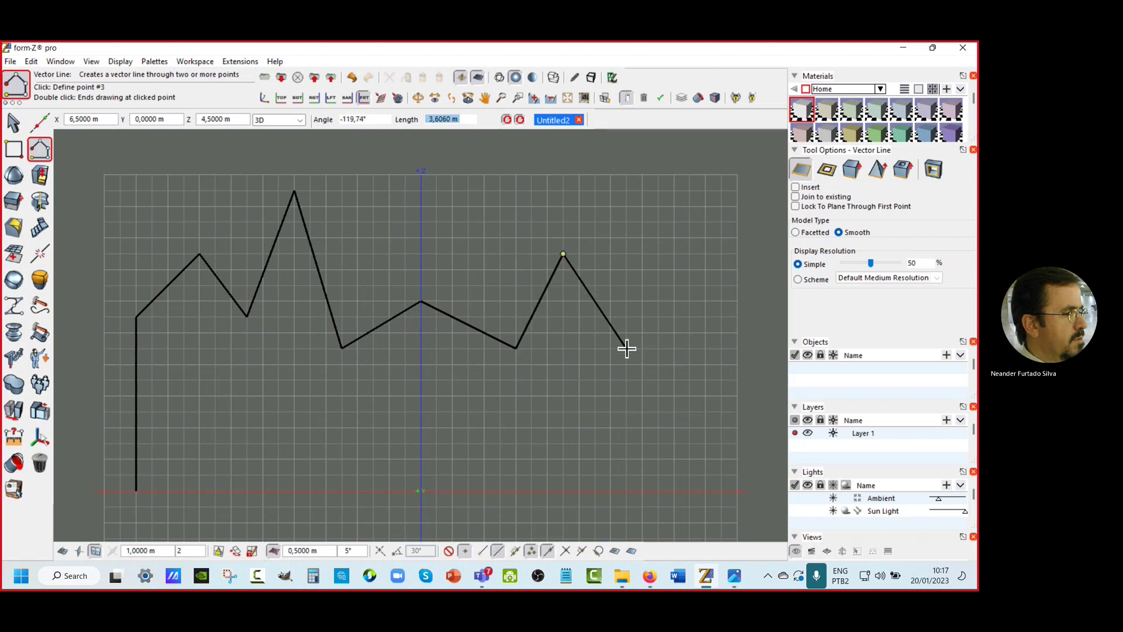
pyautogui.click(627, 348)
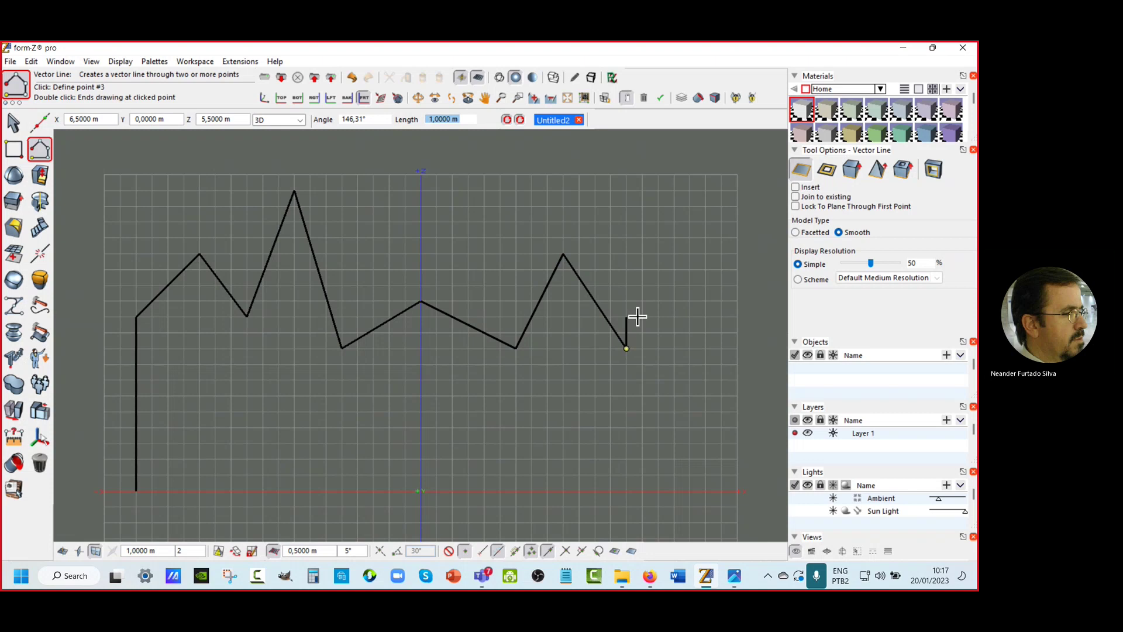
pyautogui.click(674, 271)
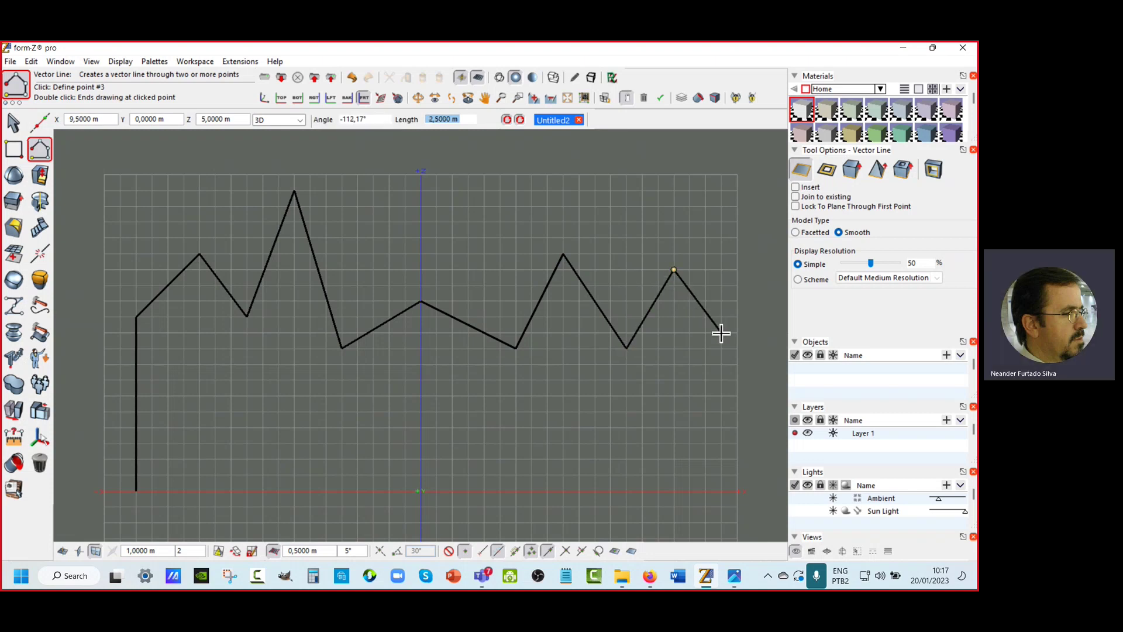
pyautogui.click(721, 332)
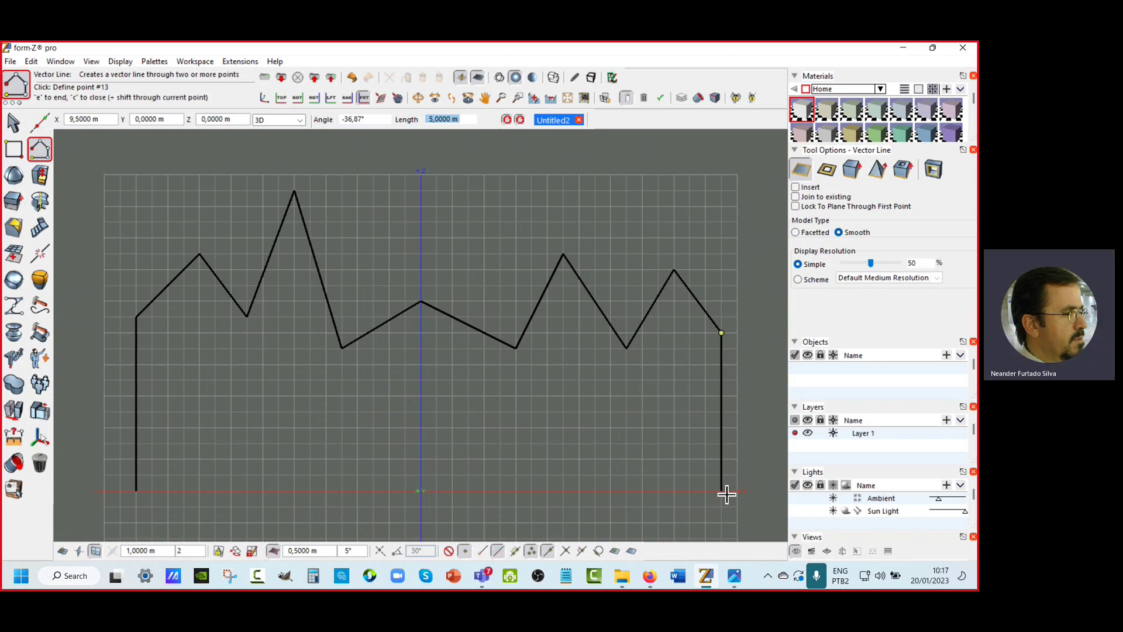
pyautogui.doubleClick(722, 490)
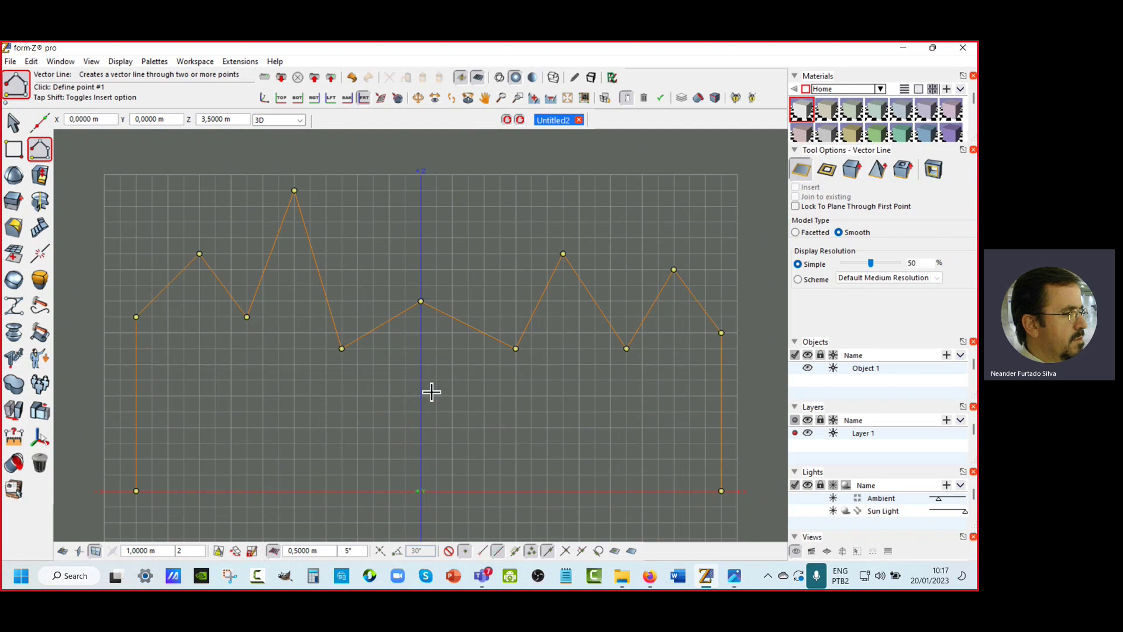
pyautogui.click(342, 348)
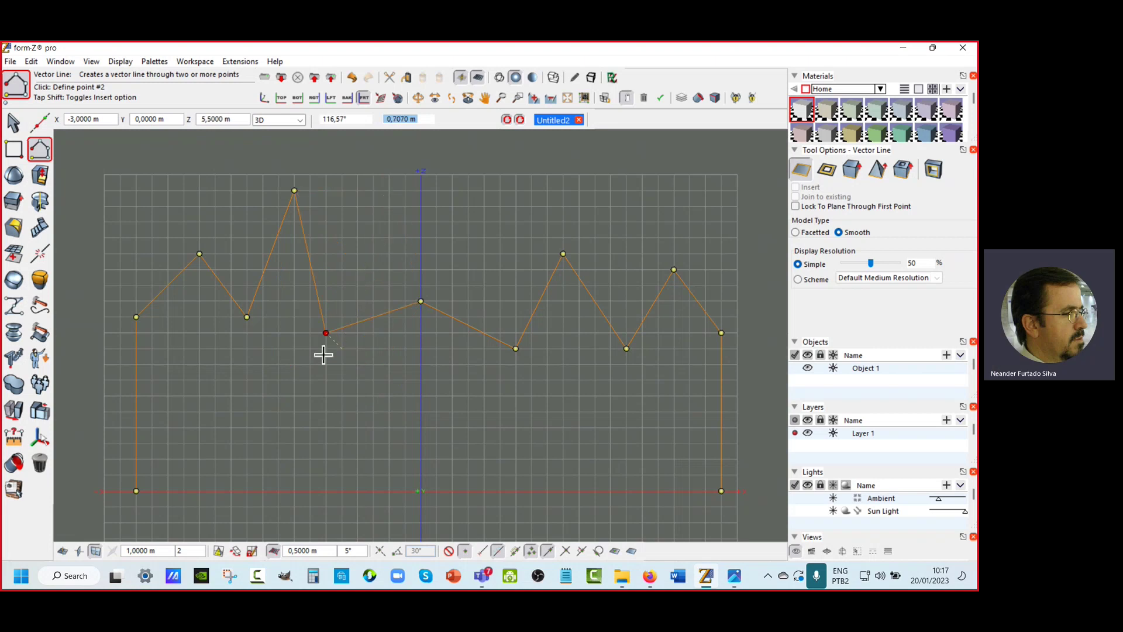
pyautogui.press('Escape')
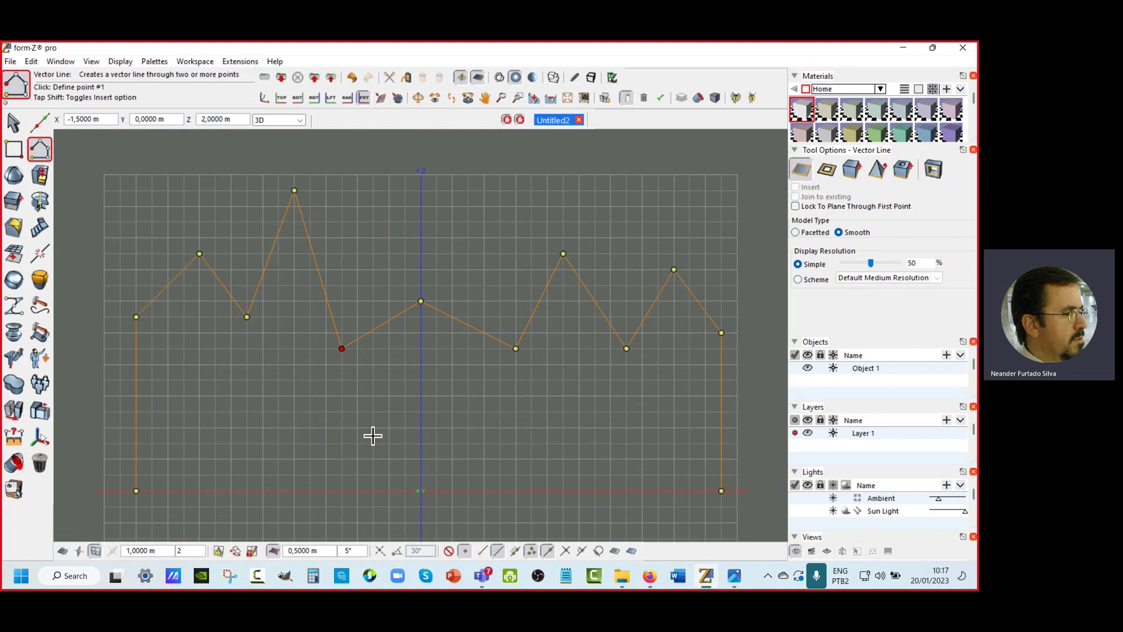
pyautogui.press('Escape')
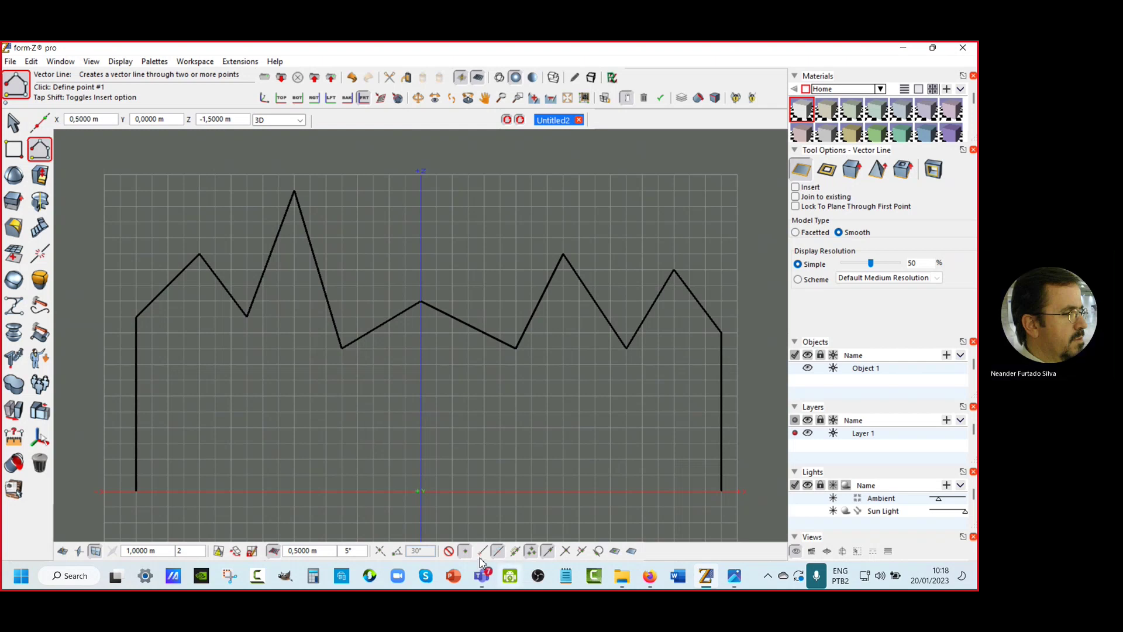
# Step: Enable orthogonal snapping and rename Layer 1 as perfil central
pyautogui.click(380, 551)
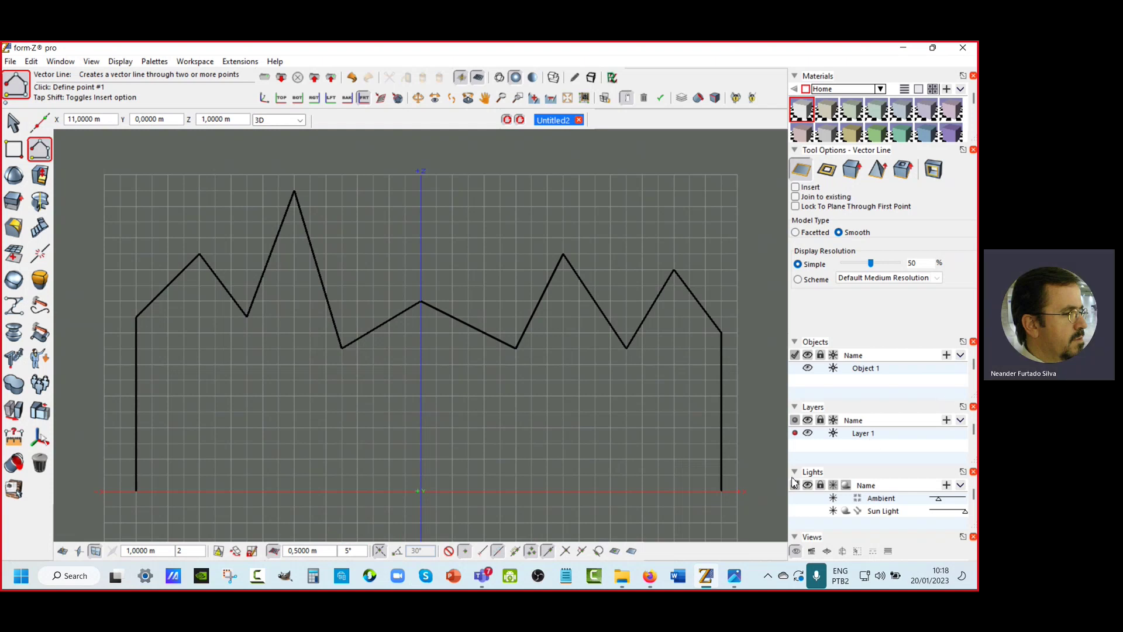
pyautogui.click(867, 440)
pyautogui.doubleClick(867, 434)
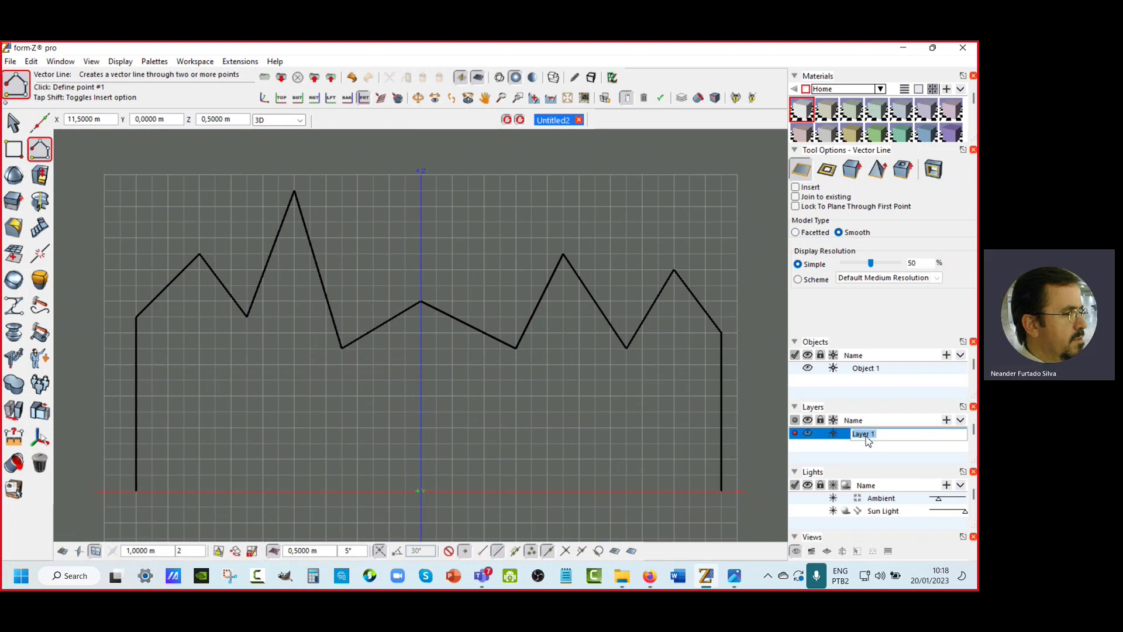
pyautogui.write('per')
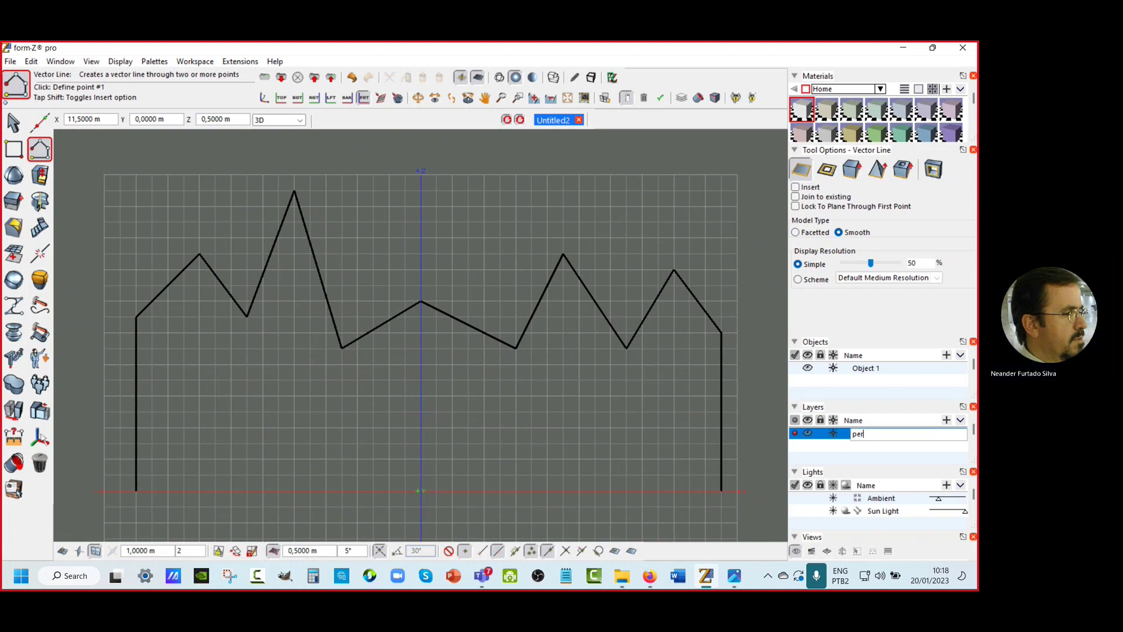
pyautogui.write('fil central')
pyautogui.click(866, 461)
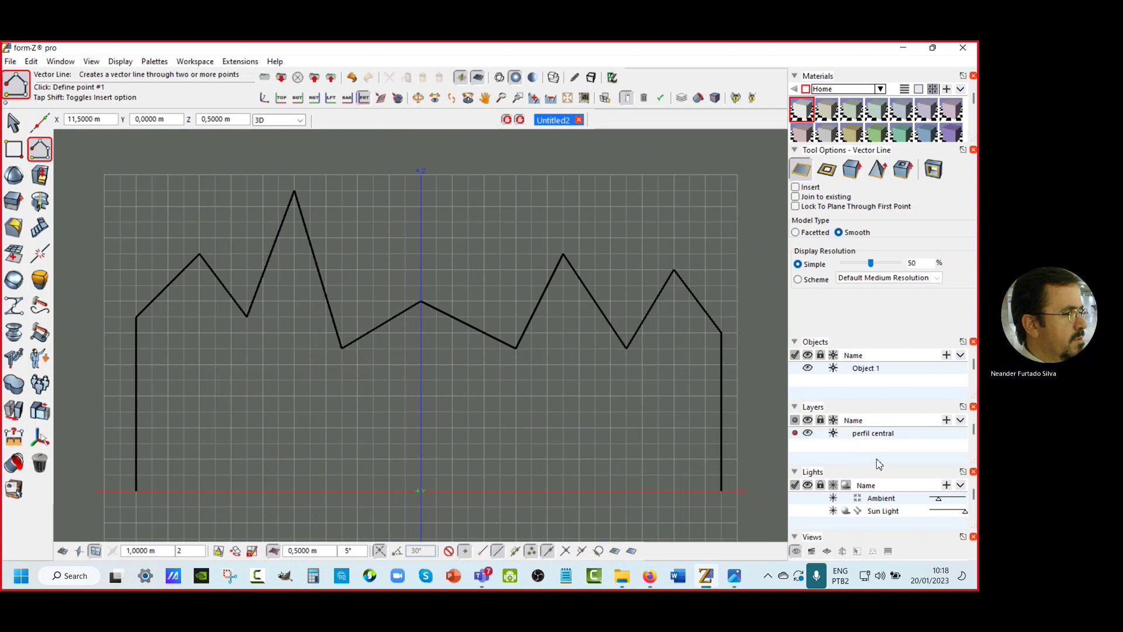
# Step: Inspect the zigzag profile in 3D from several angles
pyautogui.click(265, 98)
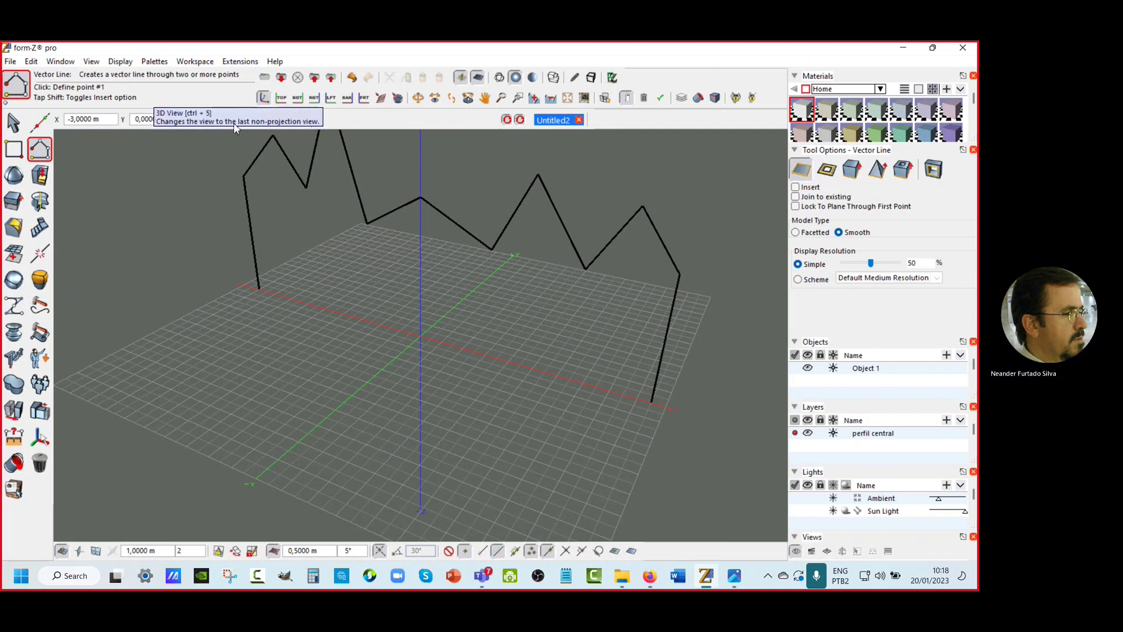
pyautogui.moveTo(335, 241); pyautogui.dragTo(304, 314, button='middle')
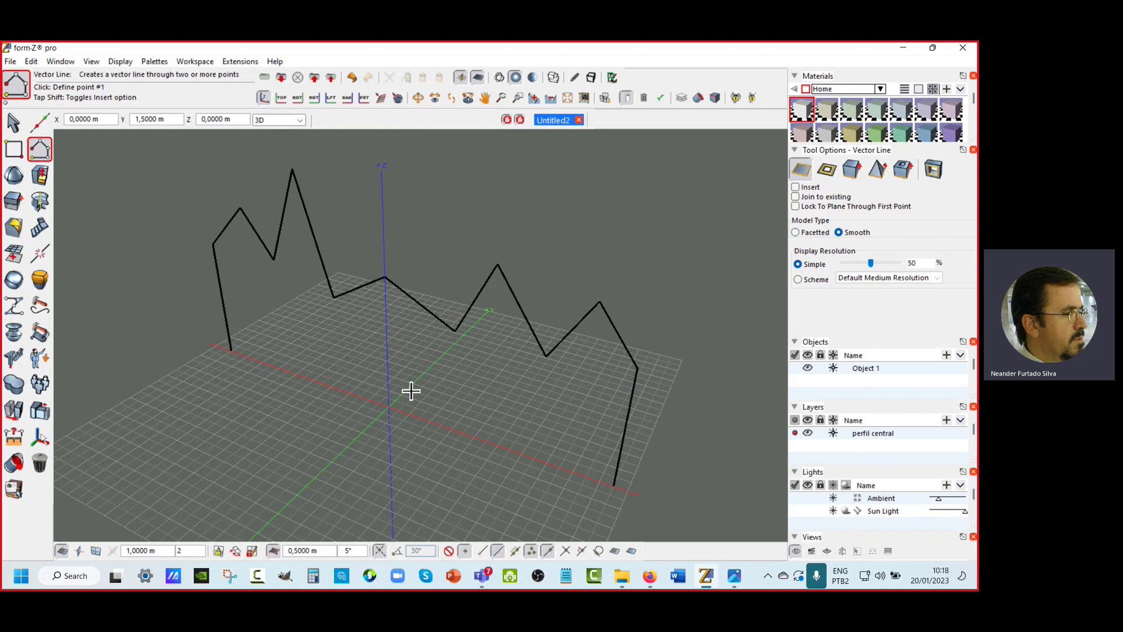
pyautogui.keyDown('shift'); pyautogui.moveTo(411, 391); pyautogui.dragTo(653, 321, button='middle'); pyautogui.keyUp('shift')
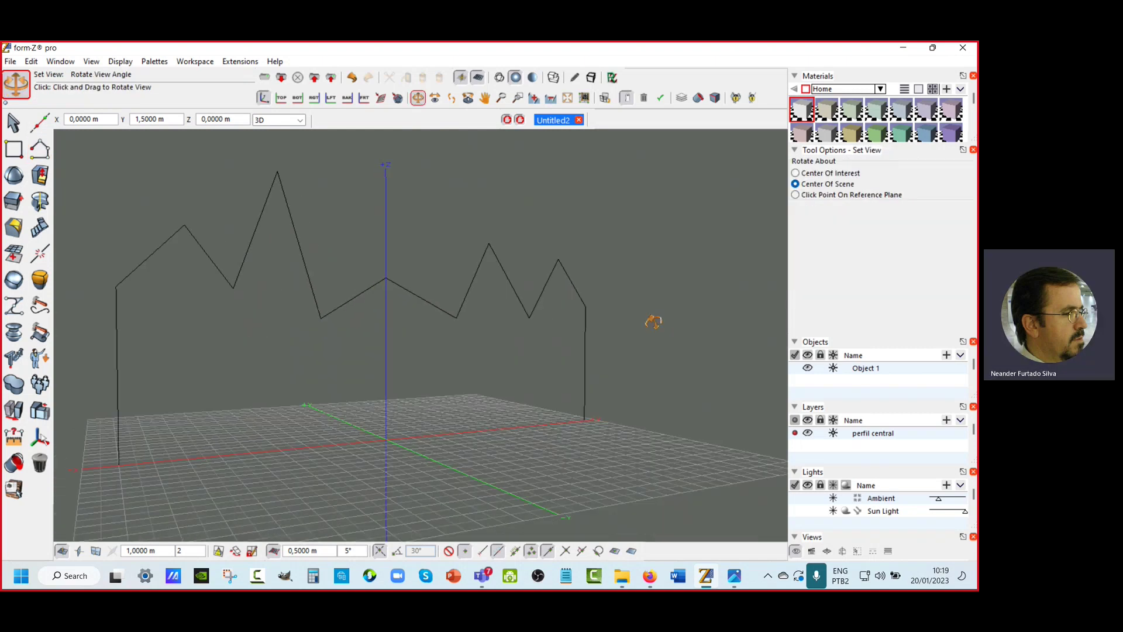
pyautogui.moveTo(654, 321); pyautogui.dragTo(511, 362)
pyautogui.moveTo(303, 375); pyautogui.dragTo(413, 371)
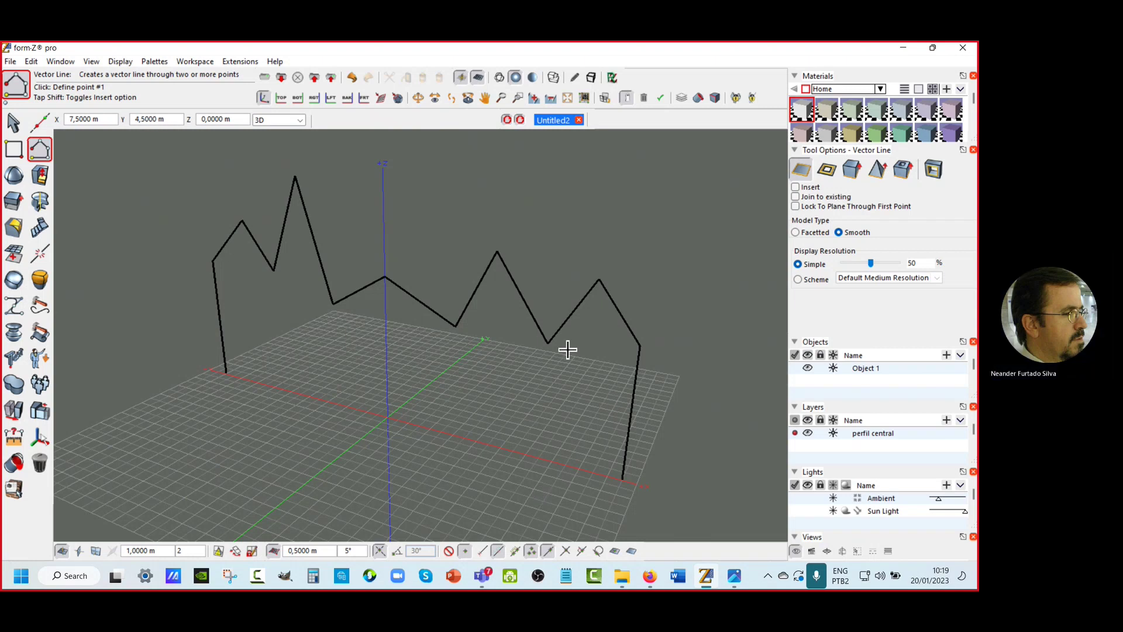
# Step: In the top view, draw a horizontal guide line along the X axis over the profile
pyautogui.click(282, 99)
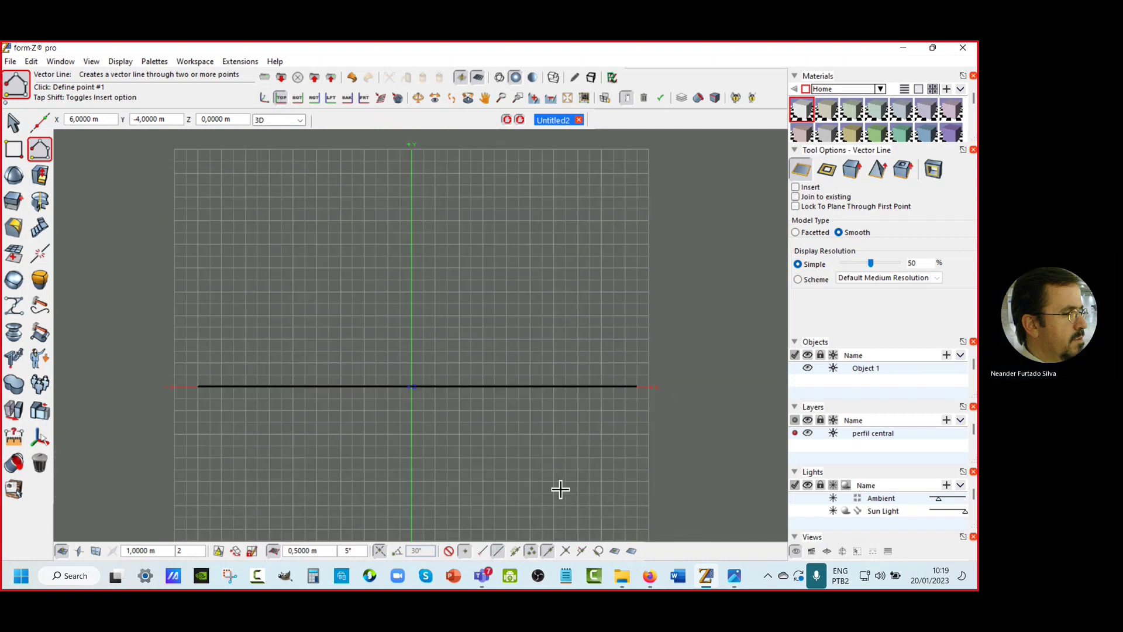
pyautogui.scroll(-3, 524, 475)
pyautogui.moveTo(524, 474); pyautogui.dragTo(496, 404, button='middle')
pyautogui.scroll(1, 495, 404)
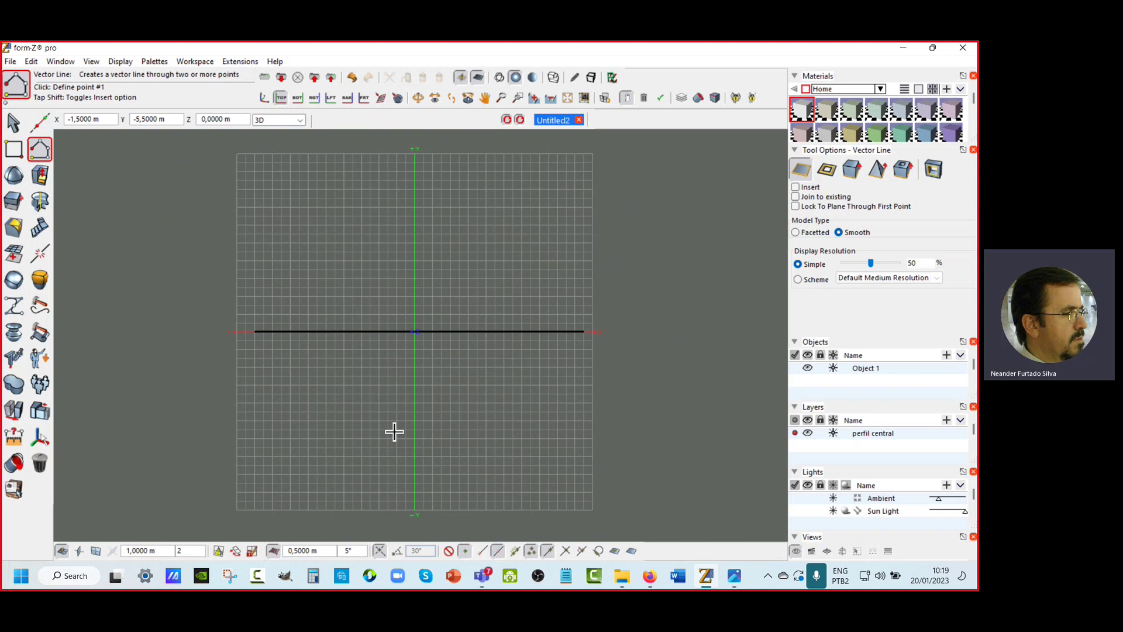
pyautogui.click(41, 122)
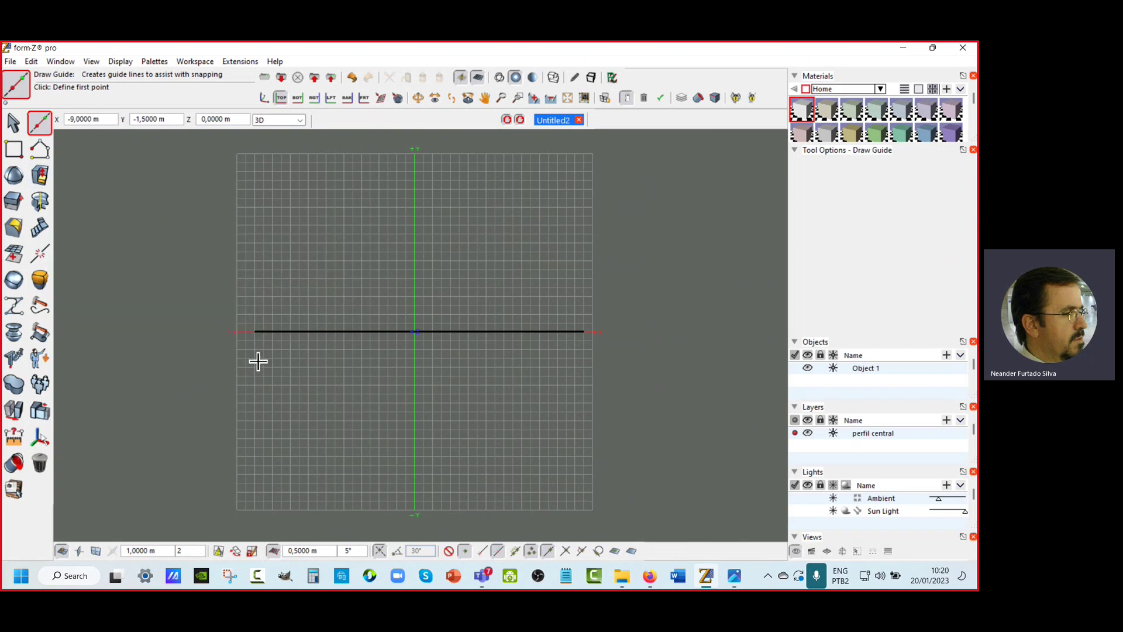
pyautogui.click(237, 332)
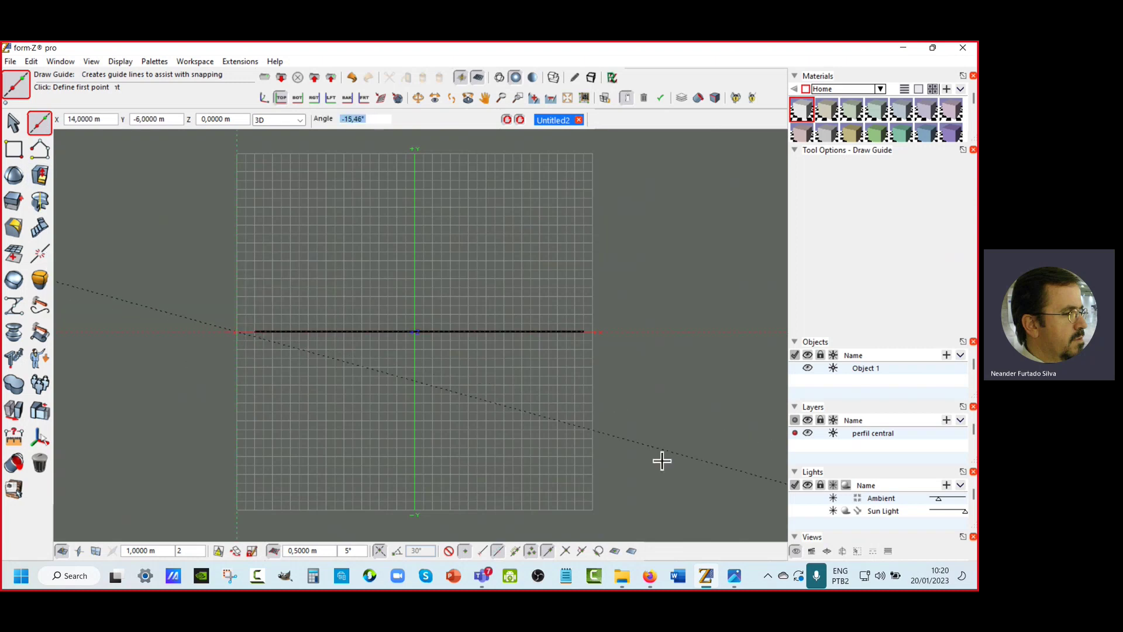
pyautogui.click(708, 341)
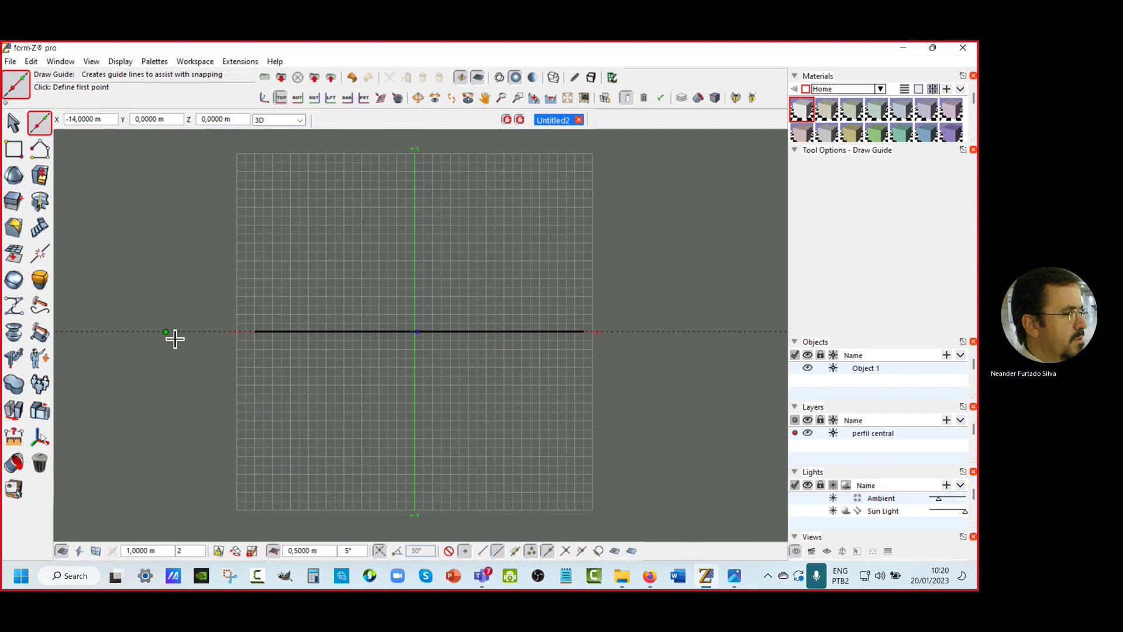
# Step: Draw a steeply inclined guide line crossing the horizontal guide at X -15 m, outside the end of the profile
pyautogui.scroll(-1, 175, 336)
pyautogui.scroll(-1, 159, 336)
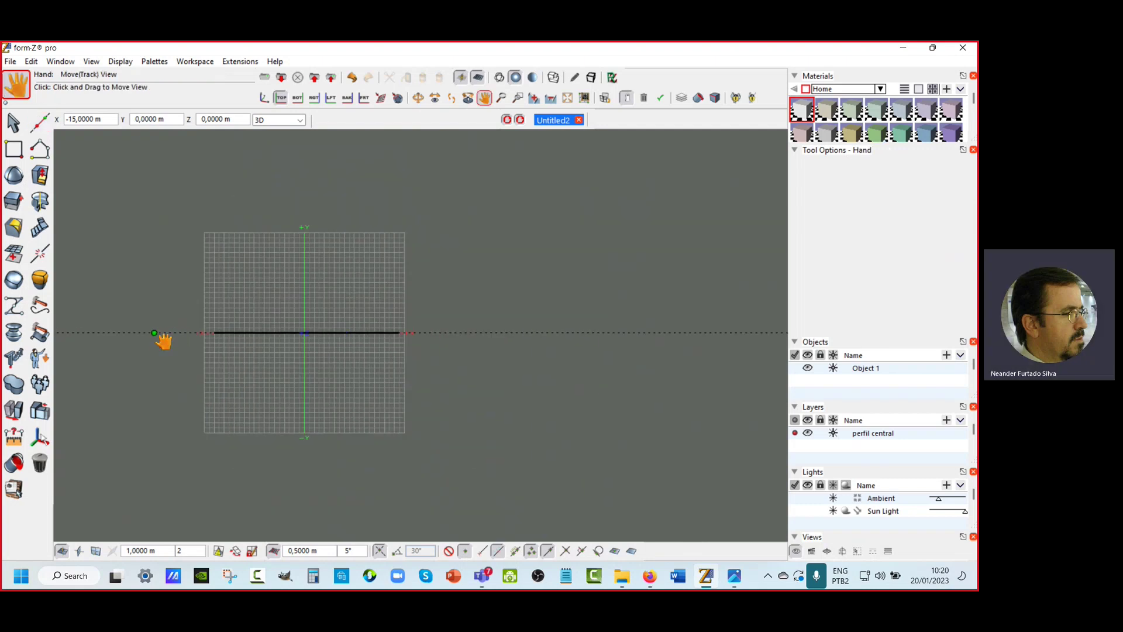
pyautogui.moveTo(164, 341); pyautogui.dragTo(211, 354, button='middle')
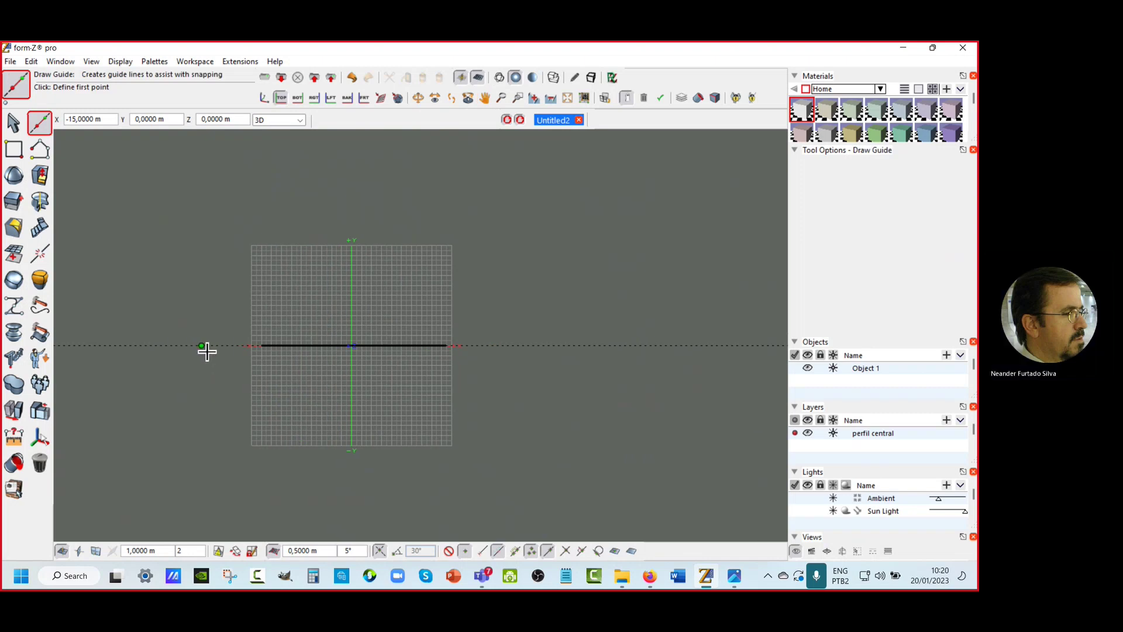
pyautogui.click(200, 346)
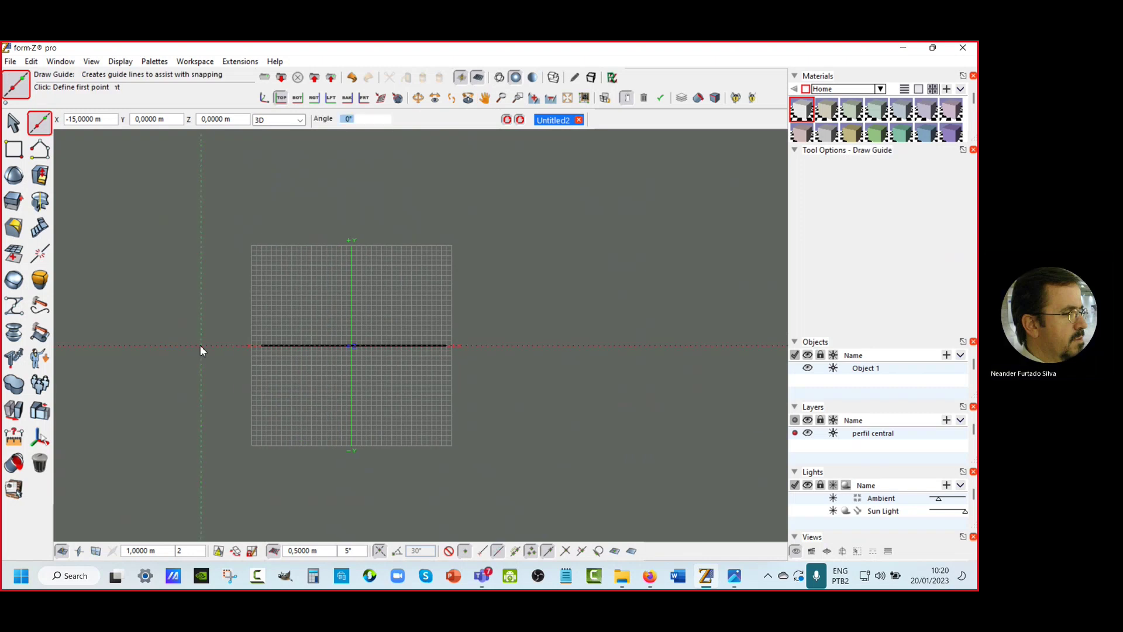
pyautogui.click(261, 173)
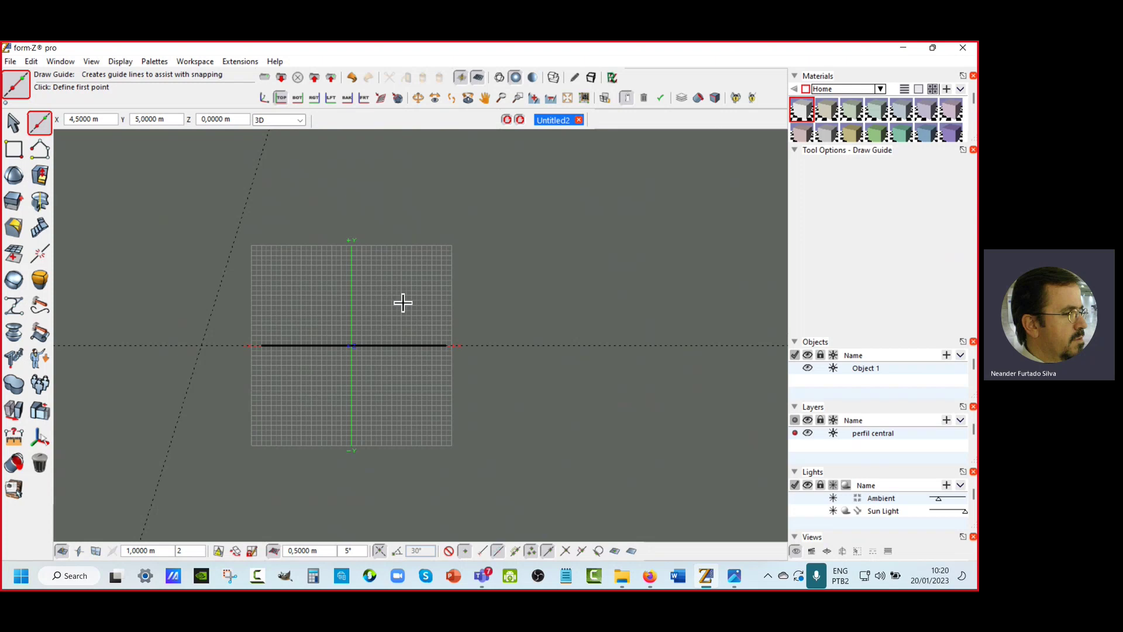
# Step: Make two rotated copies of the inclined guide about its crossing with the horizontal guide, each a further 20° clockwise (340°)
pyautogui.click(15, 412)
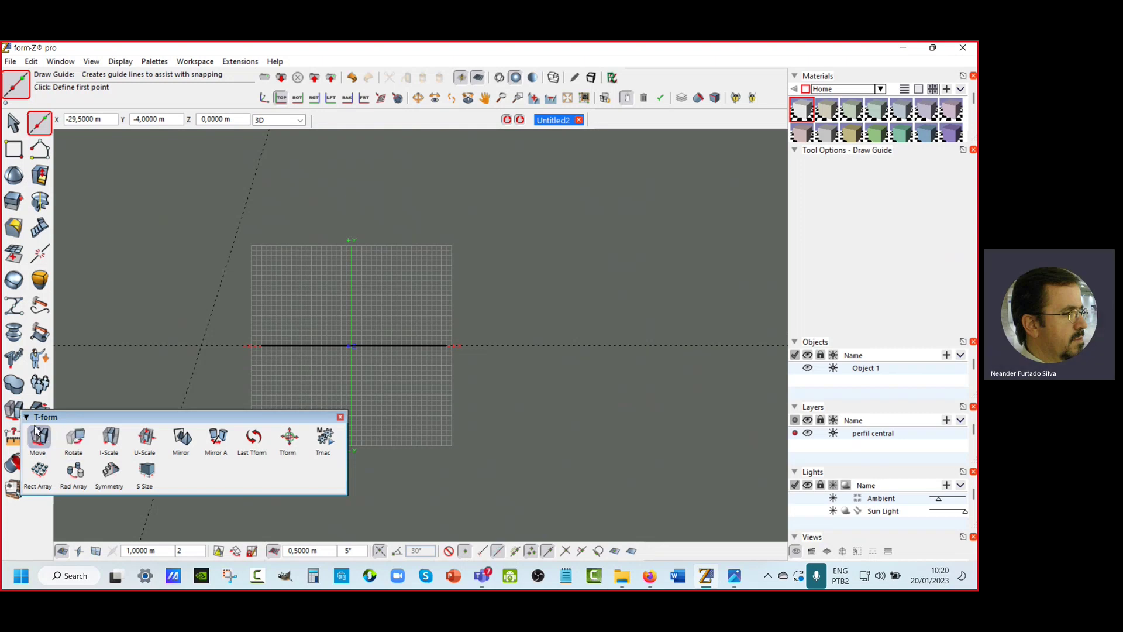
pyautogui.click(75, 440)
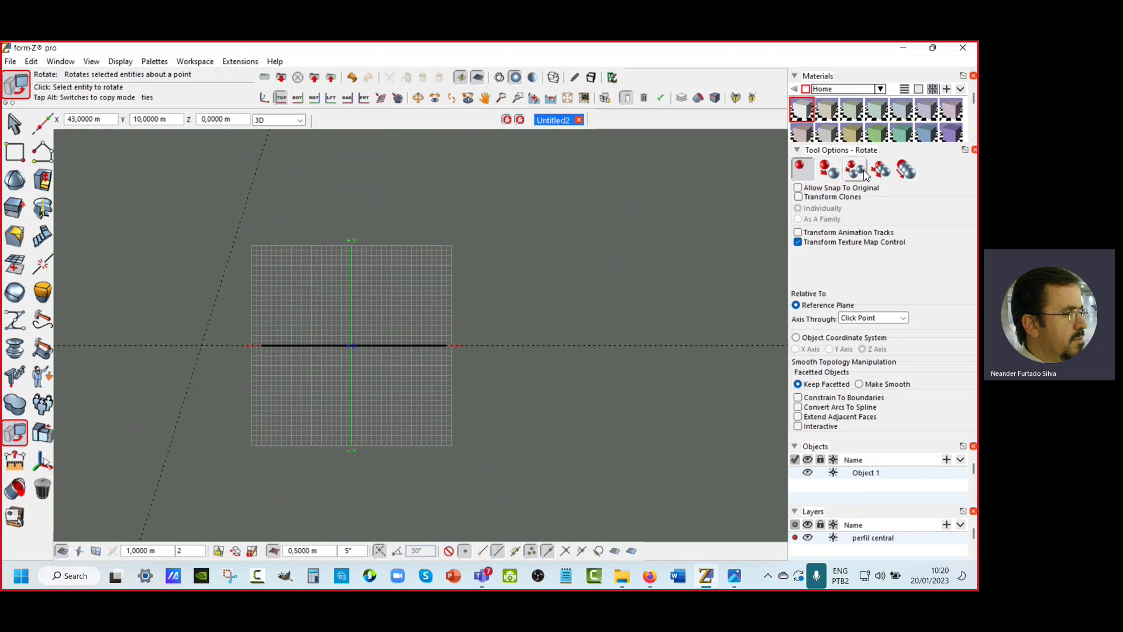
pyautogui.click(856, 170)
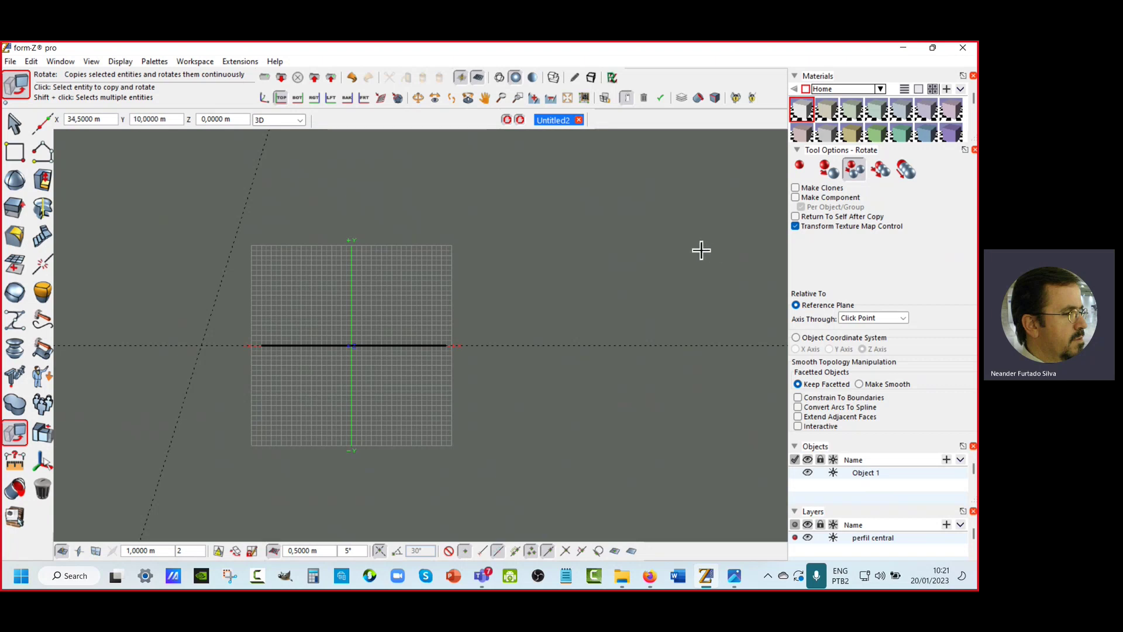
pyautogui.click(235, 246)
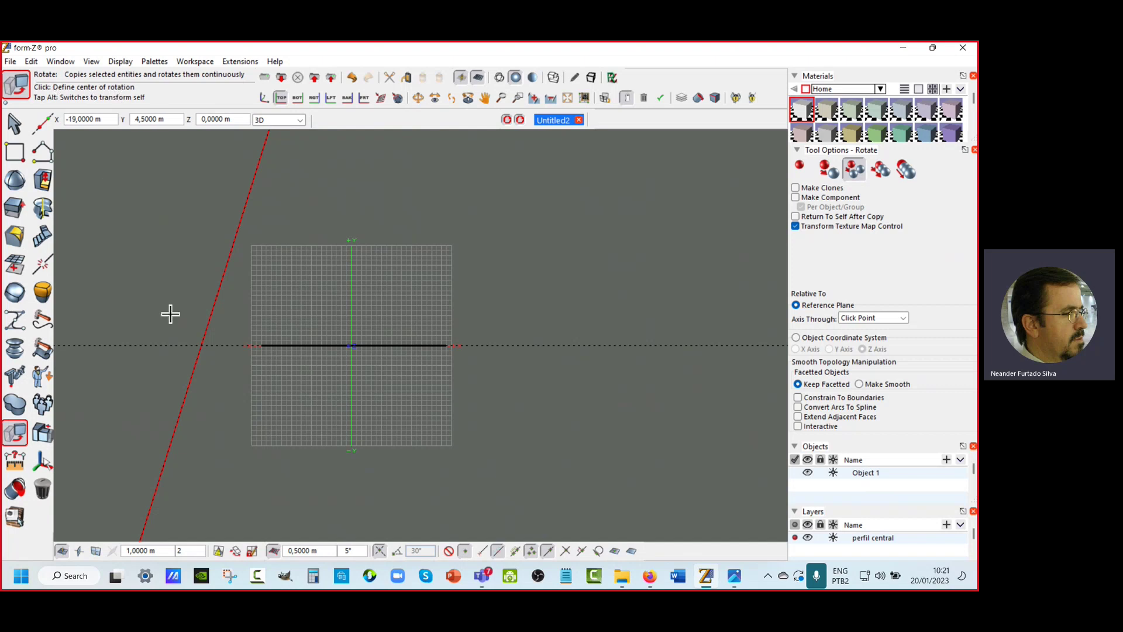
pyautogui.click(202, 346)
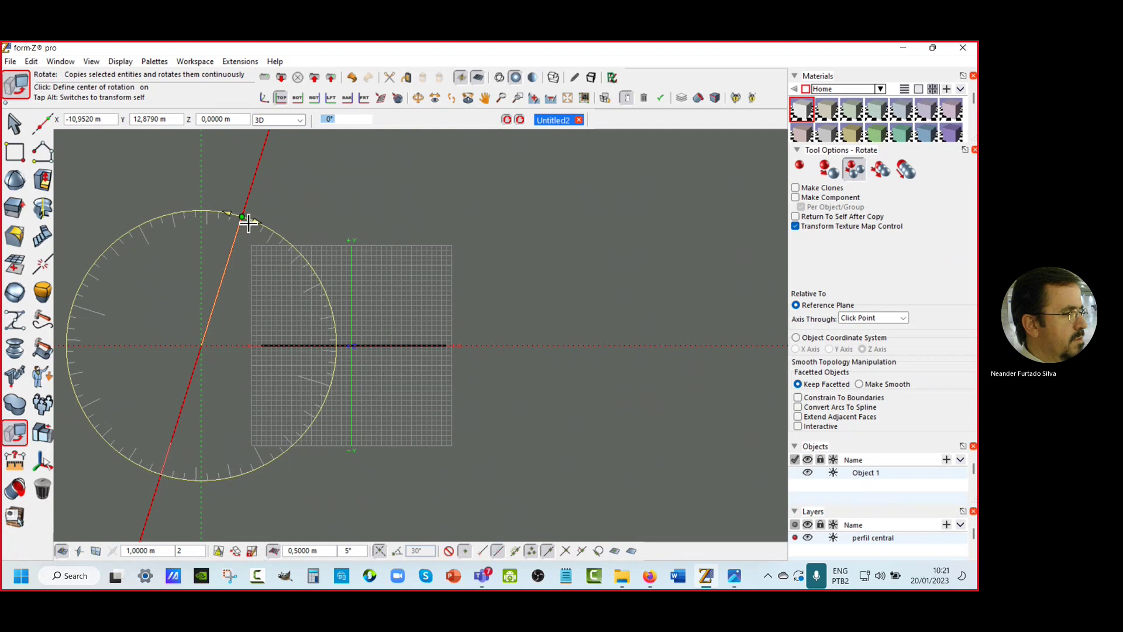
pyautogui.click(248, 223)
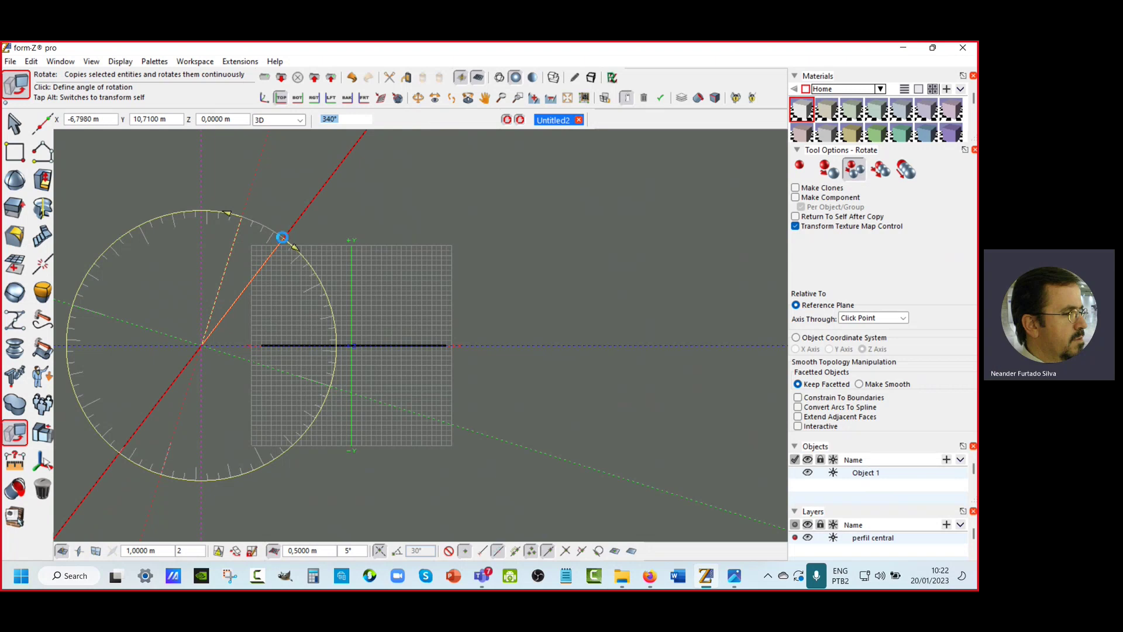
pyautogui.click(282, 240)
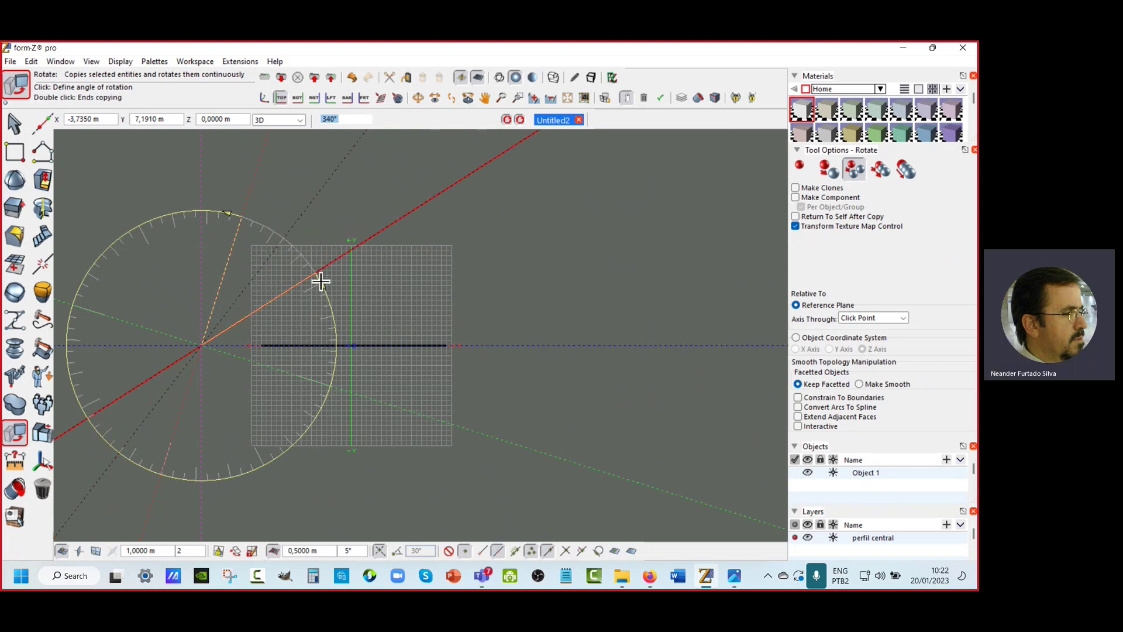
pyautogui.click(321, 281)
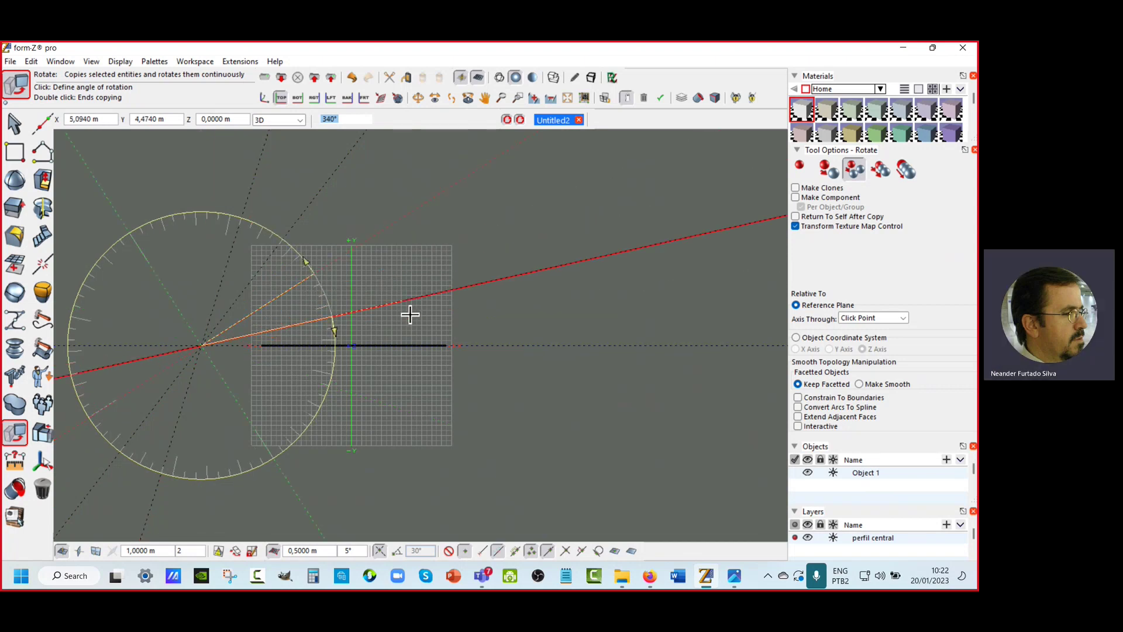
pyautogui.doubleClick(409, 315)
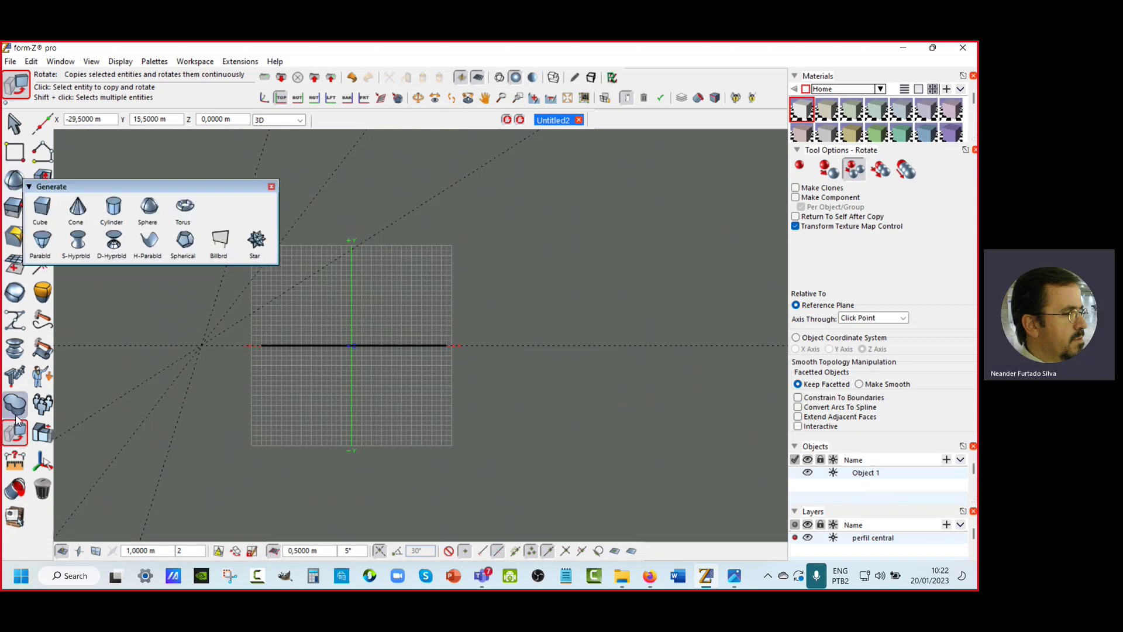
# Step: Copy the three inclined guides 38 m along the horizontal guide, moving their shared crossing point to X 23 m beyond the profile's other end
pyautogui.moveTo(18, 435)
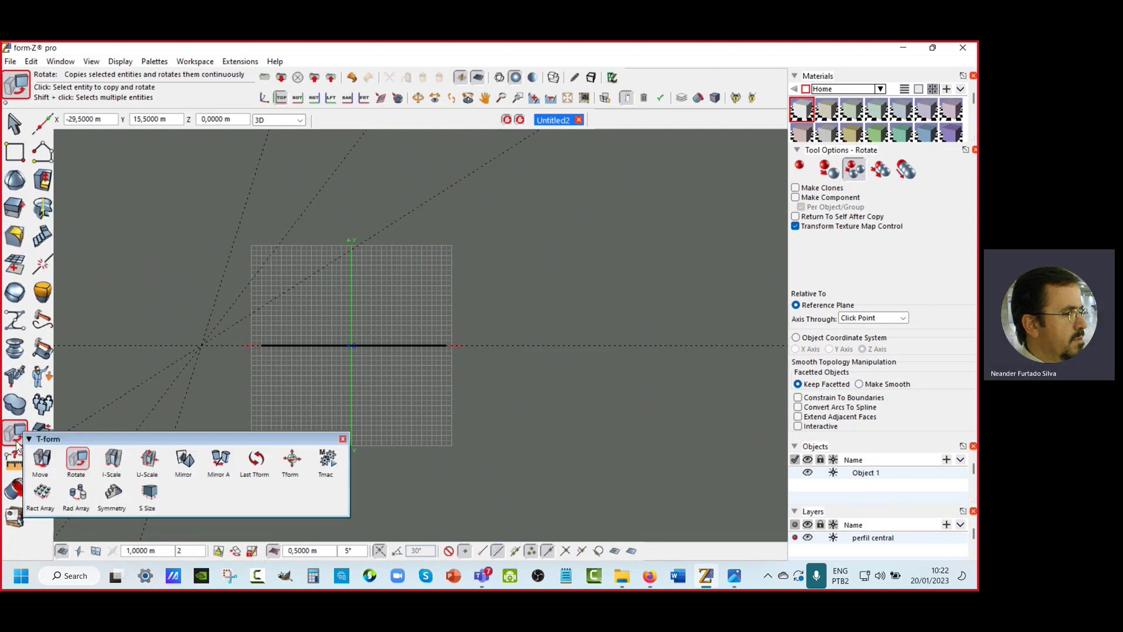
pyautogui.click(43, 465)
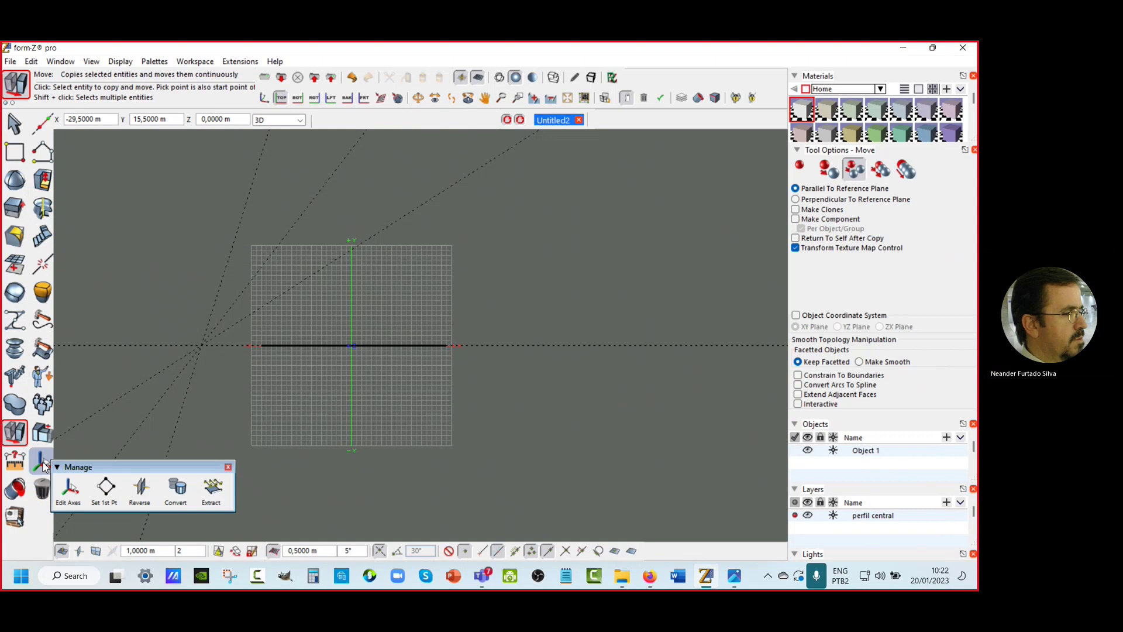
pyautogui.moveTo(13, 434)
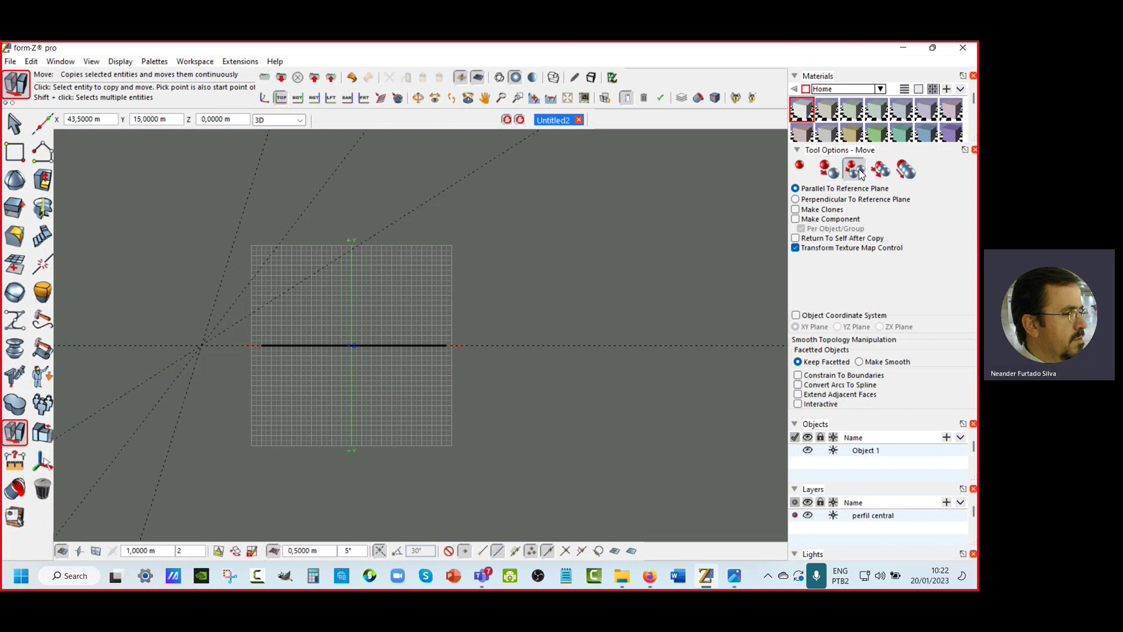
pyautogui.click(826, 176)
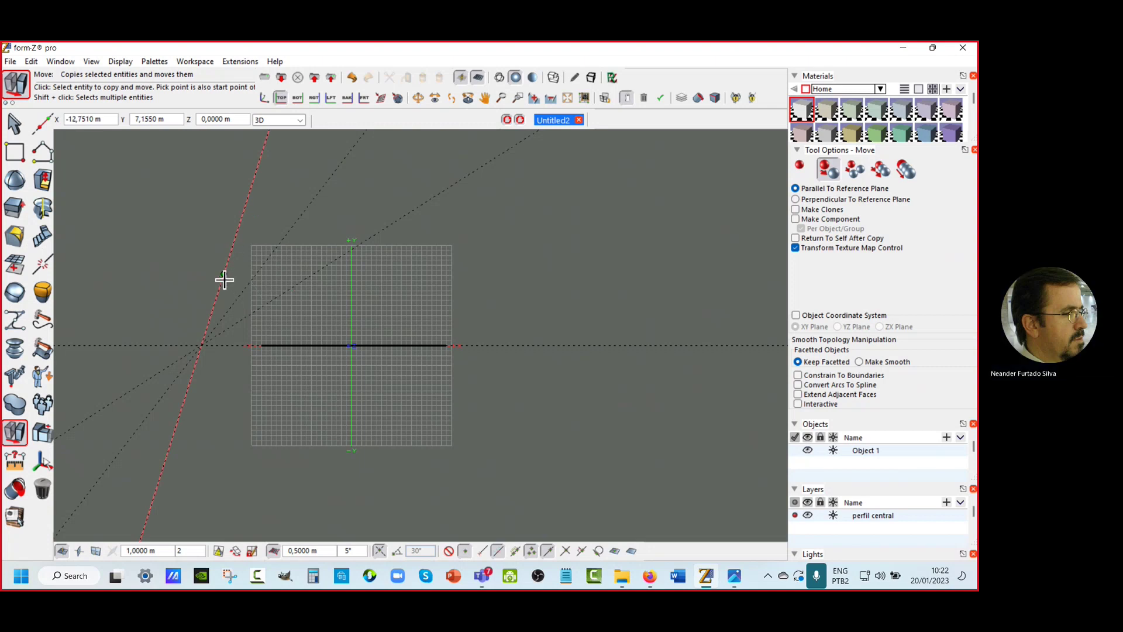
pyautogui.click(224, 279)
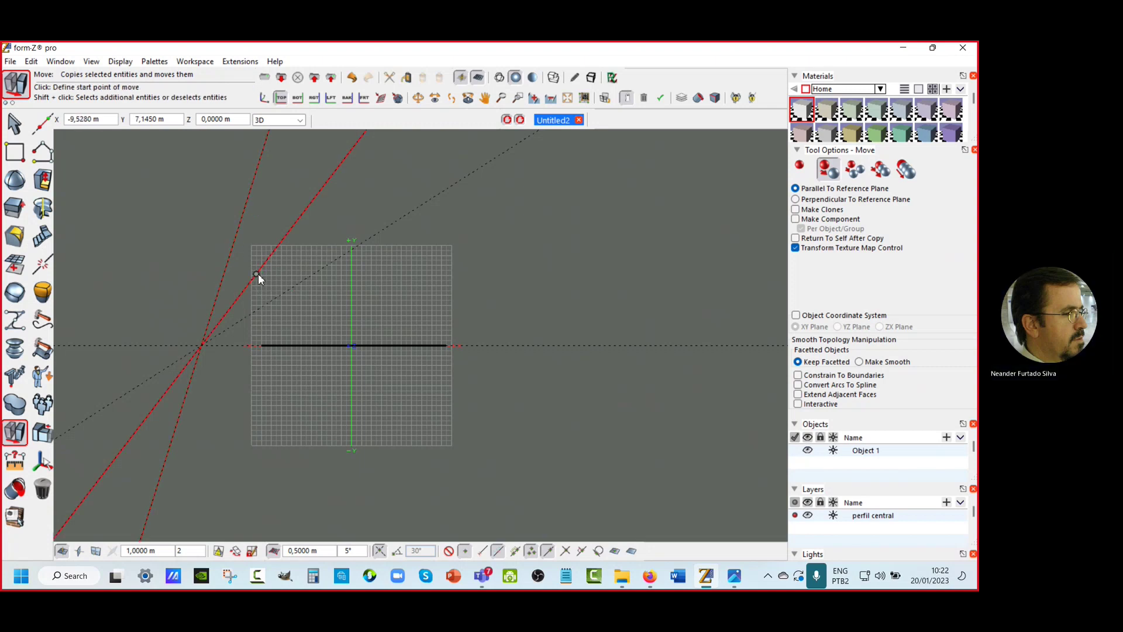
pyautogui.click(306, 279)
pyautogui.click(203, 347)
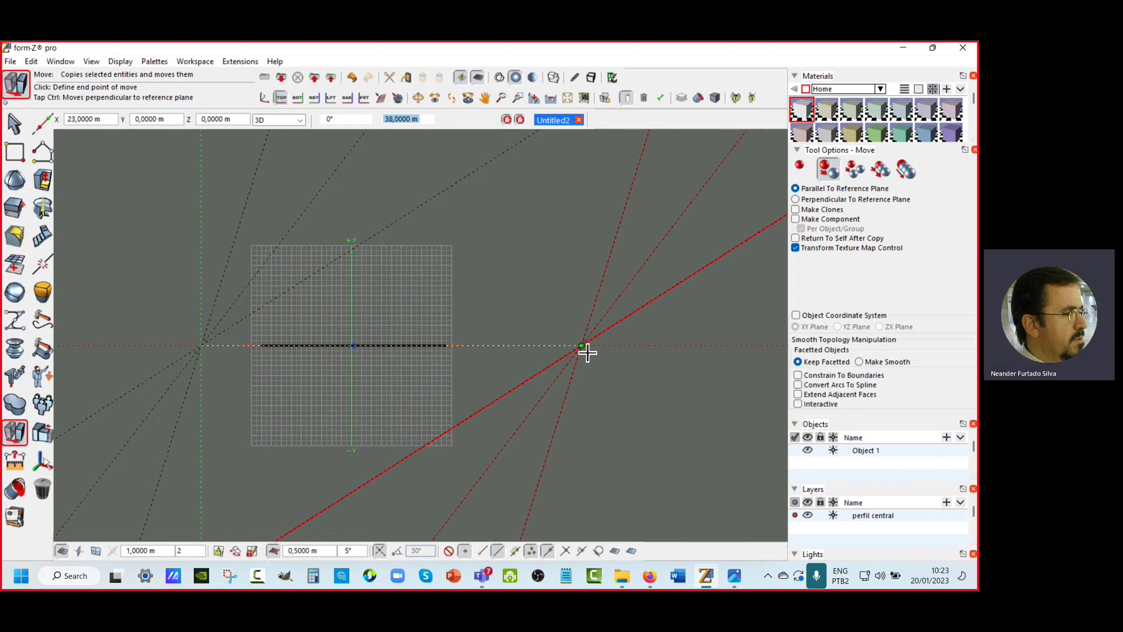
pyautogui.press('Escape')
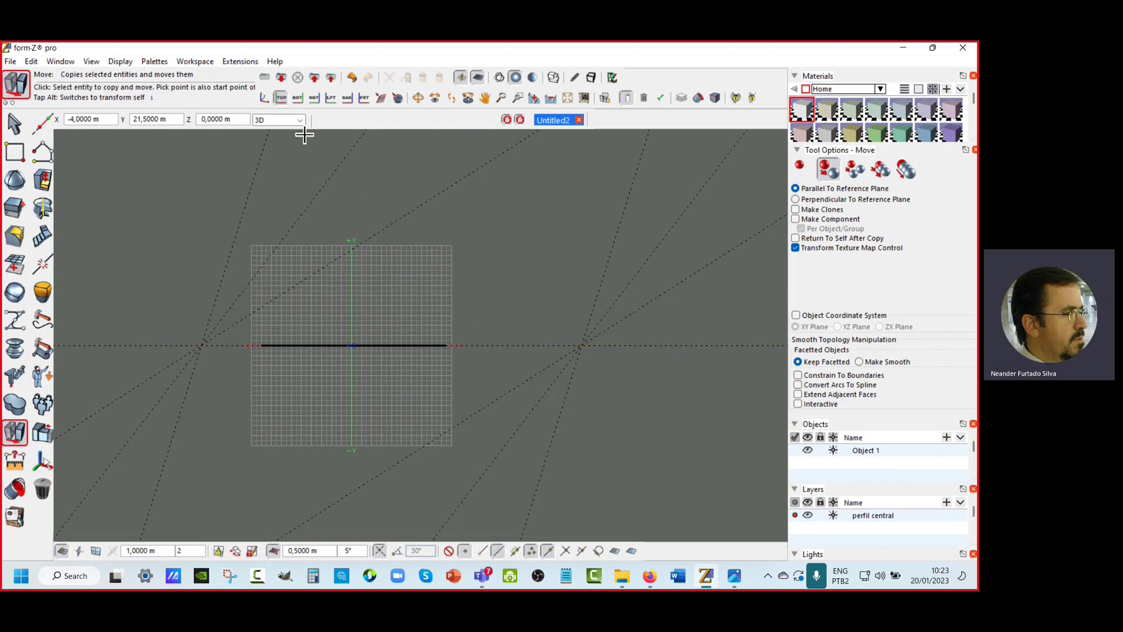
# Step: Switch to the 3D view and add six new layers after perfil central
pyautogui.click(264, 98)
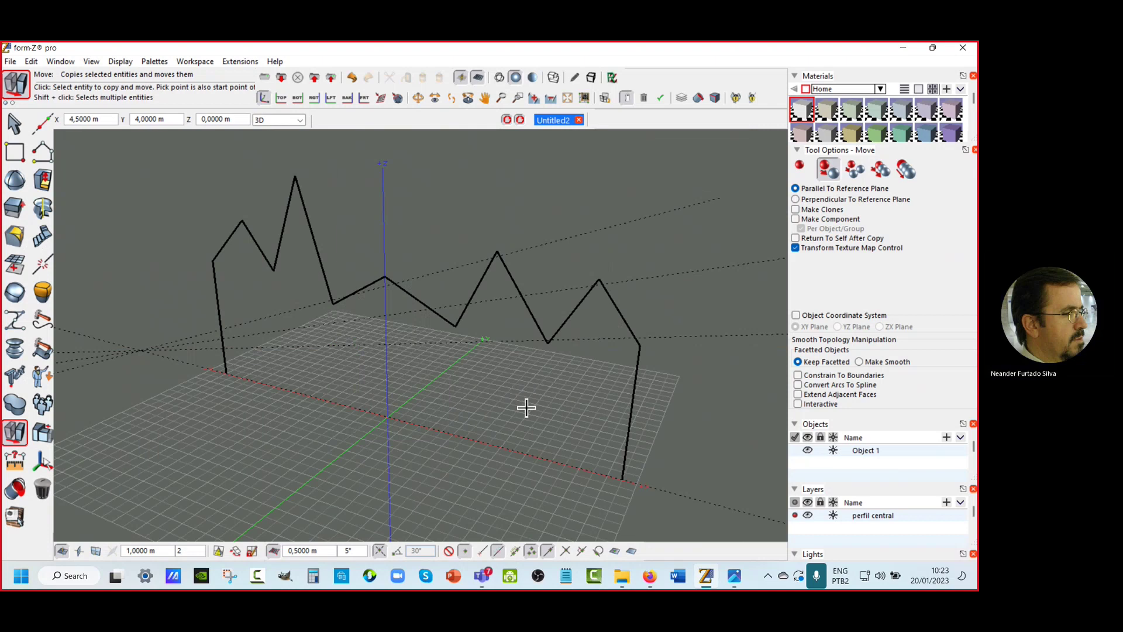
pyautogui.scroll(-5, 526, 410)
pyautogui.moveTo(527, 410); pyautogui.dragTo(440, 399, button='middle')
pyautogui.scroll(1, 428, 358)
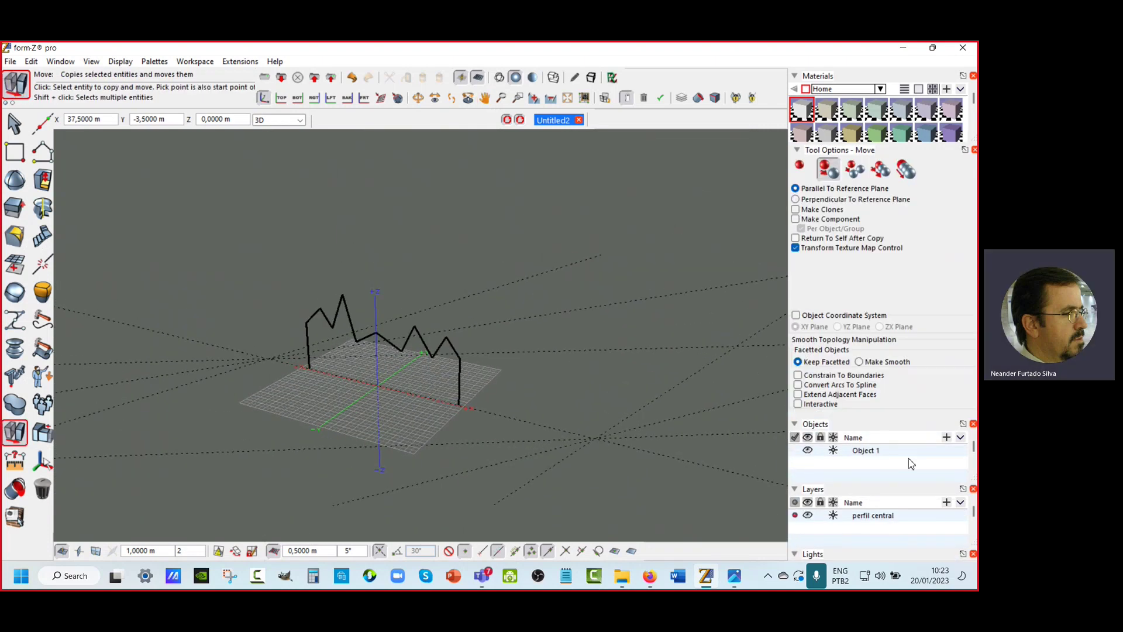
pyautogui.scroll(-4, 908, 458)
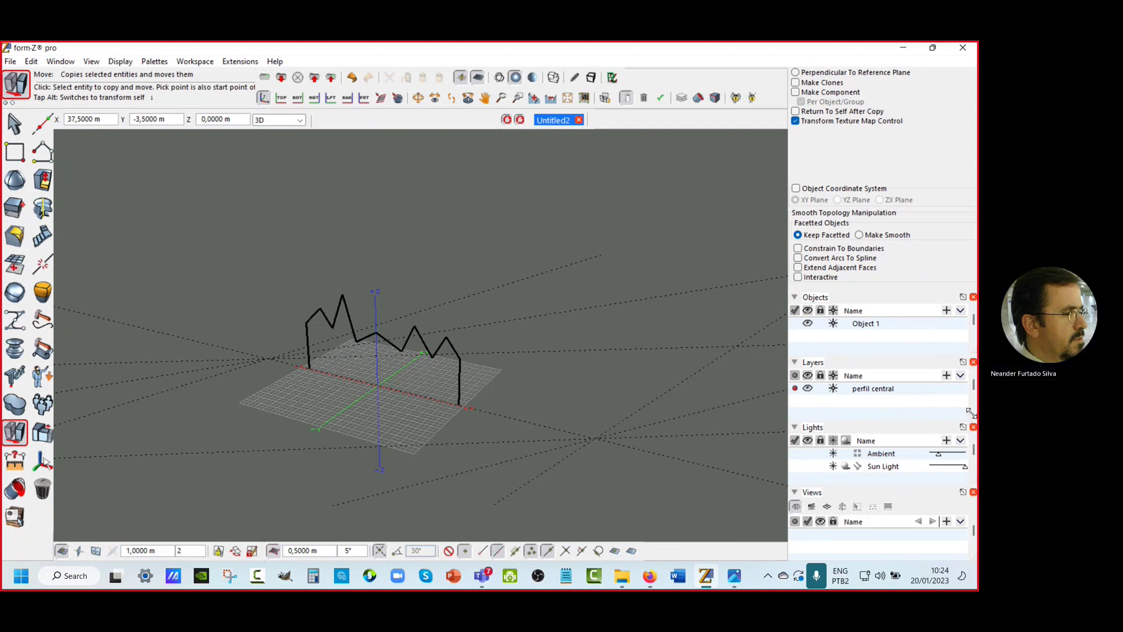
pyautogui.moveTo(965, 414); pyautogui.dragTo(966, 478)
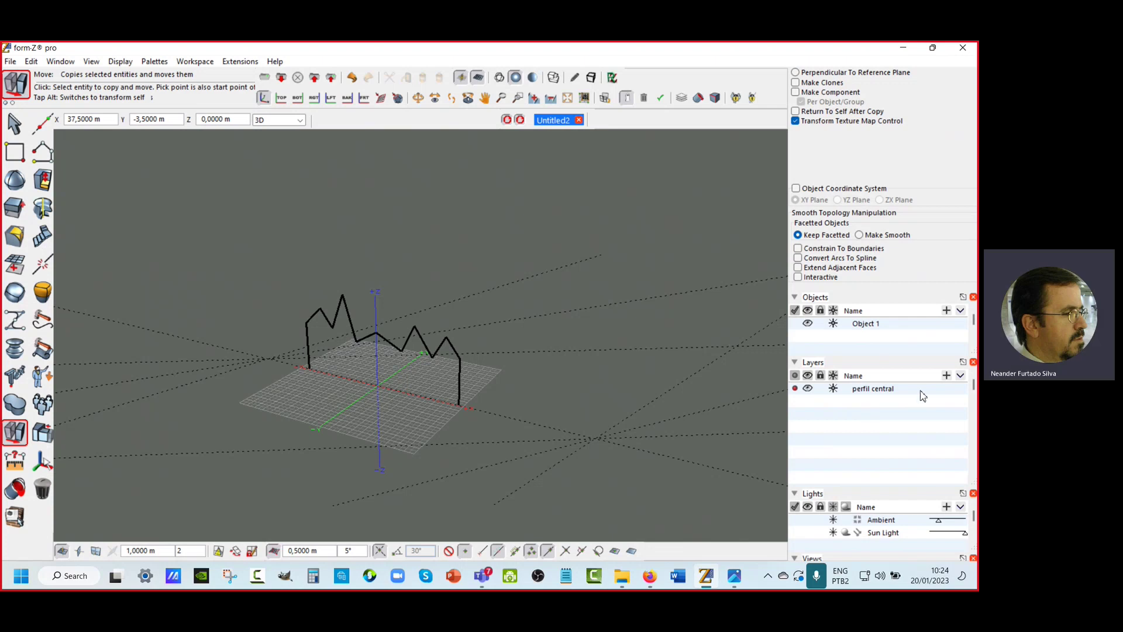
pyautogui.click(947, 375)
pyautogui.click(948, 376)
pyautogui.click(947, 376)
pyautogui.click(947, 376)
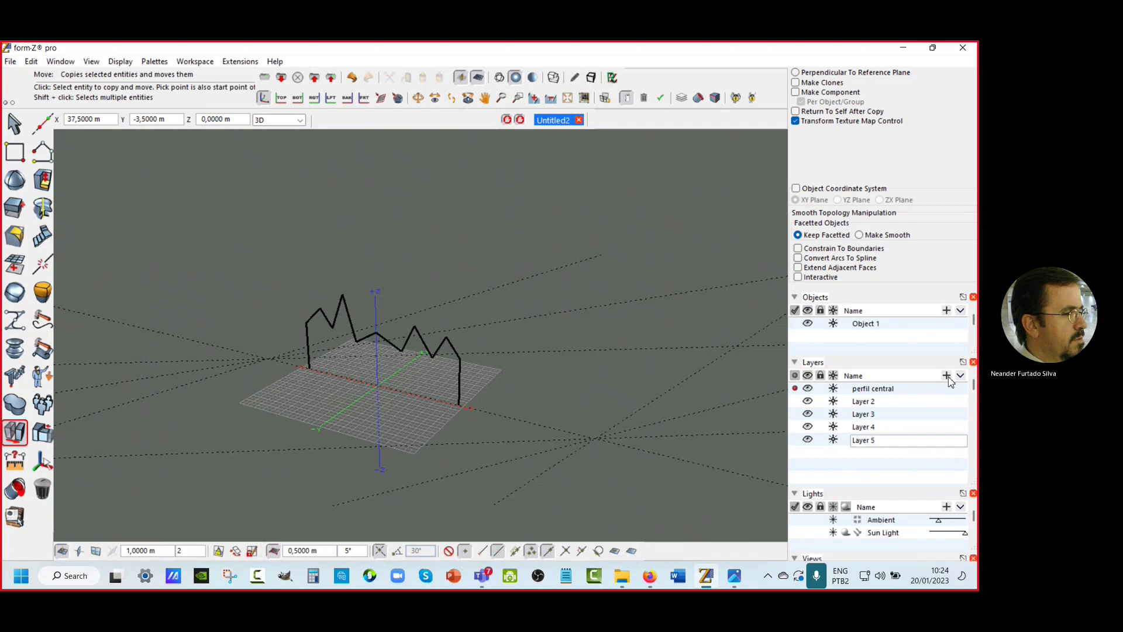
pyautogui.click(947, 375)
pyautogui.click(947, 375)
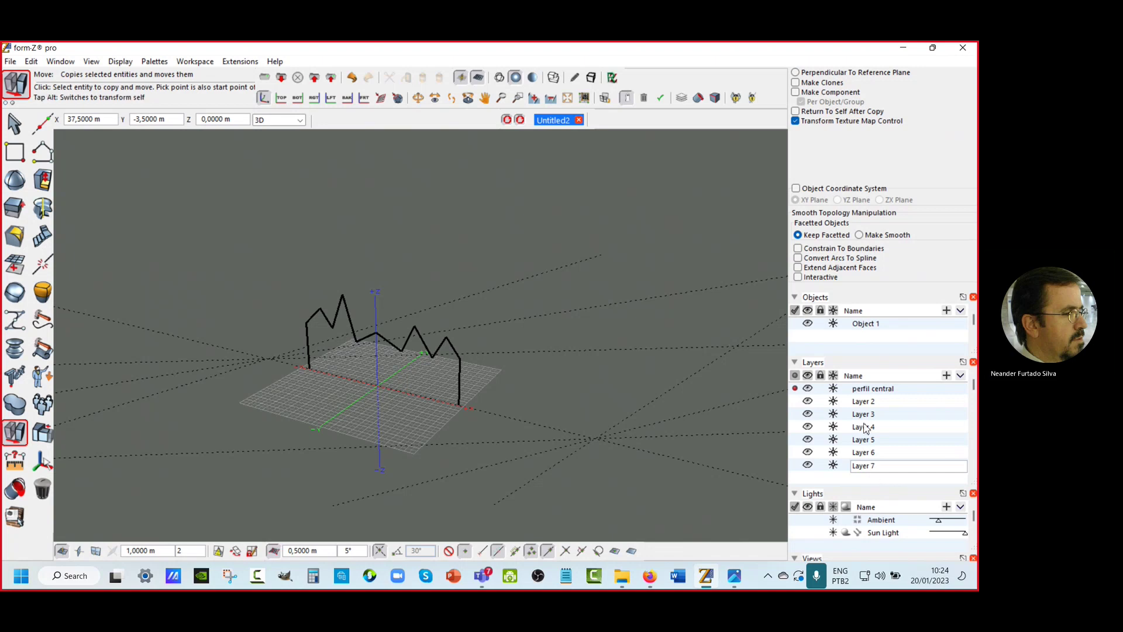
# Step: Rename Layer 2 as perfil a and Layer 3 as perfil b
pyautogui.doubleClick(869, 403)
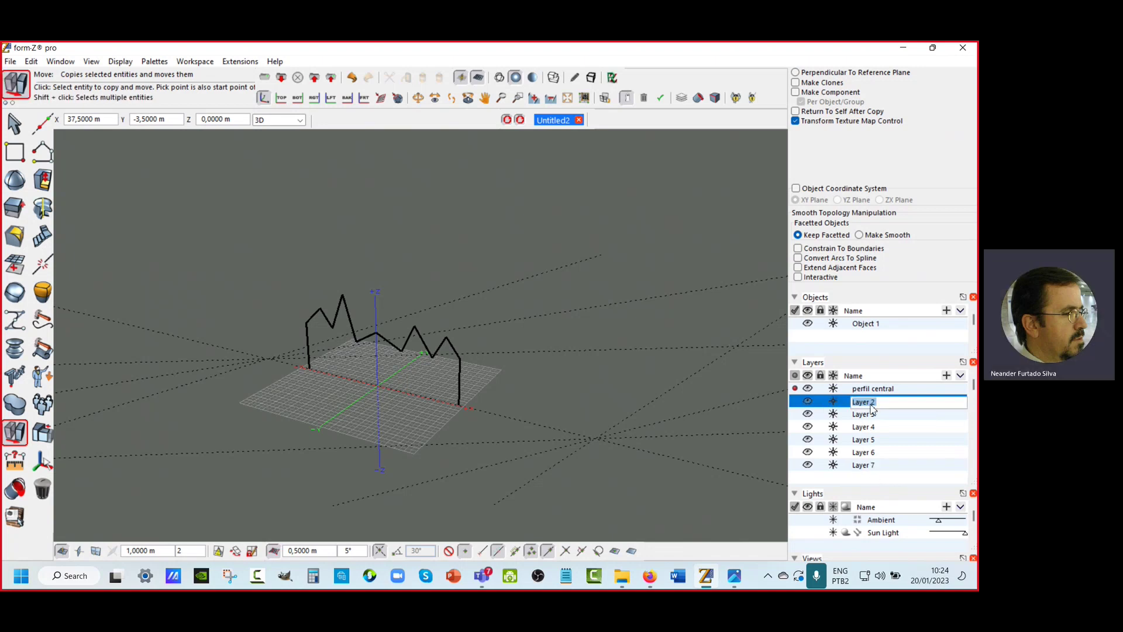
pyautogui.write('per')
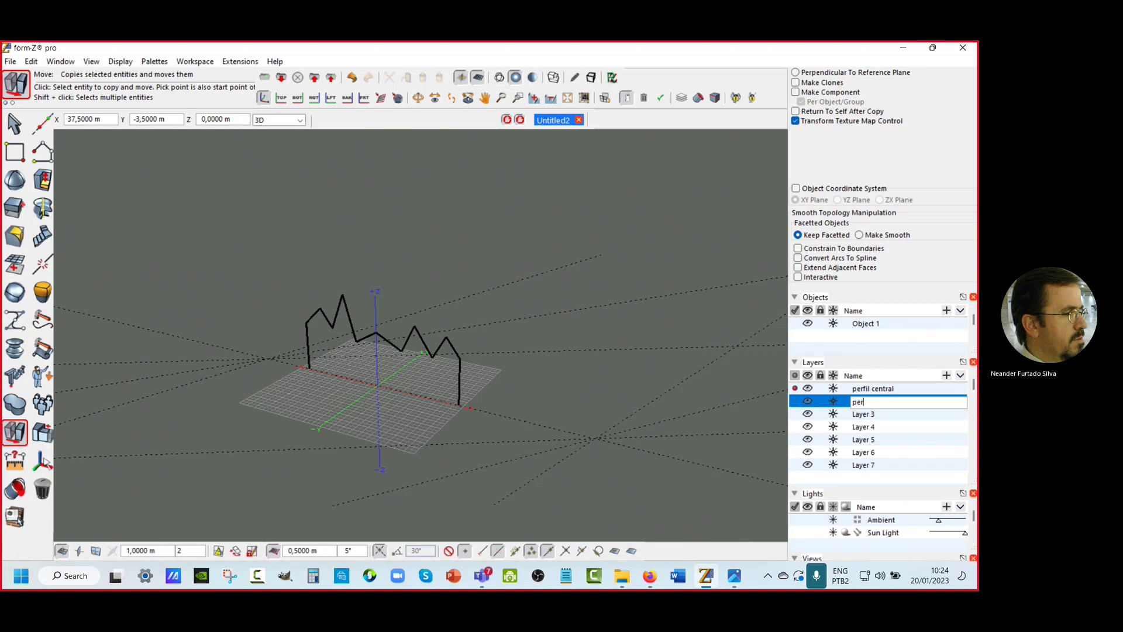
pyautogui.write('fil a')
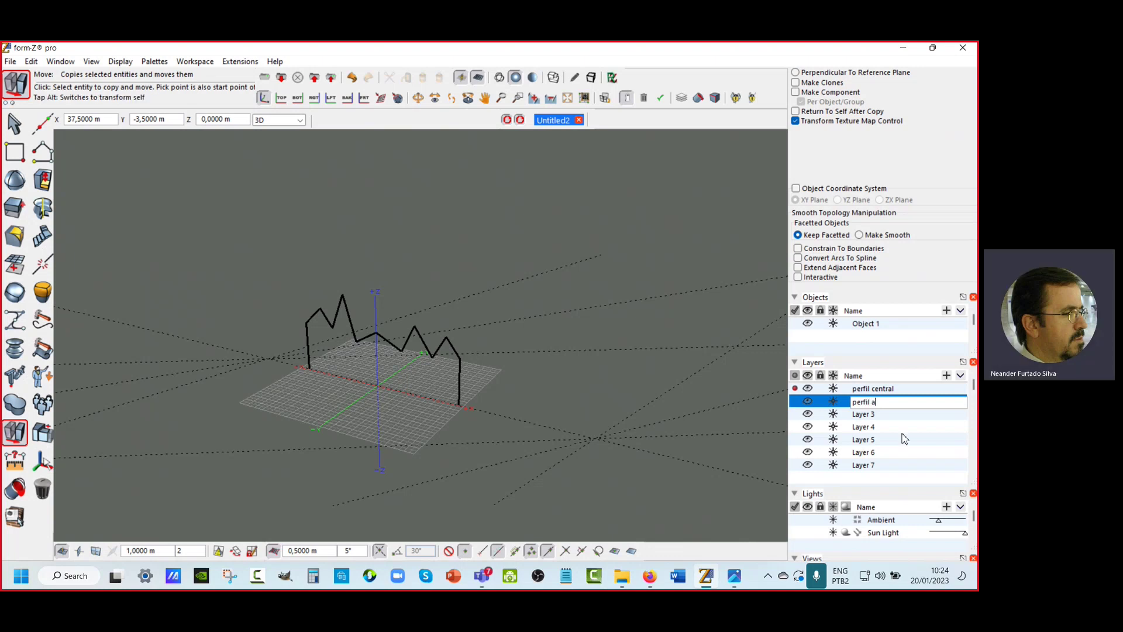
pyautogui.click(862, 419)
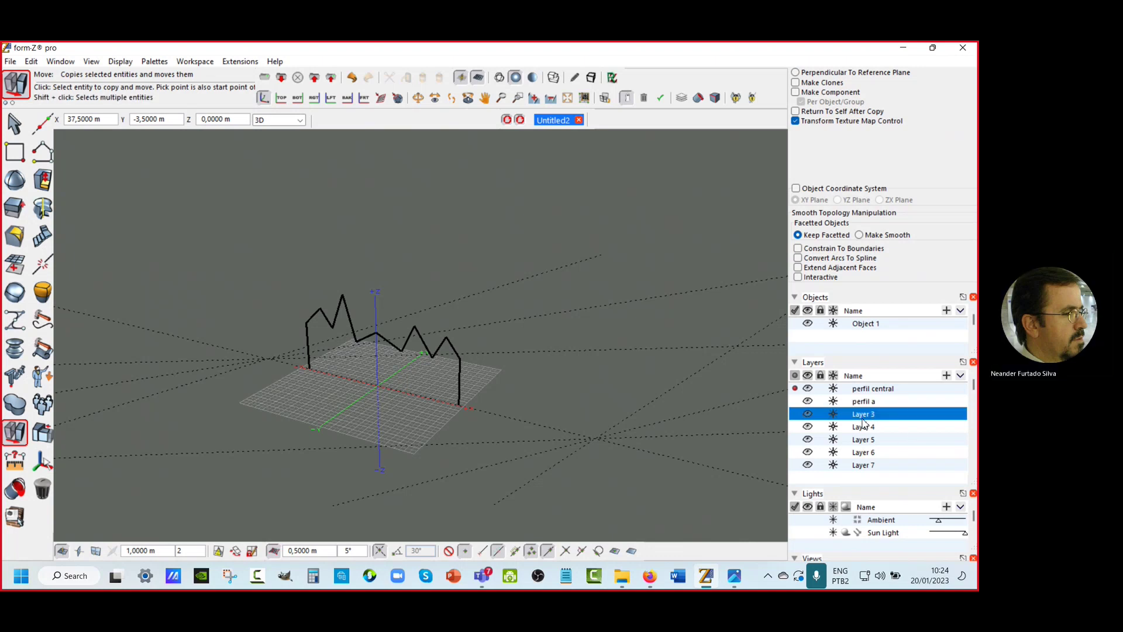
pyautogui.click(864, 420)
pyautogui.write('p')
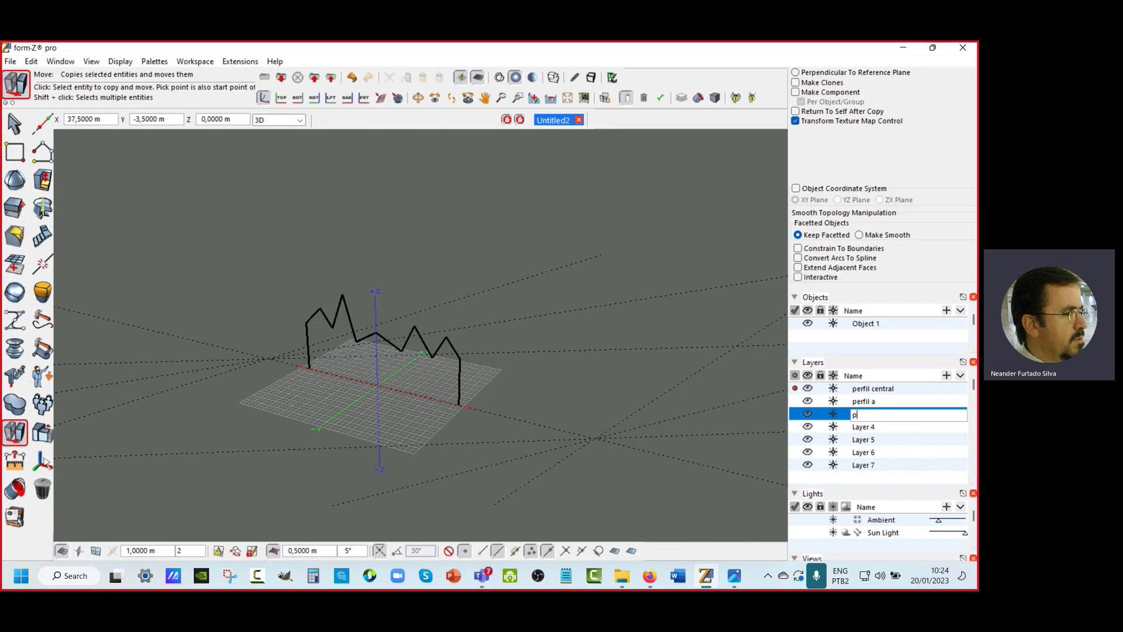
pyautogui.write('erfil ')
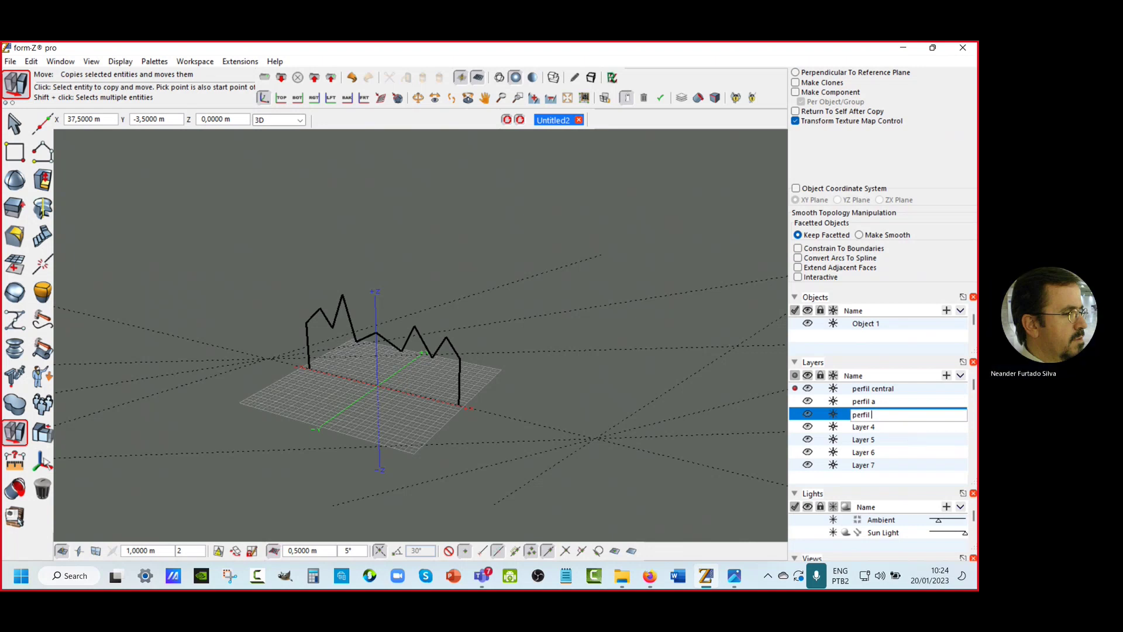
pyautogui.write('b')
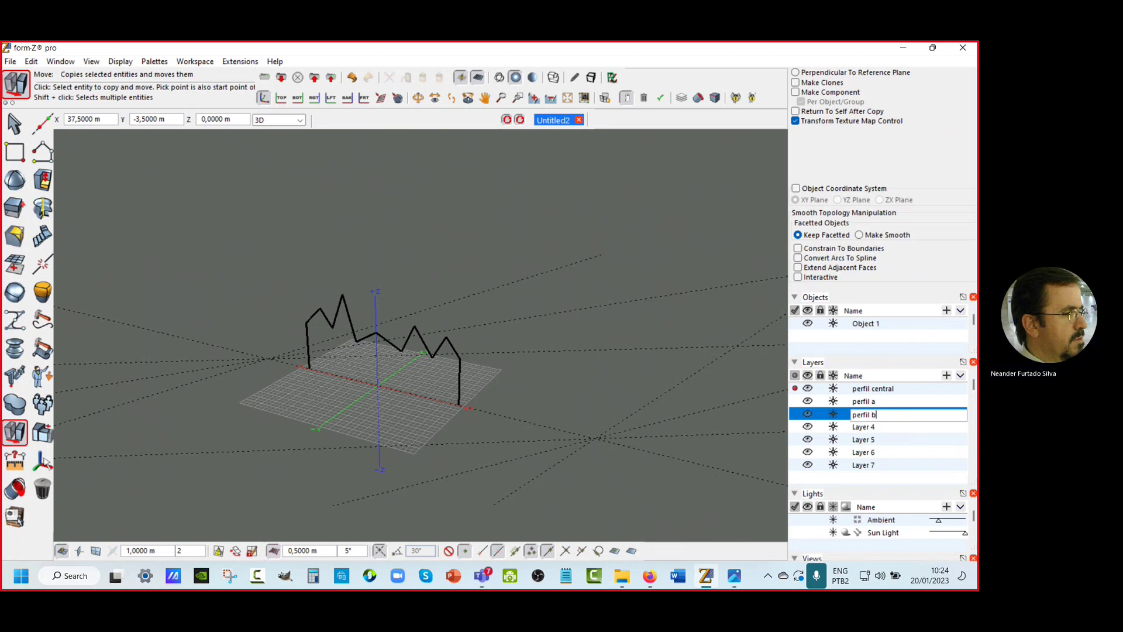
# Step: Rename Layer 4 as perfil c and Layer 5 as perfil d
pyautogui.click(864, 429)
pyautogui.click(866, 429)
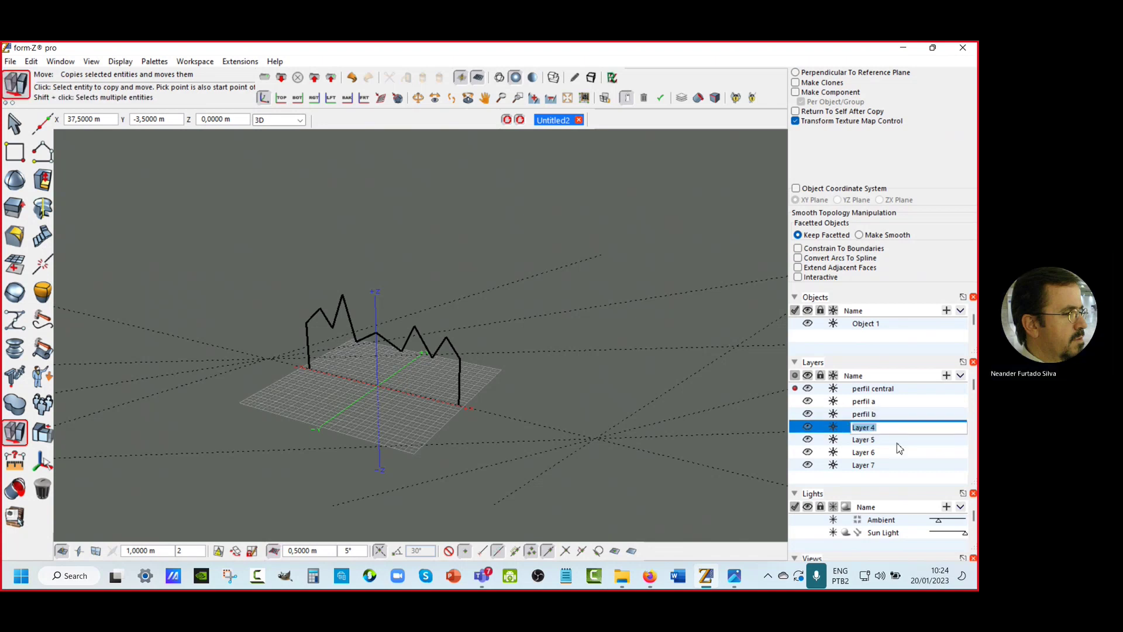
pyautogui.write('perfil c')
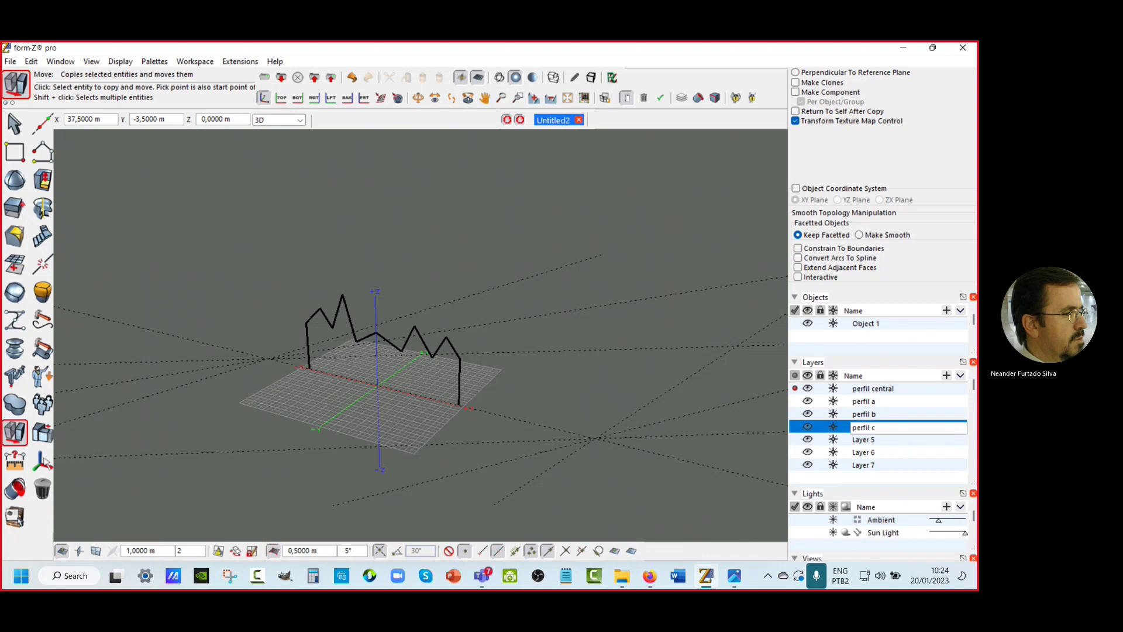
pyautogui.click(867, 442)
pyautogui.click(868, 447)
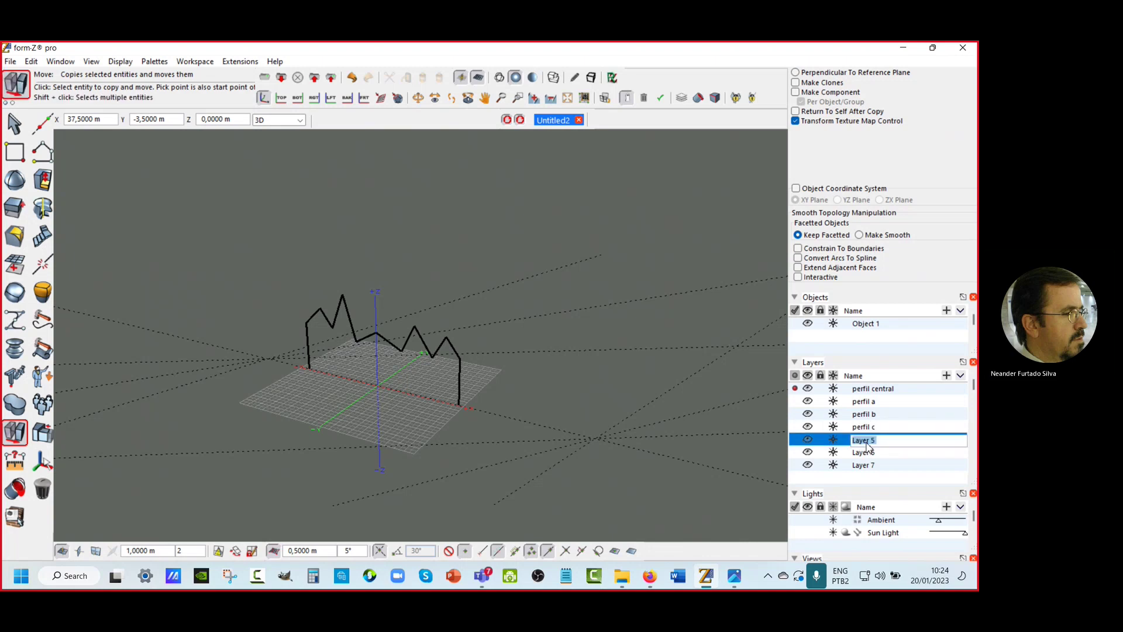
pyautogui.write('perfil')
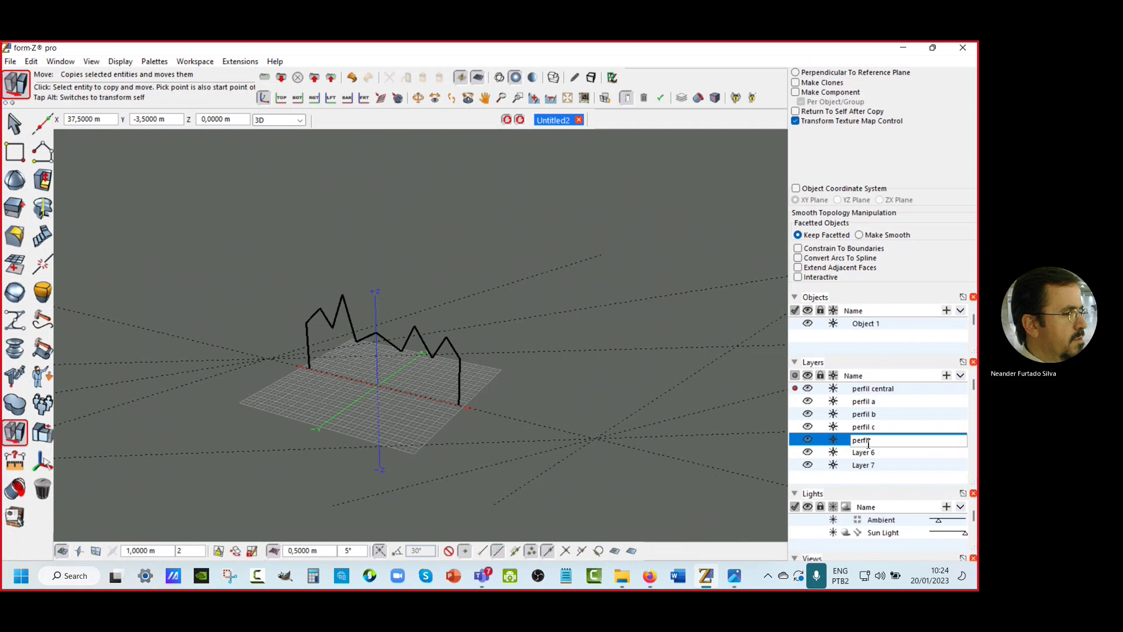
pyautogui.write(' d')
# Step: Rename Layer 6 as perfil e and Layer 7 as perfil f
pyautogui.click(864, 452)
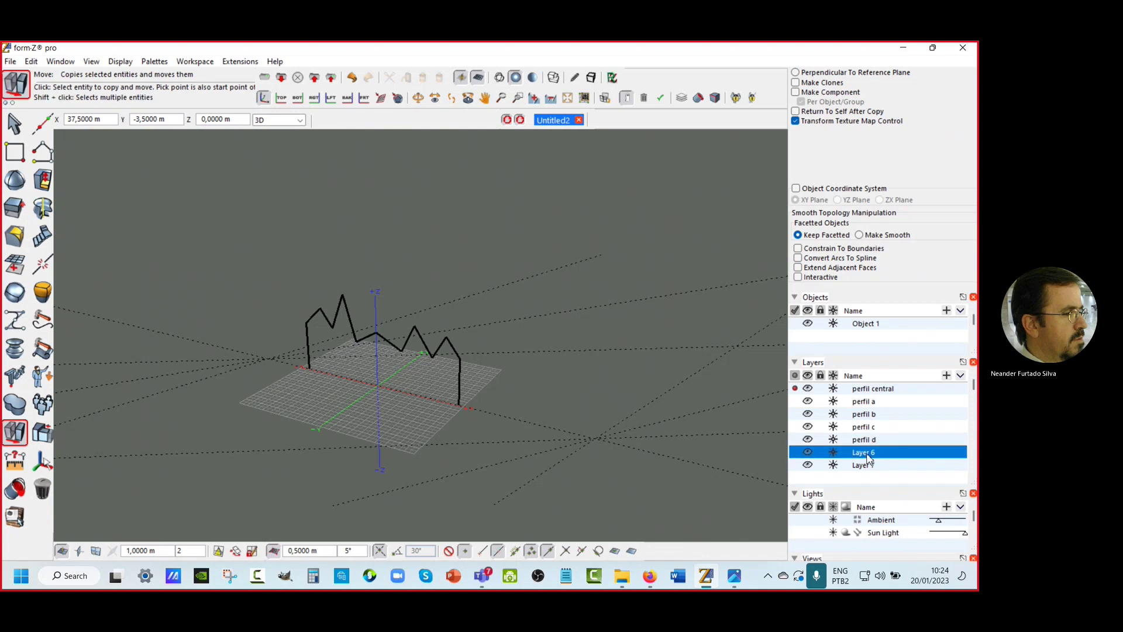
pyautogui.click(867, 454)
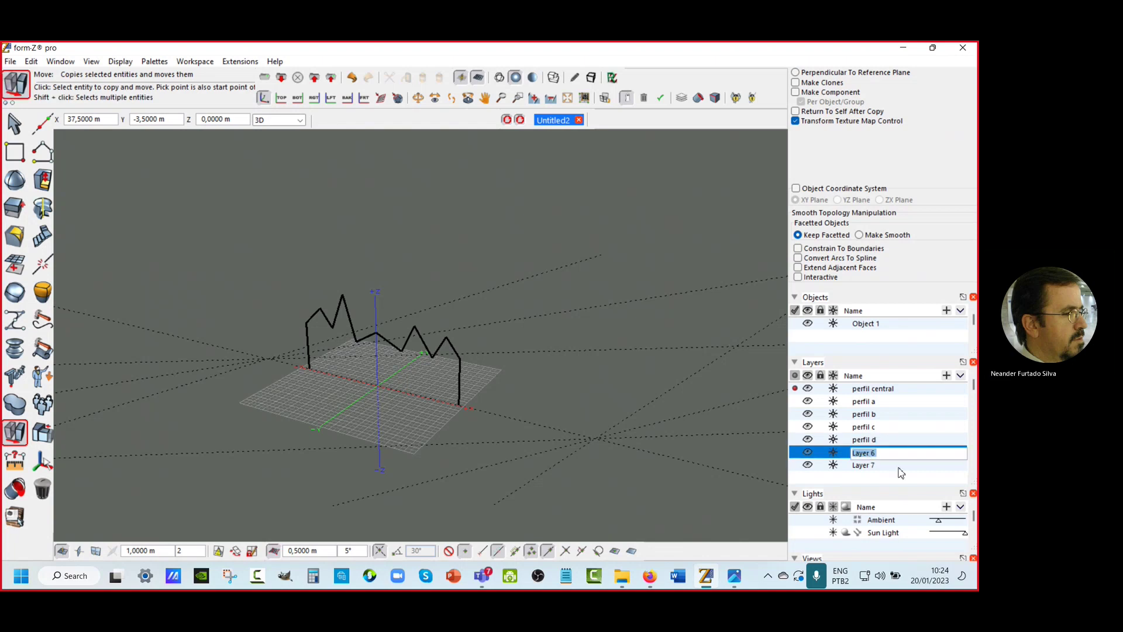
pyautogui.write('perfil e')
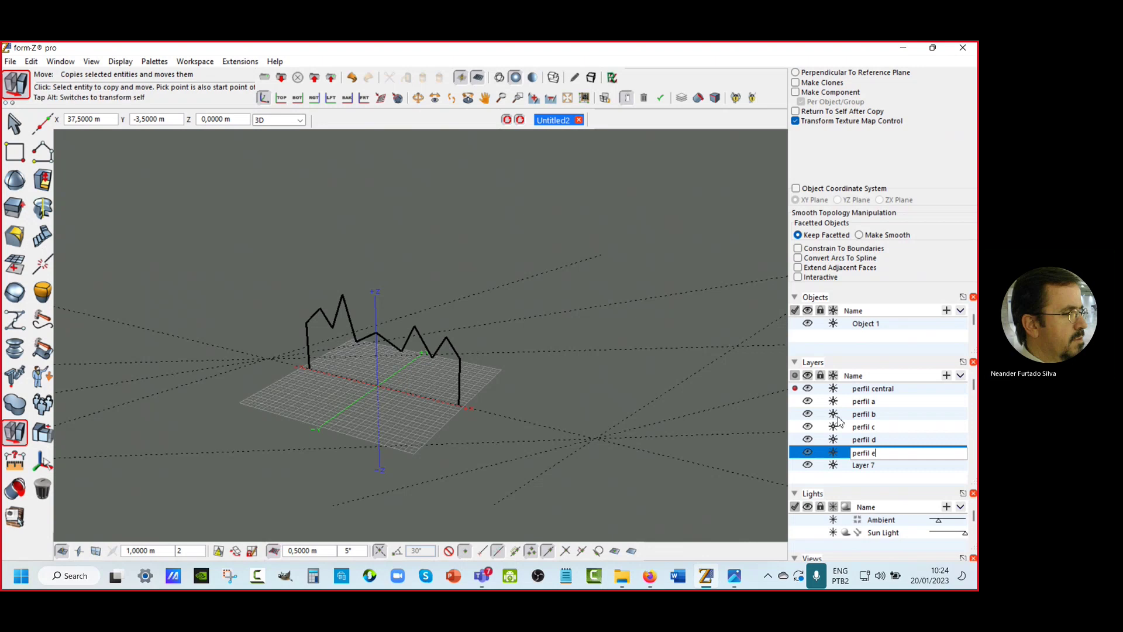
pyautogui.click(864, 465)
pyautogui.click(866, 467)
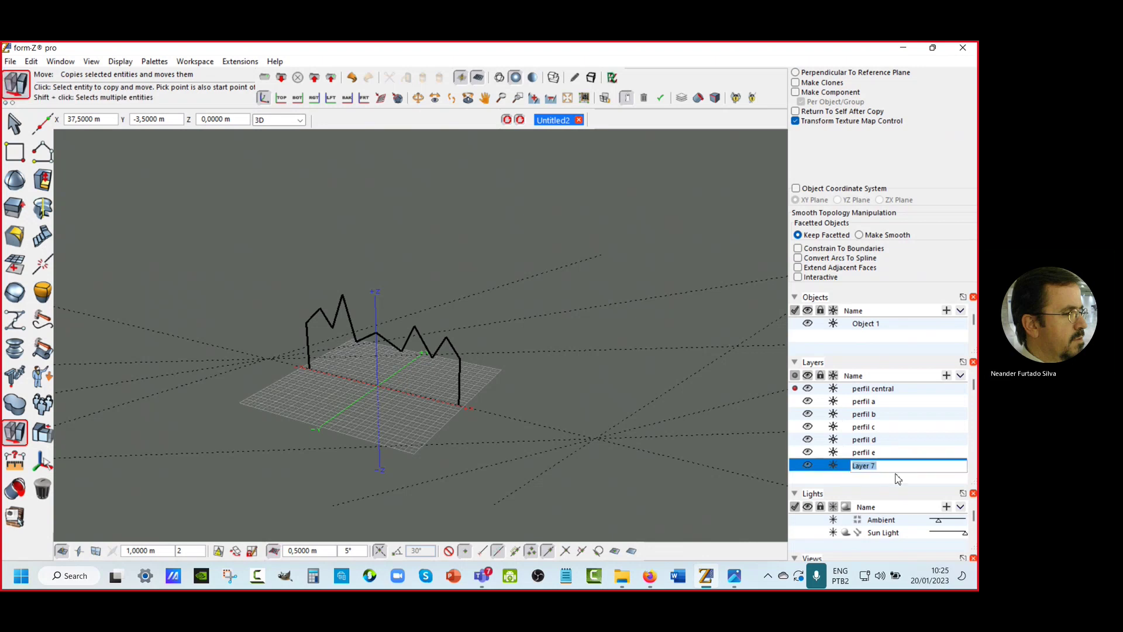
pyautogui.write('perfil f')
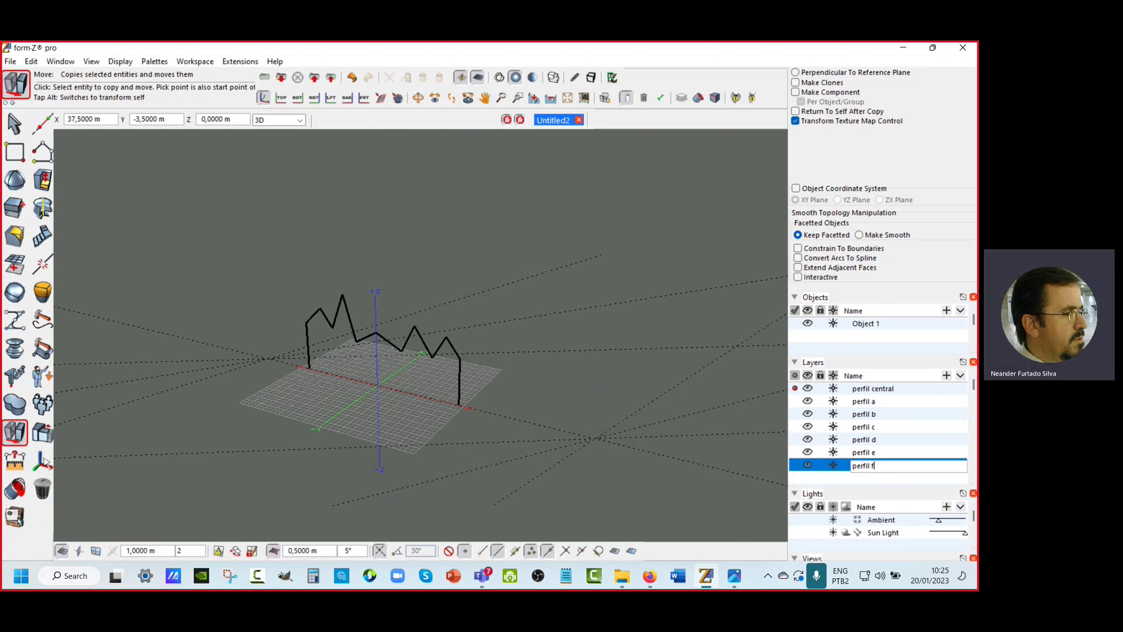
pyautogui.press('Return')
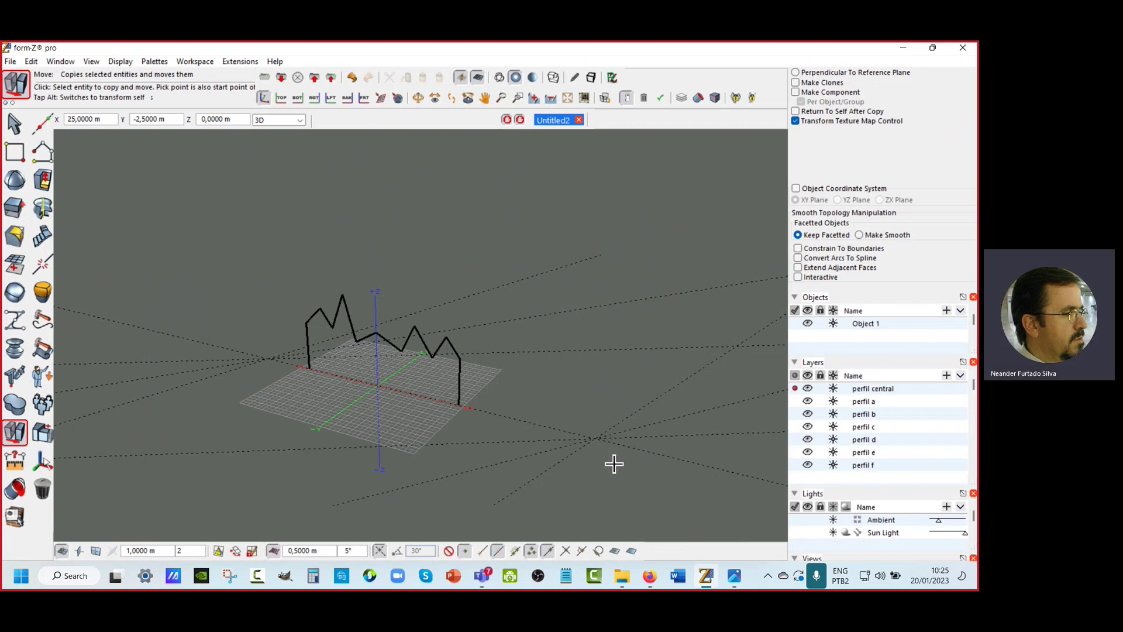
# Step: Rotate continuous copies of the central profile about the guides' crossing point at its negative X end, aligning one with each of the three positive Y guides
pyautogui.click(14, 431)
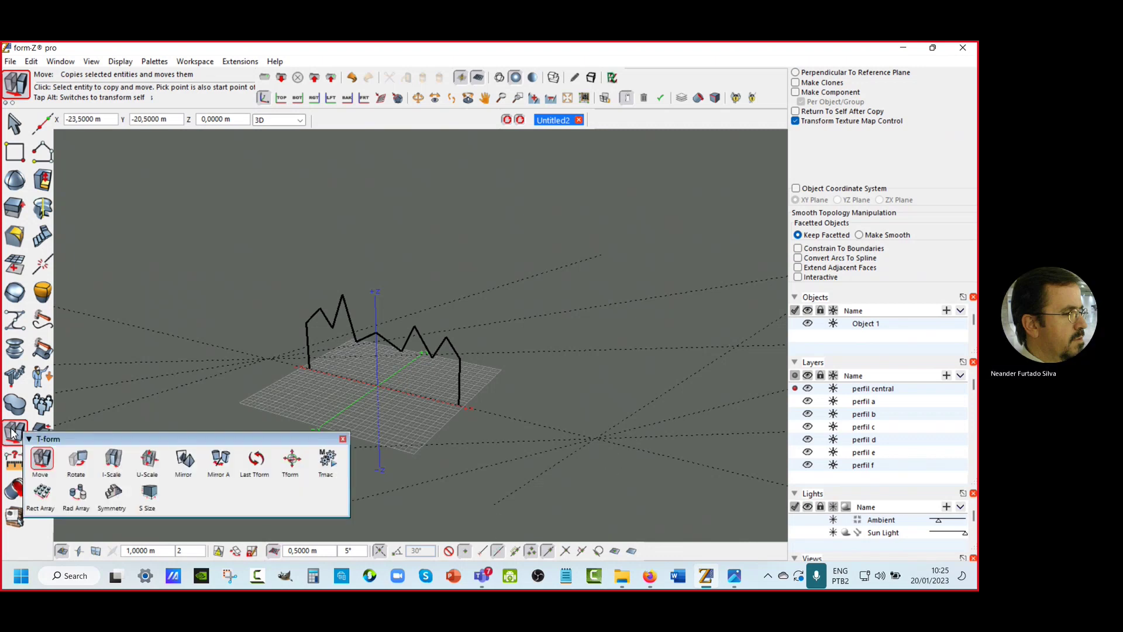
pyautogui.click(76, 462)
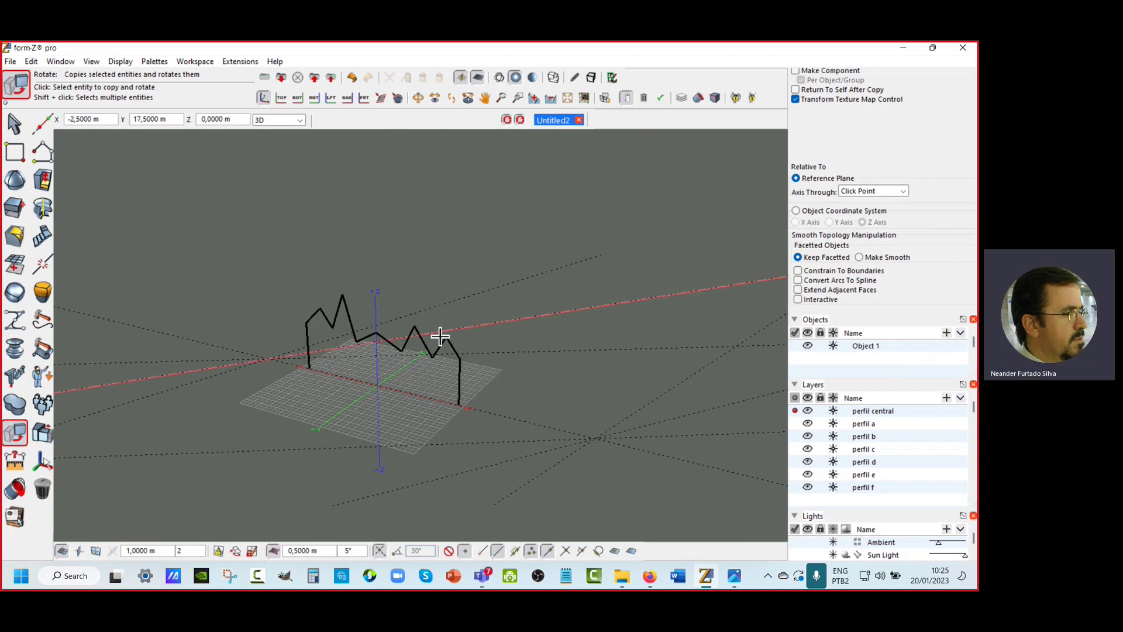
pyautogui.press('v')
pyautogui.moveTo(438, 339); pyautogui.dragTo(448, 390)
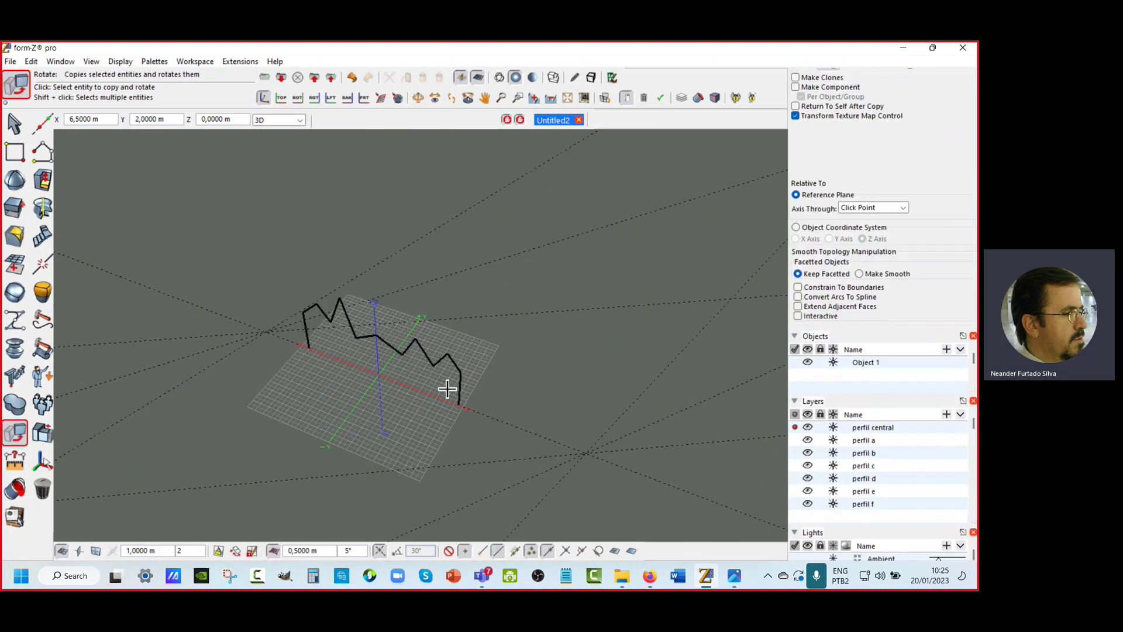
pyautogui.moveTo(447, 388); pyautogui.dragTo(419, 316, button='middle')
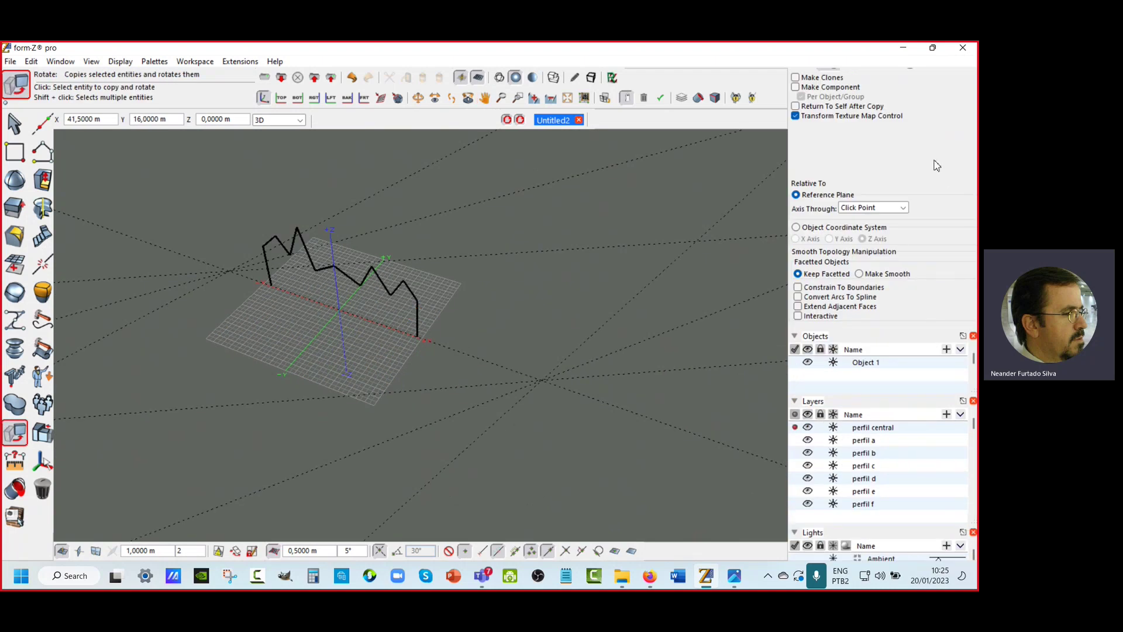
pyautogui.scroll(3, 936, 164)
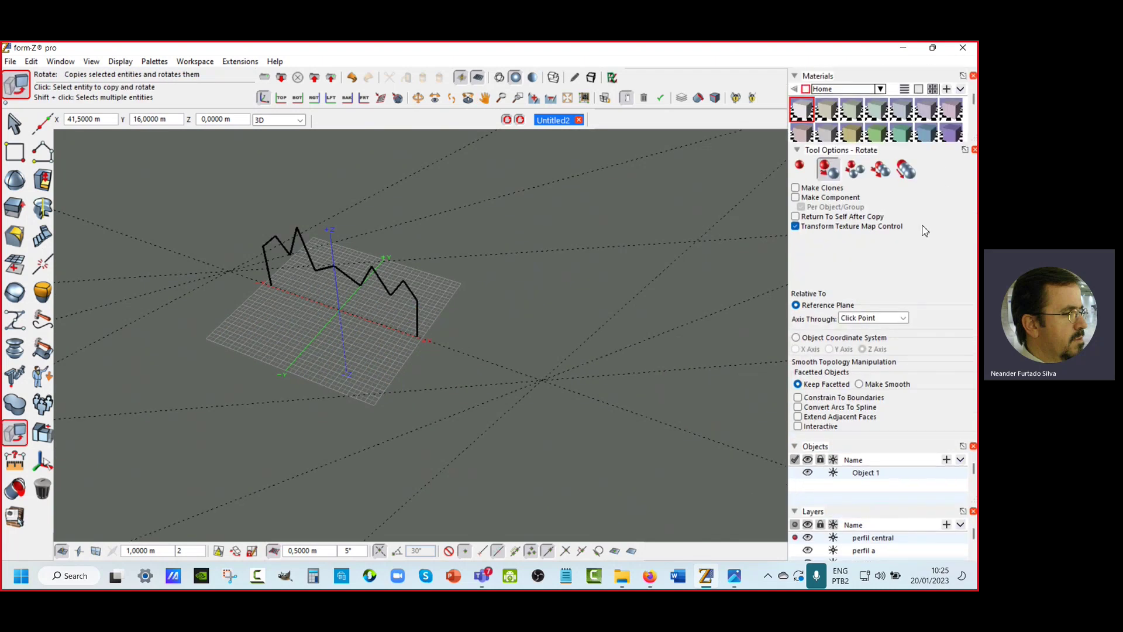
pyautogui.click(860, 175)
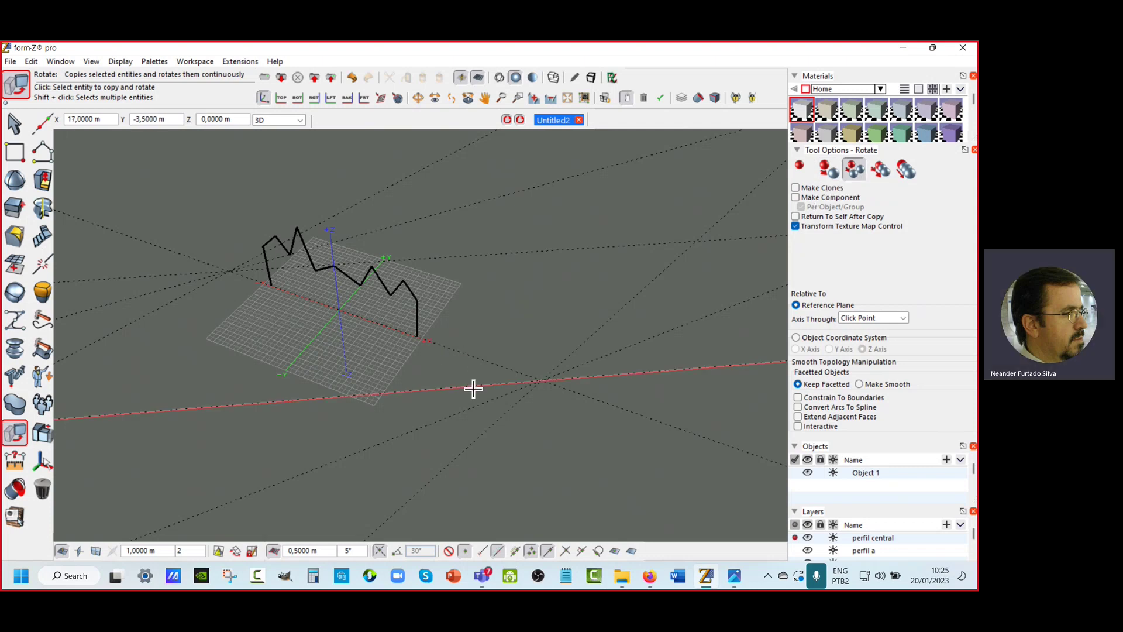
pyautogui.click(414, 294)
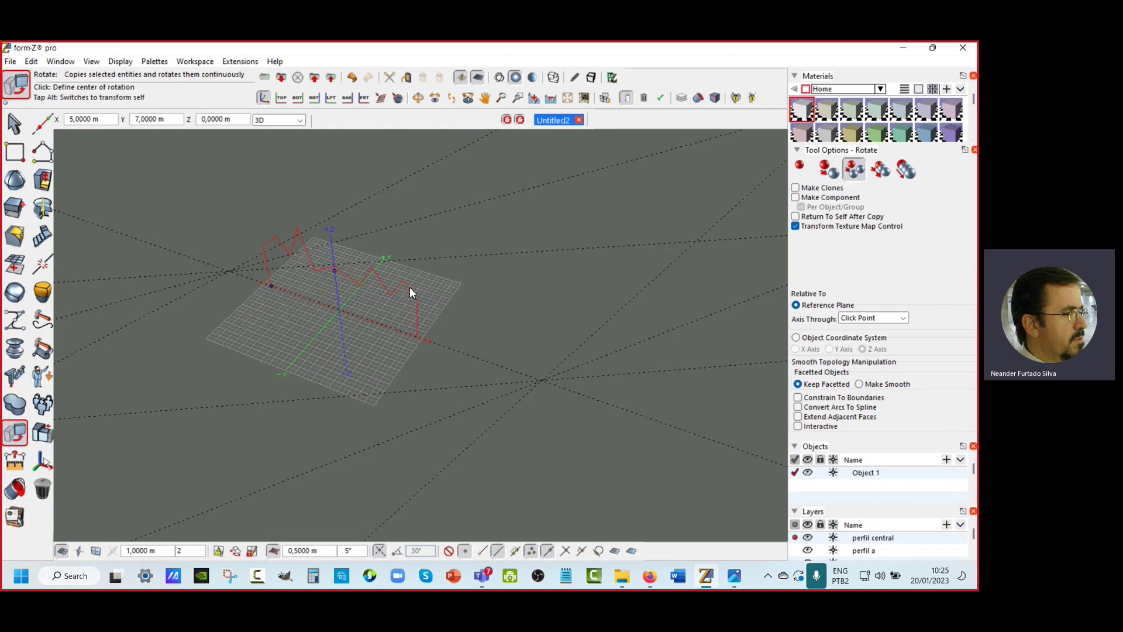
pyautogui.moveTo(286, 328); pyautogui.dragTo(311, 394, button='middle')
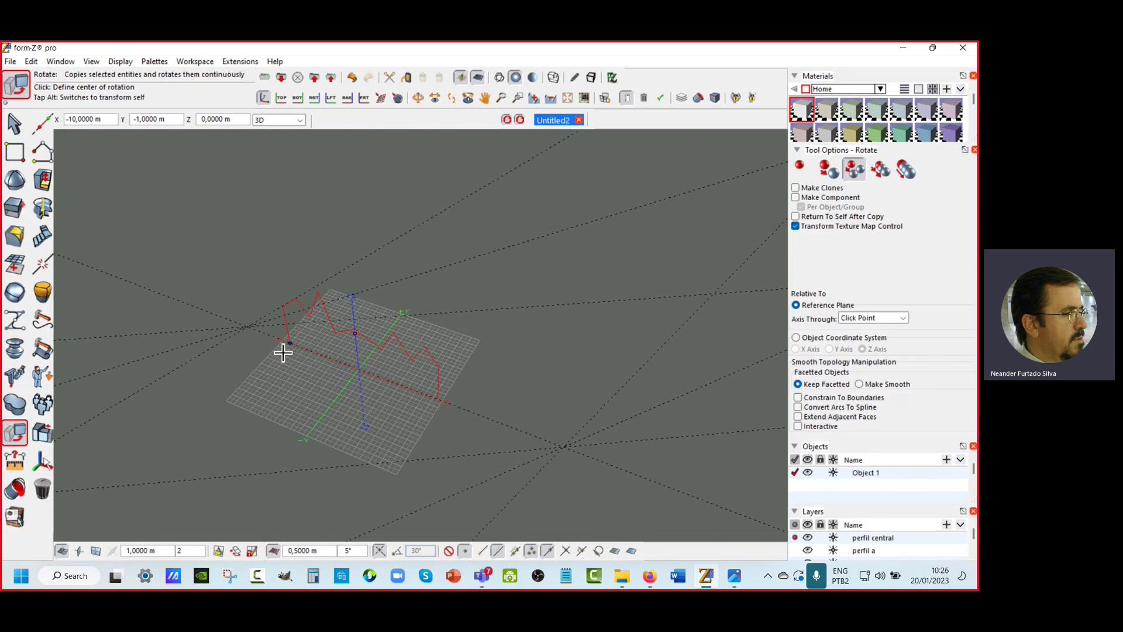
pyautogui.click(248, 328)
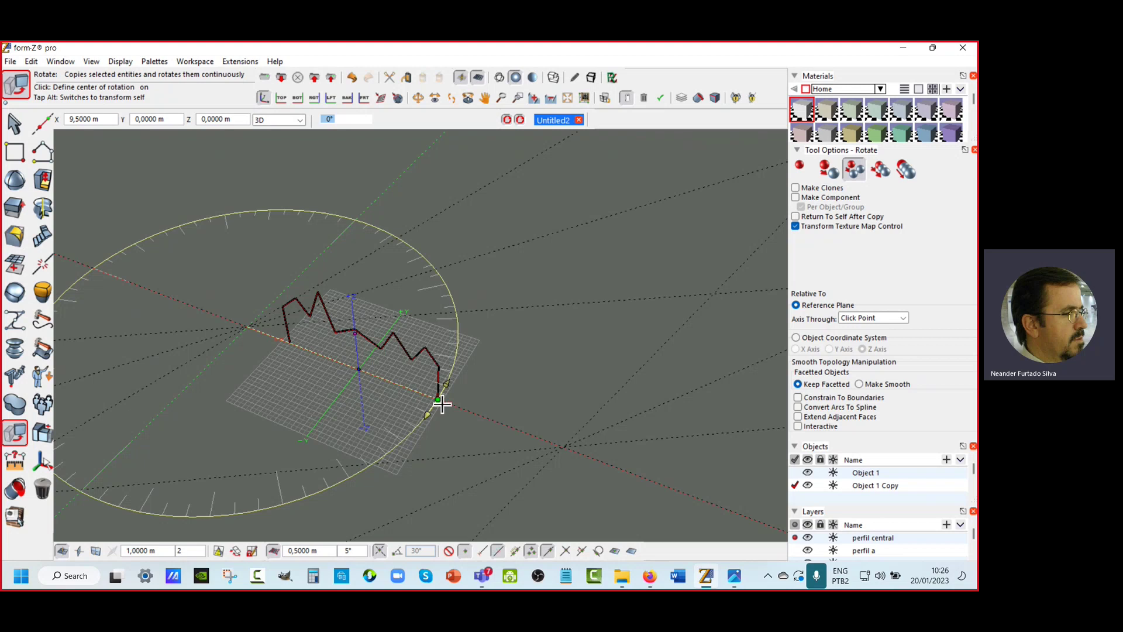
pyautogui.click(441, 404)
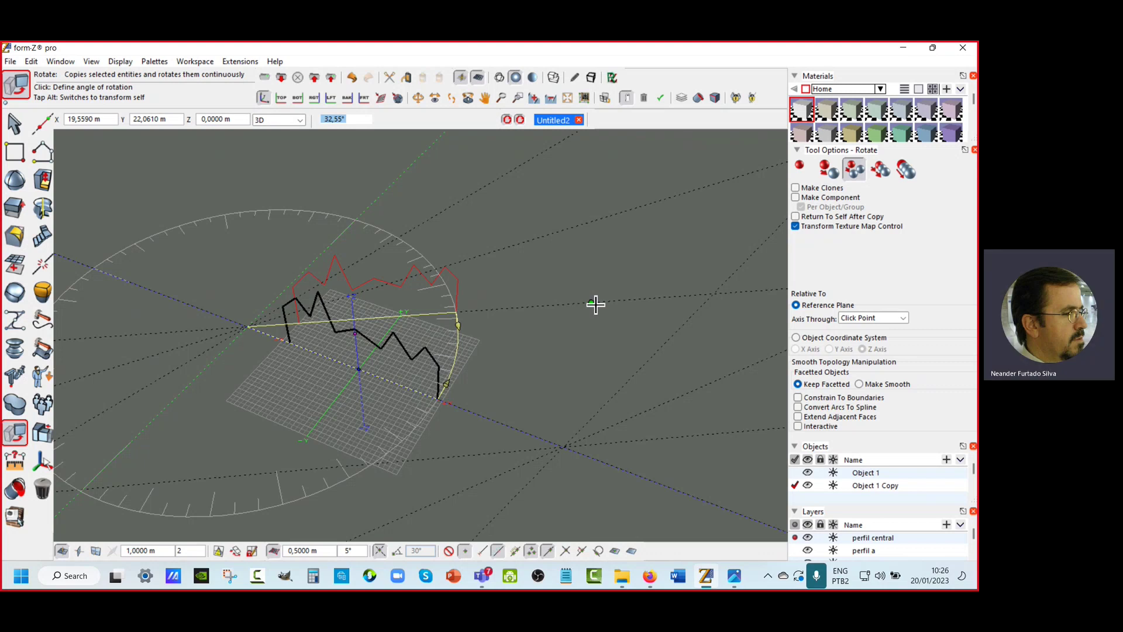
pyautogui.click(591, 303)
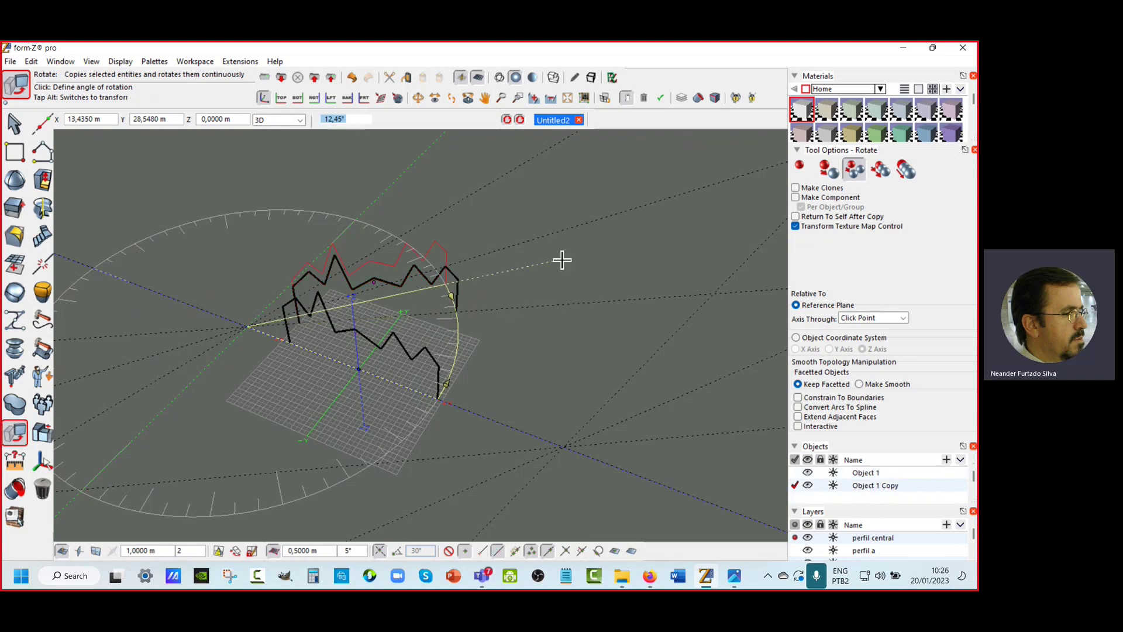
pyautogui.click(547, 231)
pyautogui.click(495, 186)
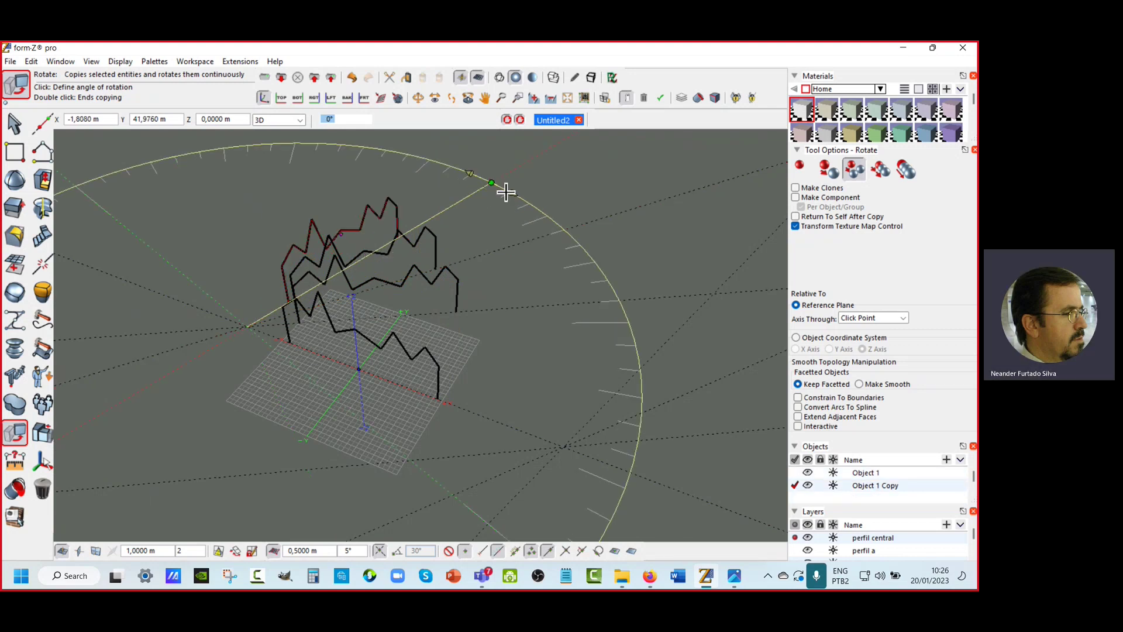
pyautogui.doubleClick(640, 241)
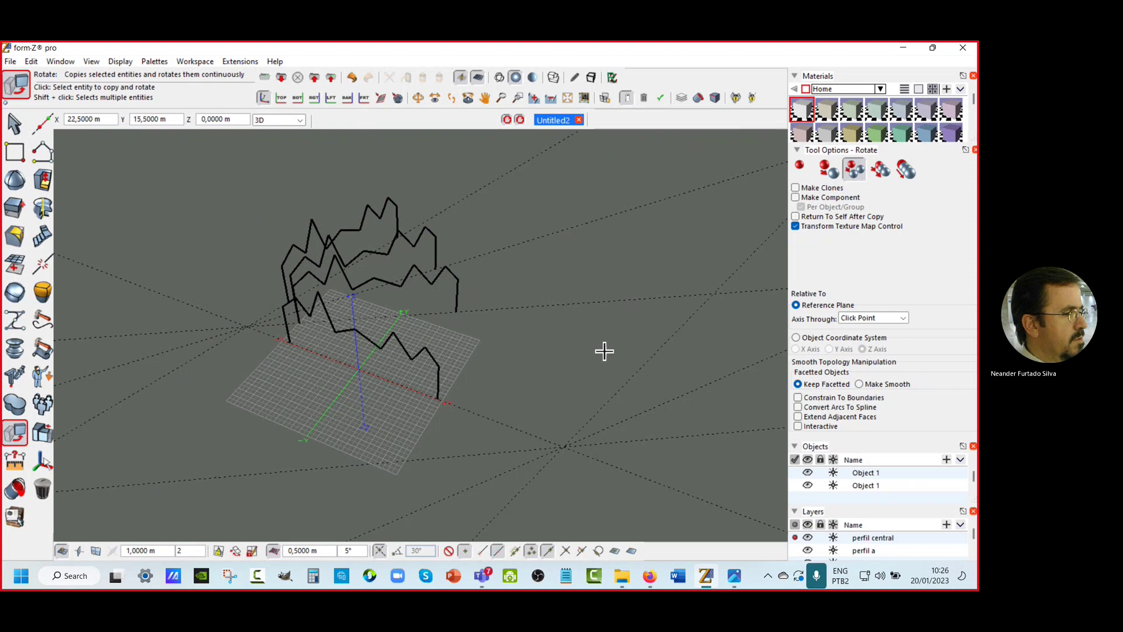
# Step: Rotate continuous copies of the central profile about the crossing point beyond its positive X end, aligning one with each of the three negative Y guides
pyautogui.scroll(-1, 606, 352)
pyautogui.moveTo(606, 352); pyautogui.dragTo(509, 300, button='middle')
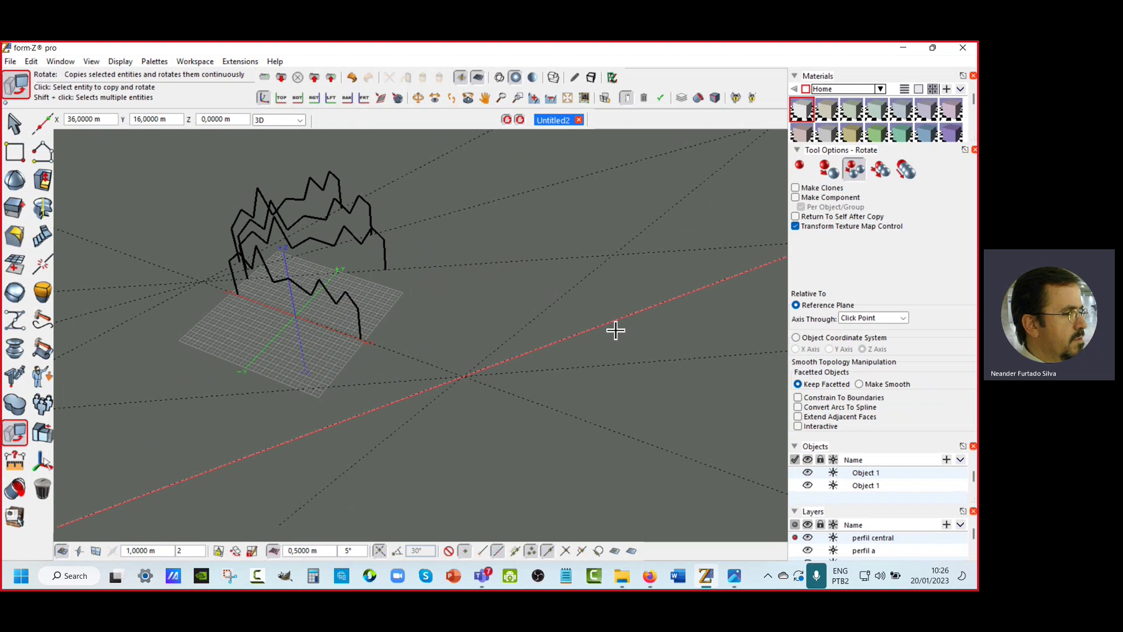
pyautogui.click(364, 316)
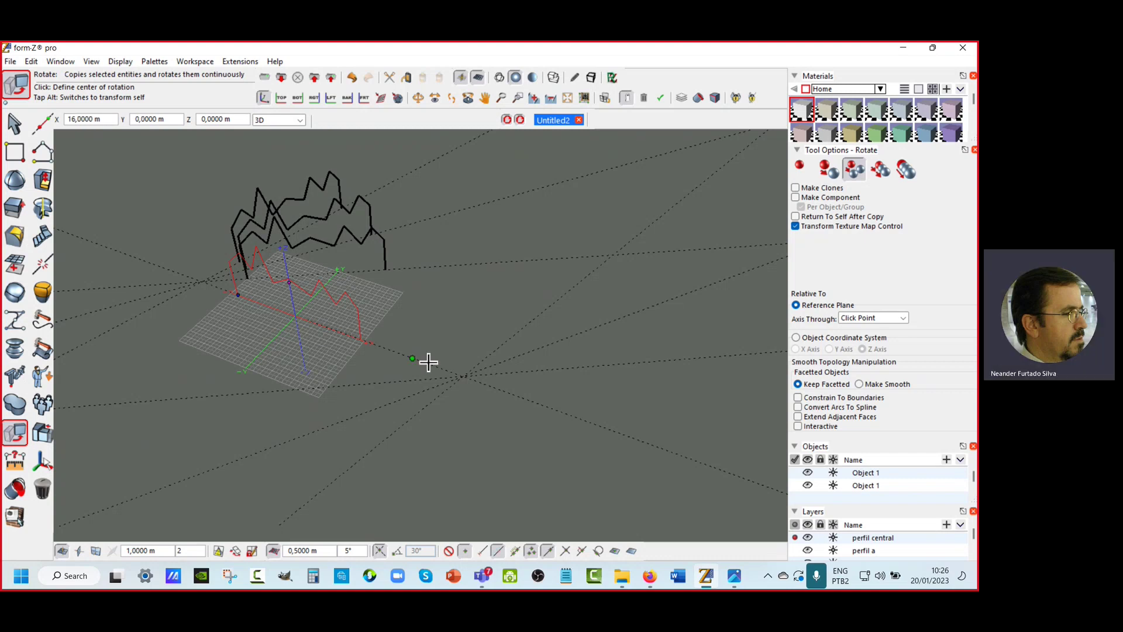
pyautogui.click(470, 381)
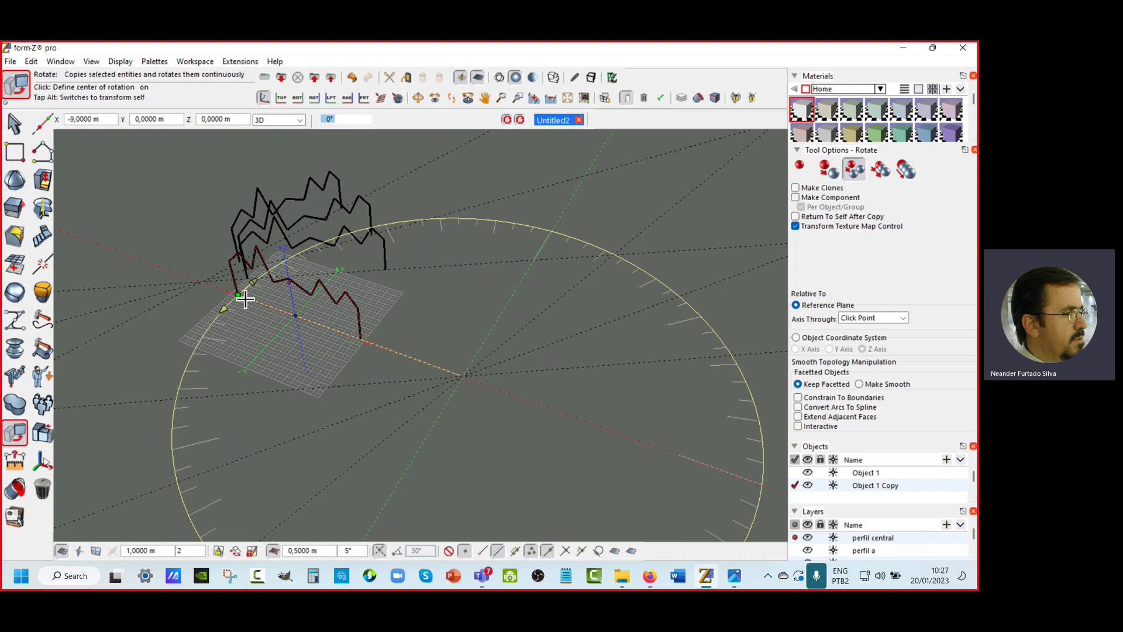
pyautogui.click(245, 299)
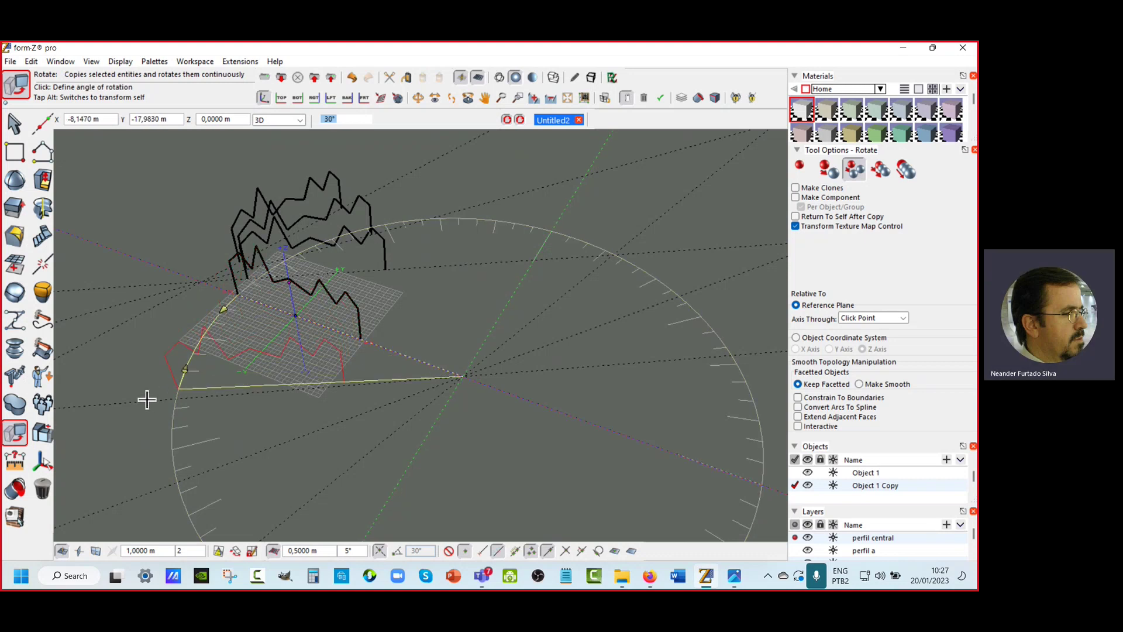
pyautogui.click(220, 384)
pyautogui.scroll(-2, 231, 373)
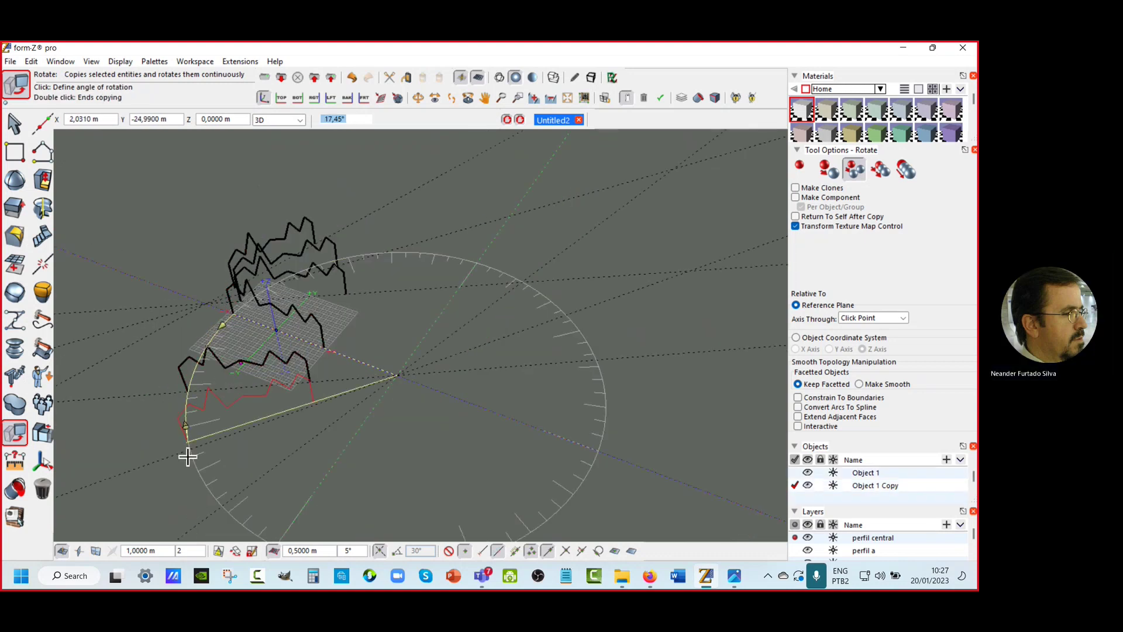
pyautogui.click(163, 467)
pyautogui.scroll(-1, 250, 383)
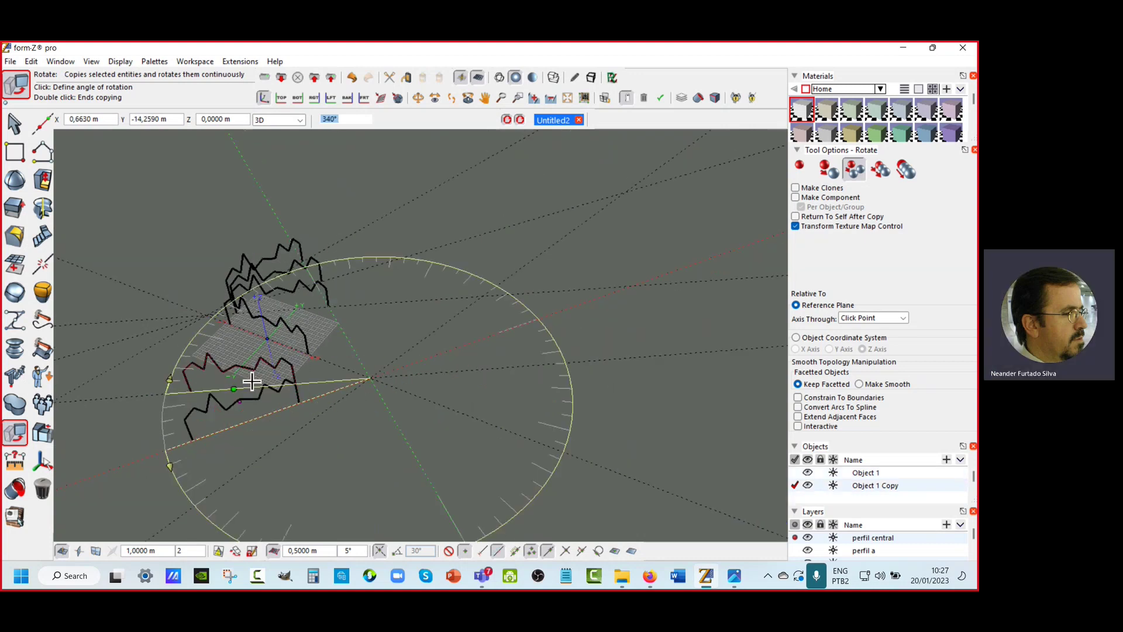
pyautogui.click(251, 381)
pyautogui.scroll(-1, 253, 380)
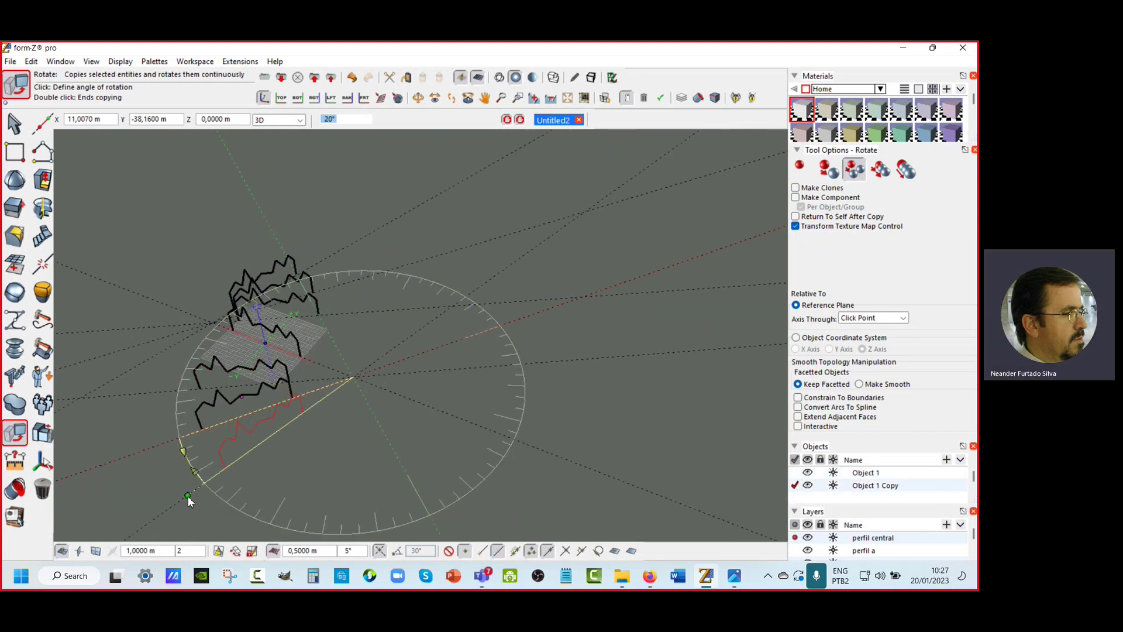
pyautogui.click(189, 498)
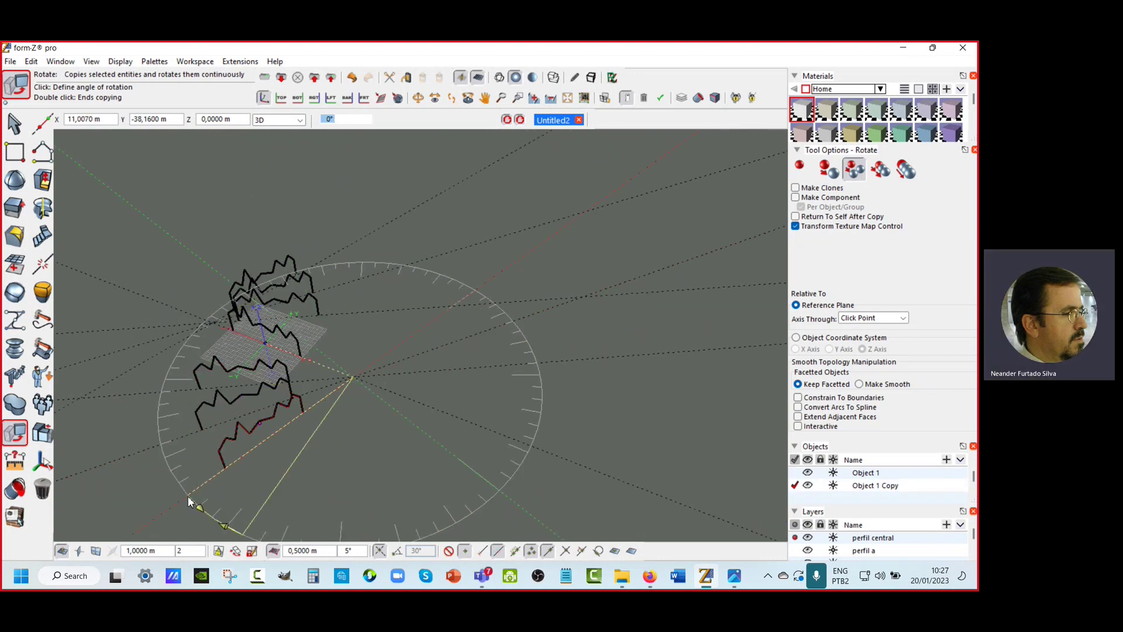
pyautogui.doubleClick(659, 388)
# Step: Hide the layers perfil a through perfil f, keeping perfil central visible
pyautogui.moveTo(98, 405); pyautogui.dragTo(220, 305, button='middle')
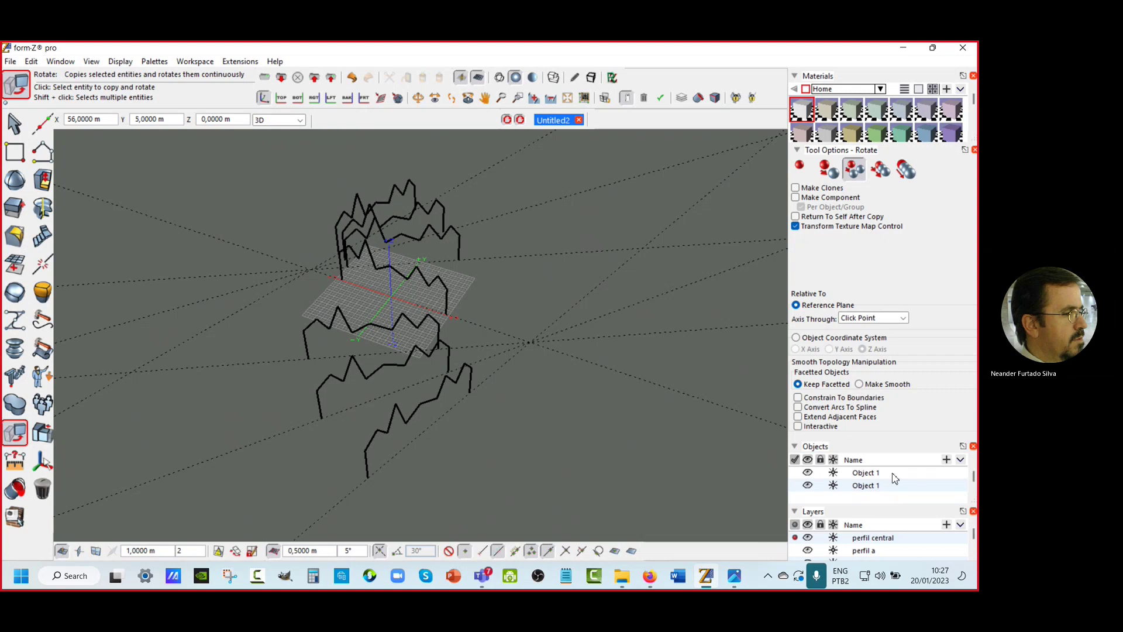
pyautogui.scroll(-5, 894, 476)
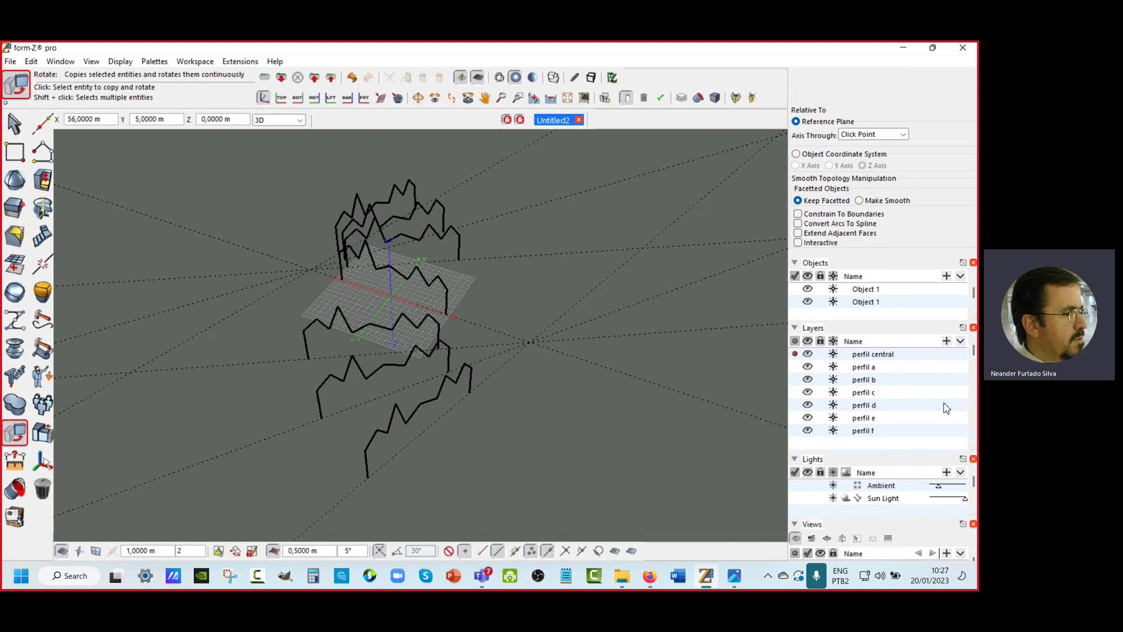
pyautogui.click(808, 367)
pyautogui.click(808, 379)
pyautogui.click(808, 392)
pyautogui.click(808, 405)
pyautogui.click(808, 418)
pyautogui.click(808, 430)
# Step: Assign the three positive Y profile copies to layers perfil a, perfil b and perfil c, from the outermost copy inward
pyautogui.moveTo(863, 367)
pyautogui.mouseDown()
pyautogui.moveTo(863, 383)
pyautogui.moveTo(860, 356)
pyautogui.mouseUp()
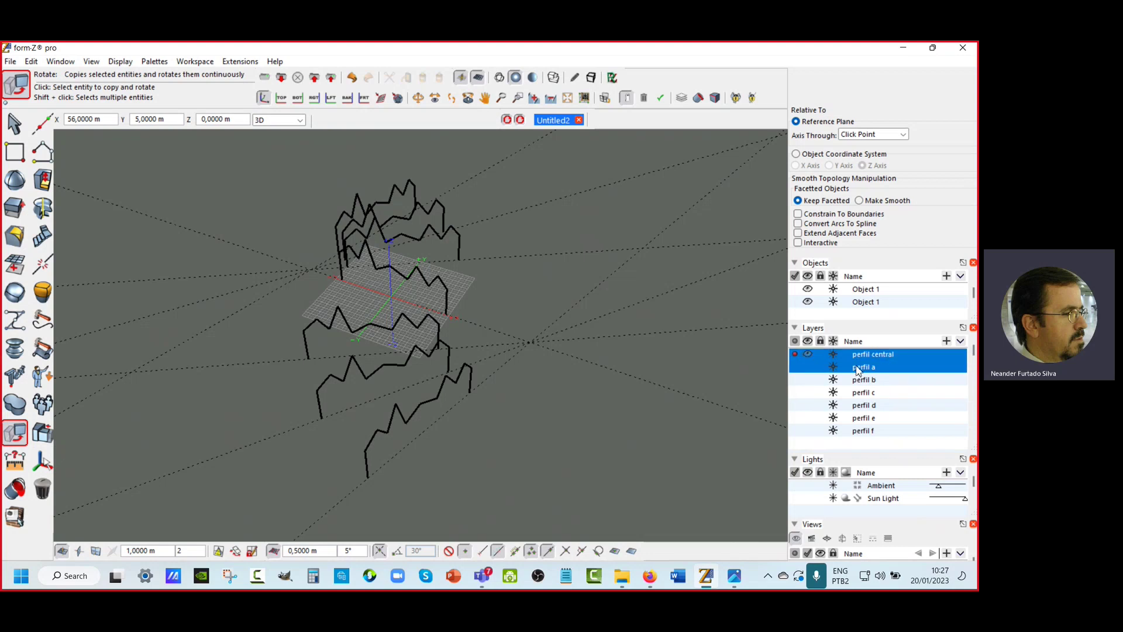
pyautogui.click(860, 457)
pyautogui.moveTo(862, 369); pyautogui.dragTo(415, 190)
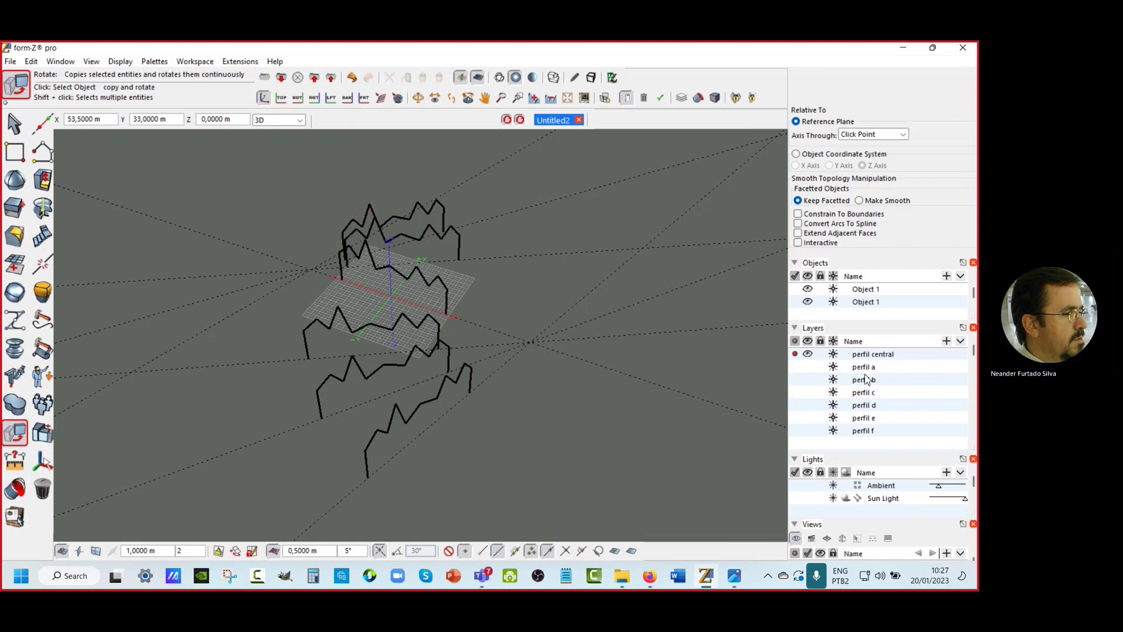
pyautogui.moveTo(866, 379); pyautogui.dragTo(436, 203)
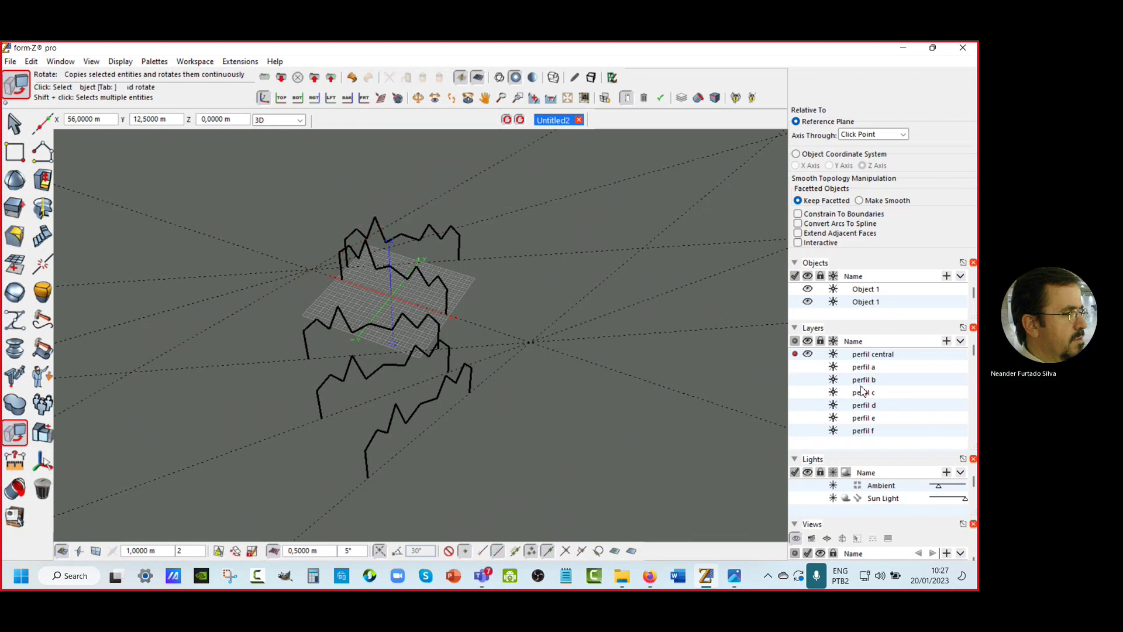
pyautogui.moveTo(863, 390); pyautogui.dragTo(462, 237)
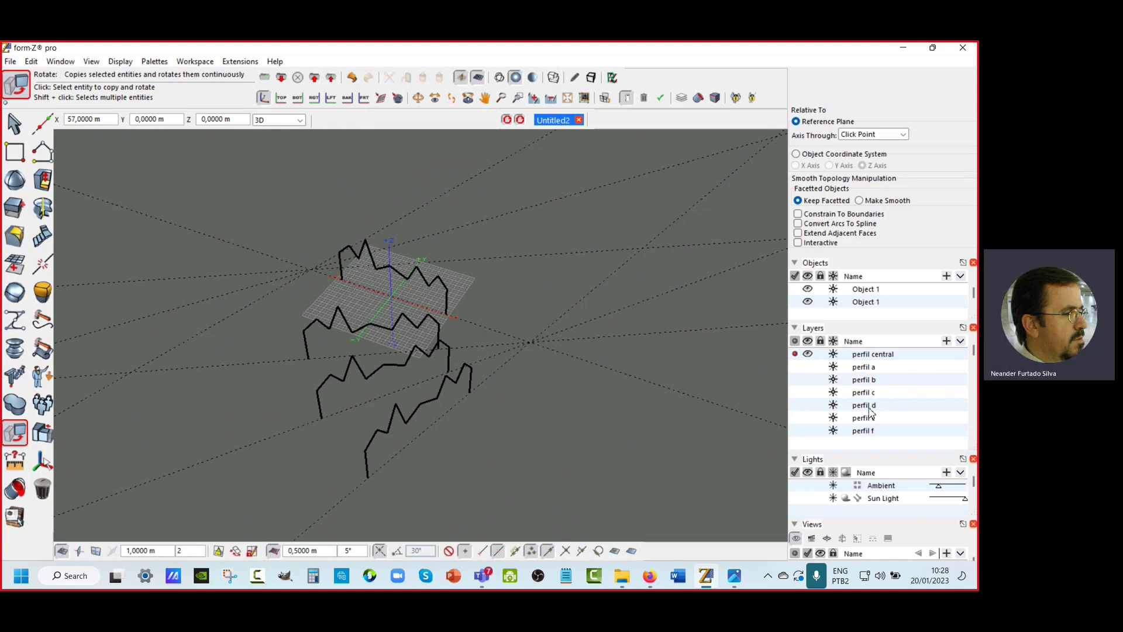
# Step: Assign the three negative Y profile copies to layers perfil d, perfil e and perfil f, from the innermost copy outward
pyautogui.moveTo(870, 409); pyautogui.dragTo(382, 329)
pyautogui.moveTo(865, 418); pyautogui.dragTo(384, 364)
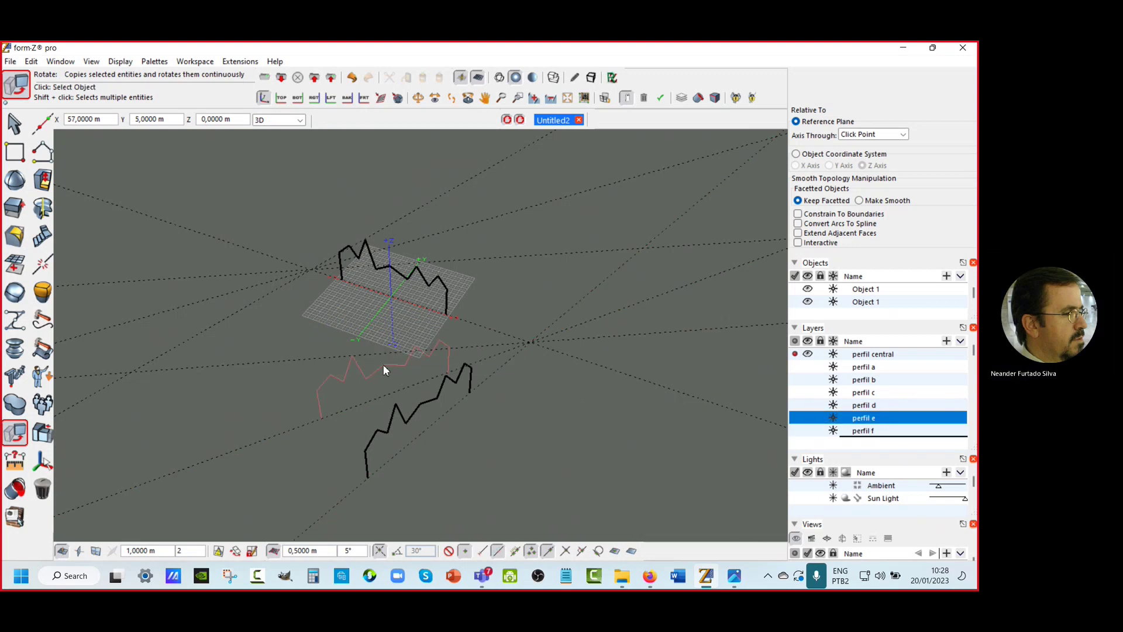
pyautogui.moveTo(865, 431); pyautogui.dragTo(419, 403)
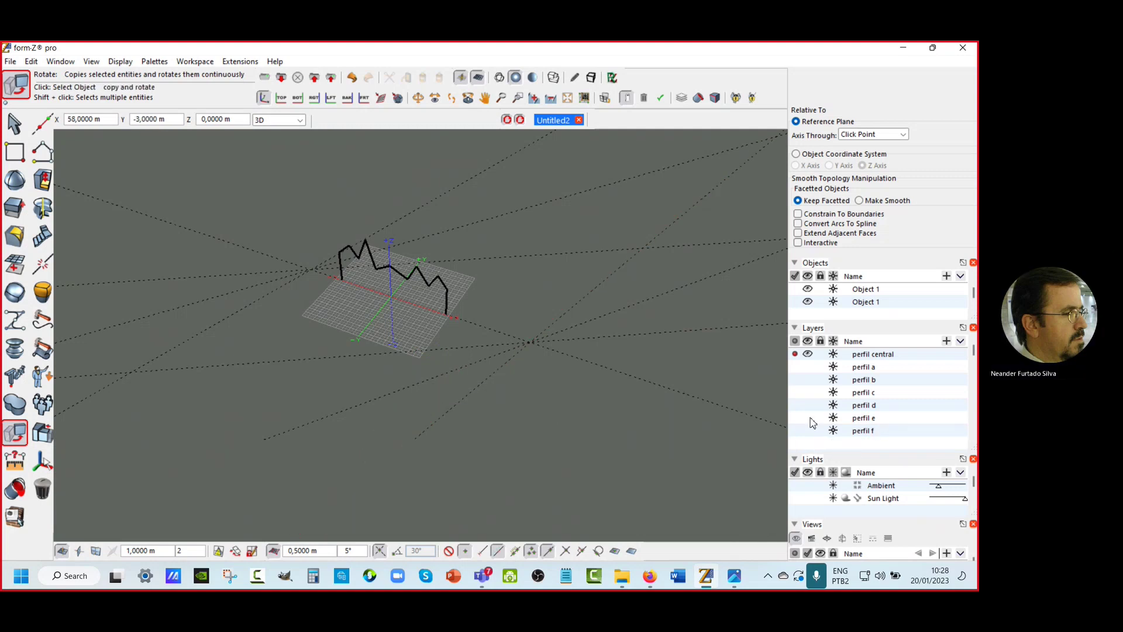
# Step: Turn on the visibility of layers perfil a through perfil f alongside perfil central
pyautogui.click(808, 367)
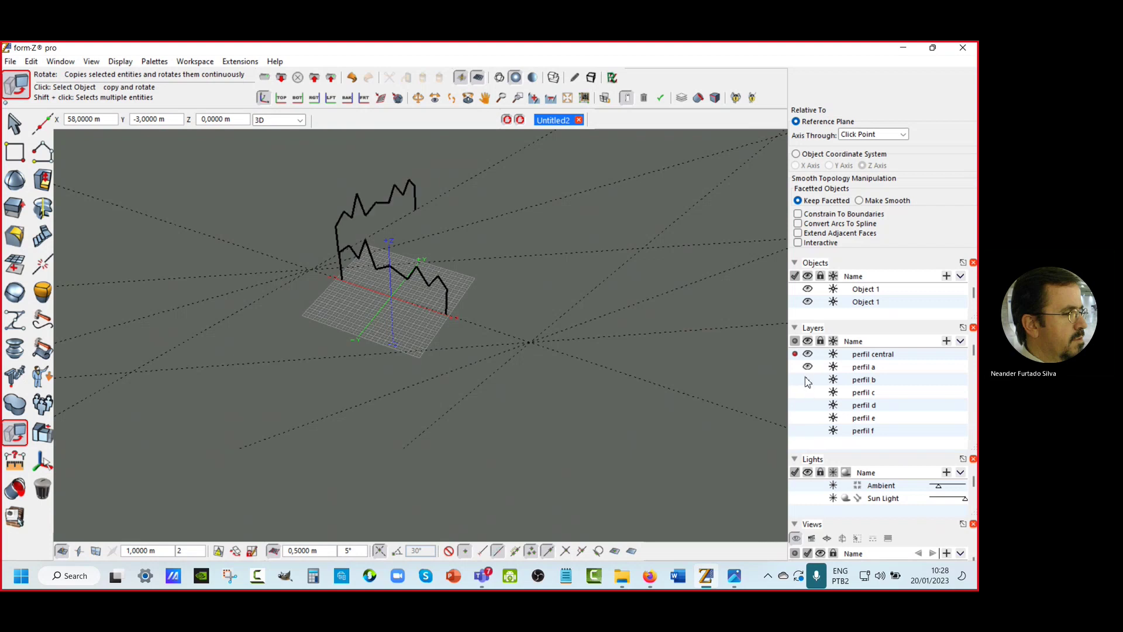
pyautogui.click(808, 379)
pyautogui.click(808, 393)
pyautogui.click(808, 405)
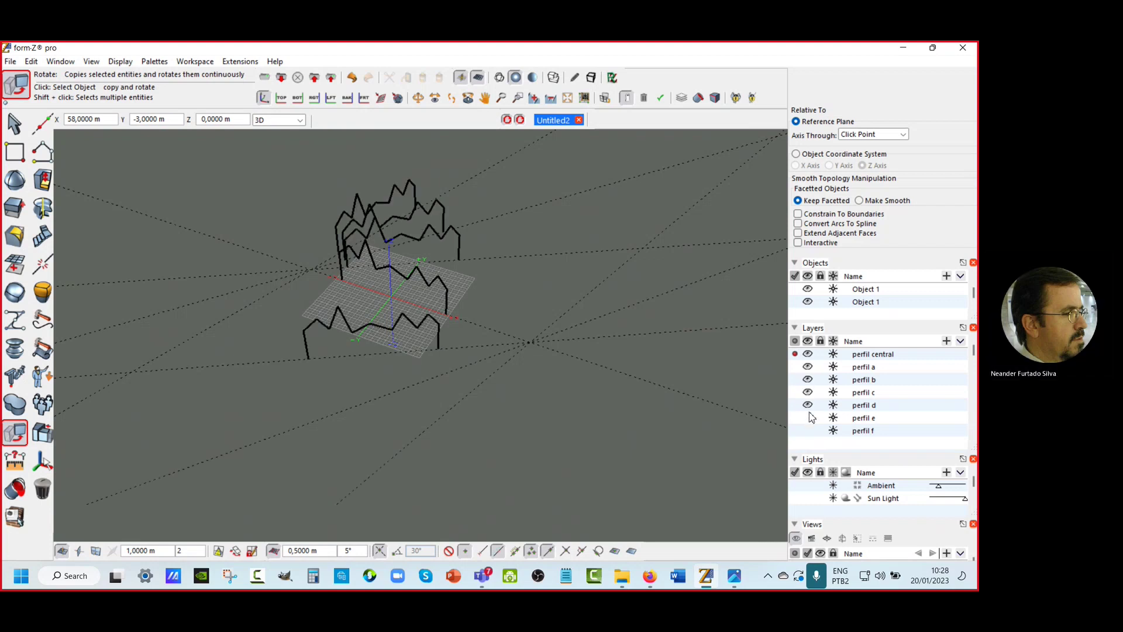
pyautogui.click(807, 418)
pyautogui.click(808, 430)
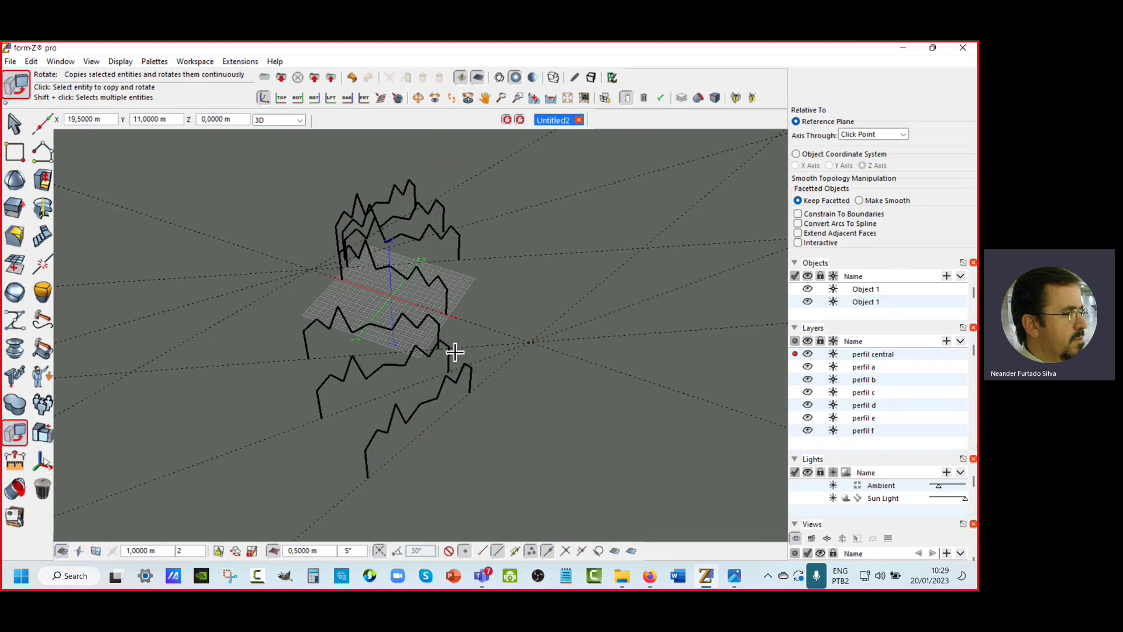
# Step: Uniformly enlarge the innermost negative Y profile itself, without copying, using the base of its positive X end as the centre of scale
pyautogui.click(15, 438)
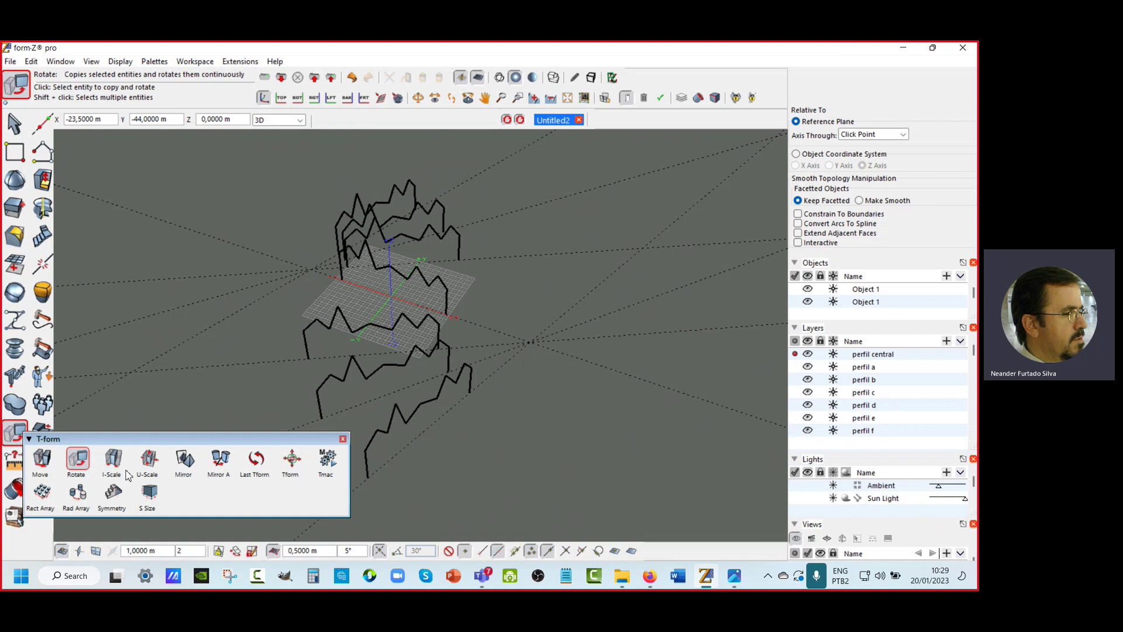
pyautogui.click(147, 460)
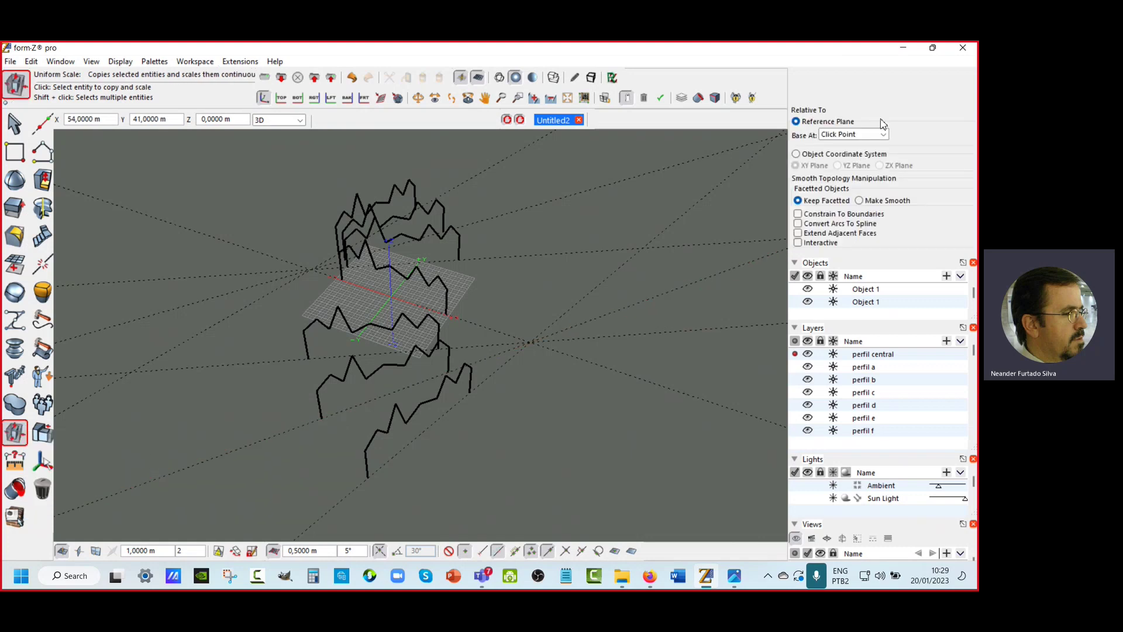
pyautogui.scroll(5, 895, 104)
pyautogui.scroll(2, 917, 196)
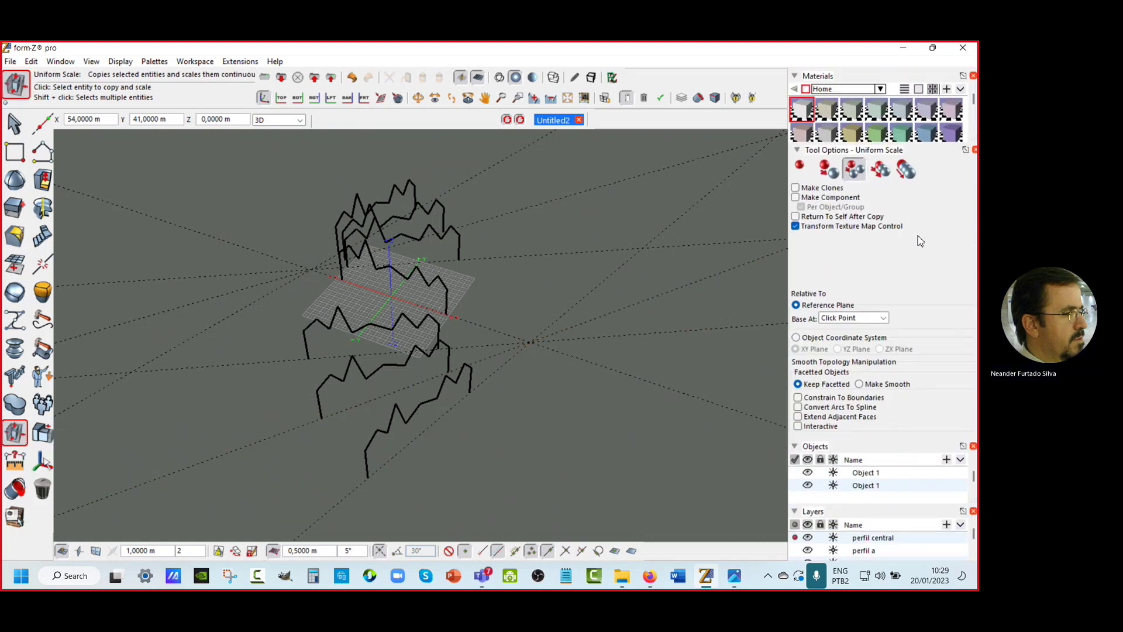
pyautogui.click(800, 170)
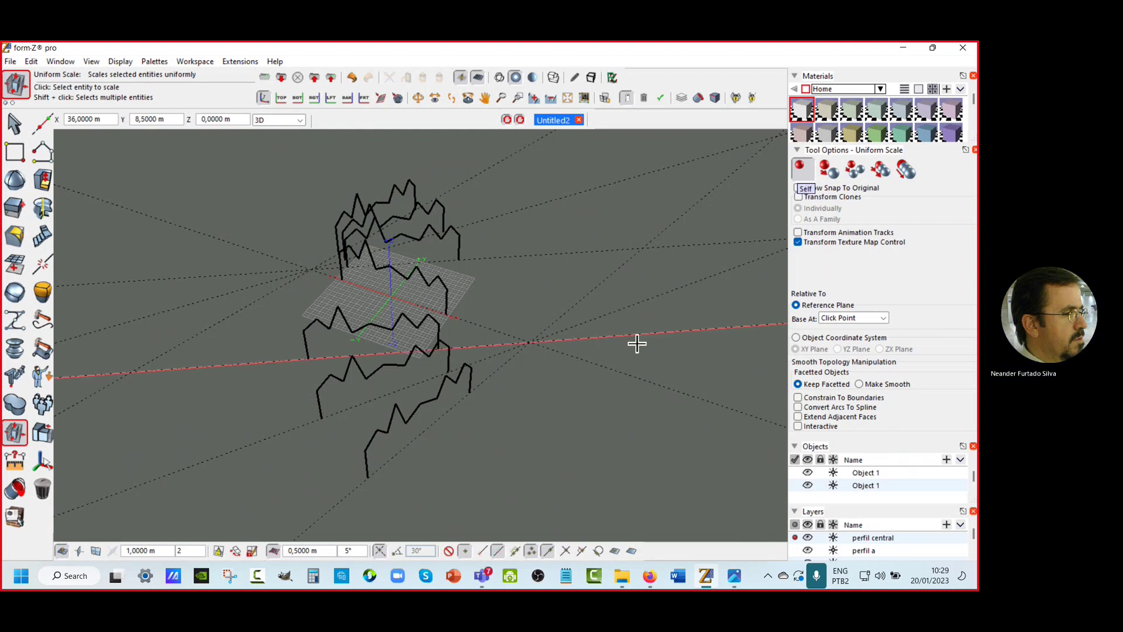
pyautogui.click(306, 340)
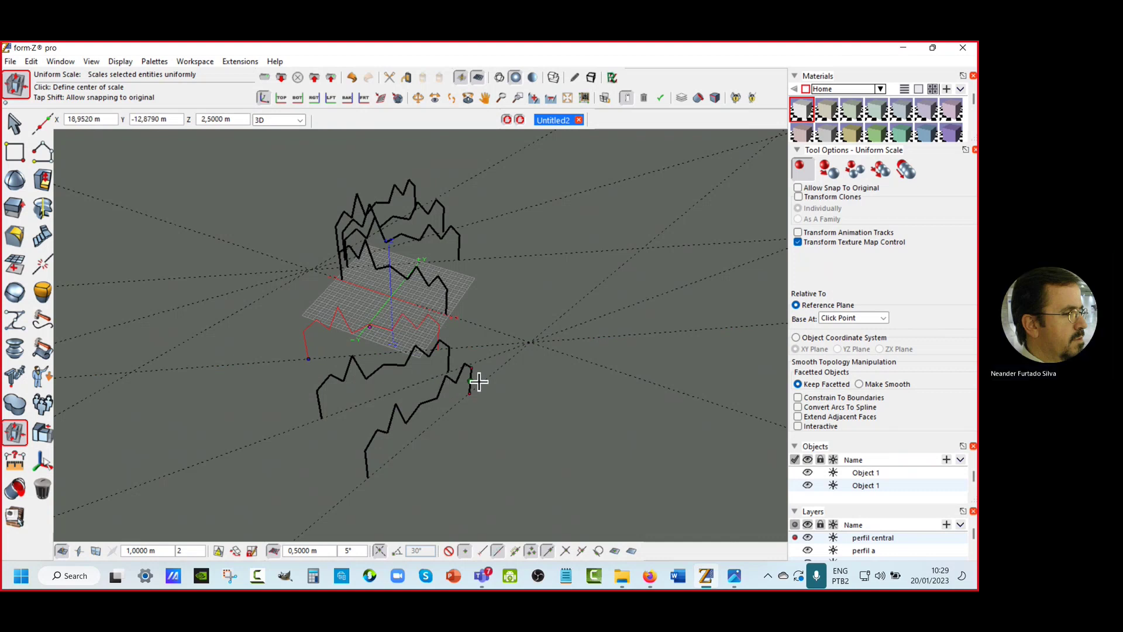
pyautogui.moveTo(476, 379); pyautogui.dragTo(446, 392, button='middle')
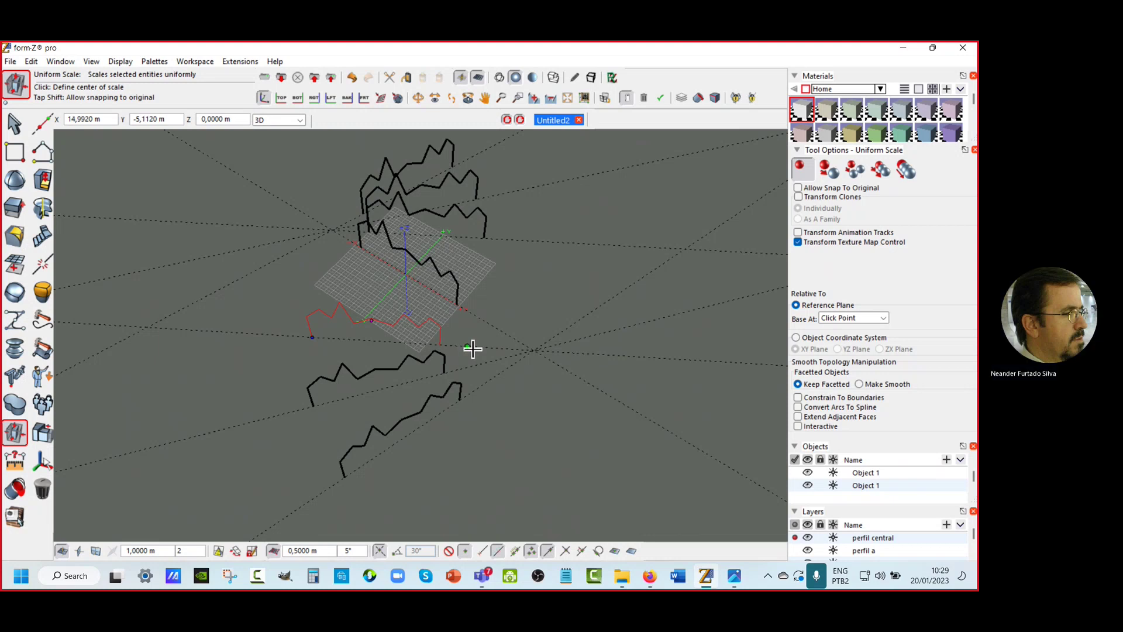
pyautogui.click(443, 347)
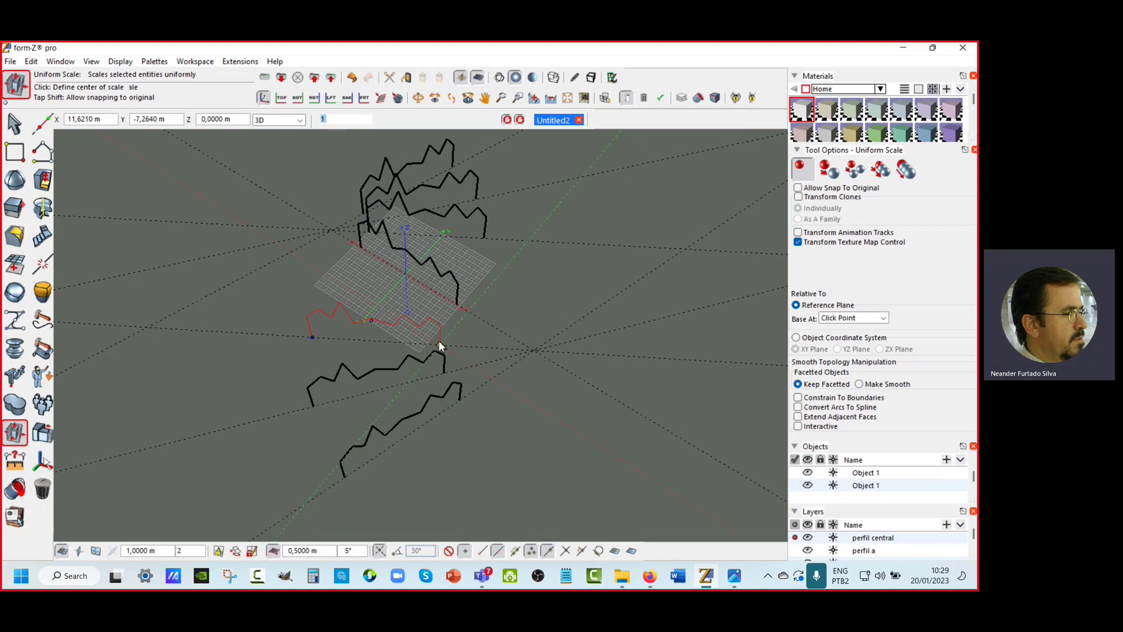
pyautogui.click(372, 345)
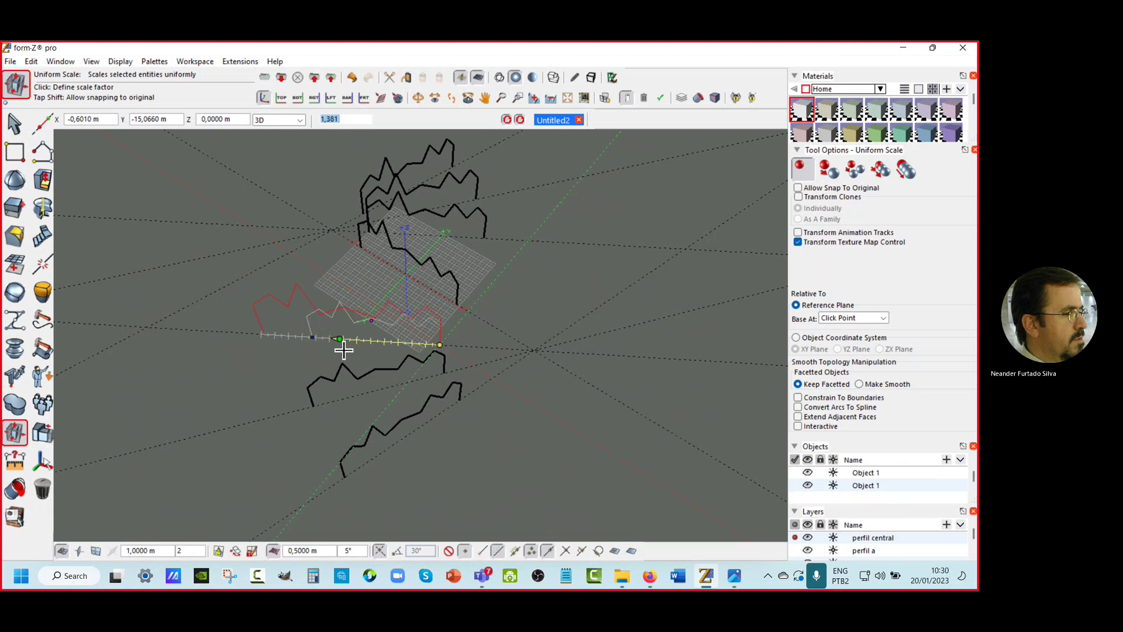
pyautogui.click(358, 350)
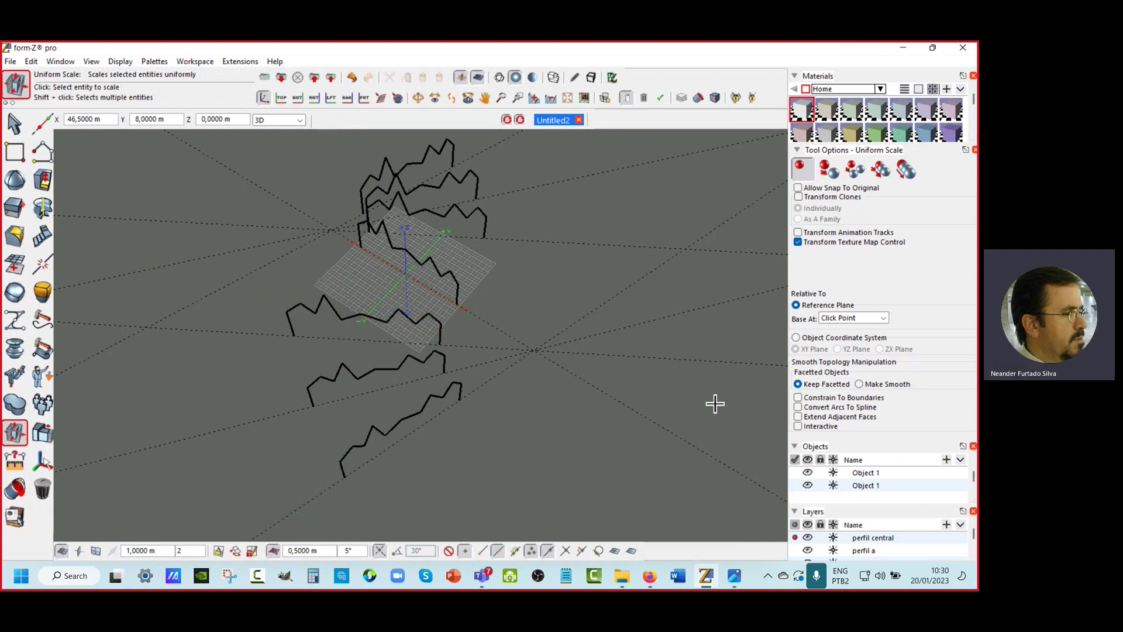
pyautogui.click(15, 433)
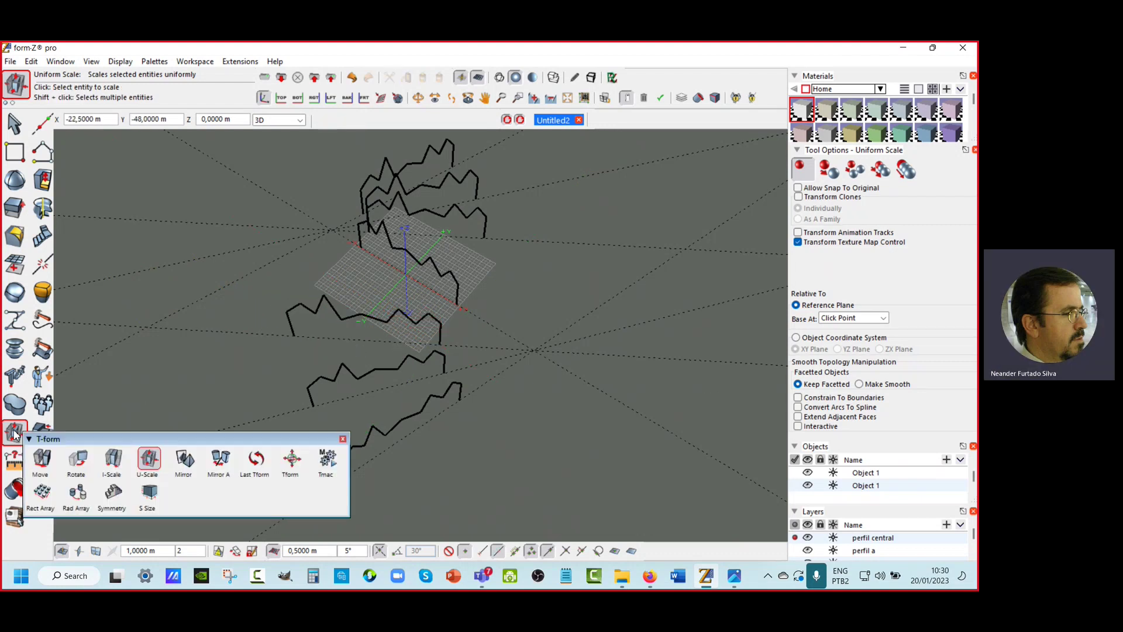
pyautogui.click(161, 465)
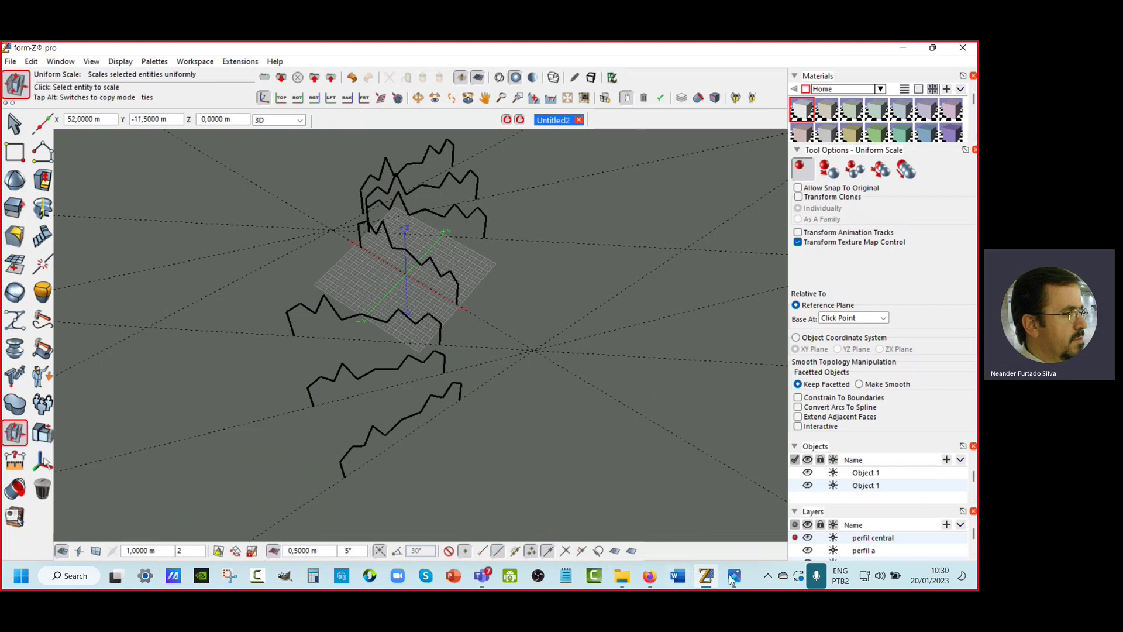
# Step: Switch to Firefox, download the Aula 10b tutorial file from the course page and show it in its folder
pyautogui.moveTo(708, 582)
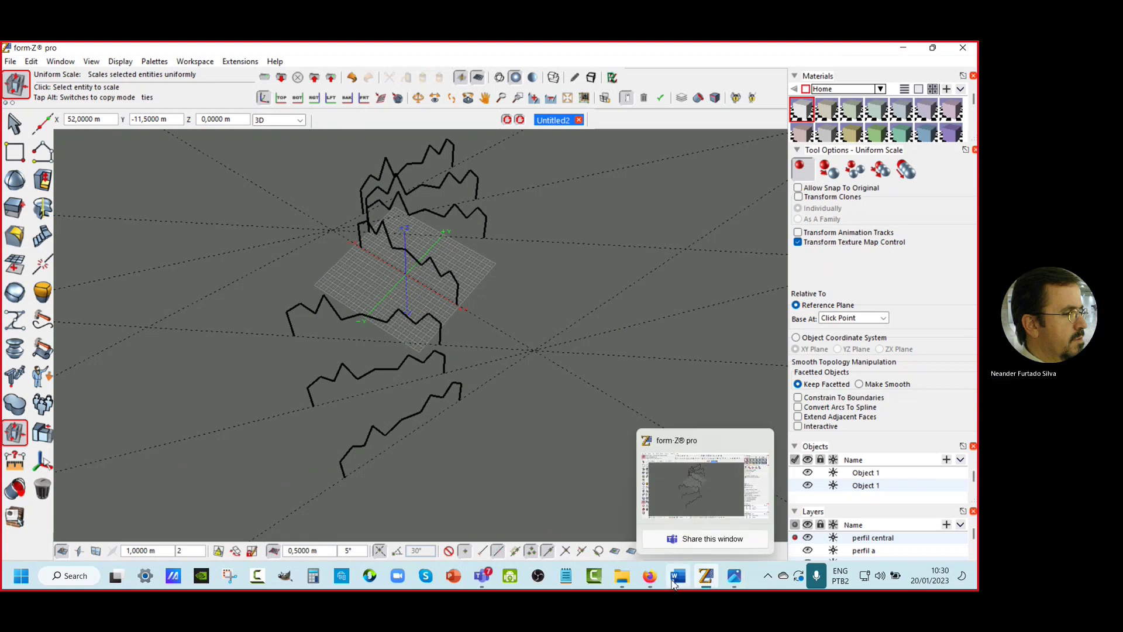
pyautogui.moveTo(653, 579)
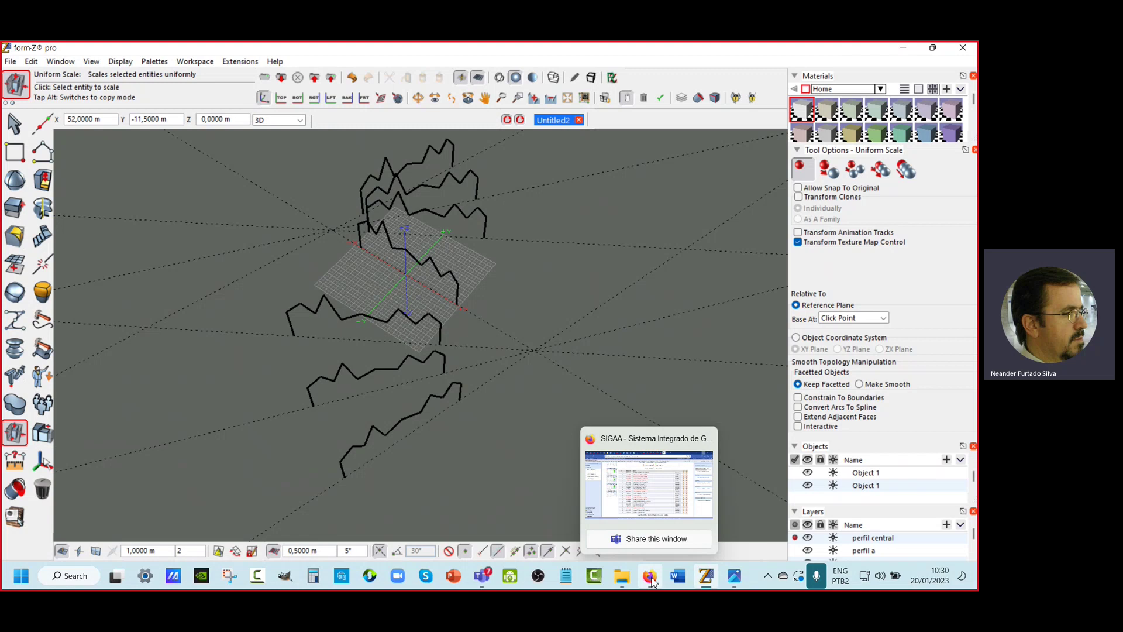
pyautogui.click(653, 579)
pyautogui.click(628, 58)
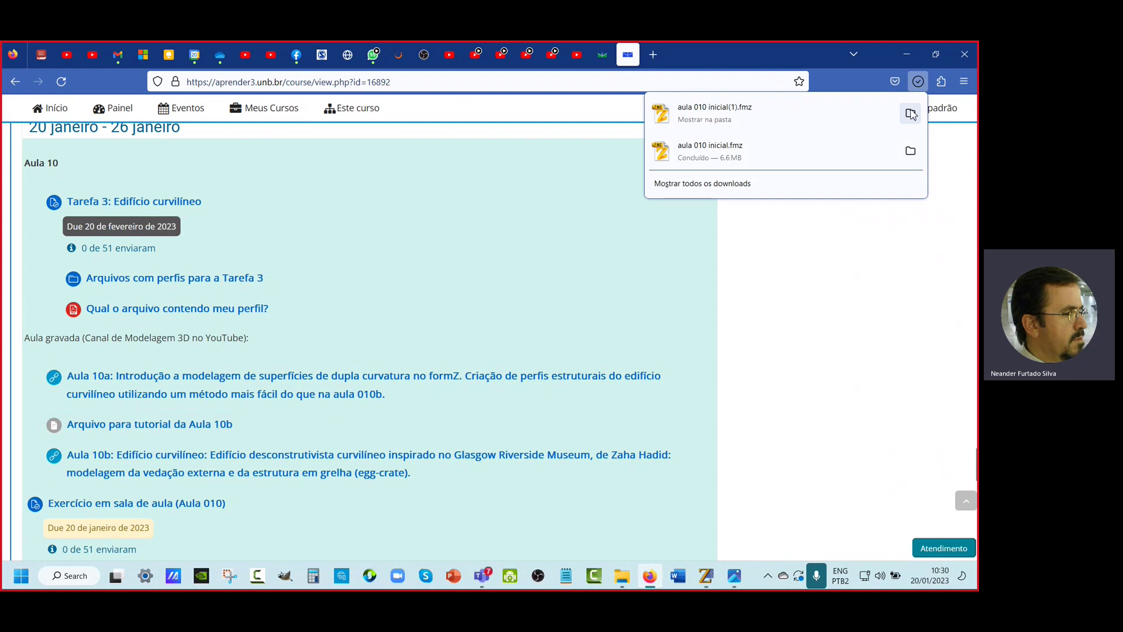
pyautogui.click(911, 114)
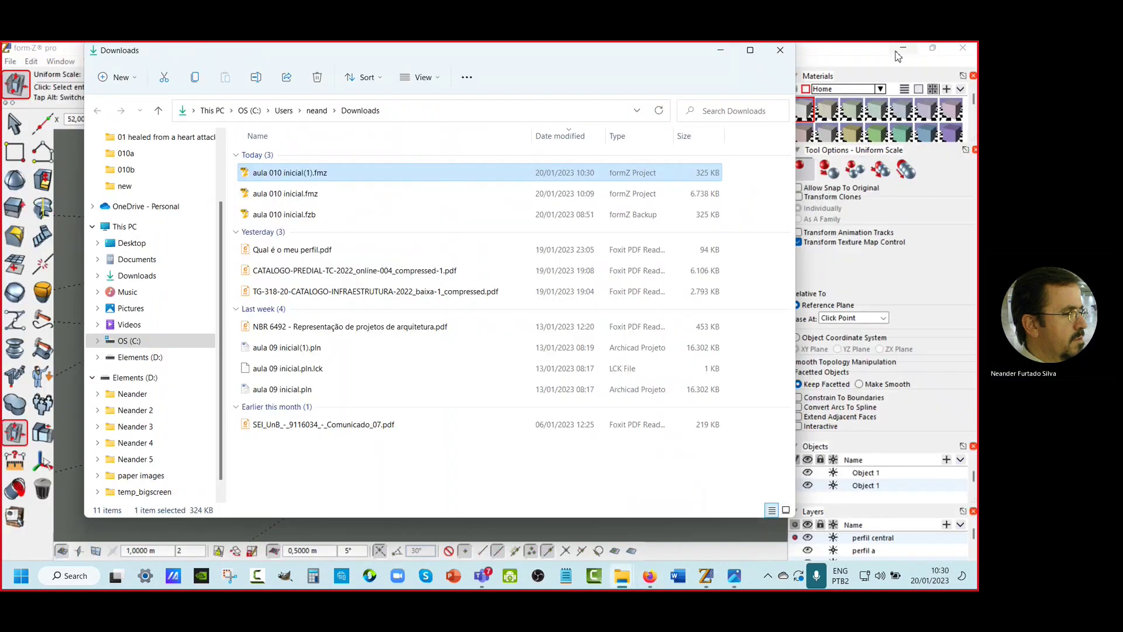
# Step: Open aula 010 inicial(1).fmz from the Downloads folder in form-Z and close the folder window
pyautogui.click(900, 55)
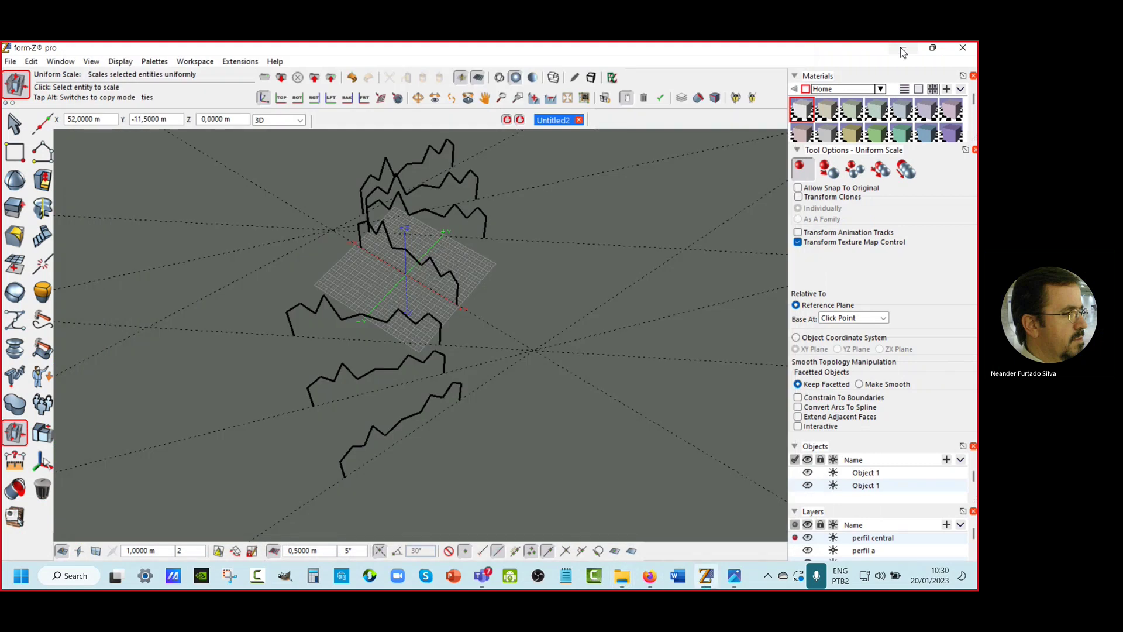
pyautogui.click(903, 49)
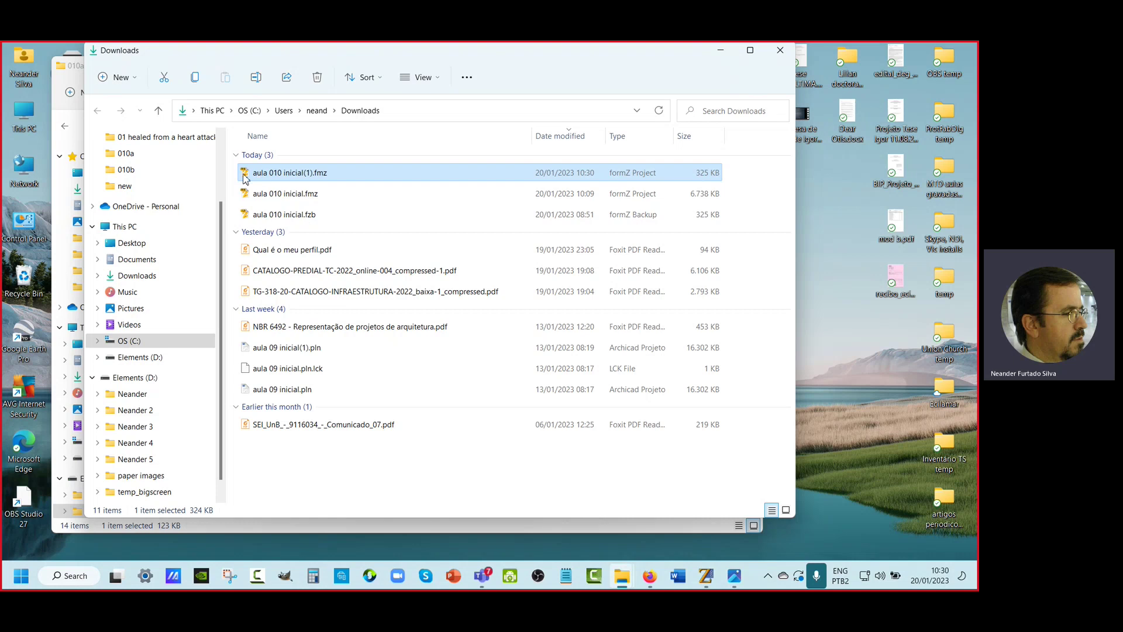
pyautogui.moveTo(241, 175); pyautogui.dragTo(825, 348)
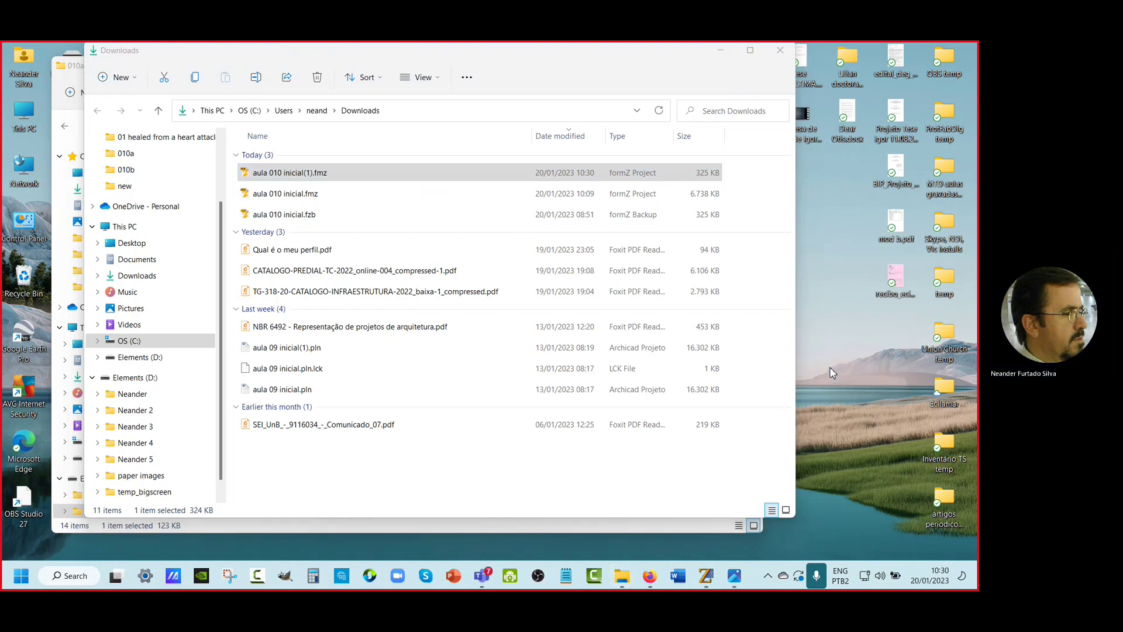
pyautogui.click(780, 52)
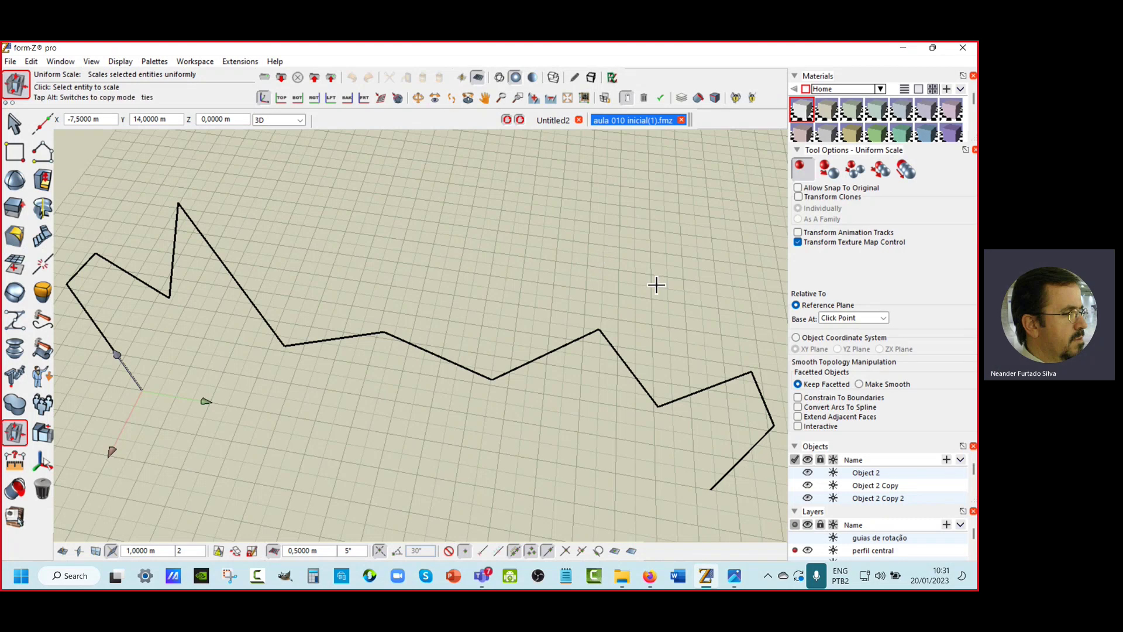
pyautogui.scroll(-3, 569, 342)
pyautogui.scroll(1, 567, 344)
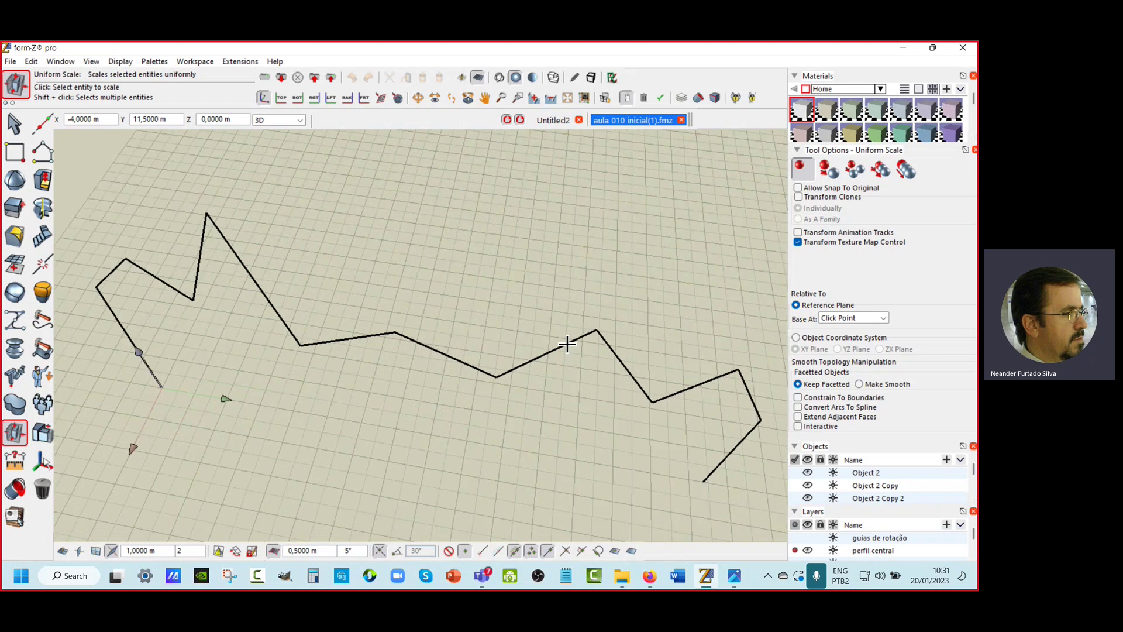
pyautogui.scroll(-2, 567, 344)
pyautogui.scroll(2, 567, 344)
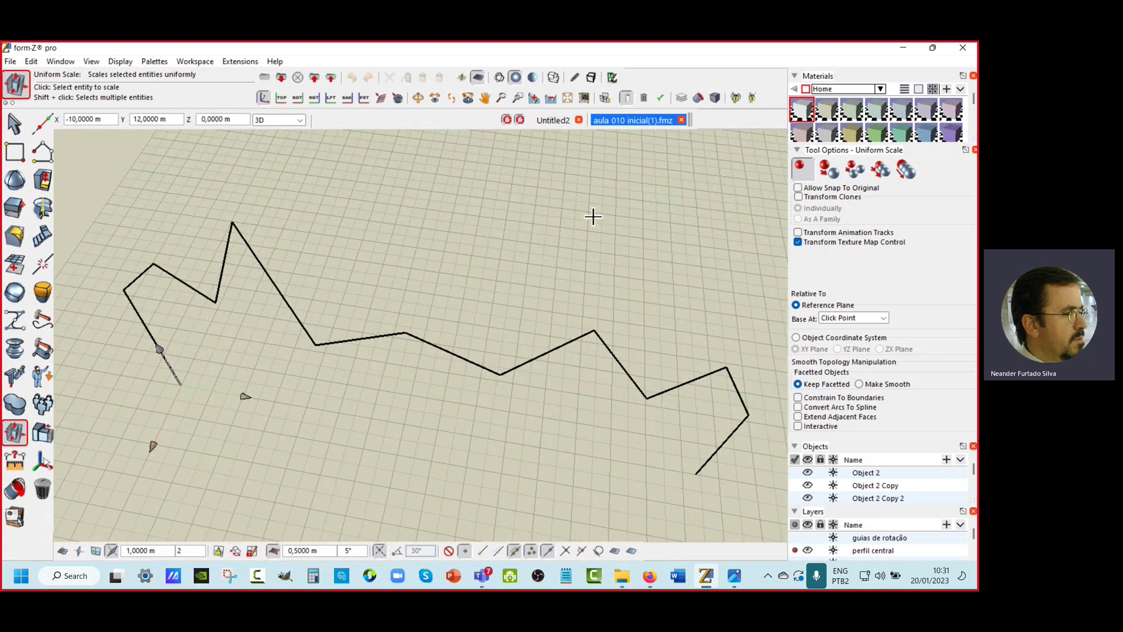
pyautogui.scroll(-2, 592, 216)
pyautogui.scroll(3, 592, 217)
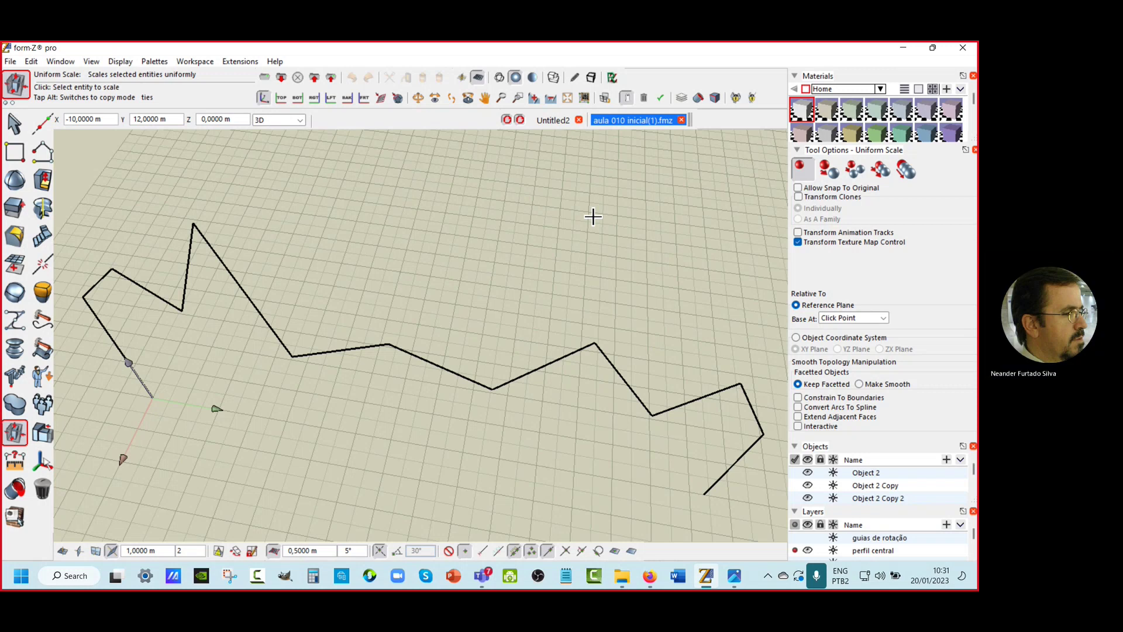
pyautogui.scroll(-4, 593, 217)
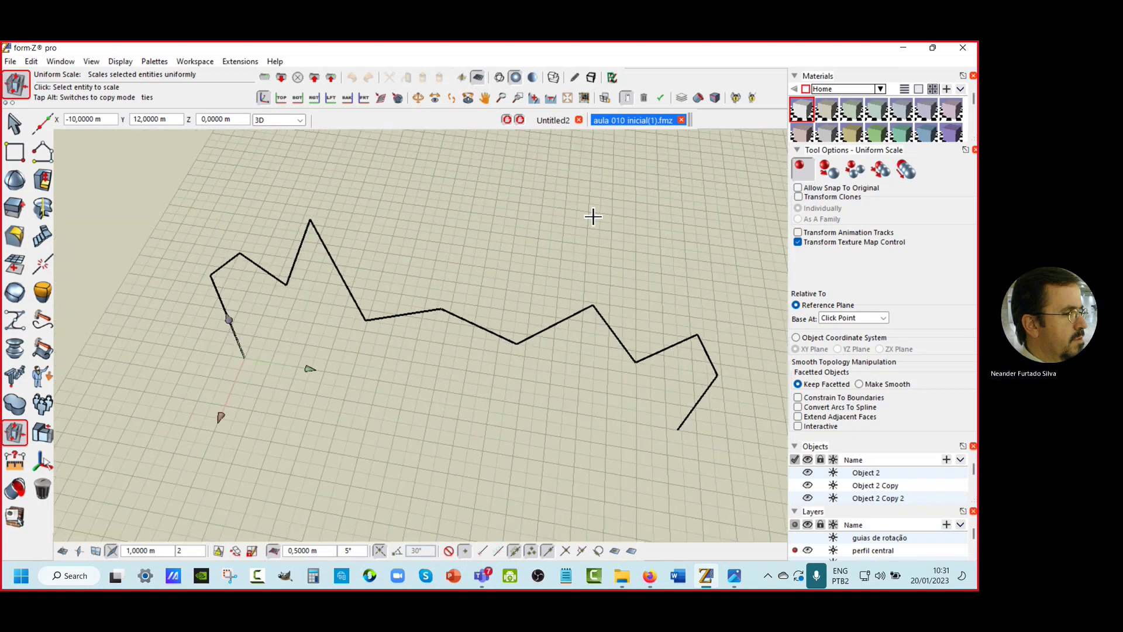
pyautogui.scroll(3, 593, 217)
pyautogui.scroll(-3, 593, 216)
pyautogui.scroll(2, 593, 216)
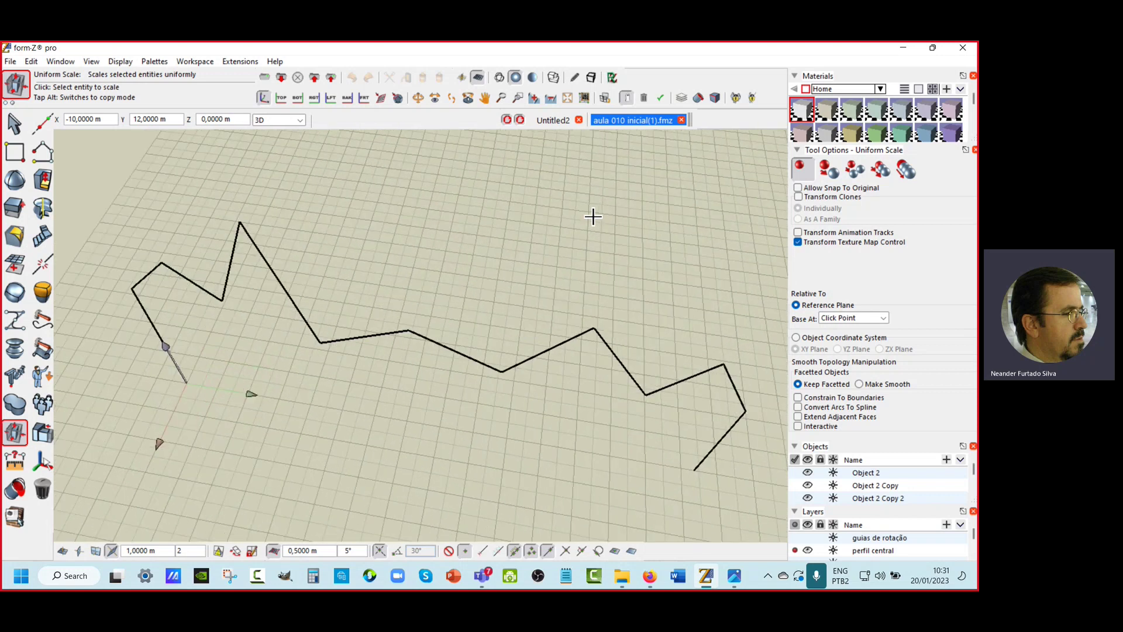
pyautogui.scroll(-1, 593, 216)
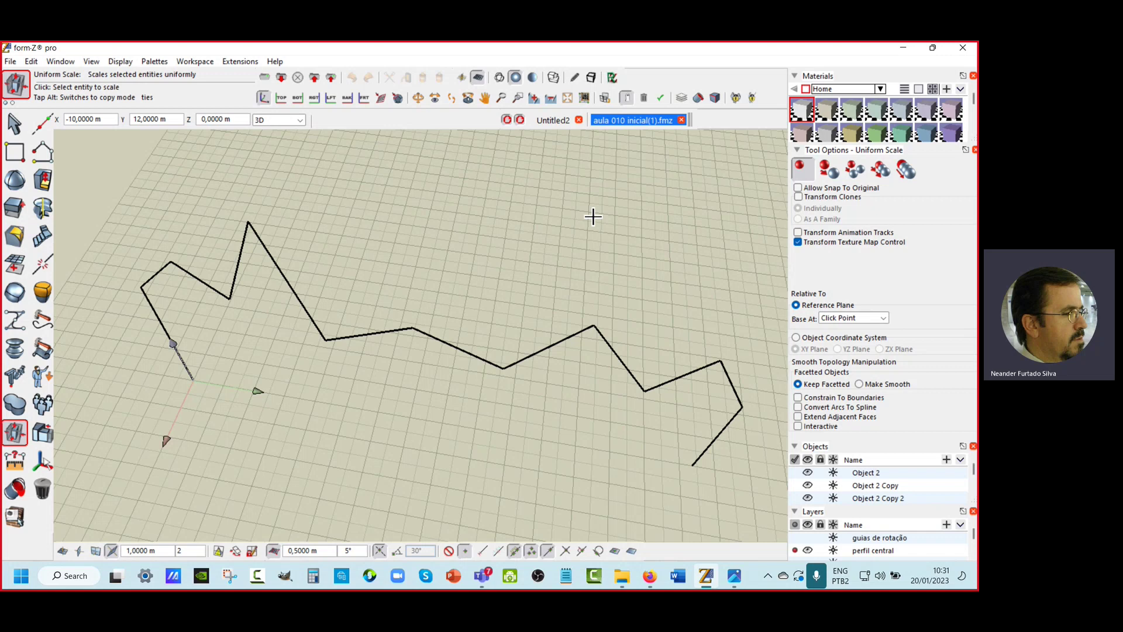
# Step: Enlarge the layer list, show layers perfil a through perfil f in aula 010 inicial(1).fmz and fit all profiles in the view
pyautogui.scroll(-4, 915, 366)
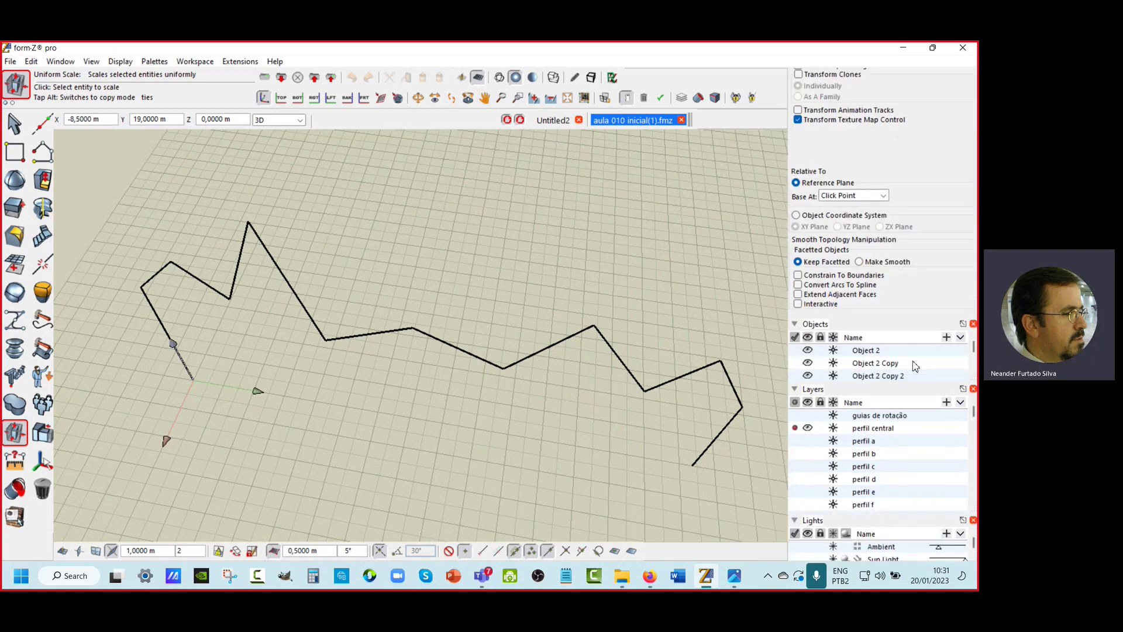
pyautogui.scroll(-3, 915, 365)
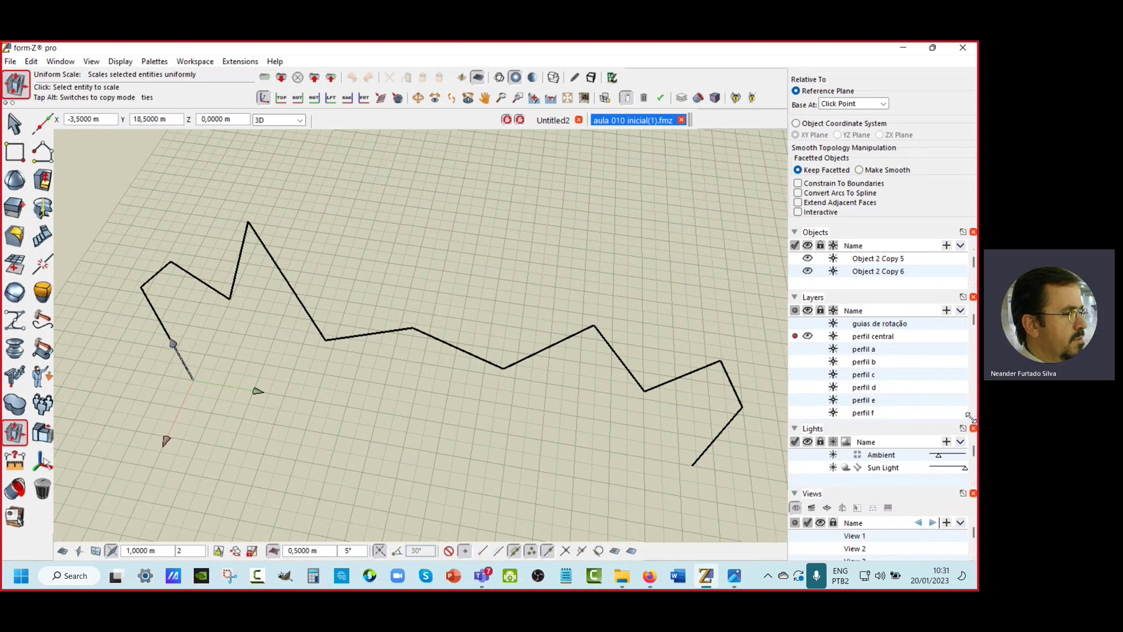
pyautogui.moveTo(969, 417); pyautogui.dragTo(968, 452)
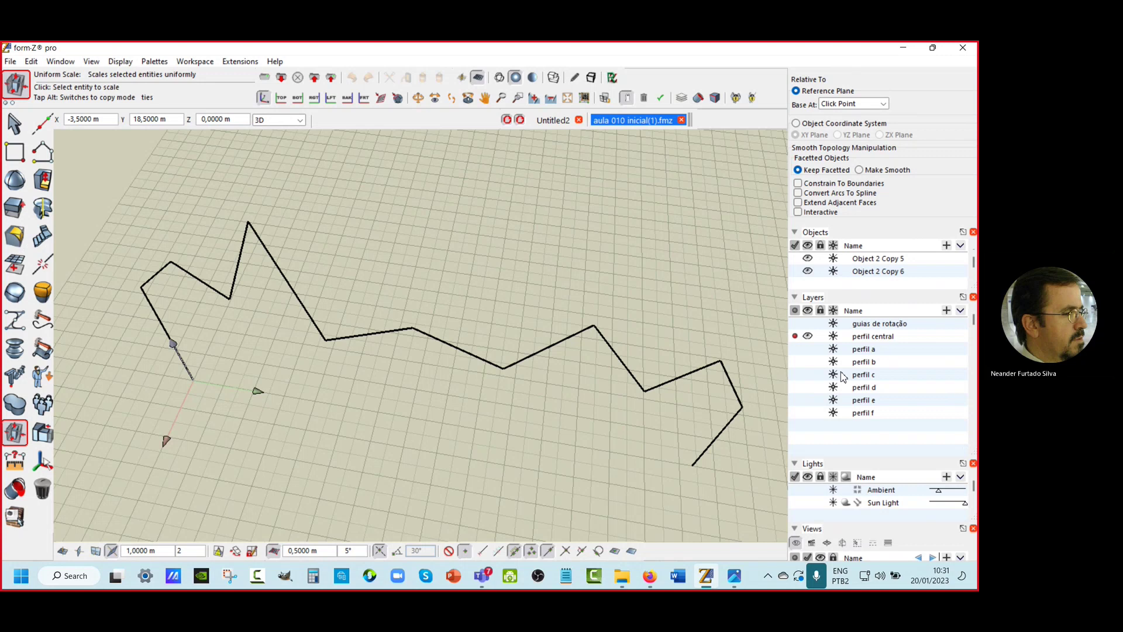
pyautogui.click(807, 349)
pyautogui.click(808, 361)
pyautogui.click(807, 374)
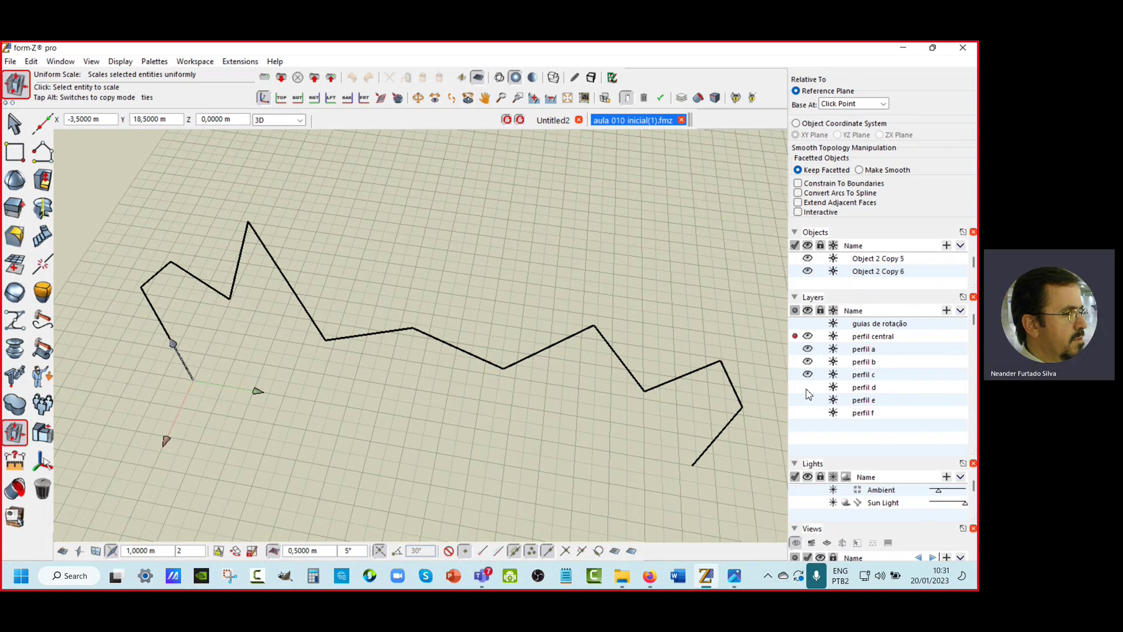
pyautogui.click(808, 401)
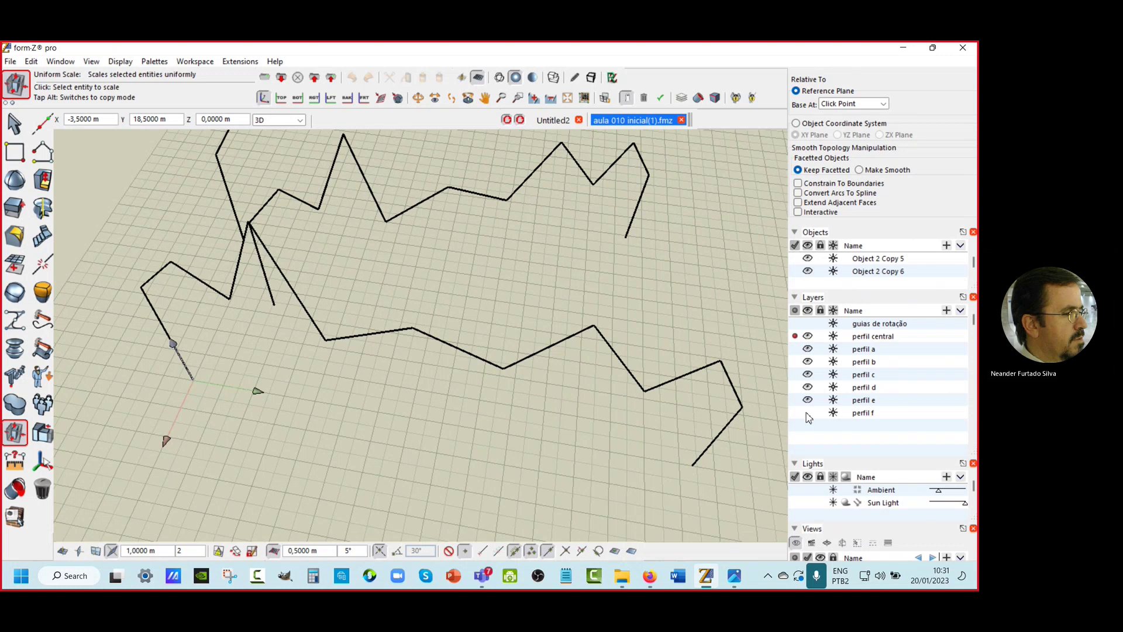
pyautogui.click(808, 413)
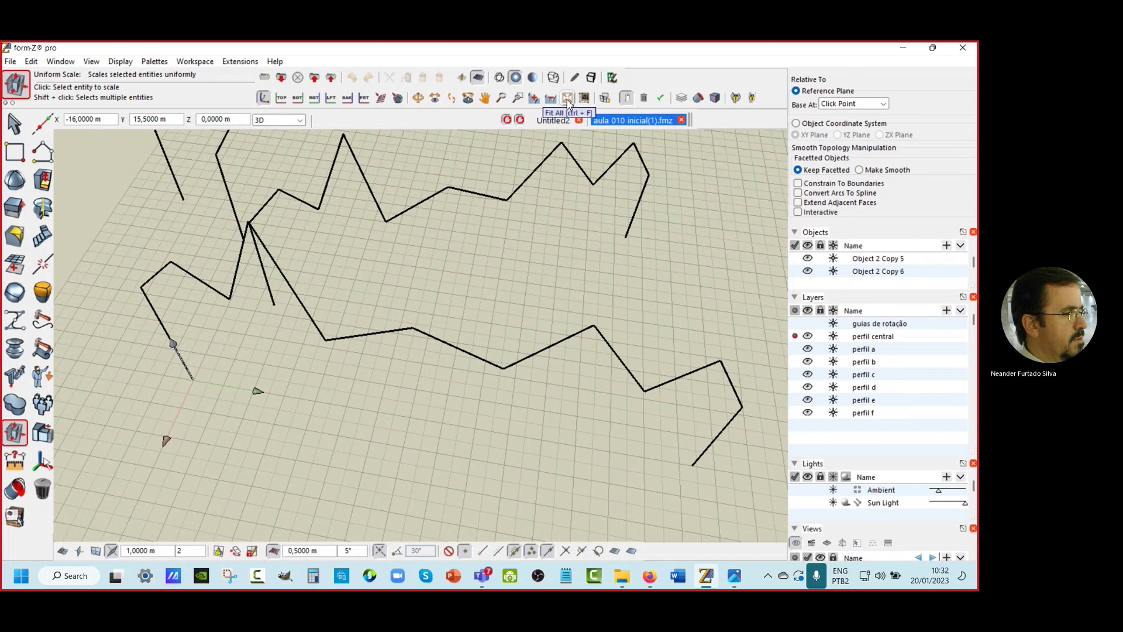
pyautogui.click(567, 98)
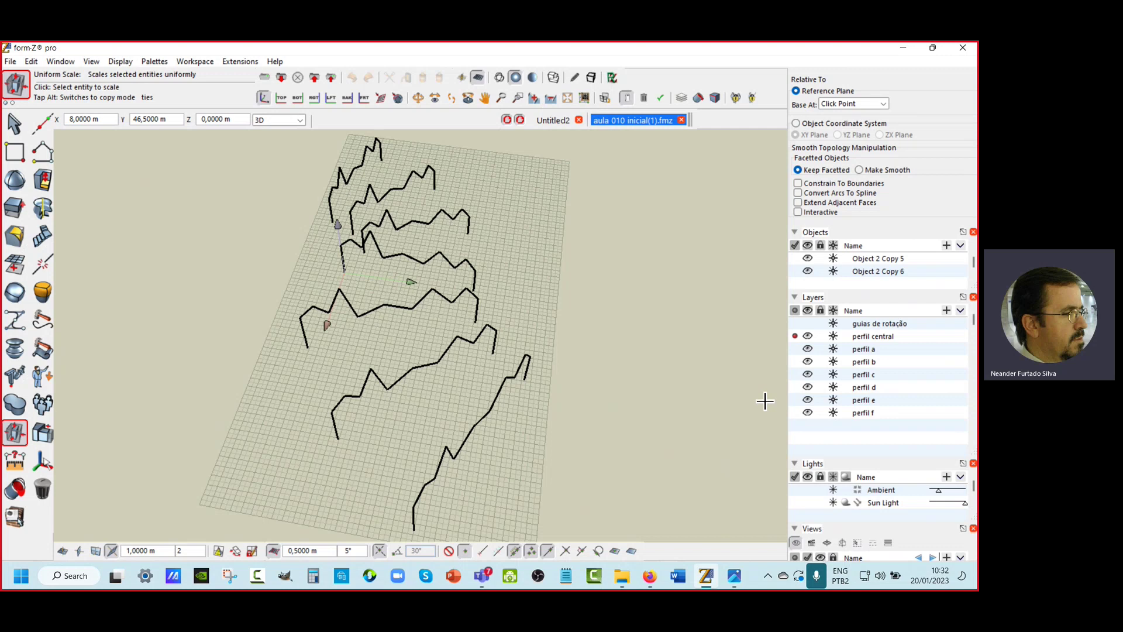
# Step: Show the guias de rotação layer to view the rotation guides, and hide it again, keeping perfil central visible
pyautogui.click(810, 325)
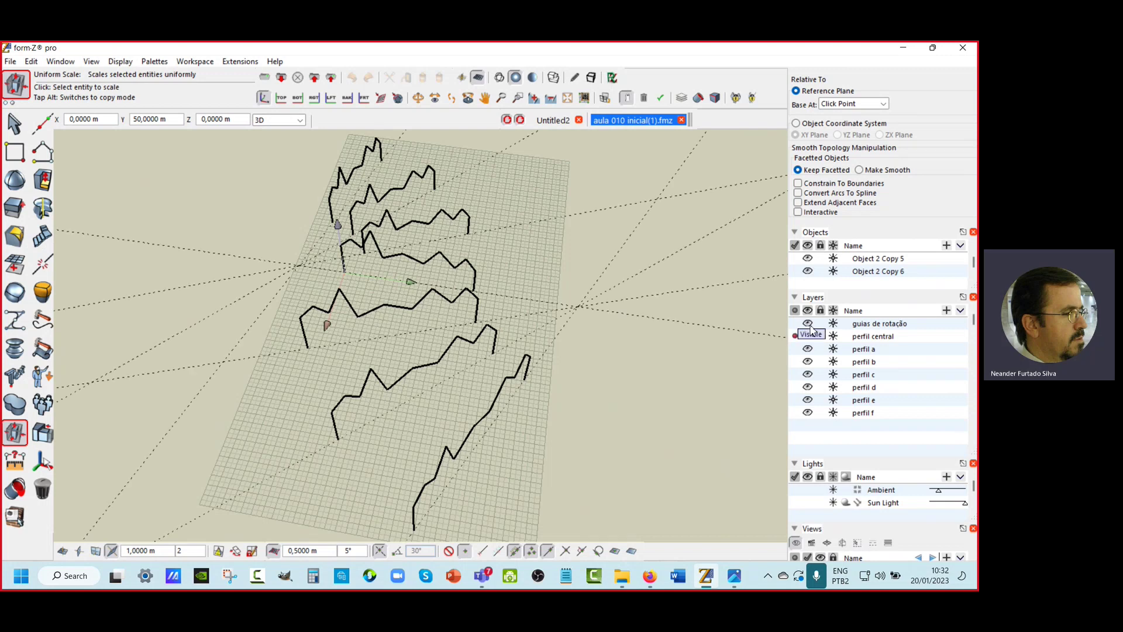
pyautogui.click(811, 327)
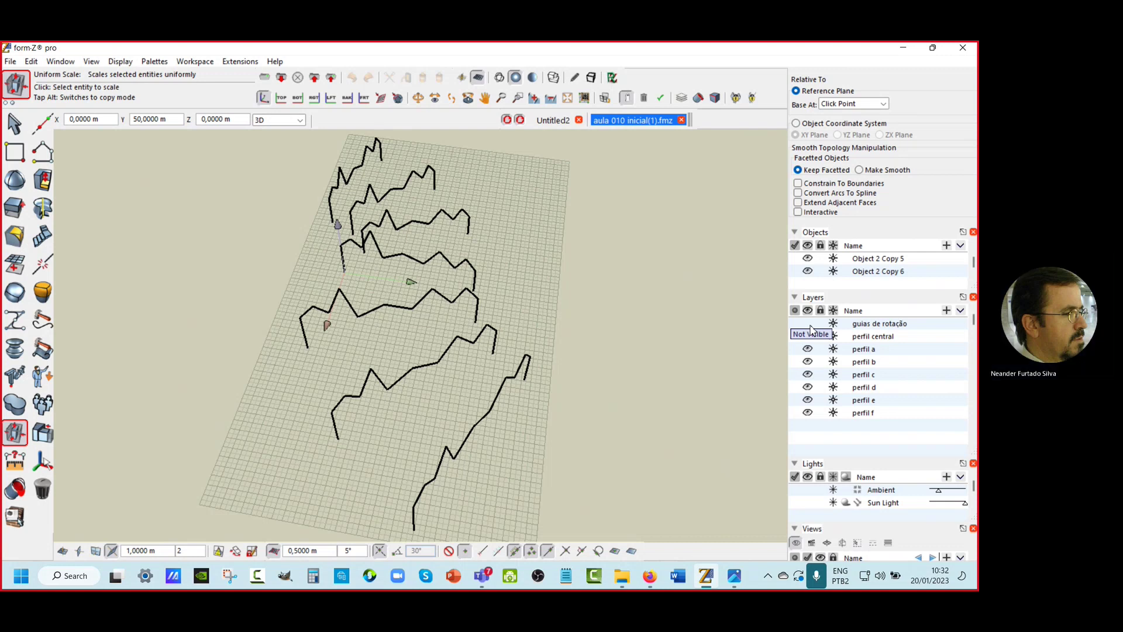
pyautogui.click(807, 335)
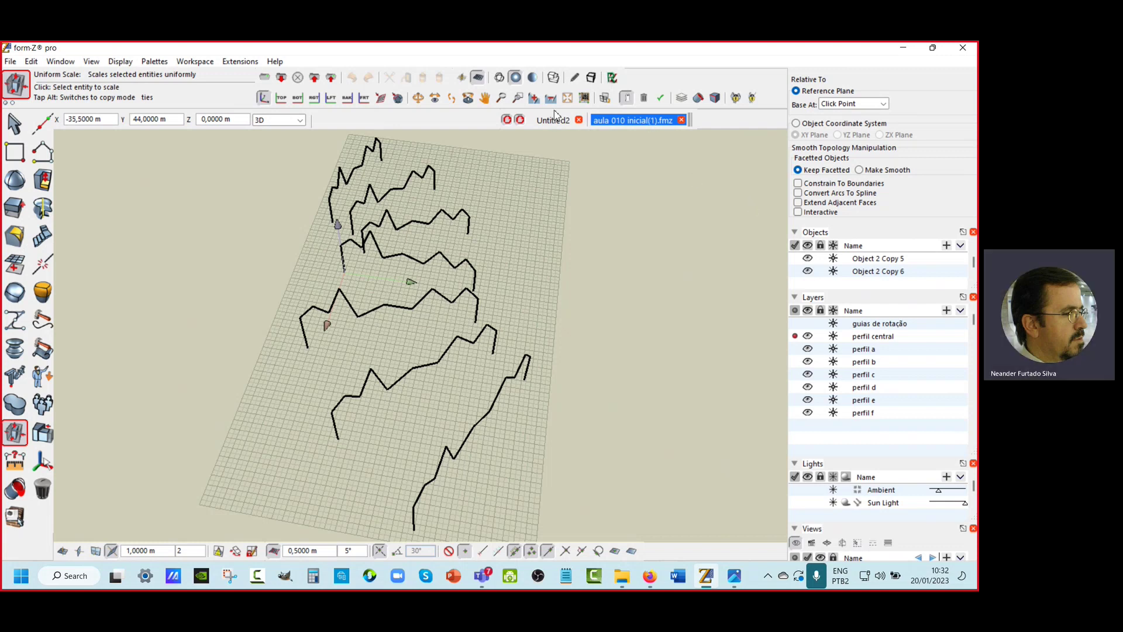
# Step: Switch to wireframe display and measure the distance between the two base ends of the innermost positive X profile
pyautogui.click(498, 78)
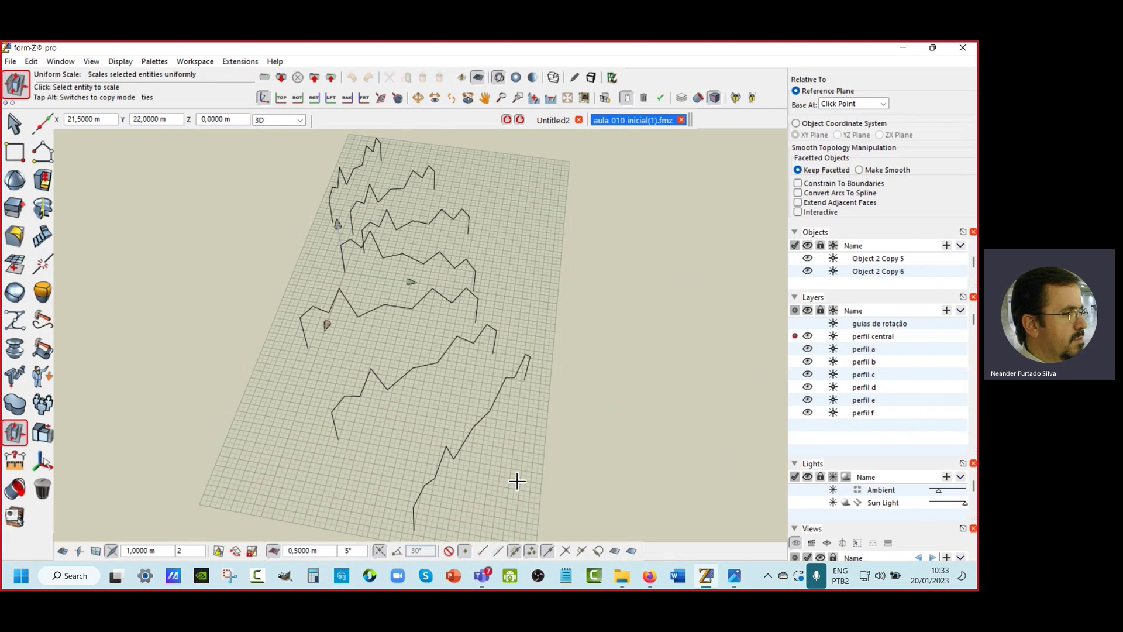
pyautogui.click(463, 440)
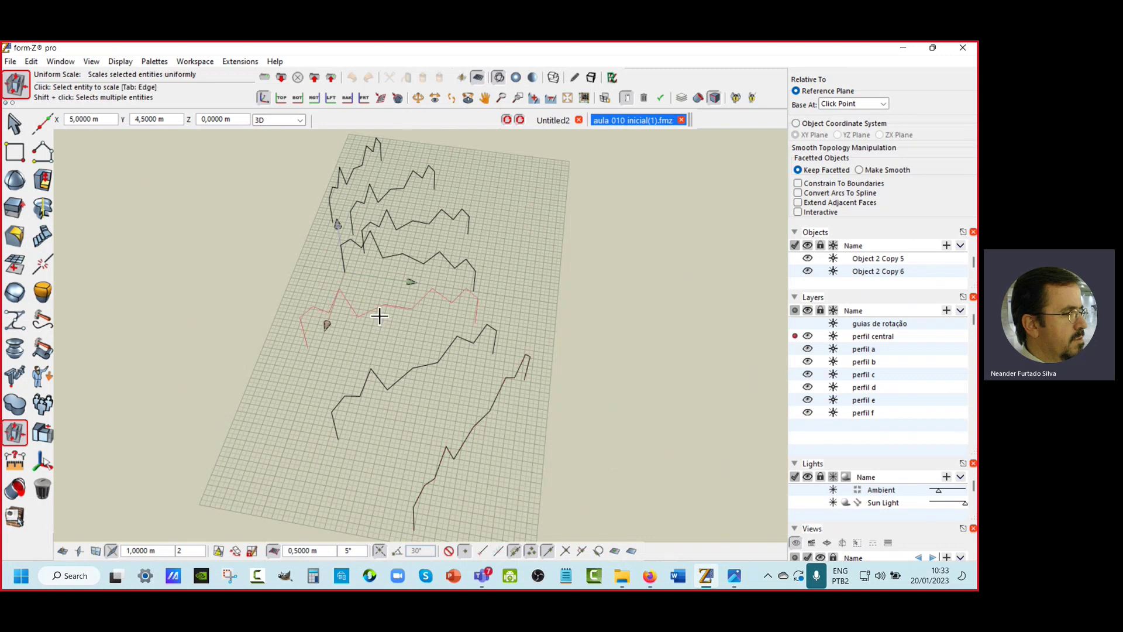
pyautogui.click(607, 310)
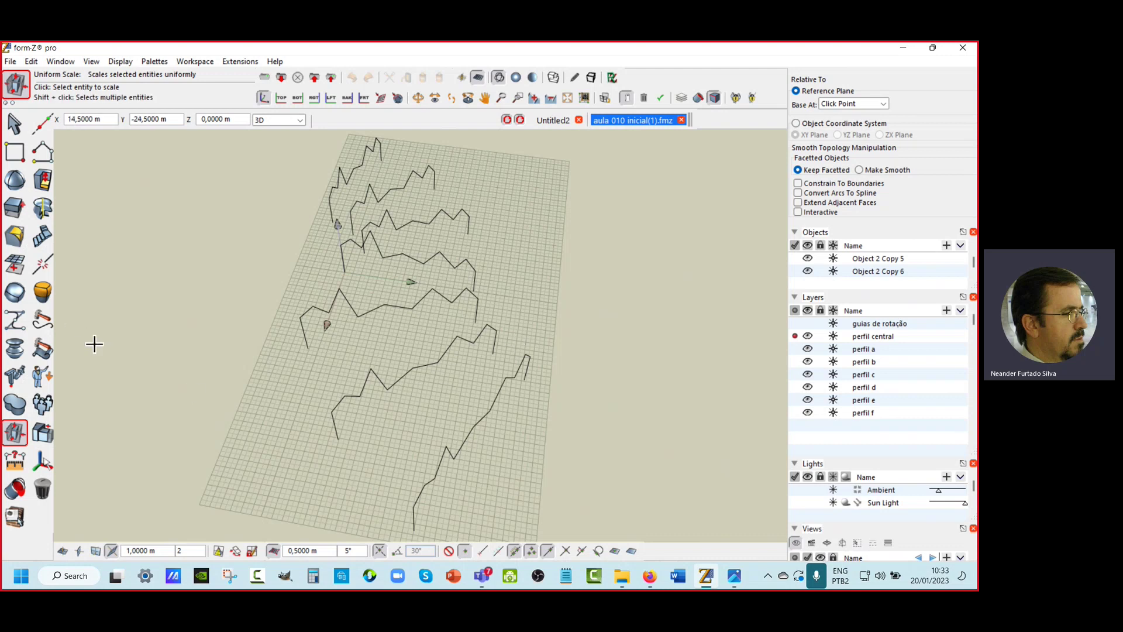
pyautogui.click(14, 465)
pyautogui.click(288, 468)
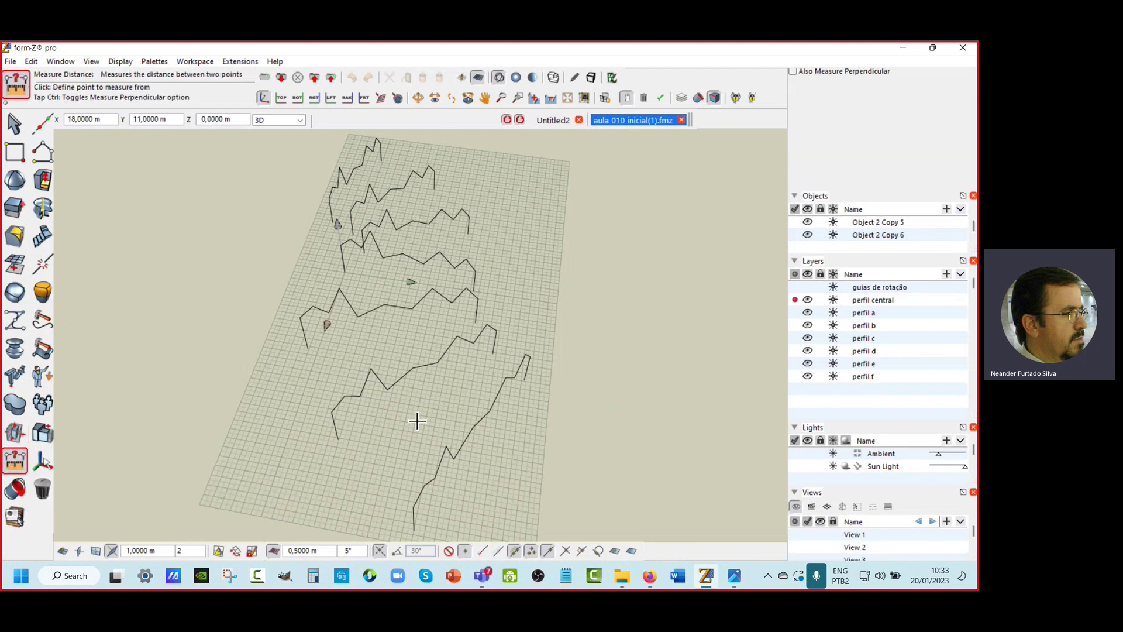
pyautogui.click(473, 322)
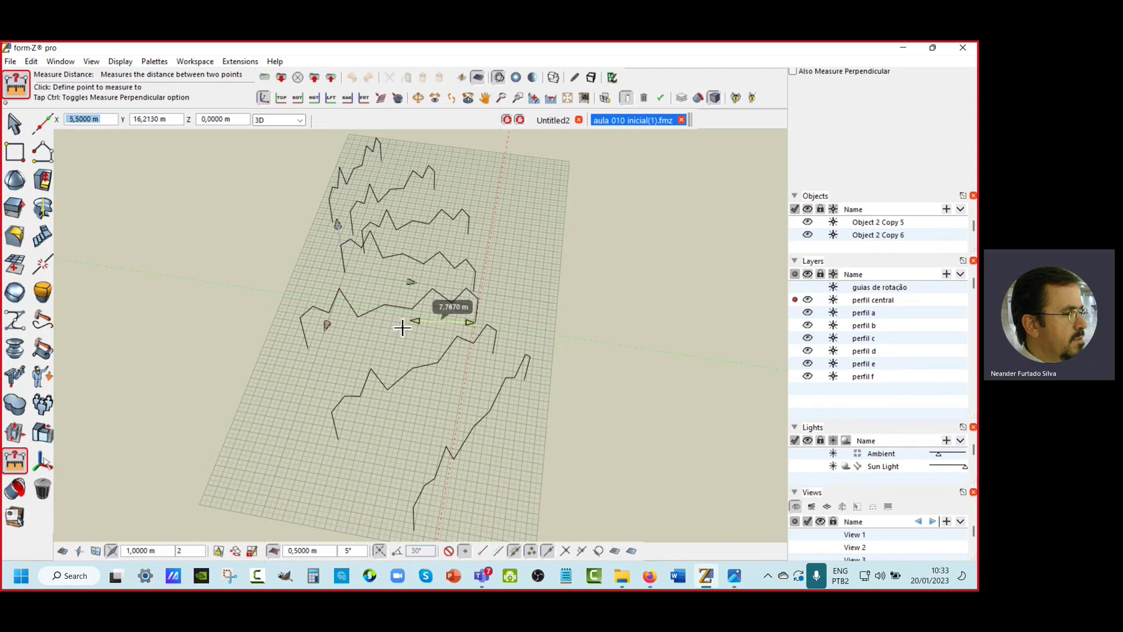
pyautogui.click(315, 351)
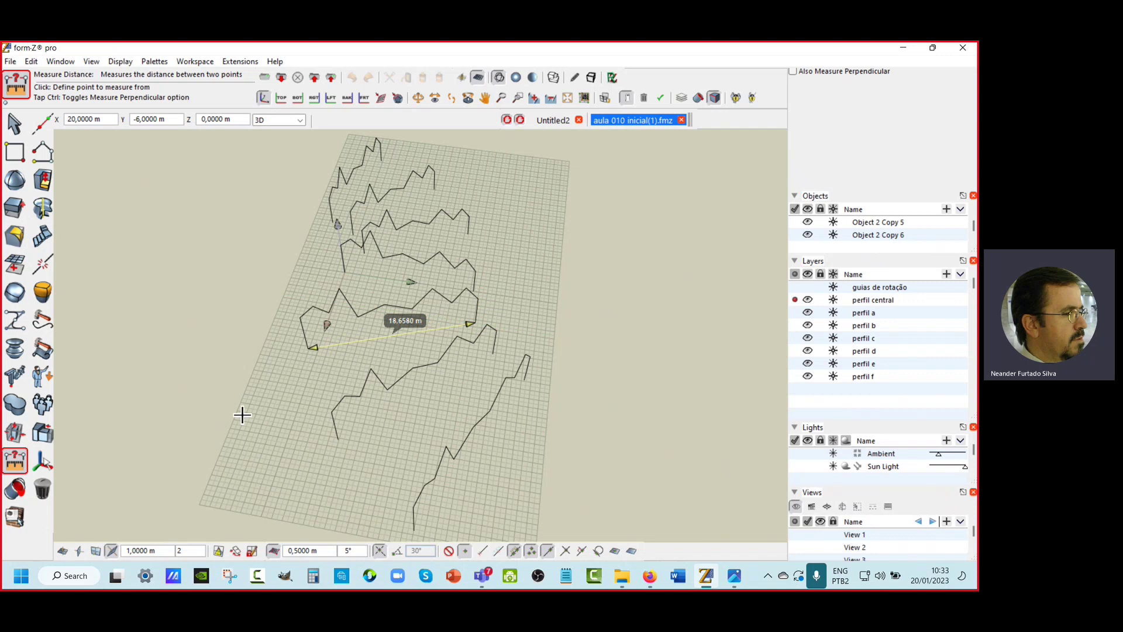
# Step: Measure the base spans of the central profile, the innermost negative X profile and the outermost positive X profile
pyautogui.click(478, 293)
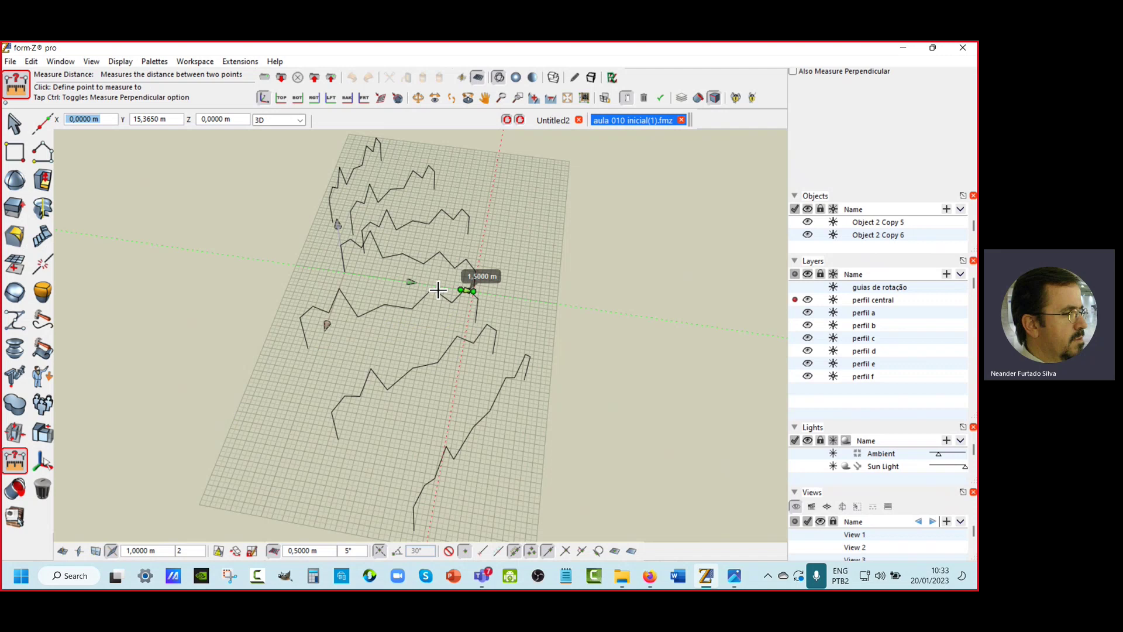
pyautogui.click(346, 273)
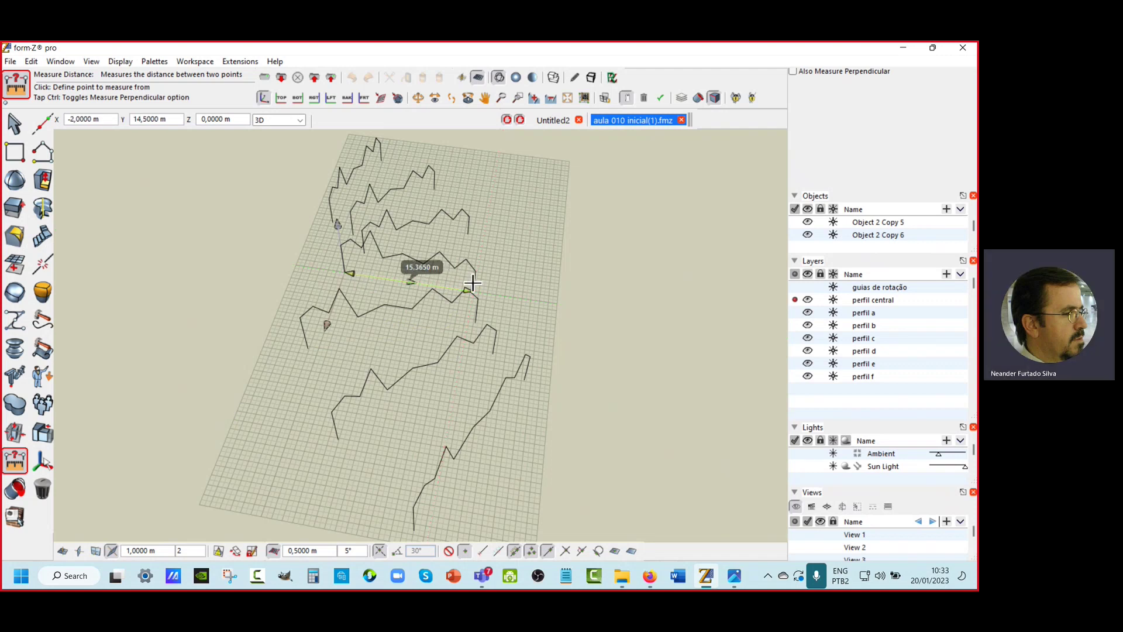
pyautogui.click(468, 240)
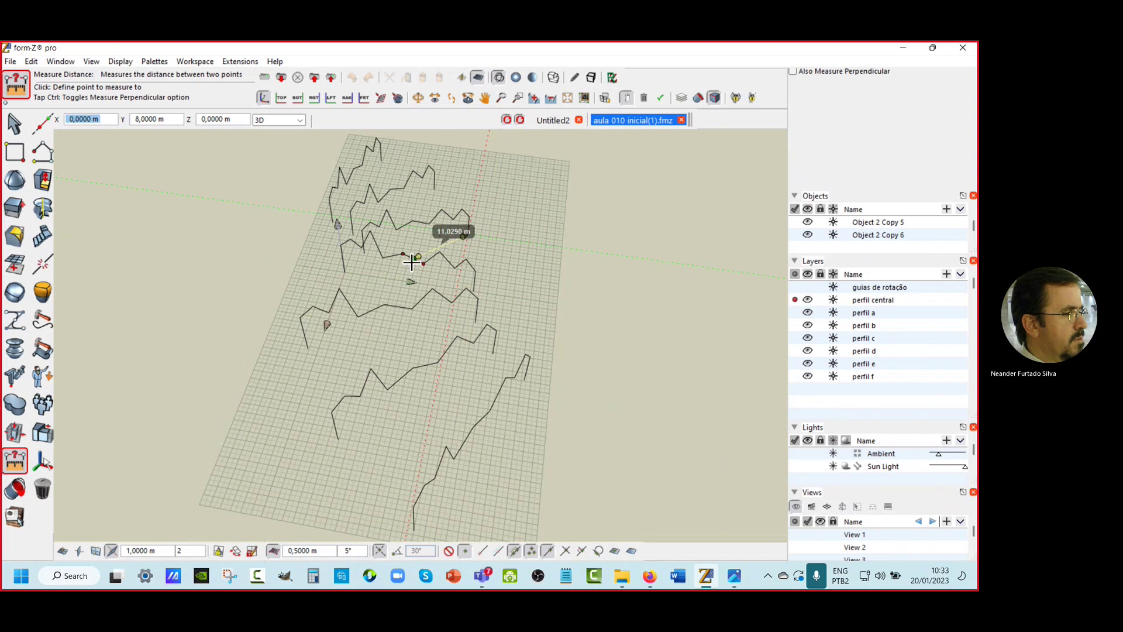
pyautogui.click(371, 255)
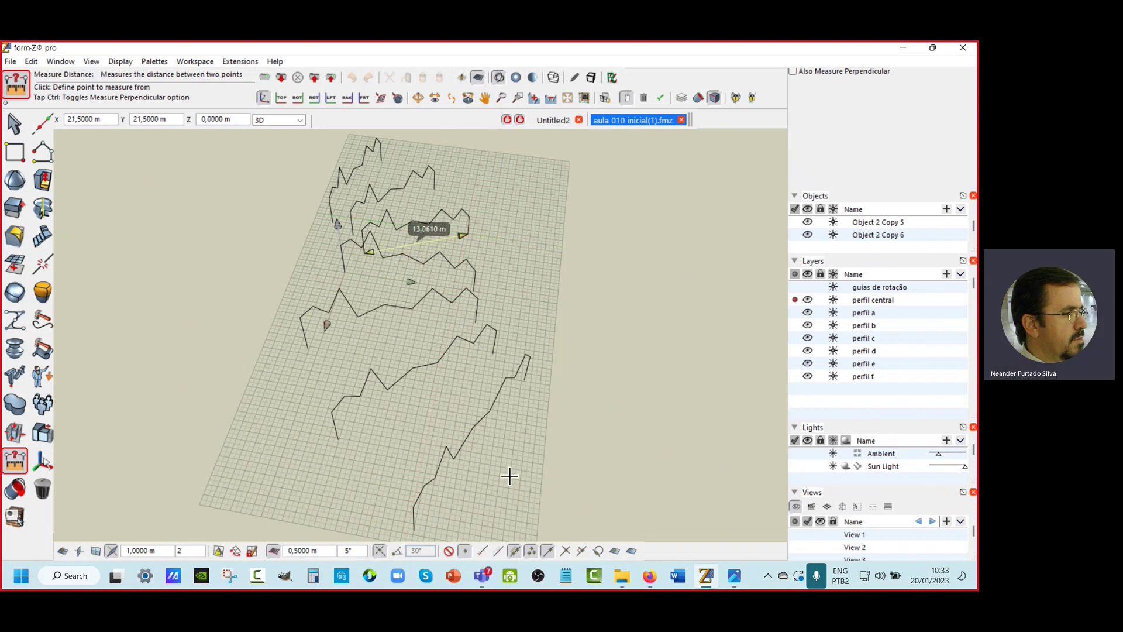
pyautogui.click(520, 385)
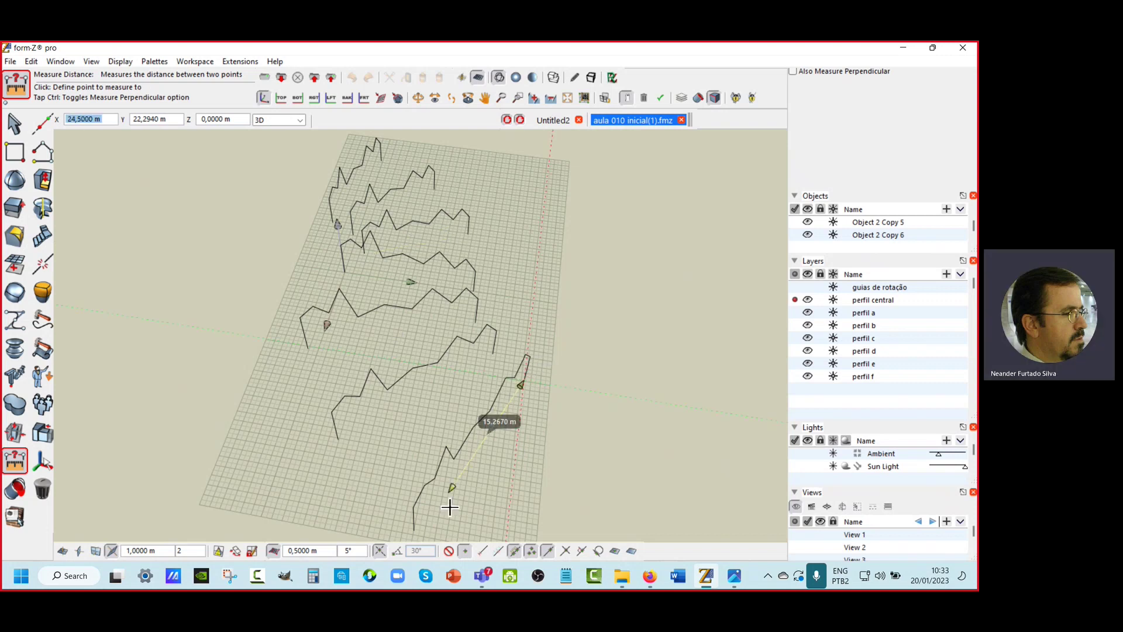
pyautogui.click(423, 535)
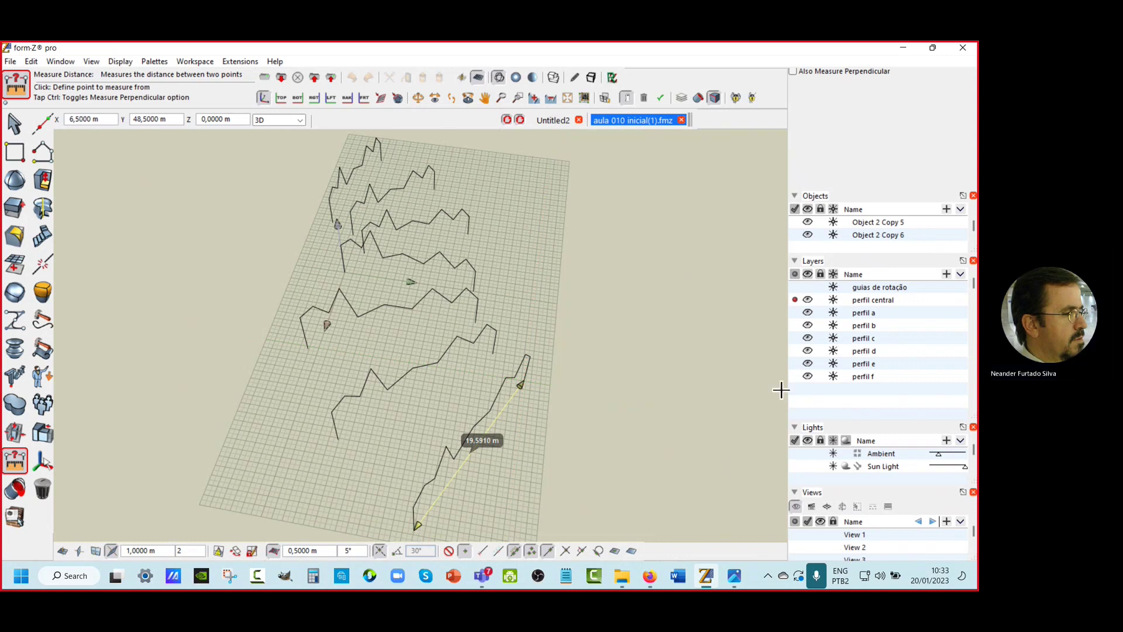
pyautogui.click(17, 136)
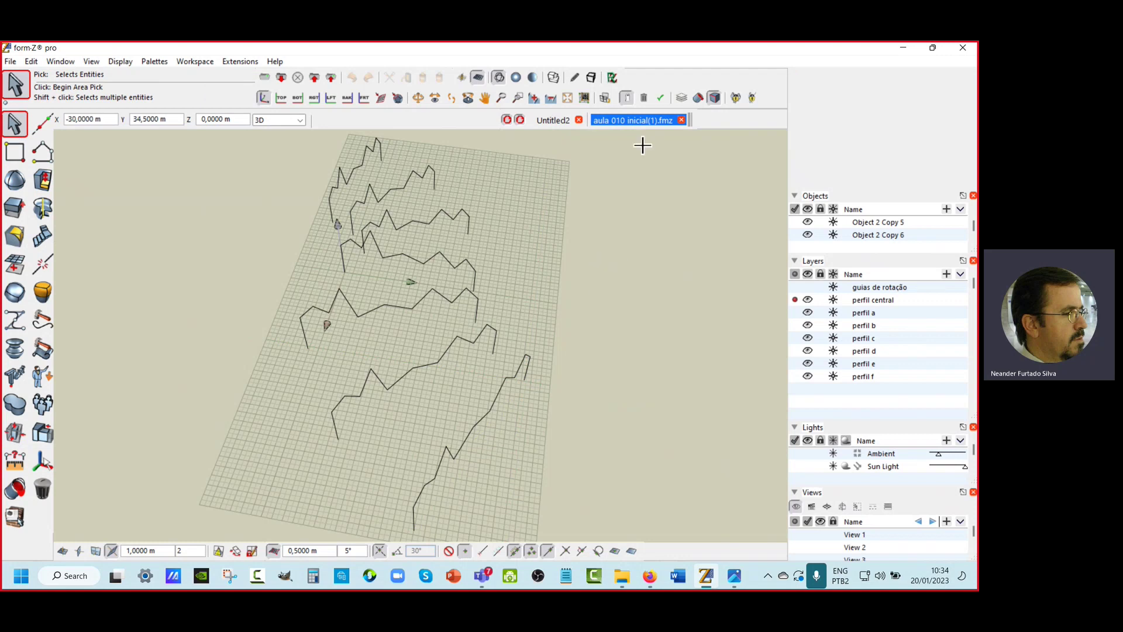
# Step: Open the wire frame display options, toggle Show First Point on to check the profiles' starting points, and turn it off
pyautogui.rightClick(498, 81)
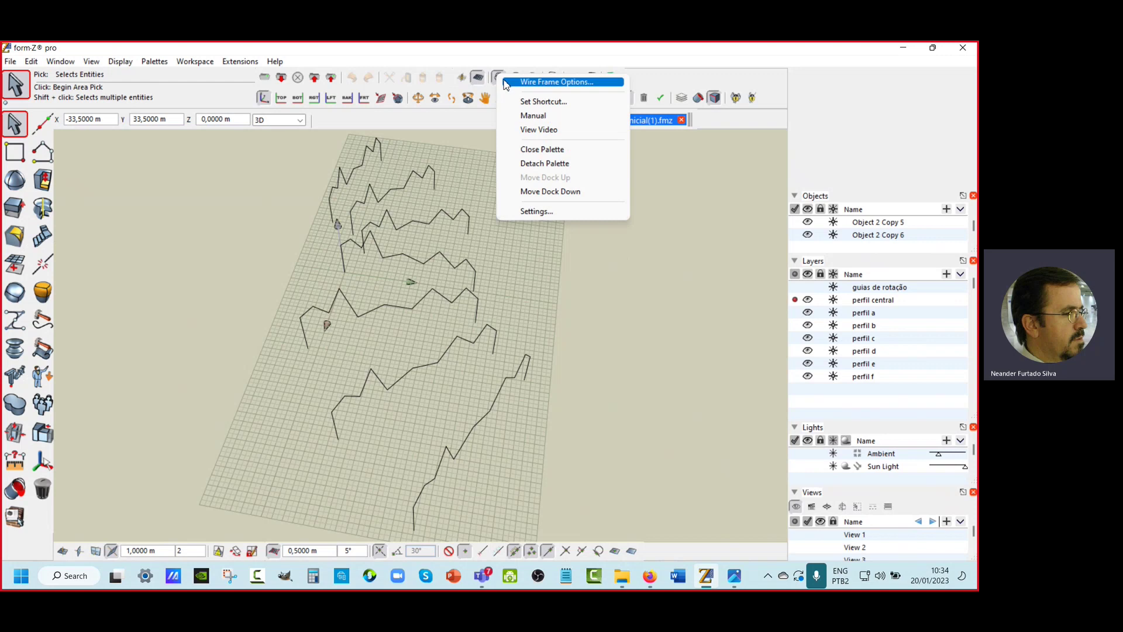
pyautogui.click(550, 83)
pyautogui.moveTo(645, 142); pyautogui.dragTo(691, 169)
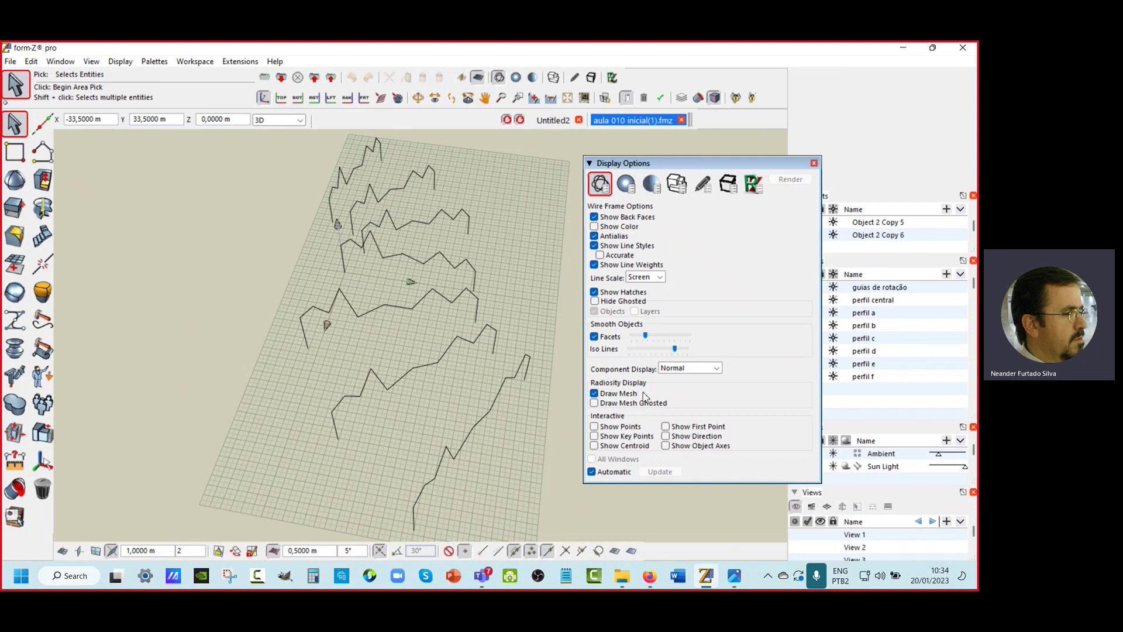
pyautogui.click(666, 428)
pyautogui.click(516, 378)
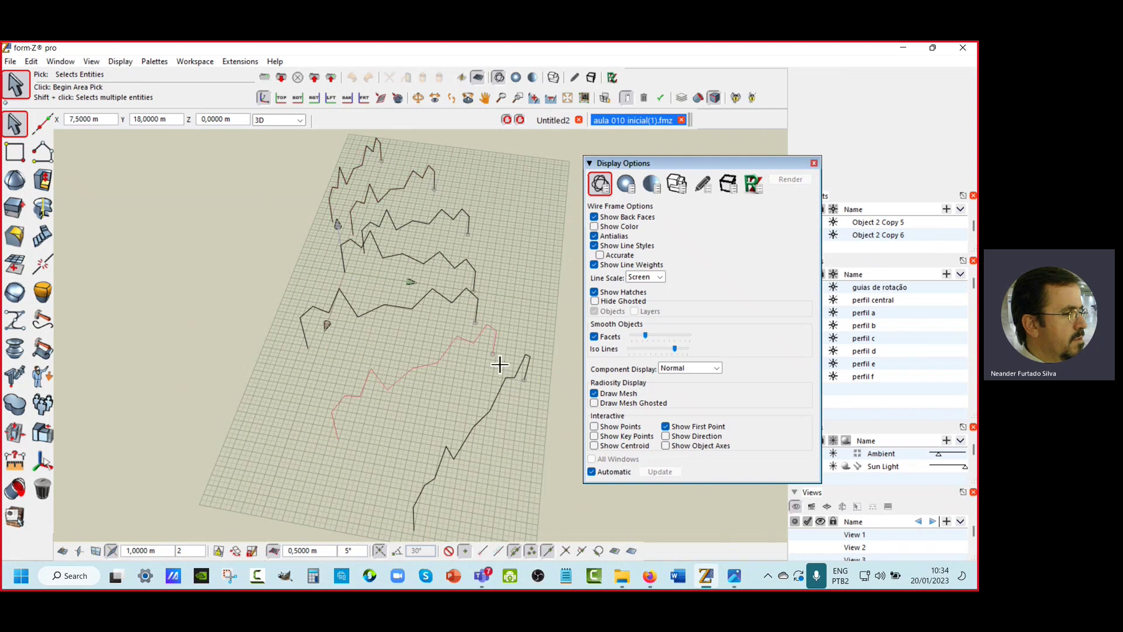
pyautogui.click(666, 427)
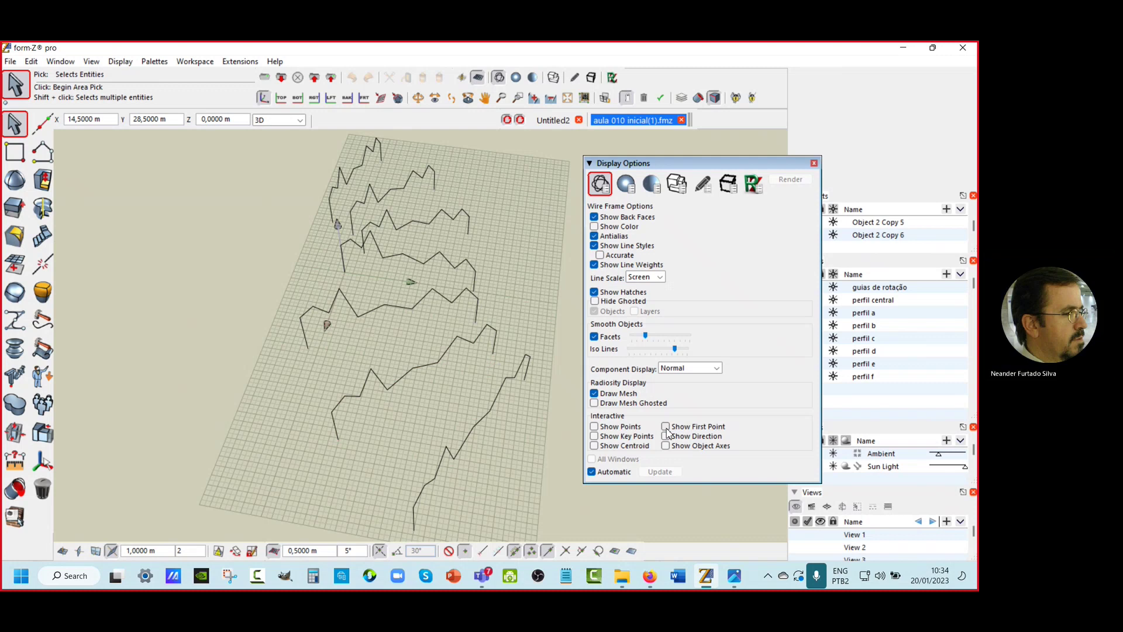
# Step: Inspect the profiles' points and drawing directions with Show Points and Show Direction, turning each off again, and close the display options
pyautogui.click(596, 427)
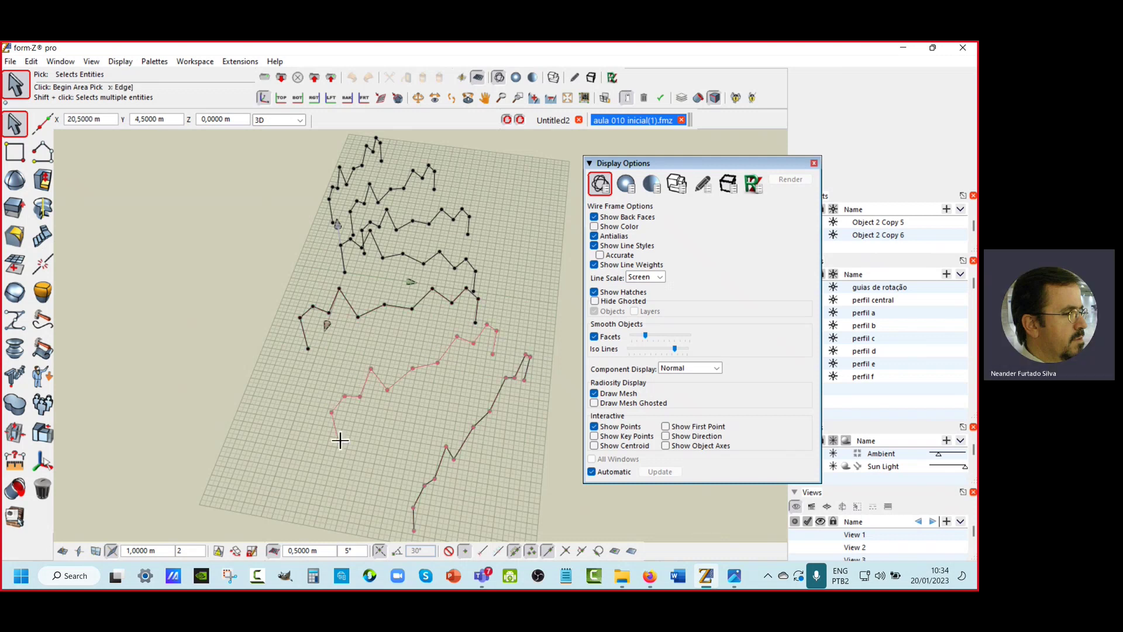
pyautogui.click(595, 426)
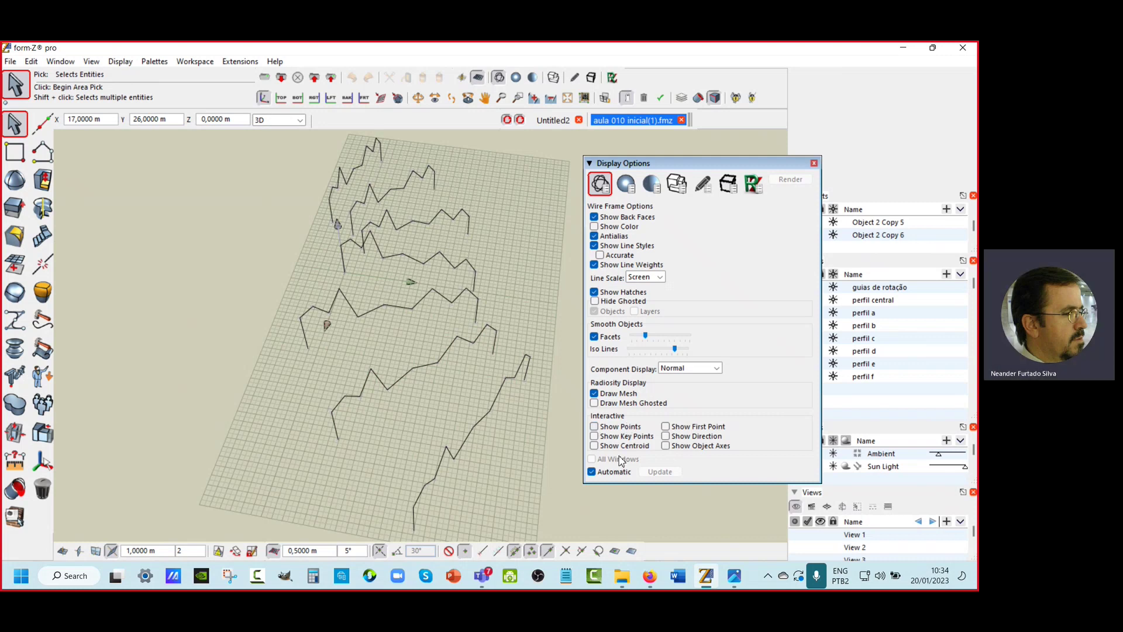
pyautogui.click(667, 436)
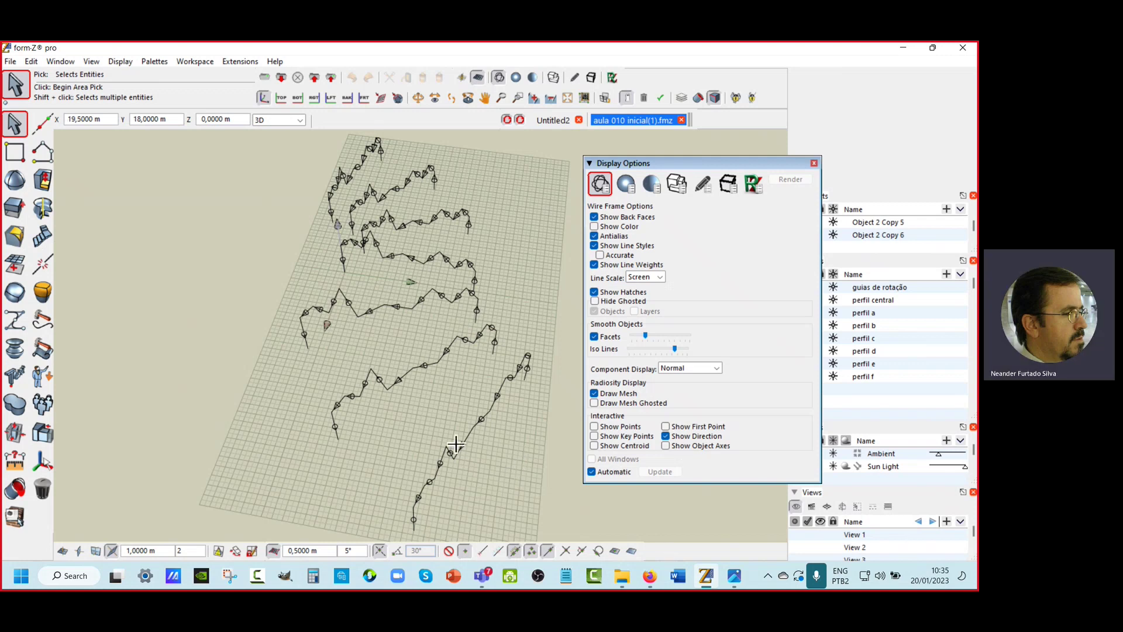
pyautogui.click(666, 438)
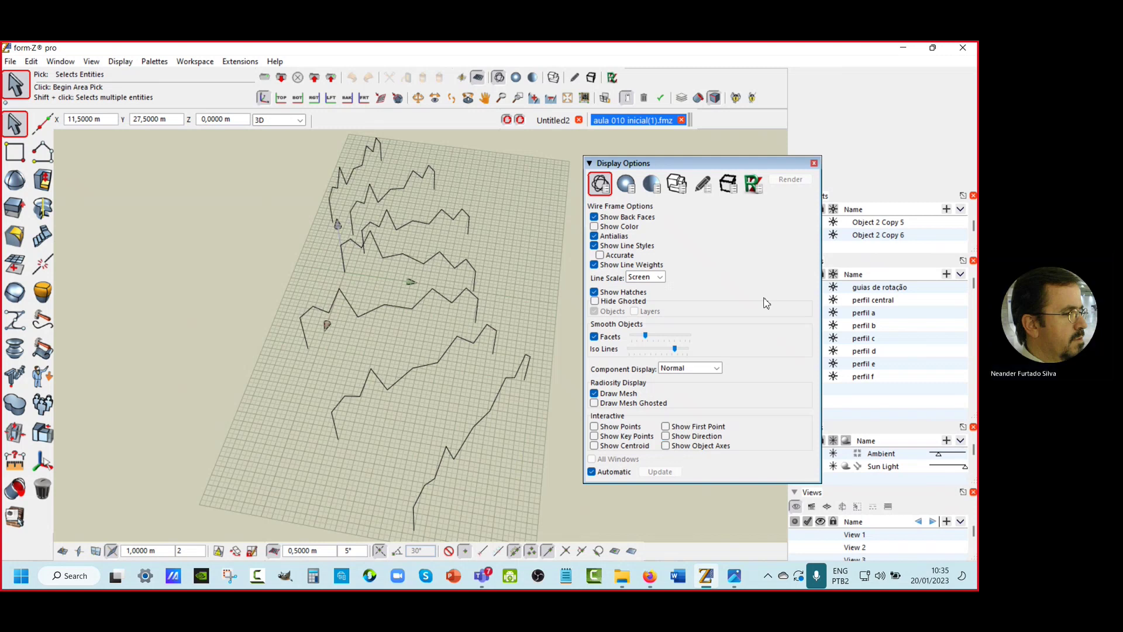
pyautogui.click(814, 164)
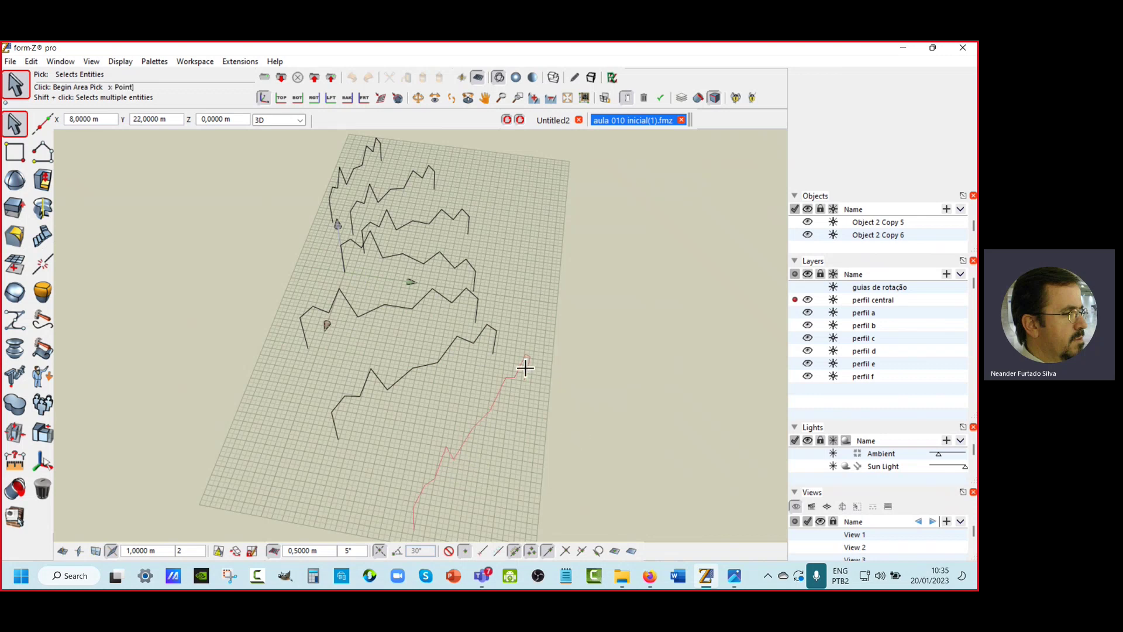
pyautogui.click(366, 207)
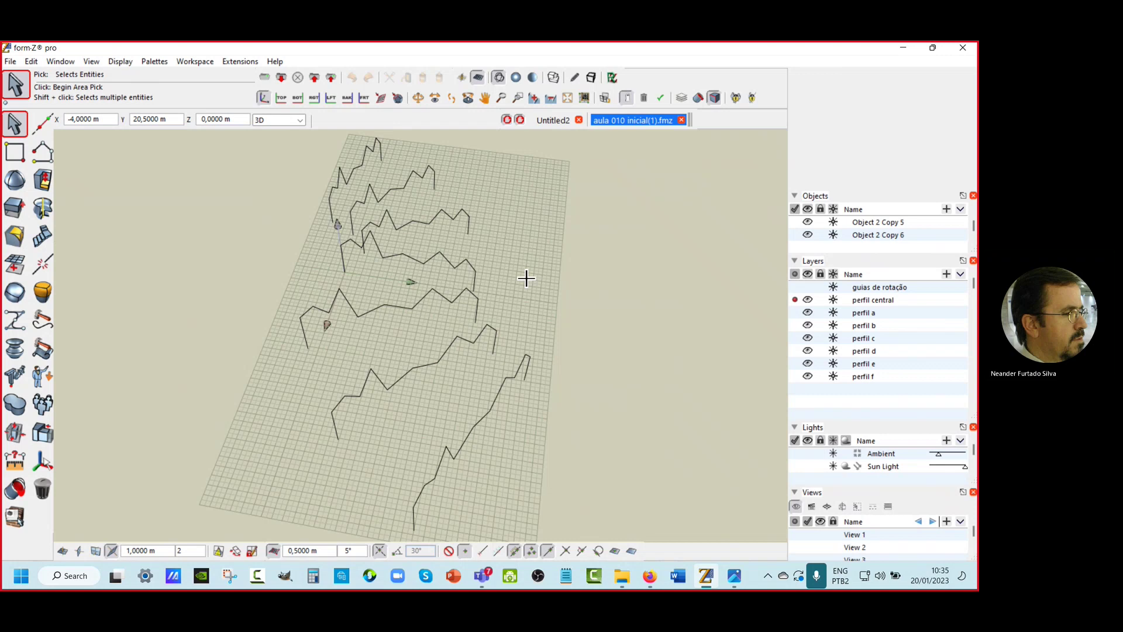
# Step: Switch to Shaded Work display with Silhouette Edges off and Antialias on, and close the display options
pyautogui.click(517, 82)
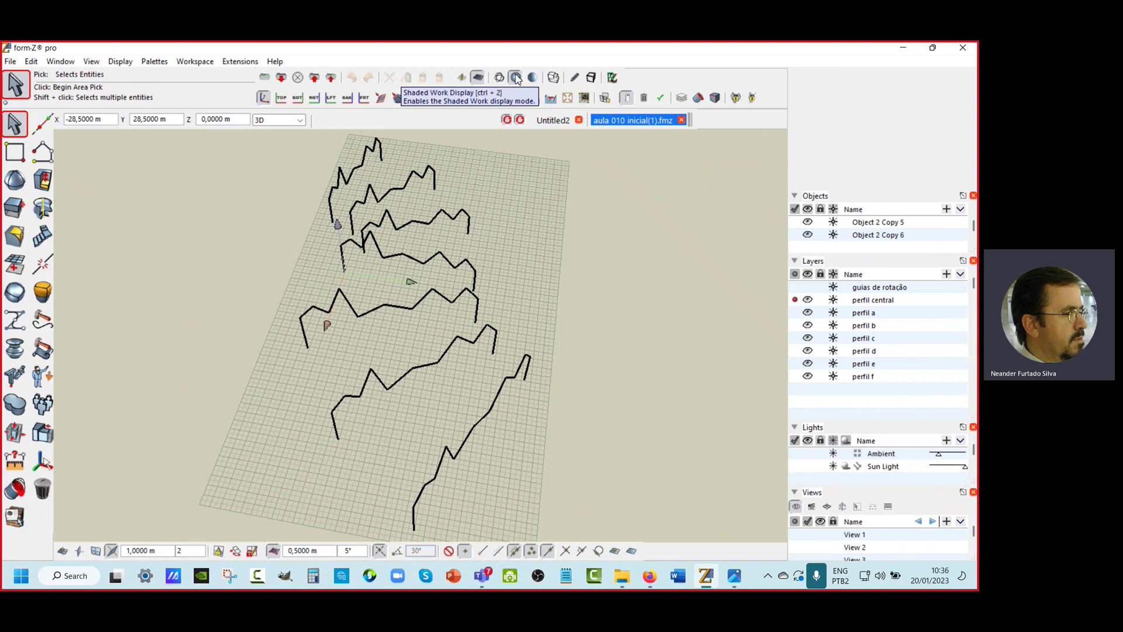
pyautogui.rightClick(517, 79)
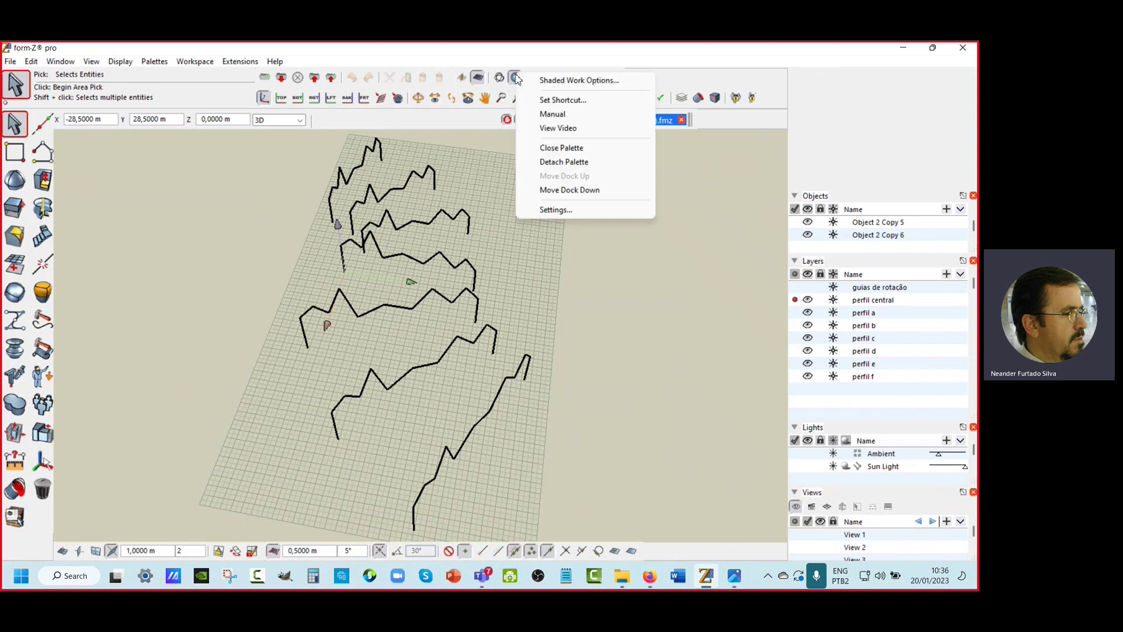
pyautogui.click(565, 83)
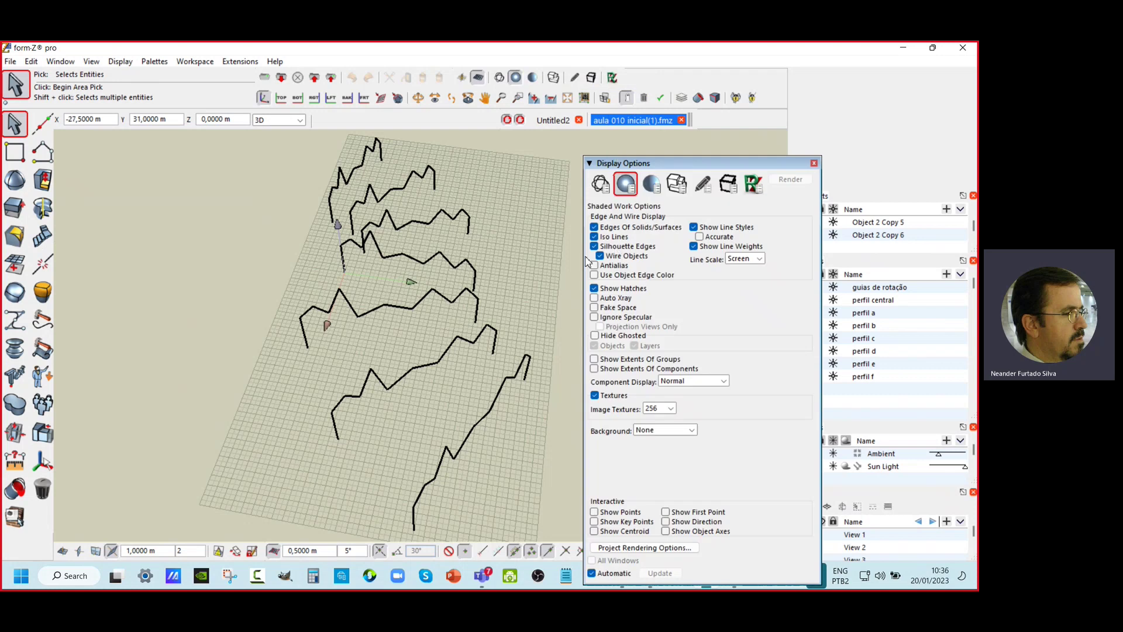
pyautogui.click(594, 246)
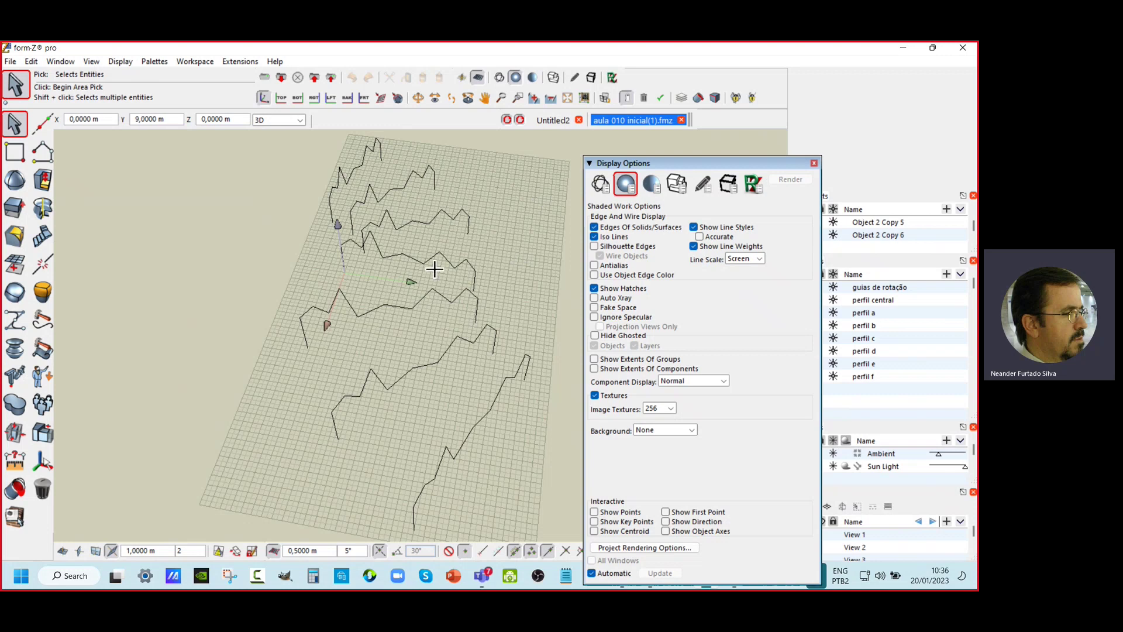
pyautogui.click(594, 265)
pyautogui.click(814, 163)
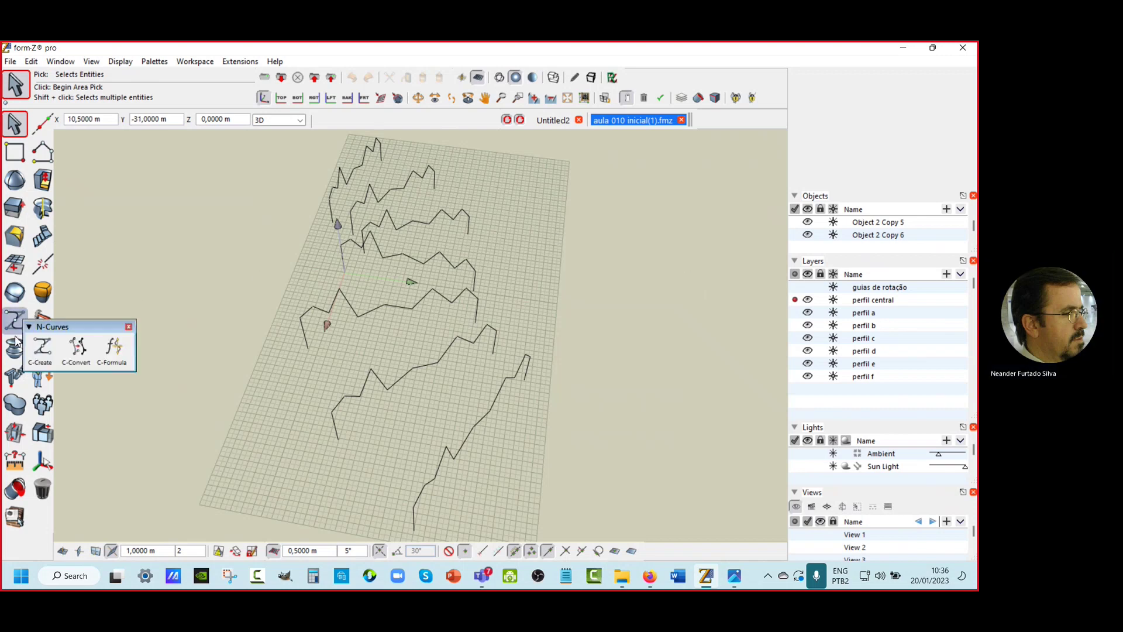
# Step: Start the NURBS by Lofting tool and bring its surface construction options into view
pyautogui.moveTo(10, 357)
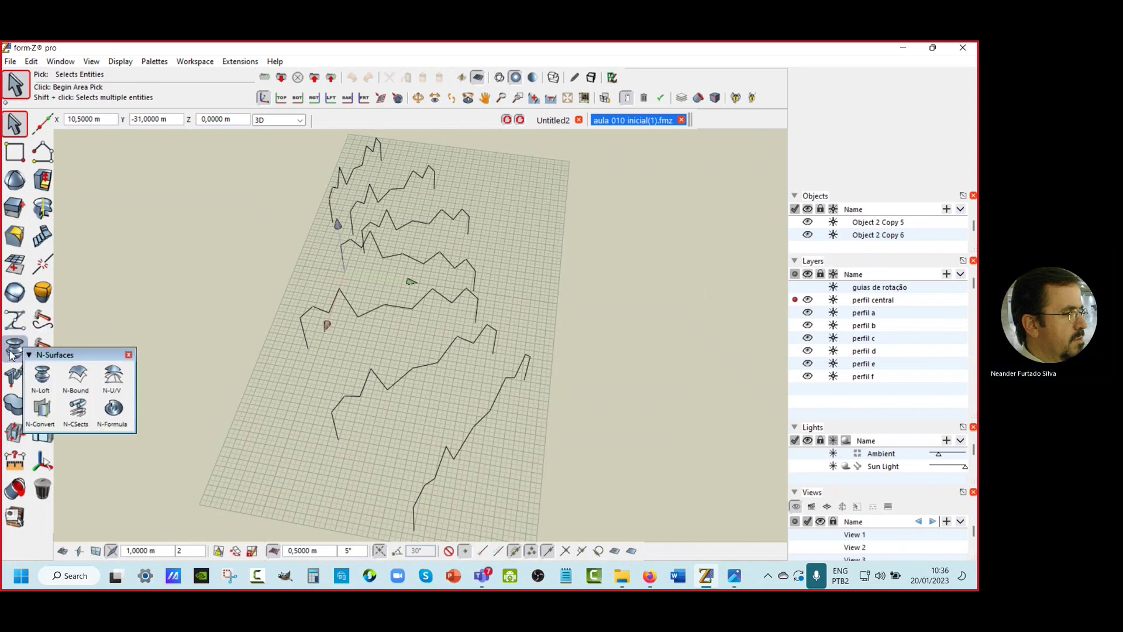
pyautogui.click(41, 374)
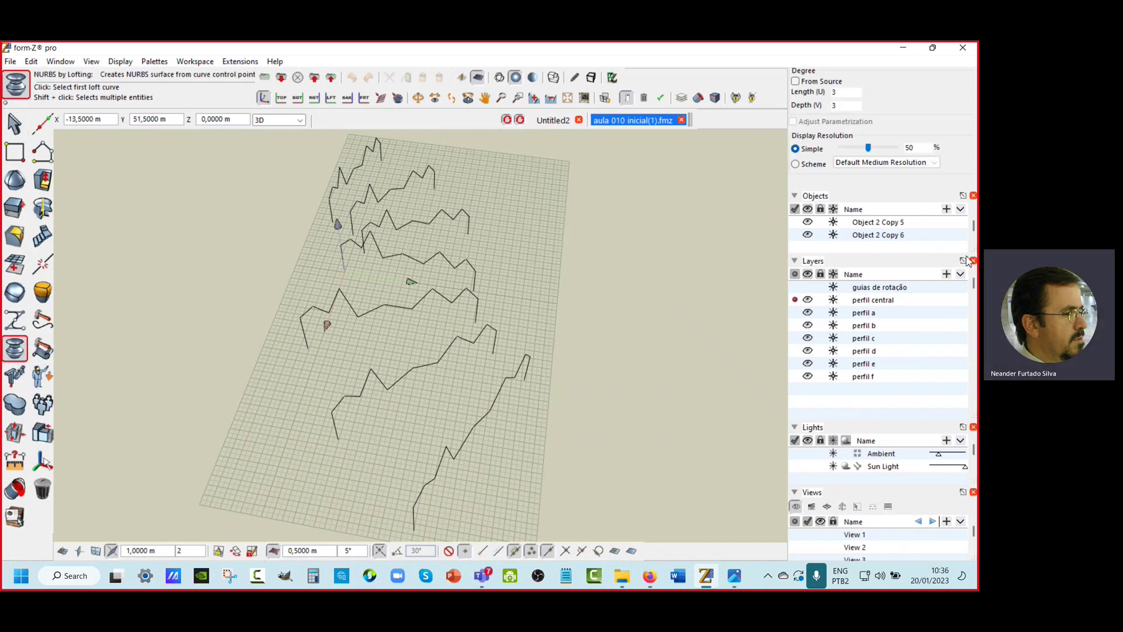
pyautogui.scroll(4, 949, 190)
pyautogui.scroll(1, 949, 190)
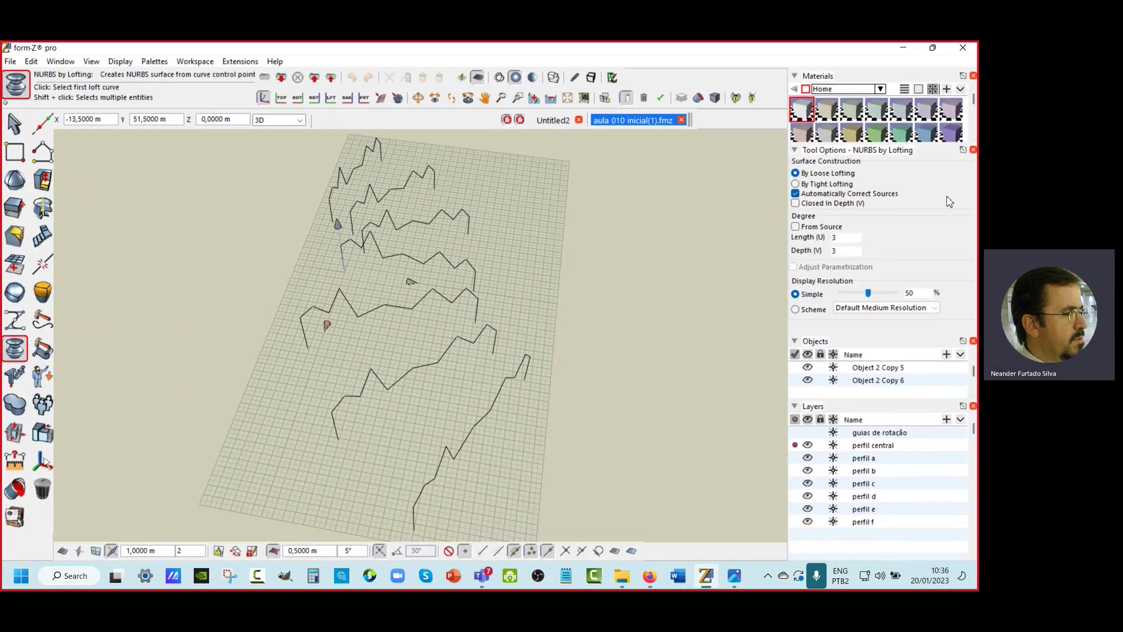
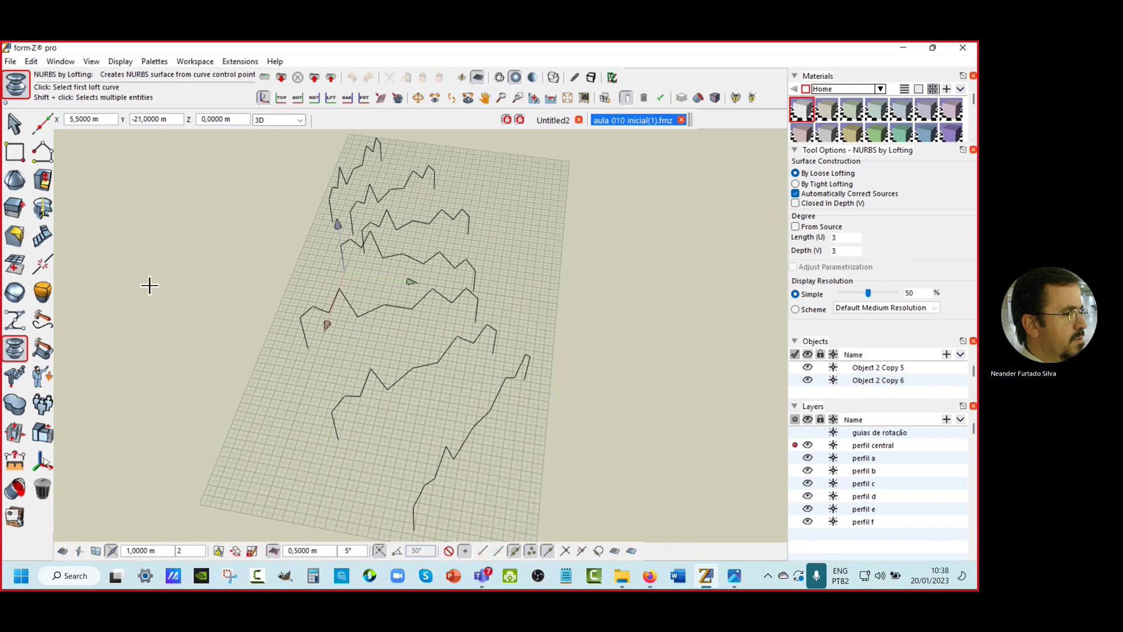
pyautogui.click(14, 348)
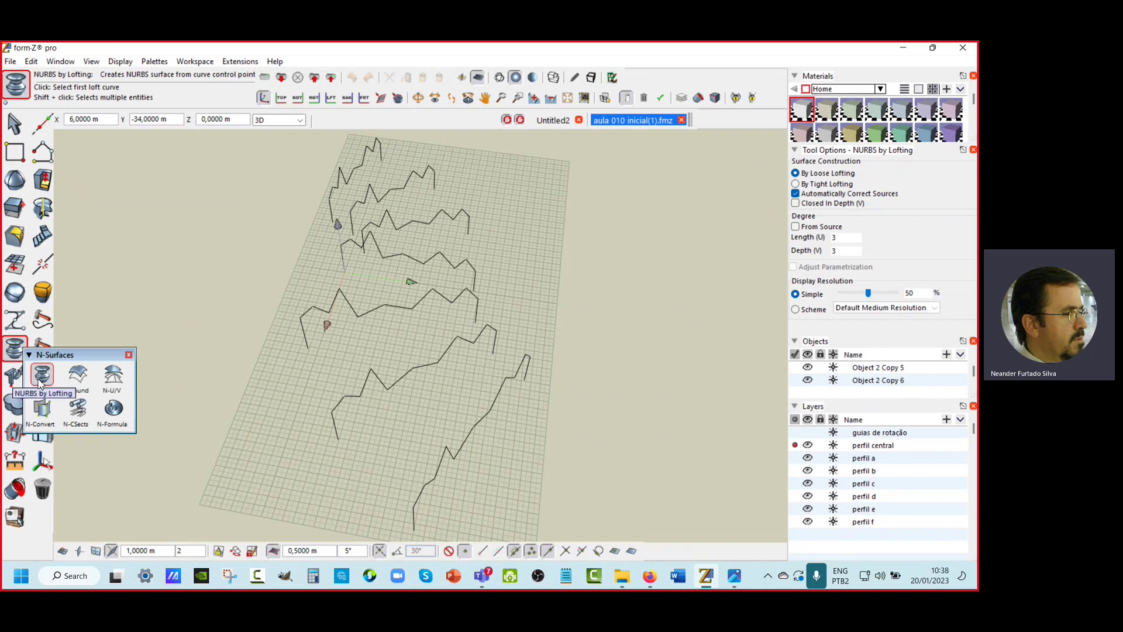
pyautogui.click(41, 381)
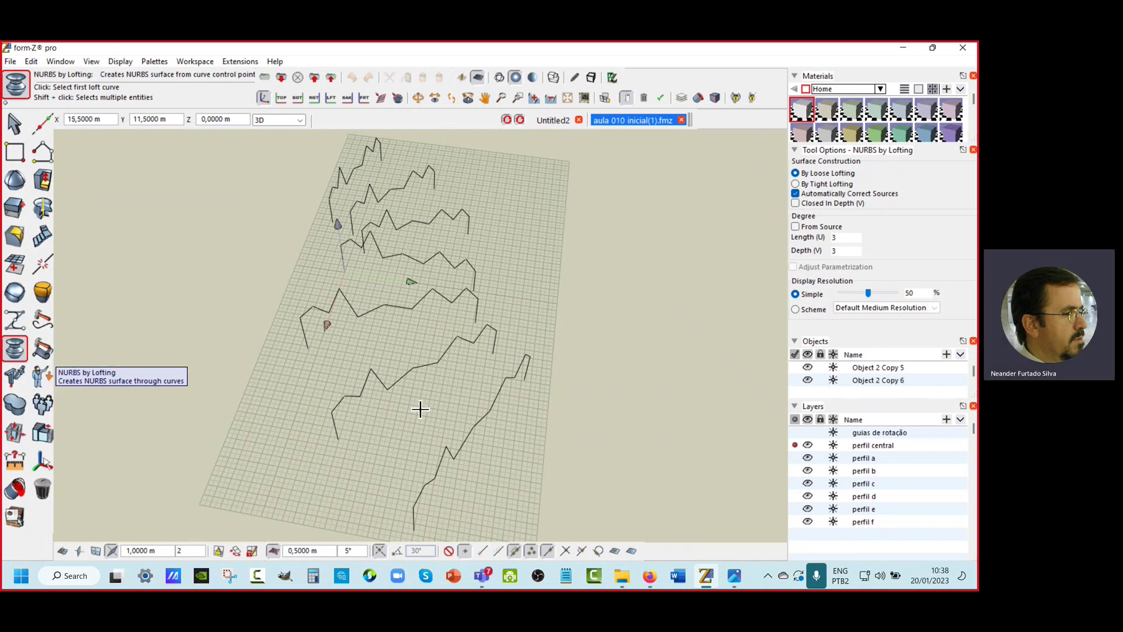
# Step: Loft the two outermost positive X profiles into a NURBS surface, and compare By Tight Lofting with By Loose Lofting
pyautogui.click(473, 438)
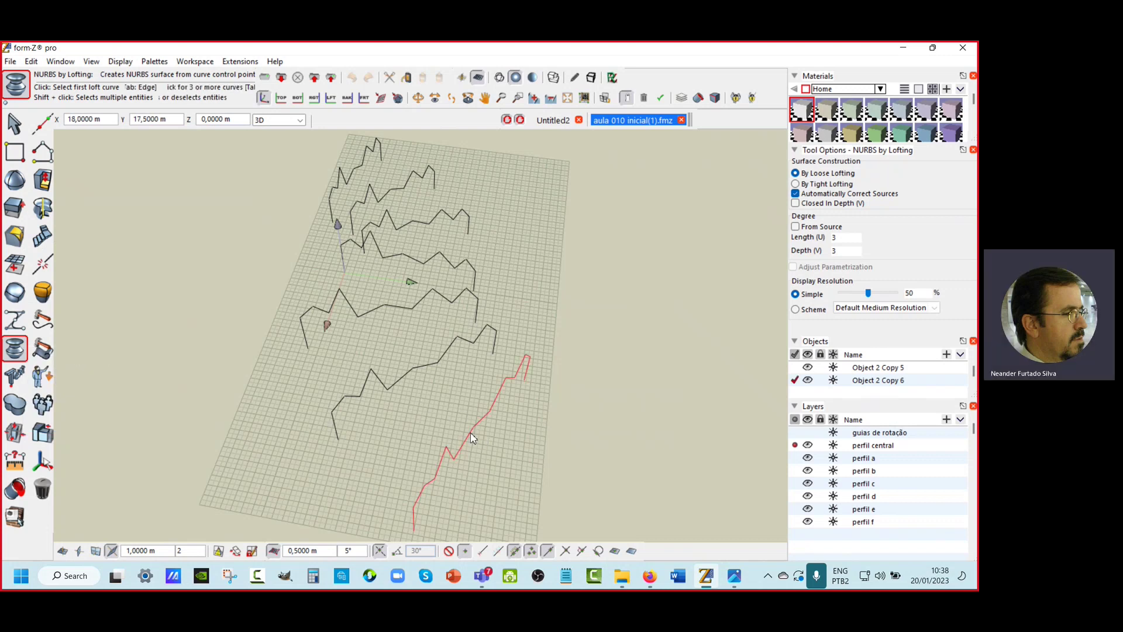
pyautogui.click(430, 369)
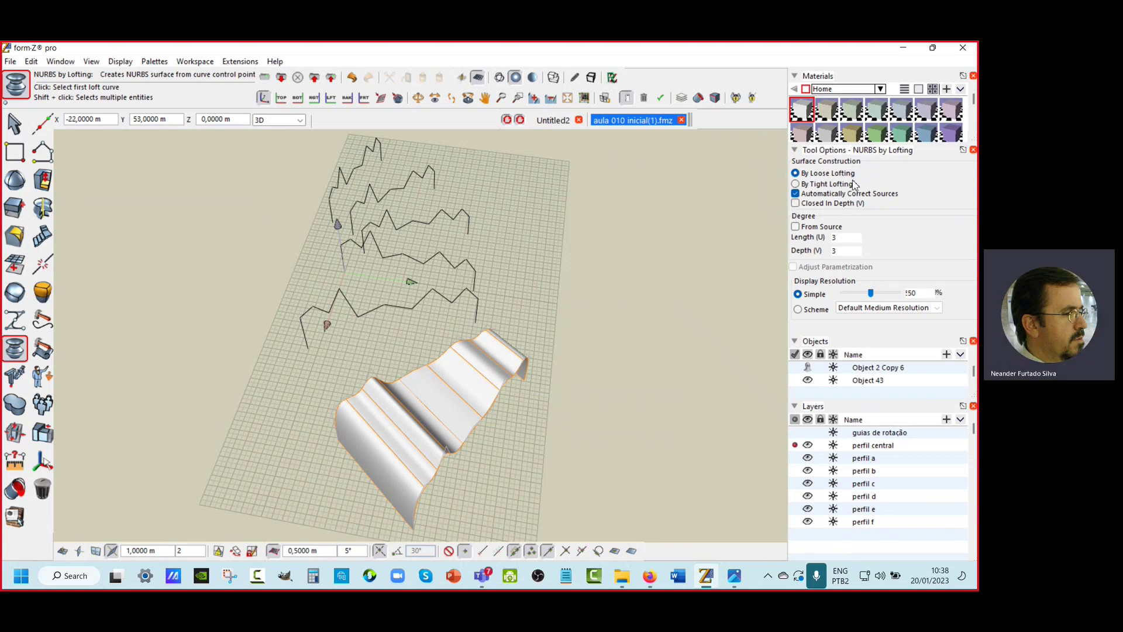
pyautogui.click(796, 185)
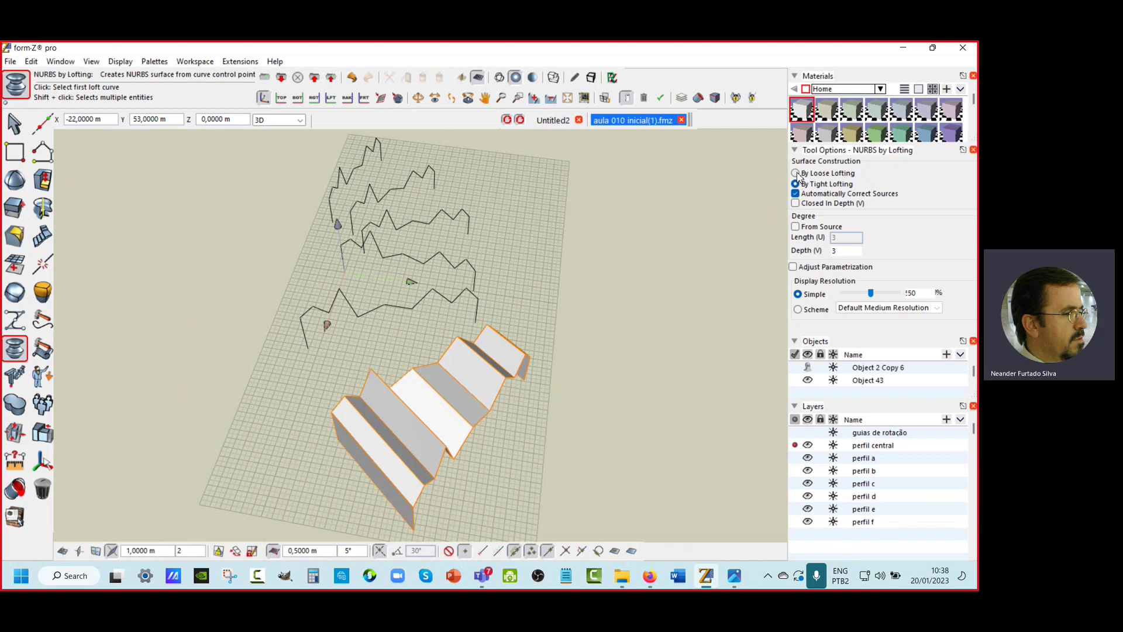
pyautogui.click(797, 174)
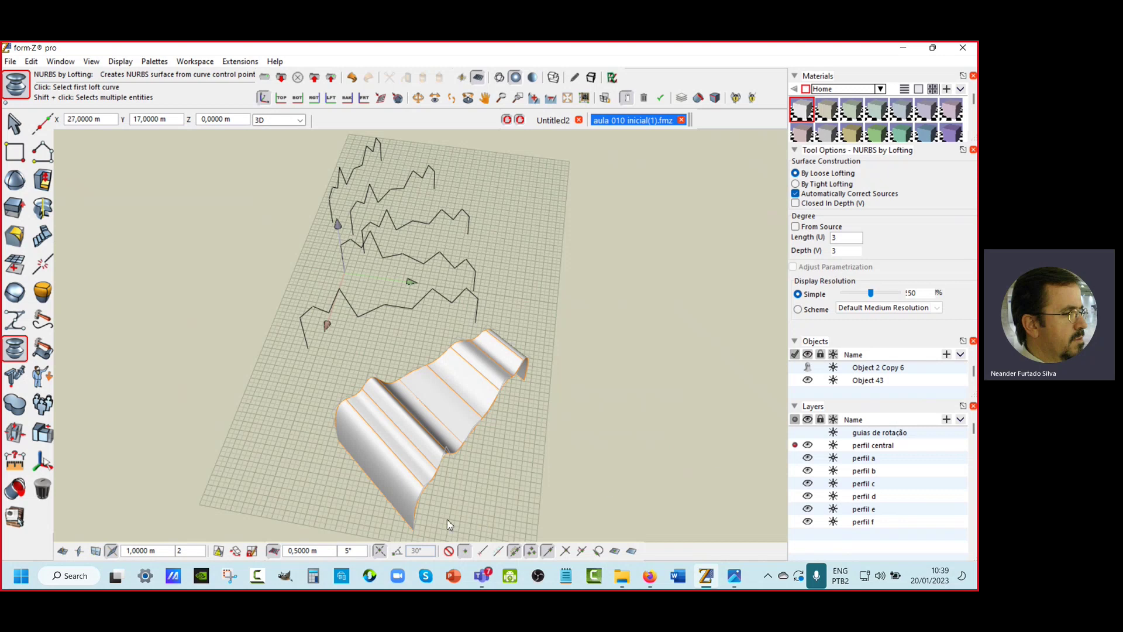
# Step: Examine how the loose loft follows its source profile, and set the surface construction to By Tight Lofting
pyautogui.scroll(4, 447, 521)
pyautogui.scroll(6, 439, 506)
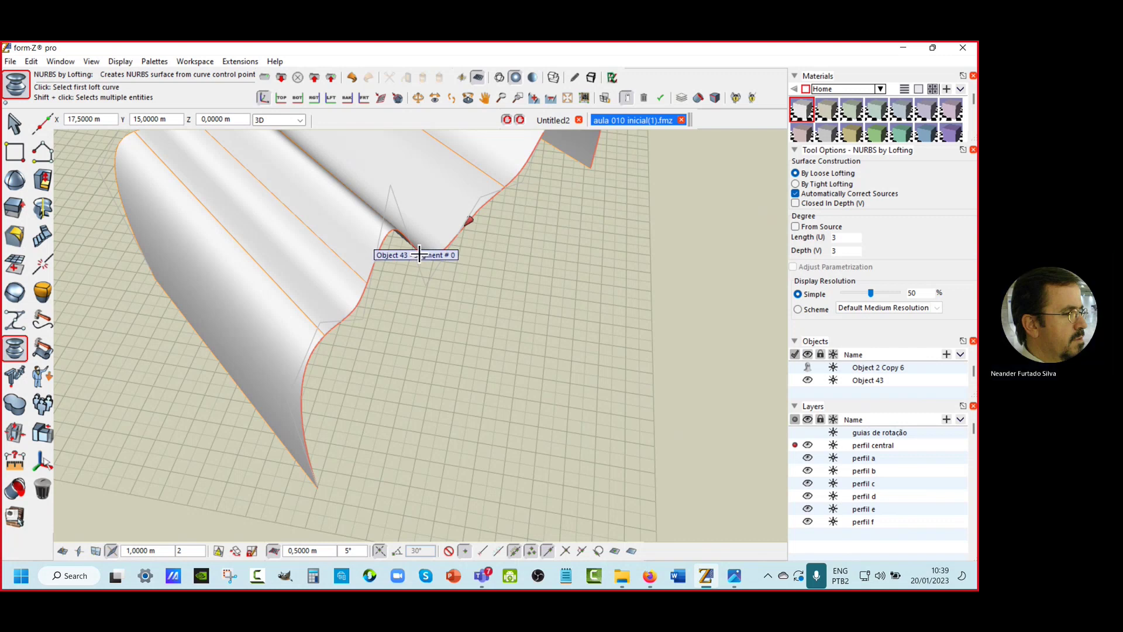
pyautogui.scroll(-5, 424, 317)
pyautogui.moveTo(424, 317); pyautogui.dragTo(401, 371, button='middle')
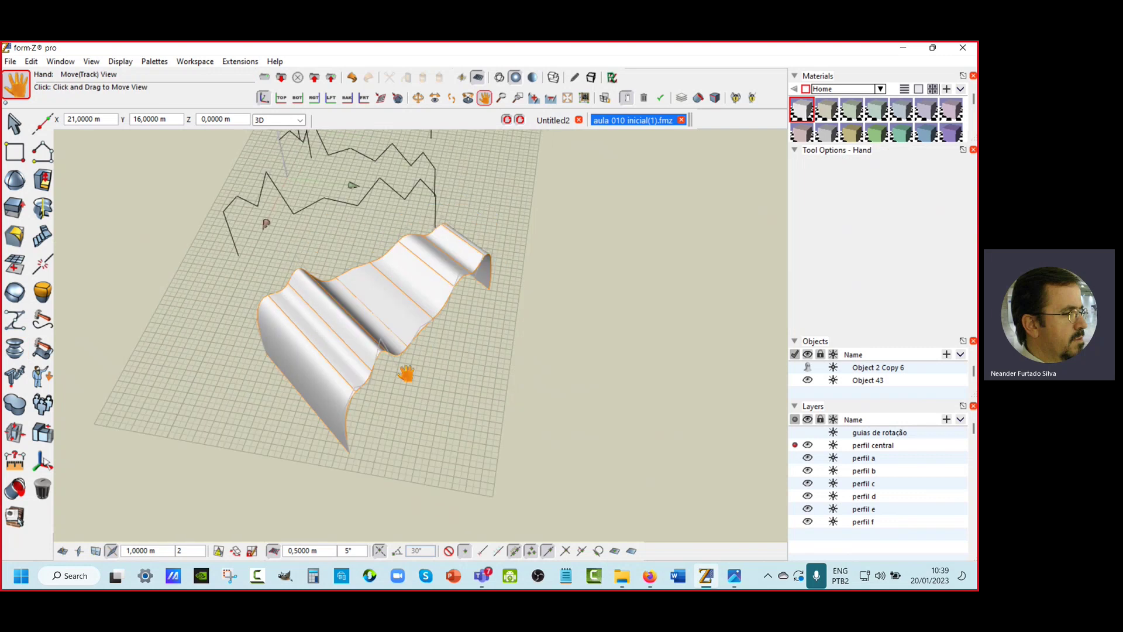
pyautogui.scroll(5, 409, 376)
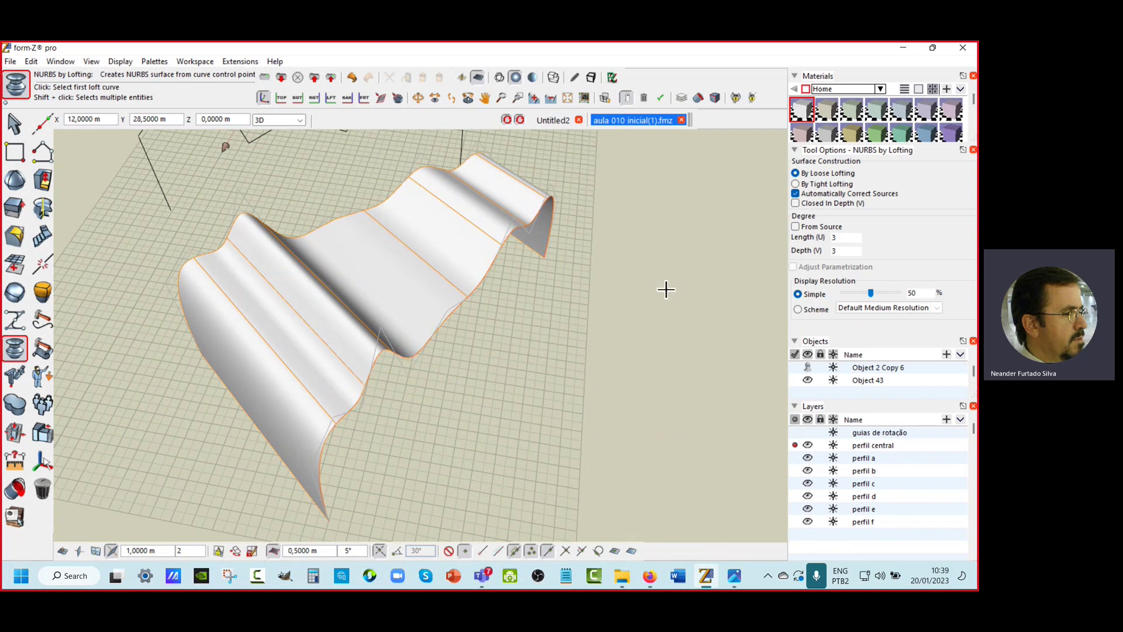
pyautogui.click(796, 184)
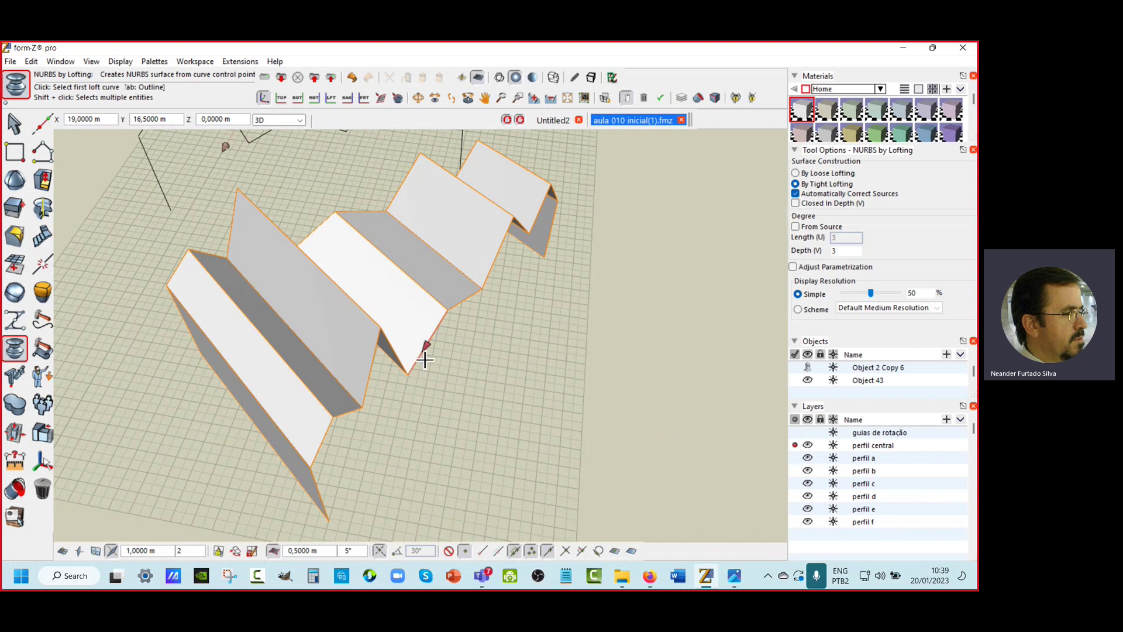
# Step: Undo the two-profile loft
pyautogui.scroll(-3, 422, 354)
pyautogui.moveTo(421, 351); pyautogui.dragTo(509, 363, button='middle')
pyautogui.hotkey('ctrl', 'z')
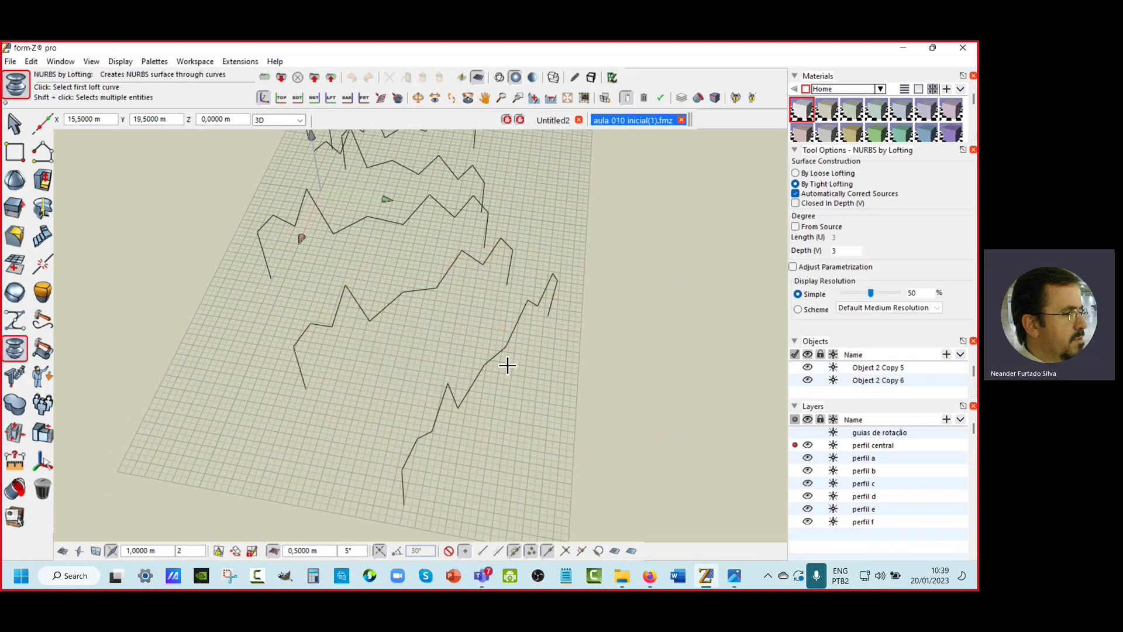
pyautogui.scroll(-3, 507, 366)
pyautogui.moveTo(507, 365); pyautogui.dragTo(503, 372, button='middle')
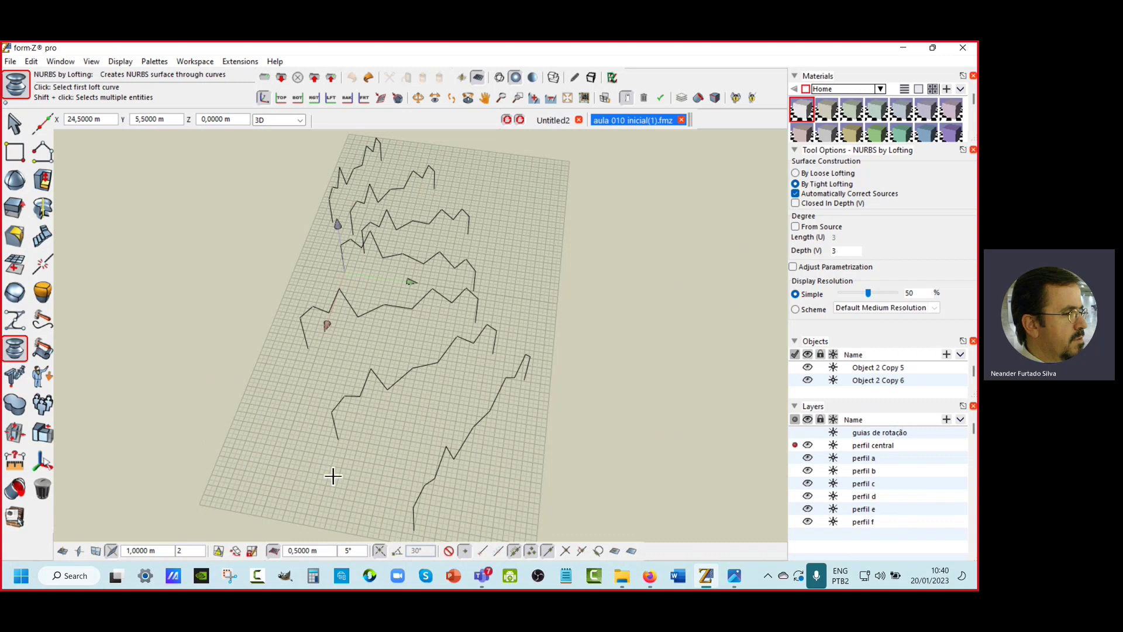
# Step: Loft all seven profiles in order, from the outermost positive X to the outermost negative X, into one tight NURBS surface
pyautogui.click(469, 440)
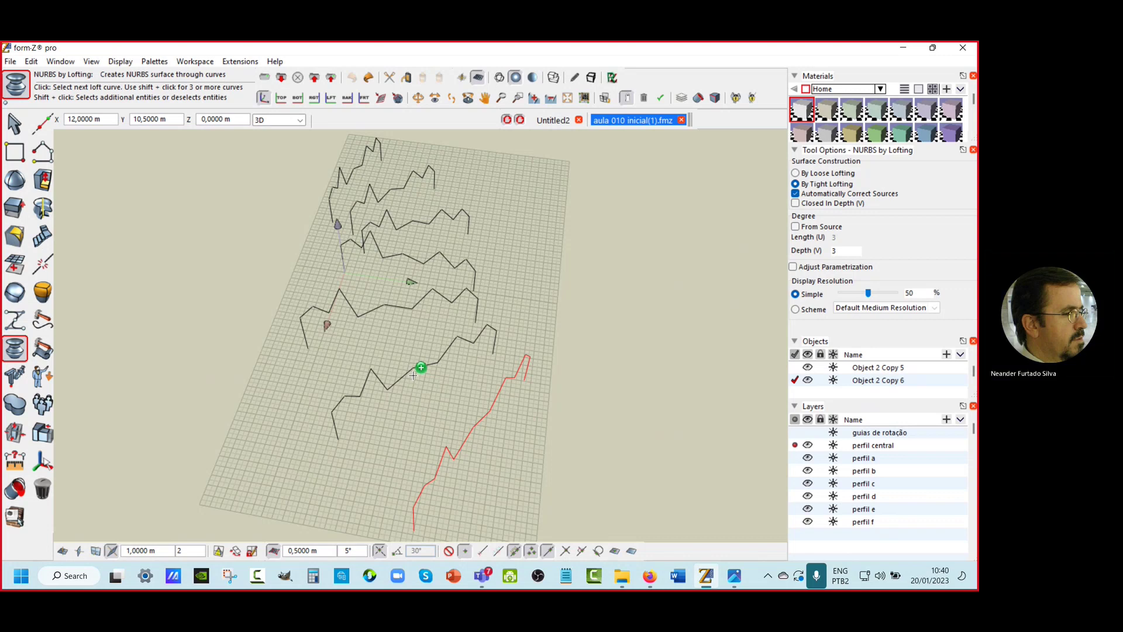
pyautogui.click(412, 370)
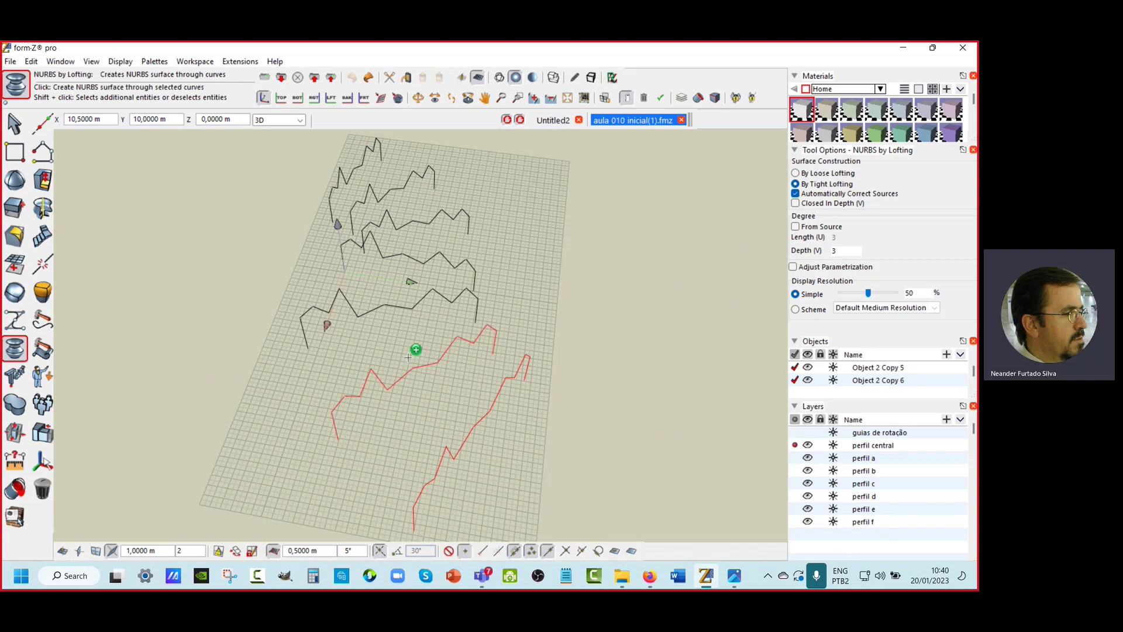
pyautogui.click(395, 308)
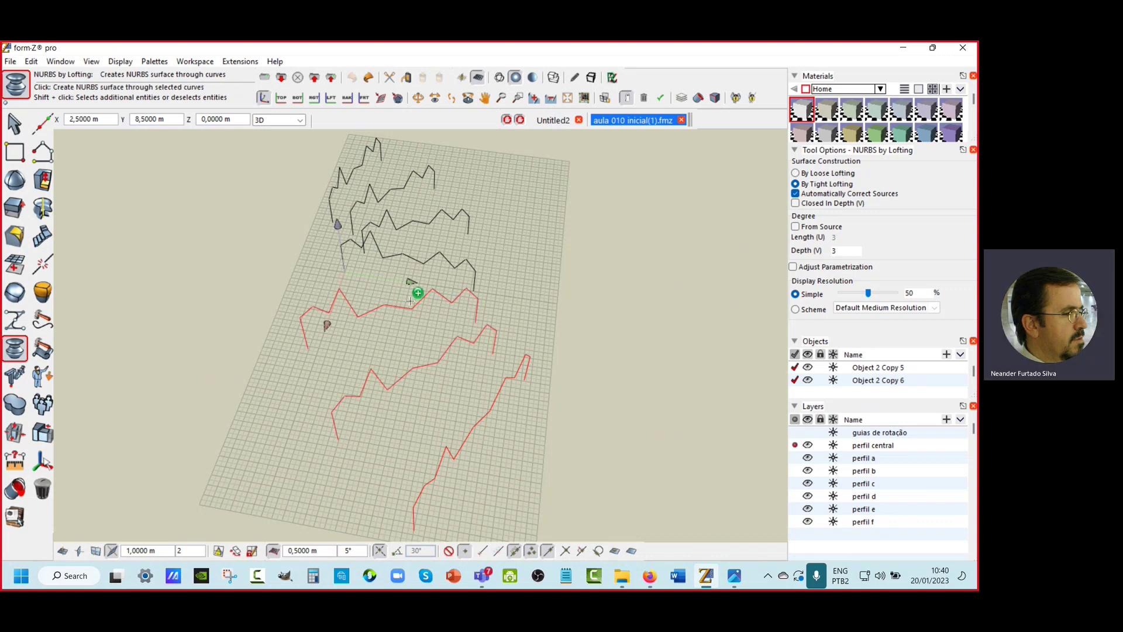
pyautogui.click(406, 256)
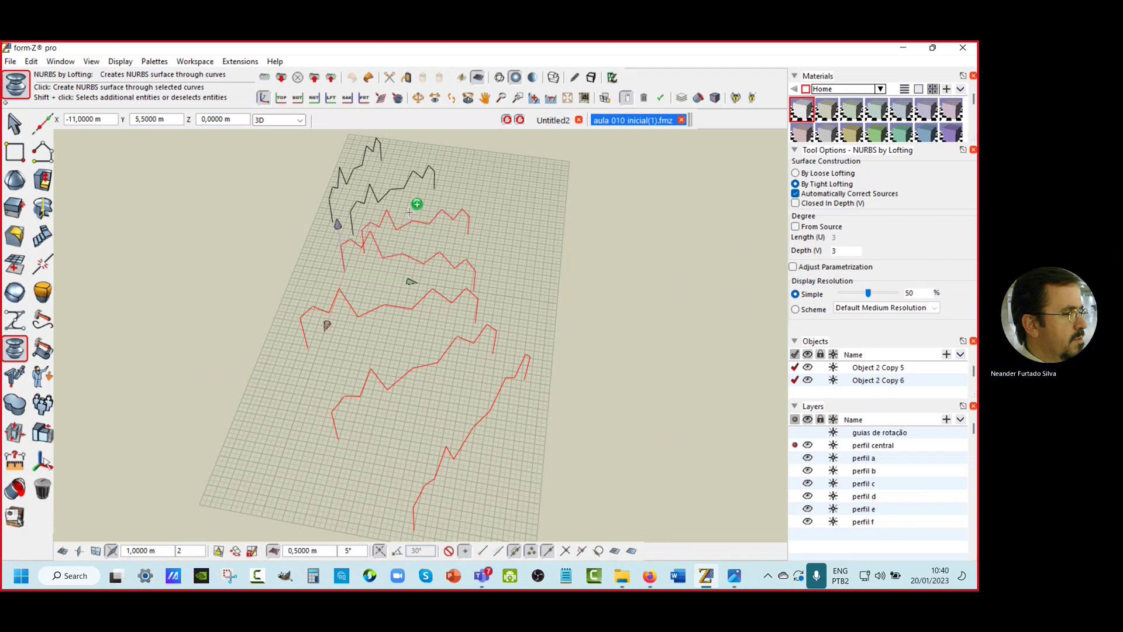
pyautogui.click(397, 191)
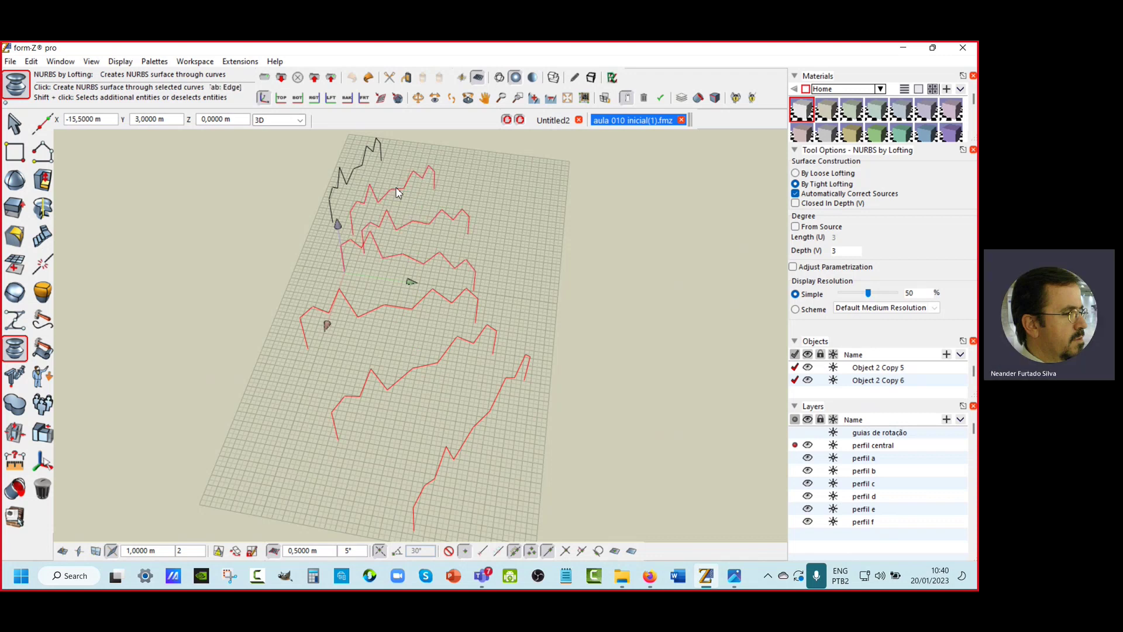
pyautogui.click(361, 167)
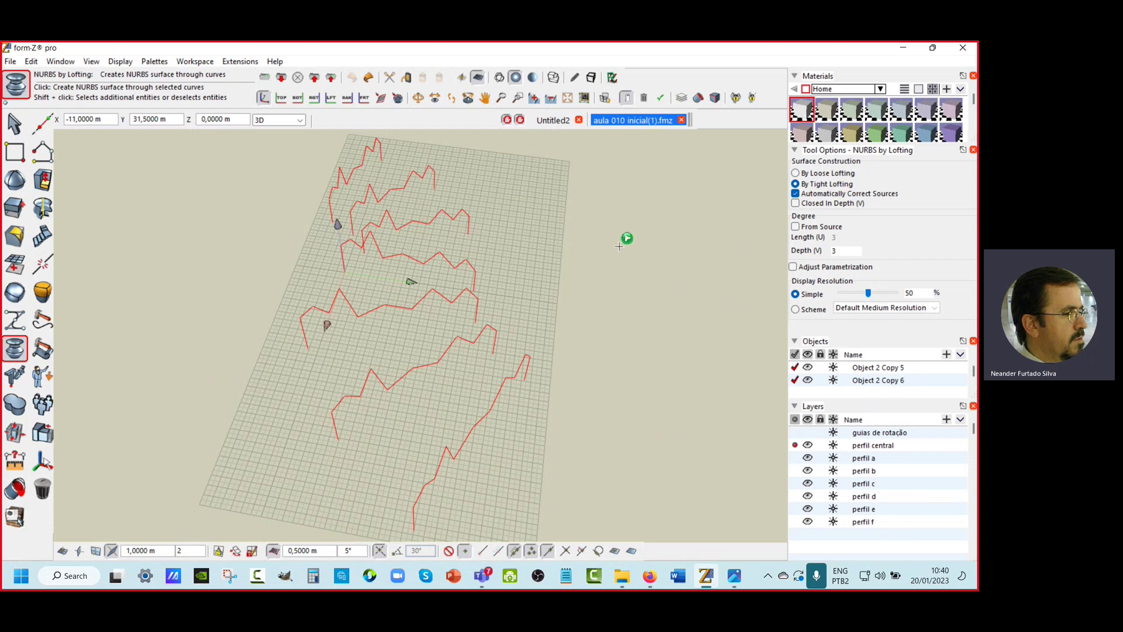
pyautogui.click(637, 289)
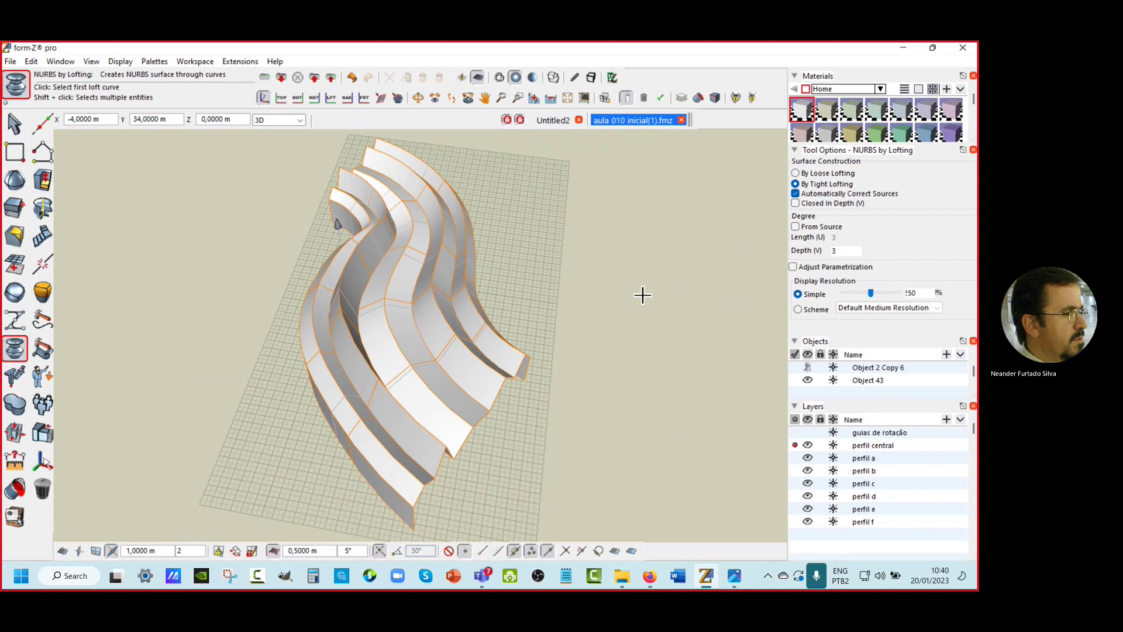
# Step: Compare the seven-profile surface with By Loose Lofting, and return it to By Tight Lofting
pyautogui.click(795, 173)
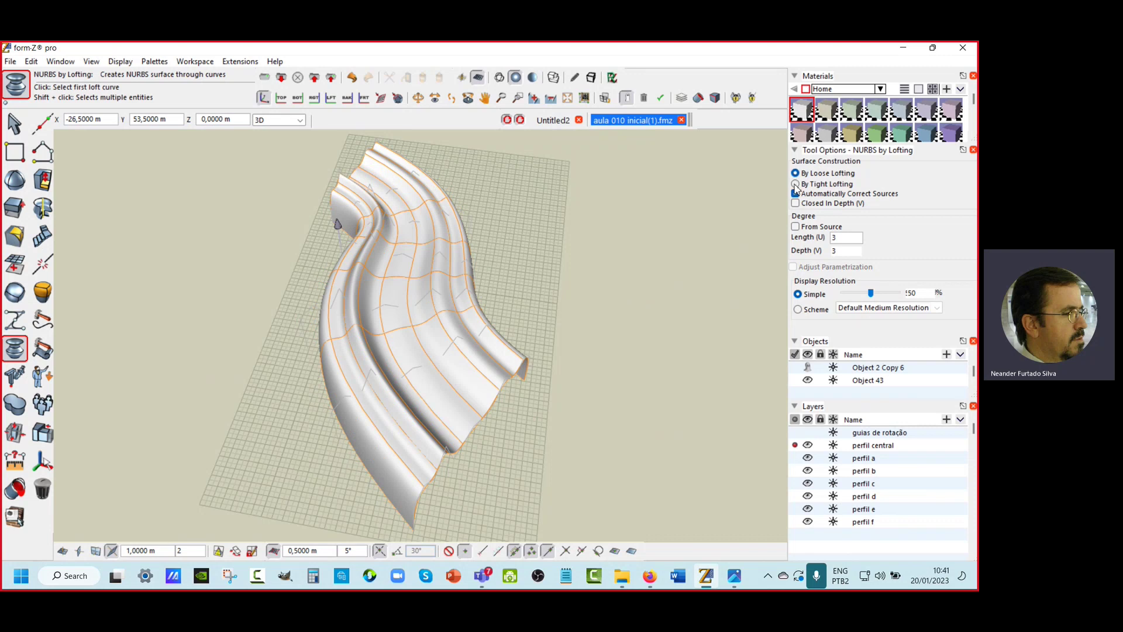
pyautogui.click(796, 185)
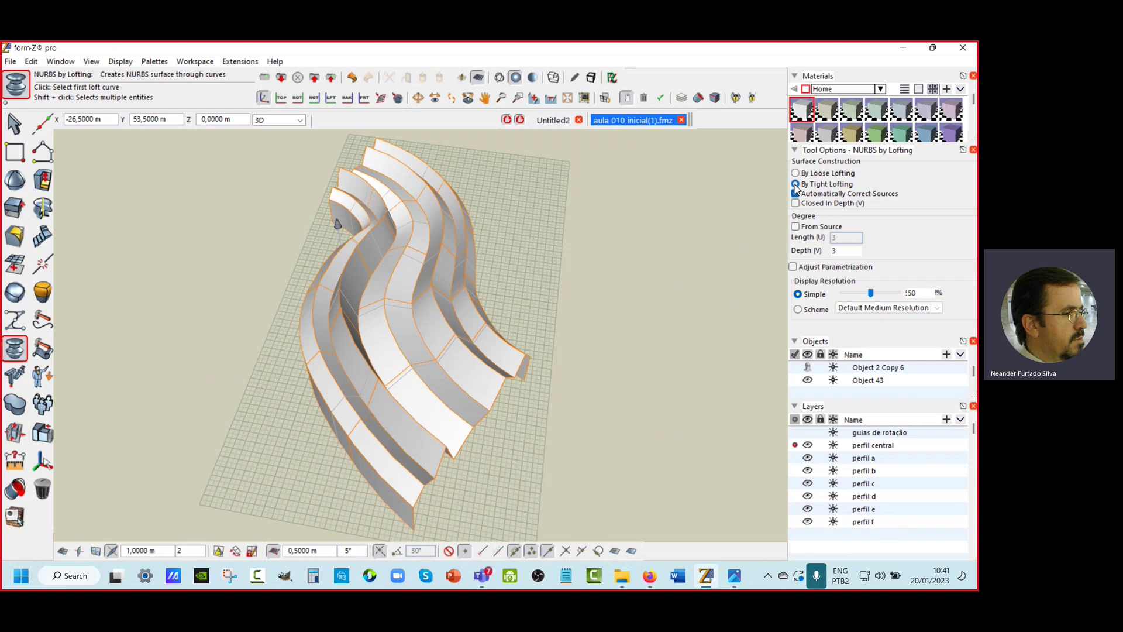
pyautogui.click(795, 185)
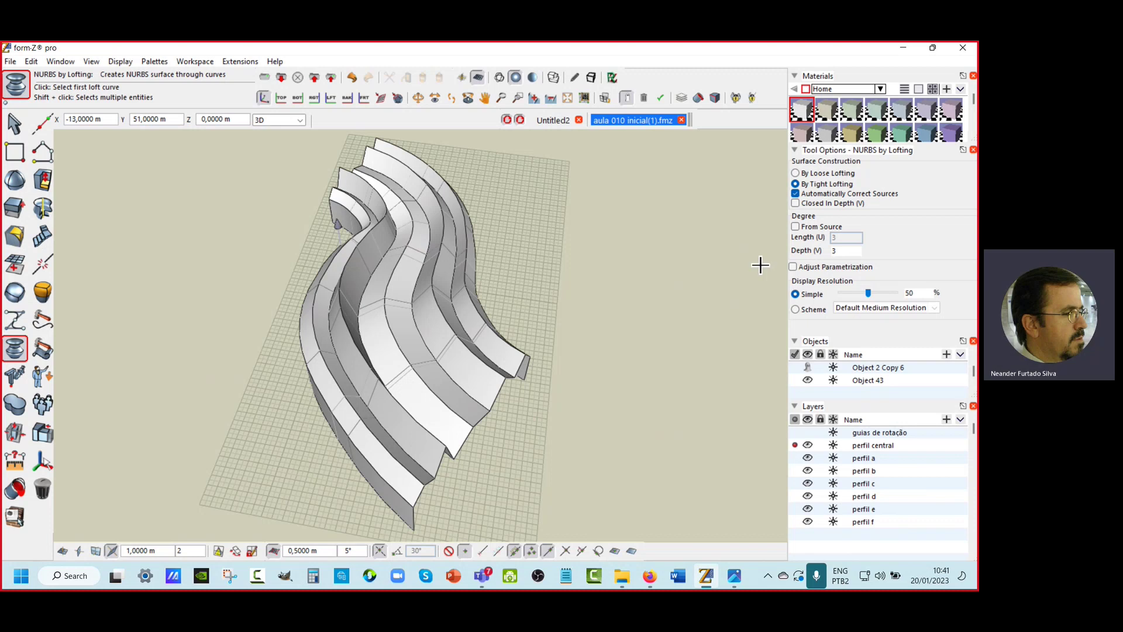
# Step: Enlarge the layer list and add three new layers below perfil f
pyautogui.scroll(-2, 745, 282)
pyautogui.scroll(1, 747, 282)
pyautogui.moveTo(747, 281)
pyautogui.mouseDown(button='middle')
pyautogui.moveTo(722, 265)
pyautogui.moveTo(738, 275)
pyautogui.mouseUp(button='middle')
pyautogui.scroll(-5, 882, 428)
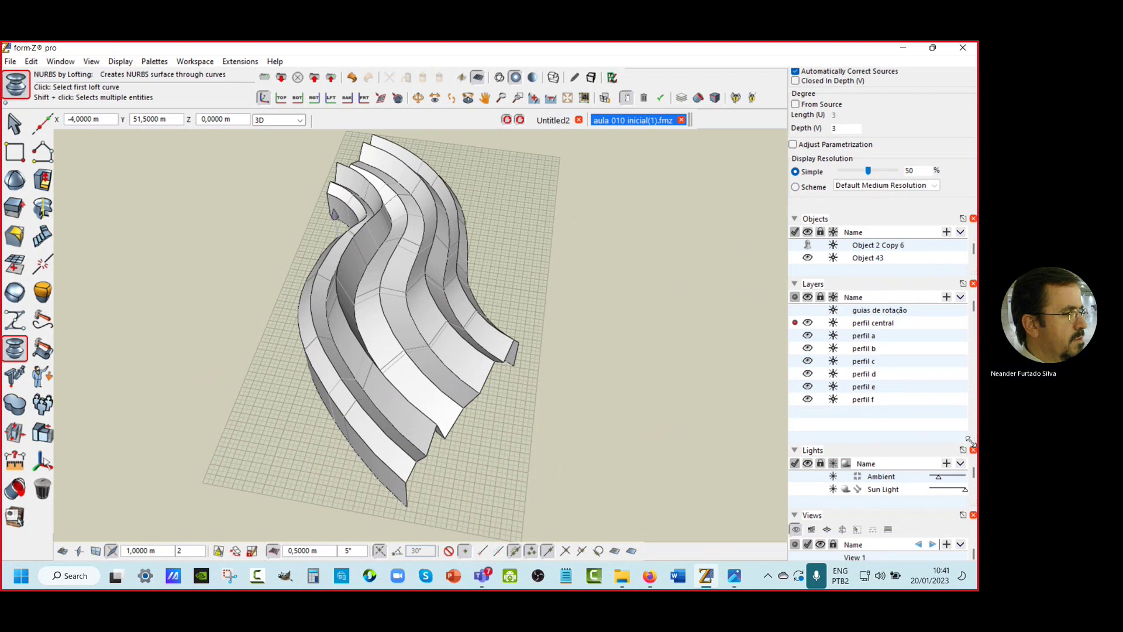
pyautogui.moveTo(970, 445); pyautogui.dragTo(971, 469)
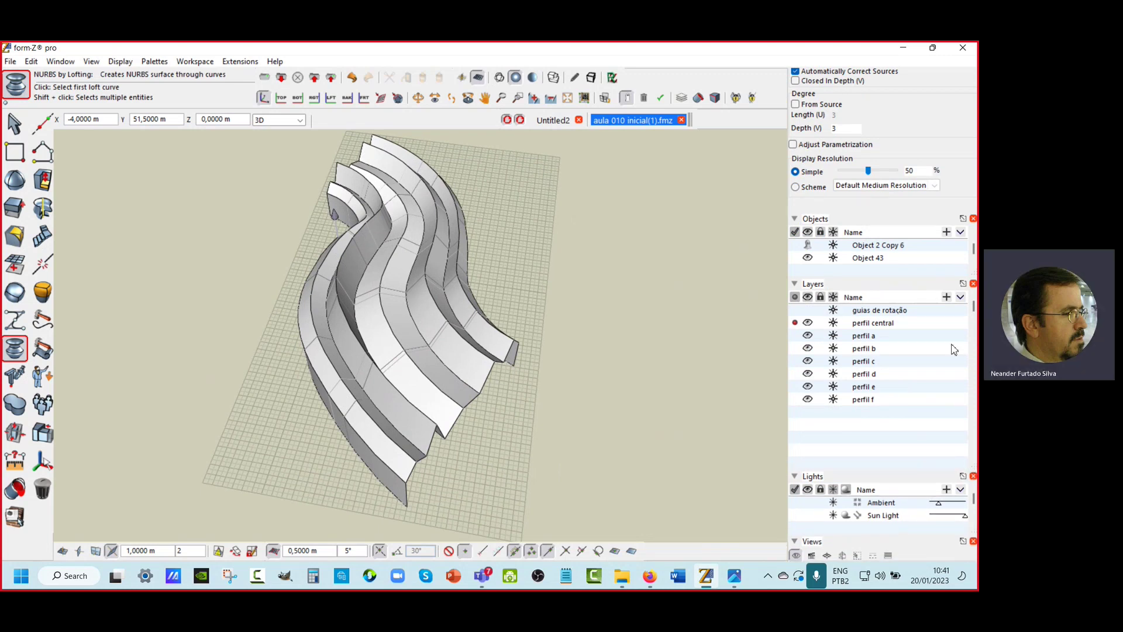
pyautogui.click(947, 297)
pyautogui.click(947, 298)
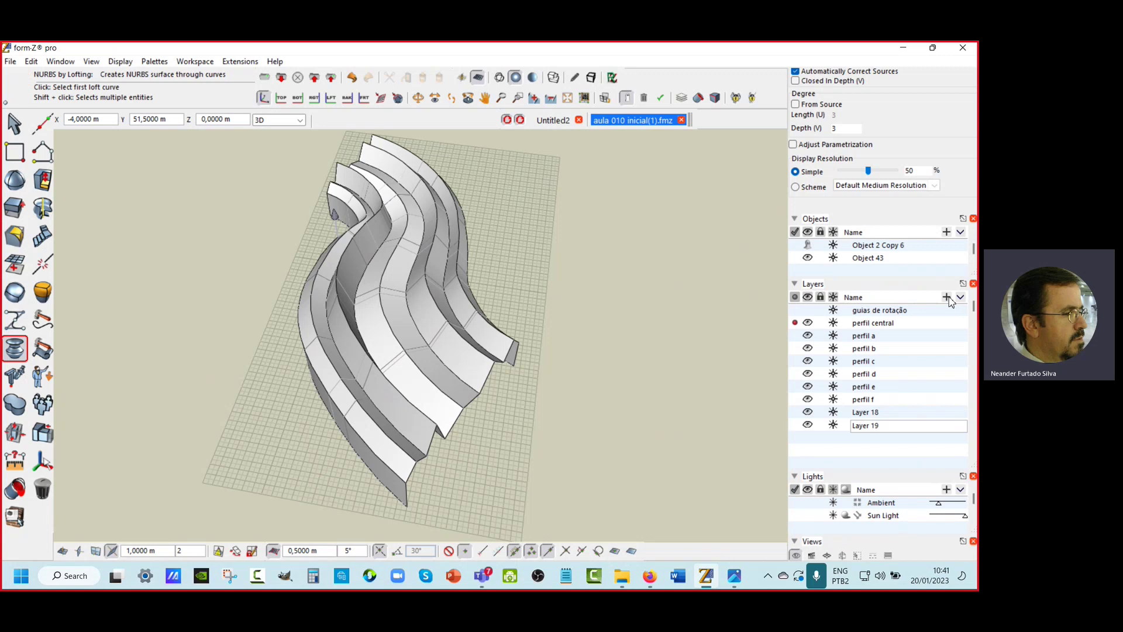
pyautogui.click(947, 297)
# Step: Rename the first new layer "curva sem espessura" and the second new layer "curva"
pyautogui.doubleClick(874, 413)
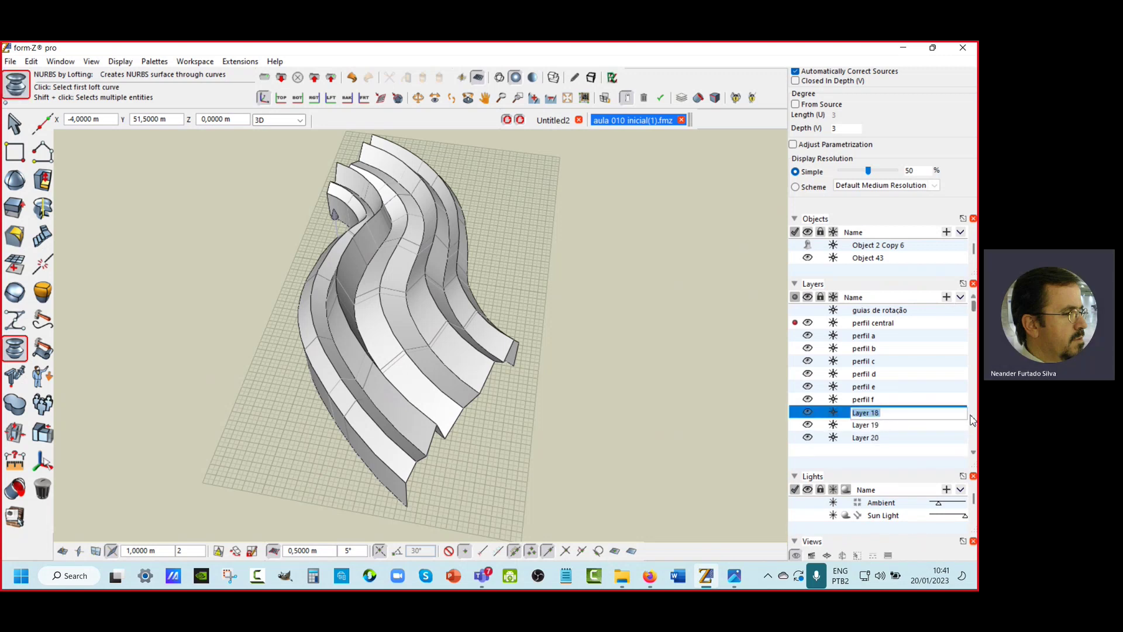
pyautogui.write('curva sem espessura')
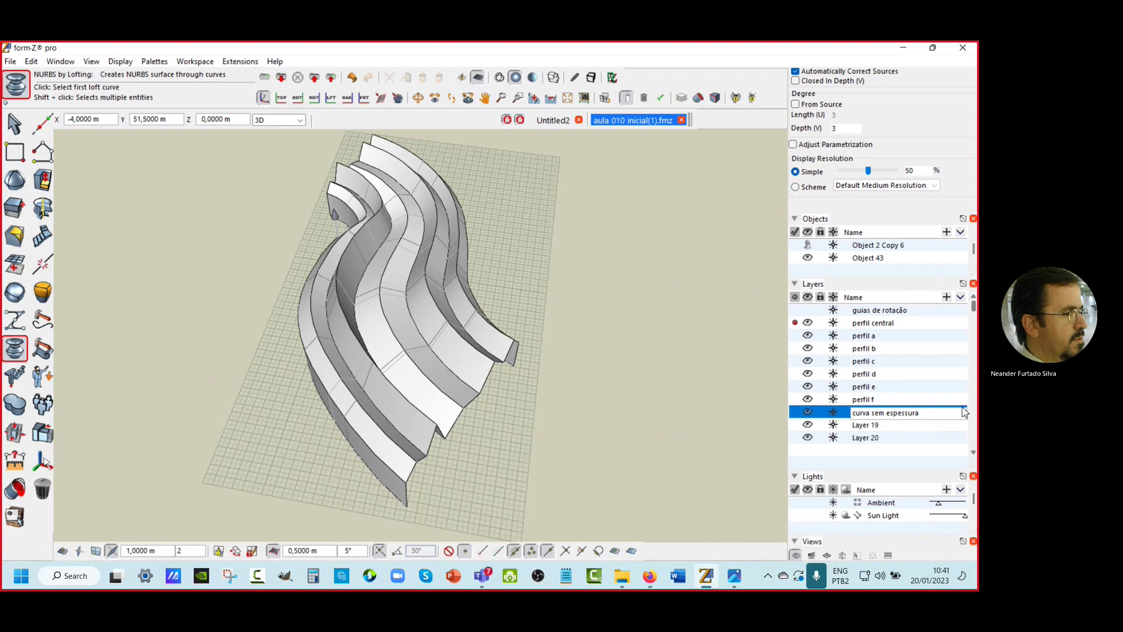
pyautogui.click(886, 426)
pyautogui.click(886, 430)
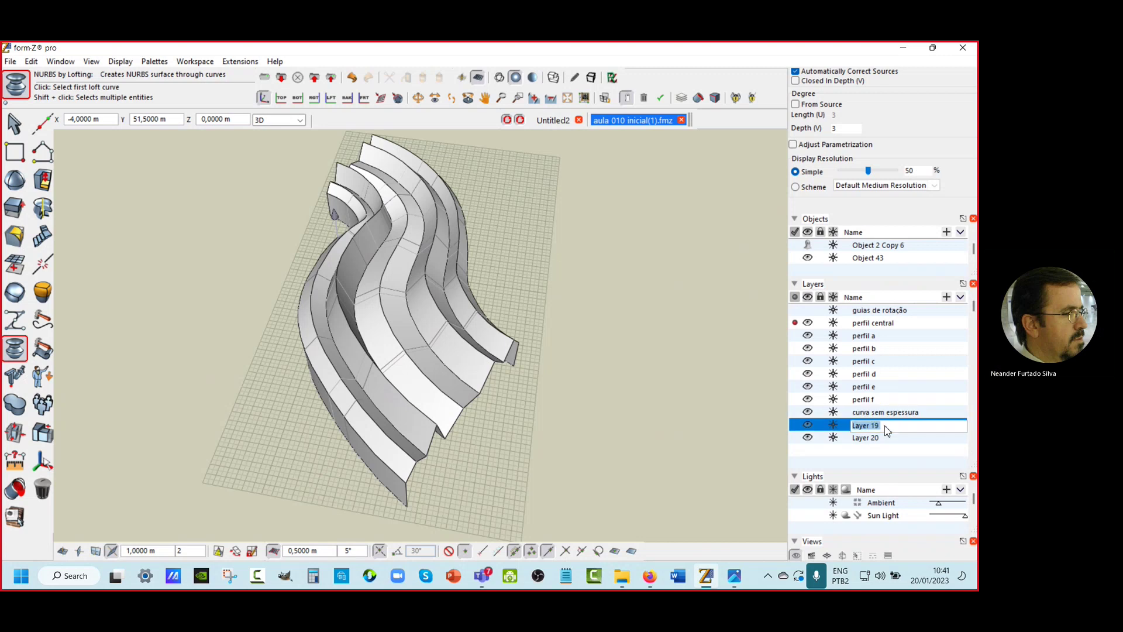
pyautogui.write('curvas')
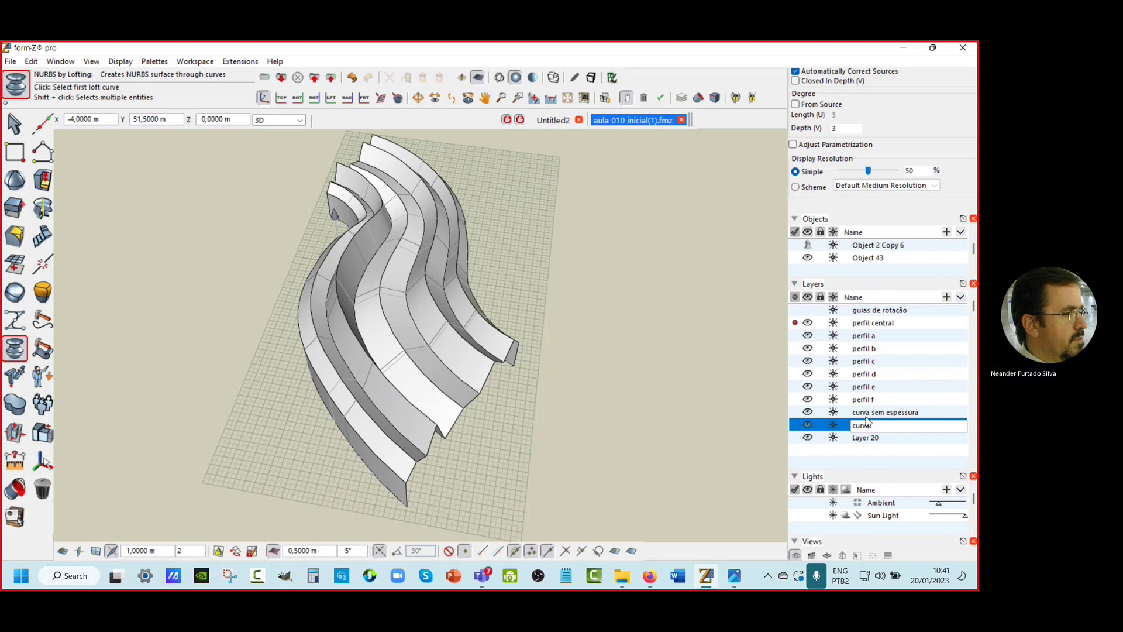
# Step: Rename the layer "curva sem espessura" as "casca sem espessura" and the layer "curva" as "casca com espessura"
pyautogui.click(867, 416)
pyautogui.click(869, 418)
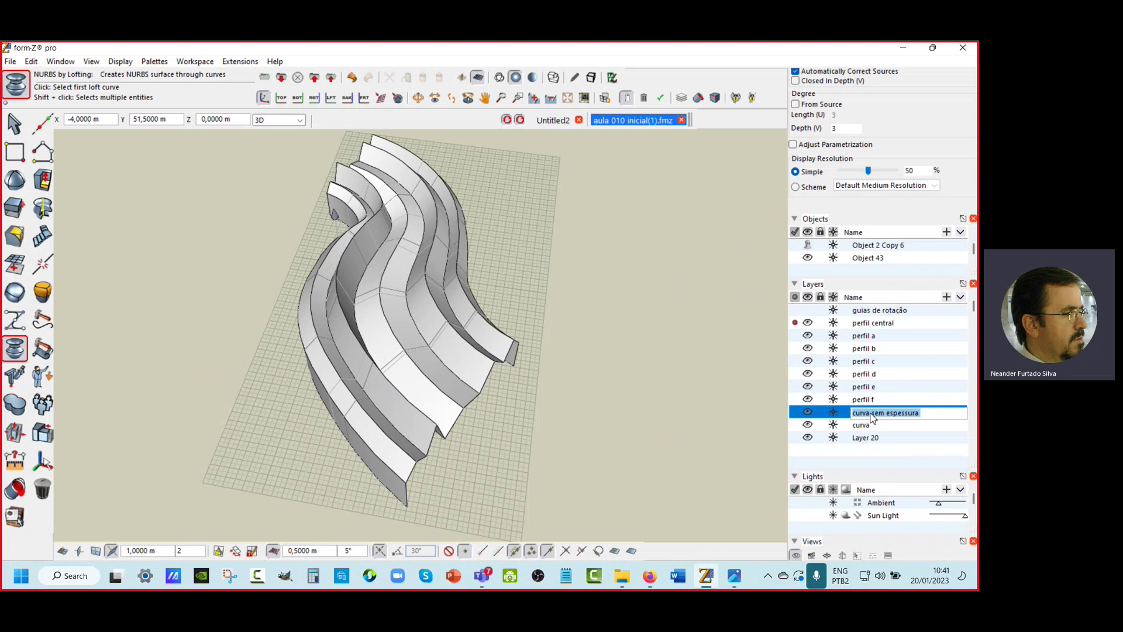
pyautogui.click(872, 413)
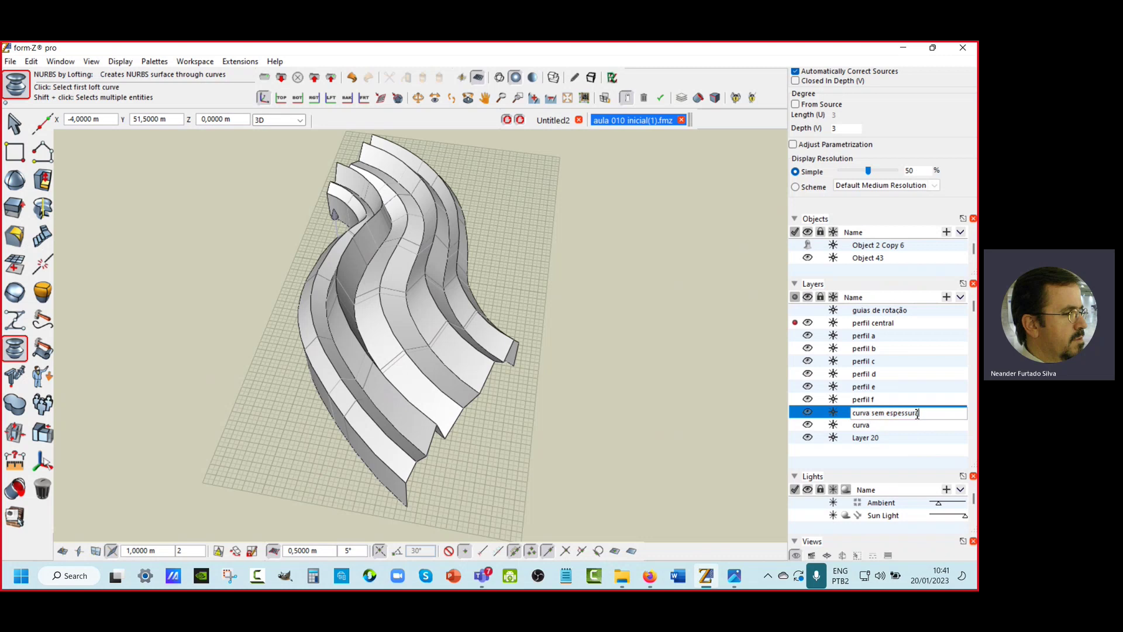
pyautogui.moveTo(919, 413); pyautogui.dragTo(844, 413)
pyautogui.write('casca sem espessura')
pyautogui.click(858, 427)
pyautogui.doubleClick(859, 427)
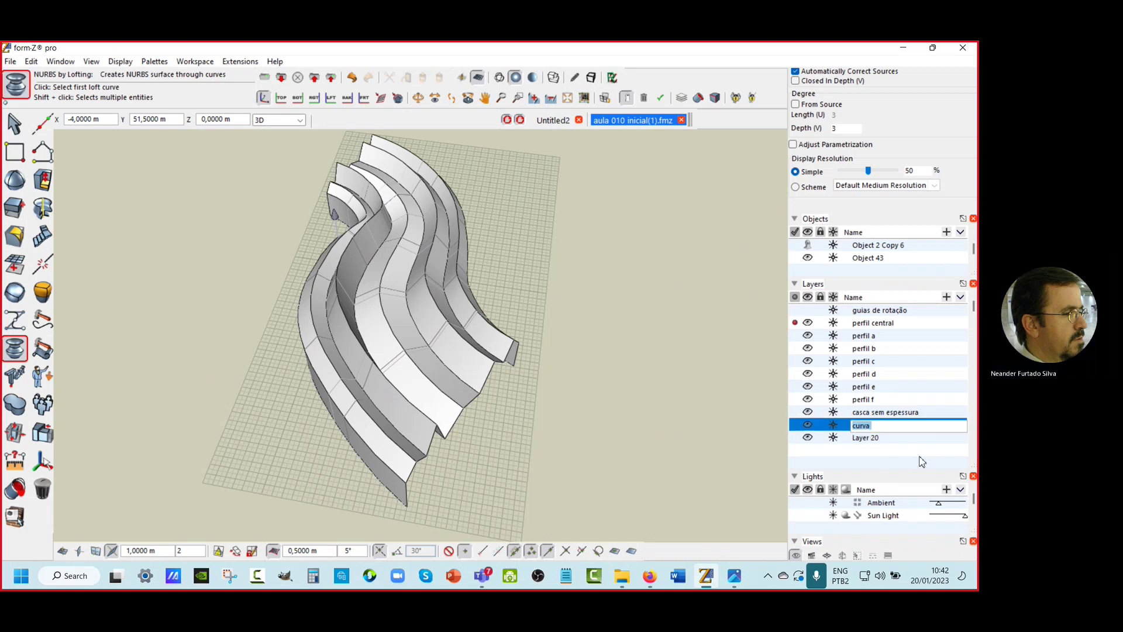
pyautogui.write('casca')
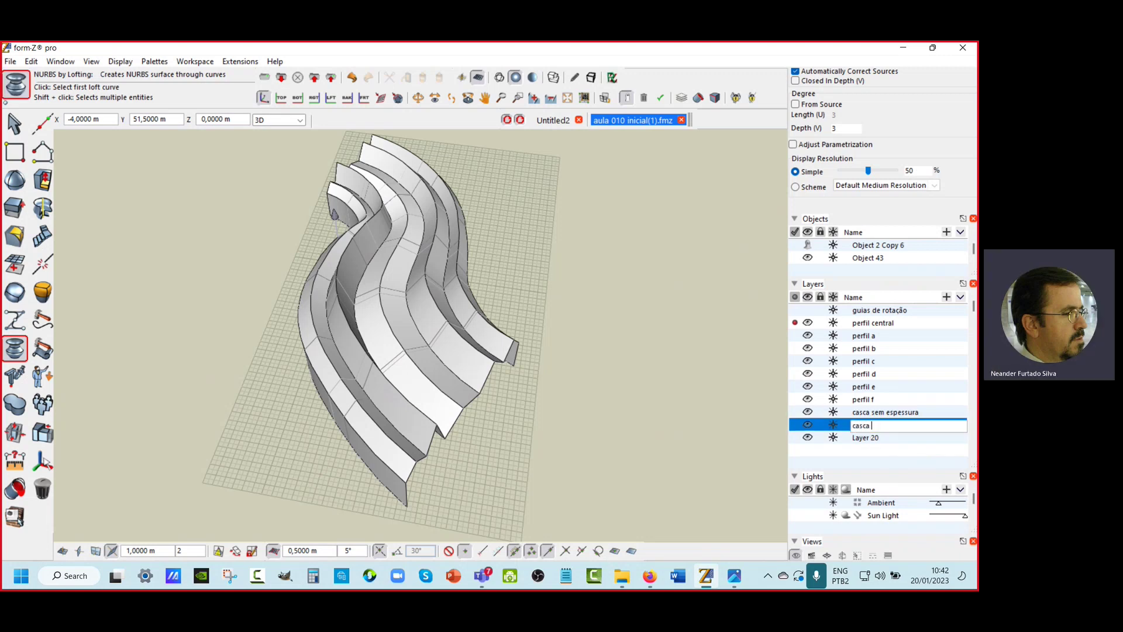
pyautogui.write(' com espessura')
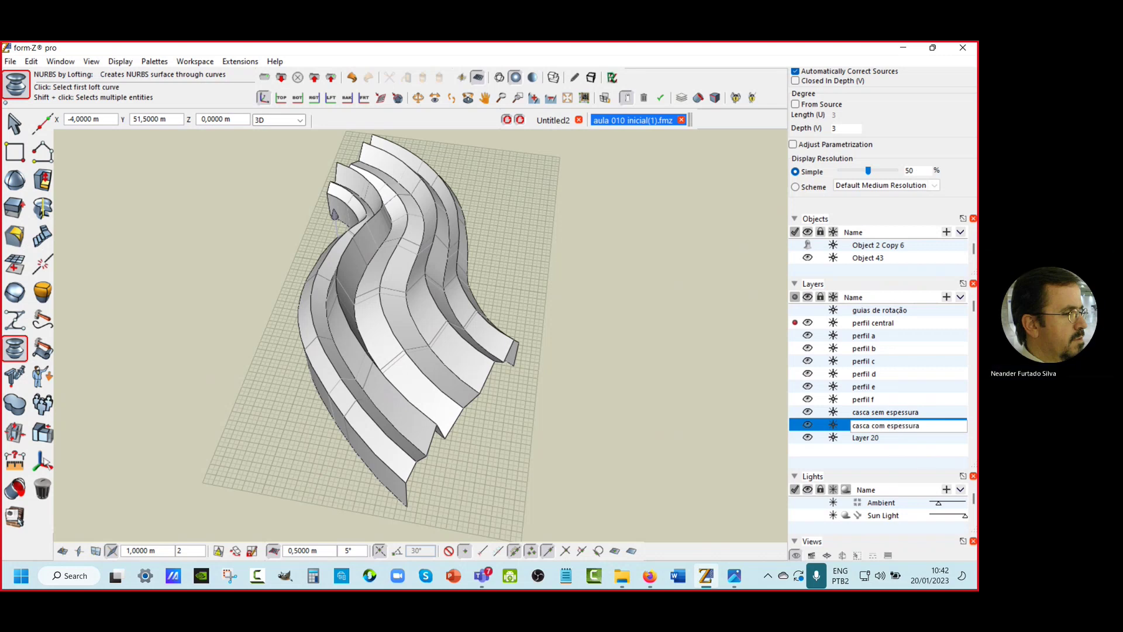
# Step: Rename the last new layer, Layer 20, as "terreno"
pyautogui.click(871, 440)
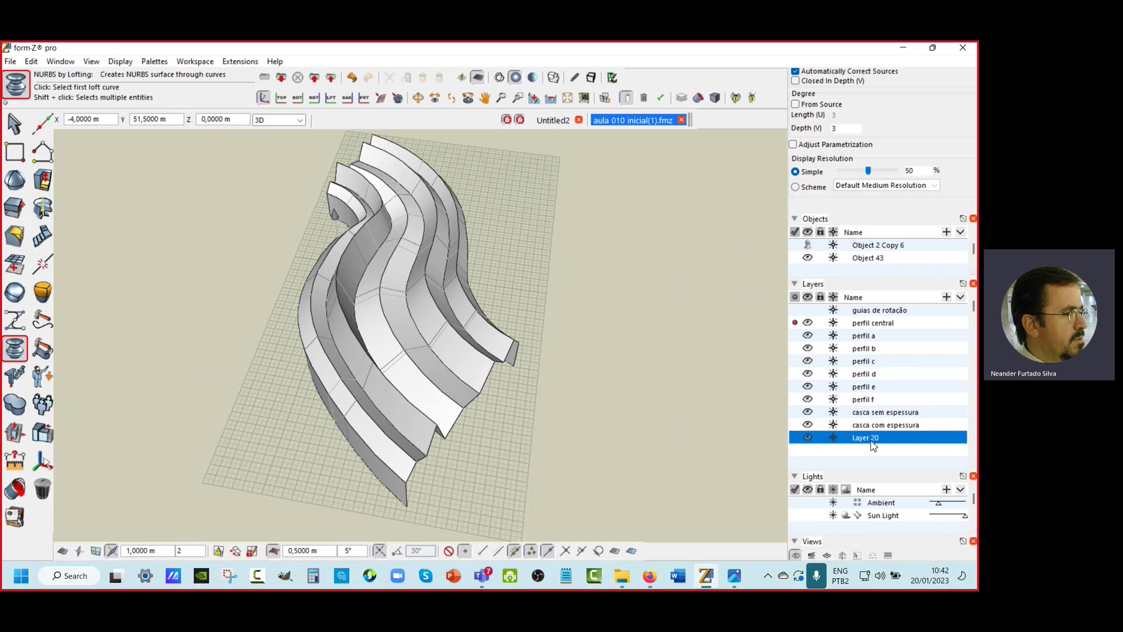
pyautogui.click(872, 443)
pyautogui.write('ter')
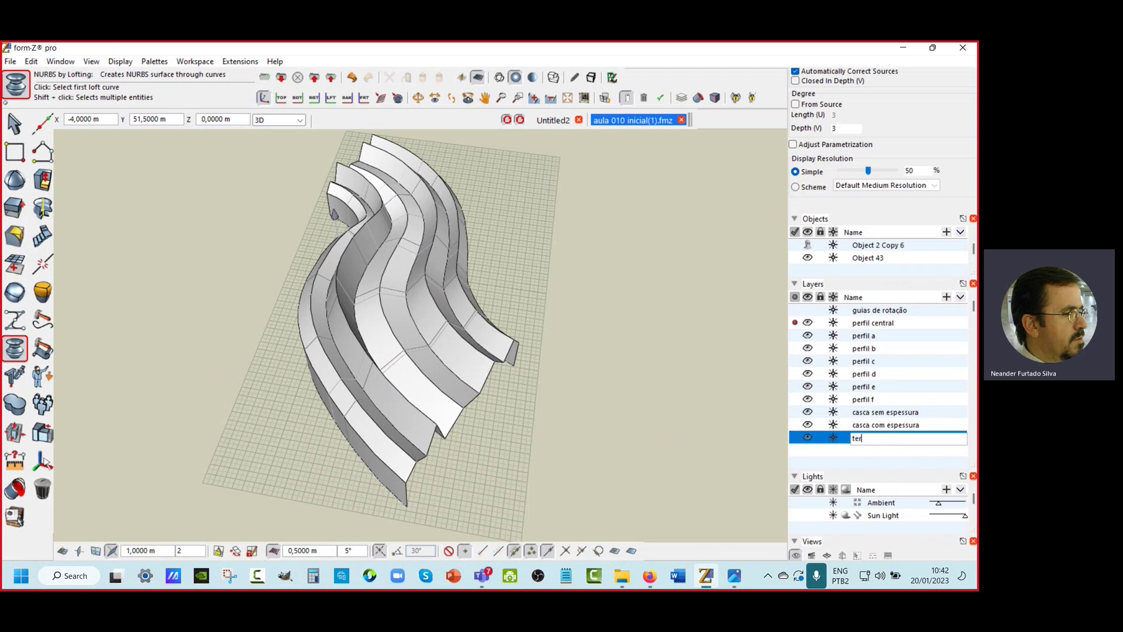
pyautogui.write('reno')
pyautogui.click(875, 454)
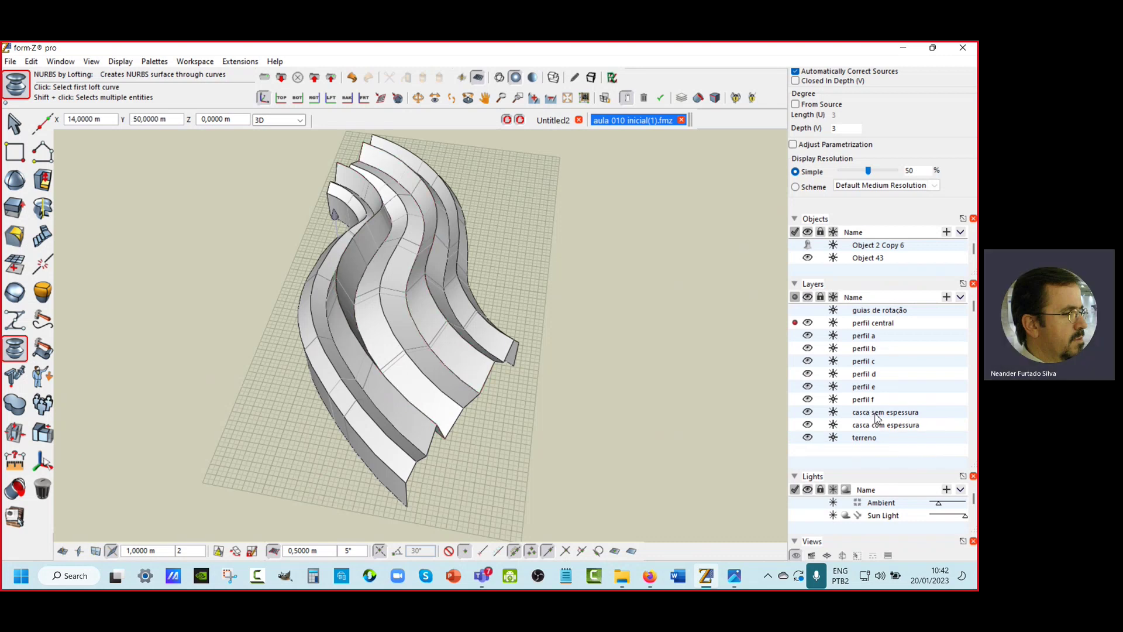
# Step: Move the lofted surface onto the casca sem espessura layer, checking it by layer visibility, and make terreno the active layer
pyautogui.moveTo(876, 416); pyautogui.dragTo(399, 364)
pyautogui.click(808, 412)
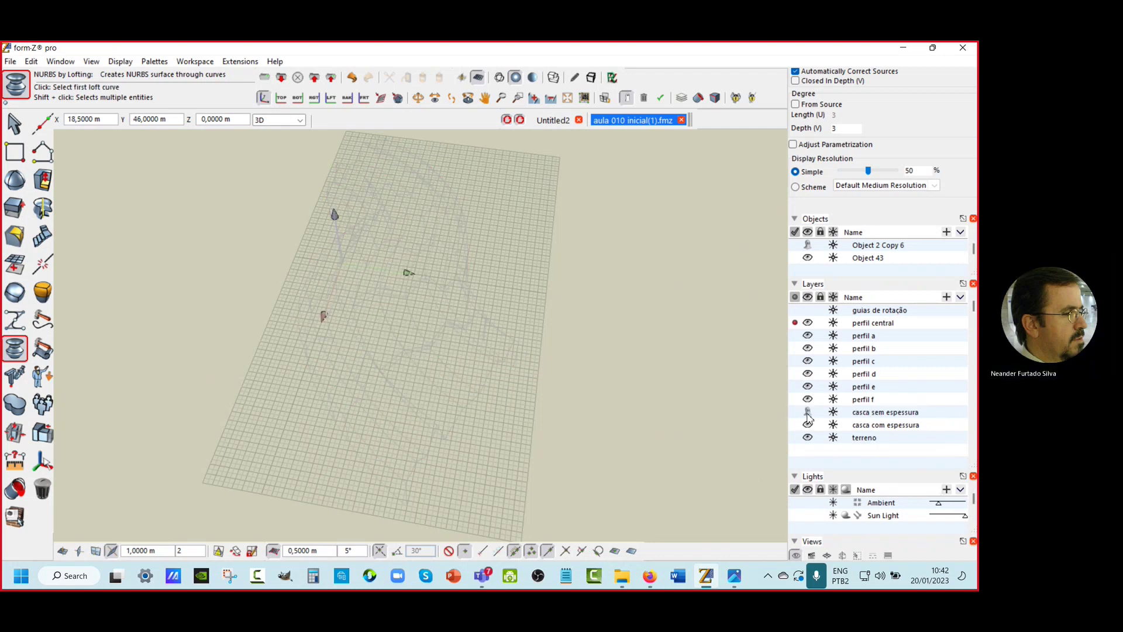
pyautogui.click(808, 413)
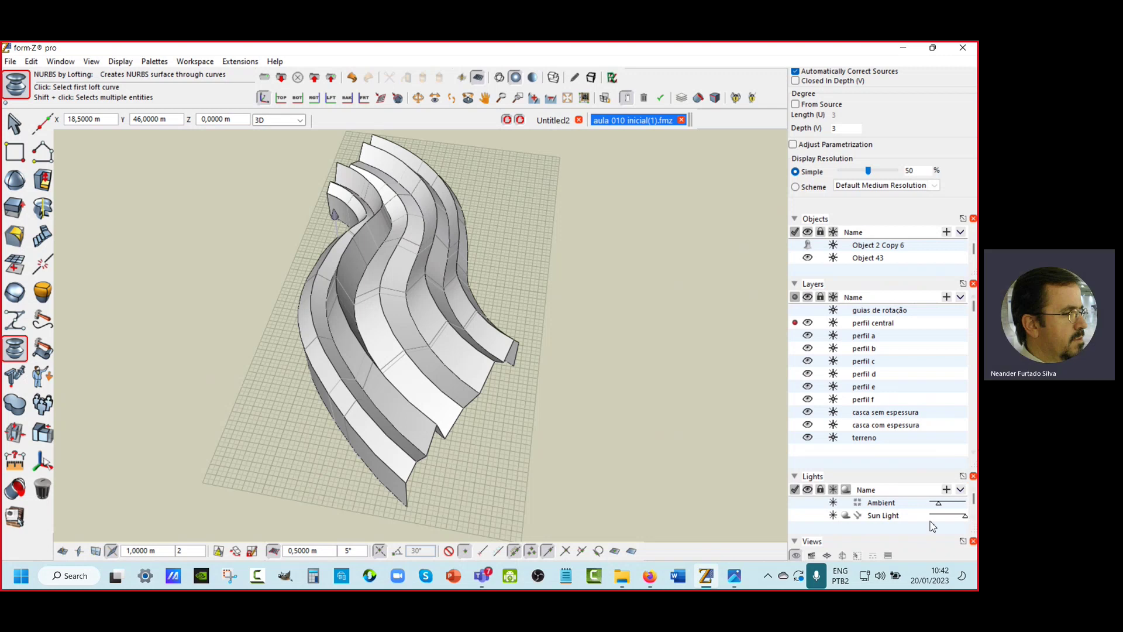
pyautogui.click(795, 437)
# Step: Enlarge the materials list to show every swatch and open the parameters of the green Material 11
pyautogui.scroll(5, 902, 142)
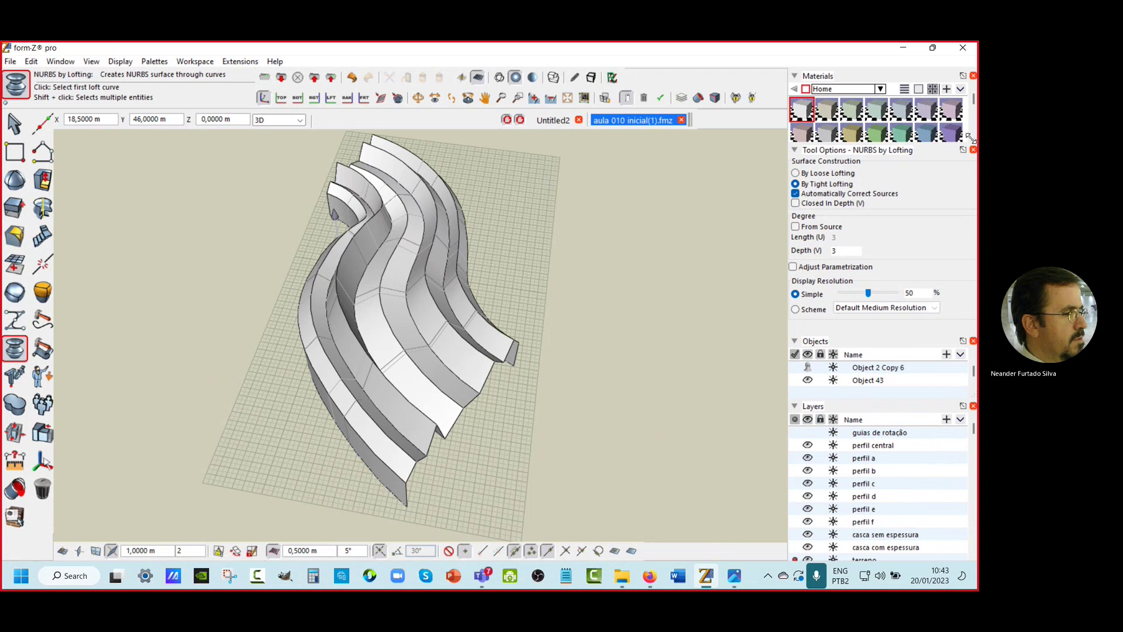
pyautogui.moveTo(971, 136); pyautogui.dragTo(969, 168)
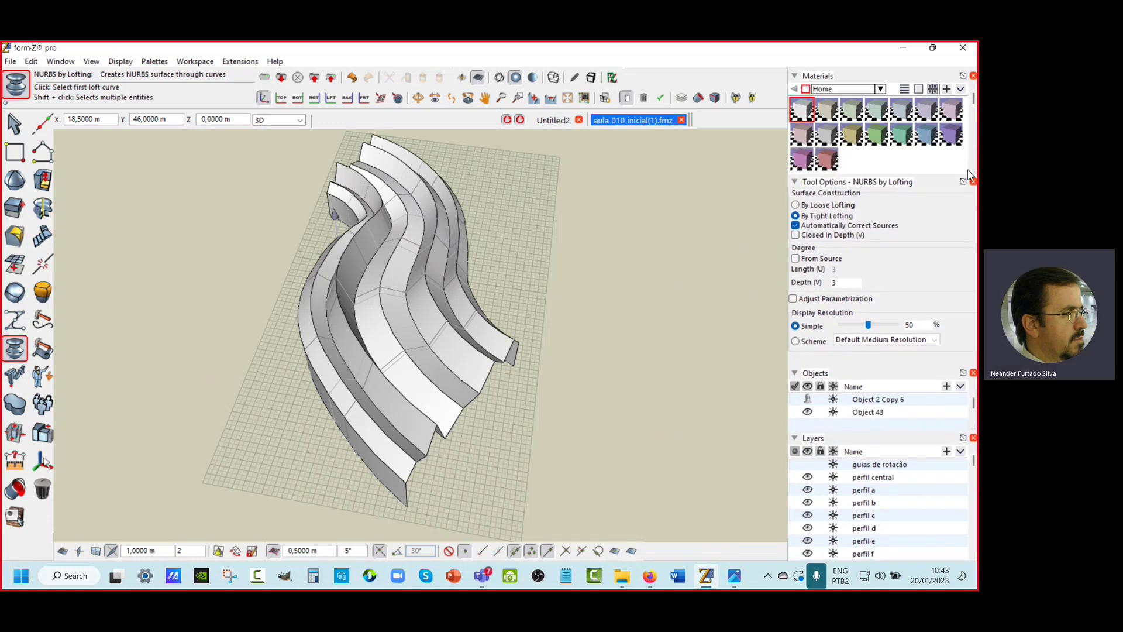
pyautogui.click(877, 139)
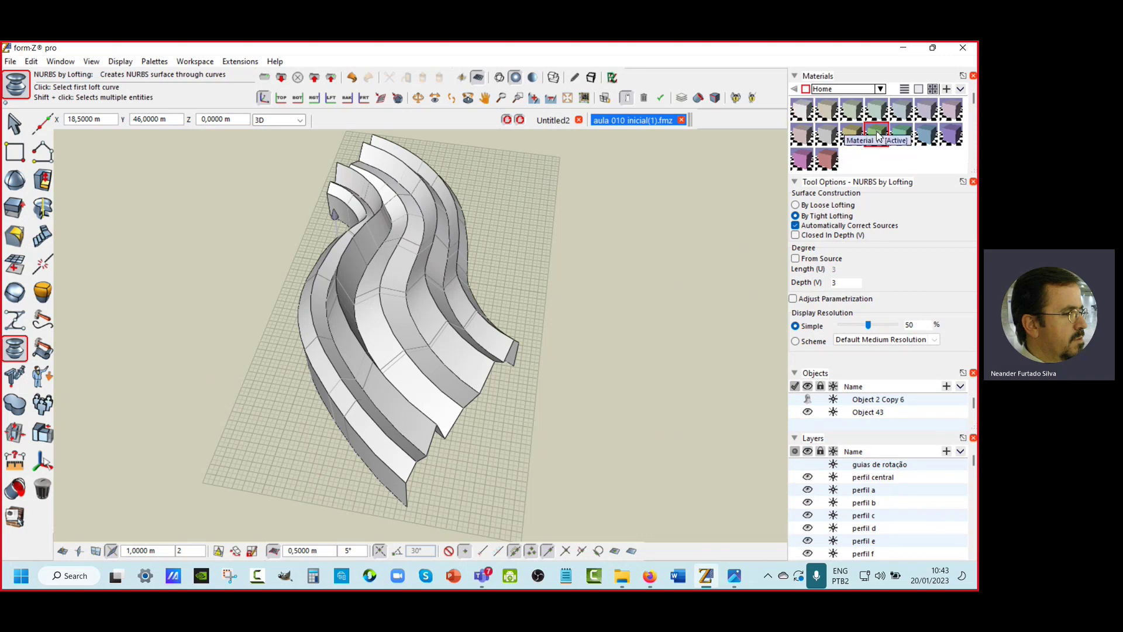
pyautogui.doubleClick(877, 135)
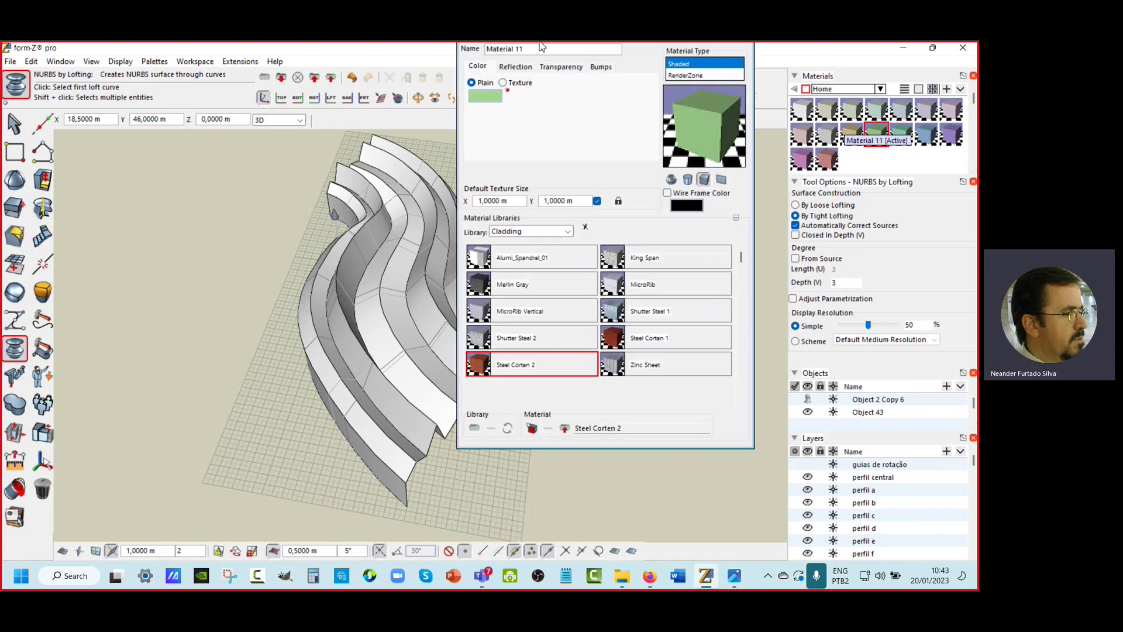
pyautogui.moveTo(688, 46)
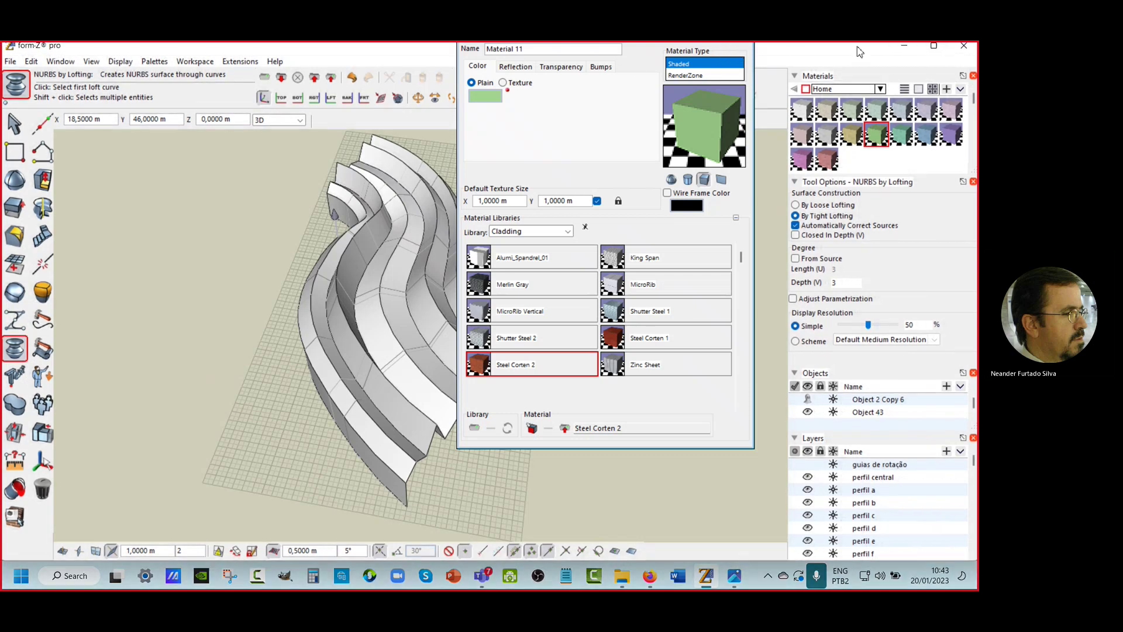
pyautogui.click(936, 47)
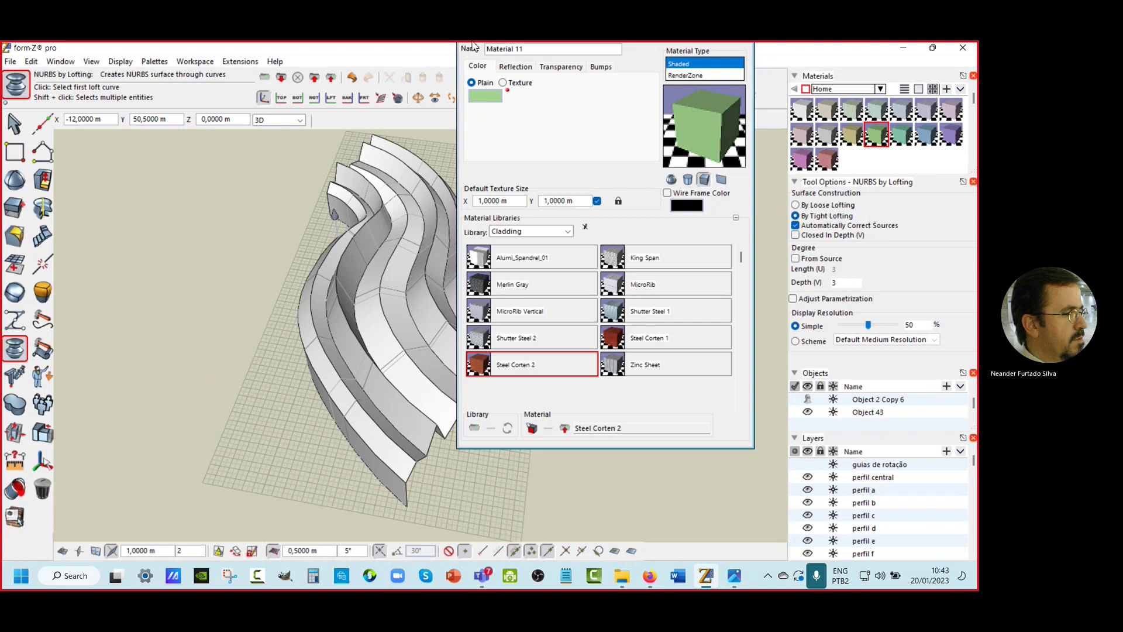
pyautogui.click(933, 48)
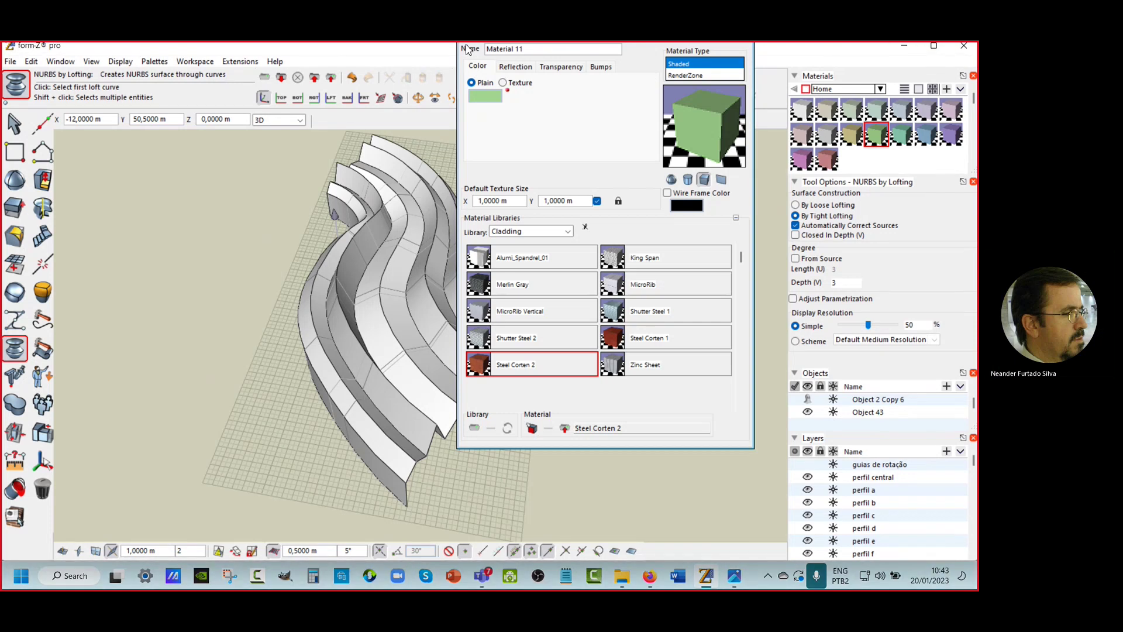
pyautogui.moveTo(462, 40)
# Step: Apply Grass 2 from the Landscape library to Material 11 and close the material parameters
pyautogui.click(568, 232)
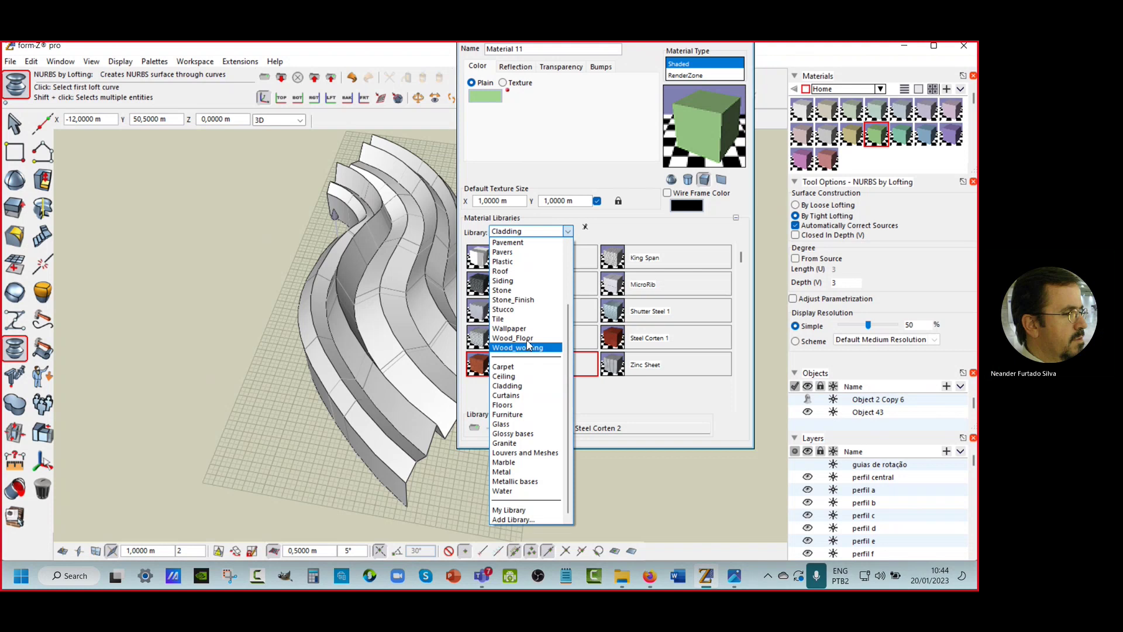
pyautogui.scroll(3, 523, 329)
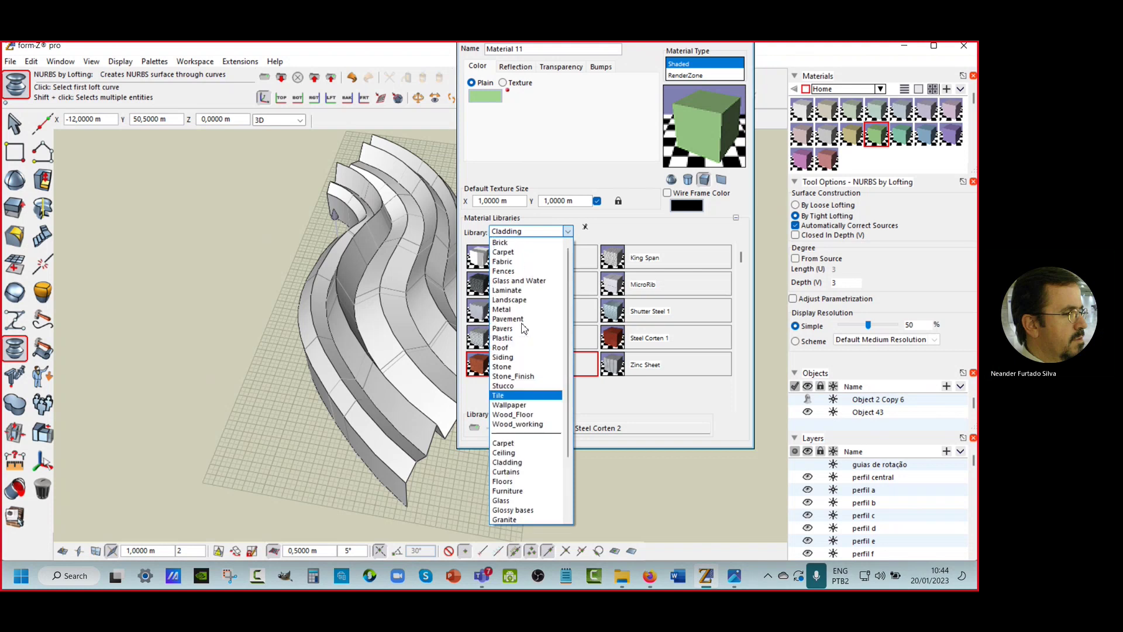
pyautogui.click(502, 301)
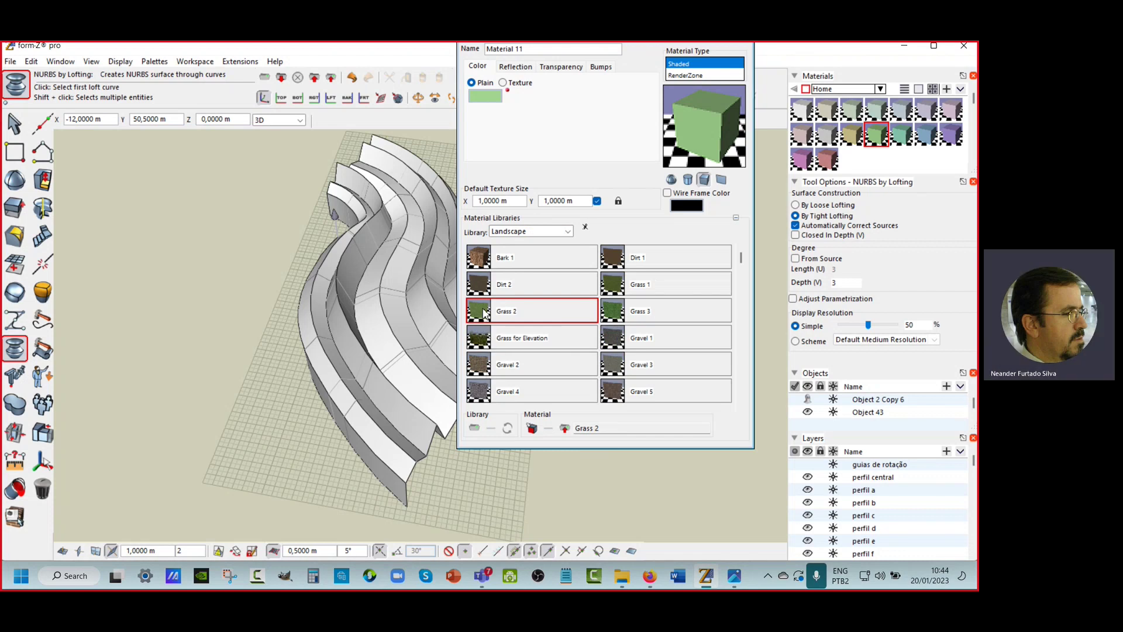
pyautogui.moveTo(484, 314); pyautogui.dragTo(694, 142)
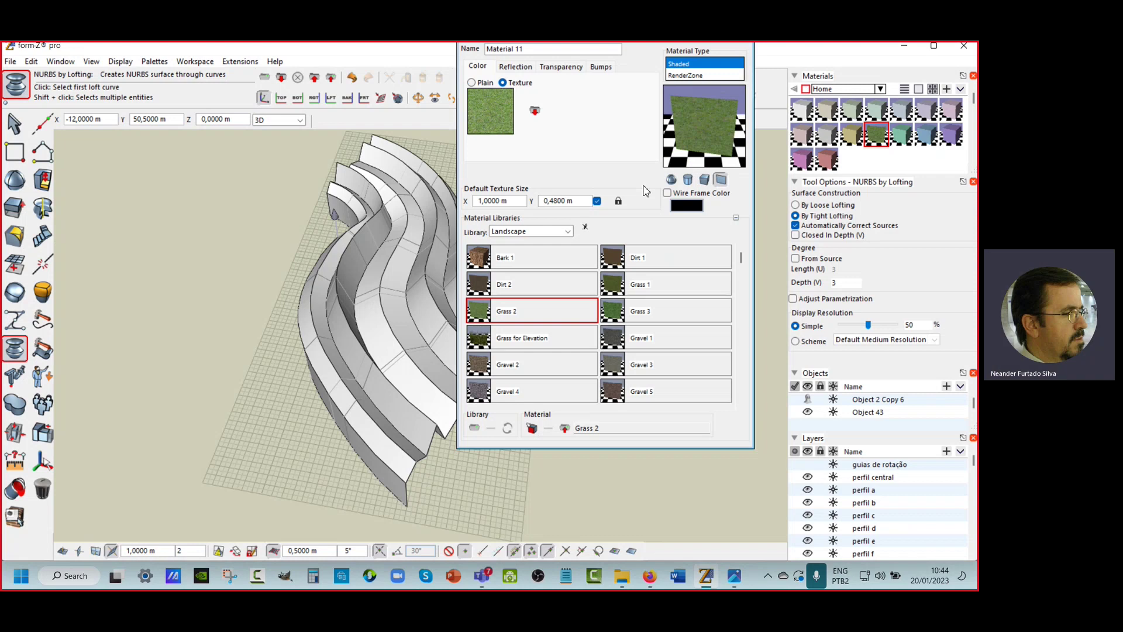
pyautogui.click(155, 62)
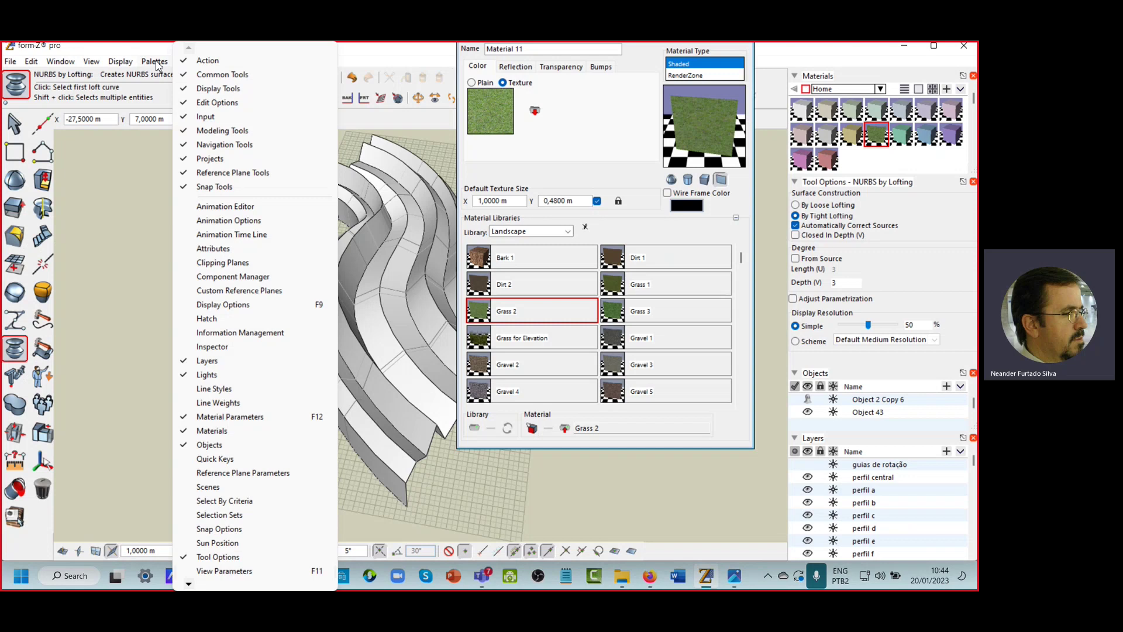
pyautogui.click(267, 418)
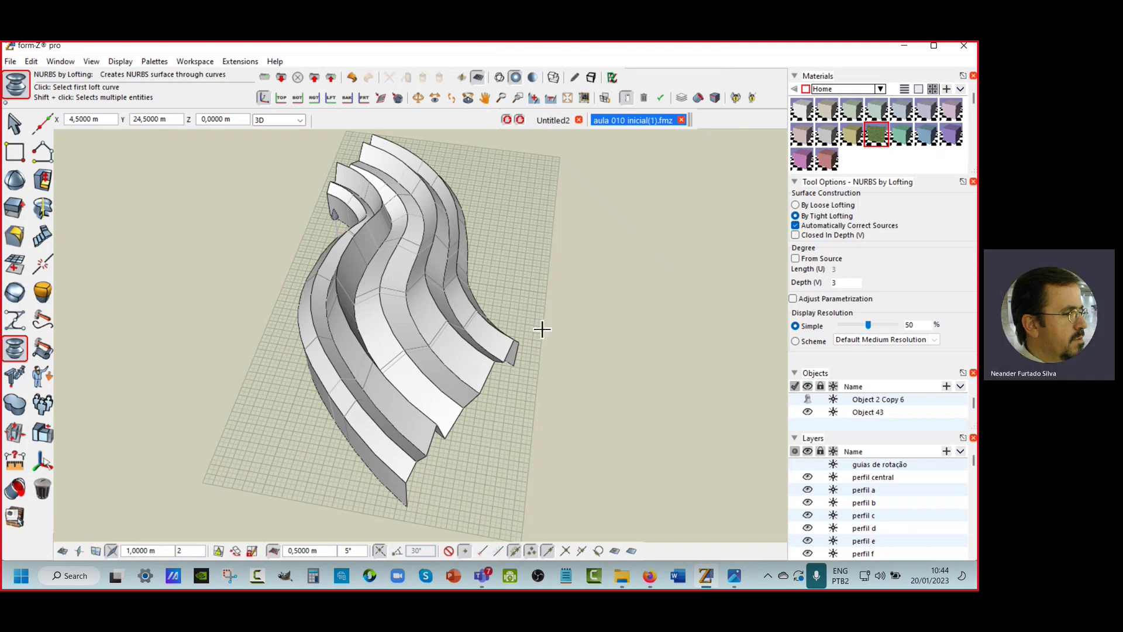
# Step: Draw a grass-covered rectangular terrain block around the building with the Rectangle tool's extruded solid option, extending about 6 m downward
pyautogui.scroll(-2, 539, 320)
pyautogui.moveTo(539, 319); pyautogui.dragTo(501, 335, button='middle')
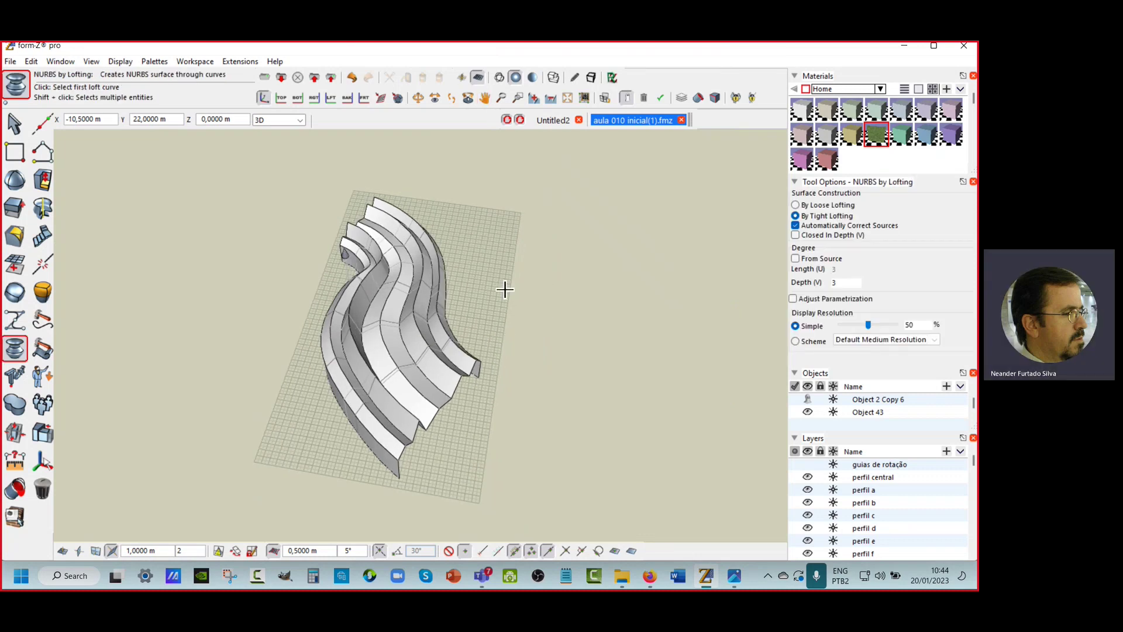
pyautogui.scroll(-1, 507, 293)
pyautogui.click(13, 150)
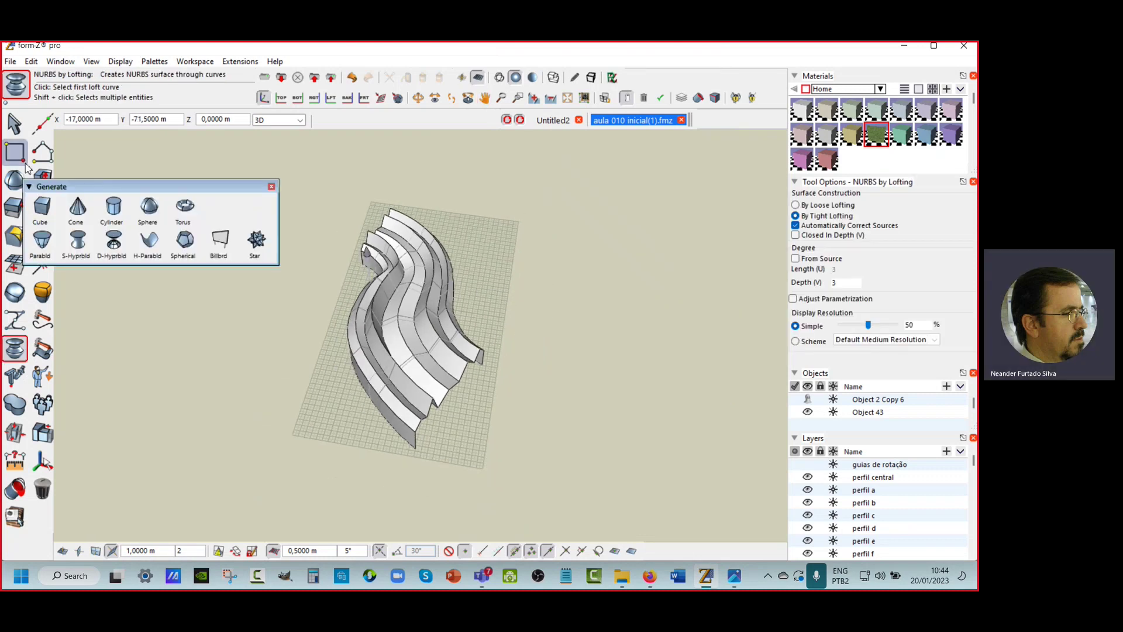
pyautogui.click(10, 154)
pyautogui.moveTo(44, 146)
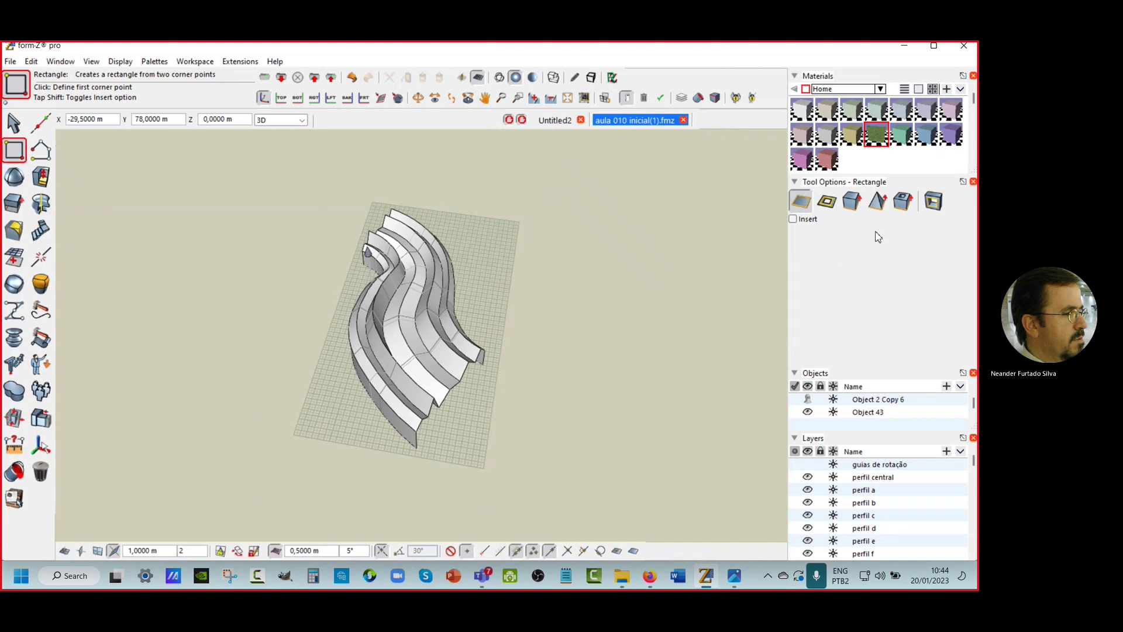
pyautogui.click(850, 202)
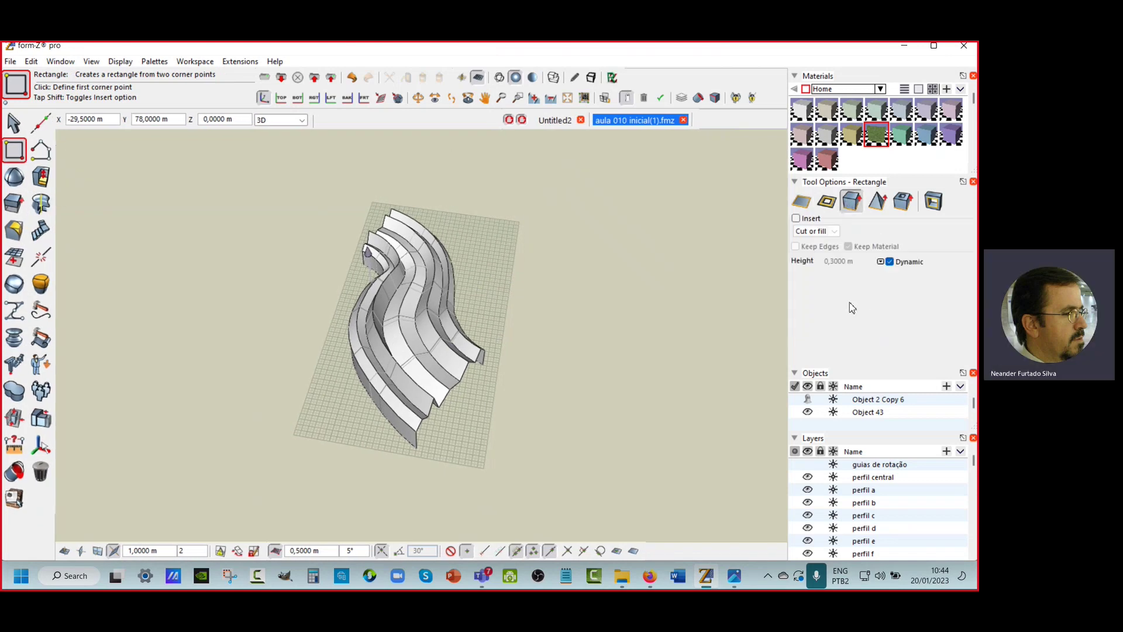
pyautogui.click(284, 153)
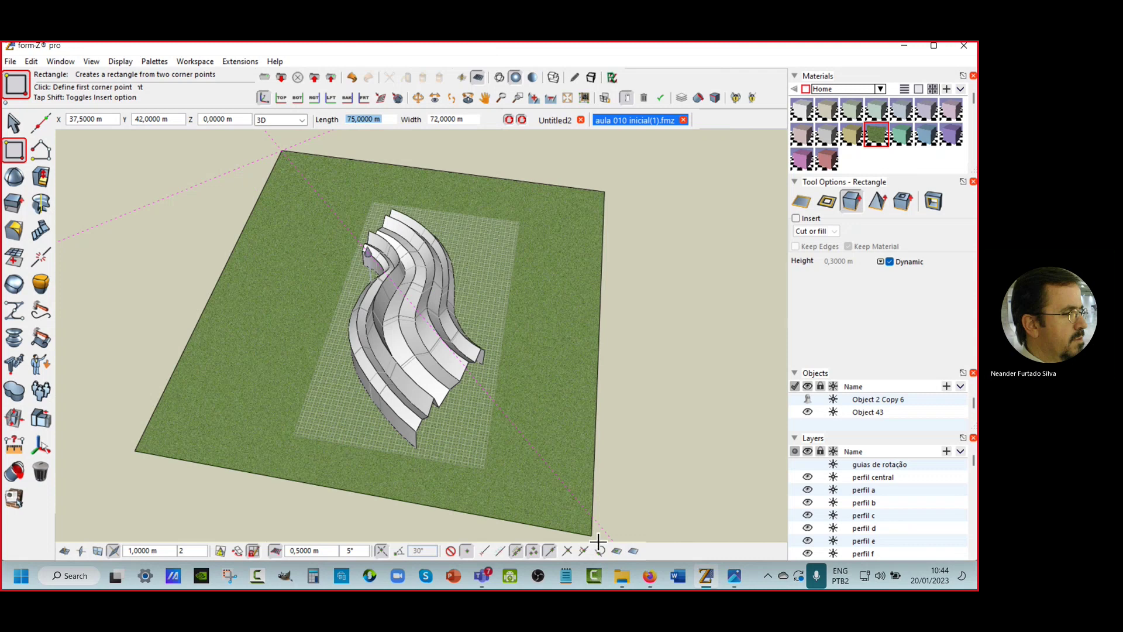
pyautogui.scroll(-2, 618, 509)
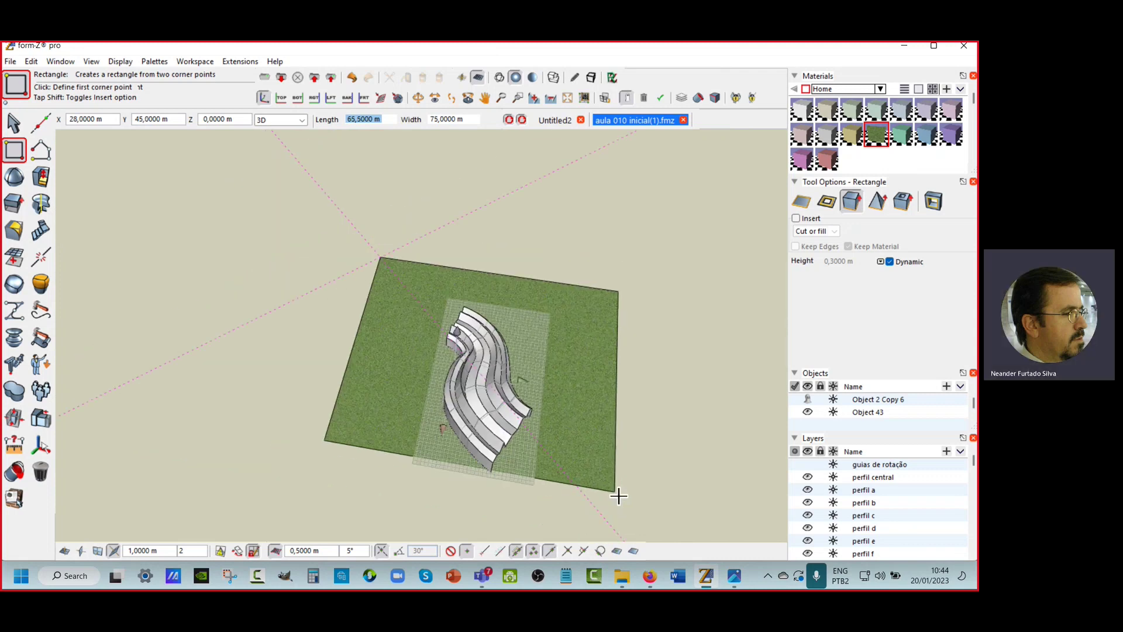
pyautogui.moveTo(619, 496); pyautogui.dragTo(567, 409, button='middle')
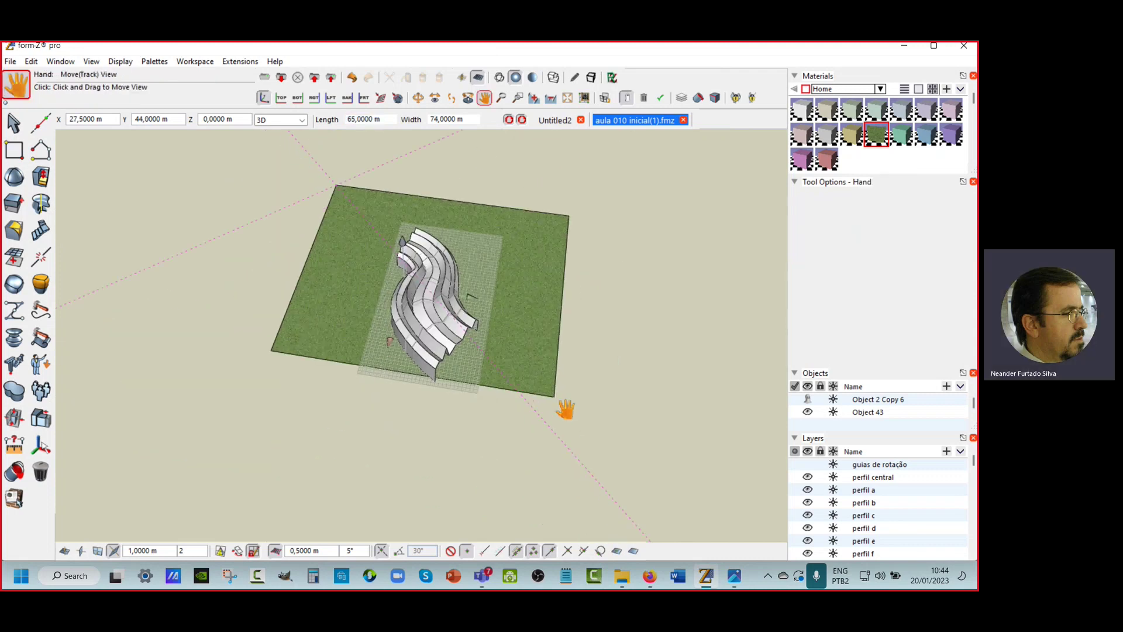
pyautogui.click(582, 461)
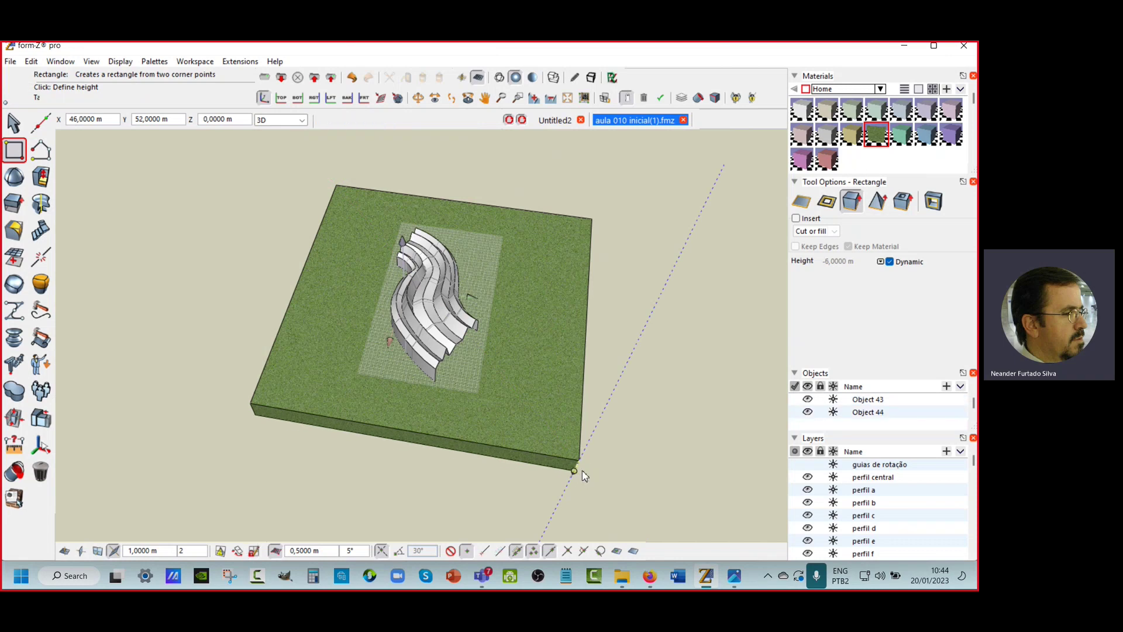
pyautogui.click(582, 470)
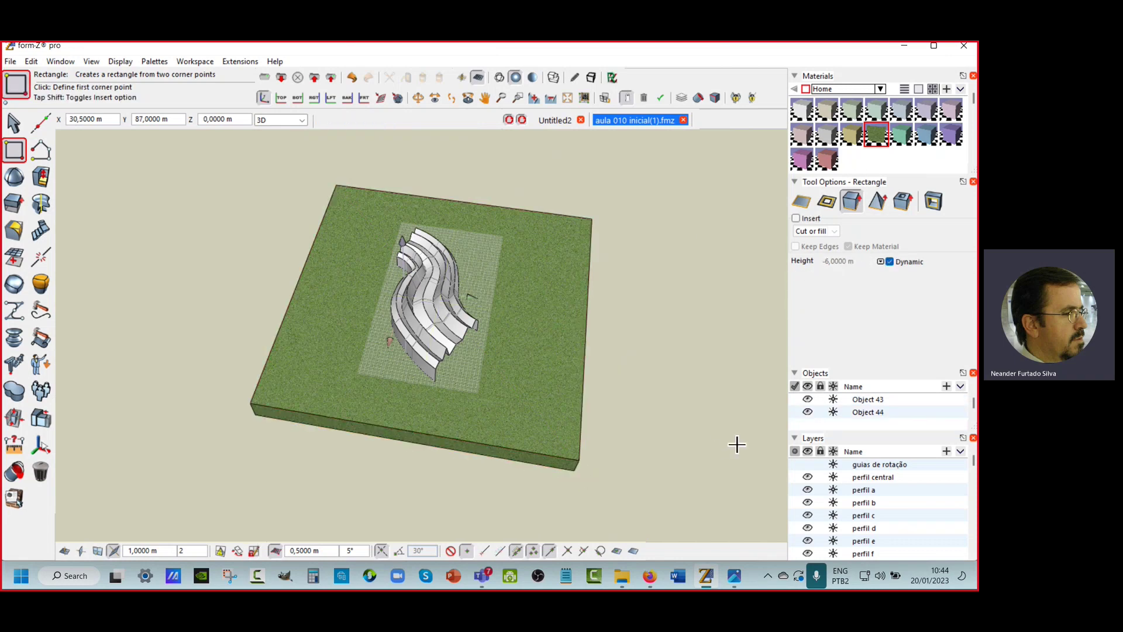
pyautogui.scroll(3, 737, 442)
pyautogui.moveTo(737, 441); pyautogui.dragTo(534, 469, button='middle')
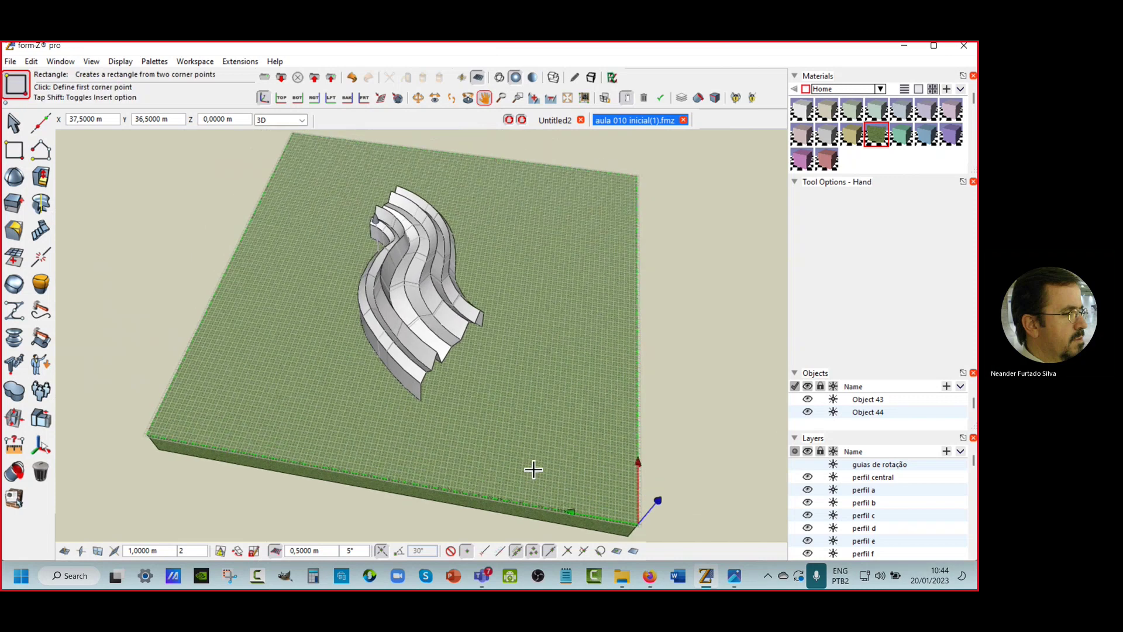
pyautogui.scroll(2, 479, 389)
pyautogui.moveTo(486, 369); pyautogui.dragTo(507, 405, button='middle')
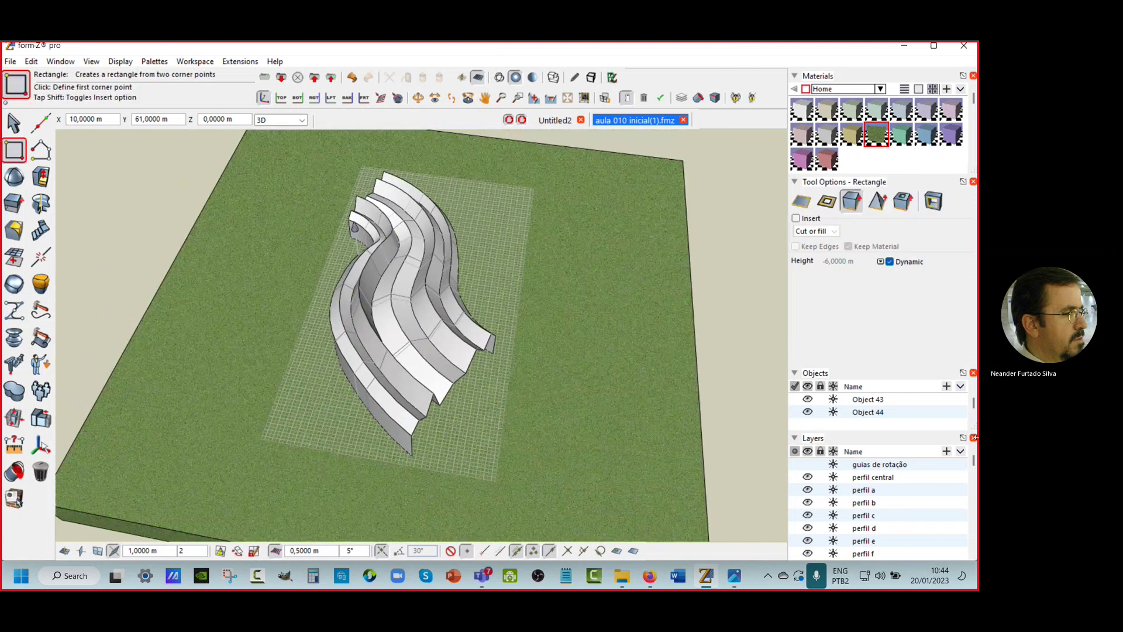
pyautogui.scroll(-5, 880, 339)
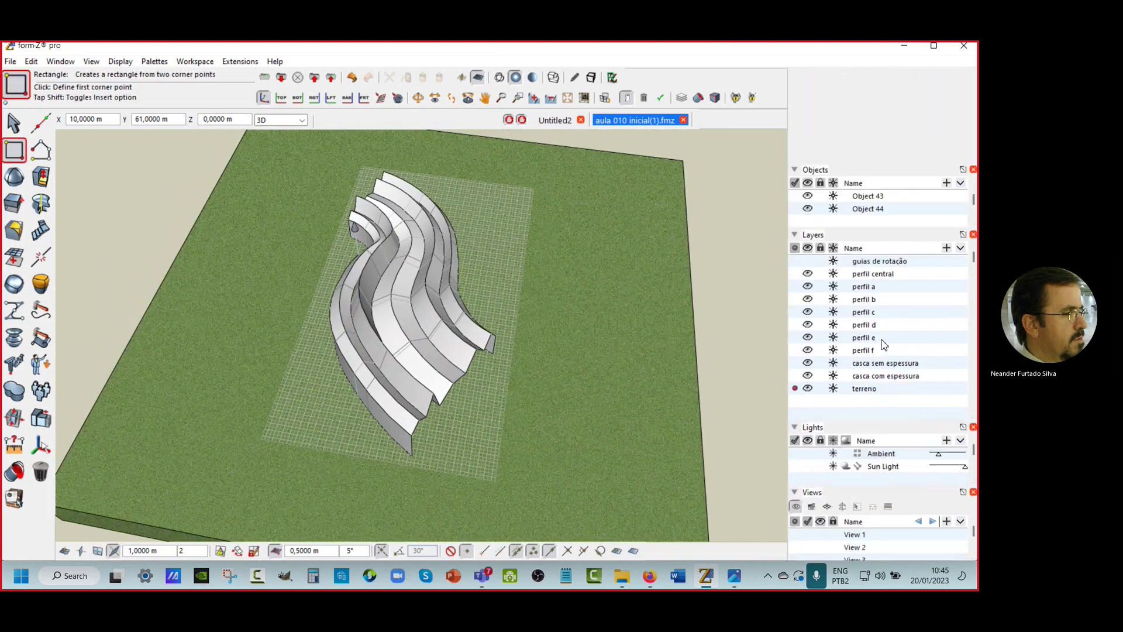
# Step: Check that the terrain block is on the terreno layer by toggling its visibility, keeping terreno as the active layer
pyautogui.click(795, 376)
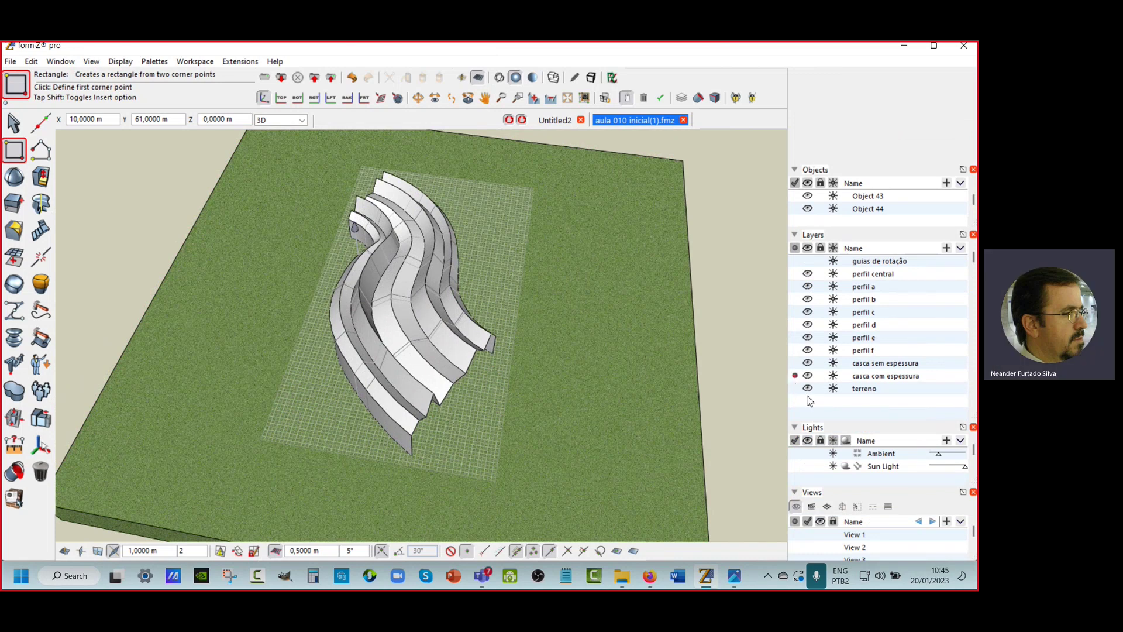
pyautogui.click(808, 389)
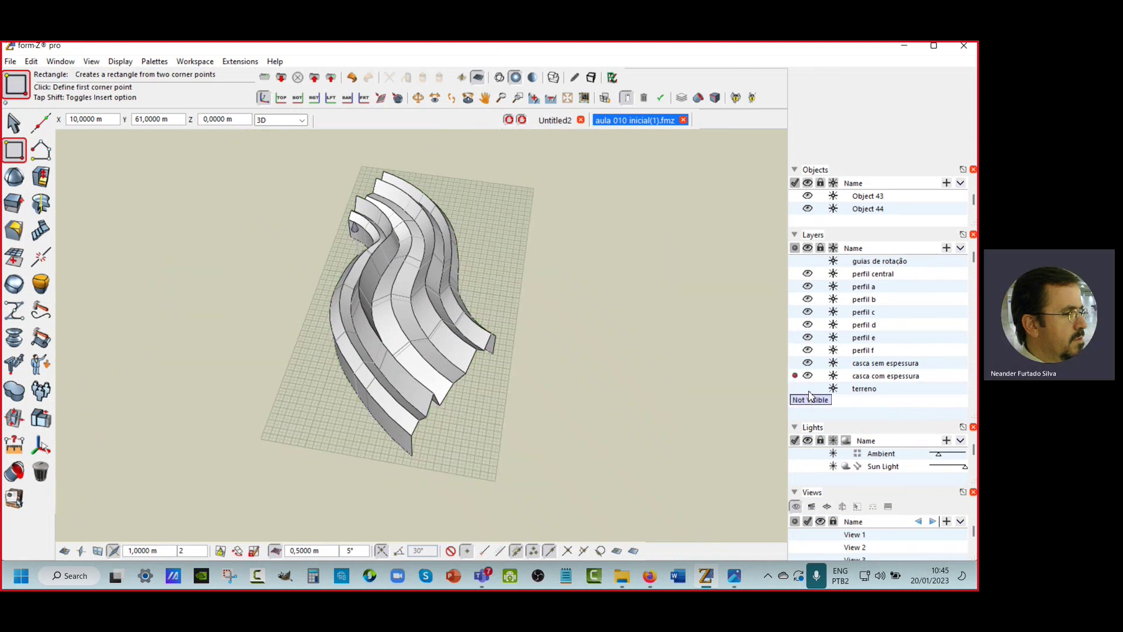
pyautogui.click(808, 389)
pyautogui.click(795, 389)
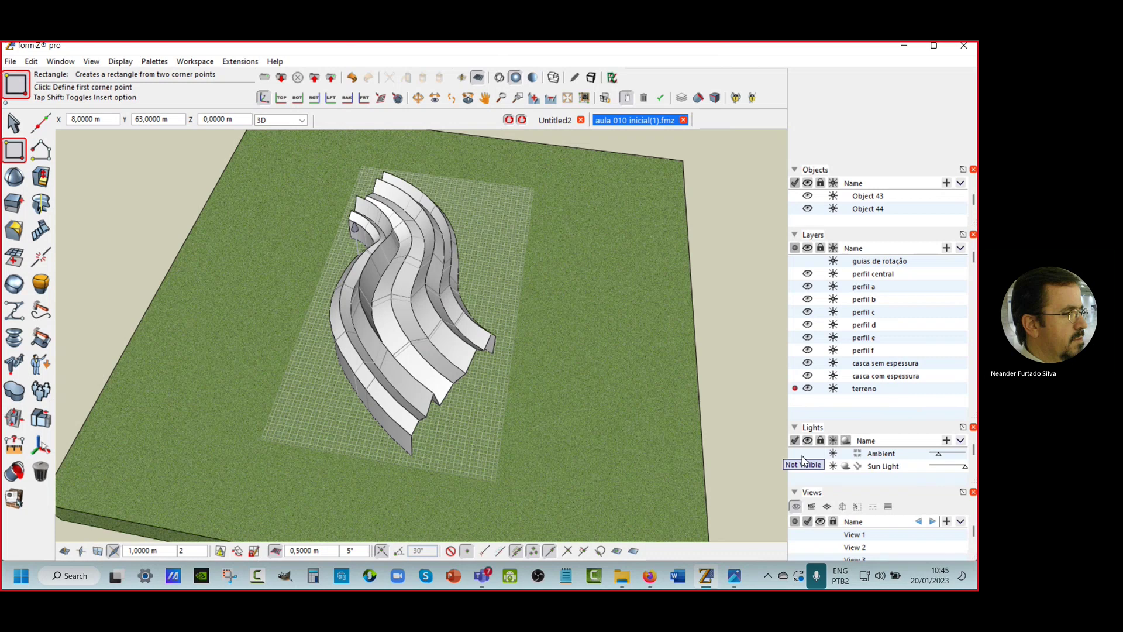
# Step: Make the first white swatch in the materials list the active material
pyautogui.scroll(1, 802, 461)
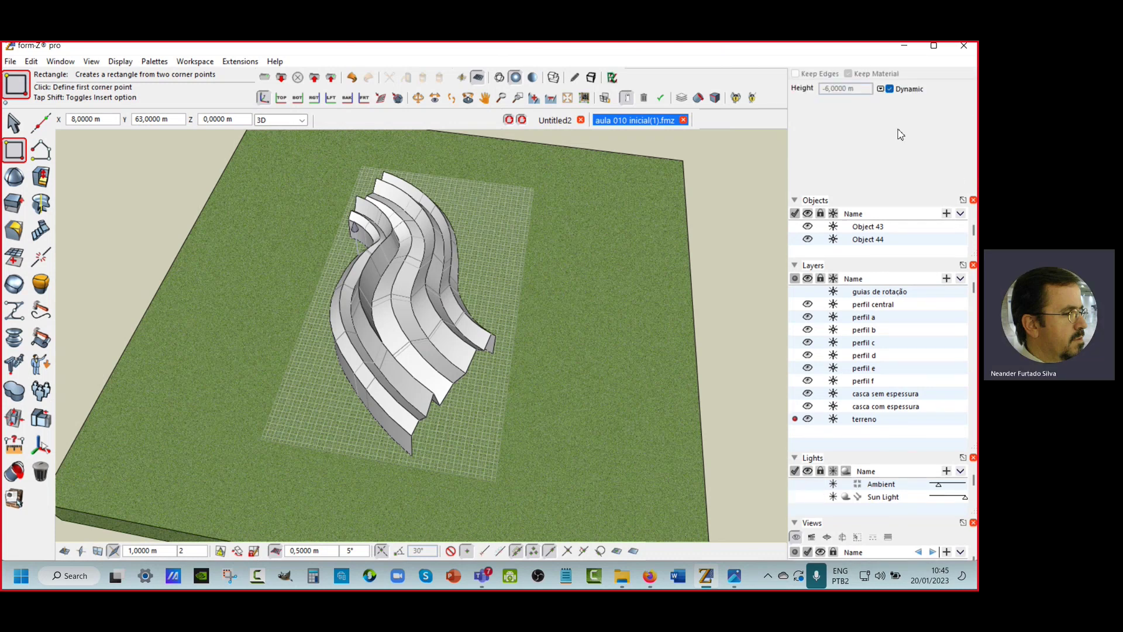
pyautogui.scroll(6, 877, 165)
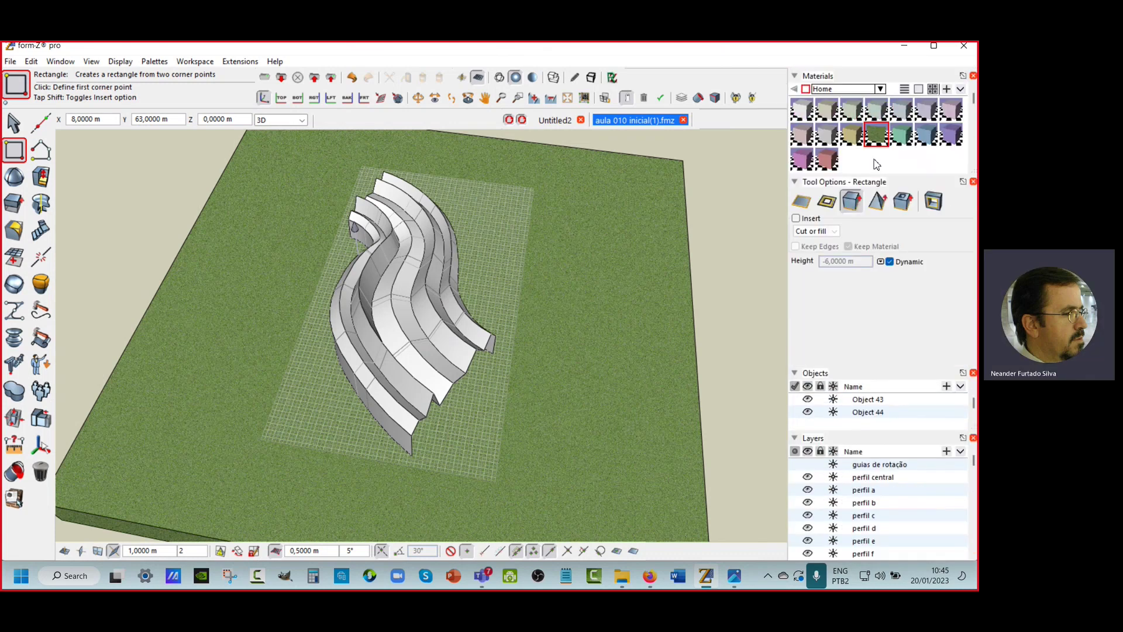
pyautogui.click(808, 116)
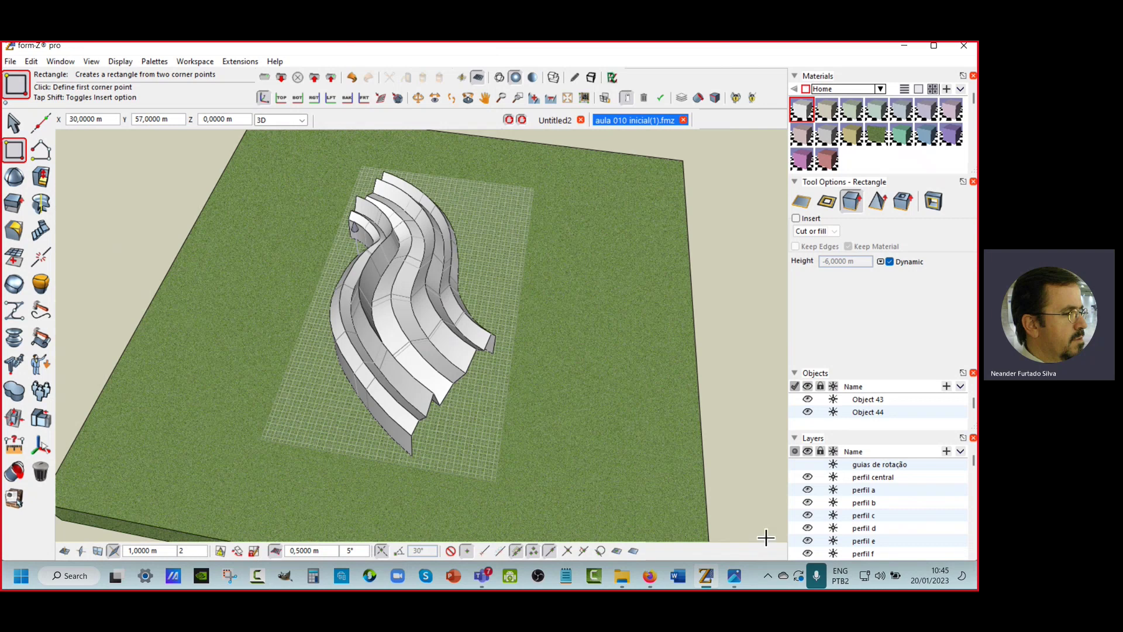
# Step: Close the initial profile image and open the reference image 04 eggcrate.png from the lesson's folders
pyautogui.click(728, 579)
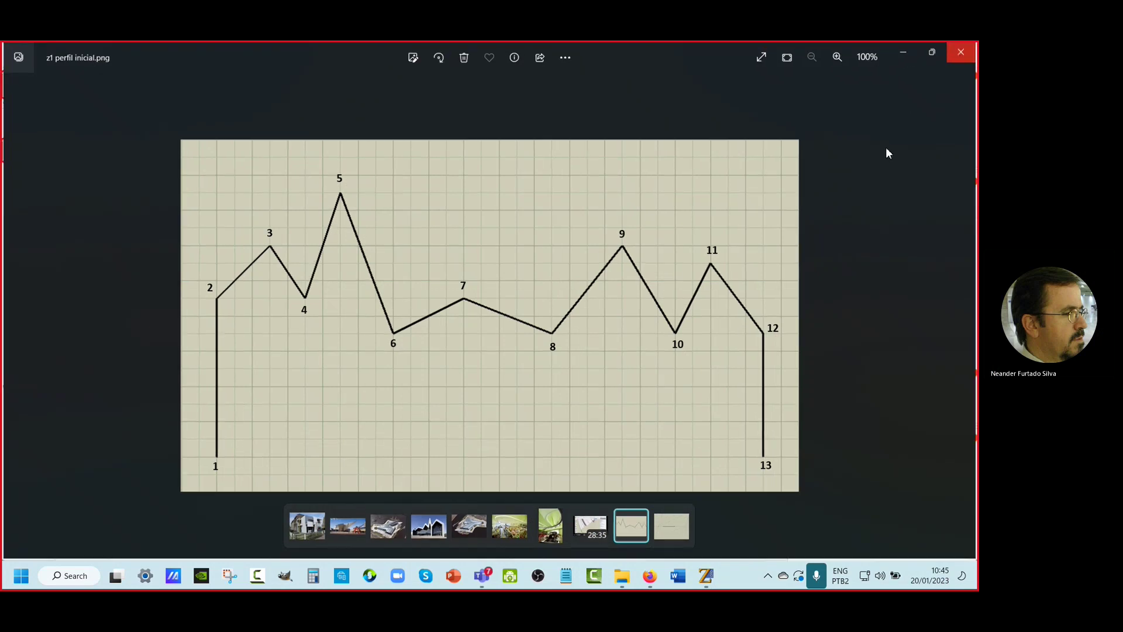
pyautogui.hotkey('alt', 'F4')
pyautogui.click(618, 581)
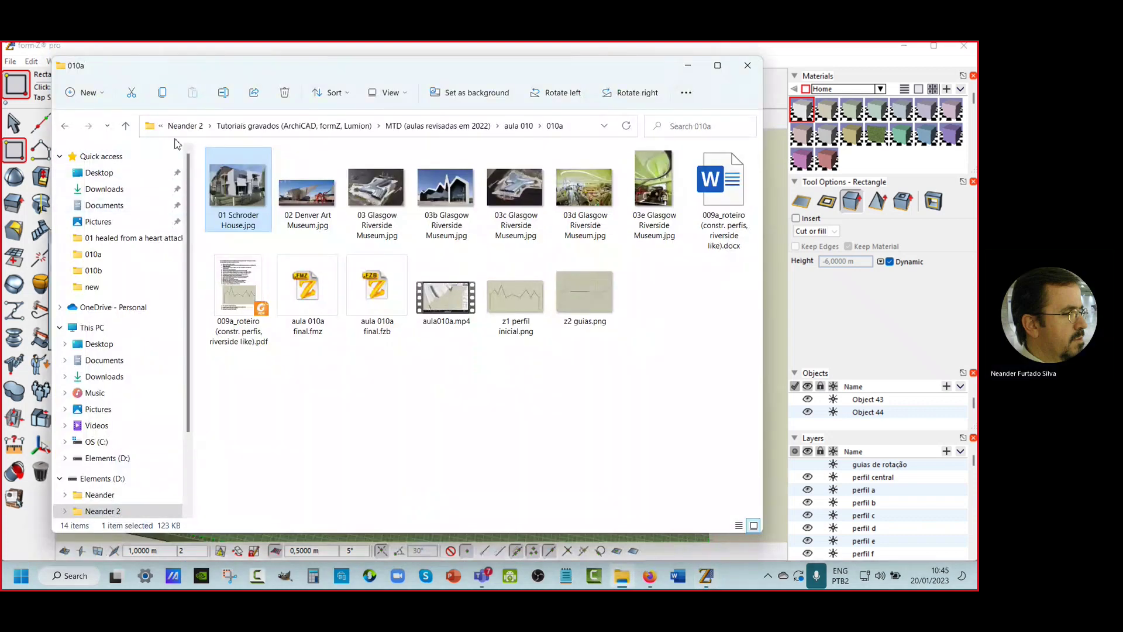
pyautogui.click(125, 125)
pyautogui.click(225, 194)
pyautogui.doubleClick(225, 197)
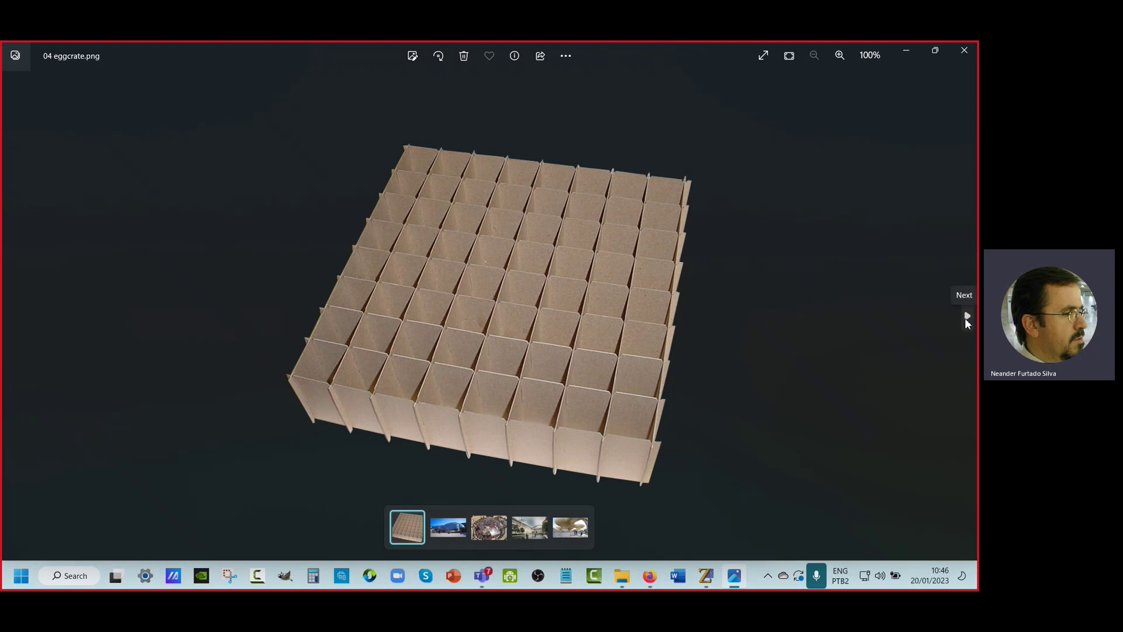
# Step: View the BMW Bernhard Franken, Smithsonian and Metropol Parasol reference images, and return to the form-Z model
pyautogui.click(965, 319)
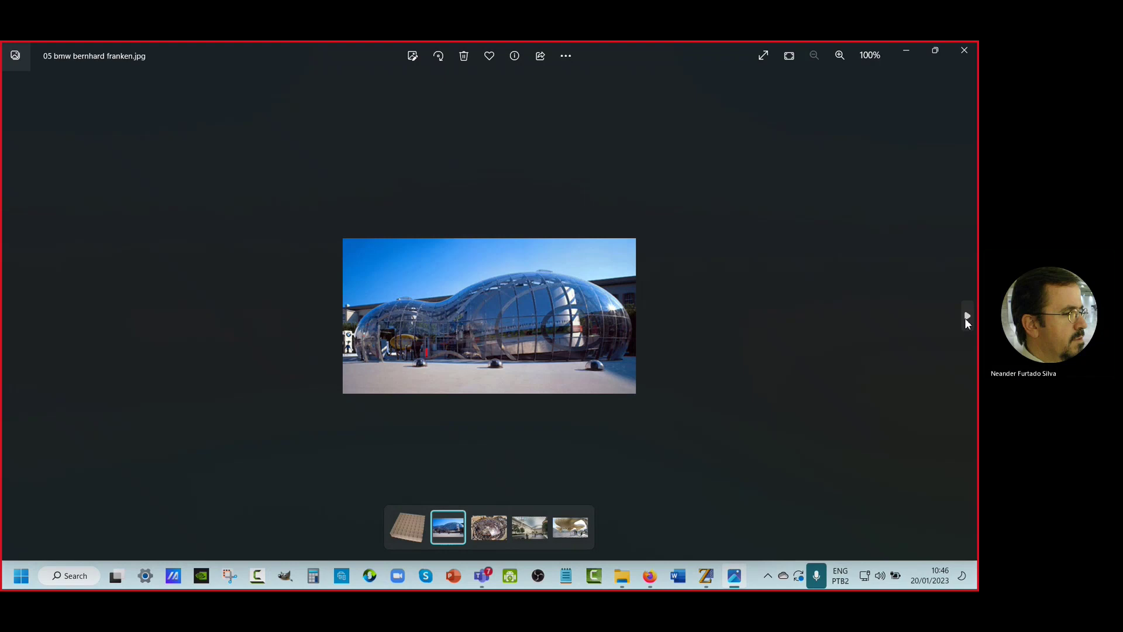
pyautogui.click(965, 319)
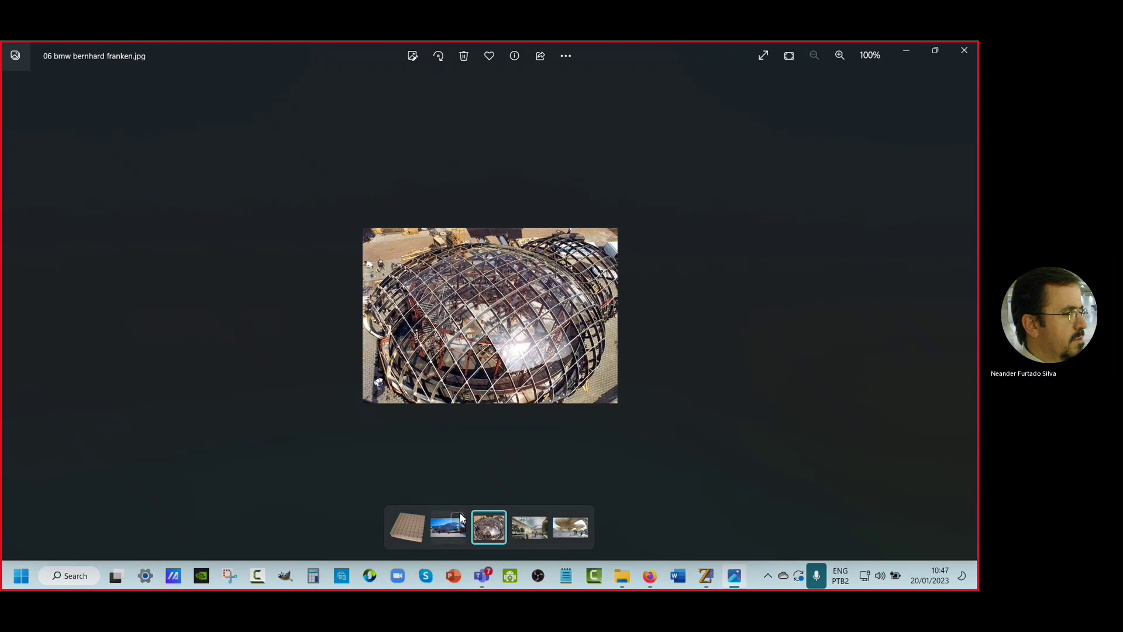
pyautogui.click(529, 533)
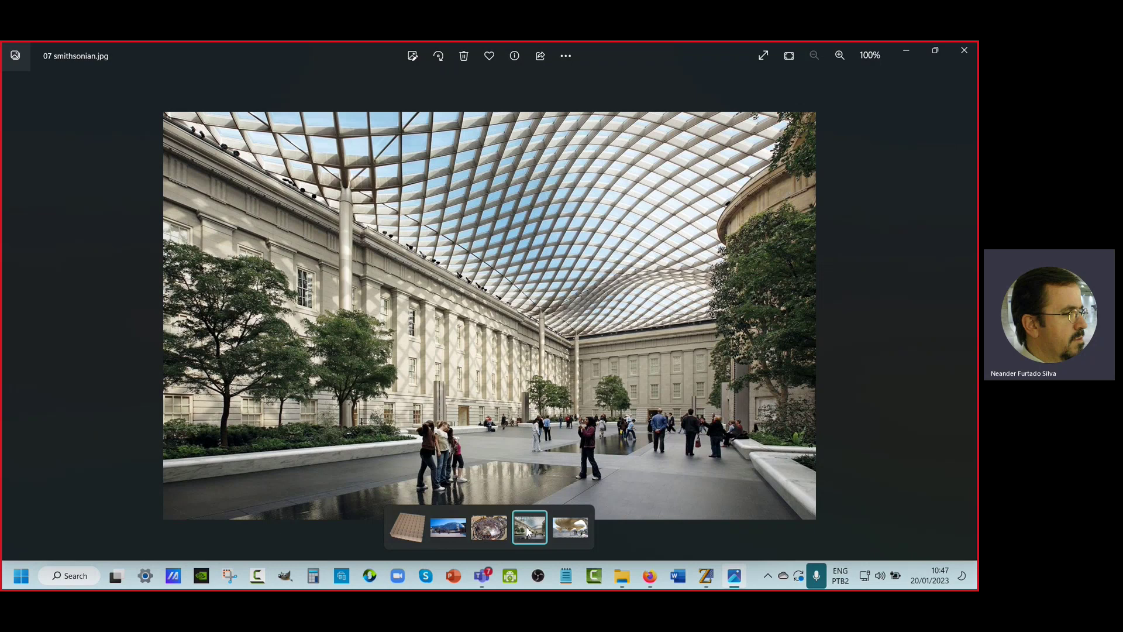
pyautogui.click(560, 529)
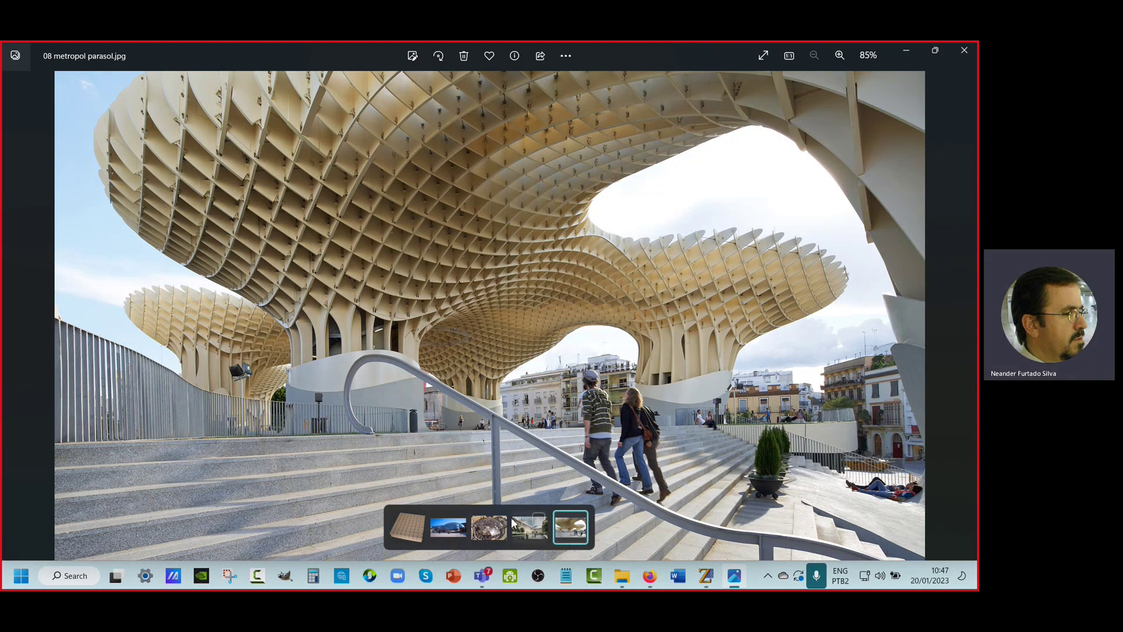
pyautogui.click(532, 534)
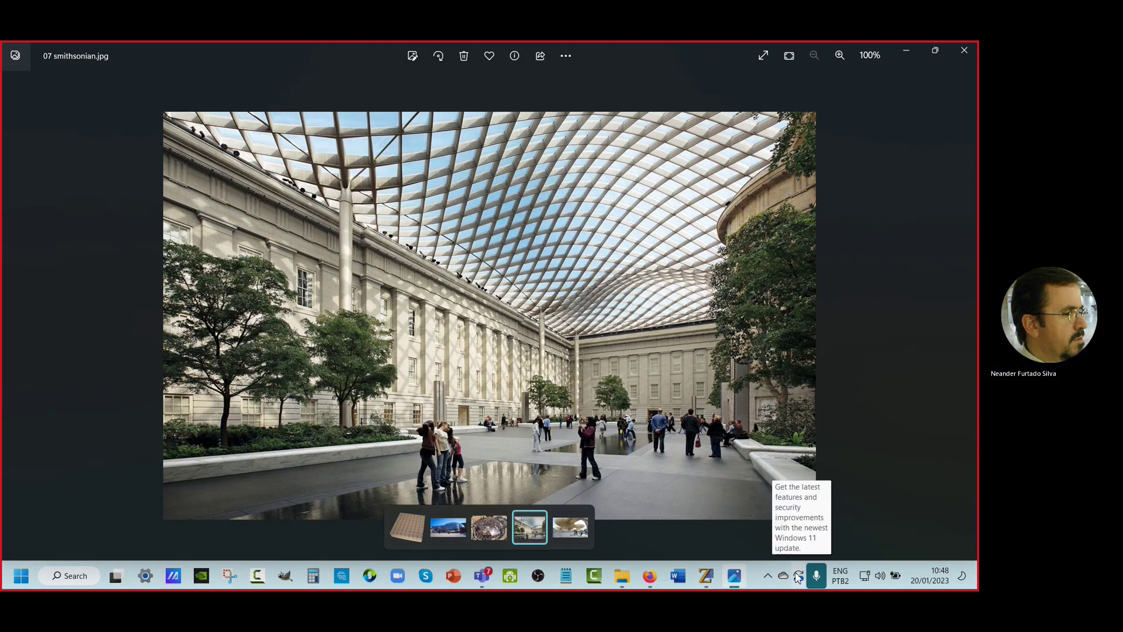
pyautogui.click(704, 576)
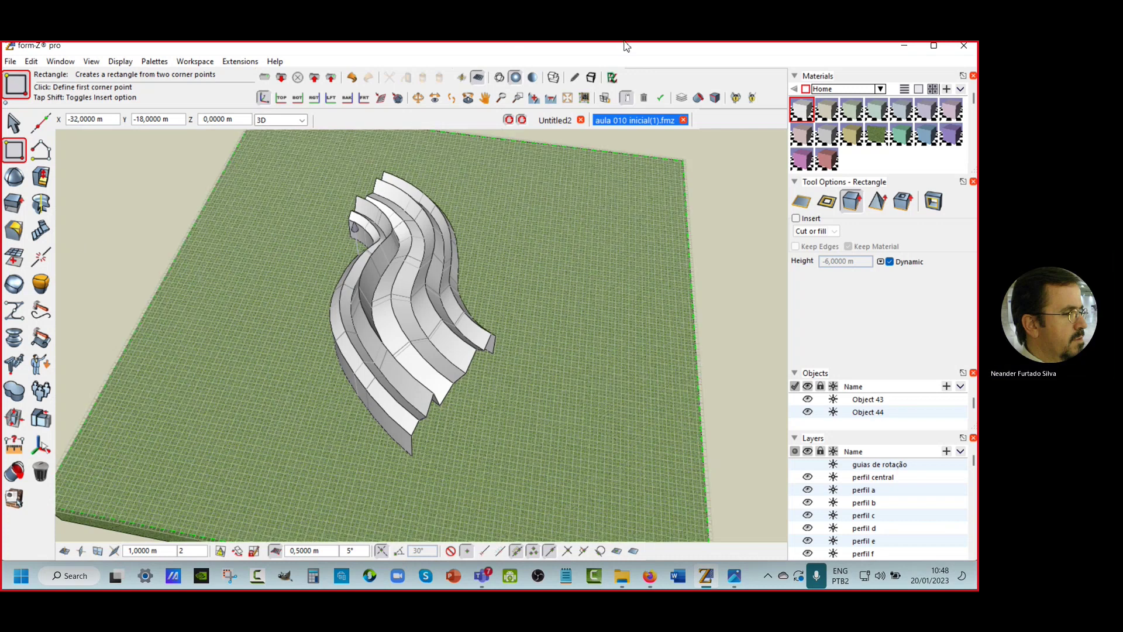
# Step: Apply Steel Corten 2 from the Cladding library to Material 2 and close the material parameters
pyautogui.click(828, 115)
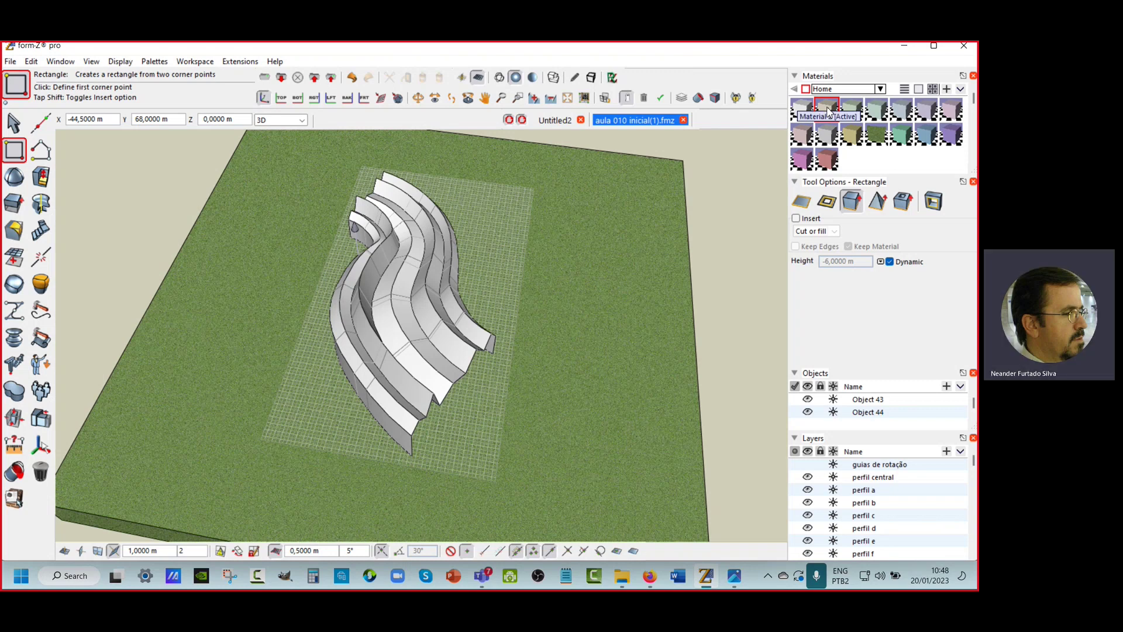
pyautogui.doubleClick(828, 111)
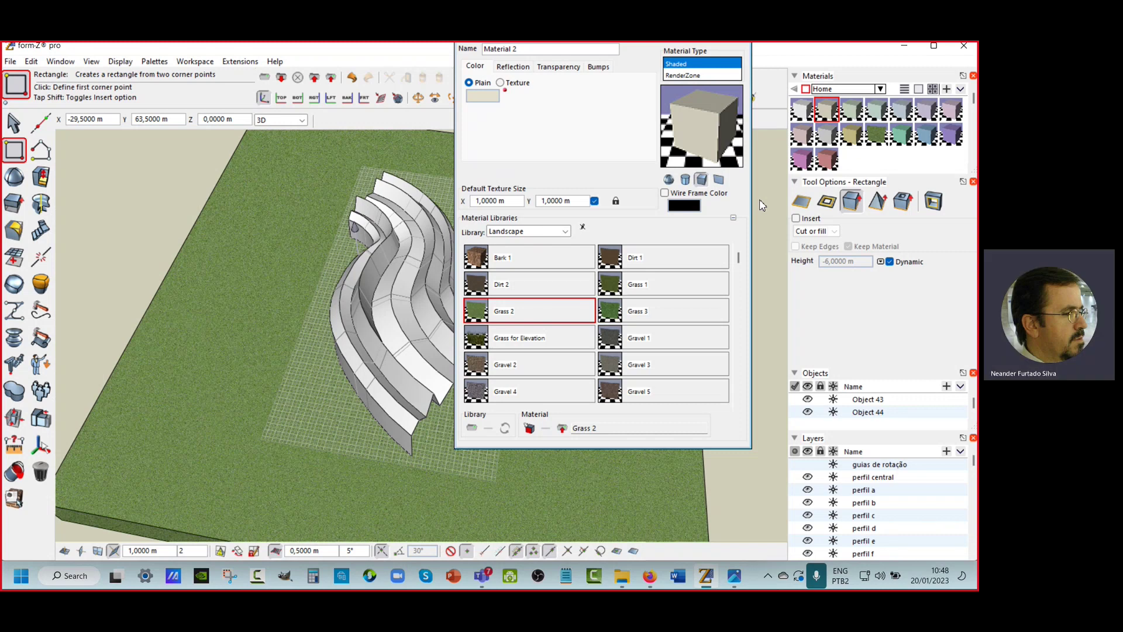
pyautogui.click(566, 232)
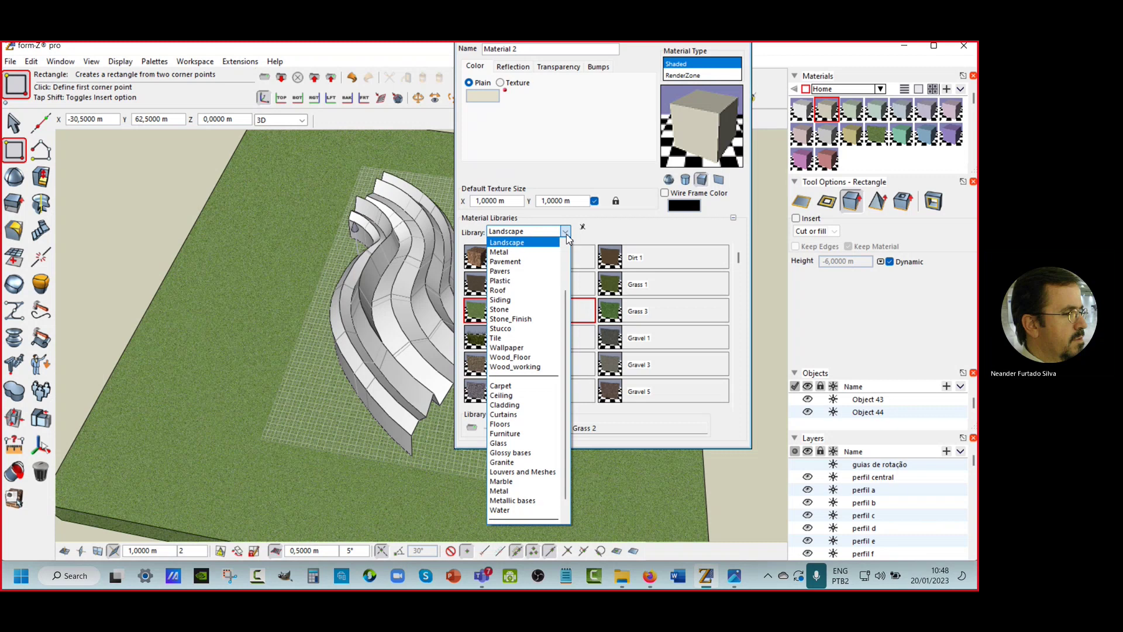
pyautogui.click(541, 407)
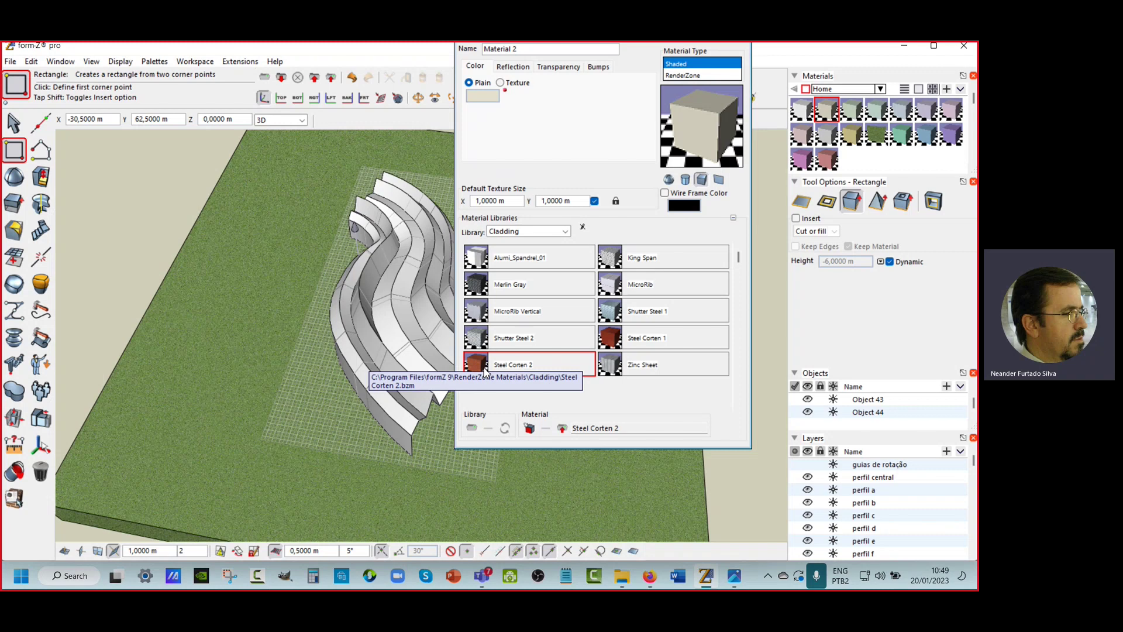
pyautogui.moveTo(485, 370); pyautogui.dragTo(698, 135)
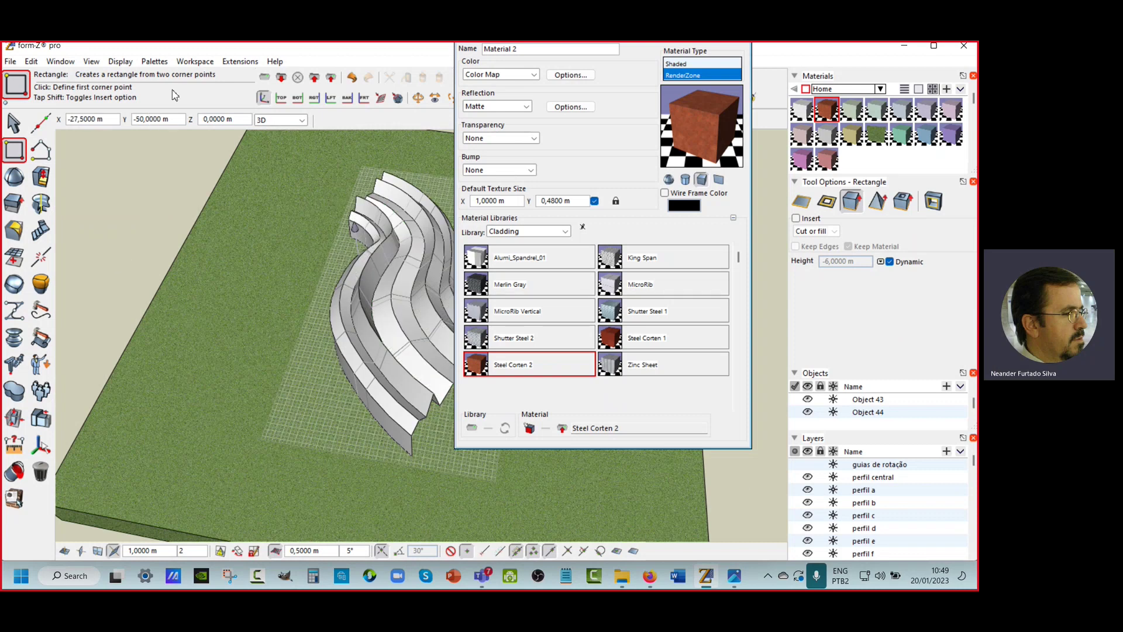
pyautogui.click(155, 62)
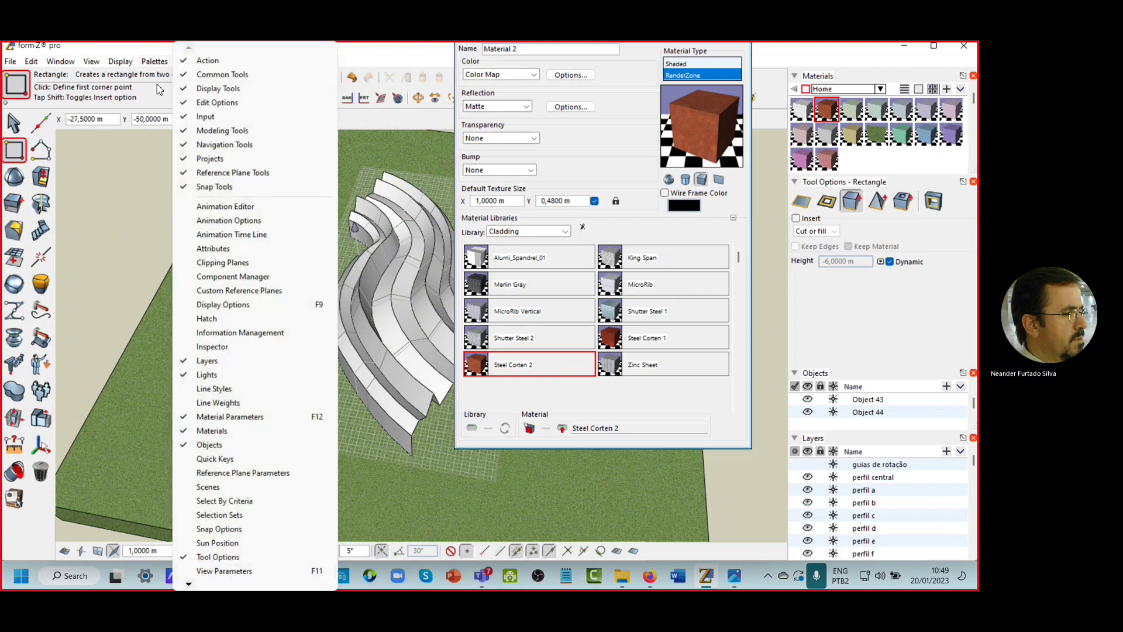
pyautogui.click(218, 420)
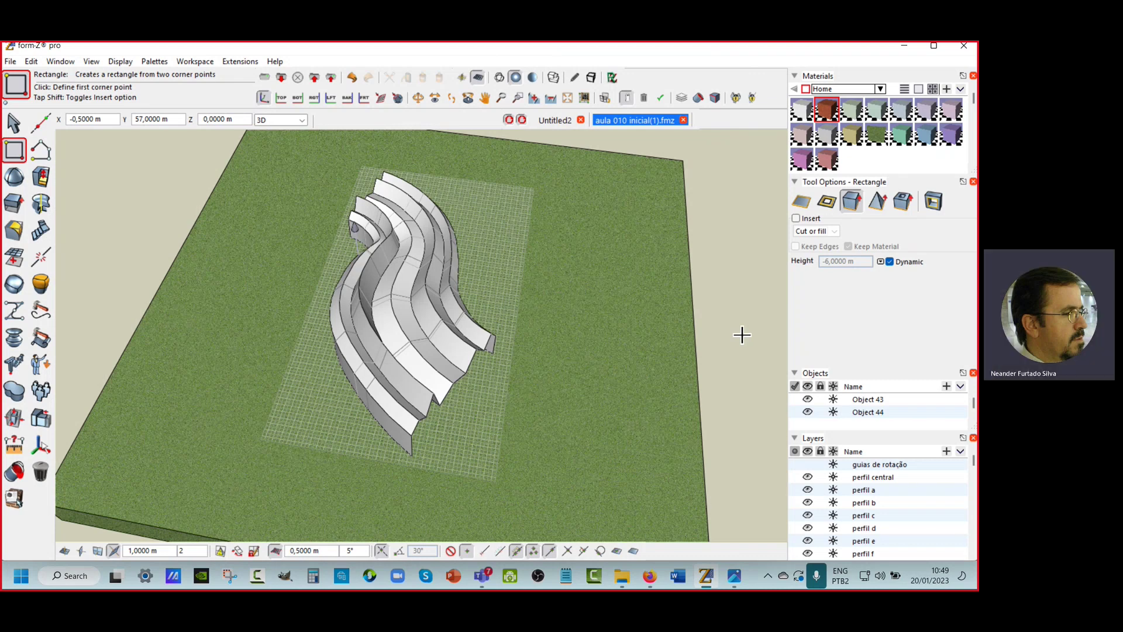
# Step: Select the lofted shell, enlarge the objects list, and rename the shell's object as casca sem espessura original
pyautogui.click(14, 123)
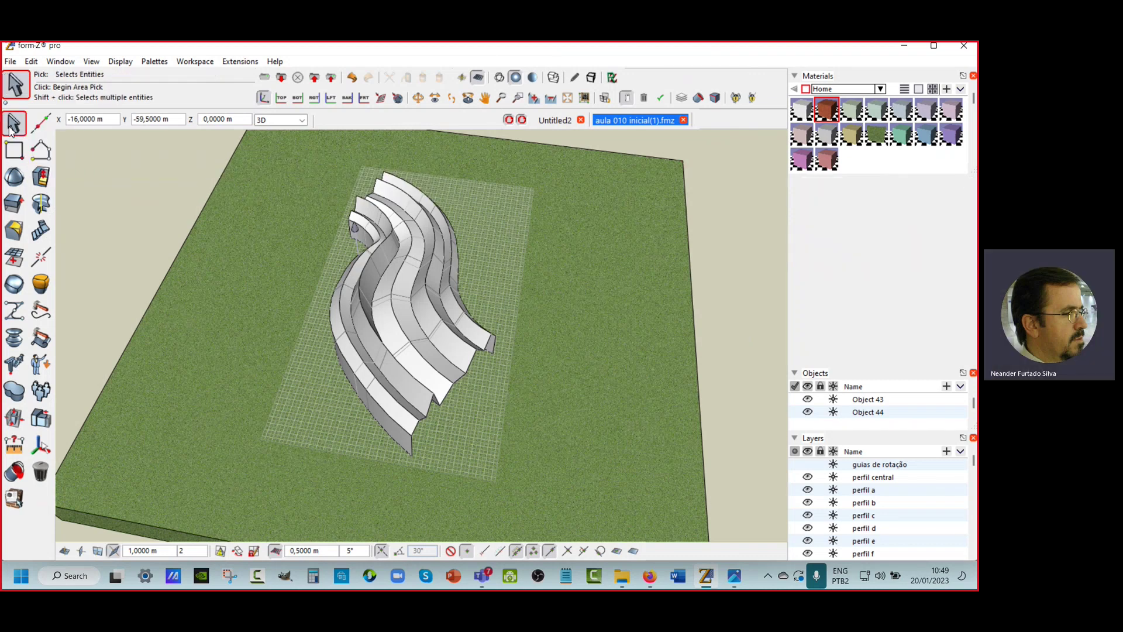
pyautogui.click(401, 297)
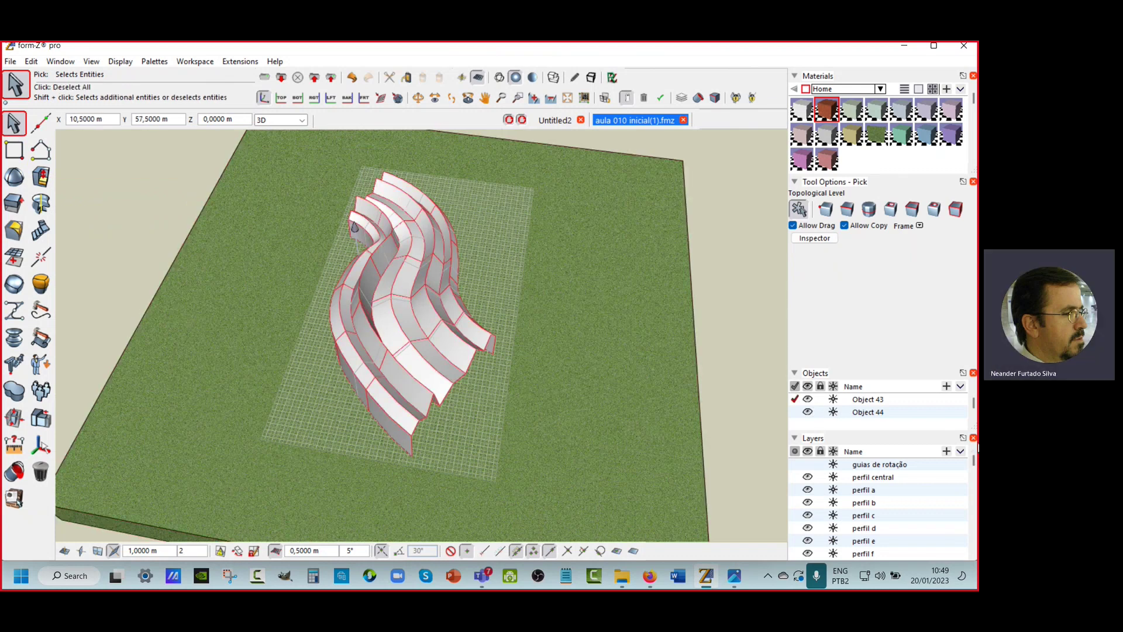
pyautogui.moveTo(973, 427); pyautogui.dragTo(974, 484)
pyautogui.scroll(-5, 924, 435)
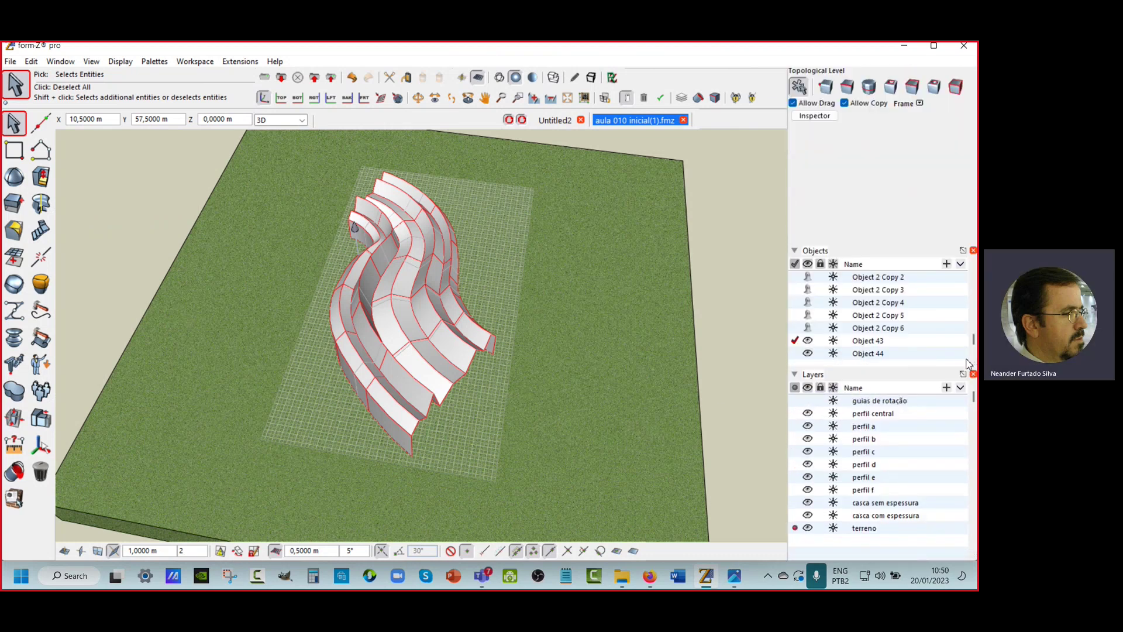
pyautogui.moveTo(967, 364); pyautogui.dragTo(965, 422)
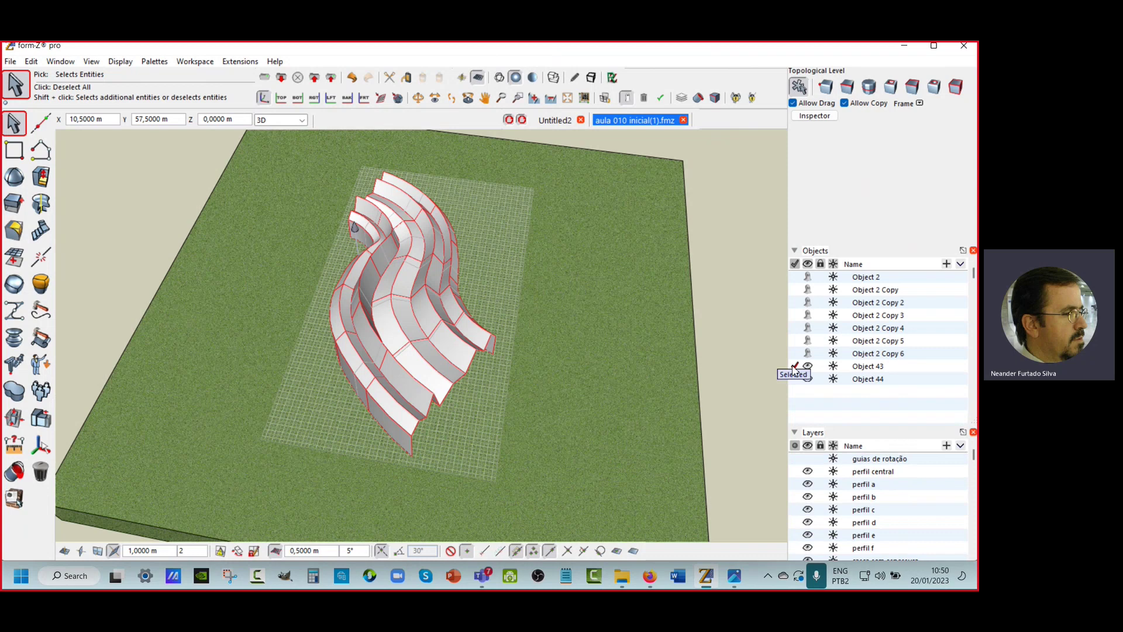
pyautogui.click(872, 367)
pyautogui.doubleClick(871, 369)
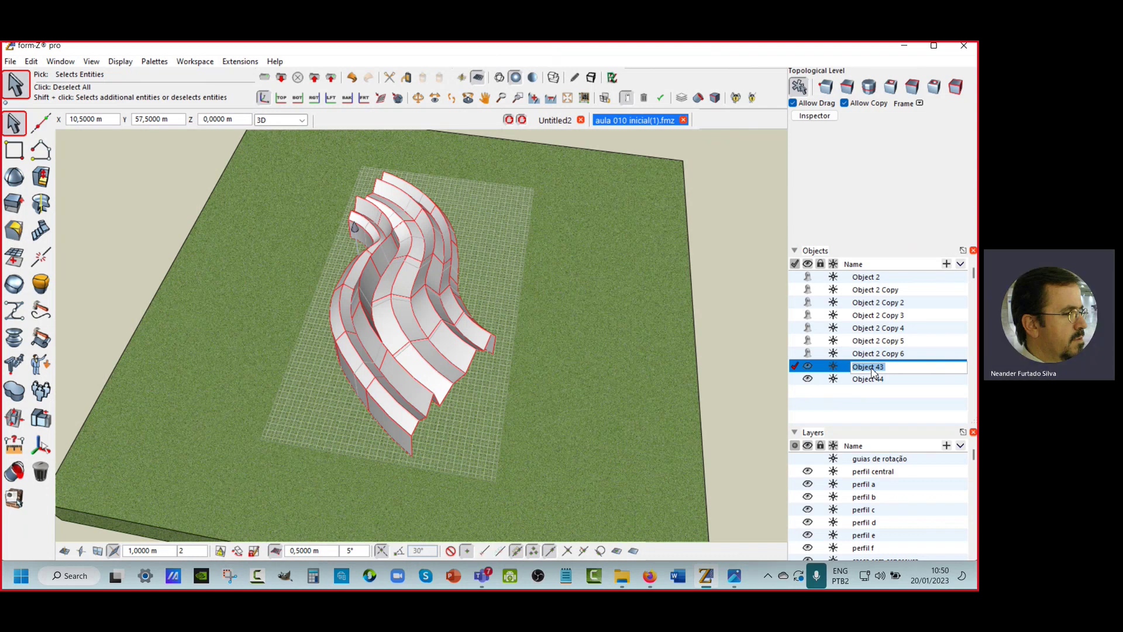
pyautogui.write('casca sem espessura original')
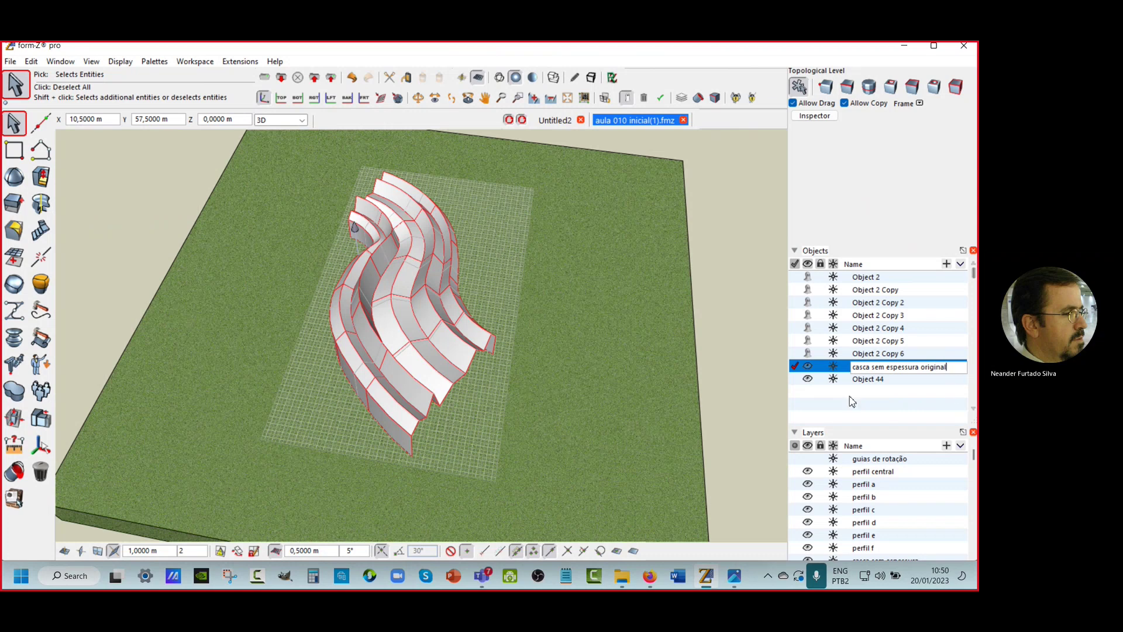
# Step: Finish naming the selected shell "casca sem espessura original" and duplicate it twice
pyautogui.click(870, 394)
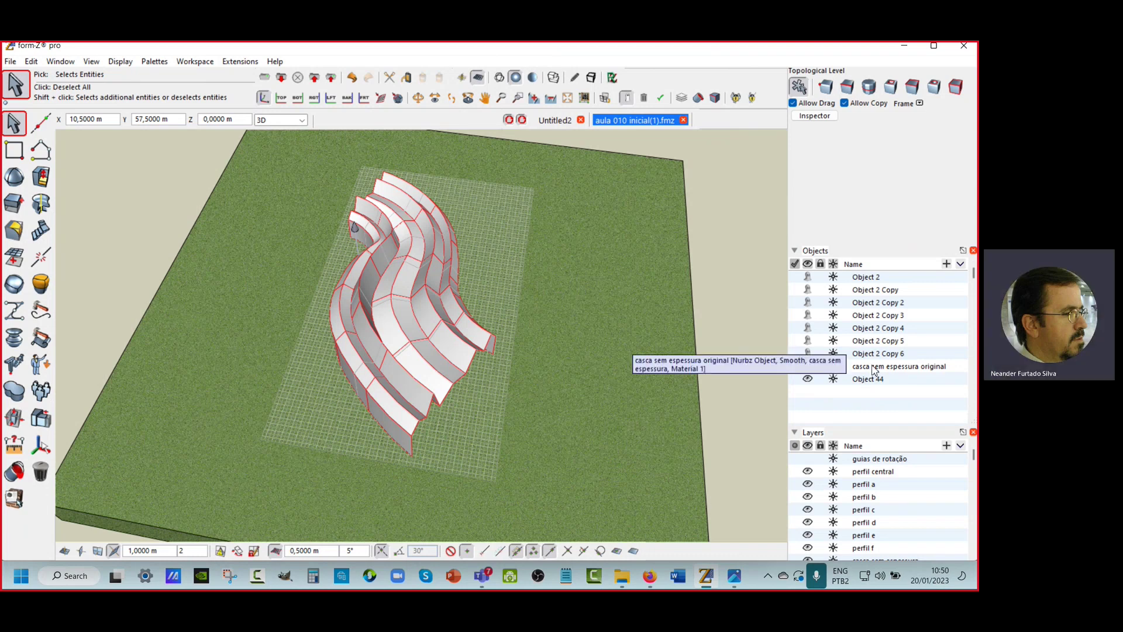
pyautogui.rightClick(874, 369)
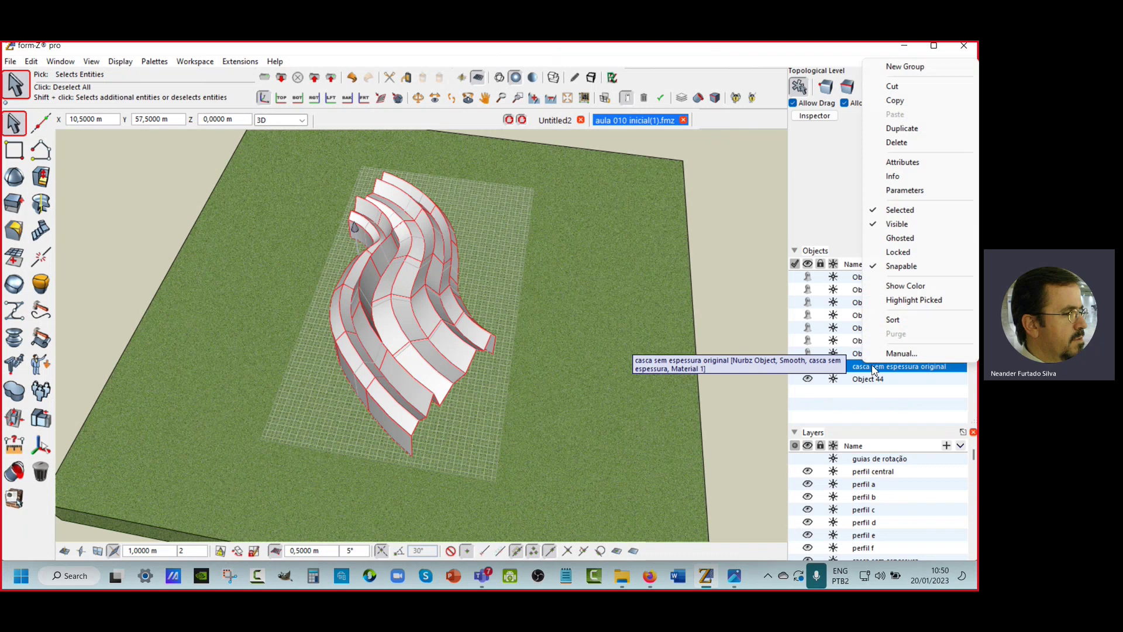
pyautogui.click(910, 130)
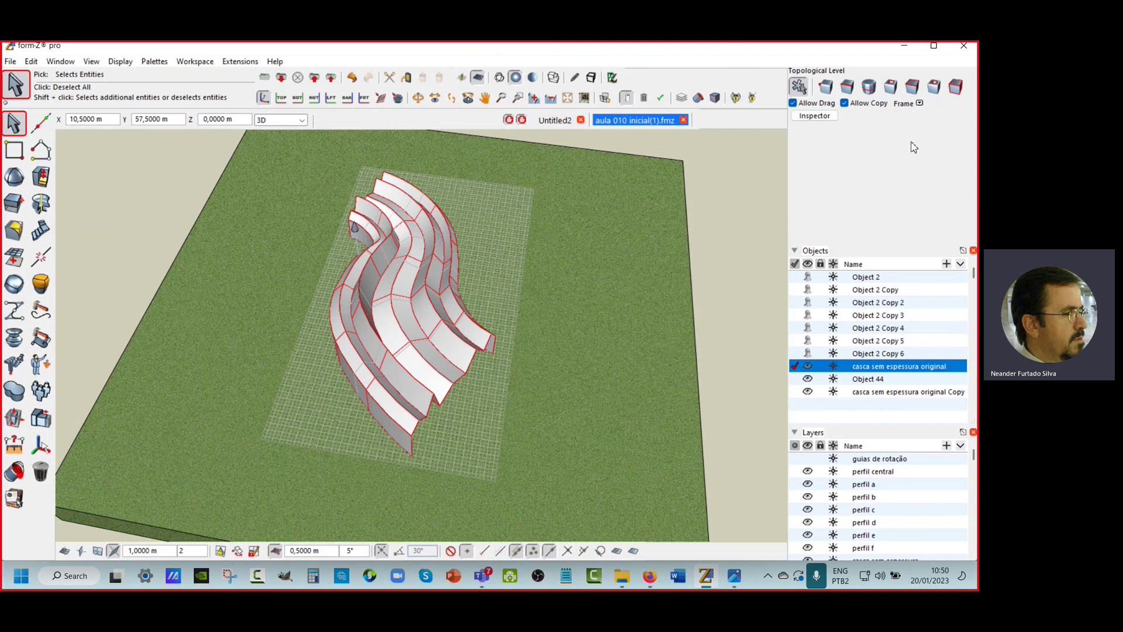
pyautogui.rightClick(867, 368)
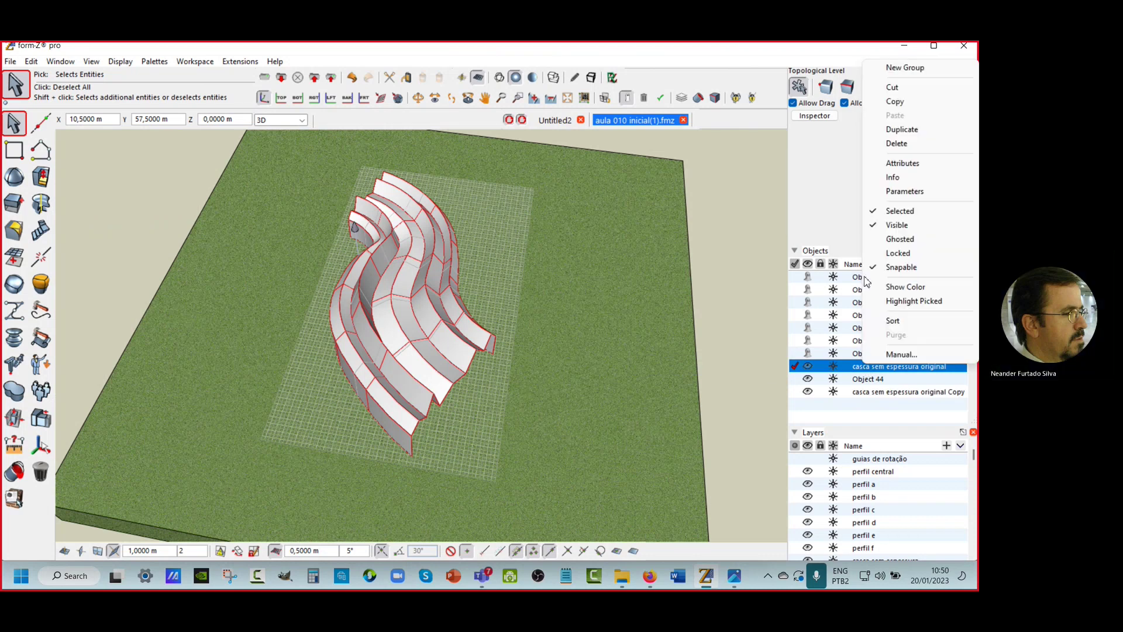
pyautogui.click(893, 130)
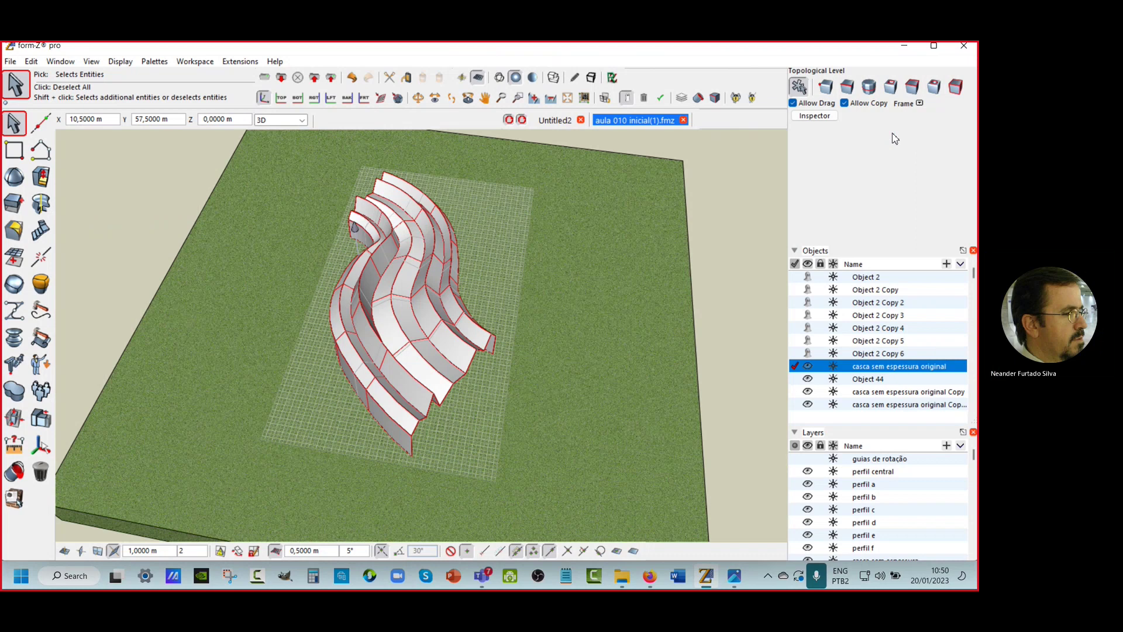
# Step: Deselect the object "casca sem espessura original", then lock and hide it
pyautogui.click(797, 367)
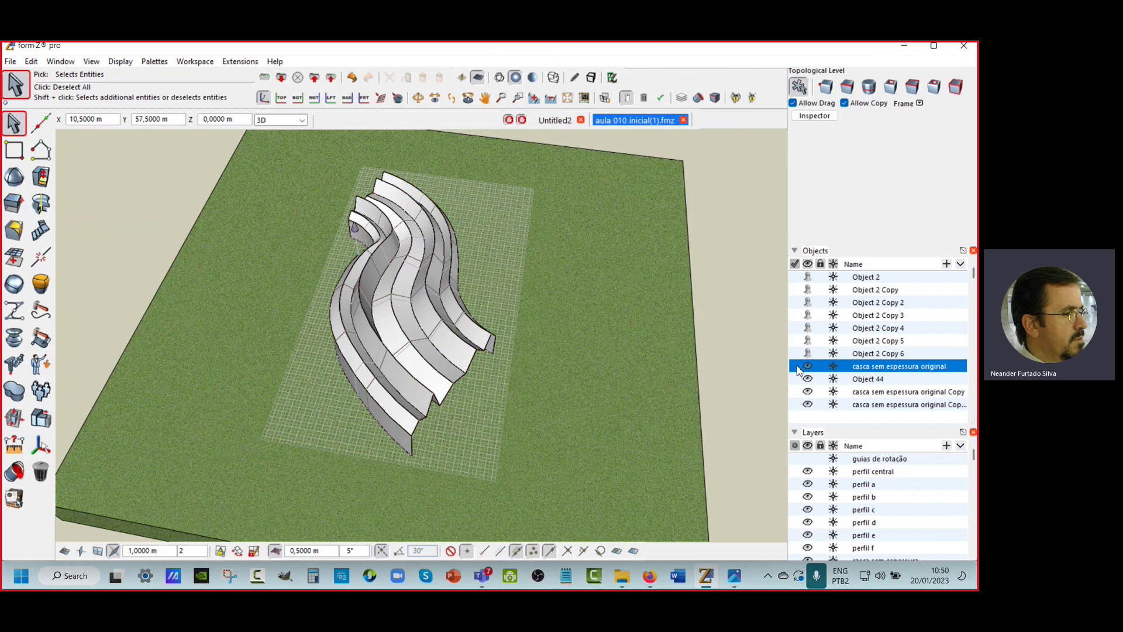
pyautogui.click(820, 366)
pyautogui.click(807, 367)
# Step: Rename the first copy of the original shell as "casca perfis x"
pyautogui.click(902, 396)
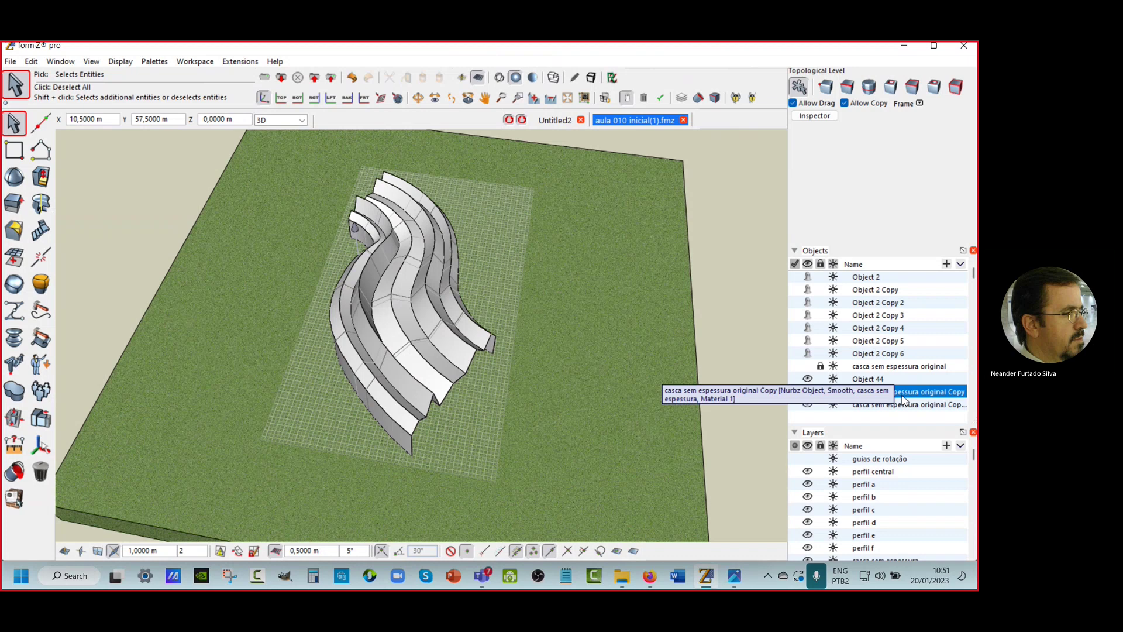
pyautogui.click(903, 399)
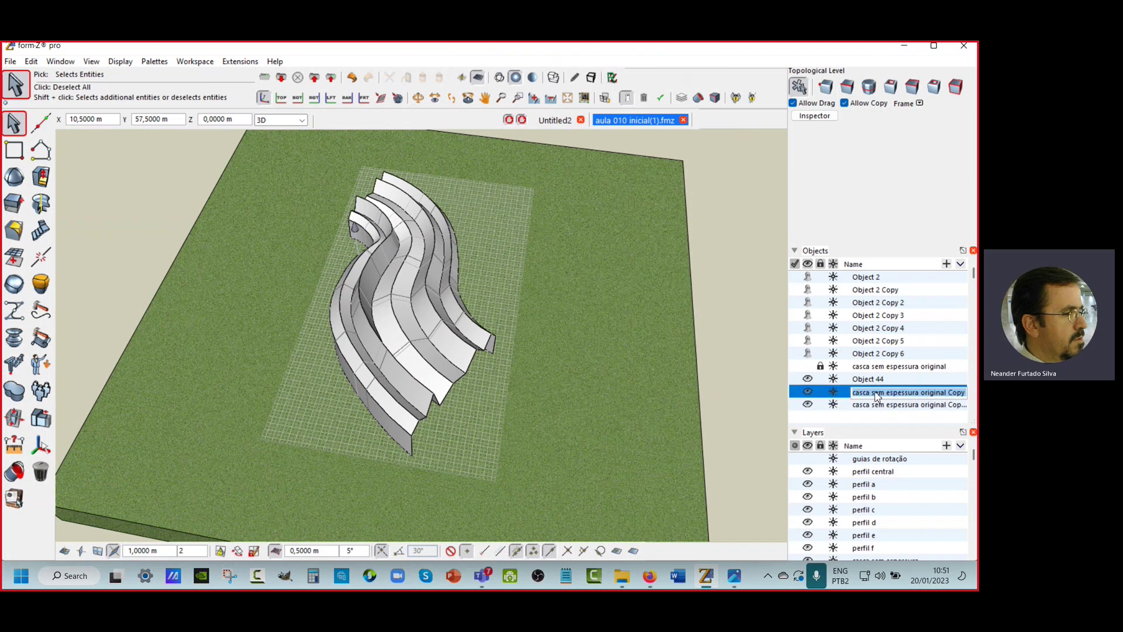
pyautogui.click(877, 393)
pyautogui.moveTo(874, 393); pyautogui.dragTo(962, 396)
pyautogui.write('p')
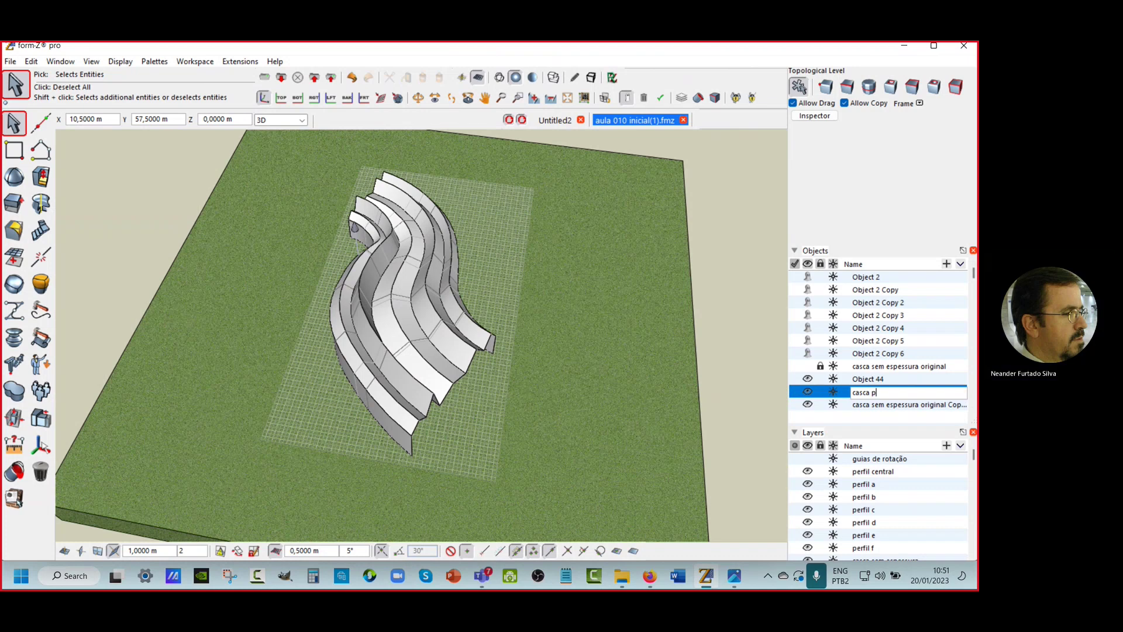
pyautogui.write('erfis x')
# Step: Rename the second copy of the original shell as "casca perfis y"
pyautogui.click(897, 407)
pyautogui.click(897, 407)
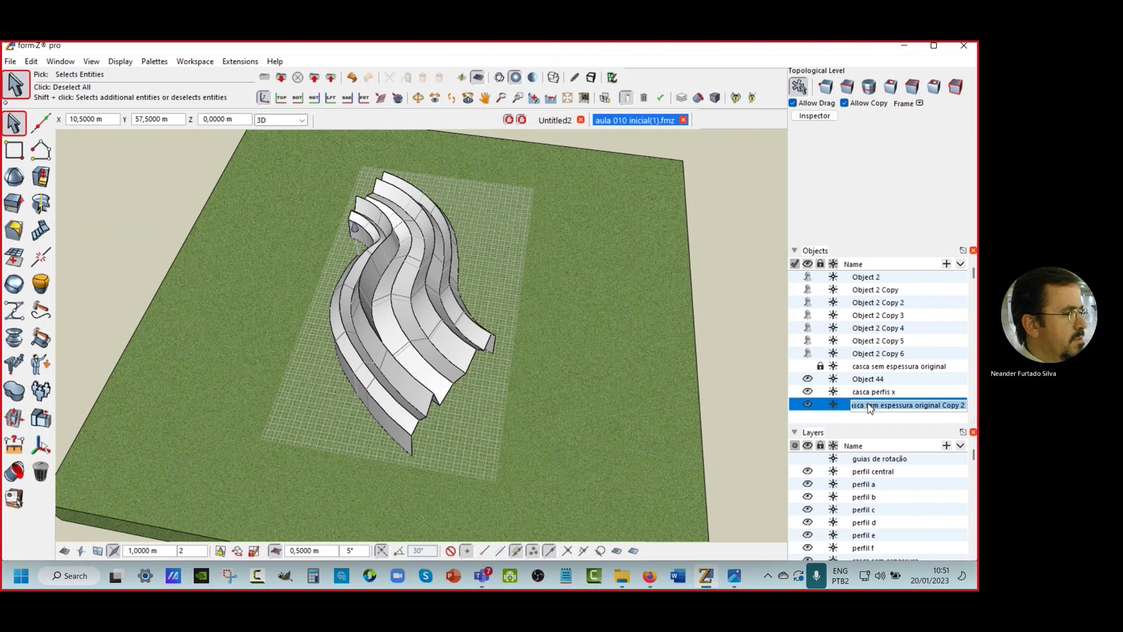
pyautogui.moveTo(869, 408); pyautogui.dragTo(971, 413)
pyautogui.press('BackSpace')
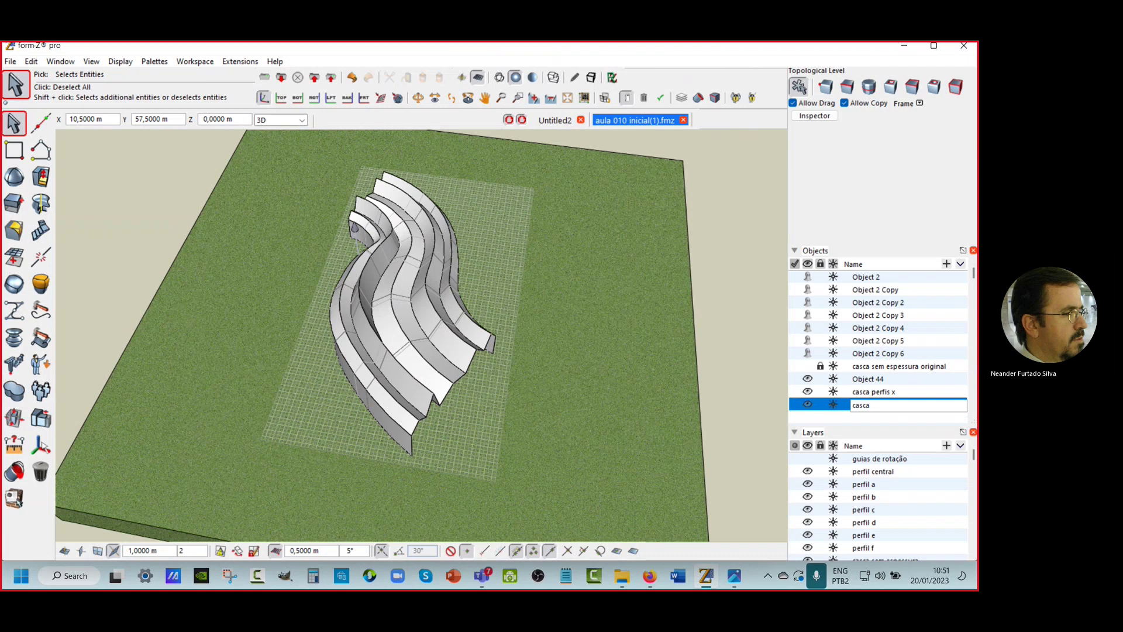
pyautogui.write('perfis y')
pyautogui.click(848, 422)
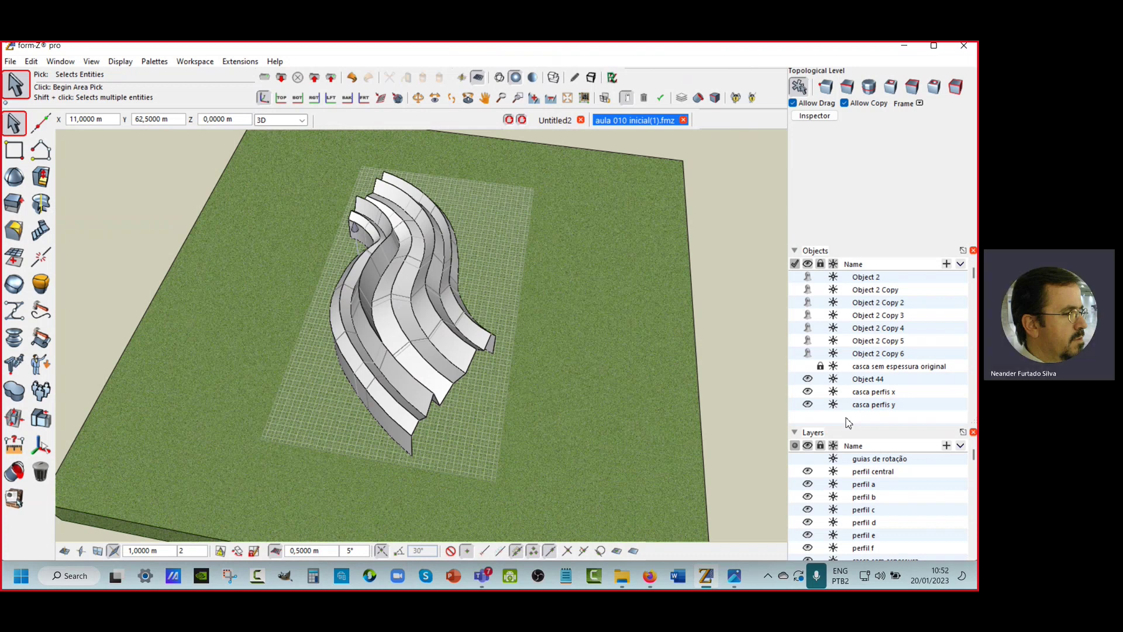
# Step: Hide the object "casca perfis y", keeping "casca perfis x" visible for sectioning
pyautogui.click(819, 367)
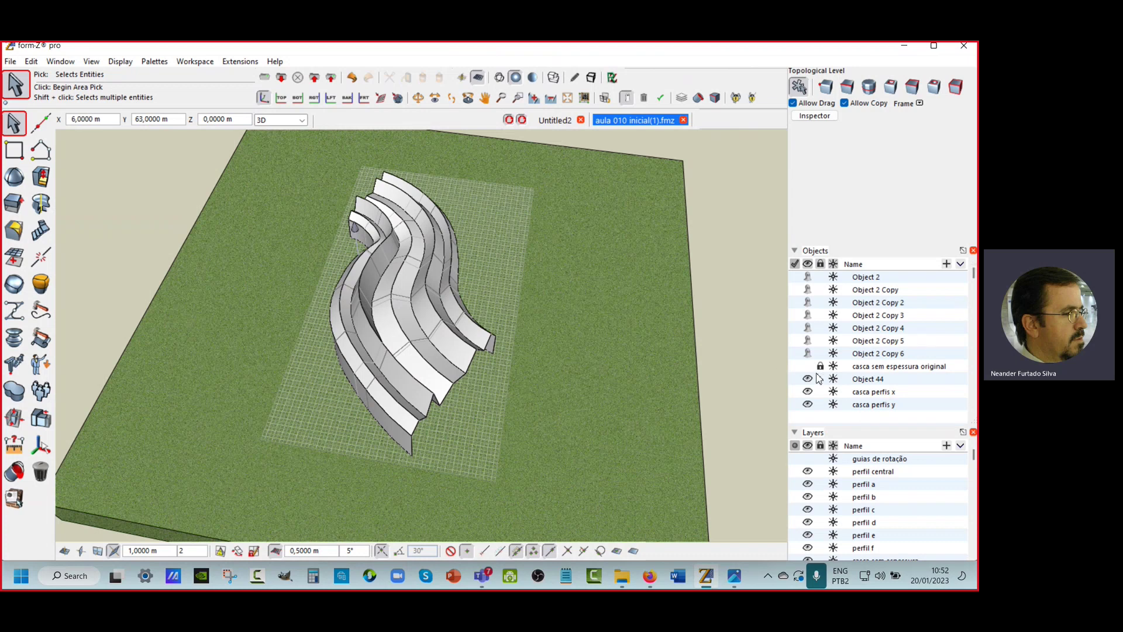
pyautogui.click(808, 404)
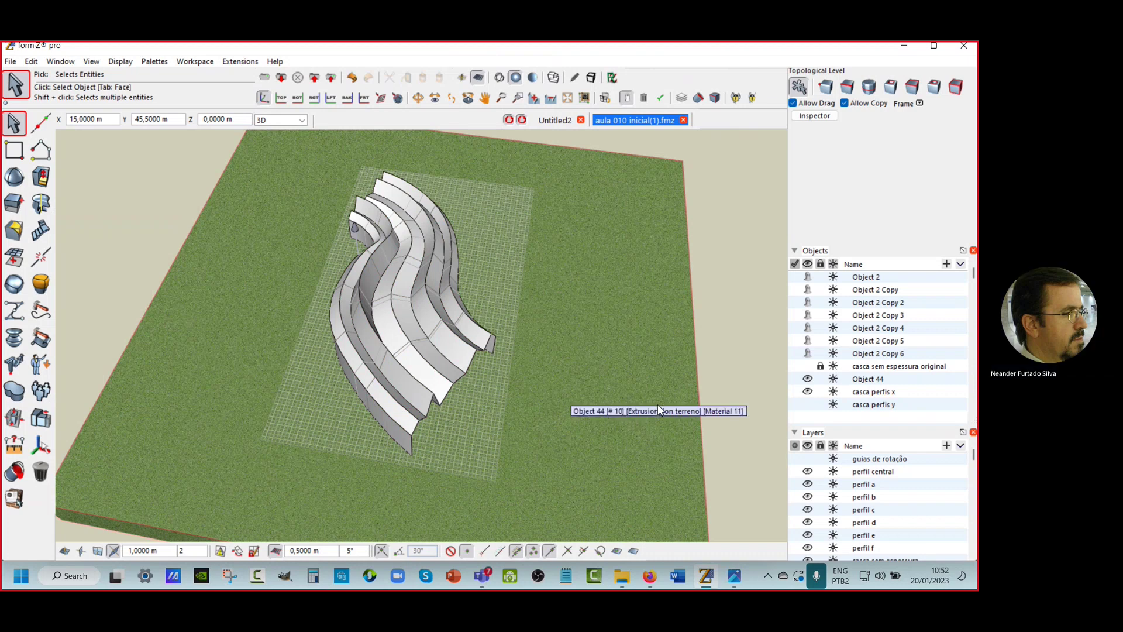
pyautogui.click(18, 415)
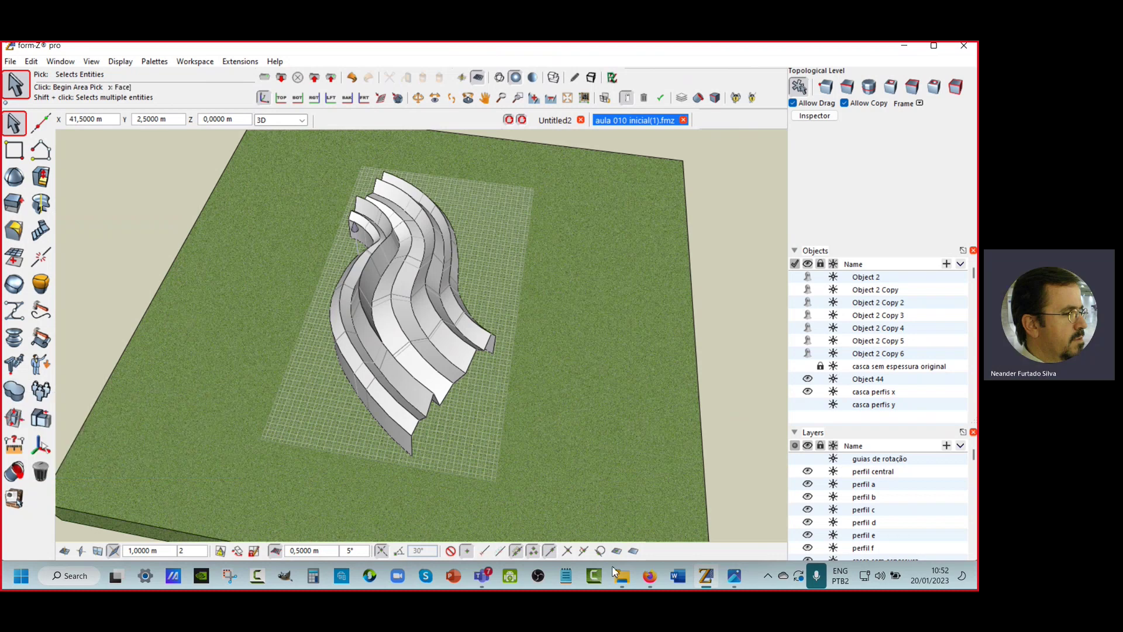
# Step: Switch to the photo viewer to examine the Smithsonian and BMW Bernhard Franken grid-structure images, and return to form-Z
pyautogui.click(739, 580)
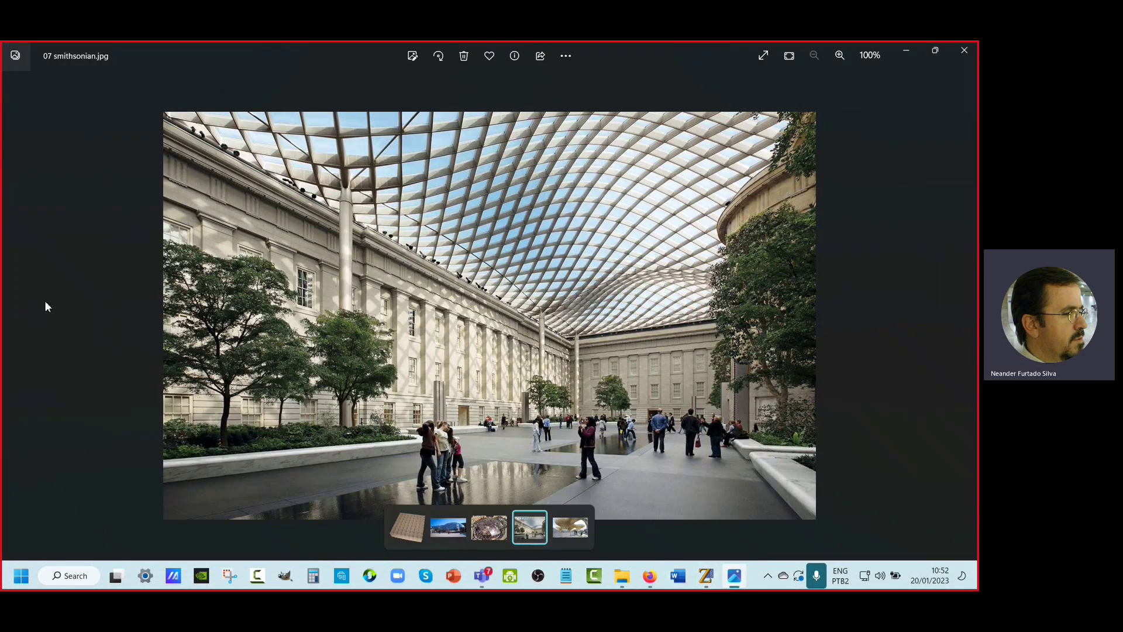
pyautogui.click(489, 528)
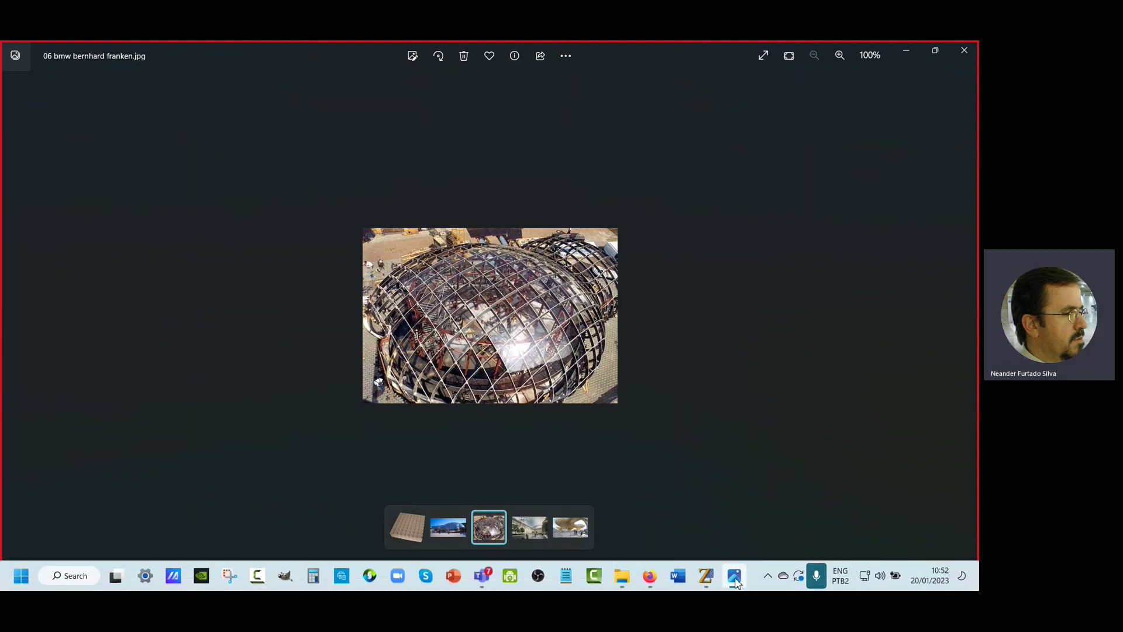
pyautogui.click(707, 580)
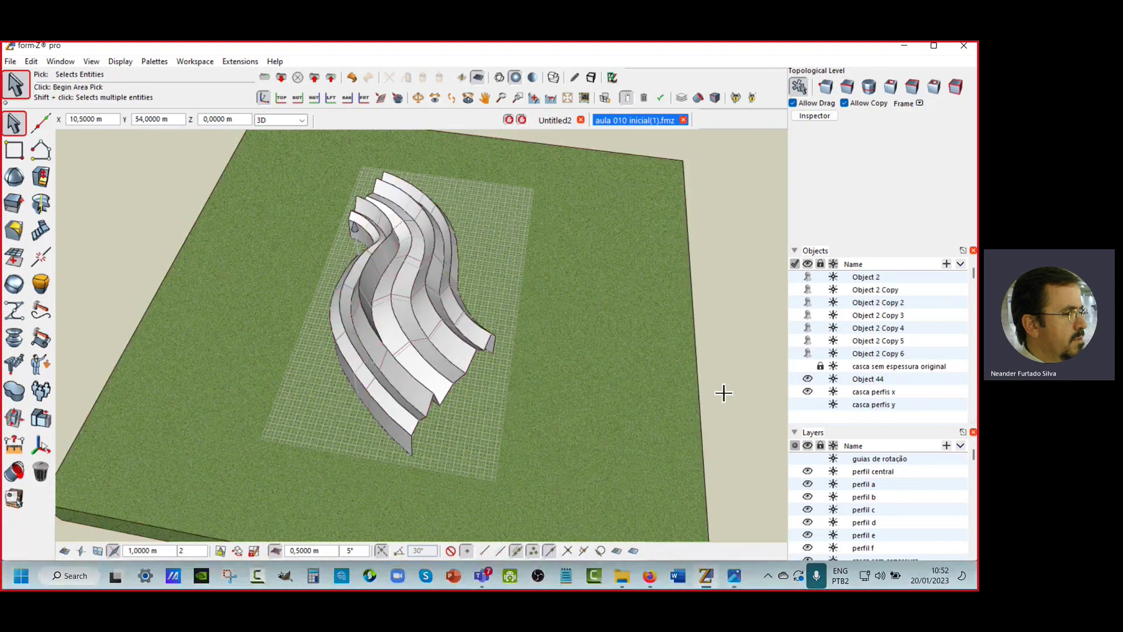
# Step: Start the Contour Sections tool and set its contour increment to 2 m
pyautogui.click(14, 392)
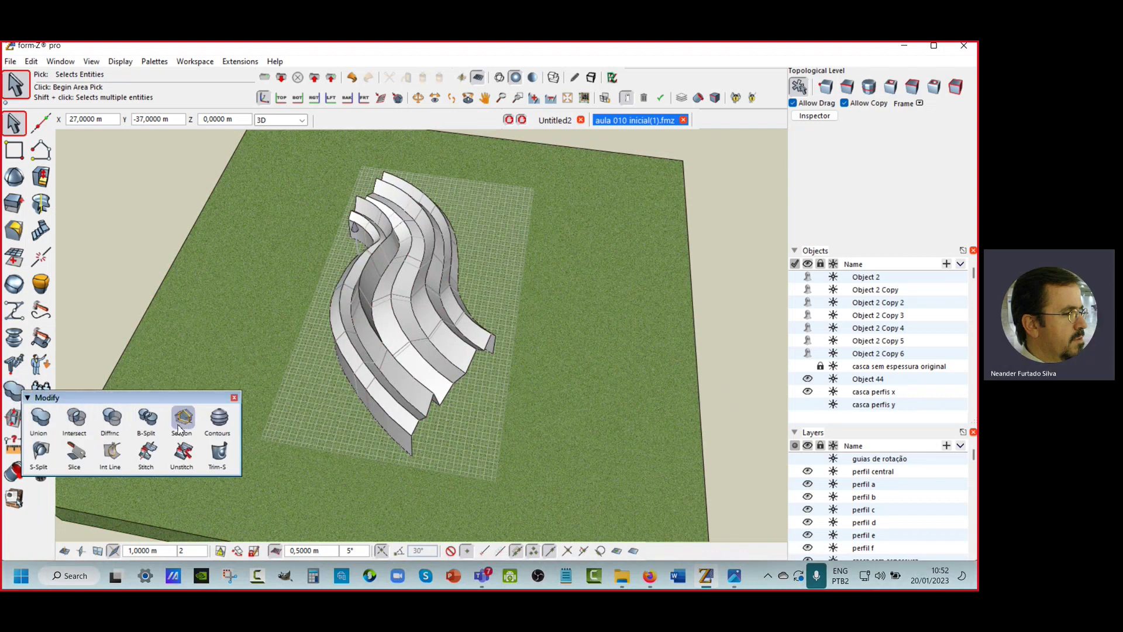
pyautogui.click(219, 420)
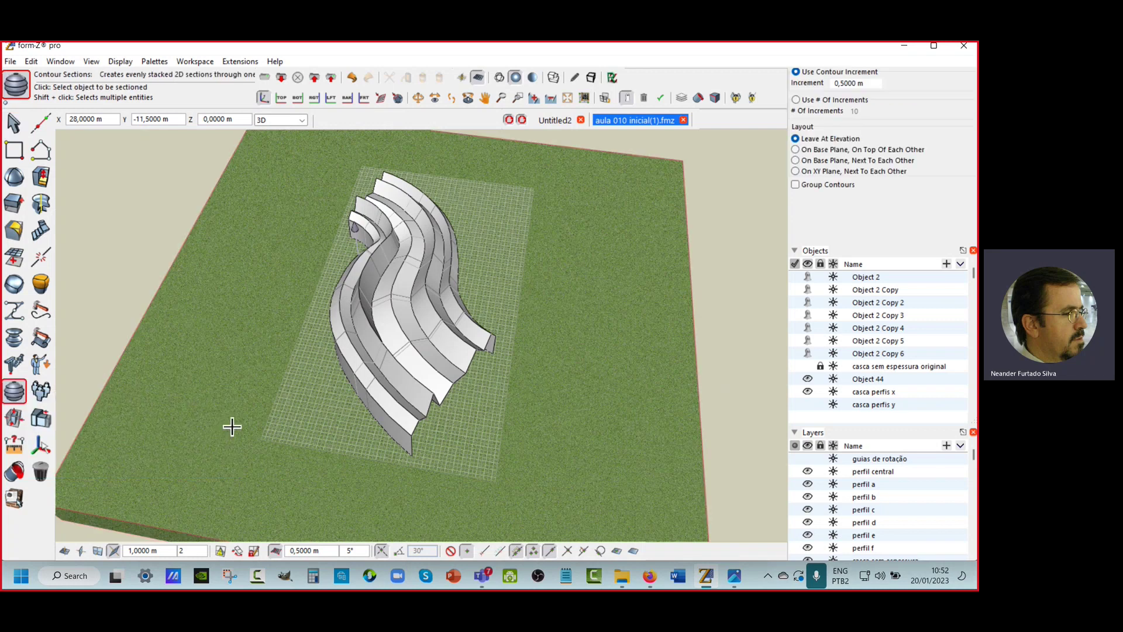
pyautogui.scroll(3, 901, 213)
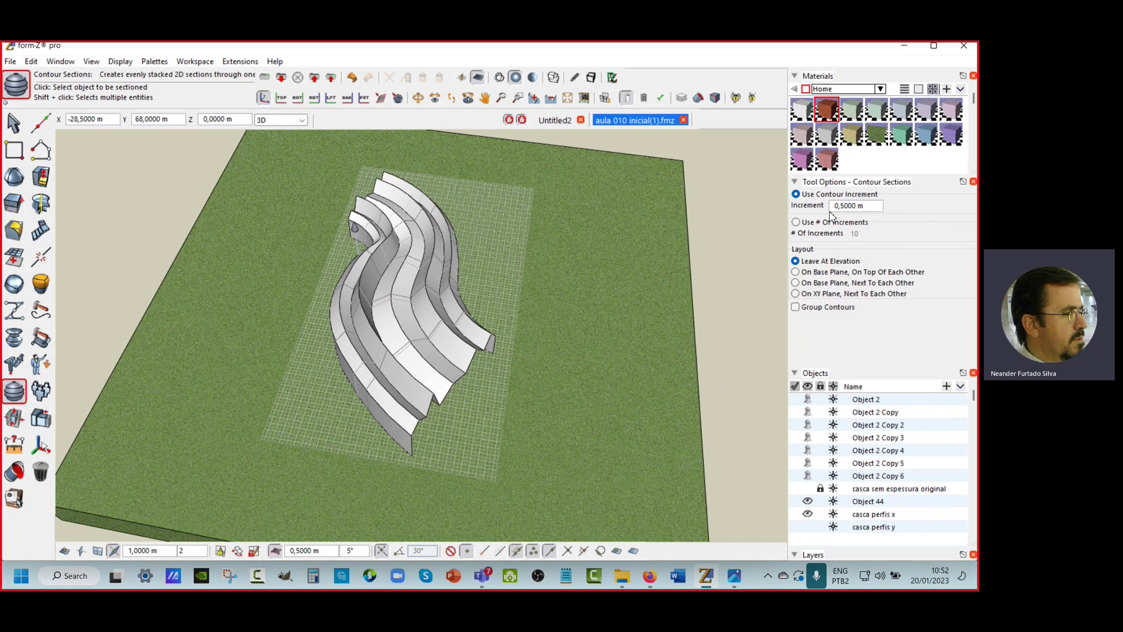
pyautogui.click(871, 206)
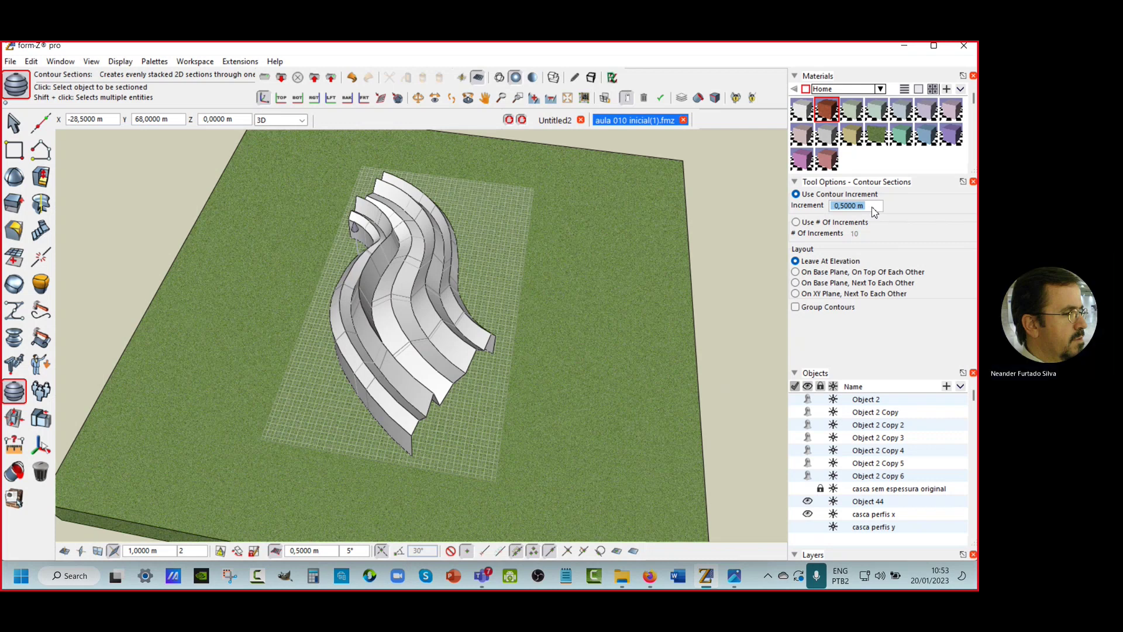
pyautogui.click(18, 392)
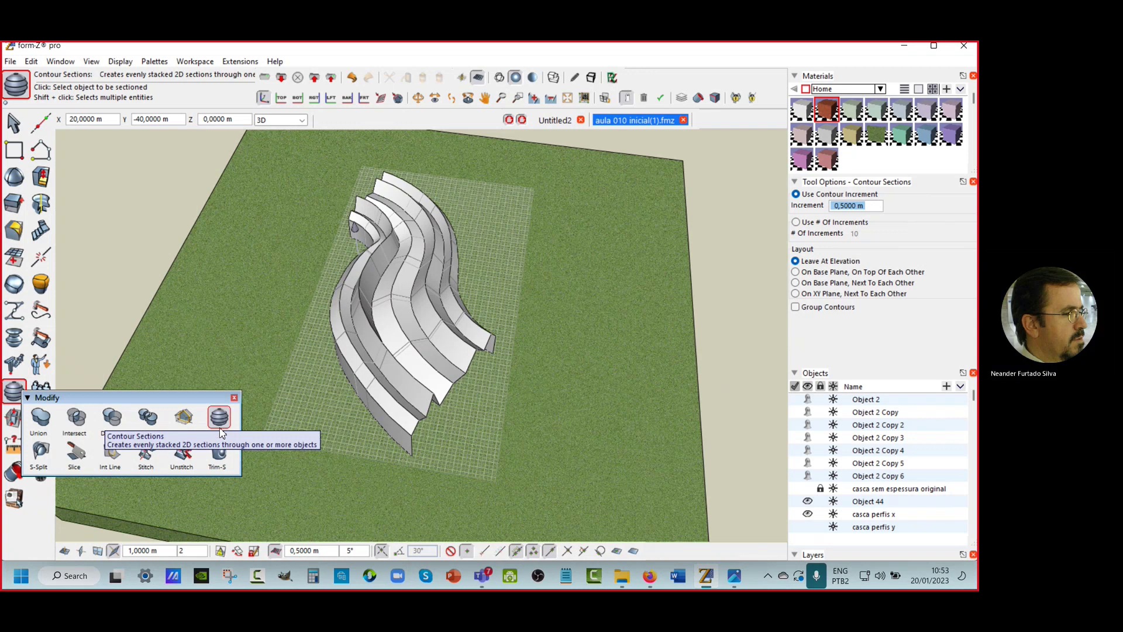
pyautogui.click(219, 431)
pyautogui.click(871, 203)
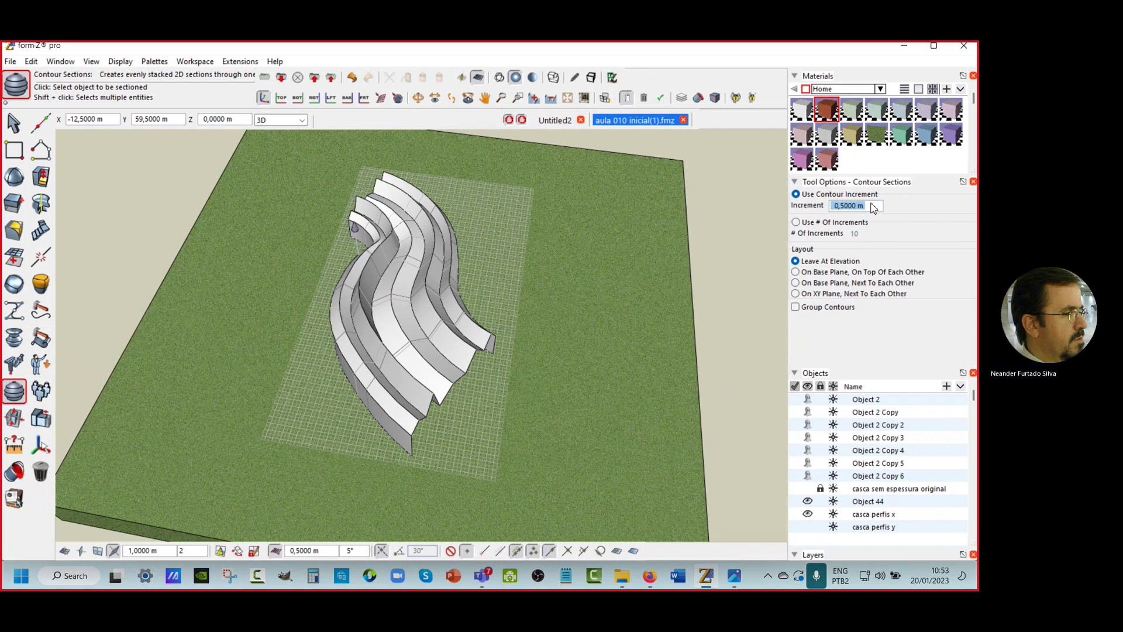
pyautogui.write('2')
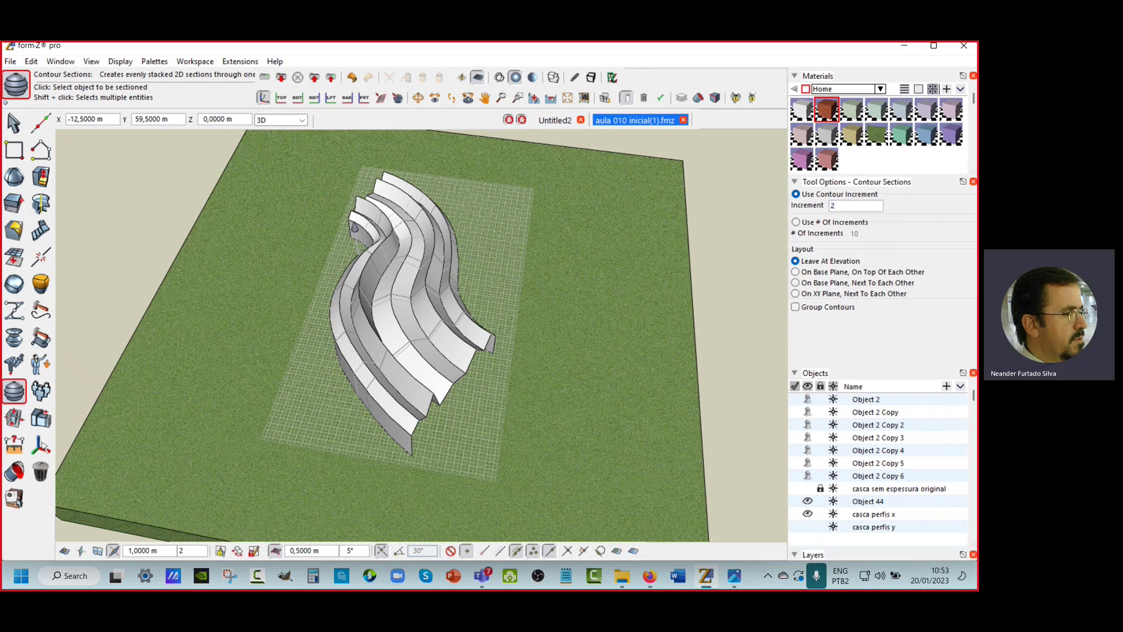
pyautogui.click(898, 216)
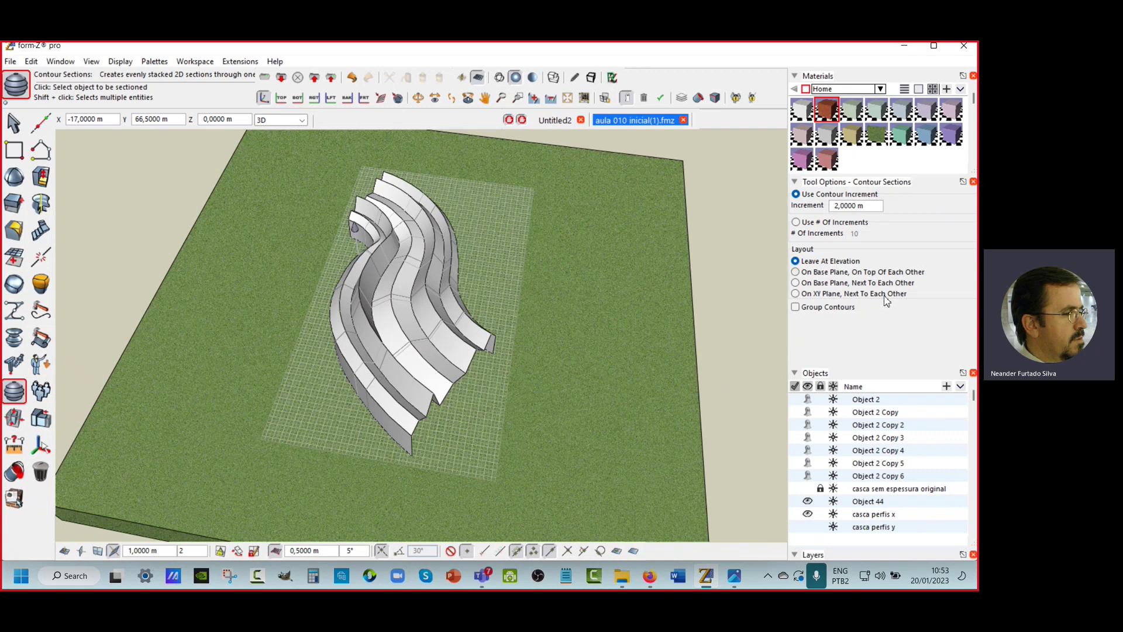
# Step: Compare the orientations of the reference planes and make the YZ plane the current one
pyautogui.click(489, 443)
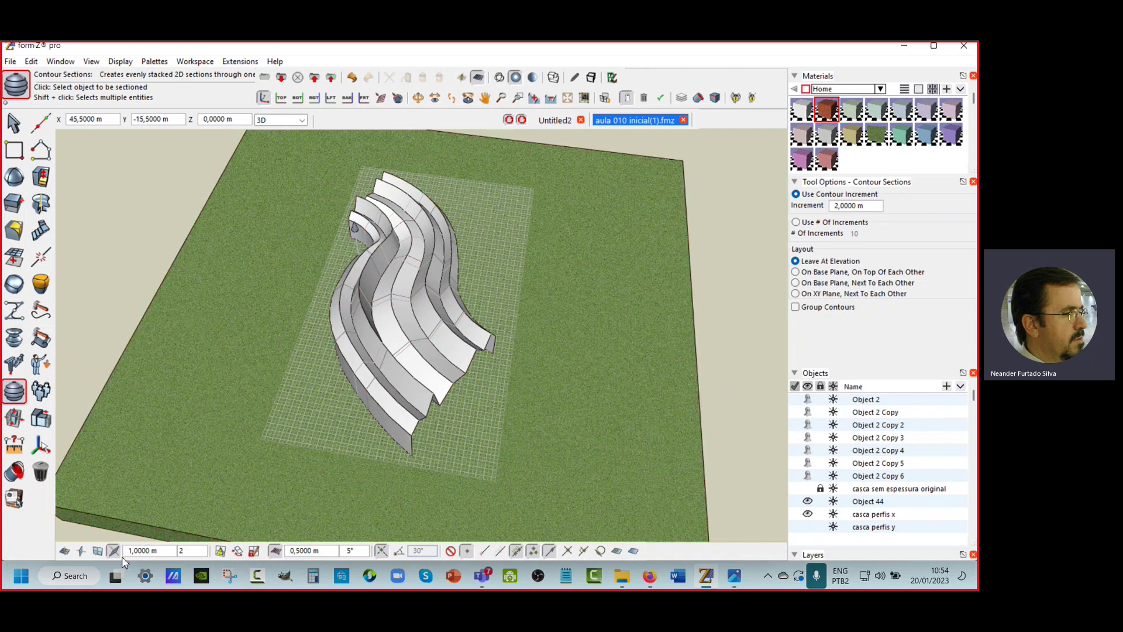
pyautogui.click(97, 551)
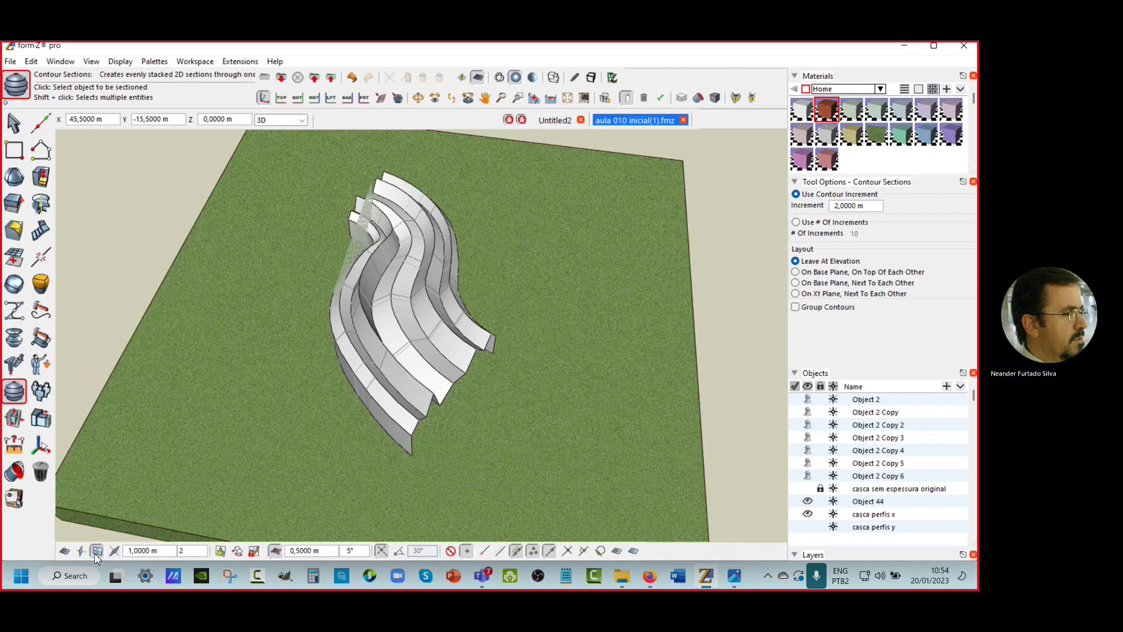
pyautogui.click(81, 551)
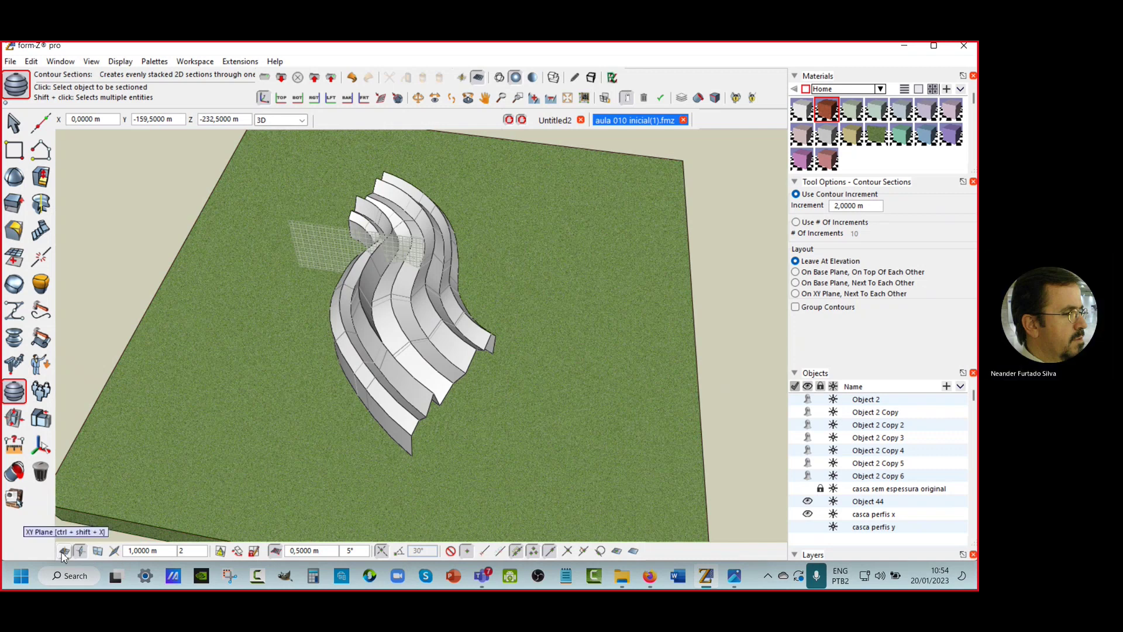
pyautogui.click(64, 552)
pyautogui.click(80, 551)
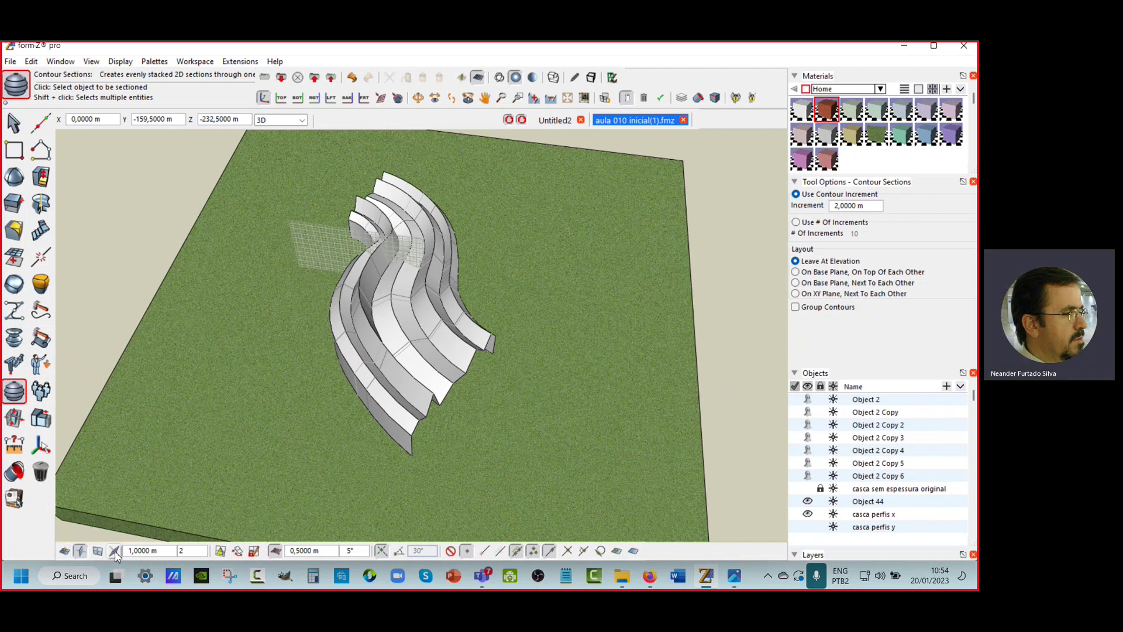
pyautogui.click(98, 552)
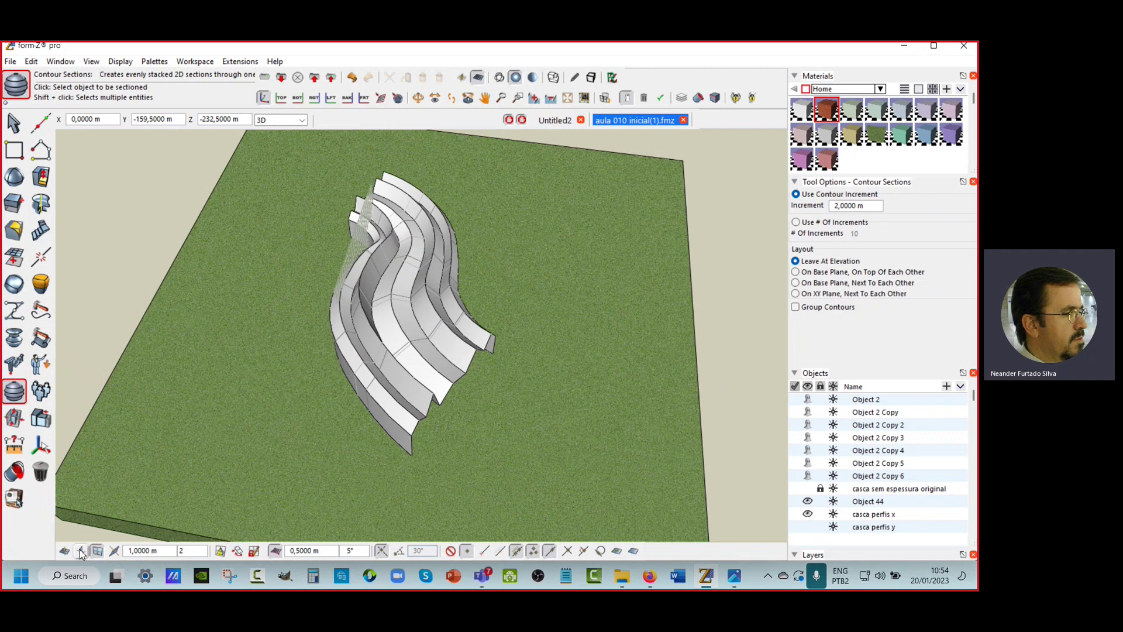
pyautogui.click(81, 552)
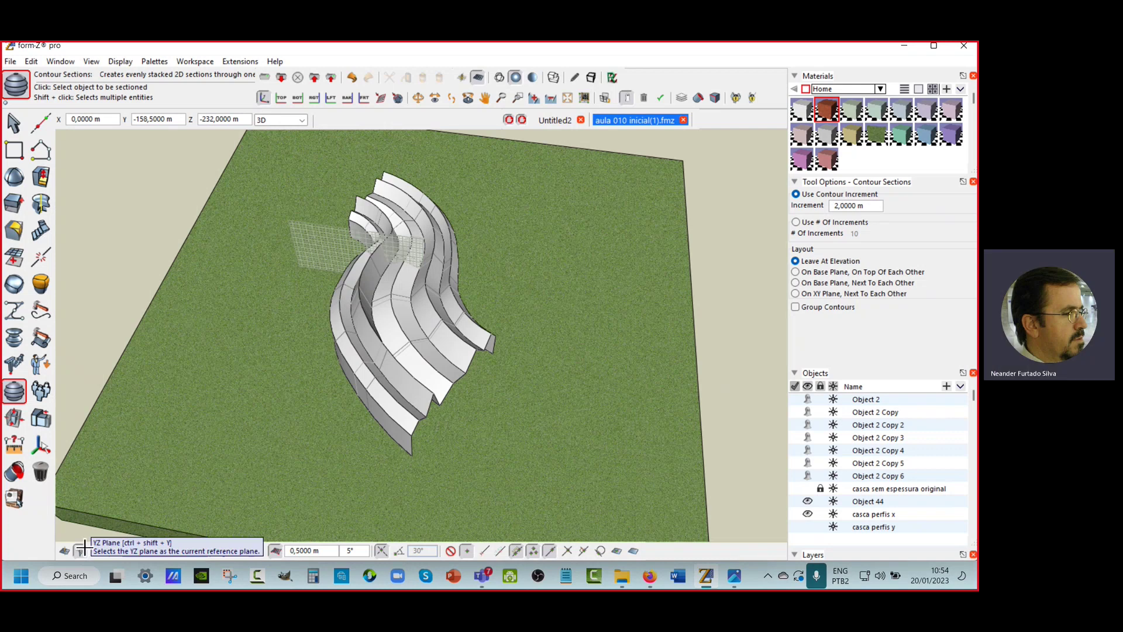
# Step: Generate the contour sections of the "casca perfis x" shell along the YZ plane and return to the Pick tool
pyautogui.click(403, 321)
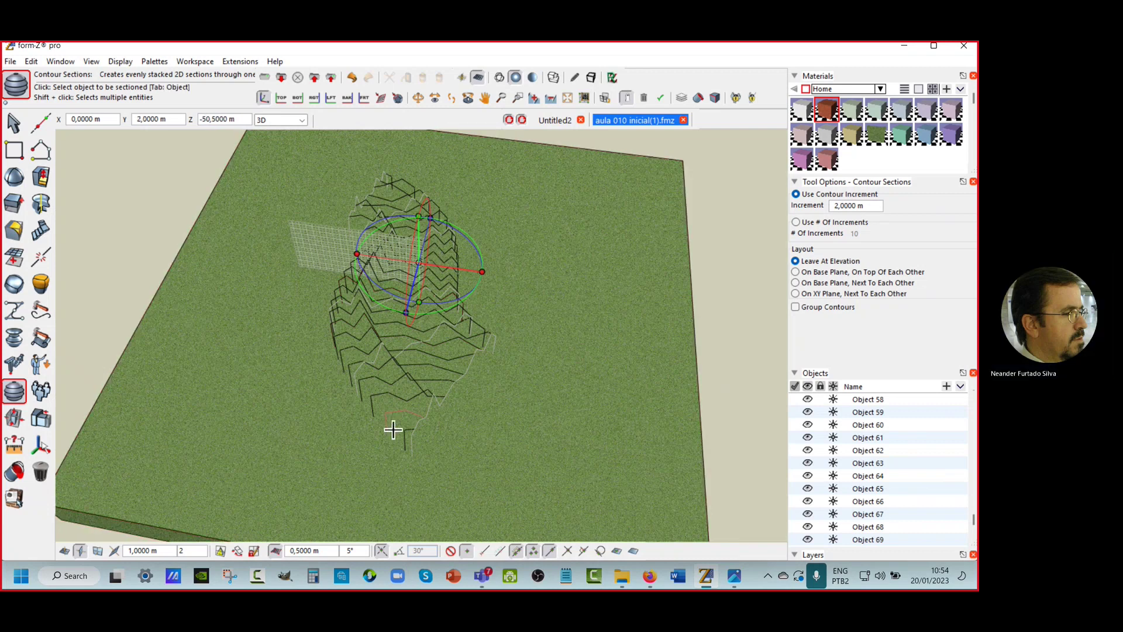
pyautogui.click(14, 124)
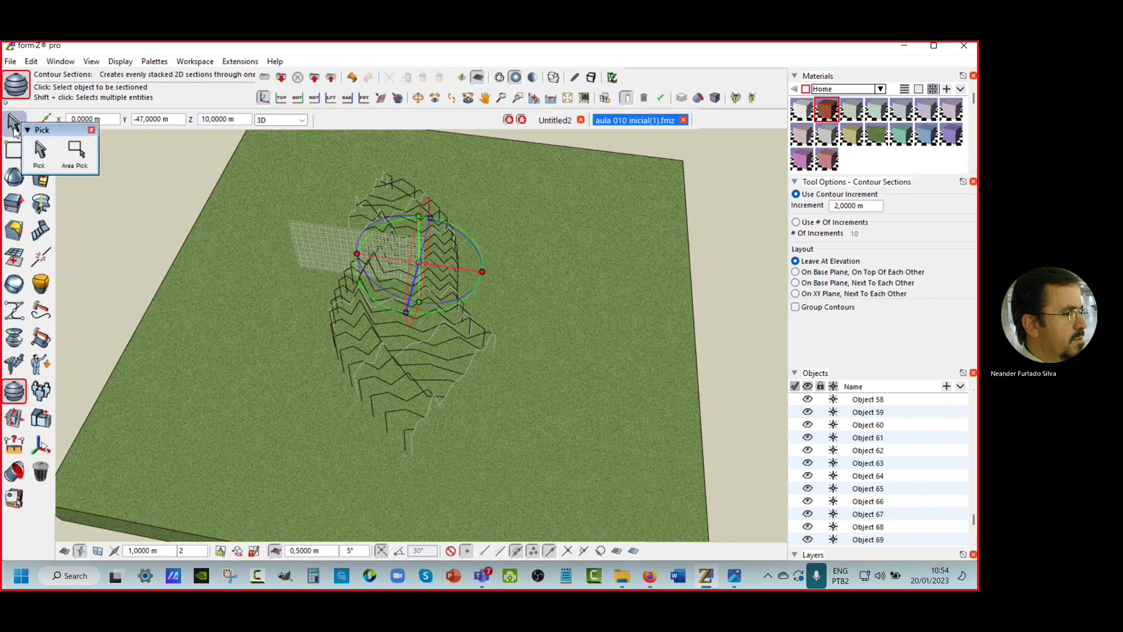
pyautogui.click(14, 127)
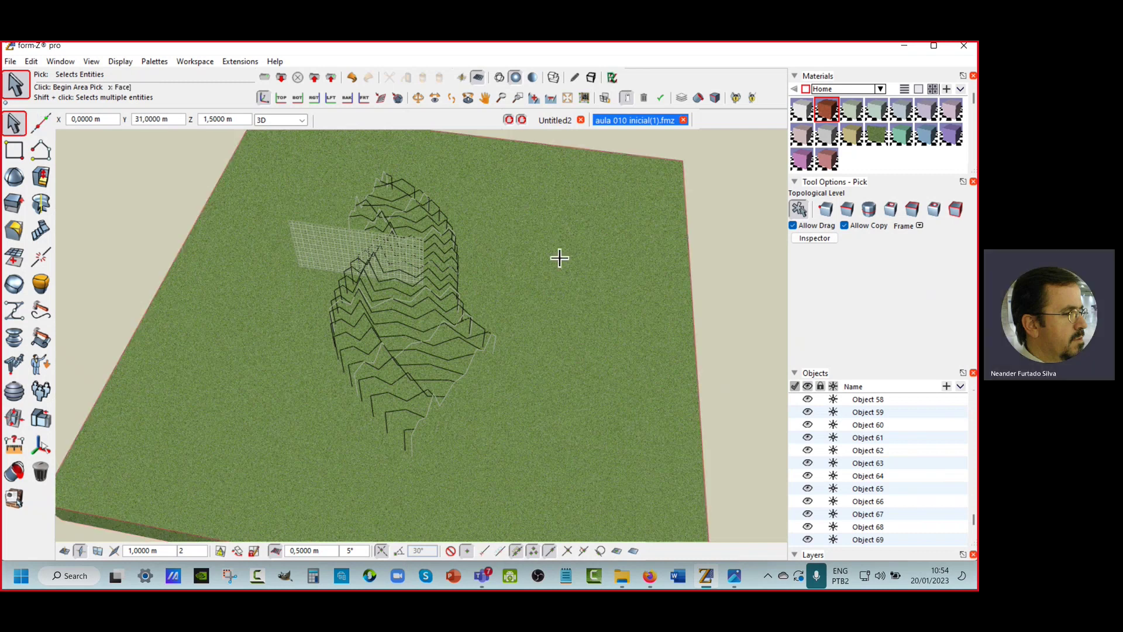
# Step: Create a new layer group named "estrutura de suporte da casca" below the terreno layer
pyautogui.scroll(-5, 888, 316)
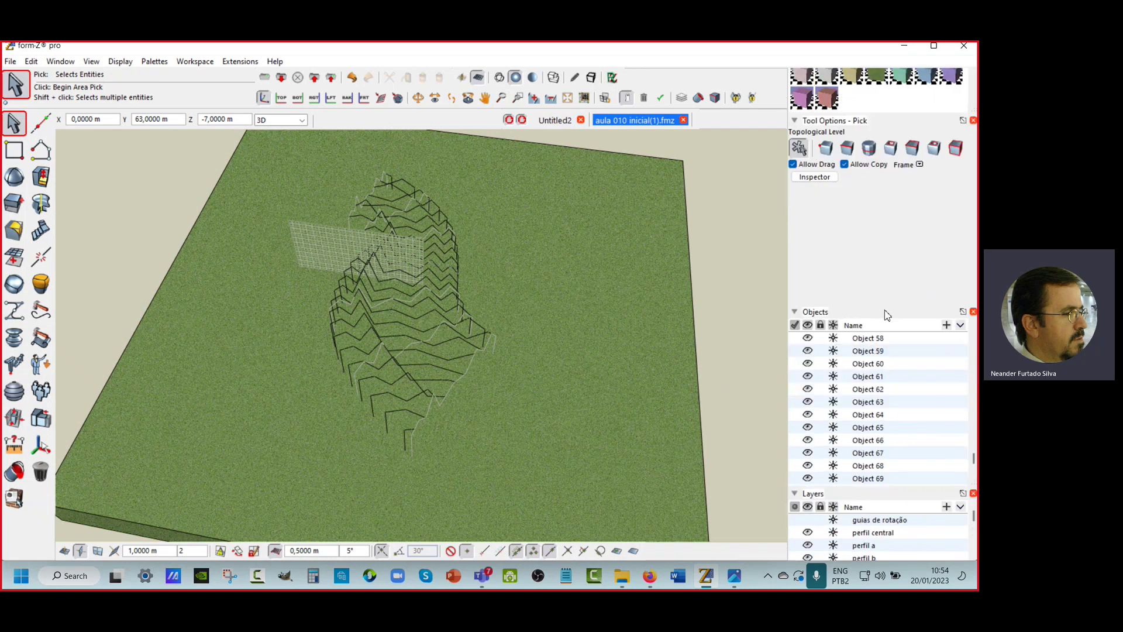
pyautogui.scroll(-3, 885, 455)
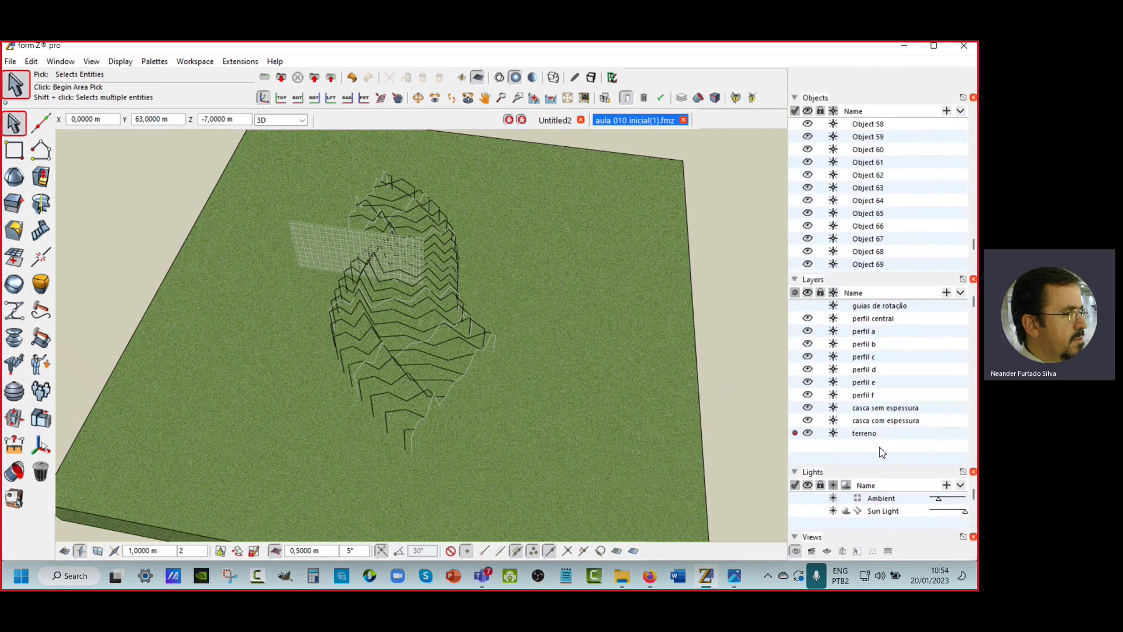
pyautogui.moveTo(970, 463); pyautogui.dragTo(970, 503)
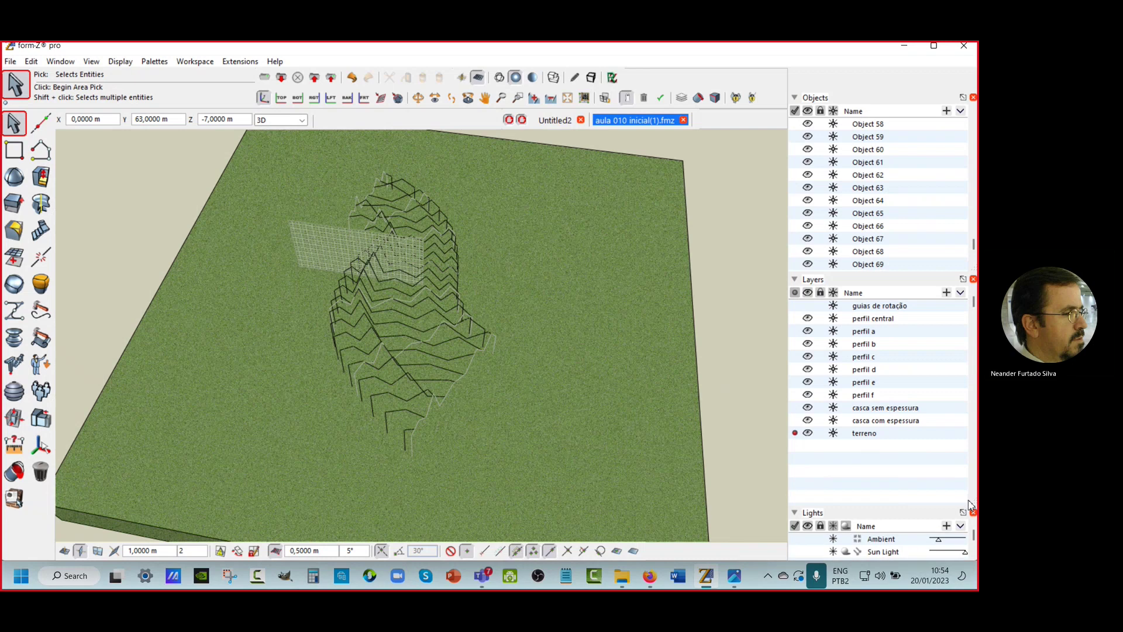
pyautogui.click(962, 293)
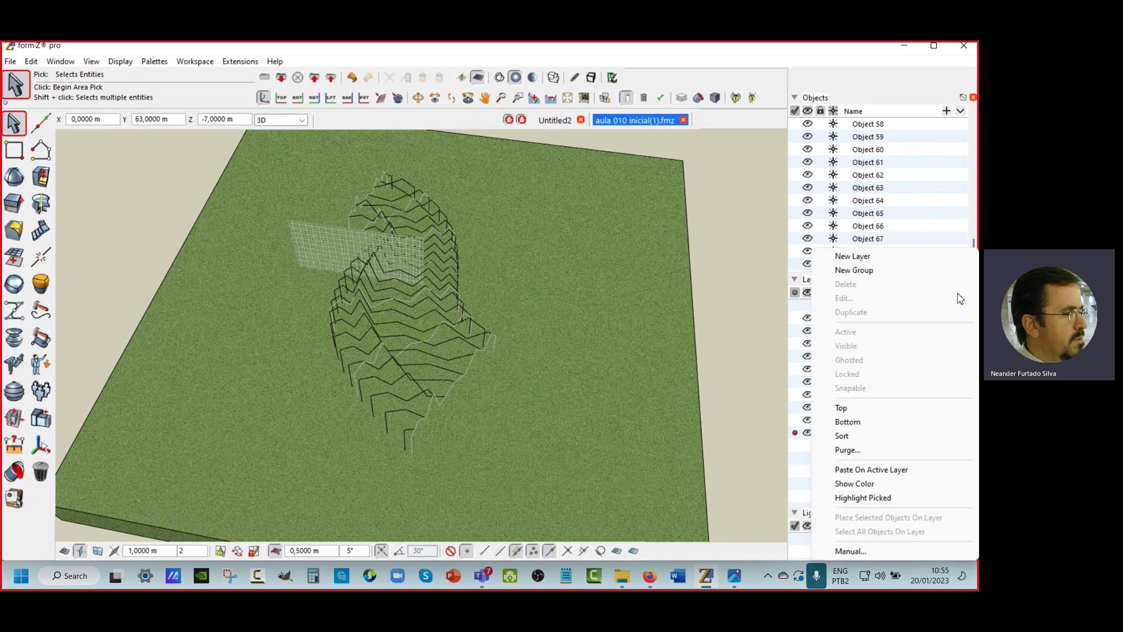
pyautogui.click(854, 270)
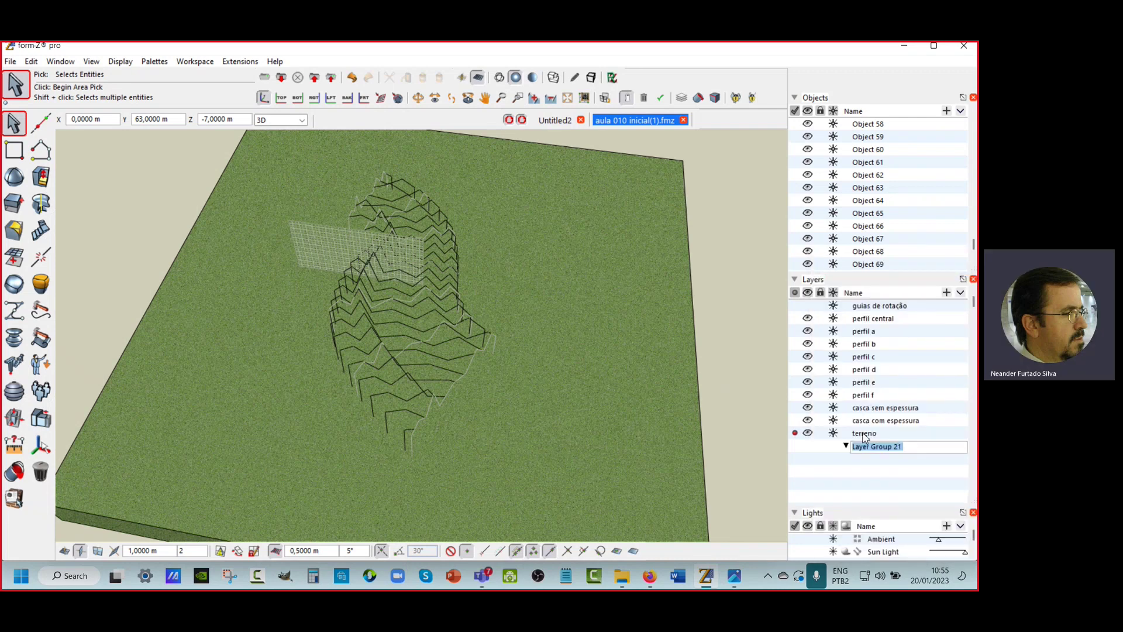
pyautogui.write('estrutura de suporte da casca')
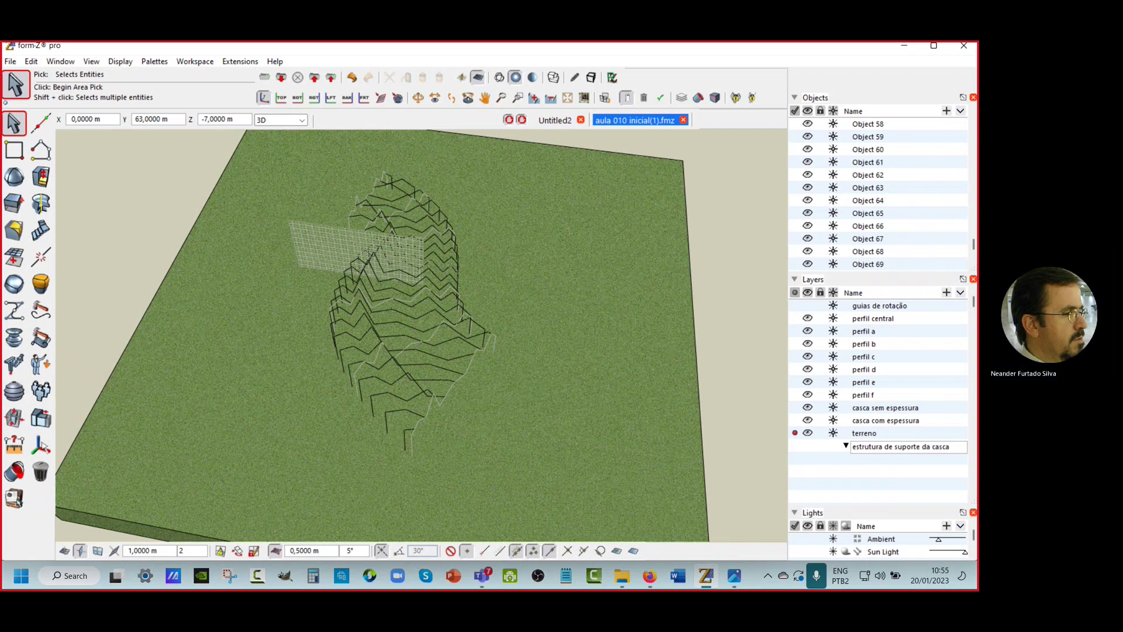
pyautogui.click(864, 466)
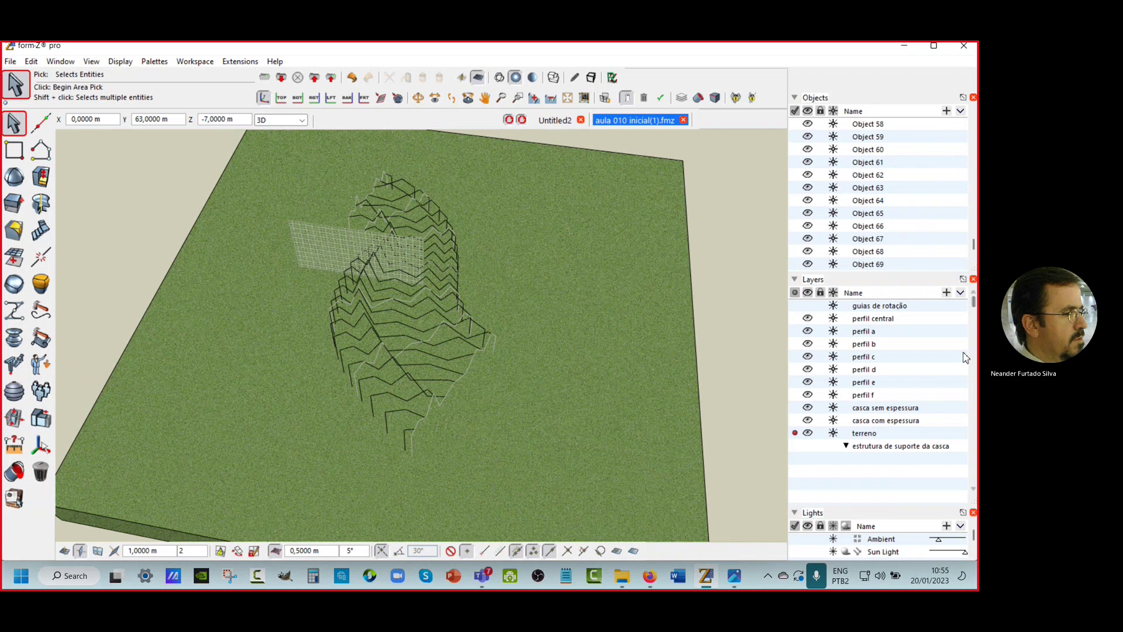
# Step: Add three new layers below the "estrutura de suporte da casca" group and rename the first one "perfis x"
pyautogui.click(946, 293)
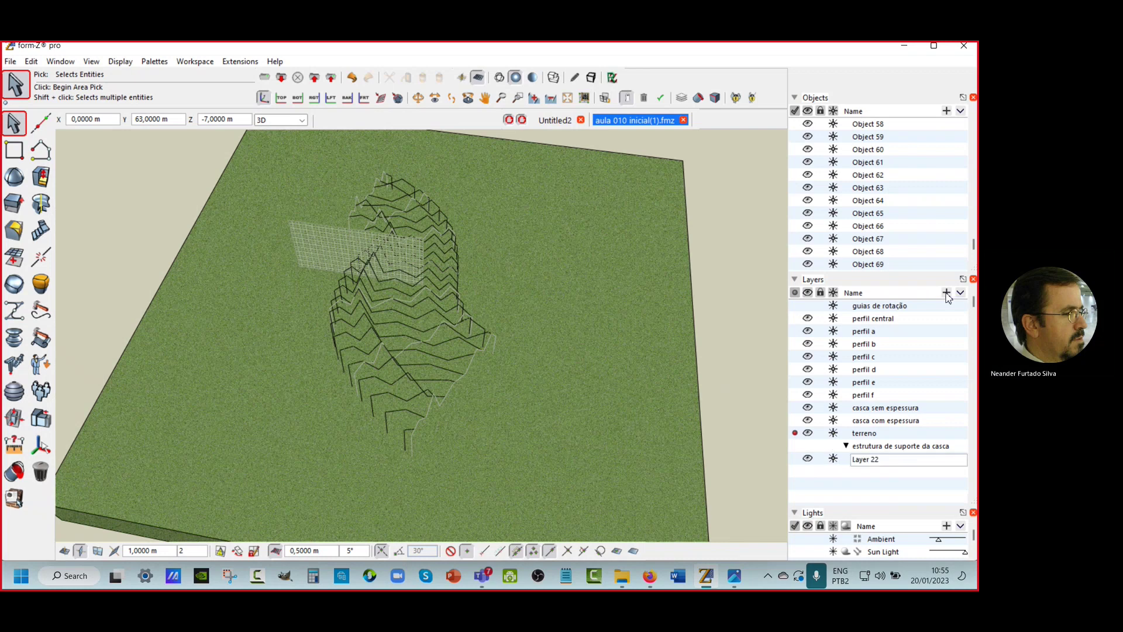
pyautogui.click(947, 292)
pyautogui.click(946, 292)
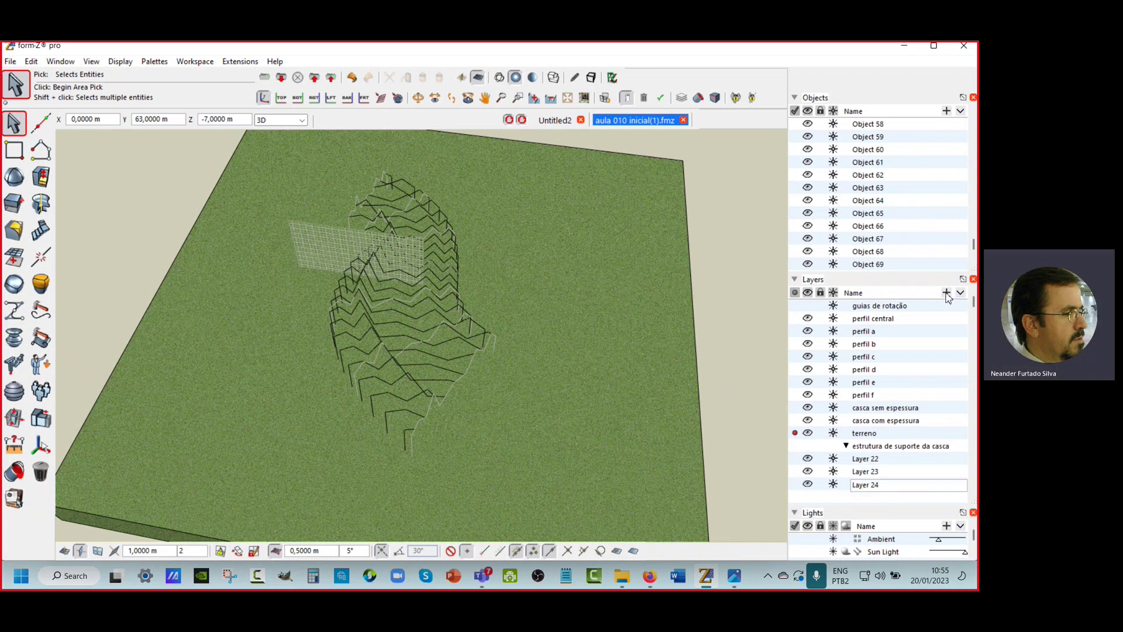
pyautogui.click(870, 459)
pyautogui.click(871, 460)
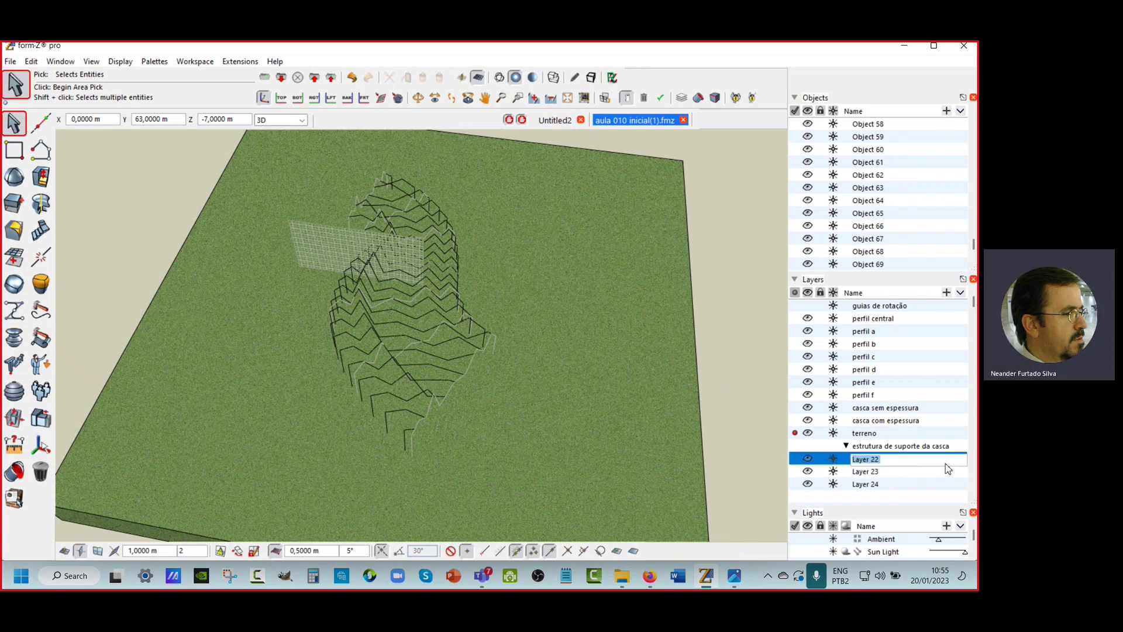
pyautogui.write('perfri')
pyautogui.press('BackSpace')
pyautogui.press('BackSpace')
pyautogui.write('is x')
# Step: Rename the second new layer "perfis y" and the third "perfis das bordas"
pyautogui.click(865, 473)
pyautogui.doubleClick(867, 474)
pyautogui.write('pe')
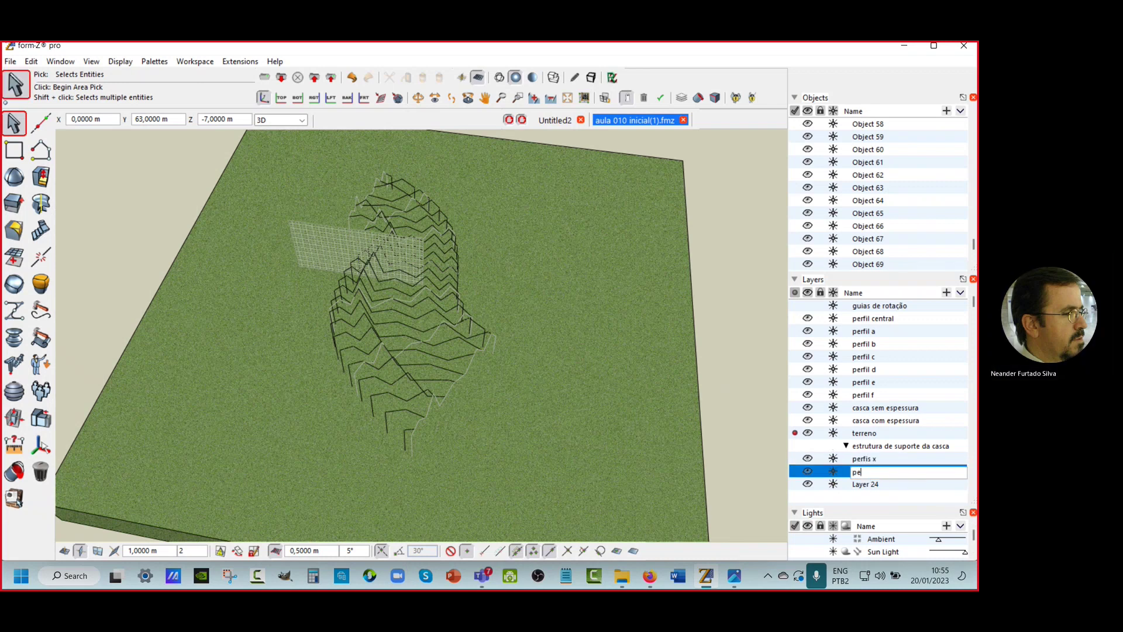
pyautogui.write('rfis y')
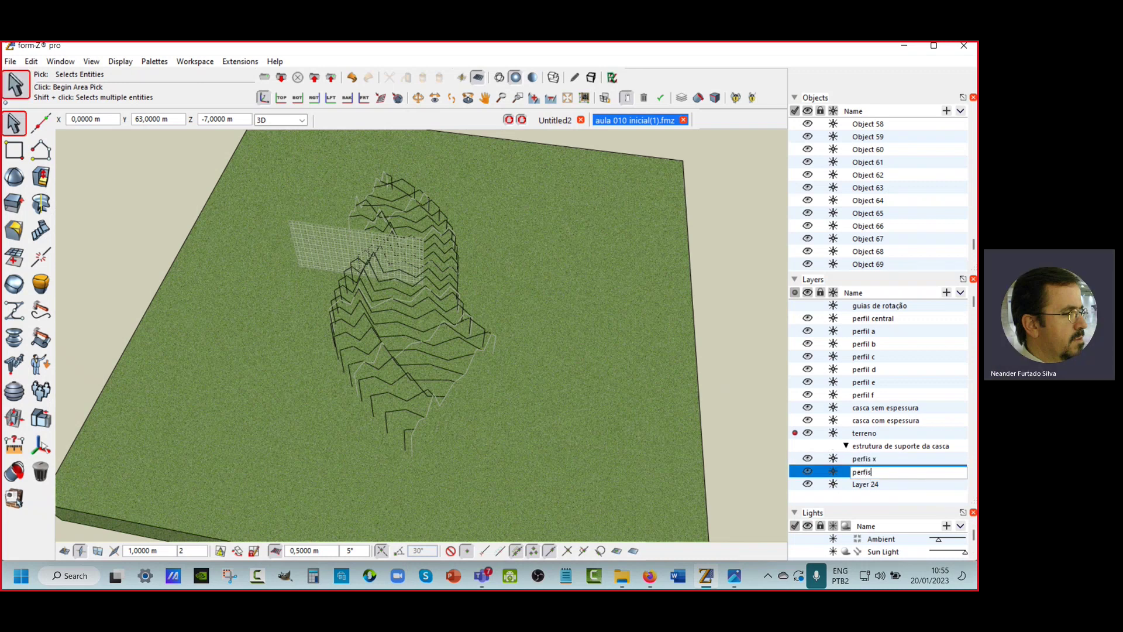
pyautogui.click(874, 488)
pyautogui.click(875, 488)
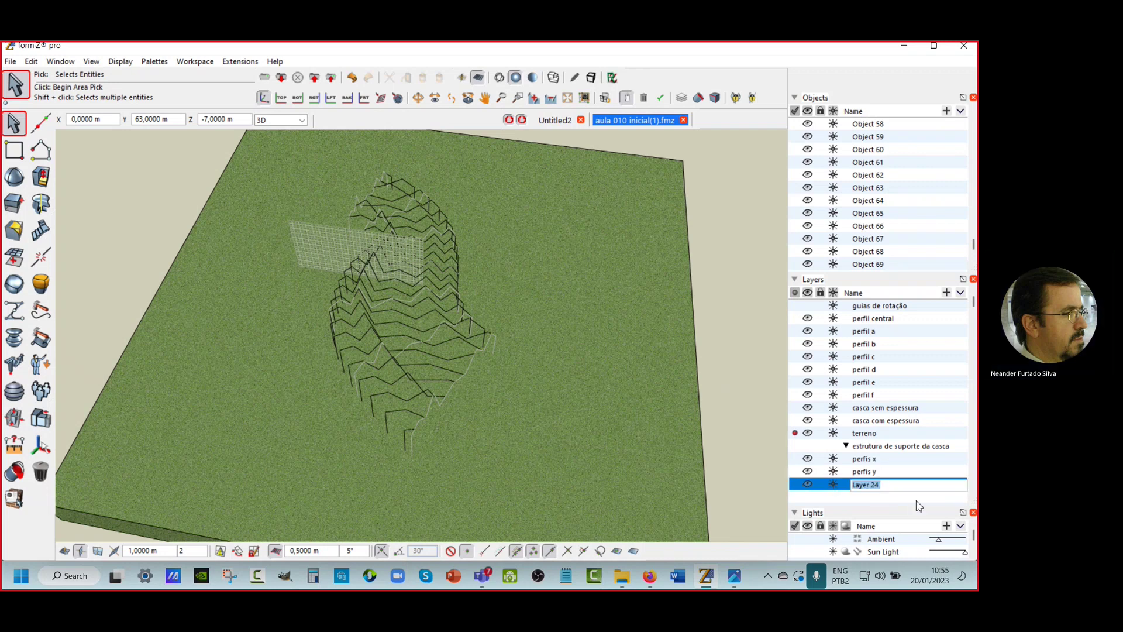
pyautogui.write('perfi')
pyautogui.write('s ')
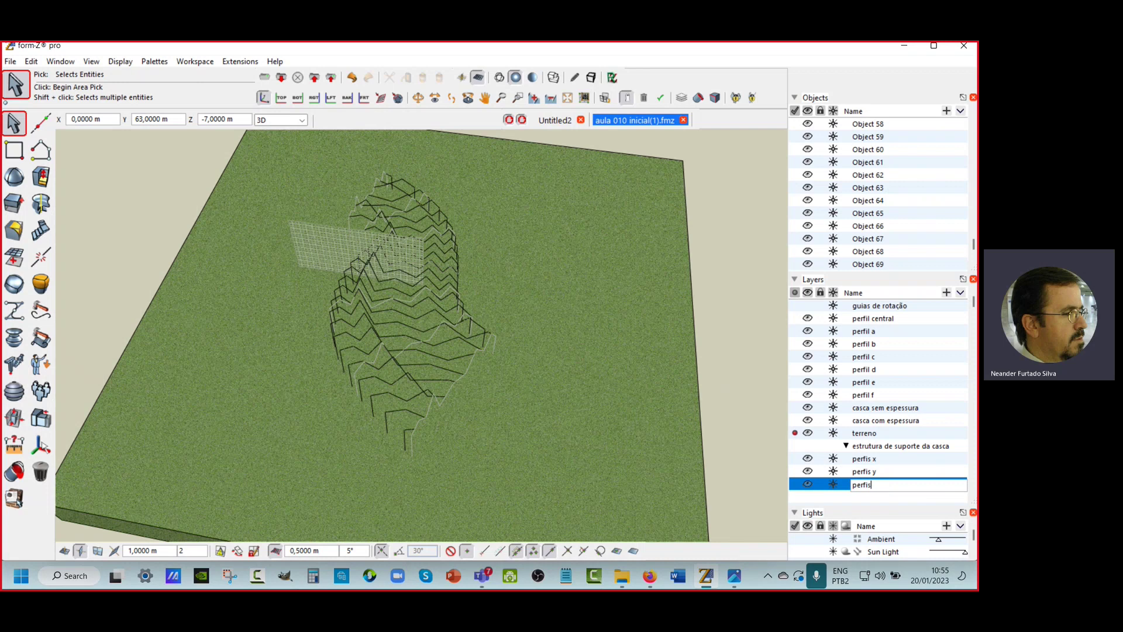
pyautogui.write('das')
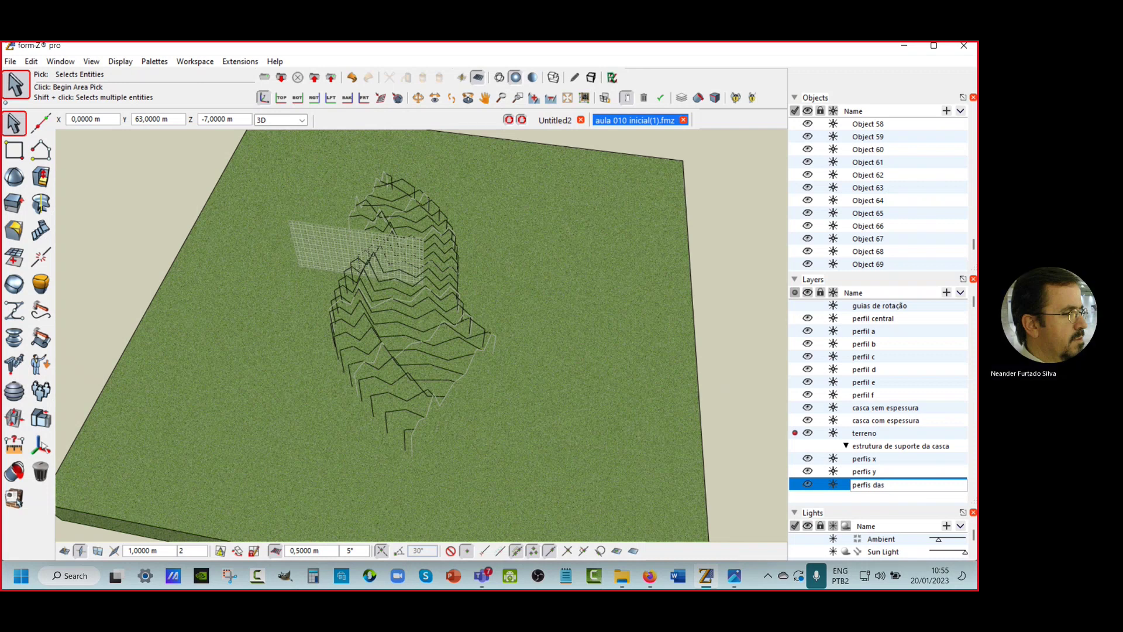
pyautogui.write(' bordas')
pyautogui.click(854, 500)
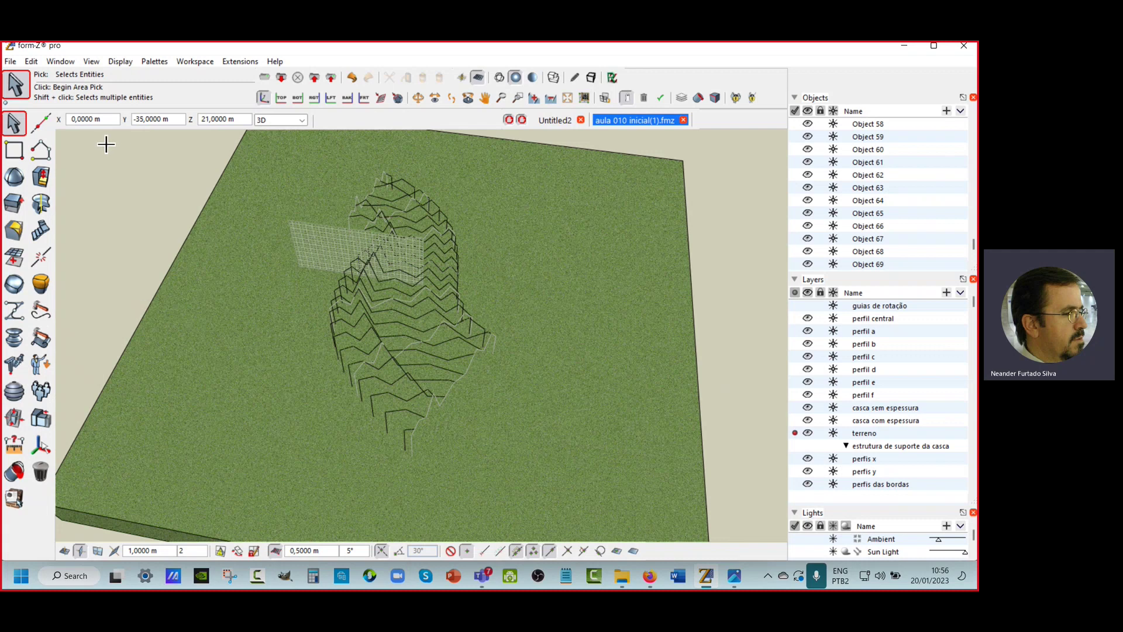
# Step: Select all the contour section lines of the shell and assign them to the "perfis x" layer in the Inspector's attributes
pyautogui.moveTo(100, 138)
pyautogui.mouseDown()
pyautogui.moveTo(184, 220)
pyautogui.moveTo(426, 392)
pyautogui.moveTo(523, 483)
pyautogui.moveTo(529, 469)
pyautogui.mouseUp()
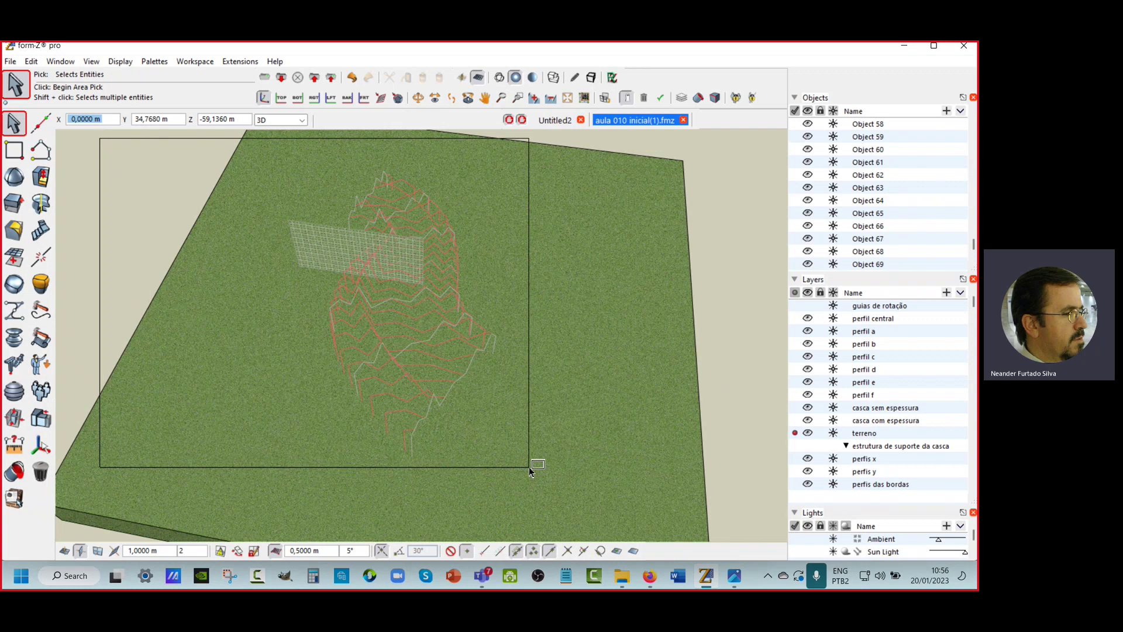
pyautogui.moveTo(529, 470)
pyautogui.mouseDown()
pyautogui.moveTo(537, 476)
pyautogui.moveTo(536, 454)
pyautogui.moveTo(541, 464)
pyautogui.mouseUp()
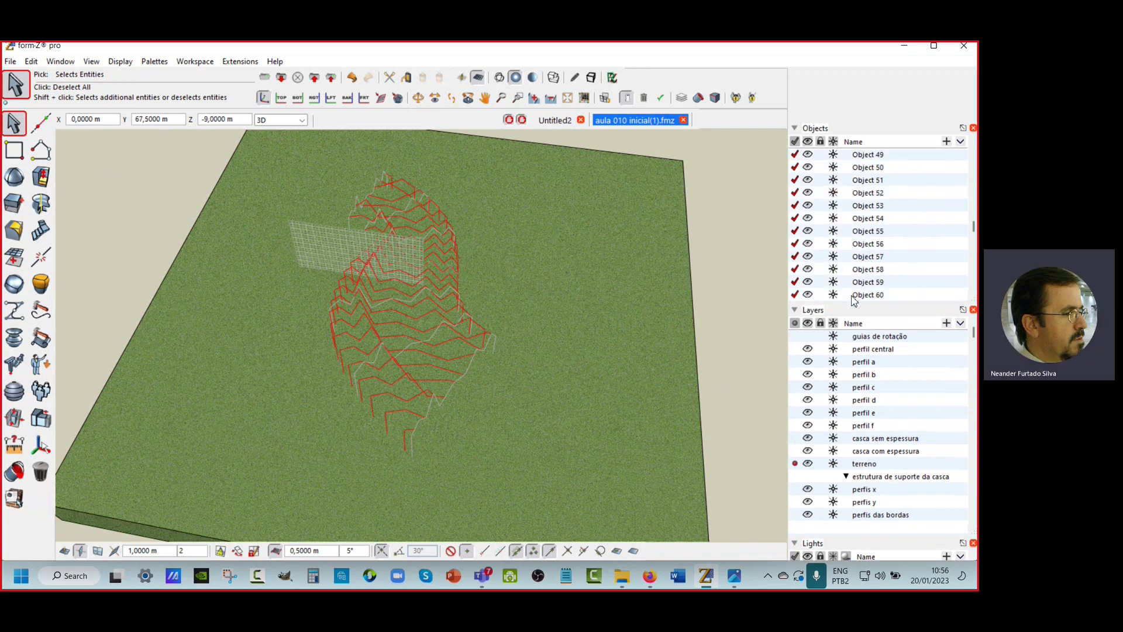
pyautogui.scroll(5, 829, 122)
pyautogui.scroll(2, 833, 137)
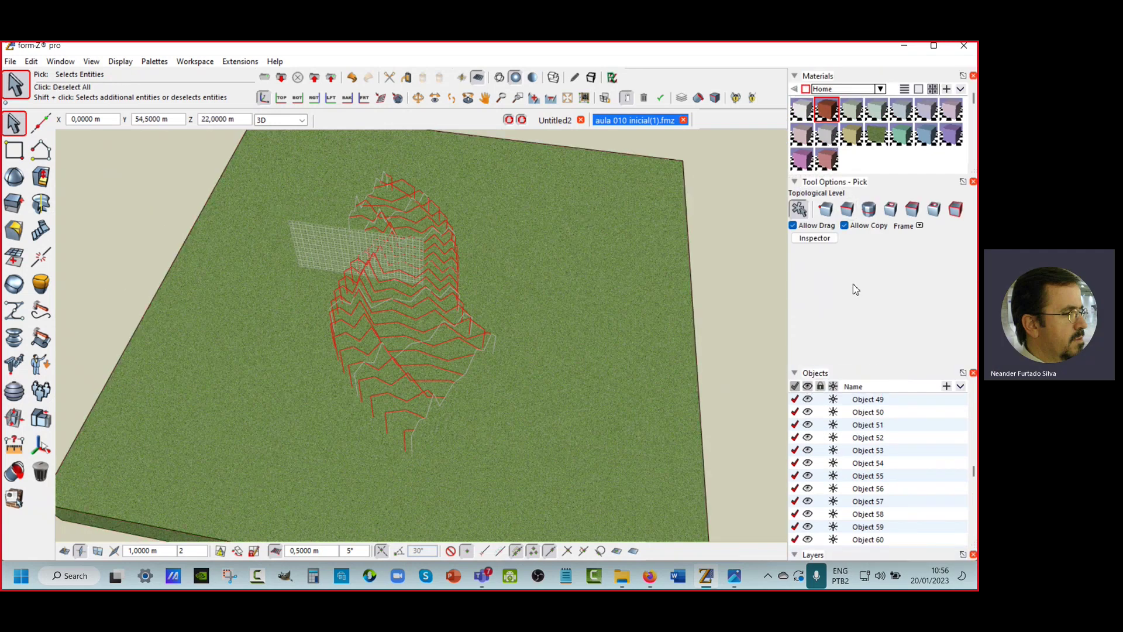
pyautogui.click(815, 238)
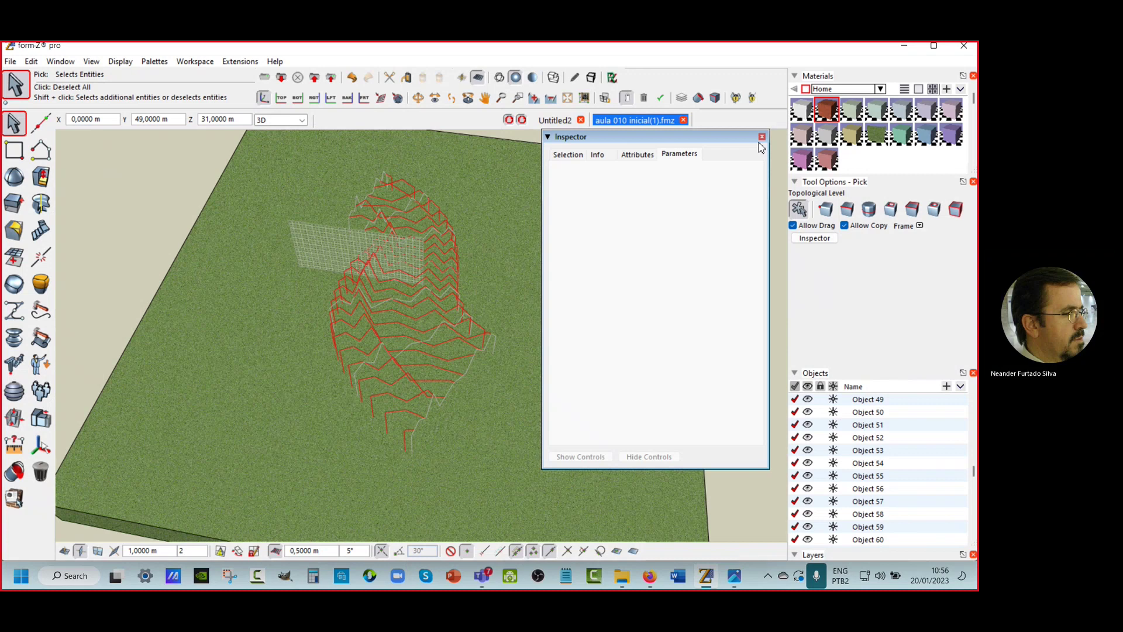
pyautogui.click(635, 155)
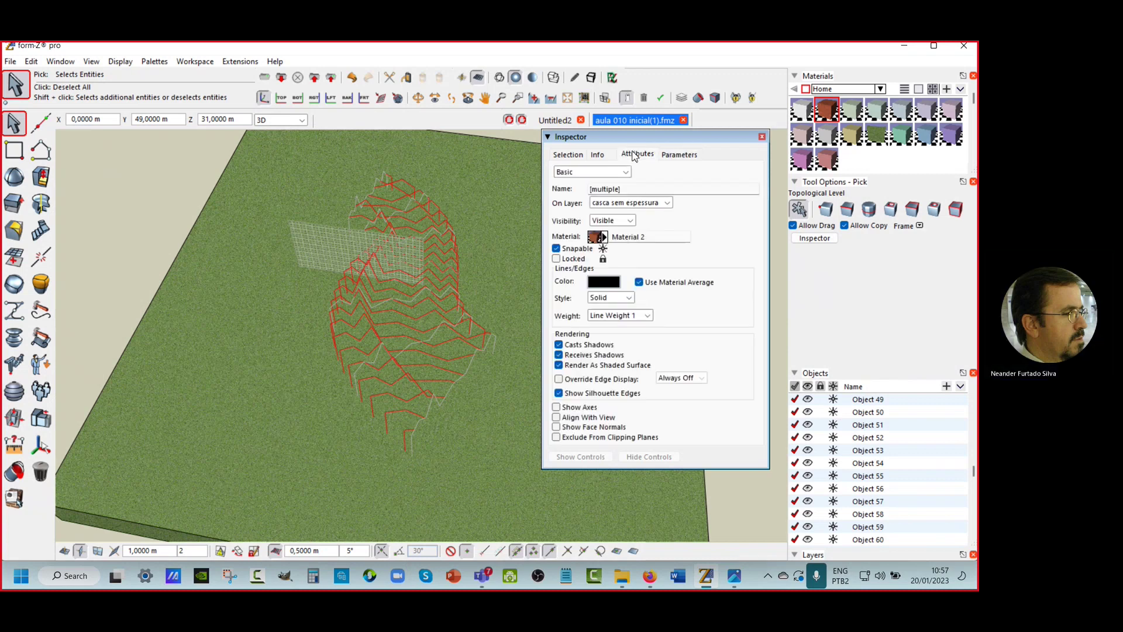
pyautogui.click(645, 203)
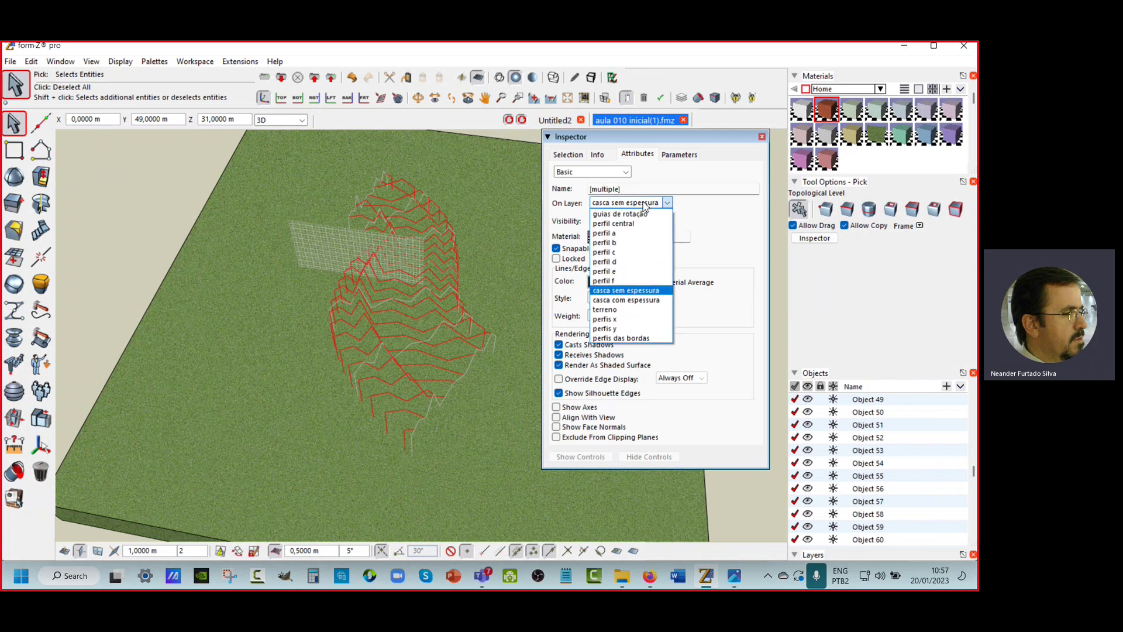
pyautogui.click(647, 322)
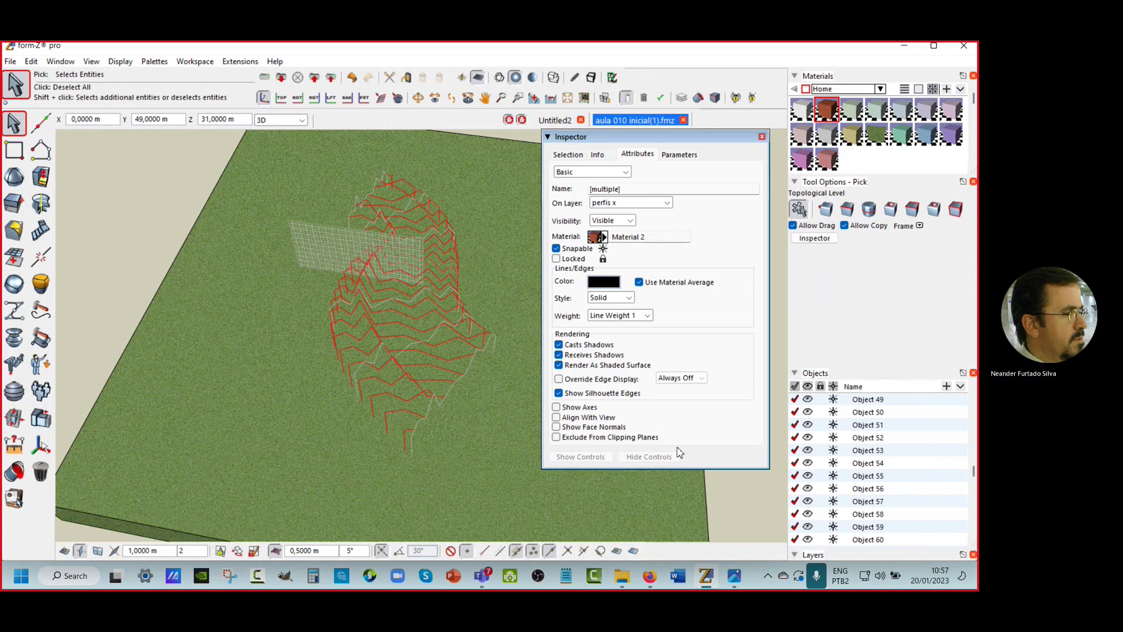
pyautogui.click(762, 137)
# Step: Hide the "perfis x" layer
pyautogui.scroll(-5, 856, 312)
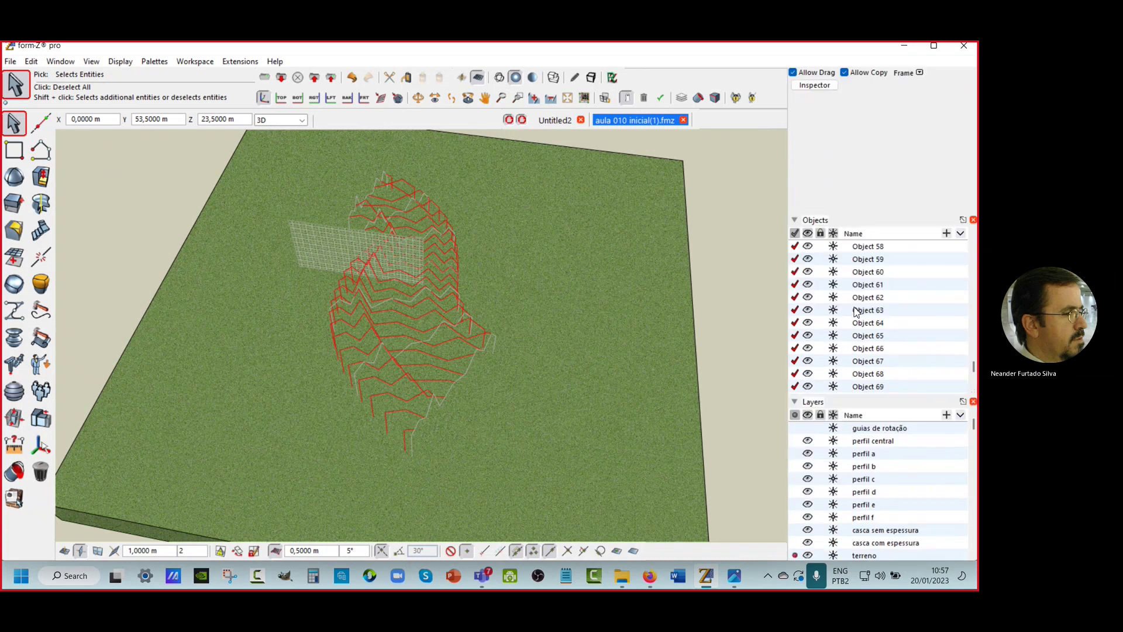
pyautogui.scroll(-5, 856, 312)
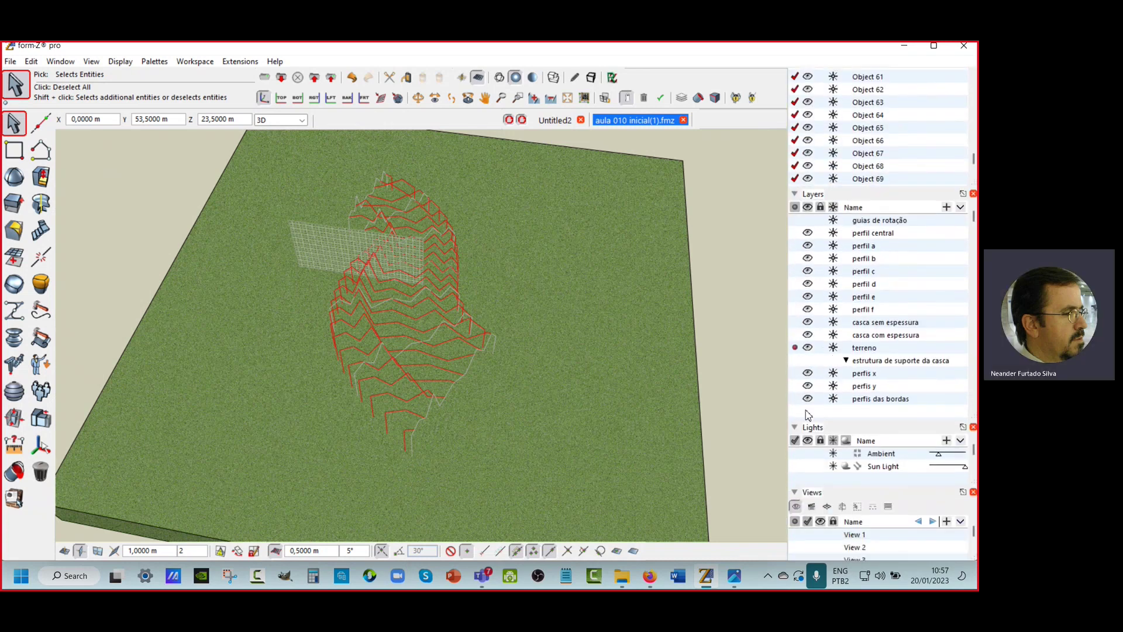
pyautogui.click(807, 376)
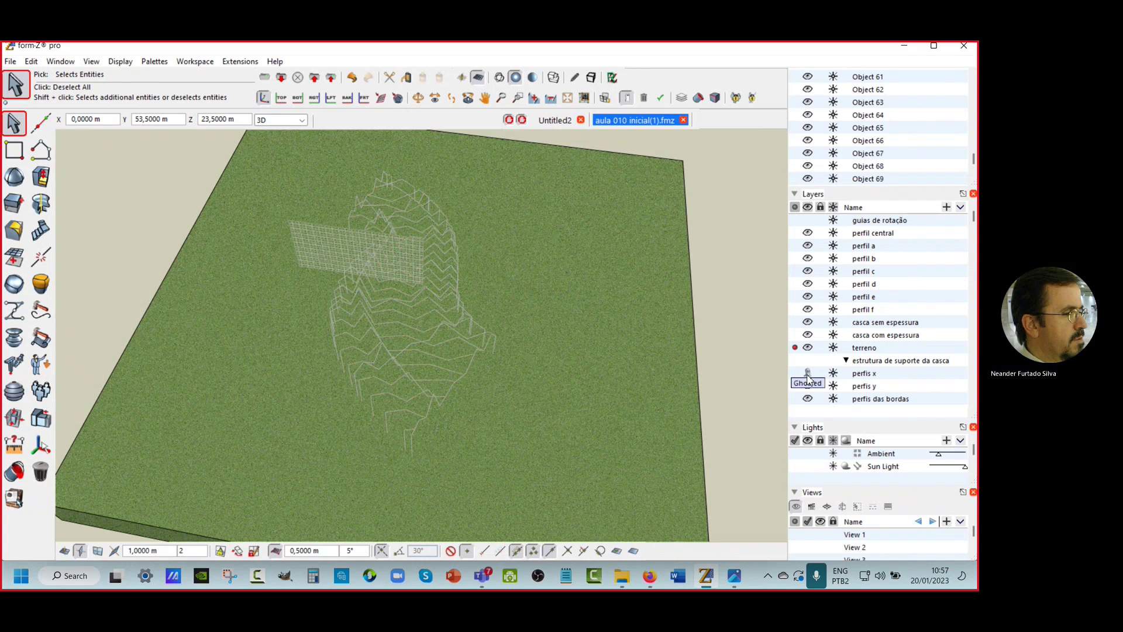
pyautogui.click(807, 375)
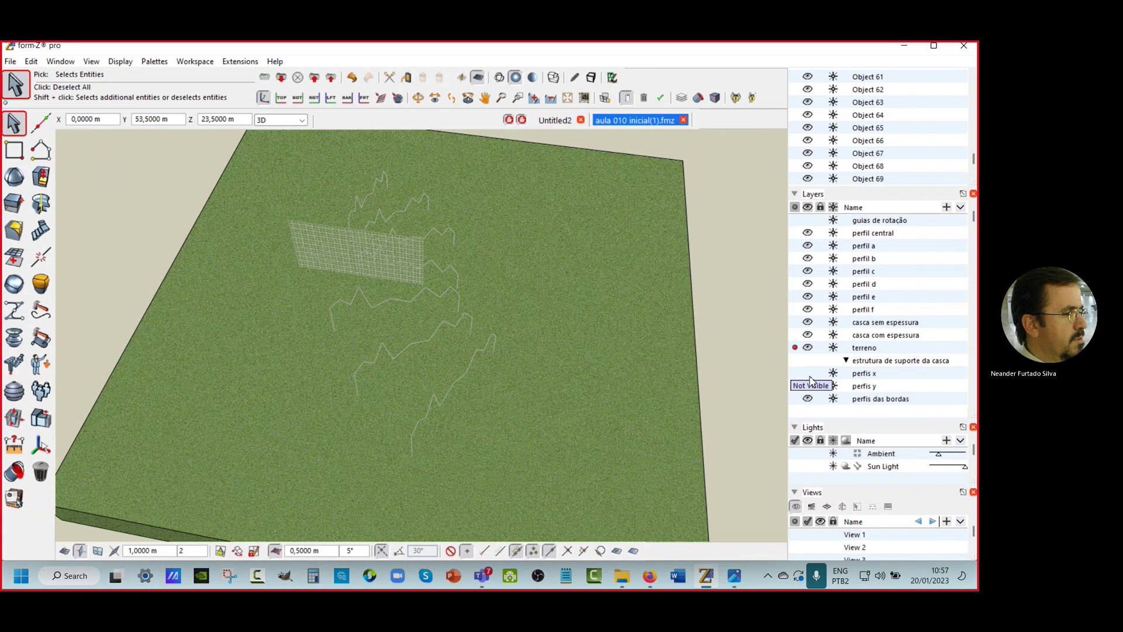
pyautogui.click(809, 385)
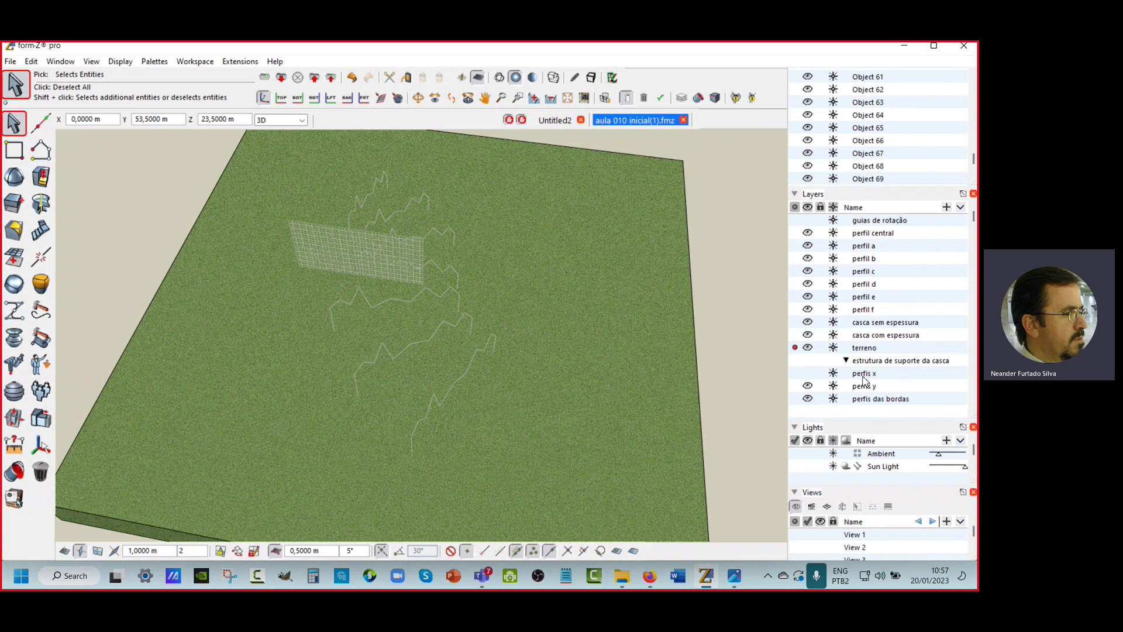
# Step: Move the three profile layers into the "estrutura de suporte da casca" group, ordered perfis x, perfis y, perfis das bordas
pyautogui.moveTo(864, 375); pyautogui.dragTo(876, 362)
pyautogui.moveTo(873, 401); pyautogui.dragTo(876, 369)
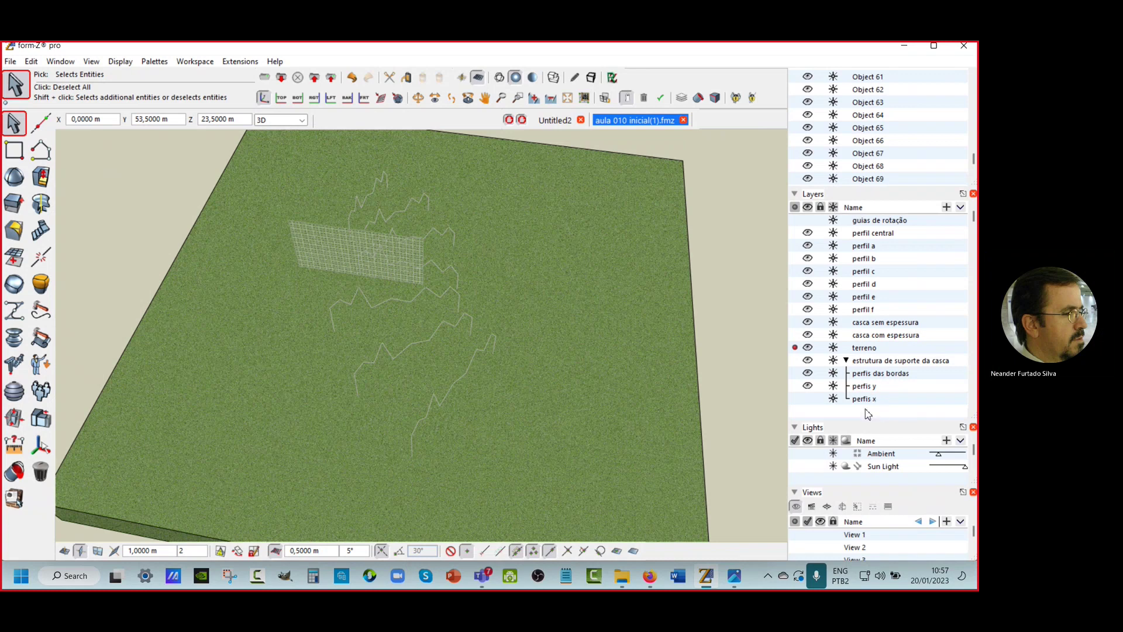
pyautogui.click(860, 400)
pyautogui.keyDown('shift'); pyautogui.click(860, 375); pyautogui.keyUp('shift')
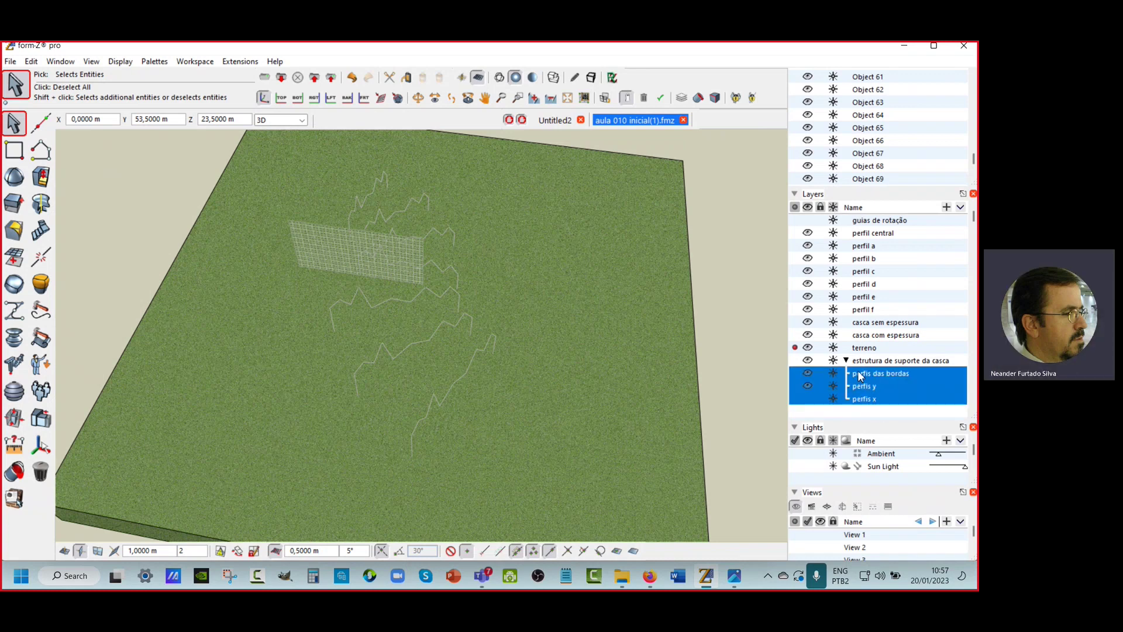
pyautogui.click(862, 406)
pyautogui.moveTo(865, 393)
pyautogui.mouseDown()
pyautogui.moveTo(864, 371)
pyautogui.moveTo(865, 384)
pyautogui.mouseUp()
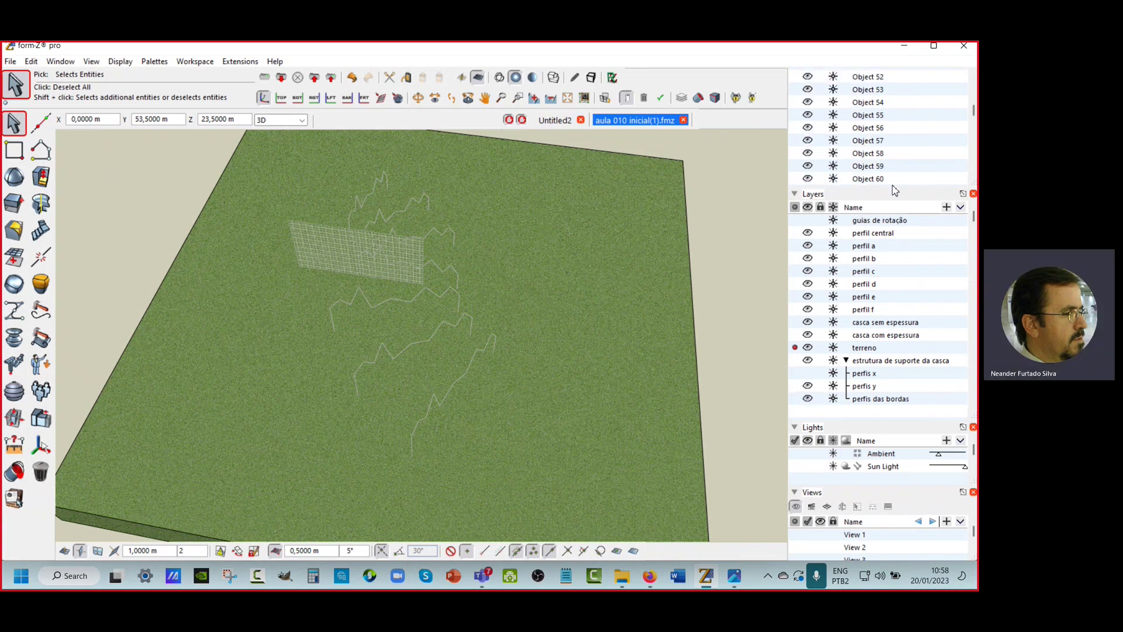
# Step: Show the "casca perfis y" shell and make the ZX plane the current reference plane
pyautogui.scroll(3, 904, 317)
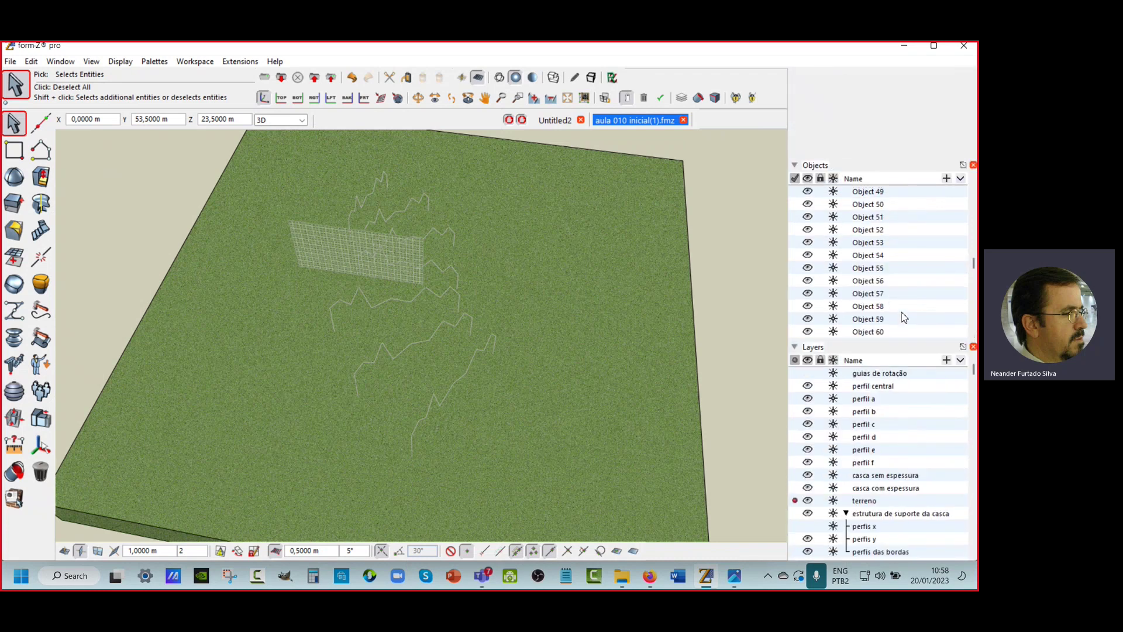
pyautogui.scroll(3, 904, 317)
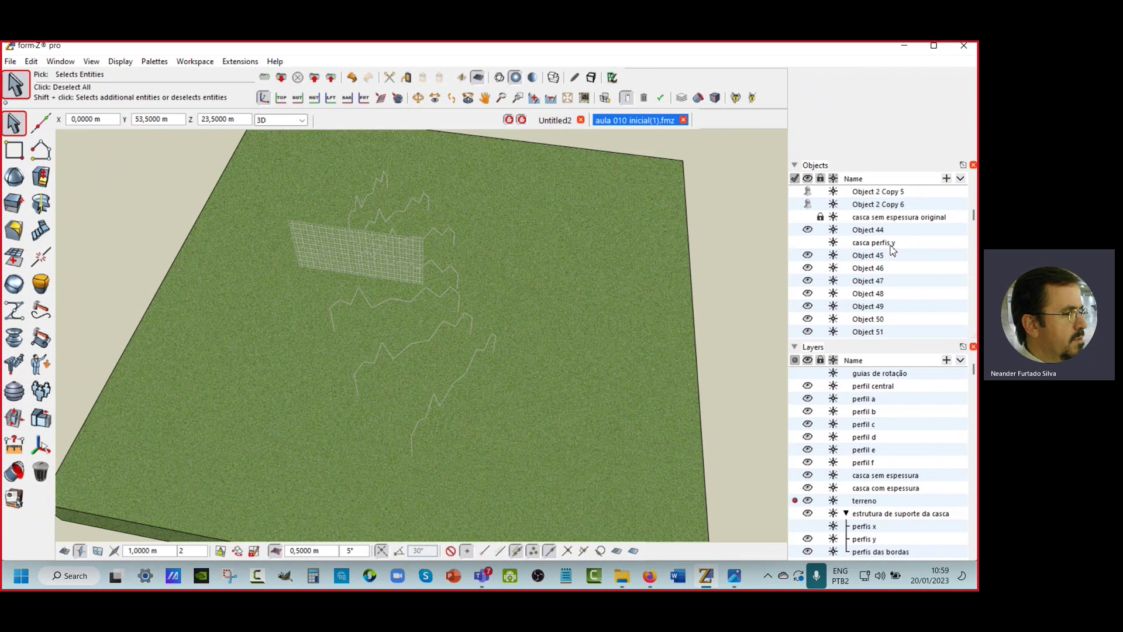
pyautogui.click(808, 244)
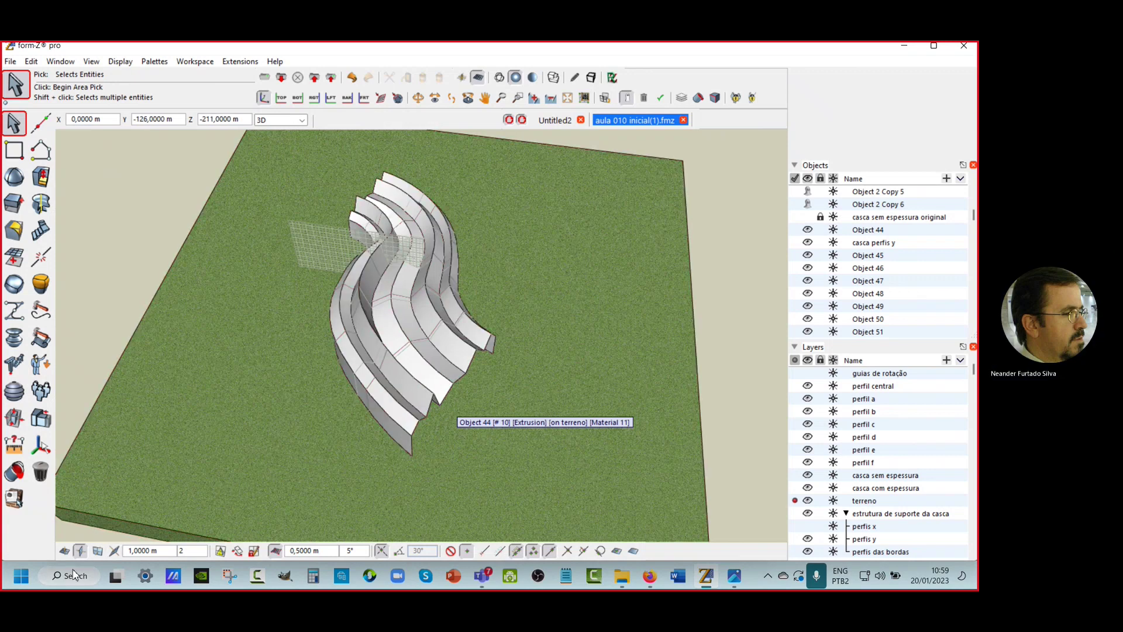
pyautogui.click(99, 552)
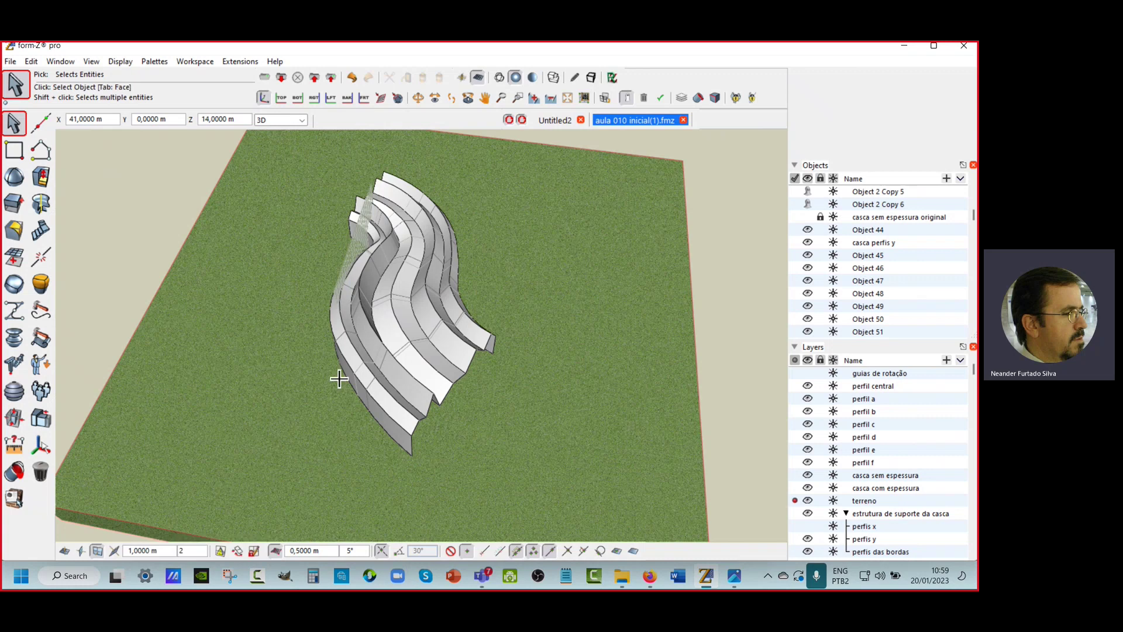
# Step: Create contour sections of the "casca perfis y" shell along the ZX plane with a 2 m increment, left at elevation
pyautogui.click(395, 322)
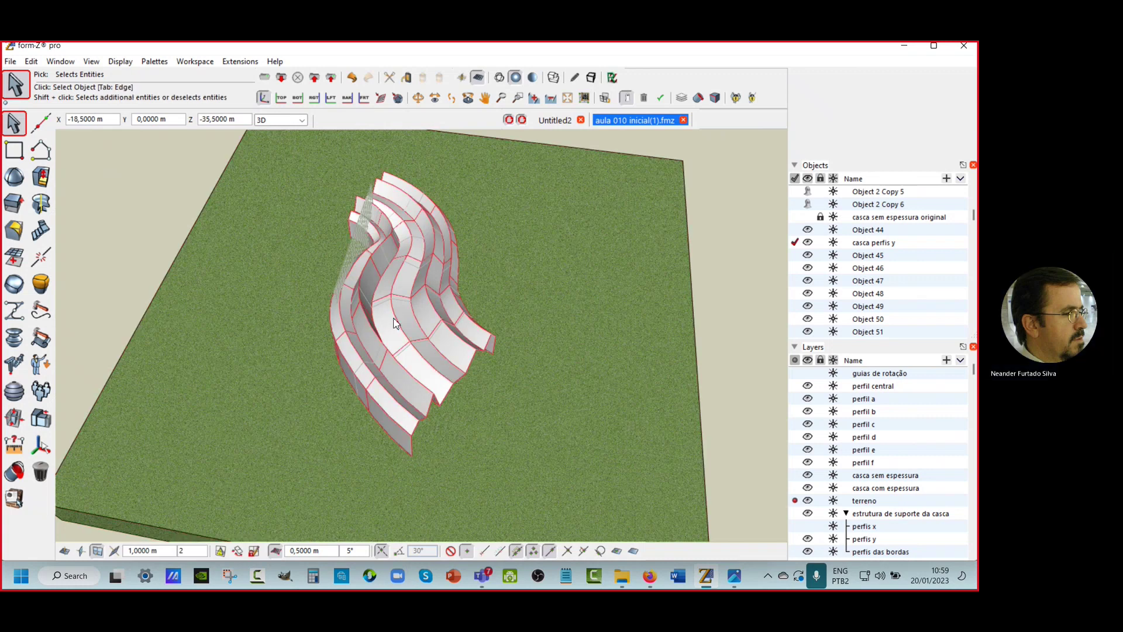
pyautogui.click(130, 195)
pyautogui.moveTo(14, 124)
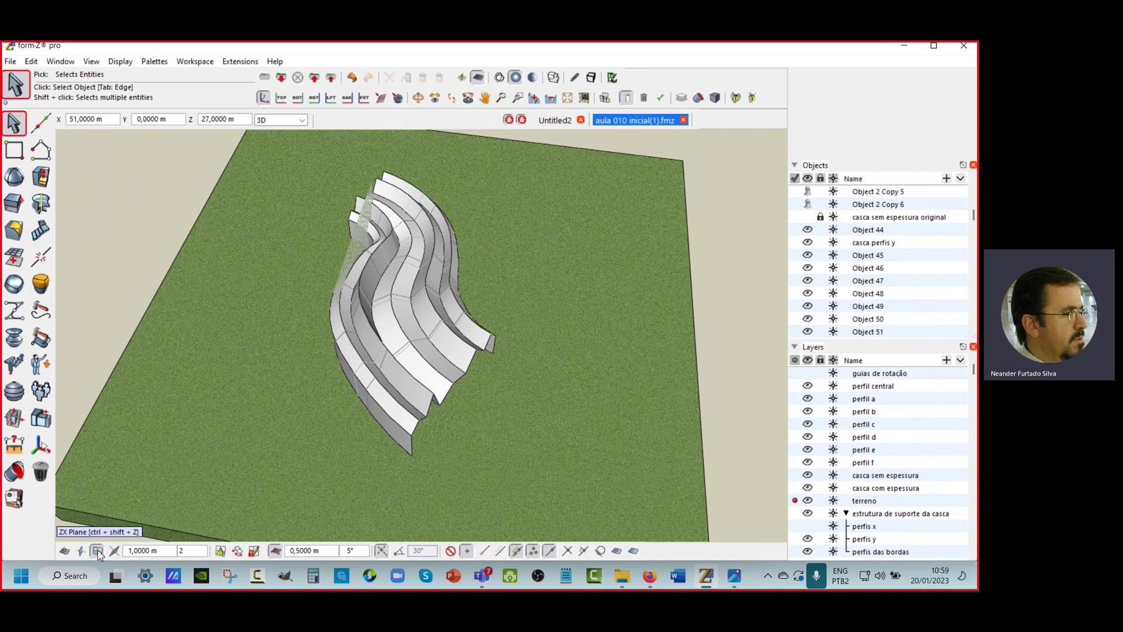
pyautogui.click(13, 390)
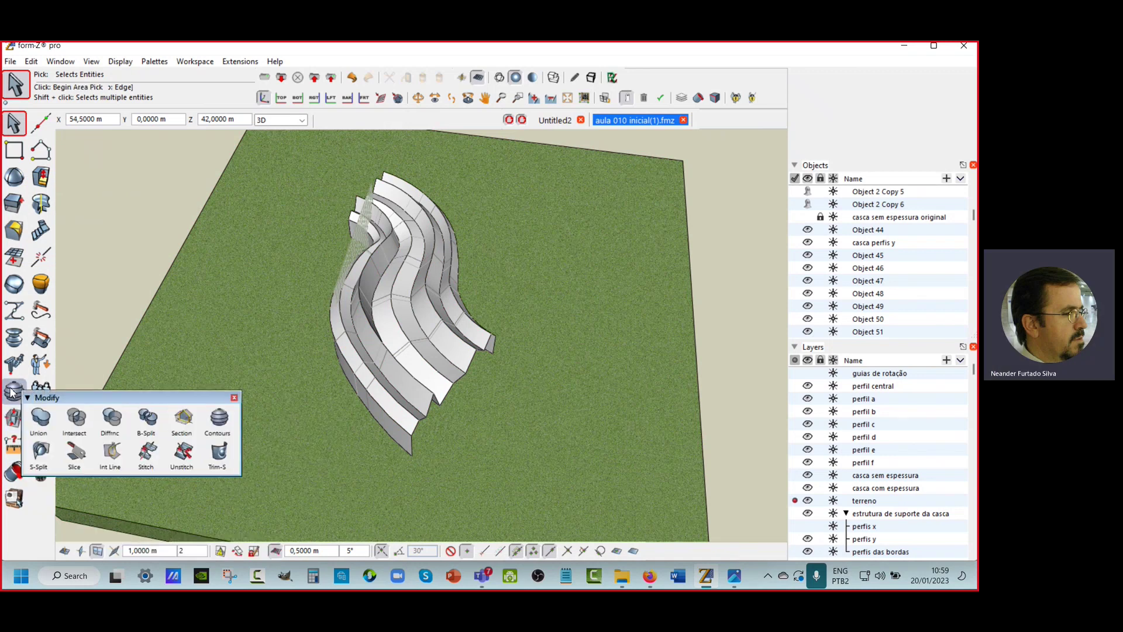
pyautogui.click(219, 417)
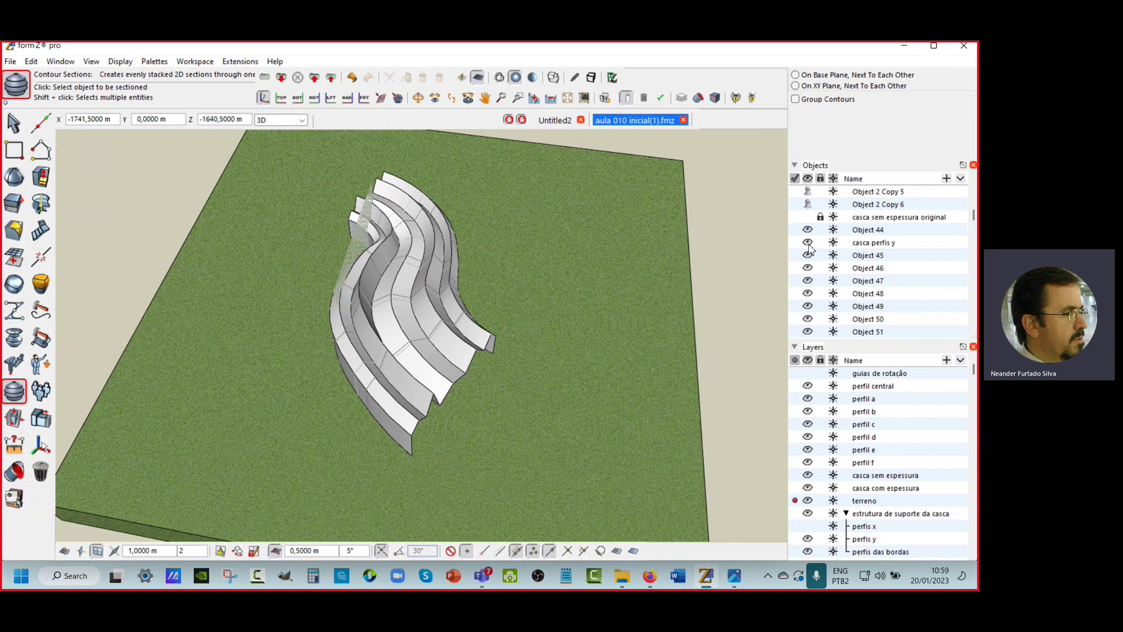
pyautogui.scroll(3, 852, 157)
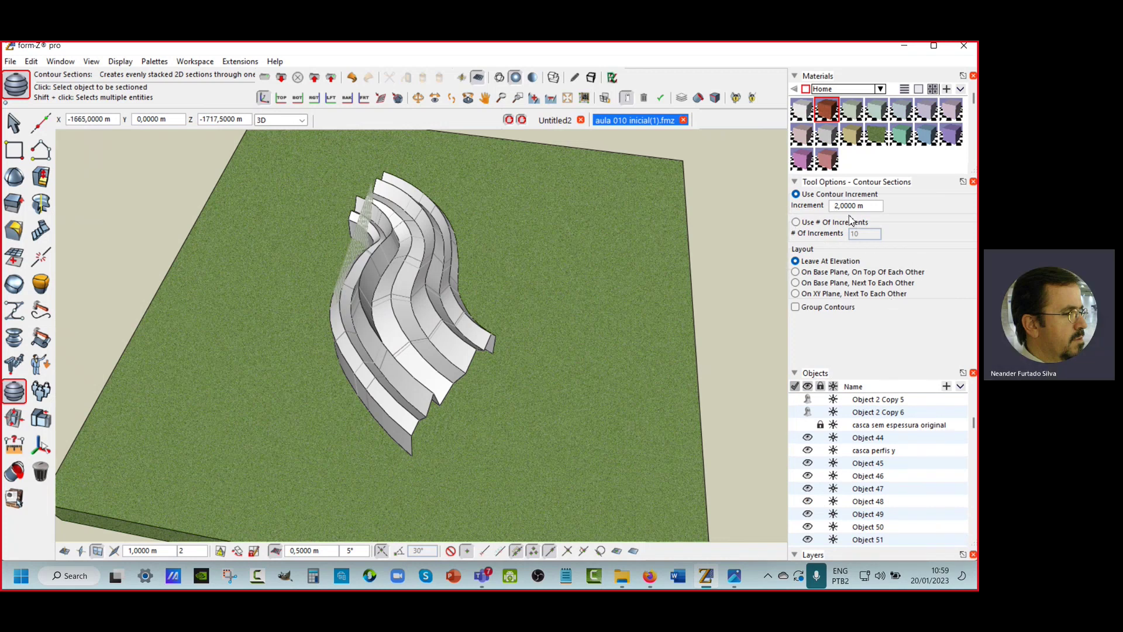
pyautogui.click(390, 321)
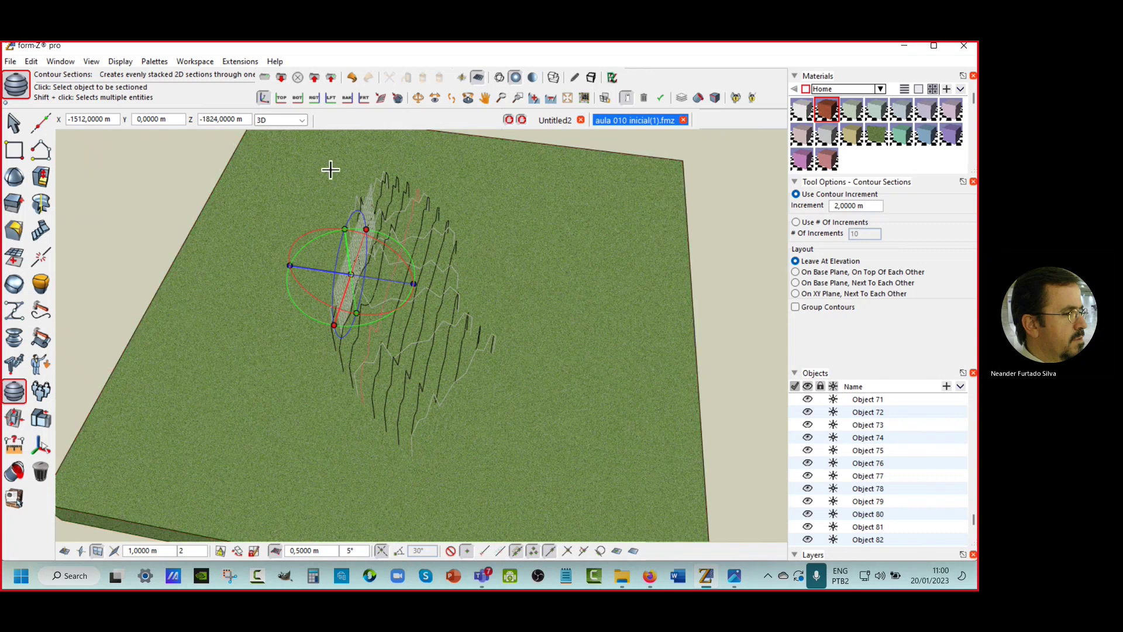
# Step: Select all the new contour section lines and assign them to the "perfis y" layer in the Inspector's attributes
pyautogui.click(13, 123)
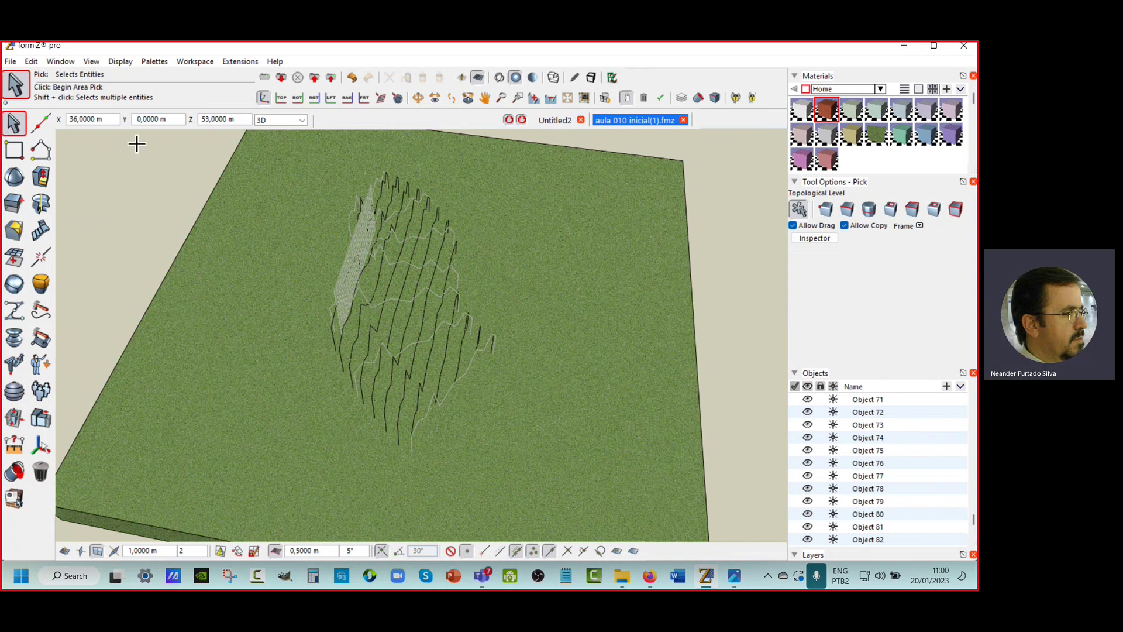
pyautogui.moveTo(130, 138); pyautogui.dragTo(542, 475)
pyautogui.scroll(-1, 889, 356)
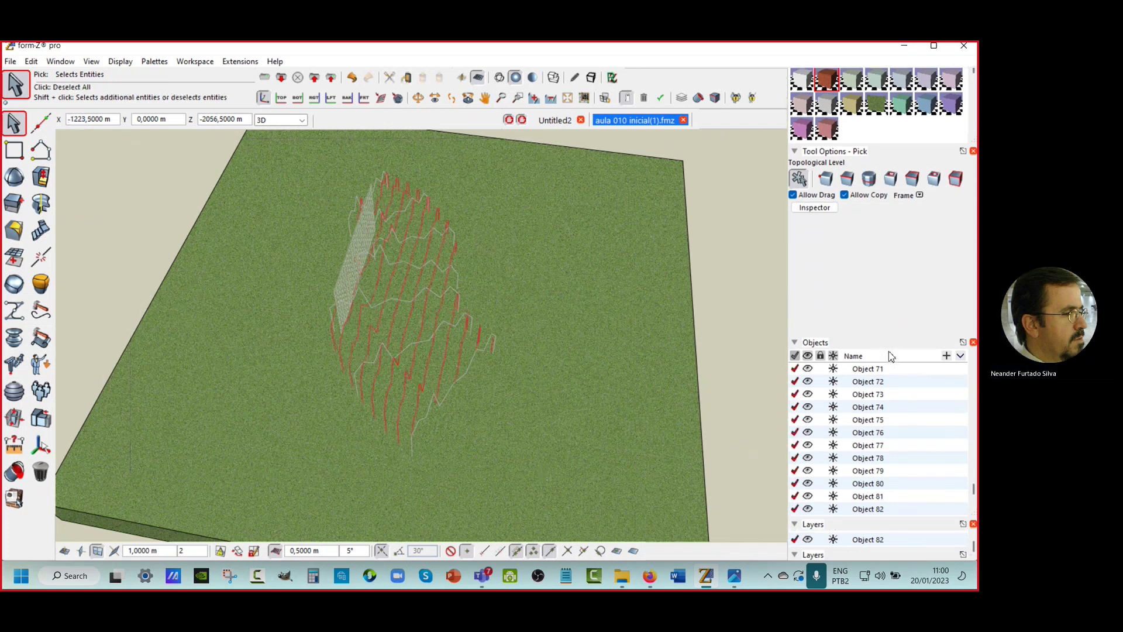
pyautogui.scroll(-8, 889, 355)
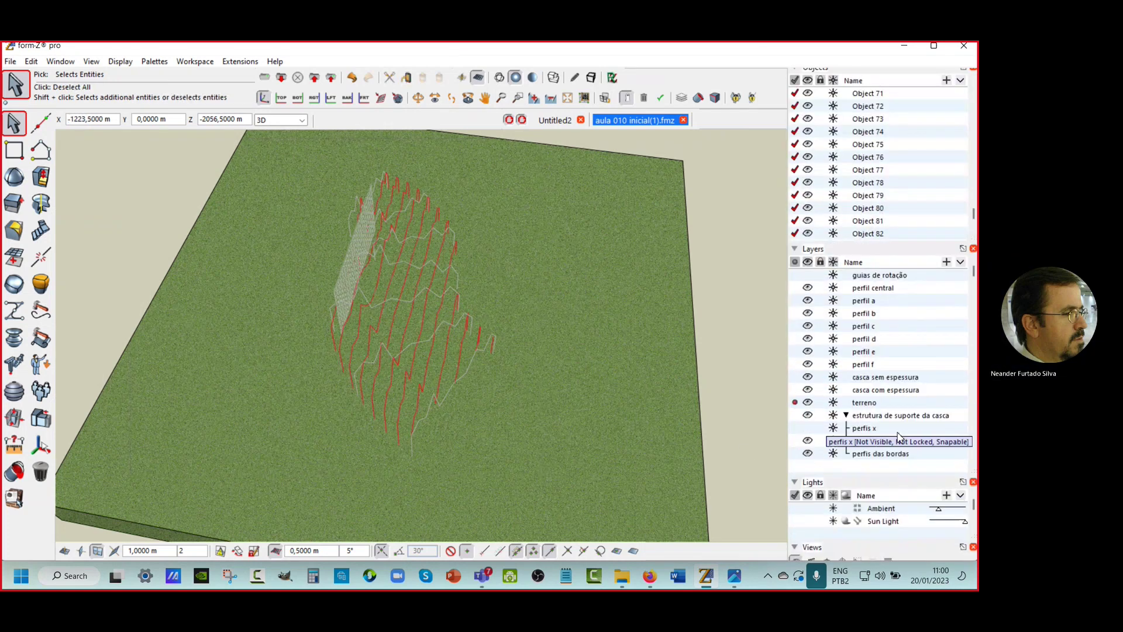
pyautogui.scroll(10, 898, 435)
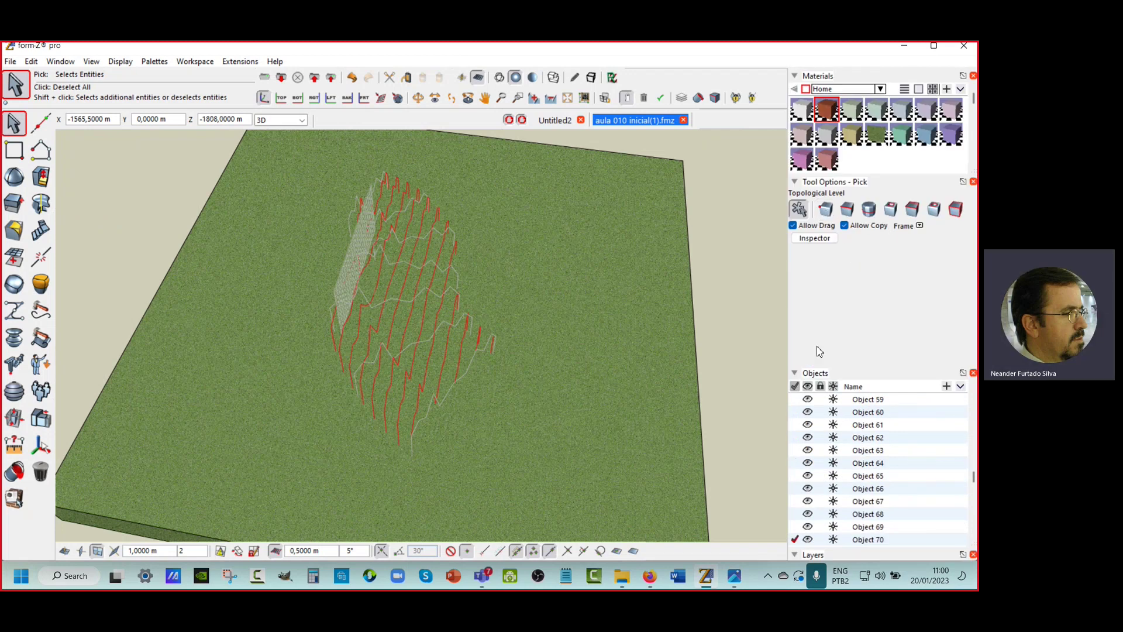
pyautogui.click(815, 239)
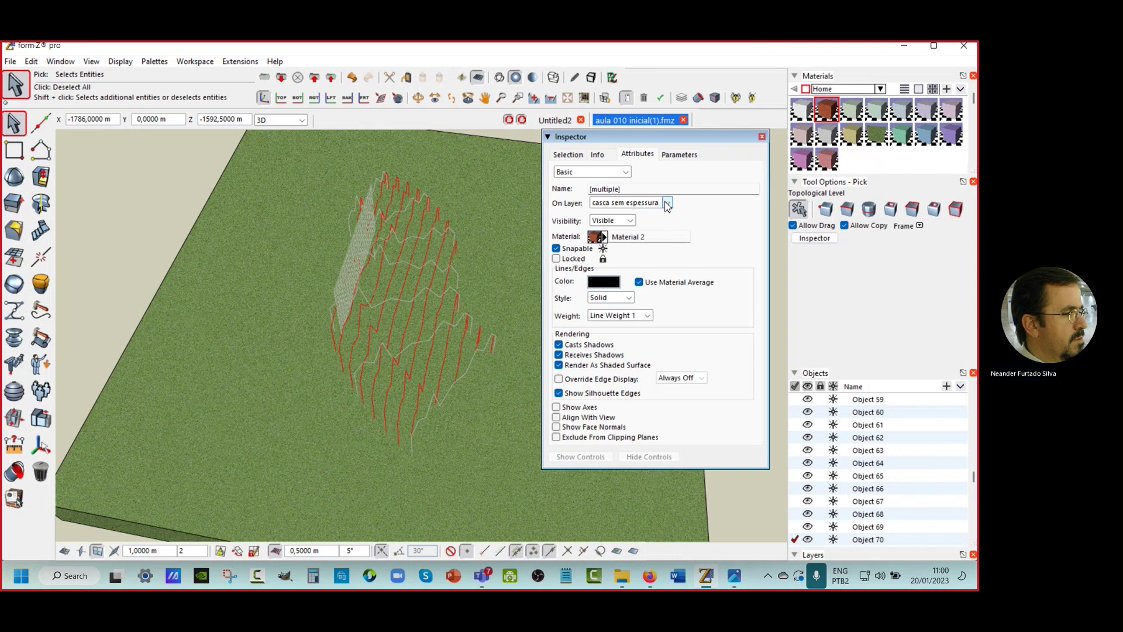
pyautogui.click(667, 203)
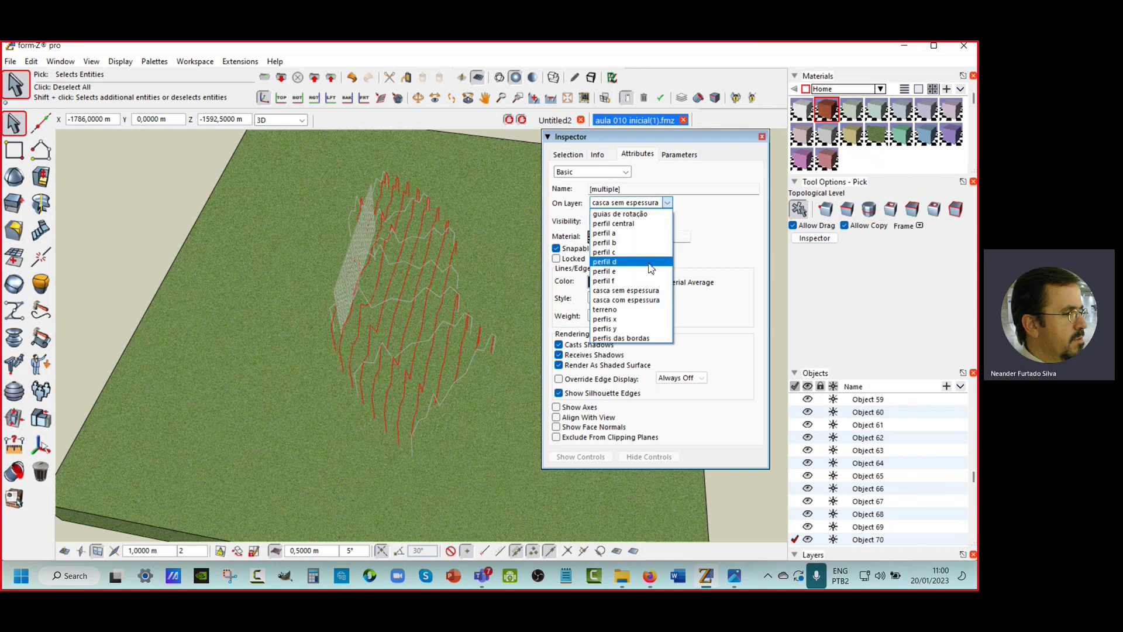
pyautogui.click(621, 330)
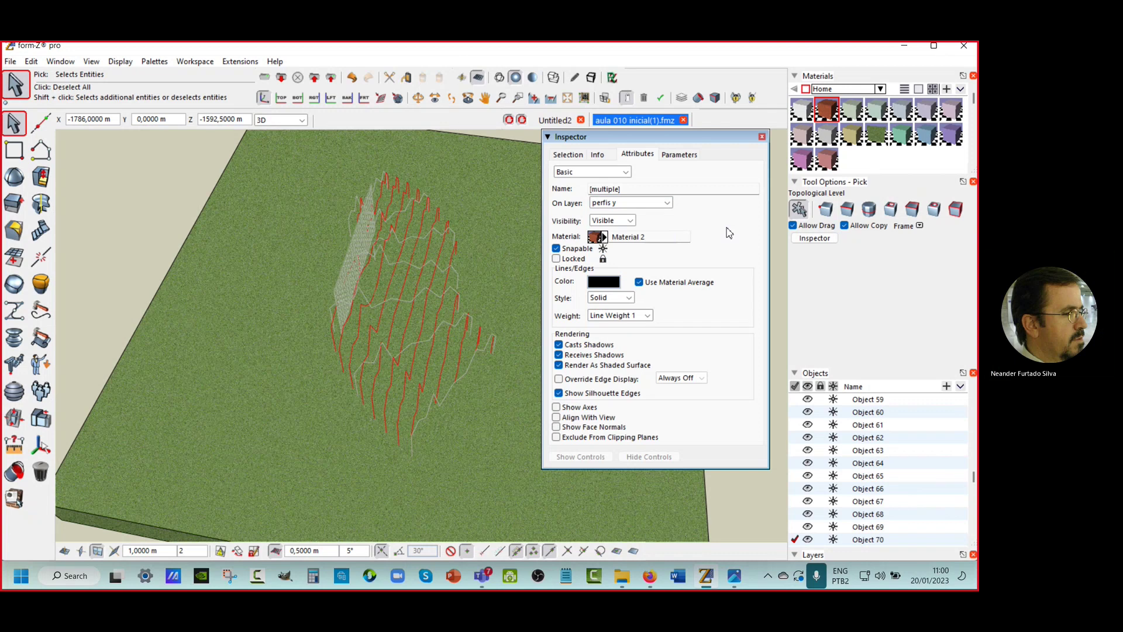
pyautogui.click(762, 137)
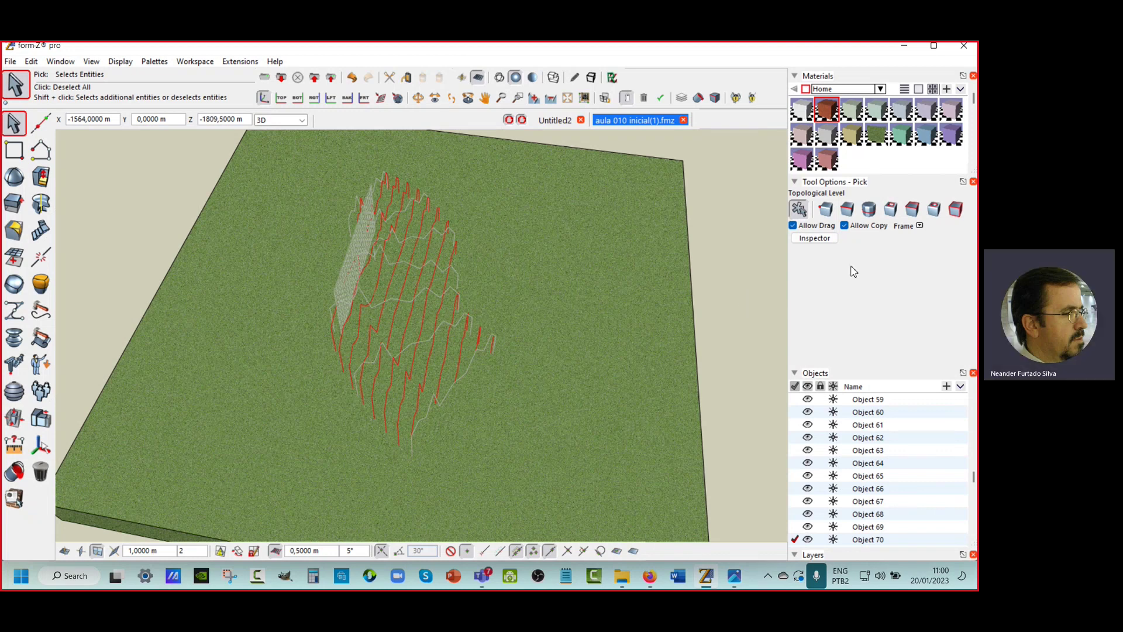
# Step: Hide the "perfis y" layer
pyautogui.scroll(-3, 860, 340)
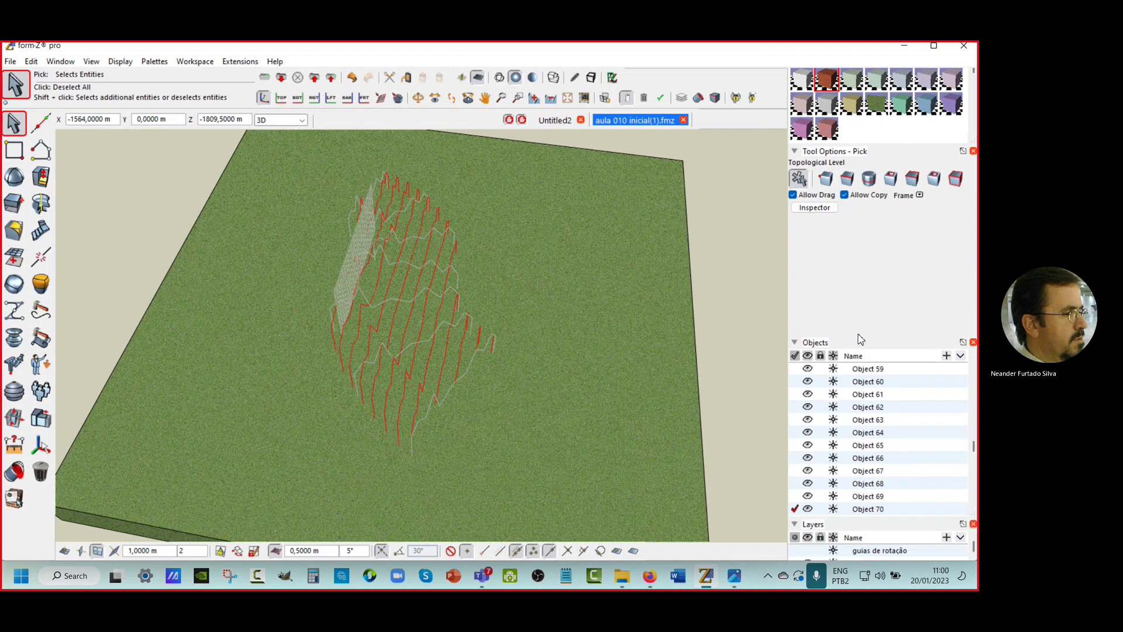
pyautogui.scroll(-6, 851, 354)
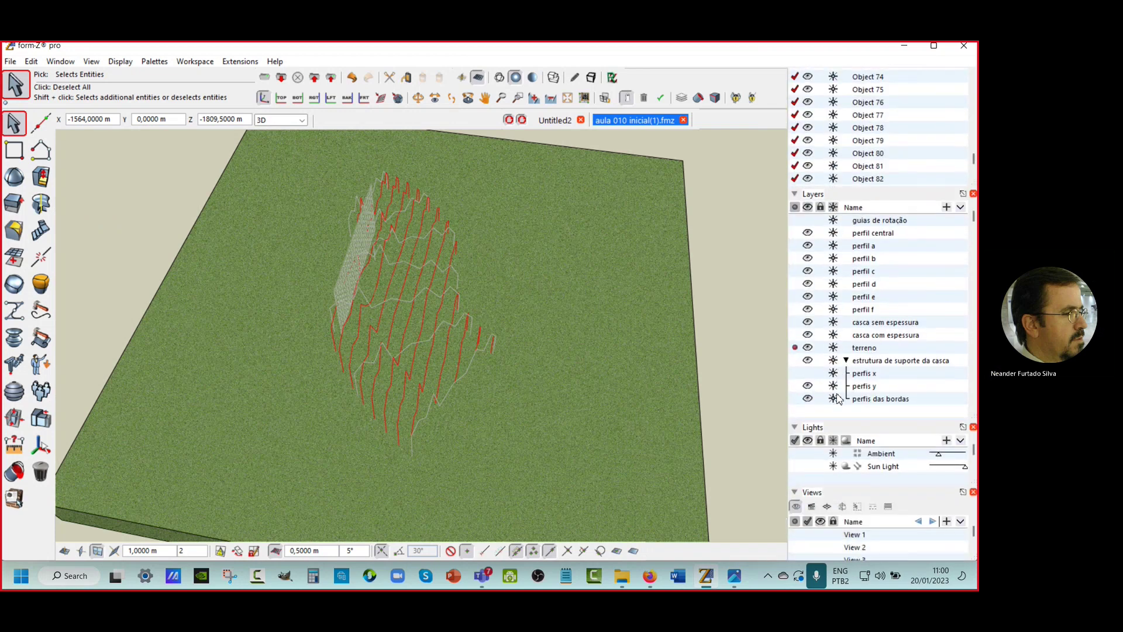
pyautogui.click(808, 388)
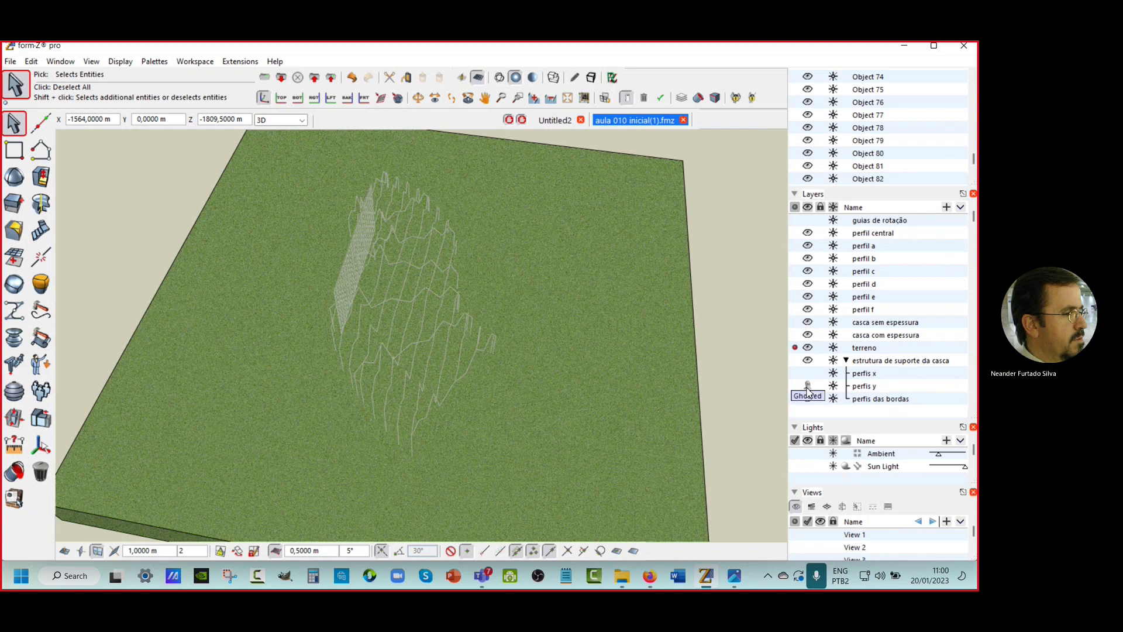
pyautogui.click(808, 388)
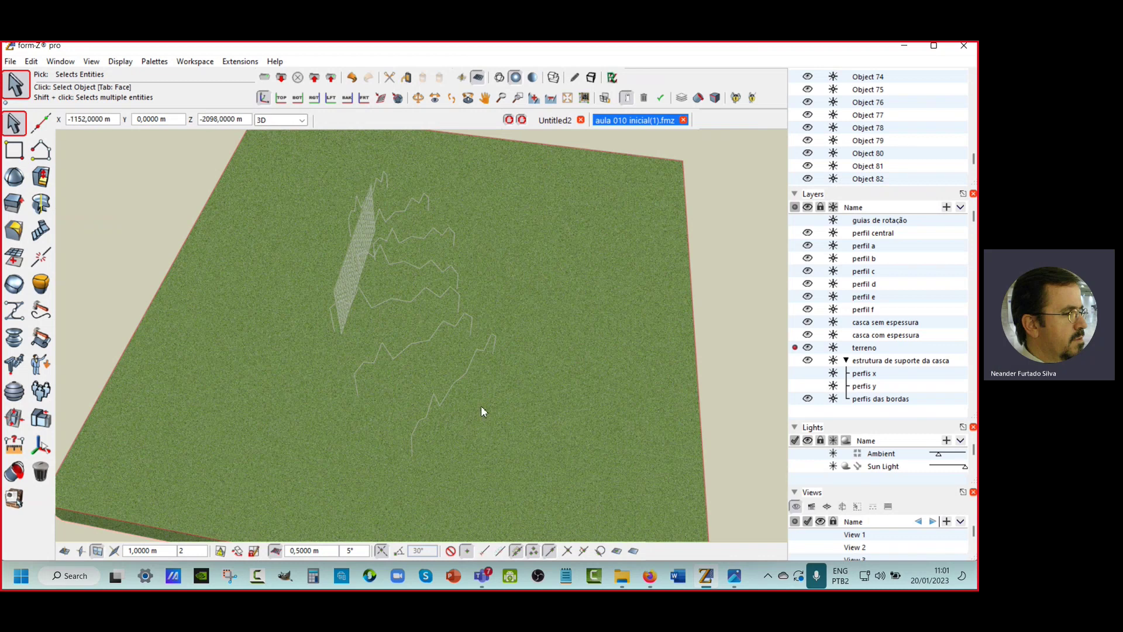
# Step: Unghost the seven original profile curves of the shell with the Unghost tool
pyautogui.click(14, 470)
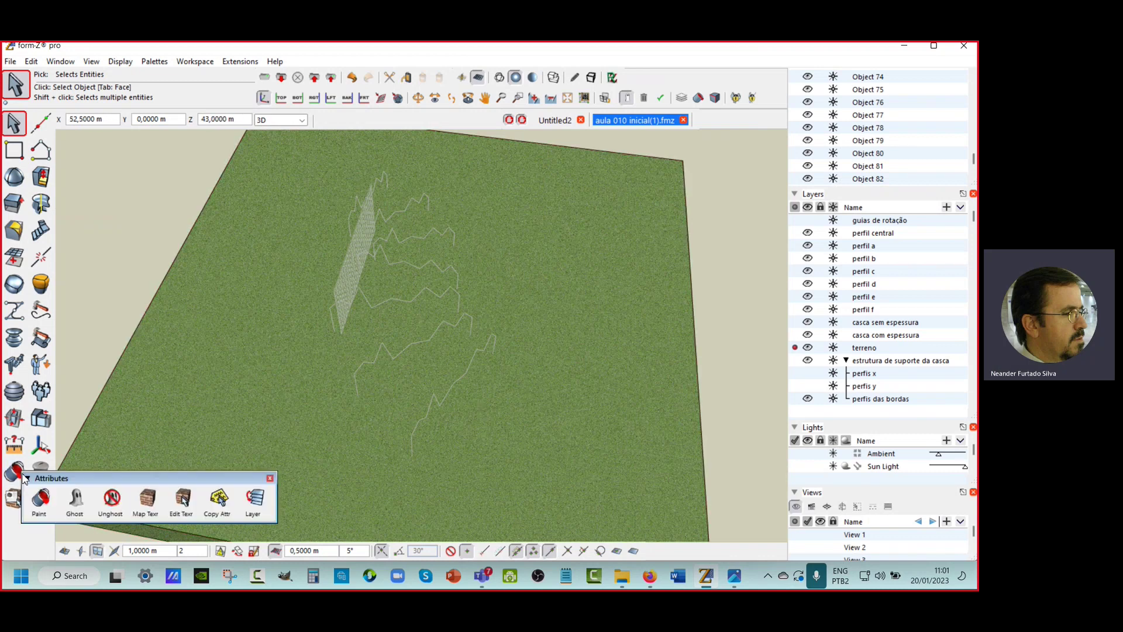
pyautogui.click(110, 498)
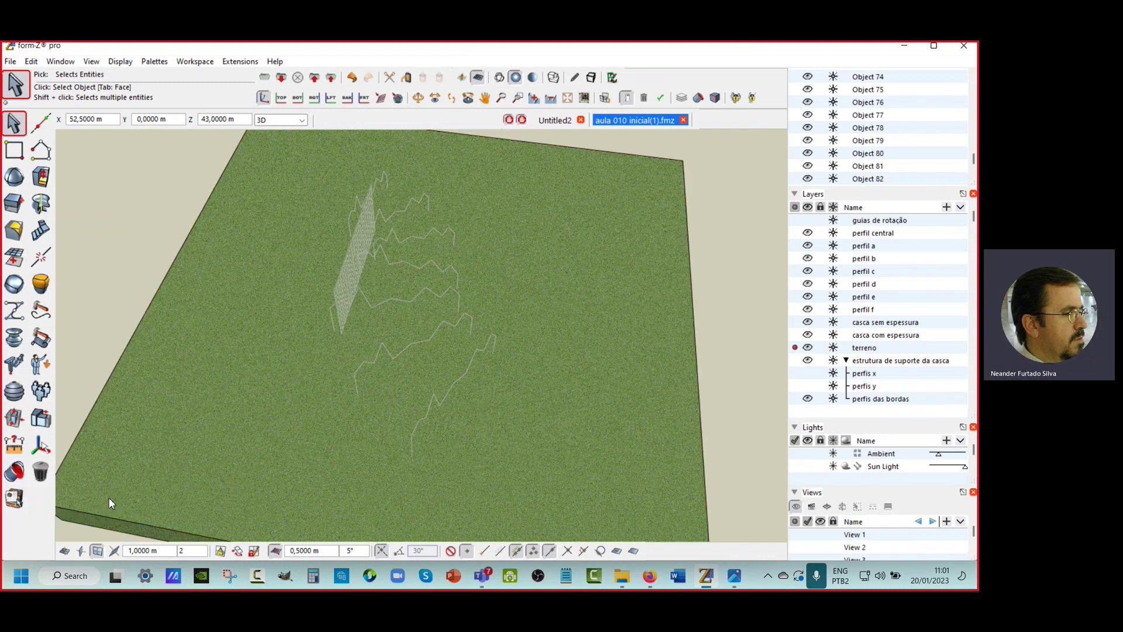
pyautogui.click(420, 423)
pyautogui.click(409, 348)
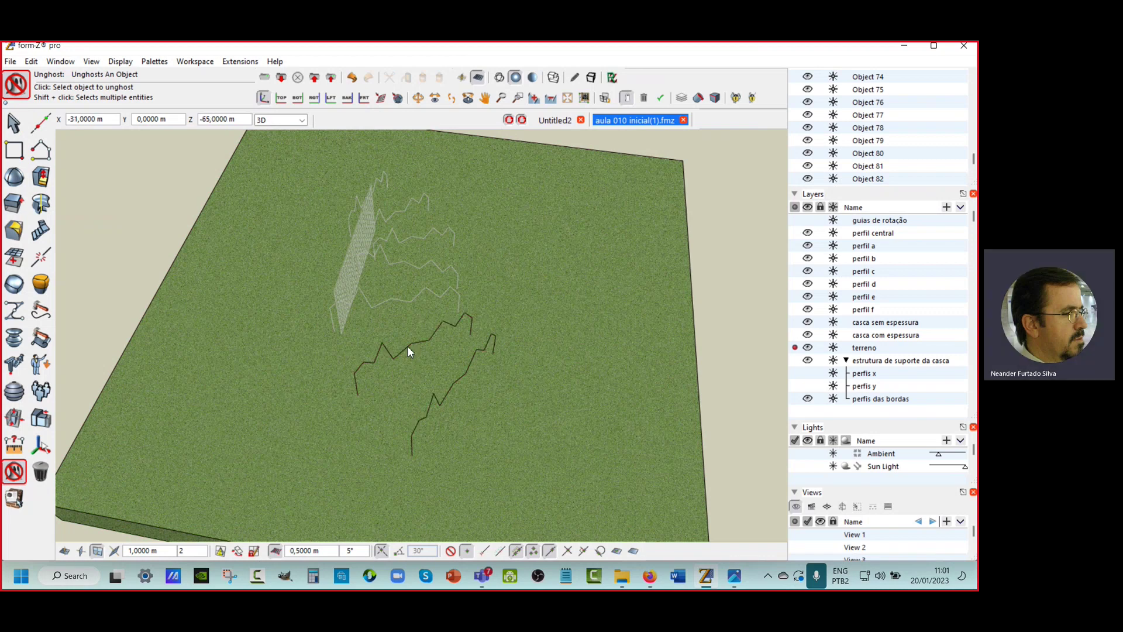
pyautogui.click(404, 300)
pyautogui.click(403, 263)
pyautogui.click(409, 241)
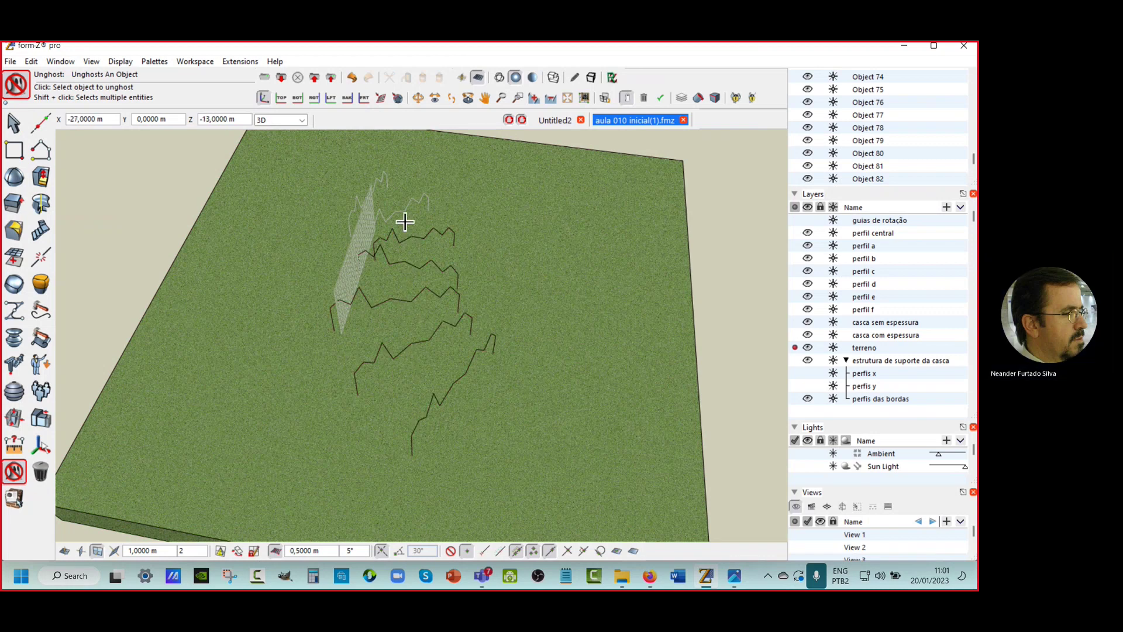
pyautogui.click(378, 196)
pyautogui.click(384, 183)
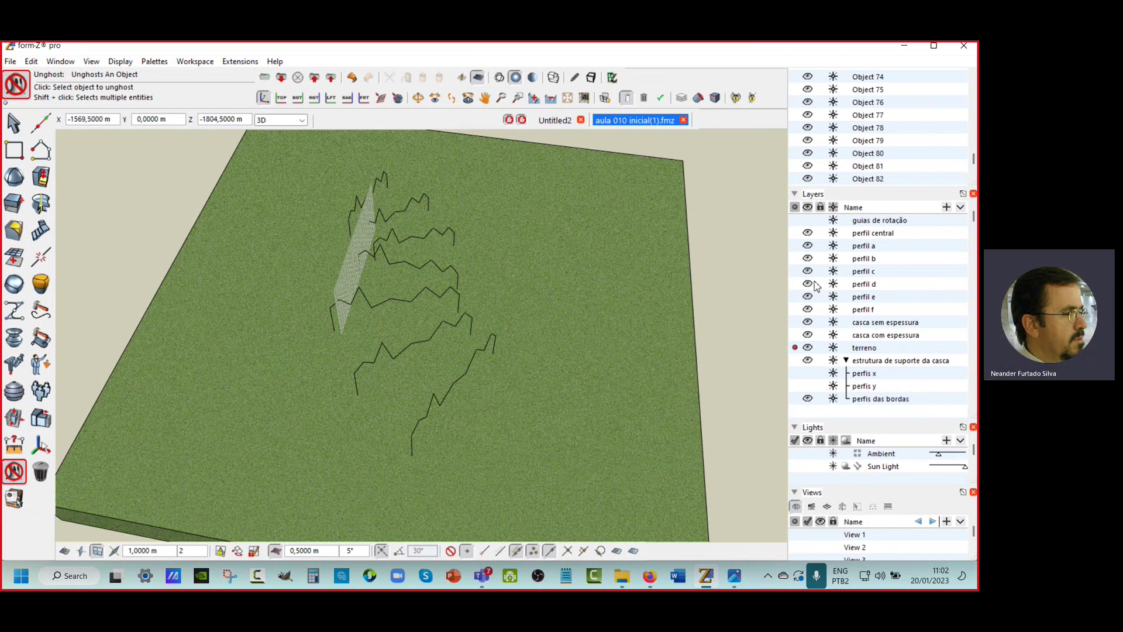
# Step: Hide the layers "perfil central", "perfil a", "perfil b", "perfil d" and "perfil e", keeping "perfil c" and "perfil f" visible
pyautogui.click(808, 233)
pyautogui.click(808, 247)
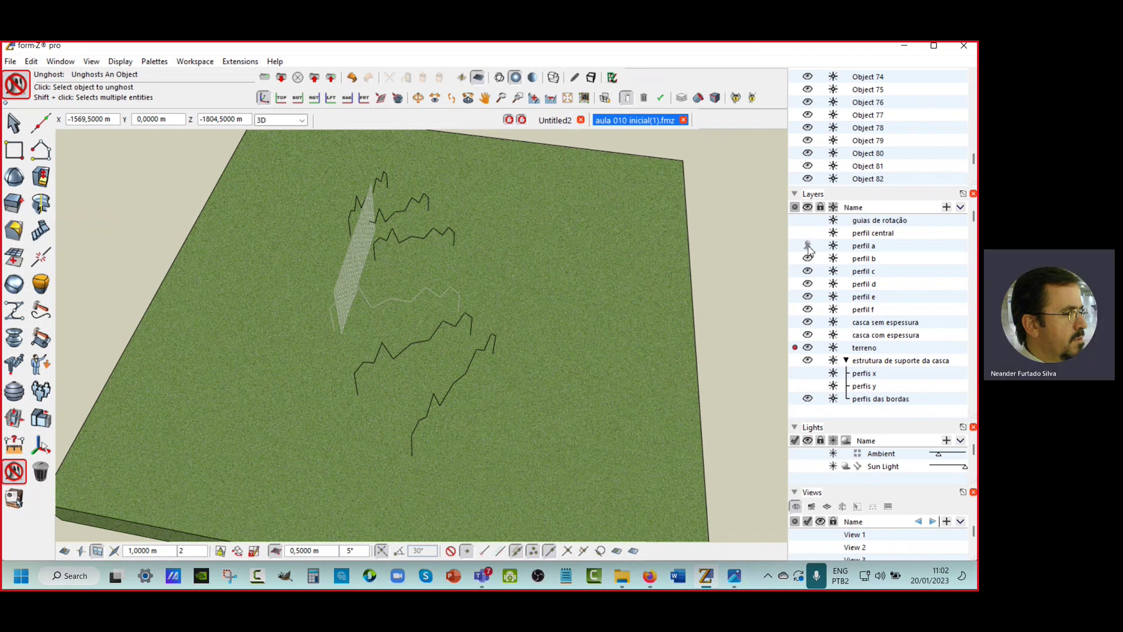
pyautogui.click(808, 247)
pyautogui.click(808, 259)
pyautogui.click(808, 260)
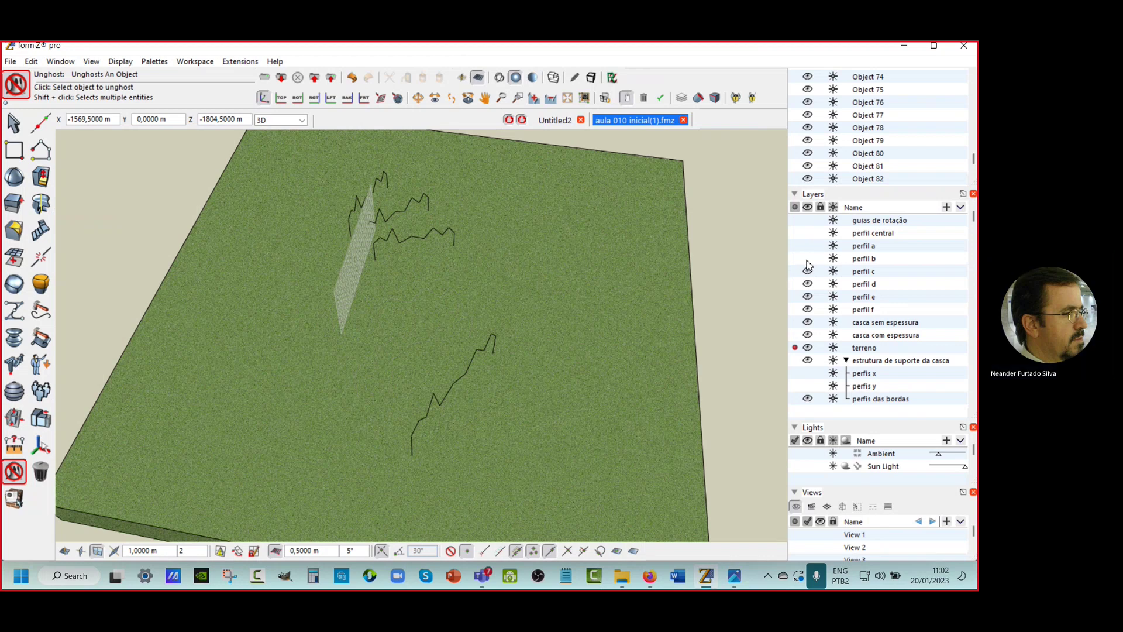
pyautogui.click(808, 273)
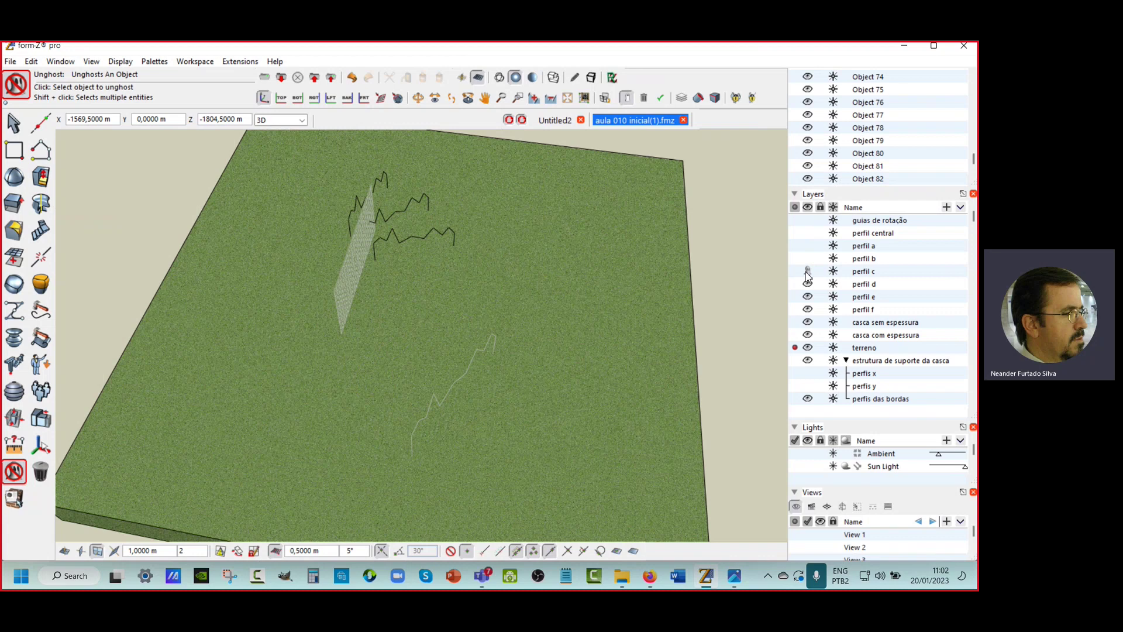
pyautogui.click(808, 272)
pyautogui.click(808, 272)
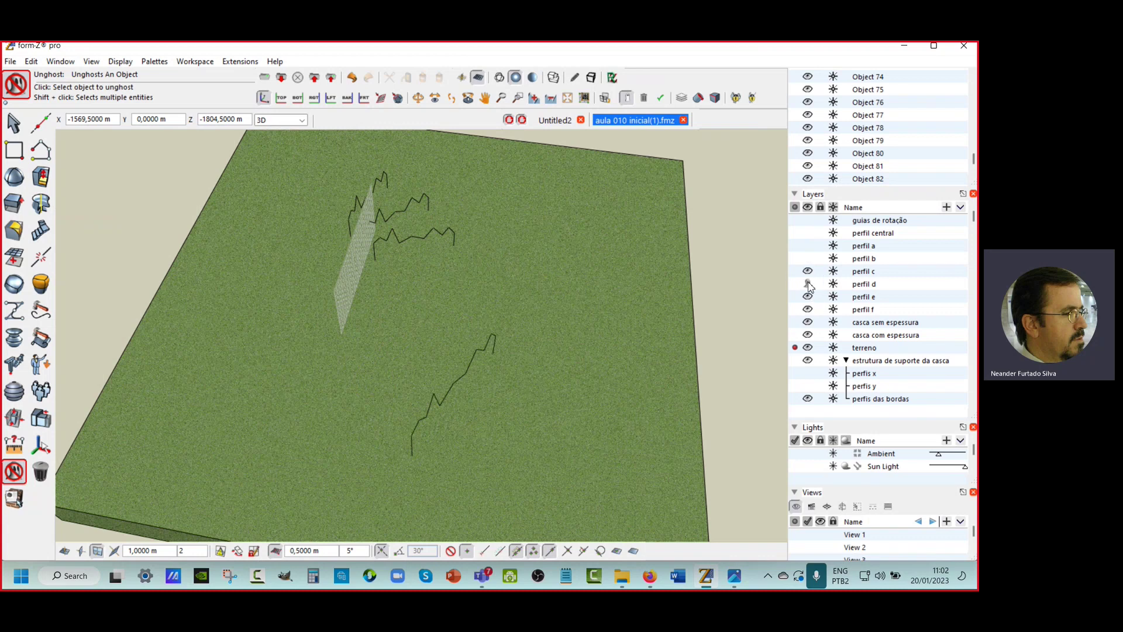
pyautogui.click(808, 285)
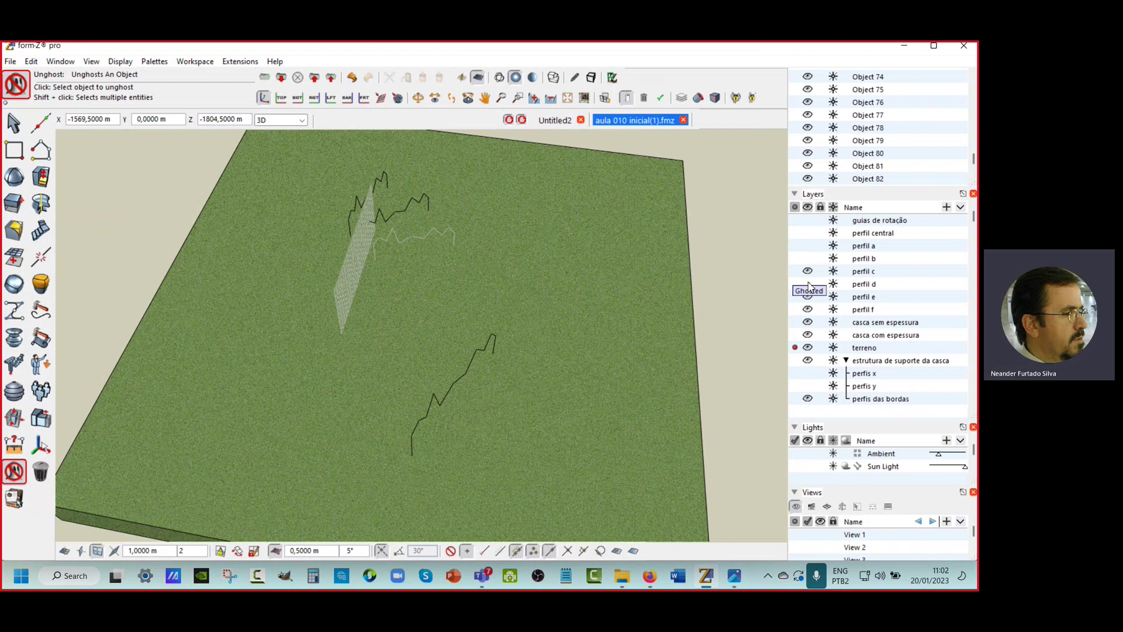
pyautogui.click(808, 297)
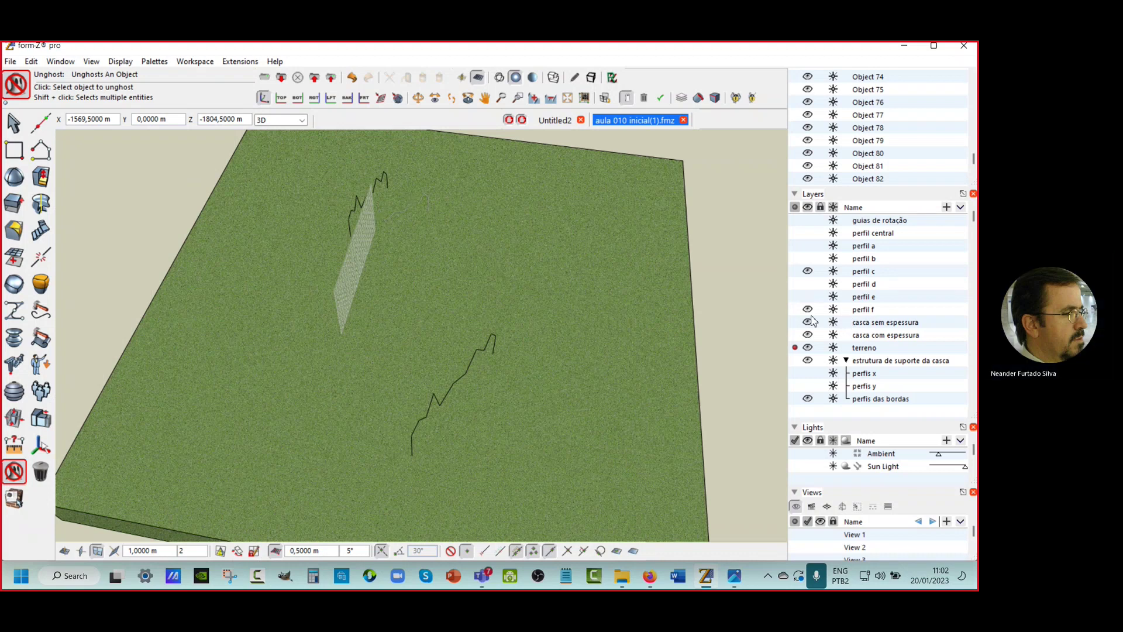
# Step: Select the two remaining edge profile curves of the shell and assign them to the "perfis das bordas" layer in the Inspector's attributes
pyautogui.click(11, 125)
pyautogui.click(11, 125)
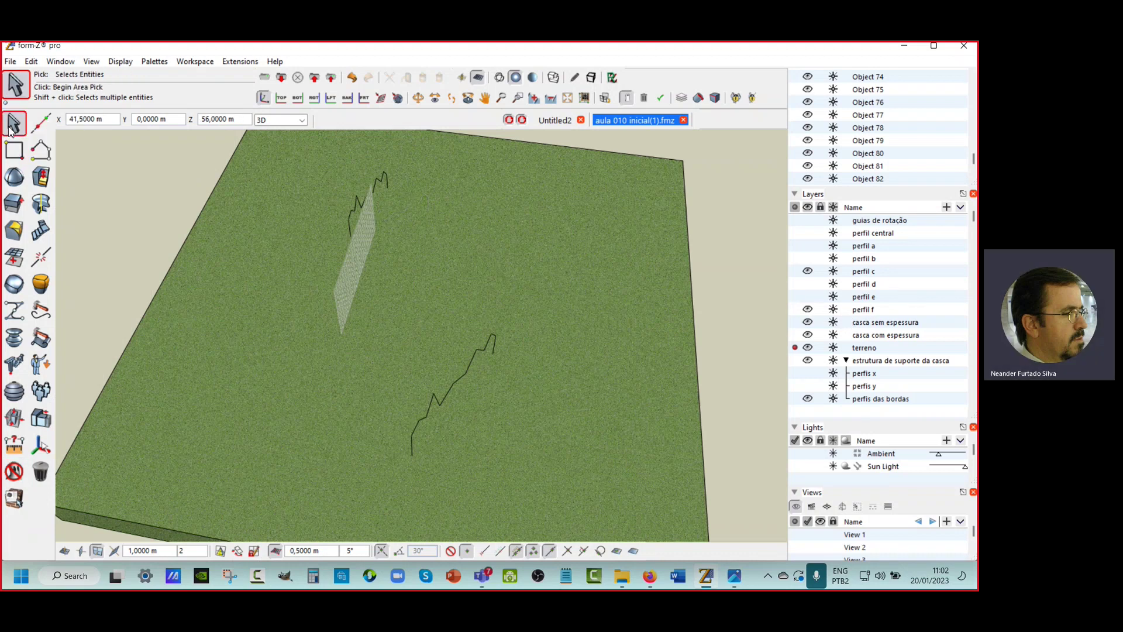
pyautogui.click(101, 137)
pyautogui.click(564, 471)
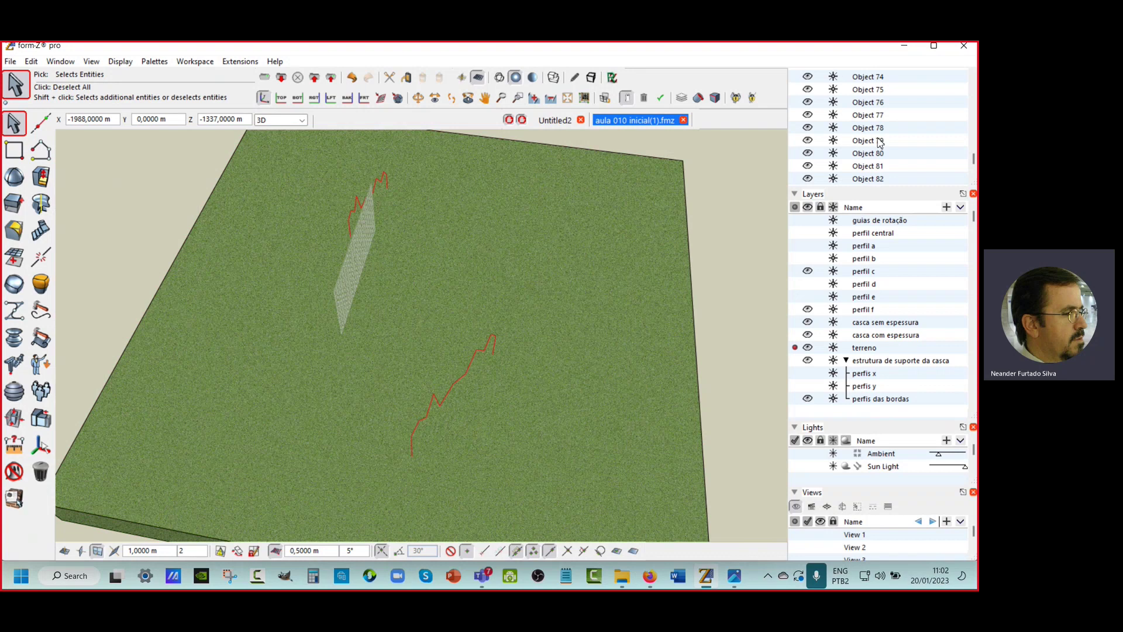
pyautogui.scroll(3, 837, 117)
pyautogui.scroll(3, 768, 93)
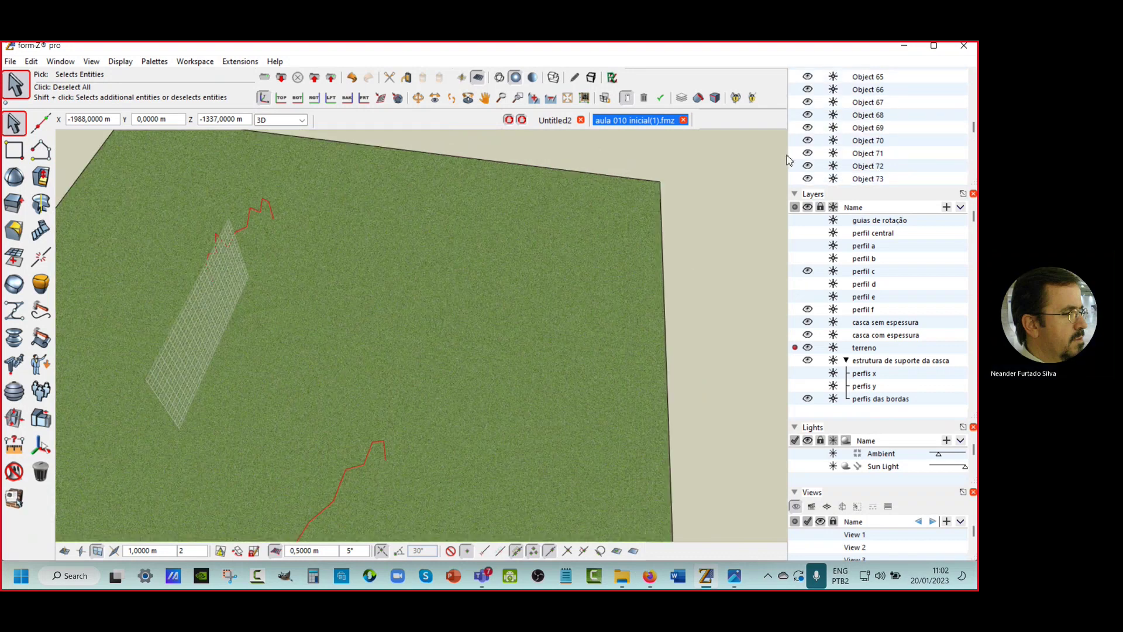
pyautogui.scroll(-3, 757, 176)
pyautogui.scroll(2, 941, 166)
pyautogui.scroll(10, 940, 166)
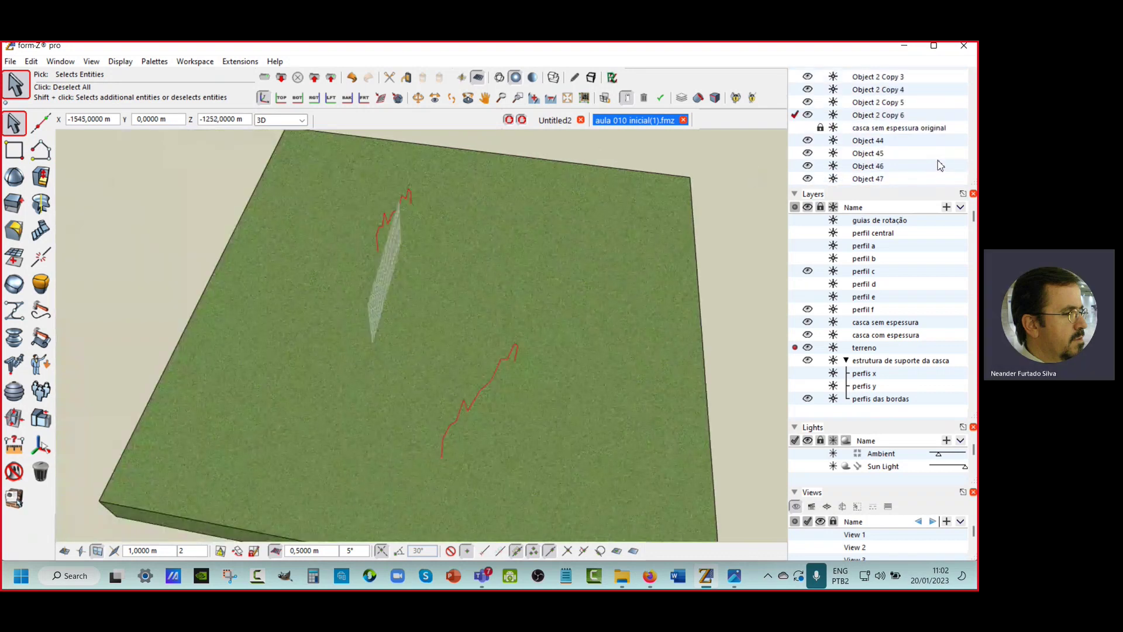
pyautogui.scroll(6, 906, 242)
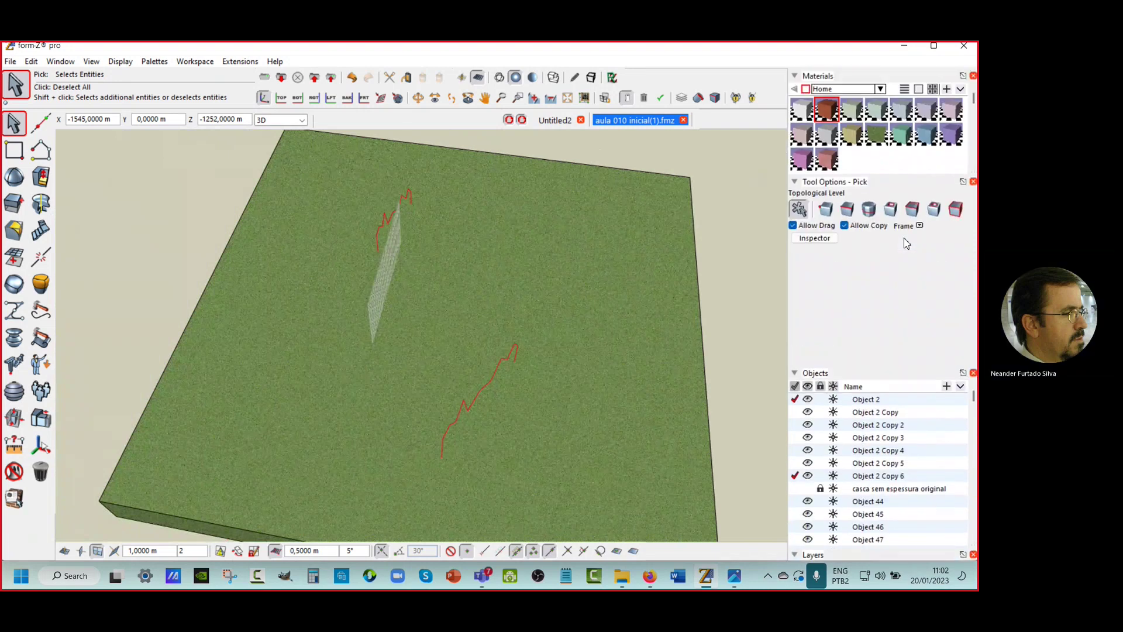
pyautogui.click(819, 239)
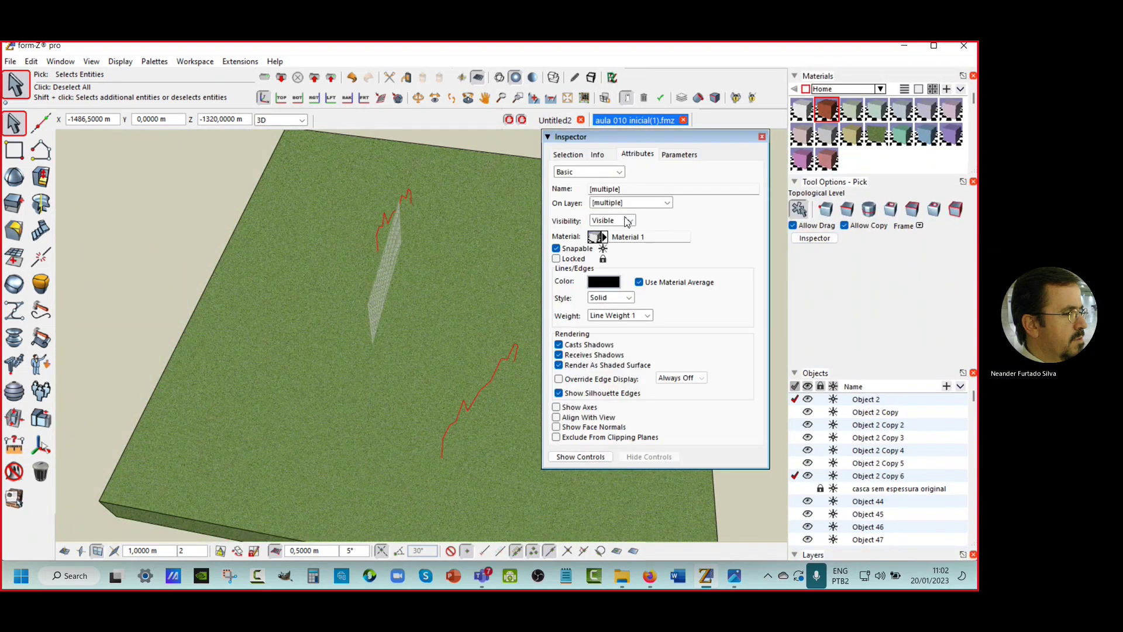
pyautogui.click(667, 202)
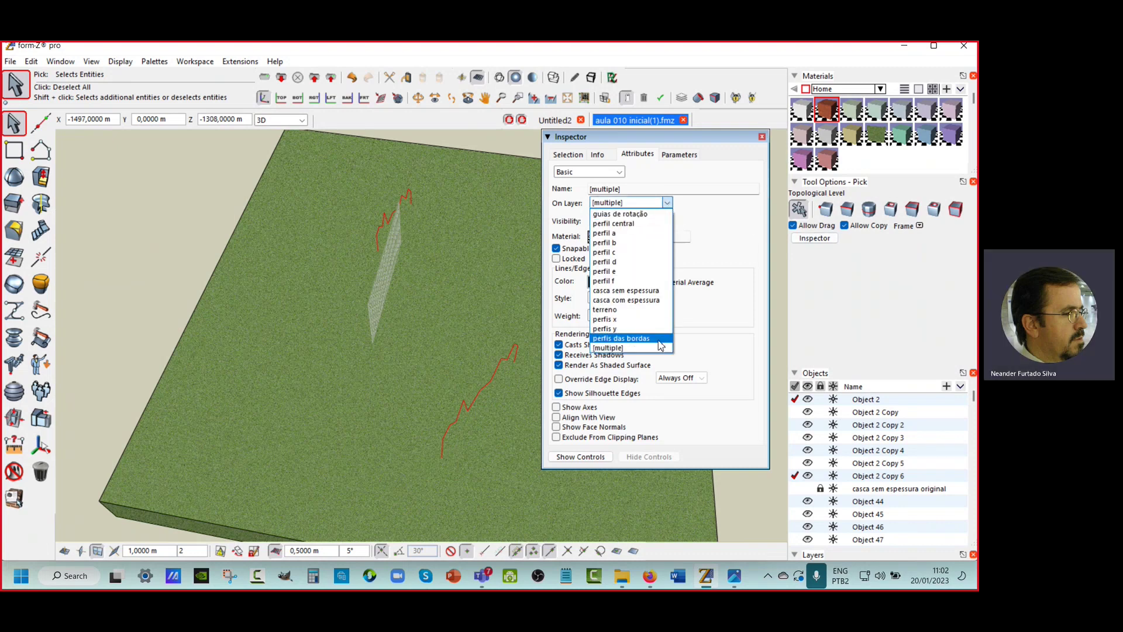
pyautogui.click(659, 339)
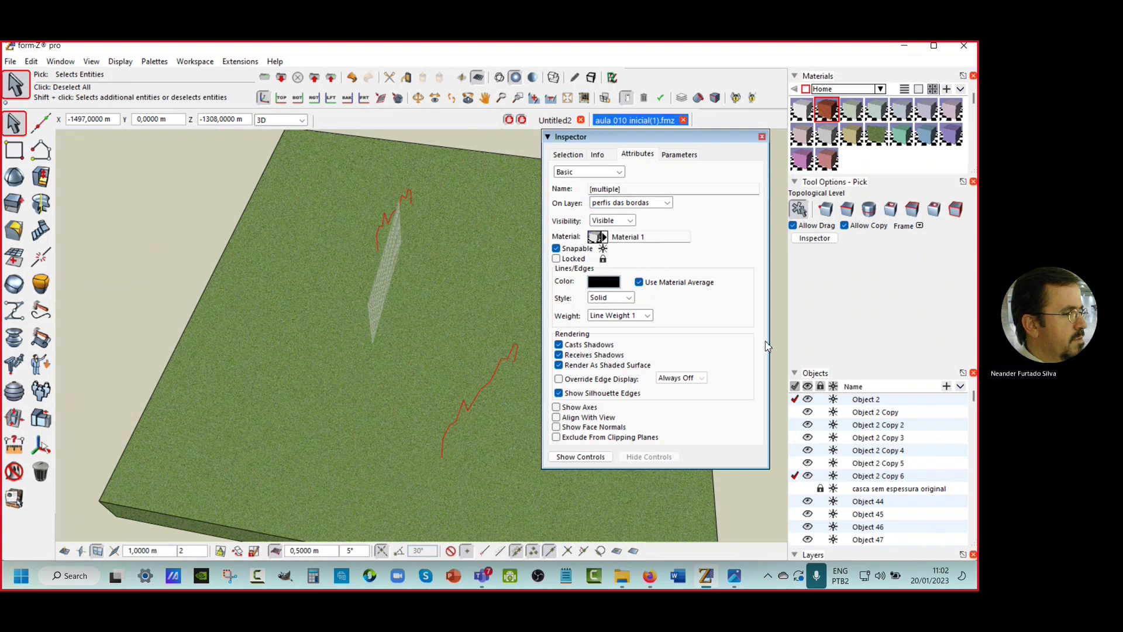
pyautogui.click(762, 137)
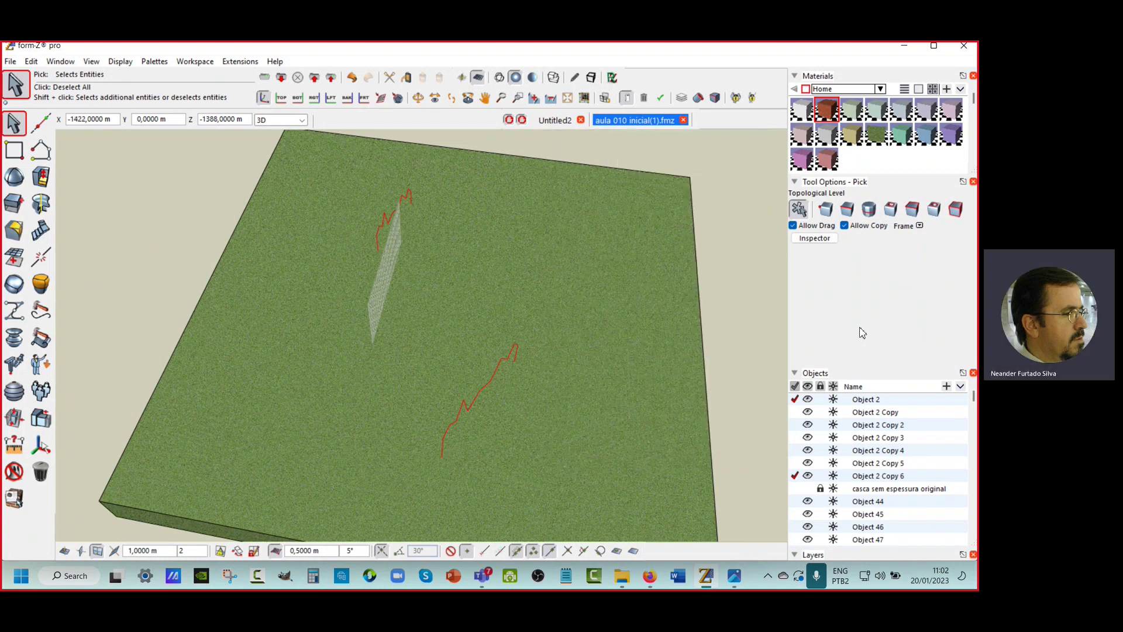
# Step: Hide the layers "perfil c" and "perfil f"
pyautogui.scroll(-5, 872, 328)
pyautogui.scroll(-10, 878, 351)
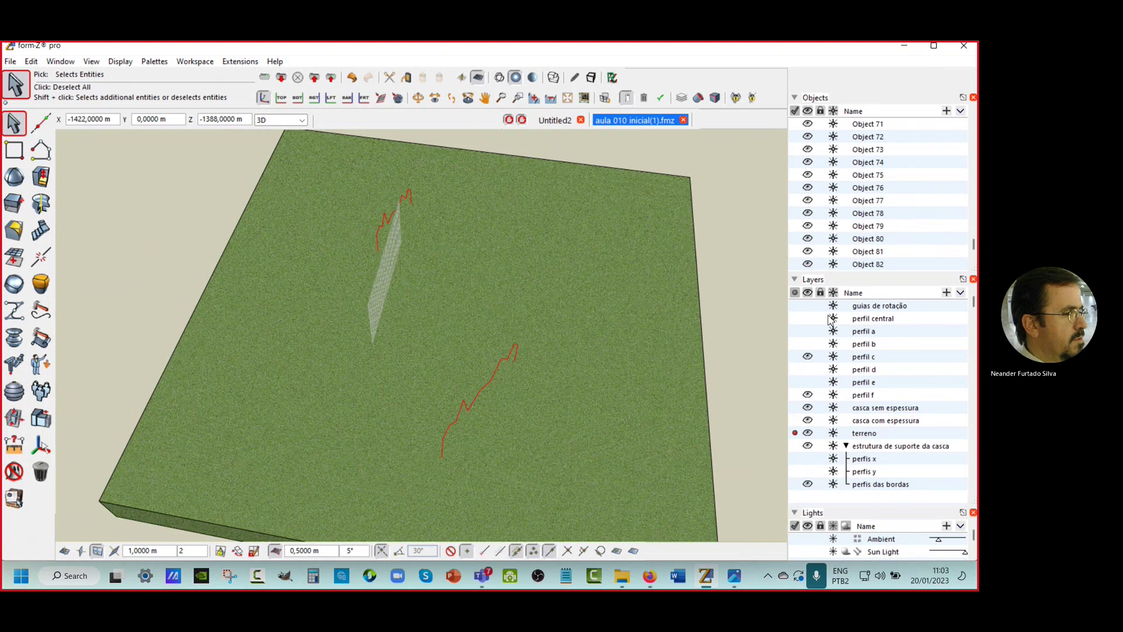
pyautogui.scroll(-1, 825, 360)
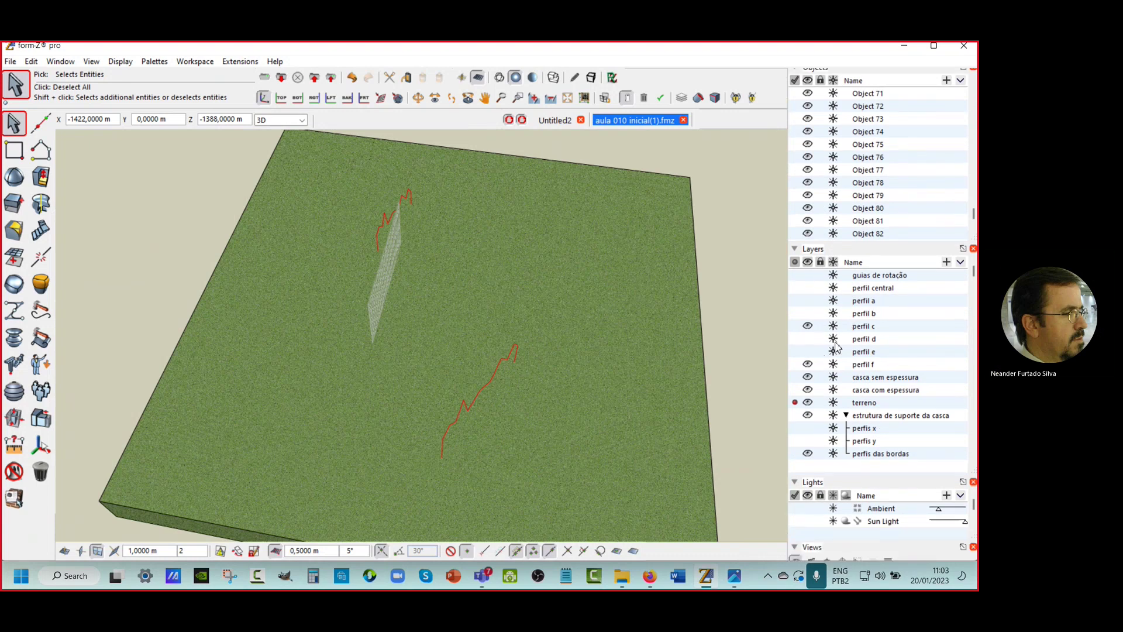
pyautogui.click(807, 326)
pyautogui.click(808, 364)
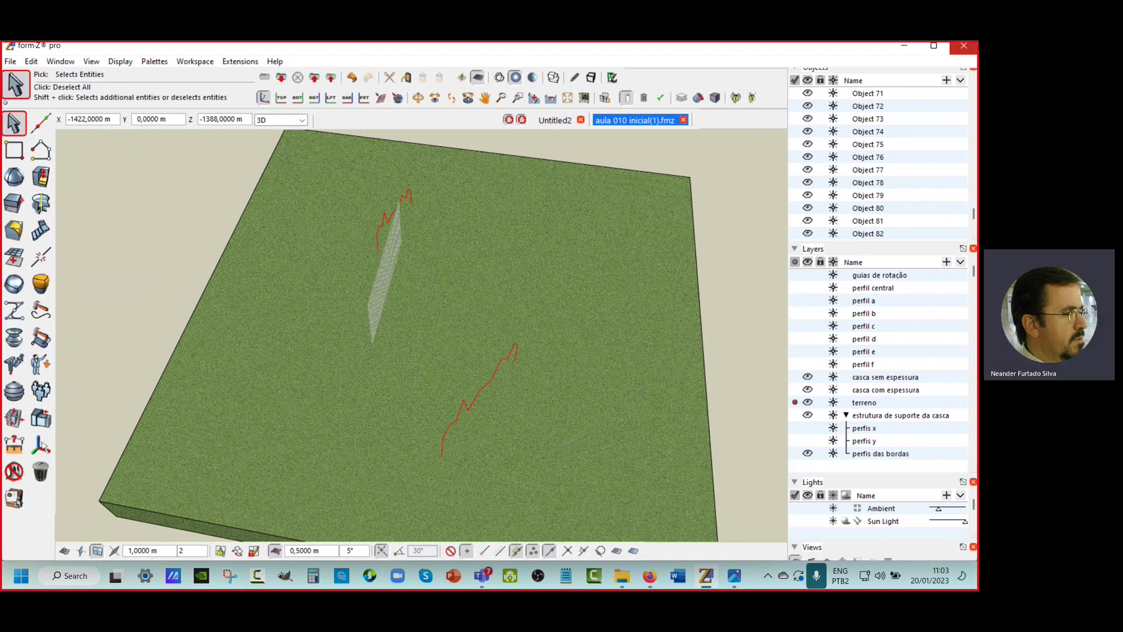
# Step: Duplicate the locked object "casca sem espessura original" and make its copy visible
pyautogui.scroll(2, 913, 196)
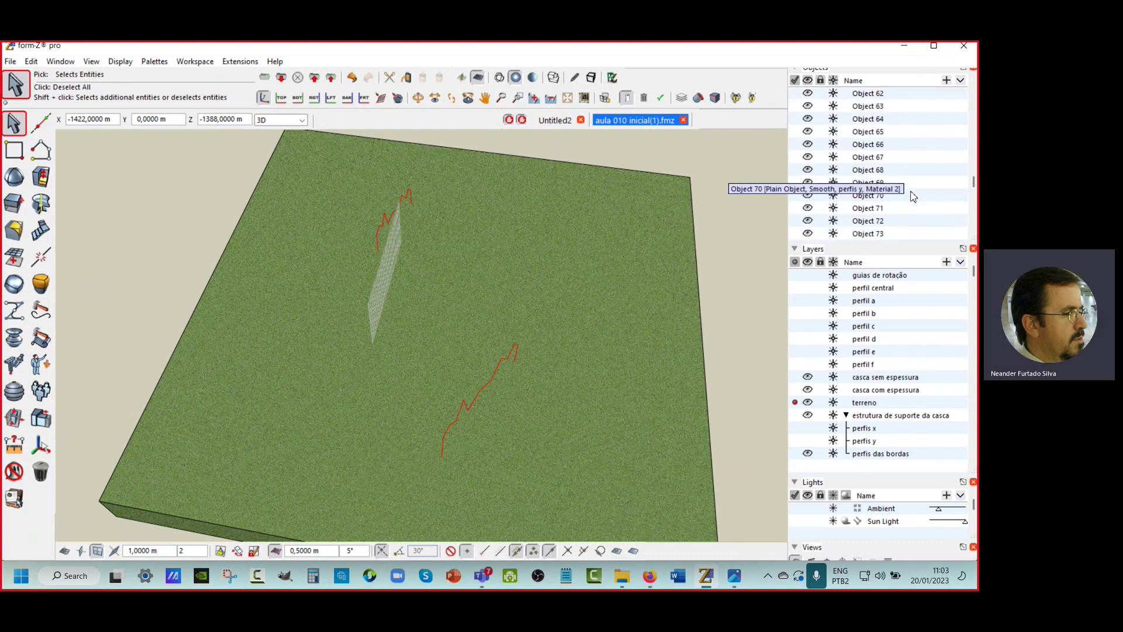
pyautogui.scroll(7, 912, 196)
pyautogui.scroll(2, 912, 196)
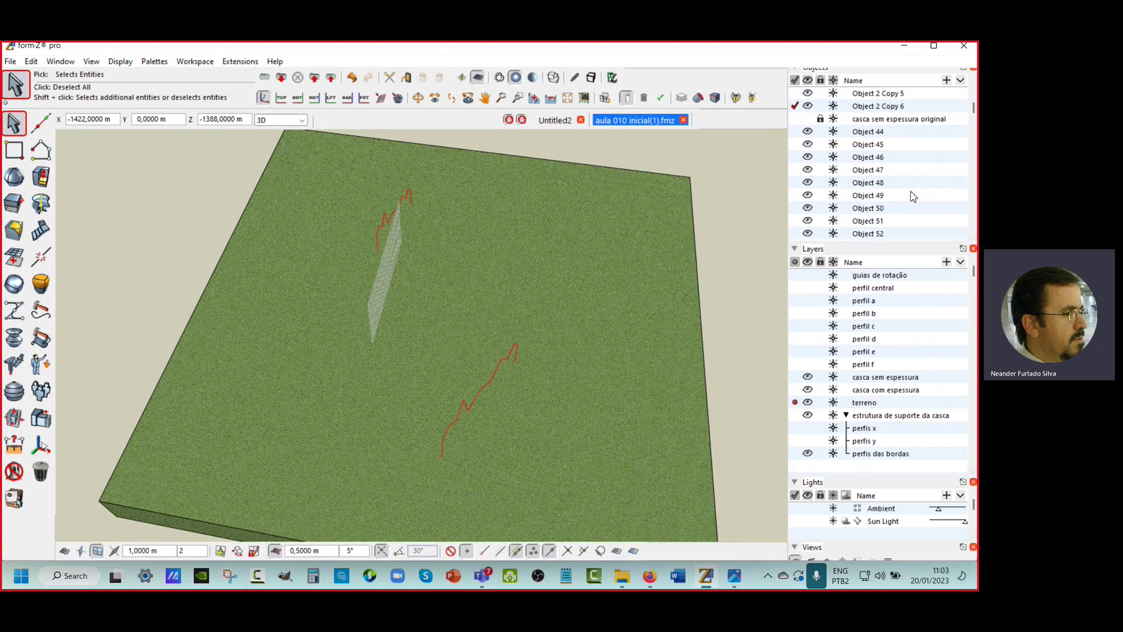
pyautogui.scroll(-1, 913, 197)
pyautogui.rightClick(902, 122)
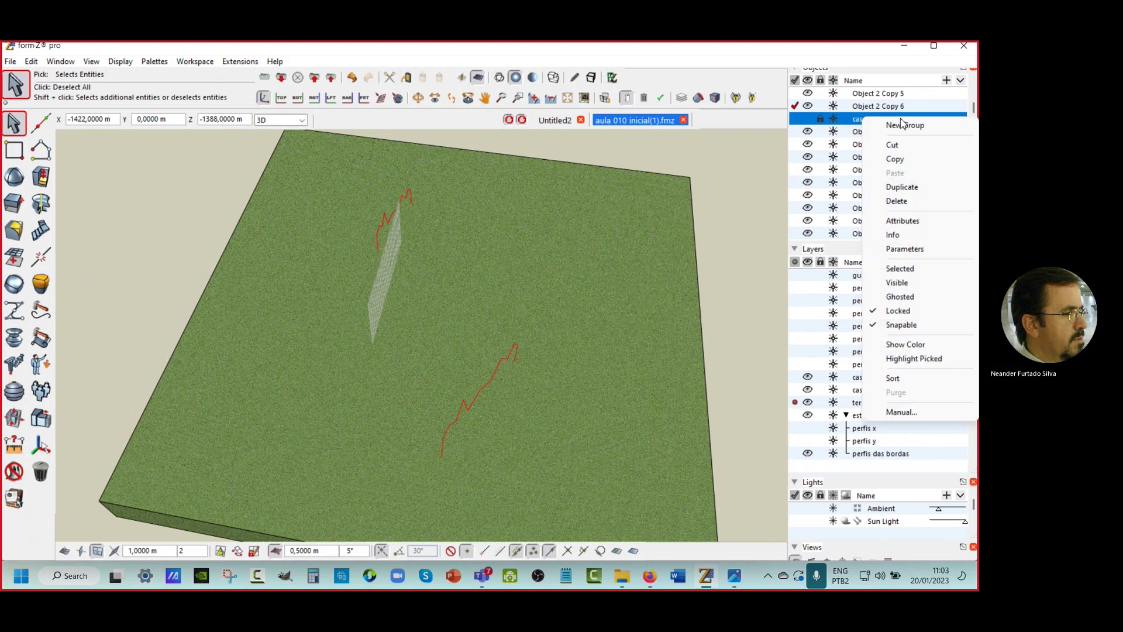
pyautogui.click(906, 188)
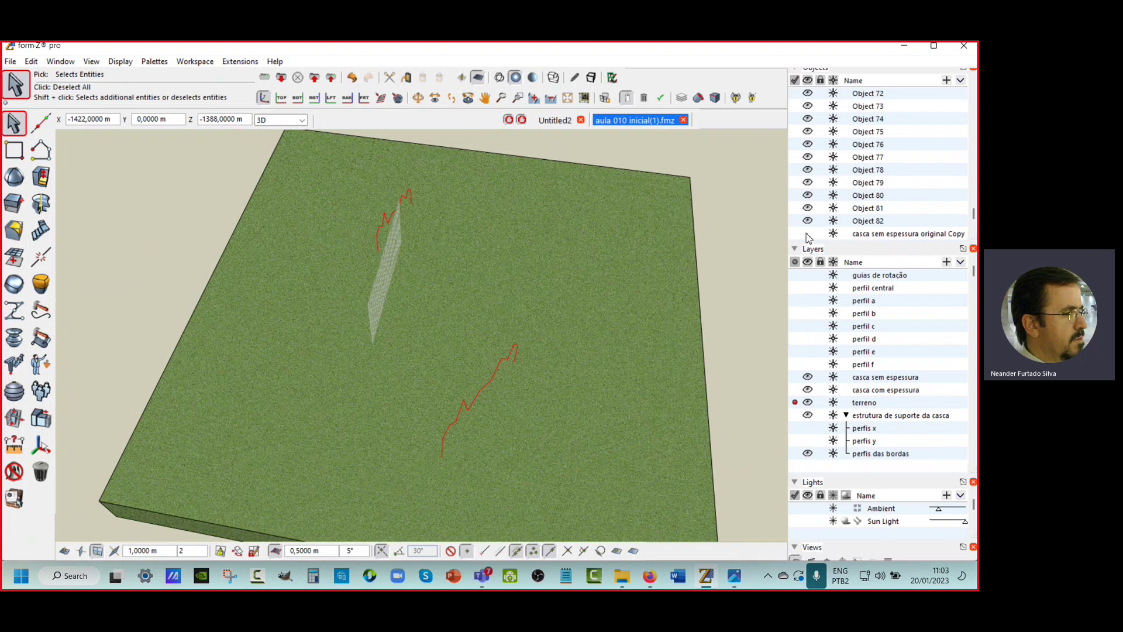
pyautogui.click(808, 234)
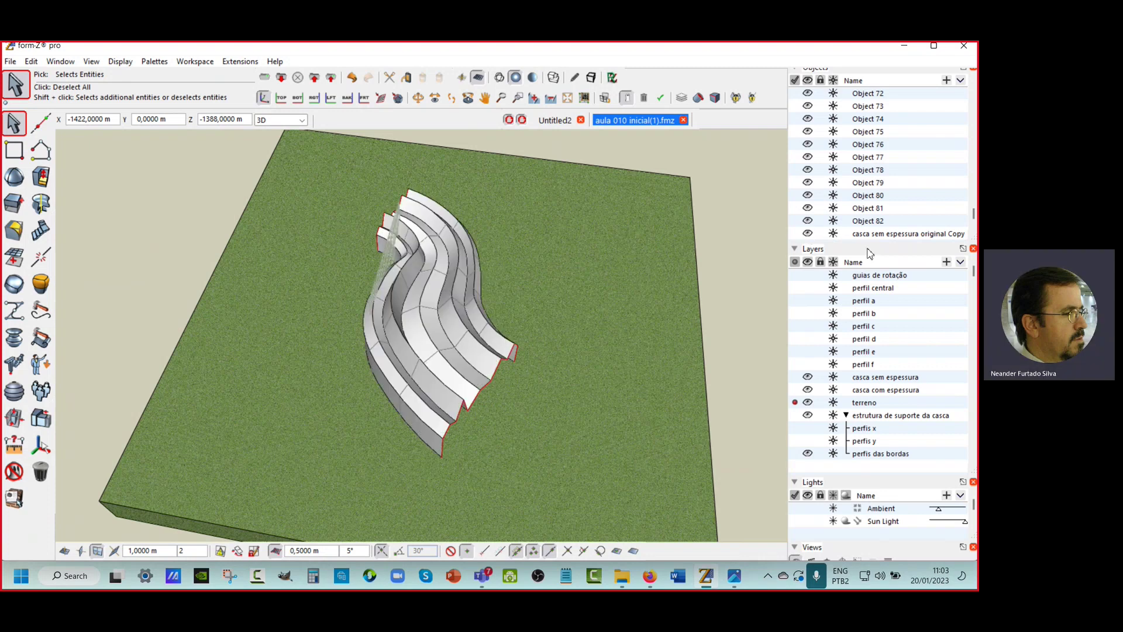
# Step: Rename the duplicated shell object as "casca com espessura" and clear the selection
pyautogui.doubleClick(901, 235)
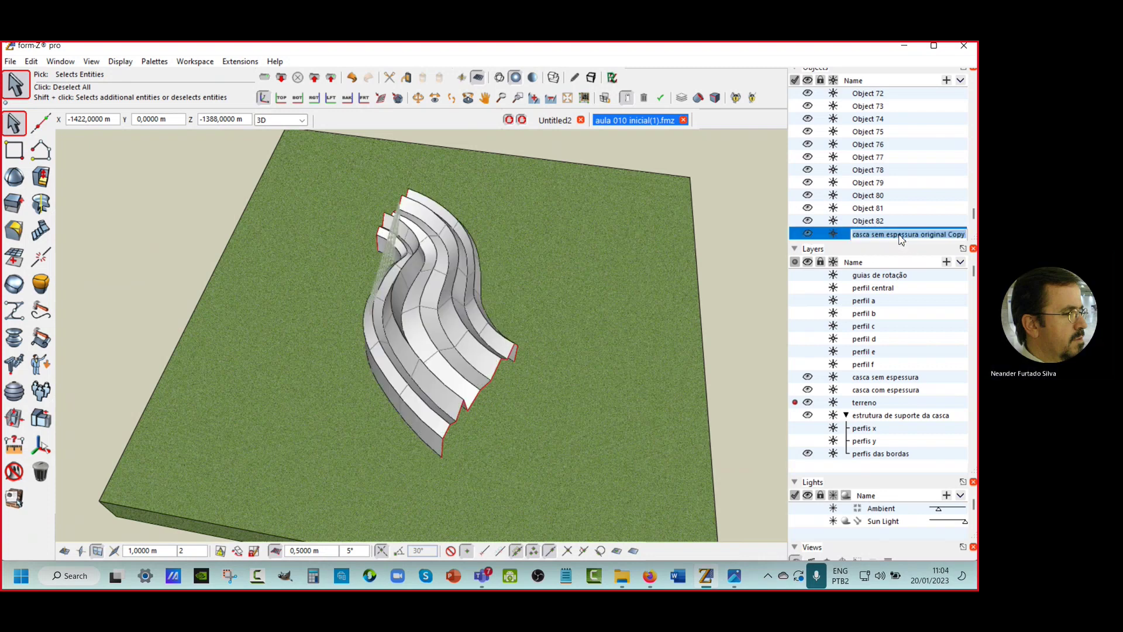
pyautogui.click(879, 235)
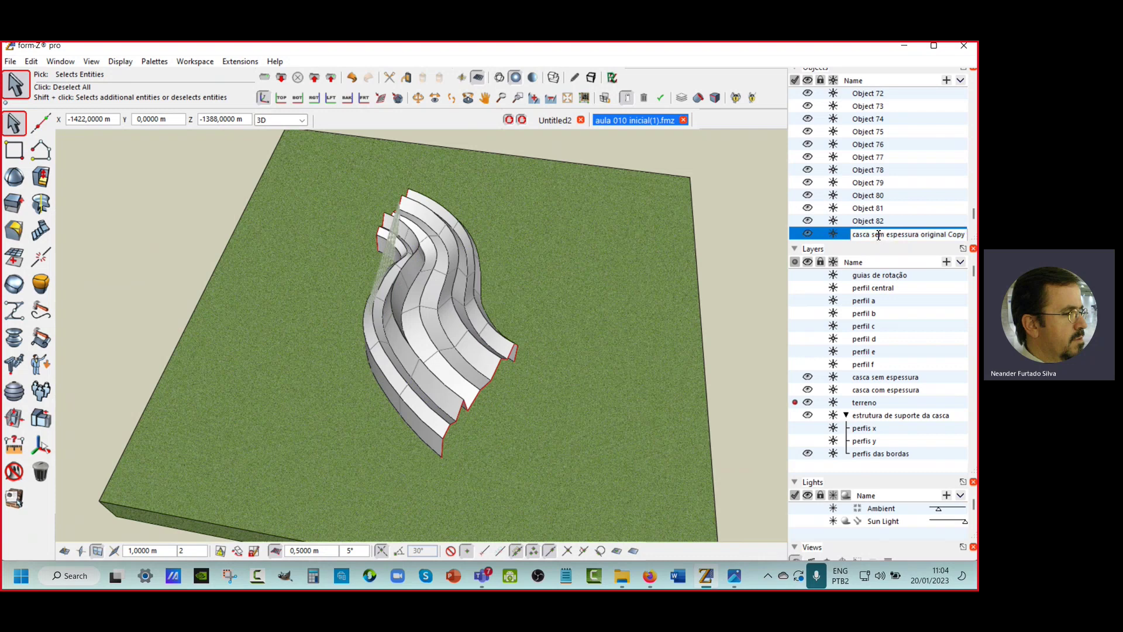
pyautogui.doubleClick(877, 235)
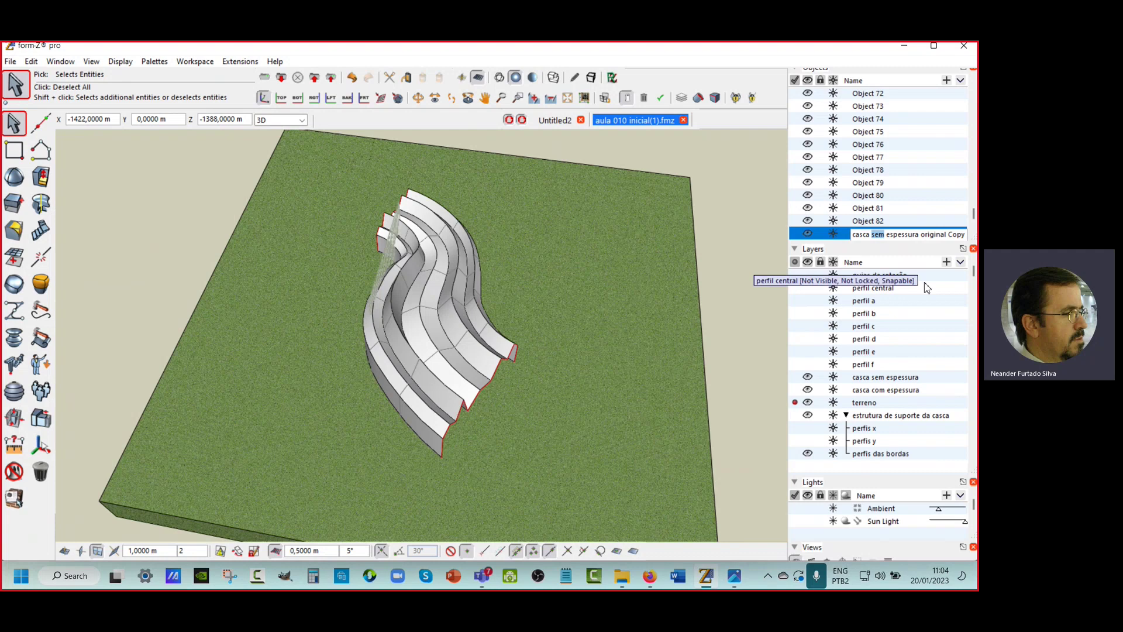
pyautogui.write('com')
pyautogui.moveTo(922, 234); pyautogui.dragTo(966, 234)
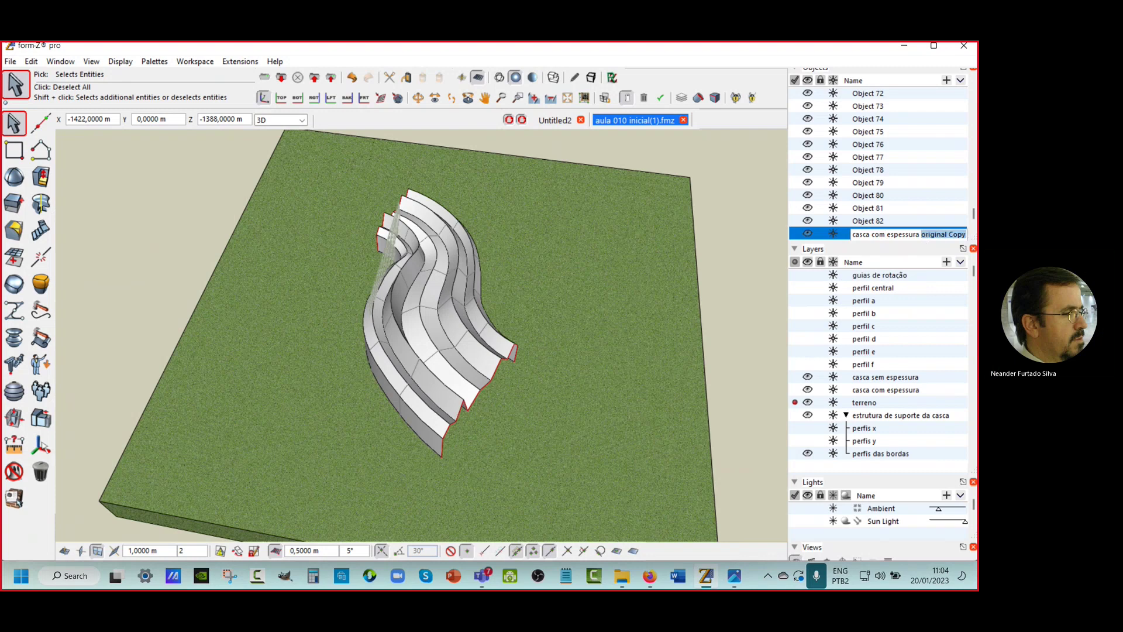
pyautogui.press('BackSpace')
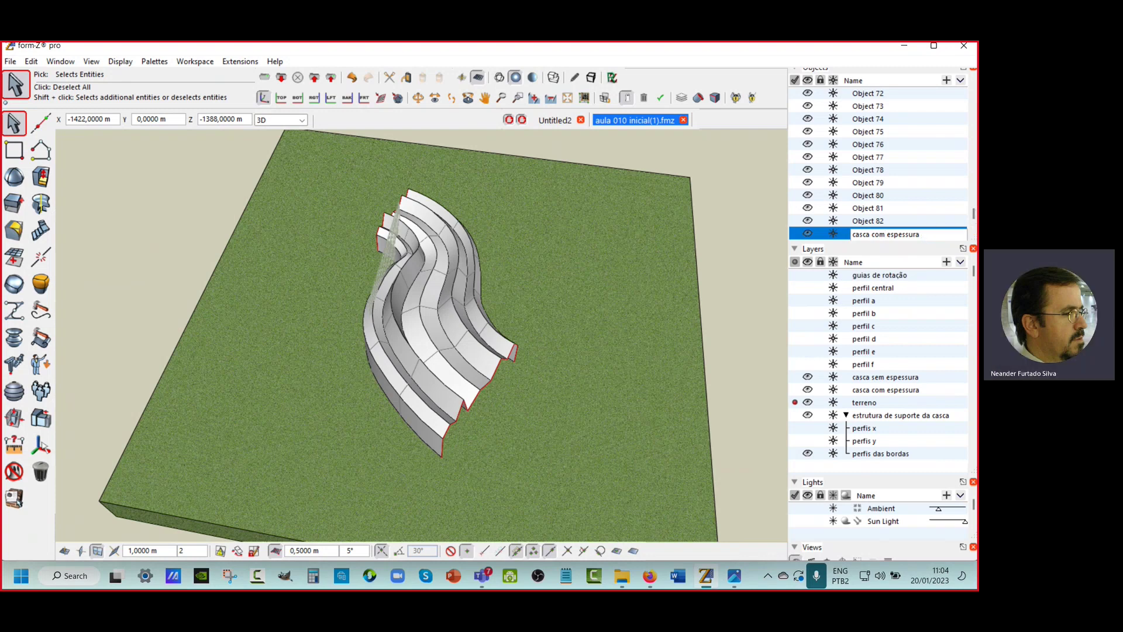
pyautogui.press('Return')
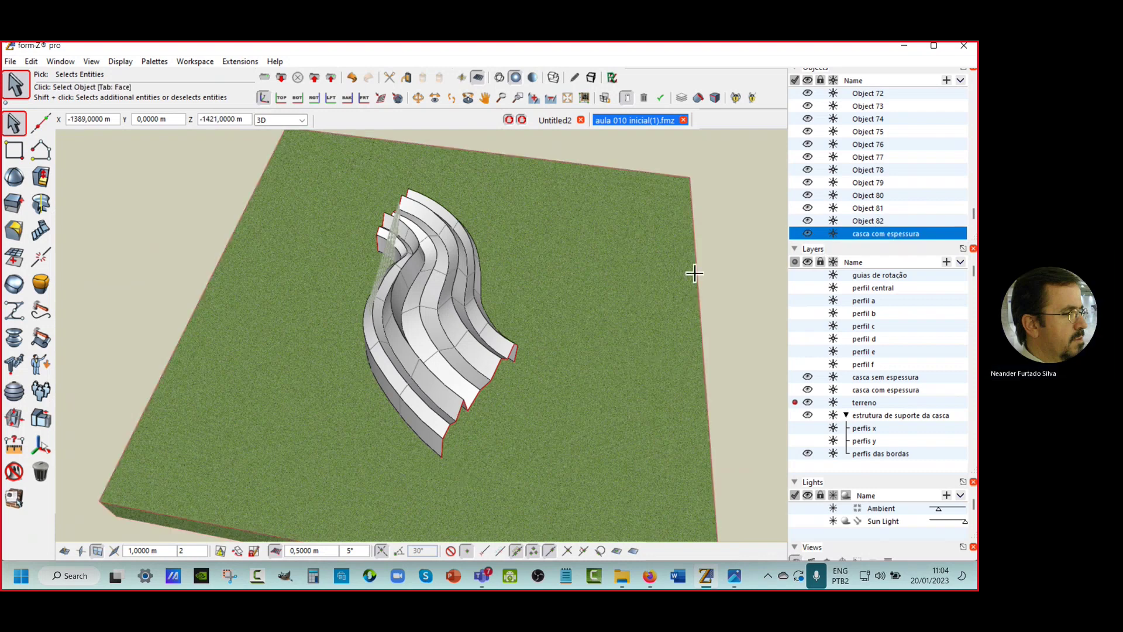
pyautogui.press('Escape')
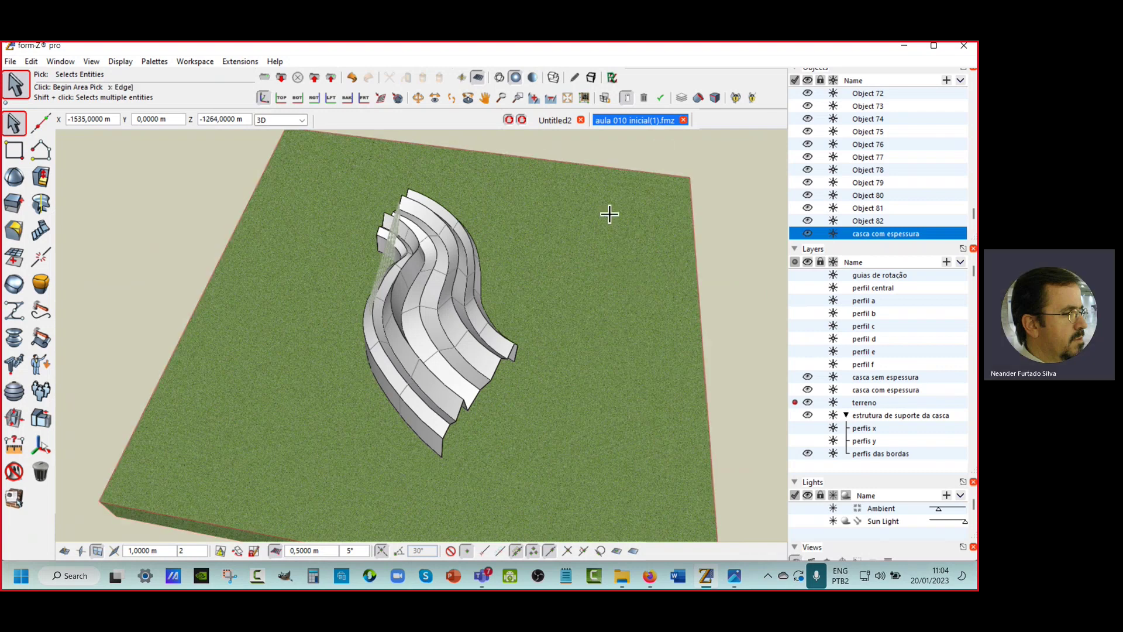
# Step: Hide the layers "casca sem espessura" and "perfis das bordas", along with the "estrutura de suporte da casca" group
pyautogui.click(808, 376)
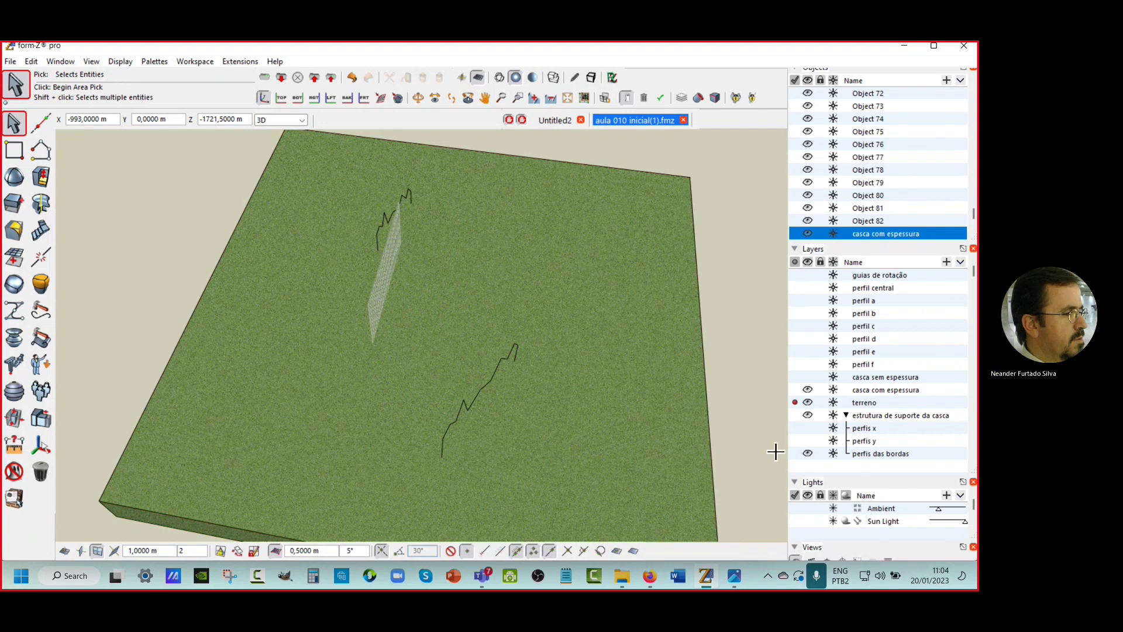
pyautogui.click(808, 454)
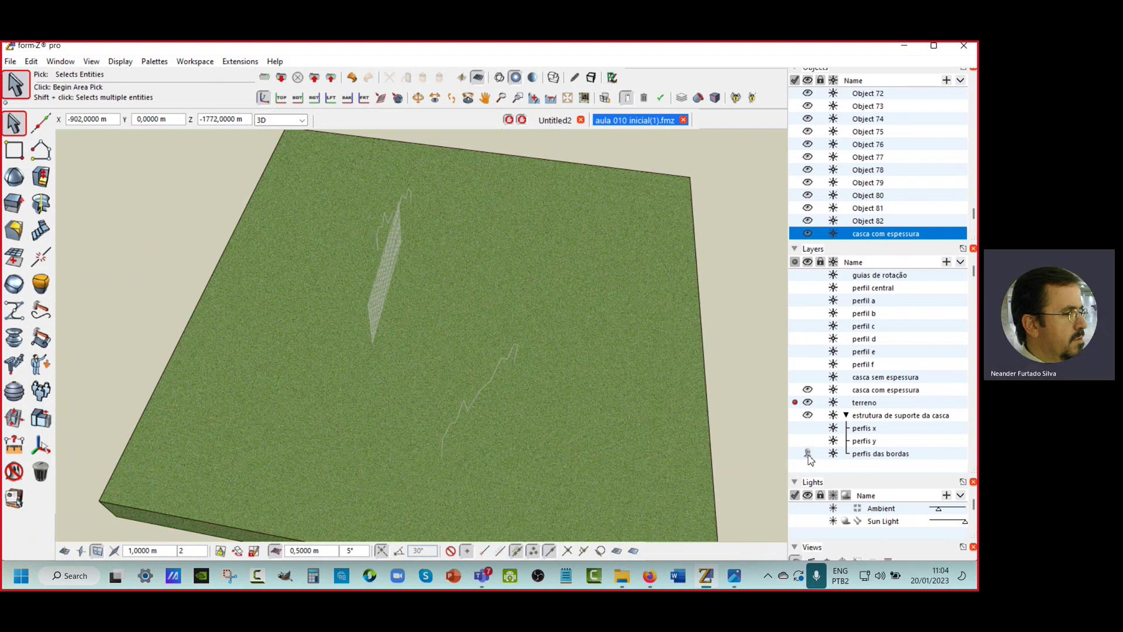
pyautogui.click(808, 415)
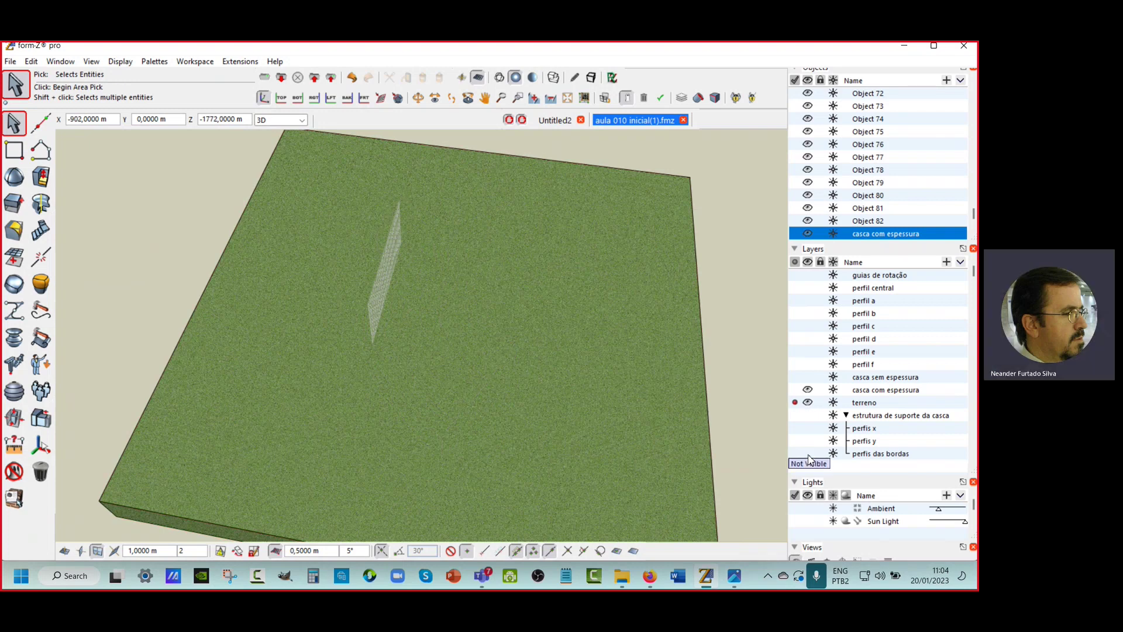
# Step: Switch to the horizontal XY reference plane and show the "perfis x" layer
pyautogui.click(64, 552)
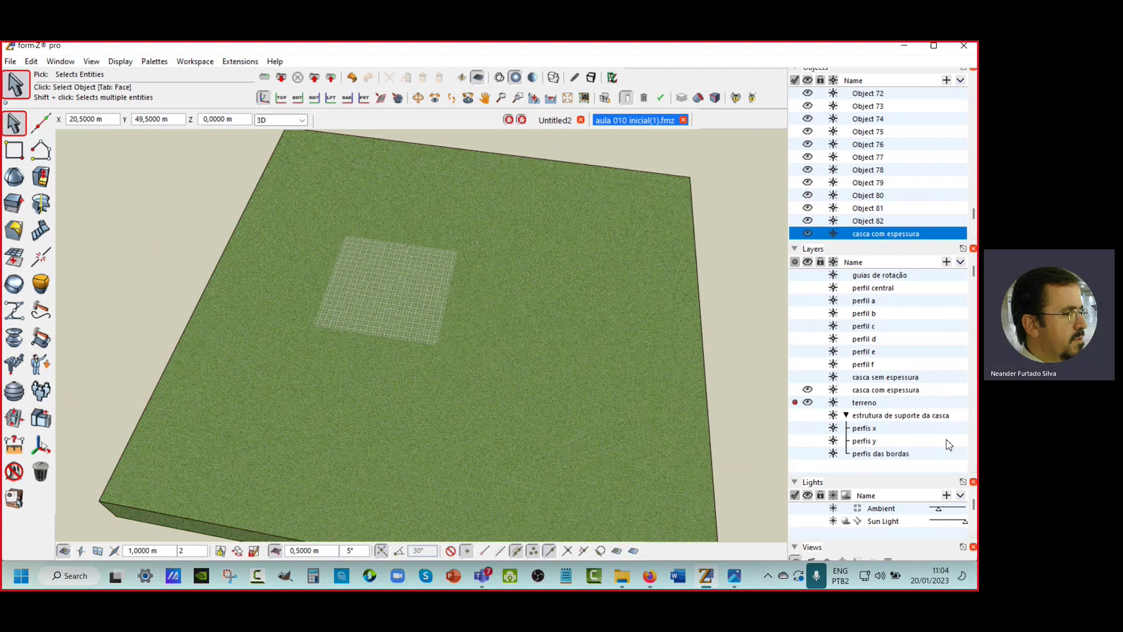
pyautogui.click(808, 430)
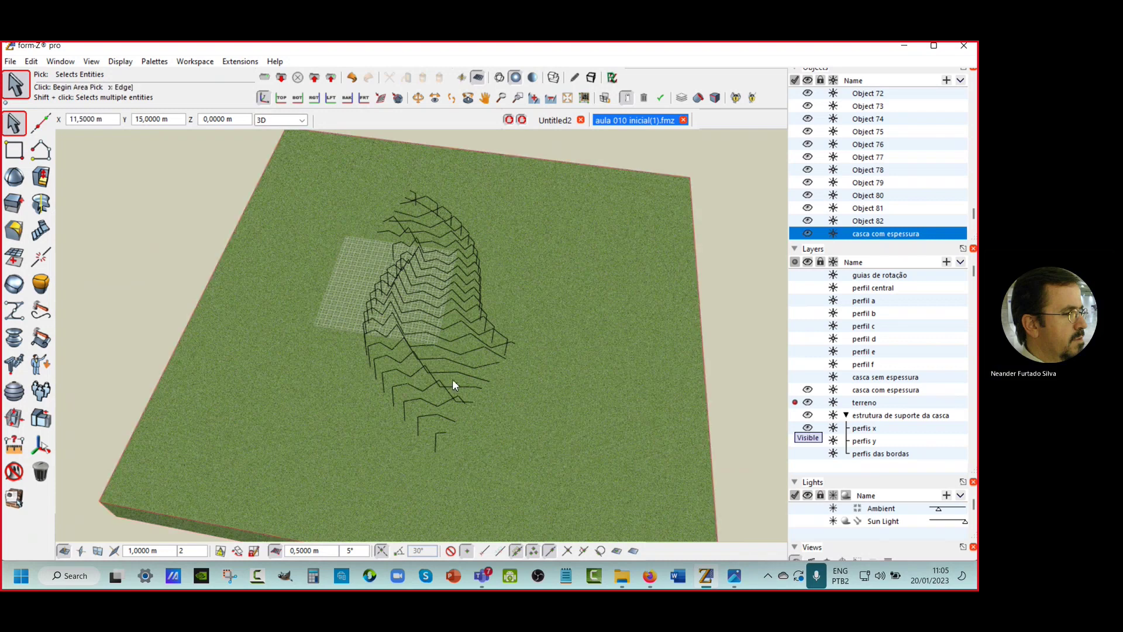
pyautogui.scroll(6, 445, 449)
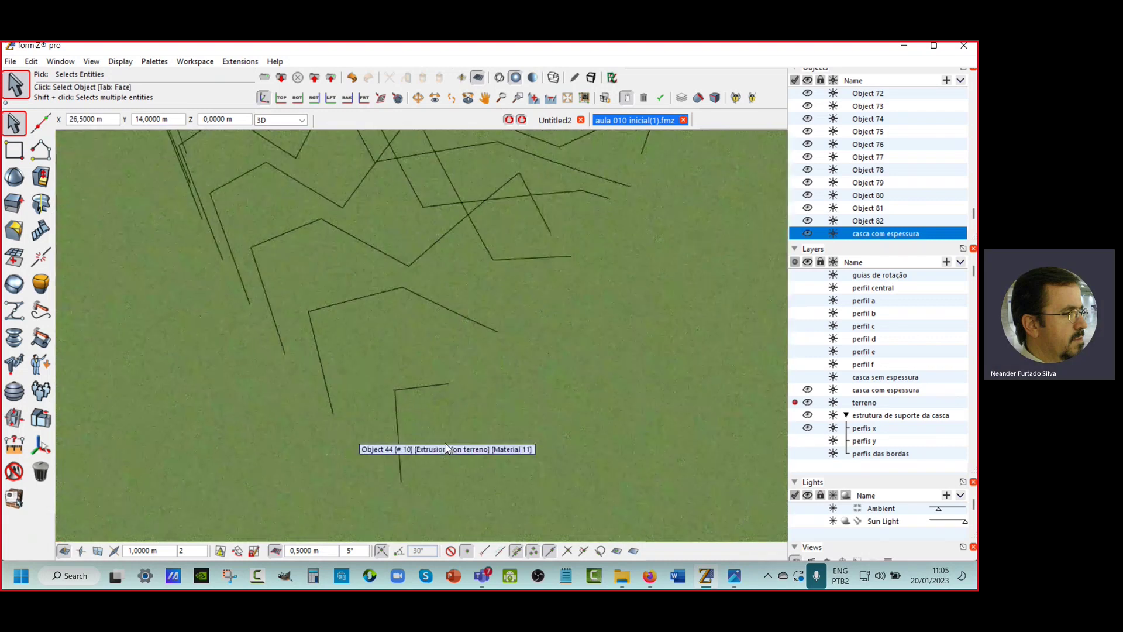
pyautogui.scroll(-8, 445, 448)
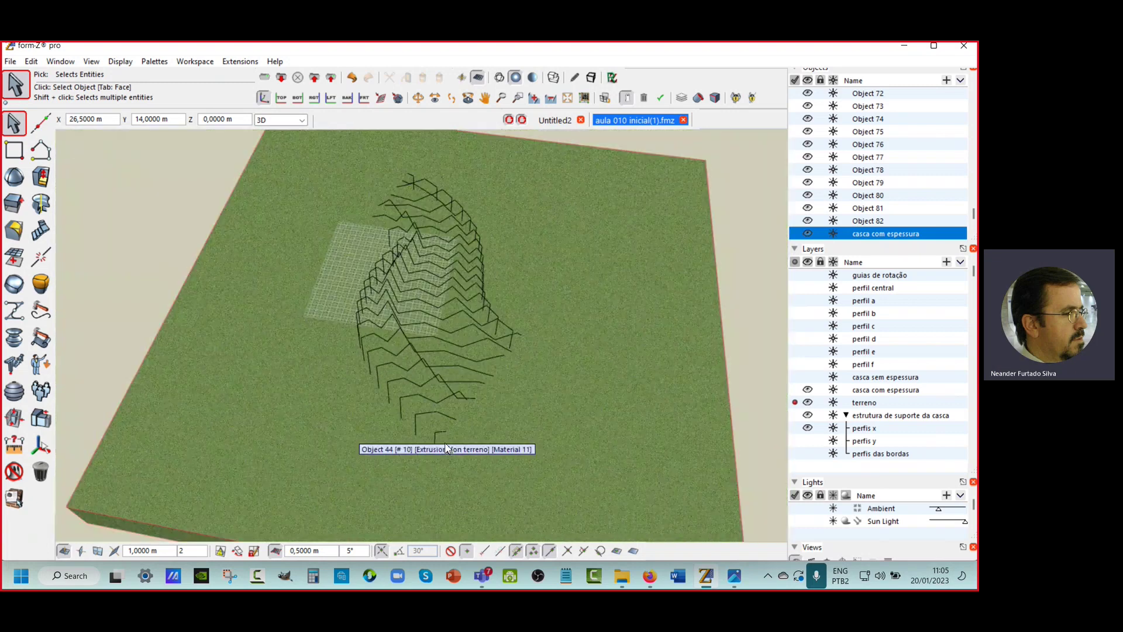
pyautogui.scroll(2, 447, 448)
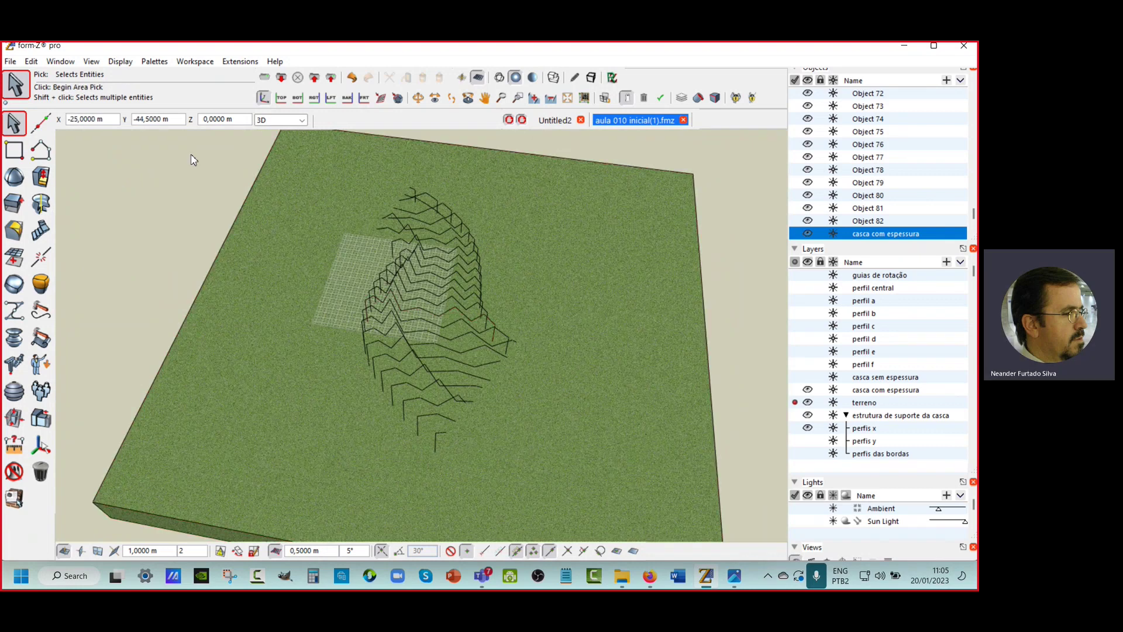
# Step: Derive 2D walls from all the "perfis x" profile lines, with Right justification and a 0,3000 m wall width
pyautogui.click(14, 123)
pyautogui.click(37, 150)
pyautogui.moveTo(126, 139); pyautogui.dragTo(596, 477)
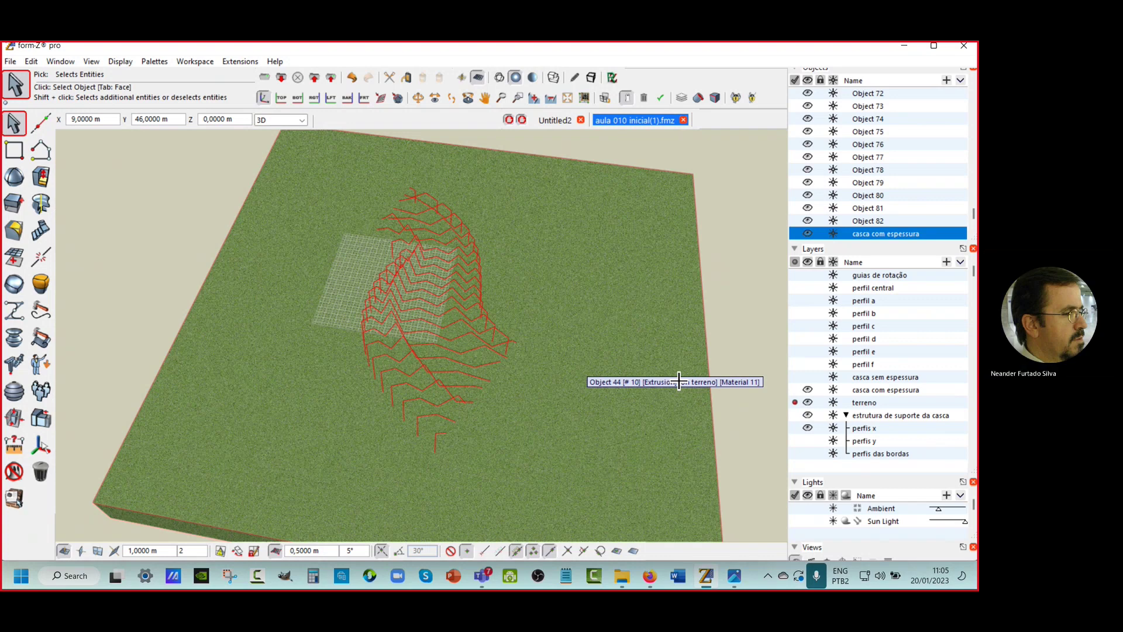
pyautogui.click(15, 206)
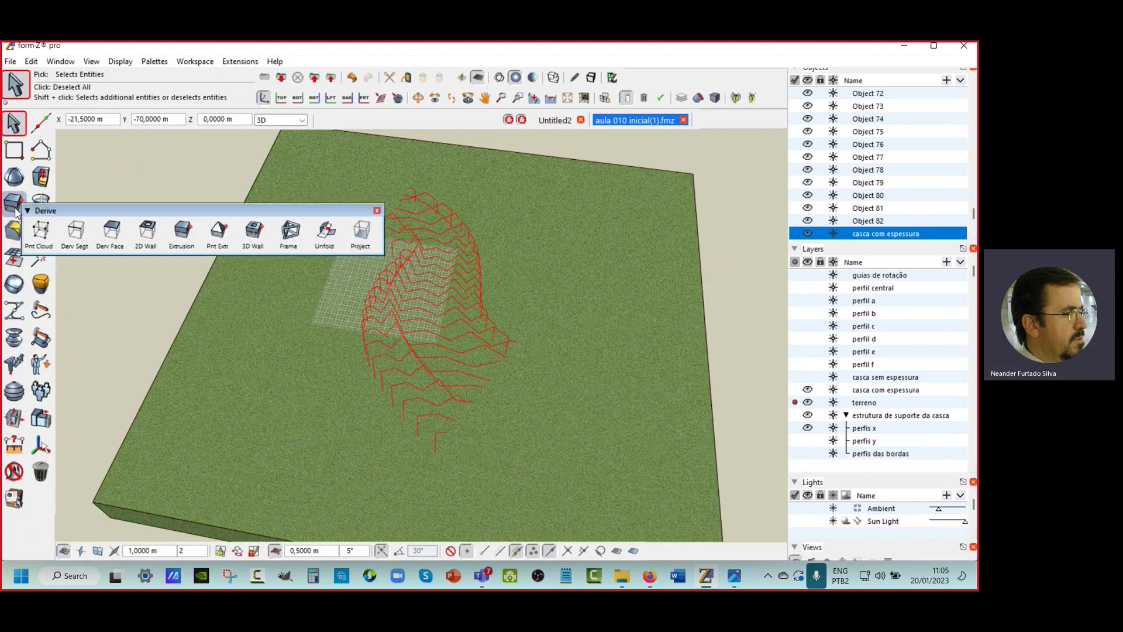
pyautogui.click(144, 239)
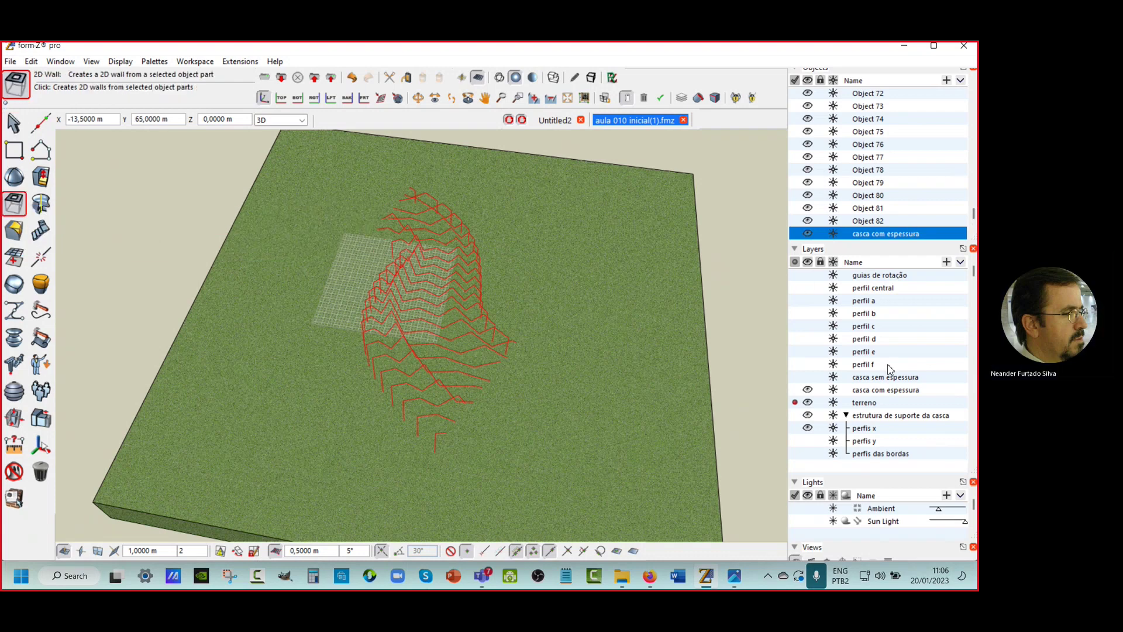
pyautogui.scroll(5, 889, 369)
pyautogui.scroll(-1, 917, 386)
pyautogui.scroll(5, 893, 224)
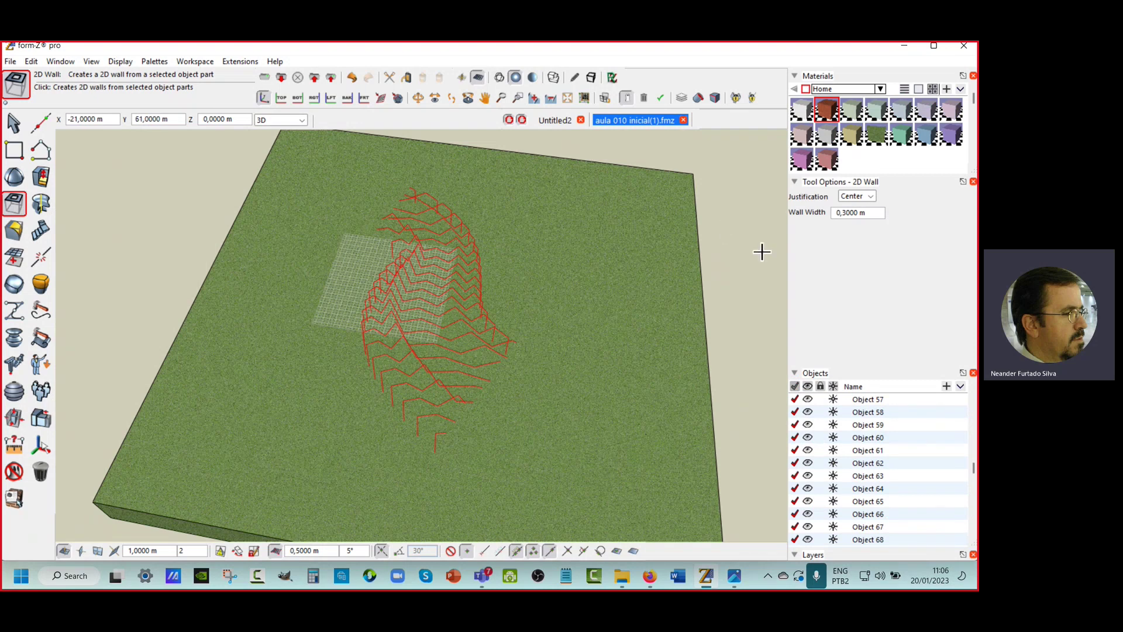
pyautogui.click(871, 197)
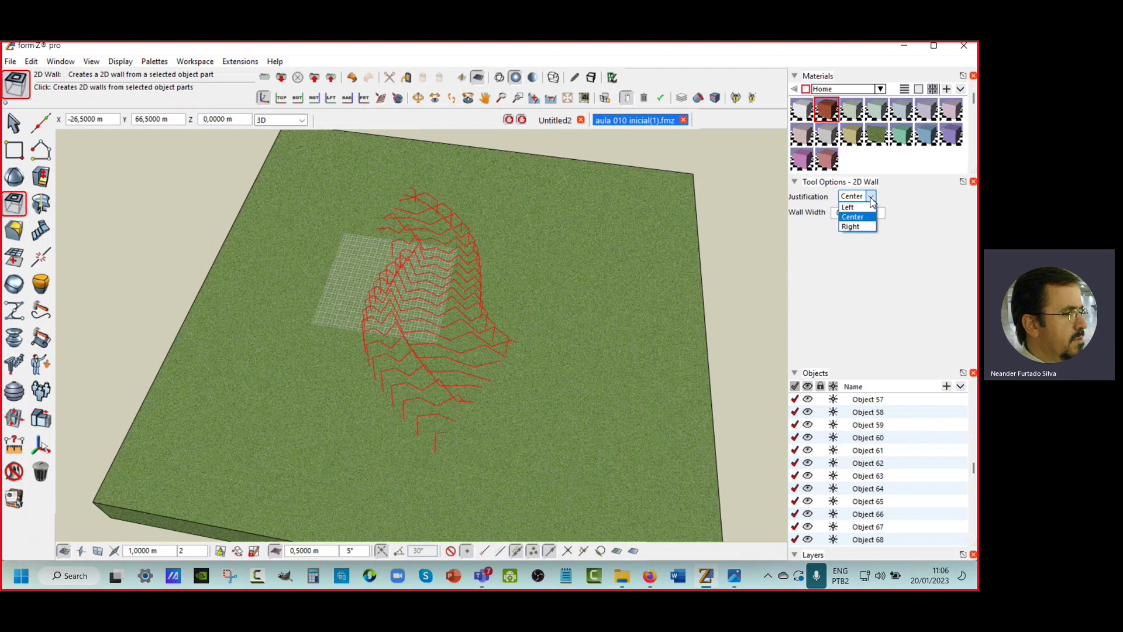
pyautogui.click(865, 227)
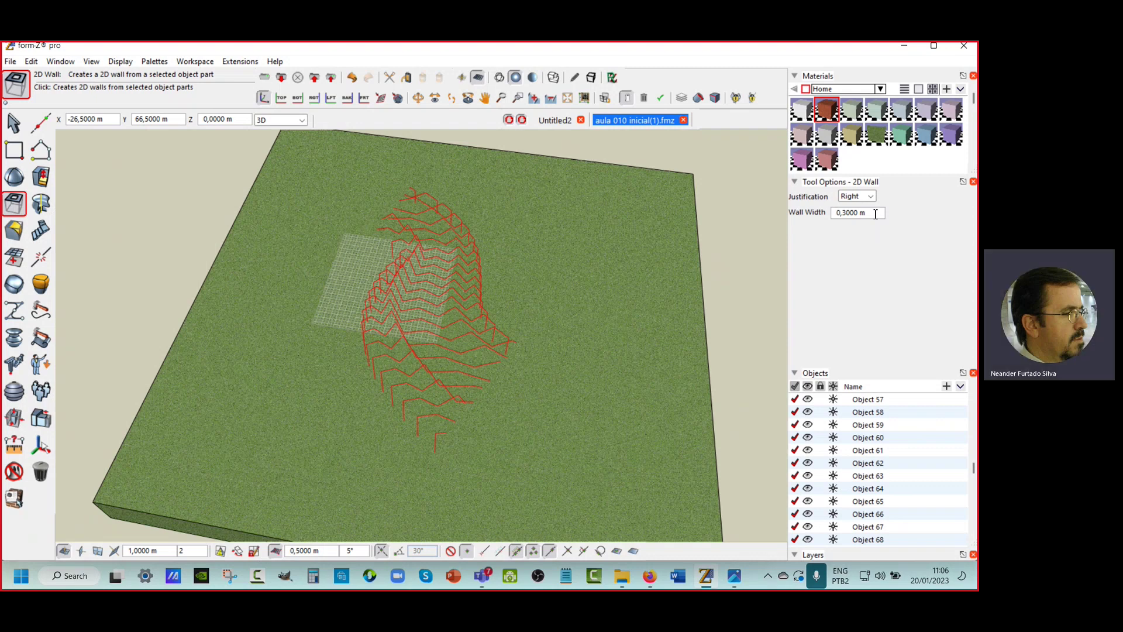
pyautogui.click(876, 213)
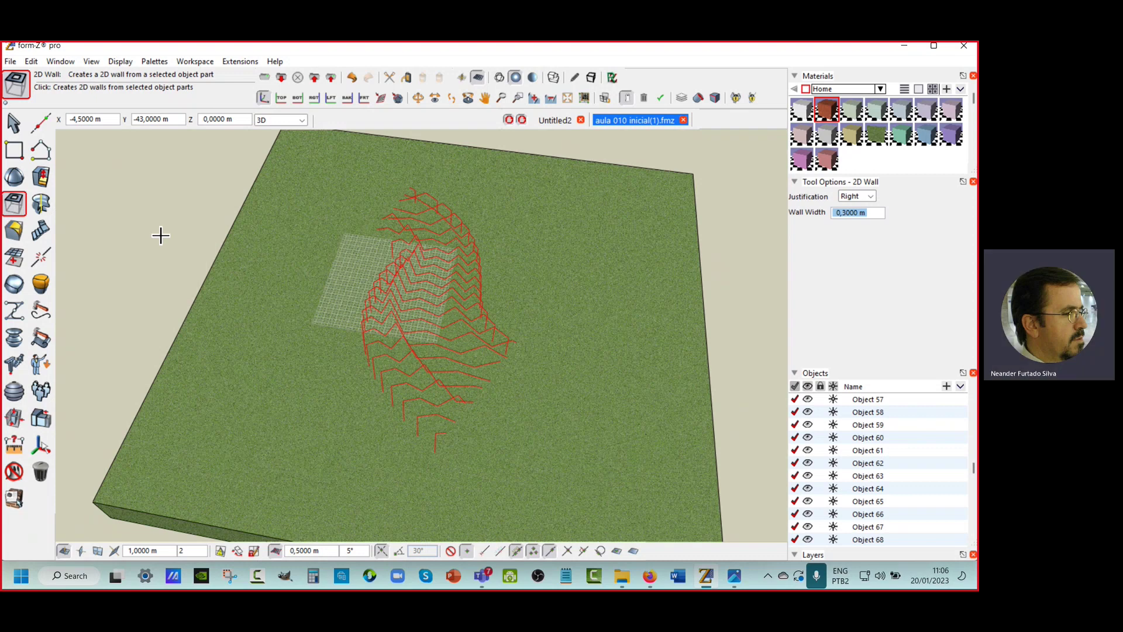
pyautogui.click(160, 235)
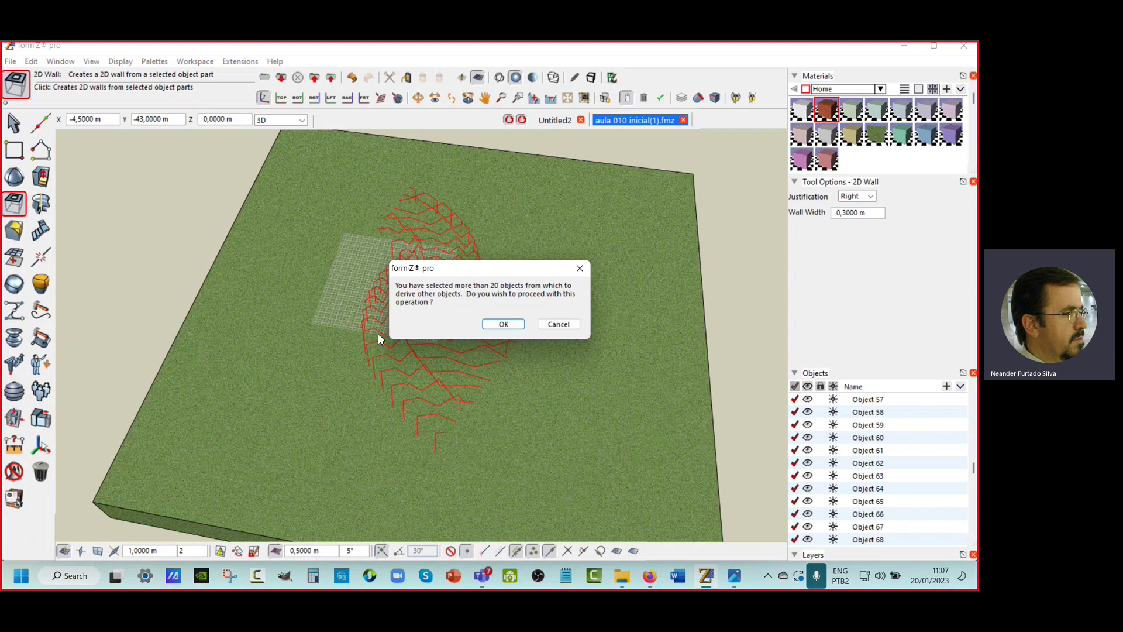
pyautogui.click(503, 325)
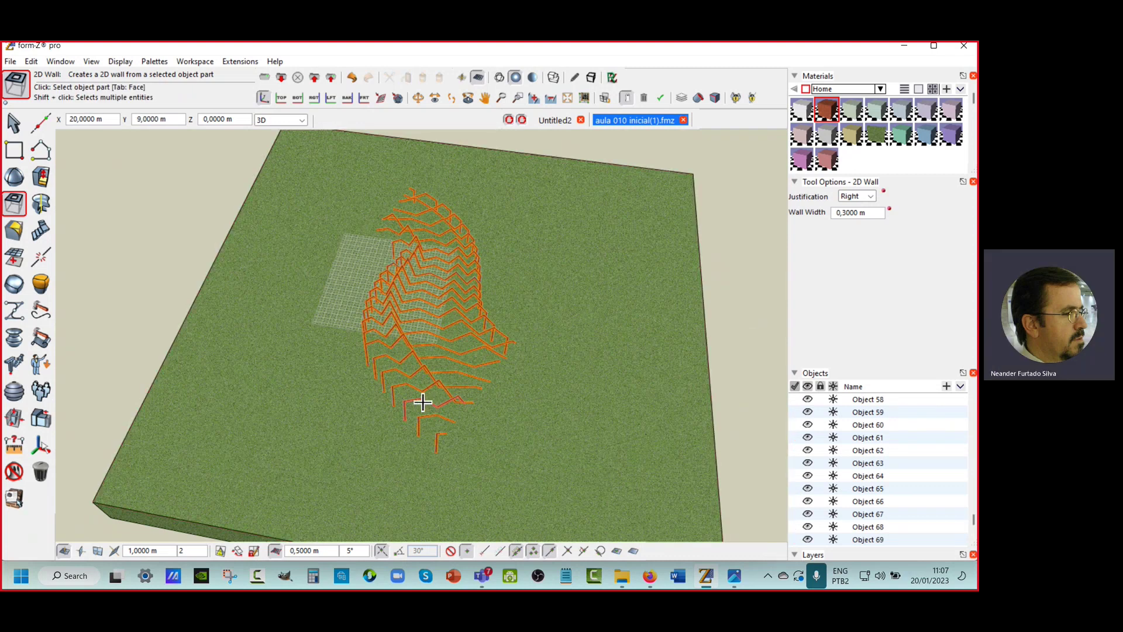
# Step: Examine the derived x profile walls, from close up and as a whole, to check their width and direction
pyautogui.scroll(3, 423, 401)
pyautogui.scroll(5, 422, 401)
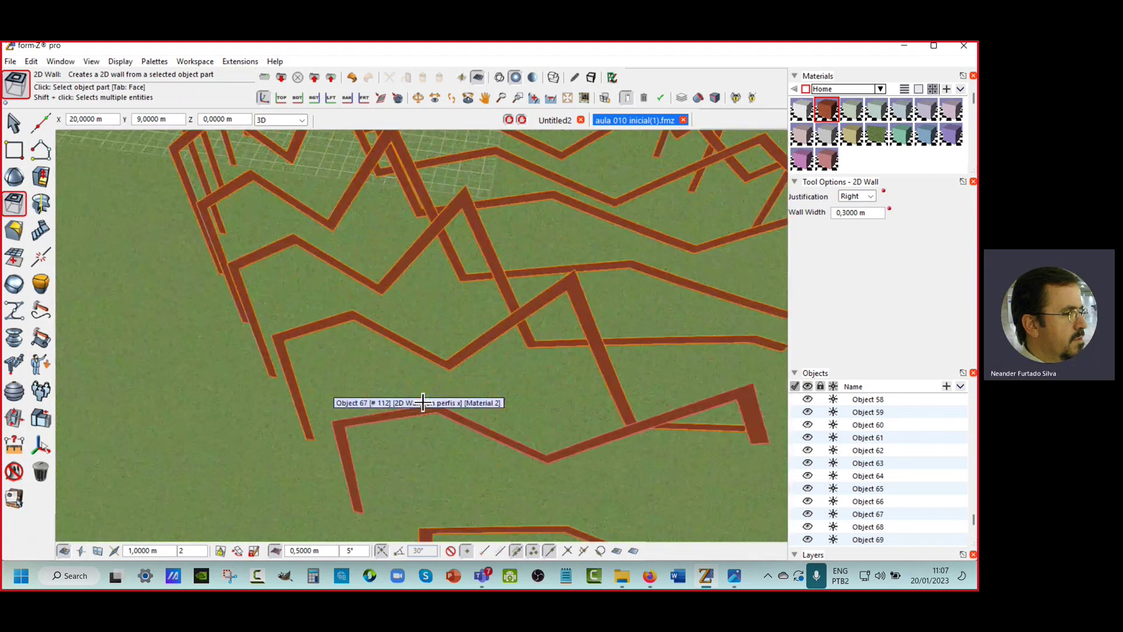
pyautogui.scroll(-10, 422, 401)
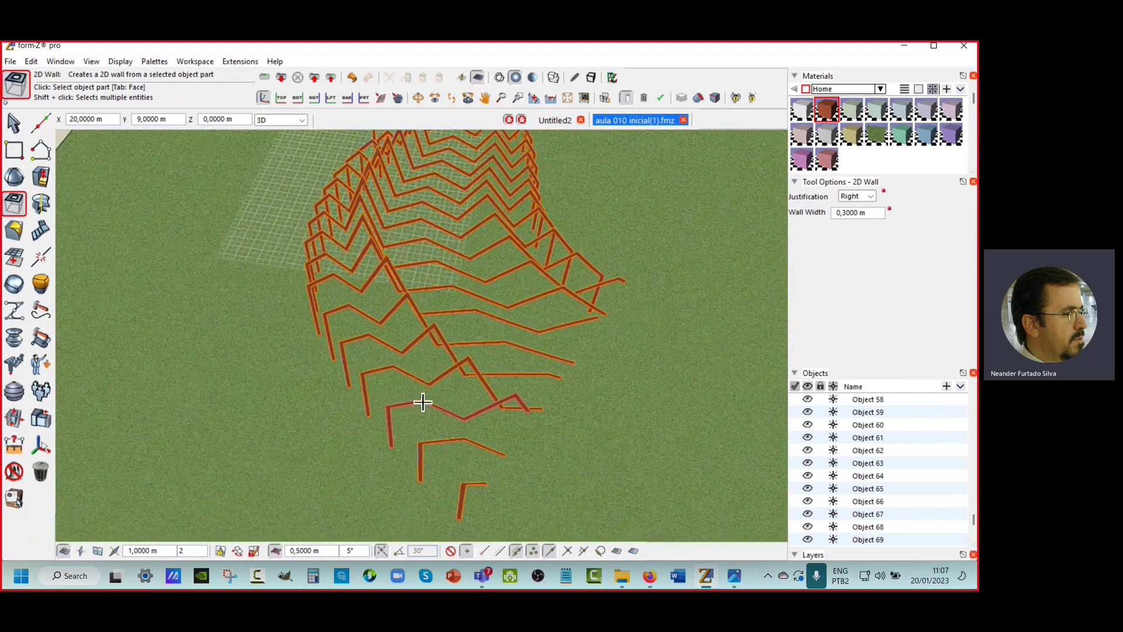
pyautogui.scroll(6, 422, 402)
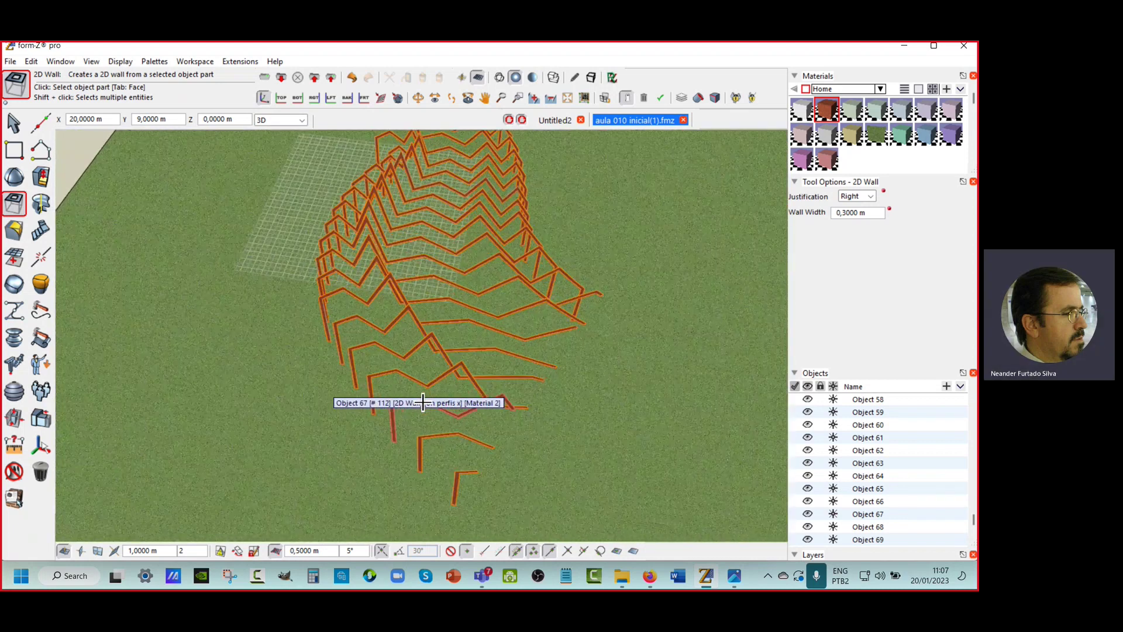
pyautogui.scroll(2, 422, 401)
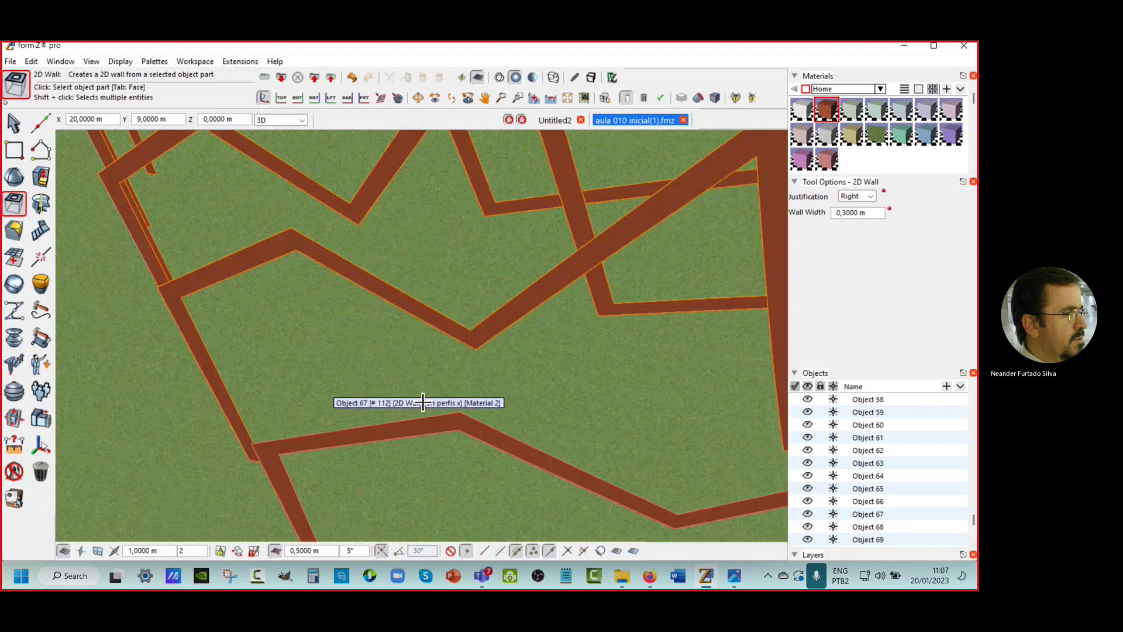
pyautogui.scroll(-8, 423, 401)
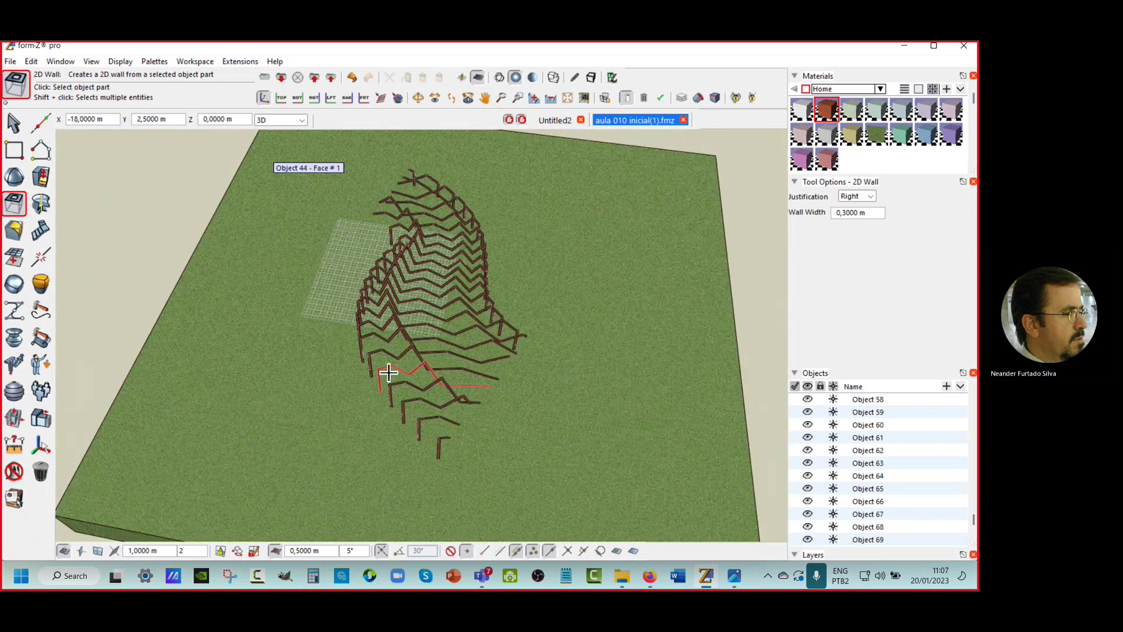
pyautogui.scroll(5, 427, 353)
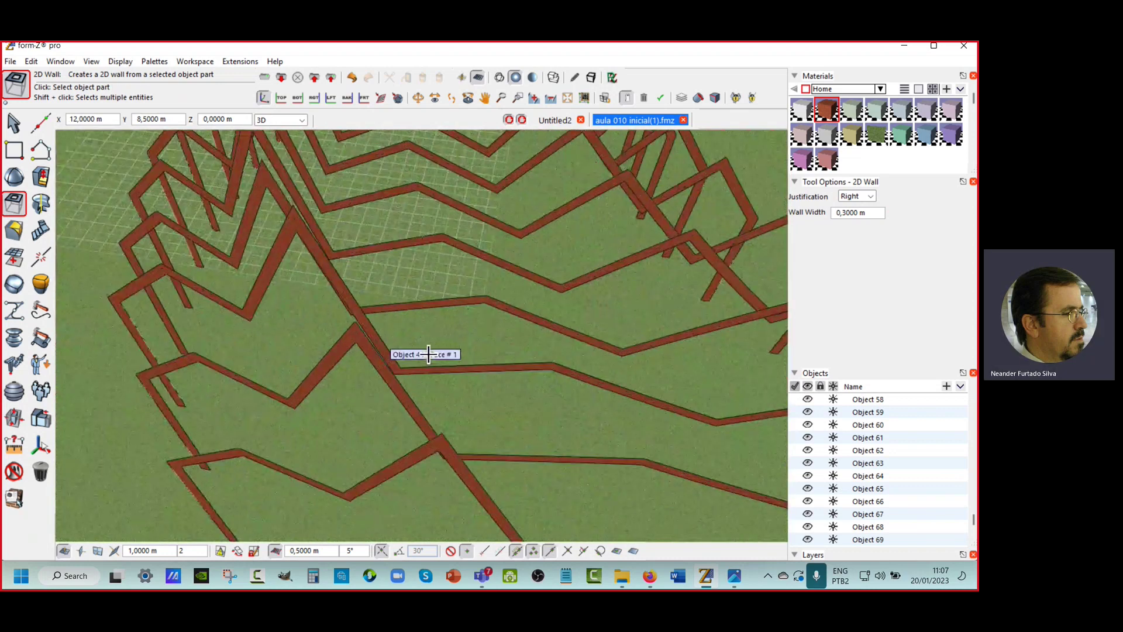
pyautogui.scroll(-10, 428, 354)
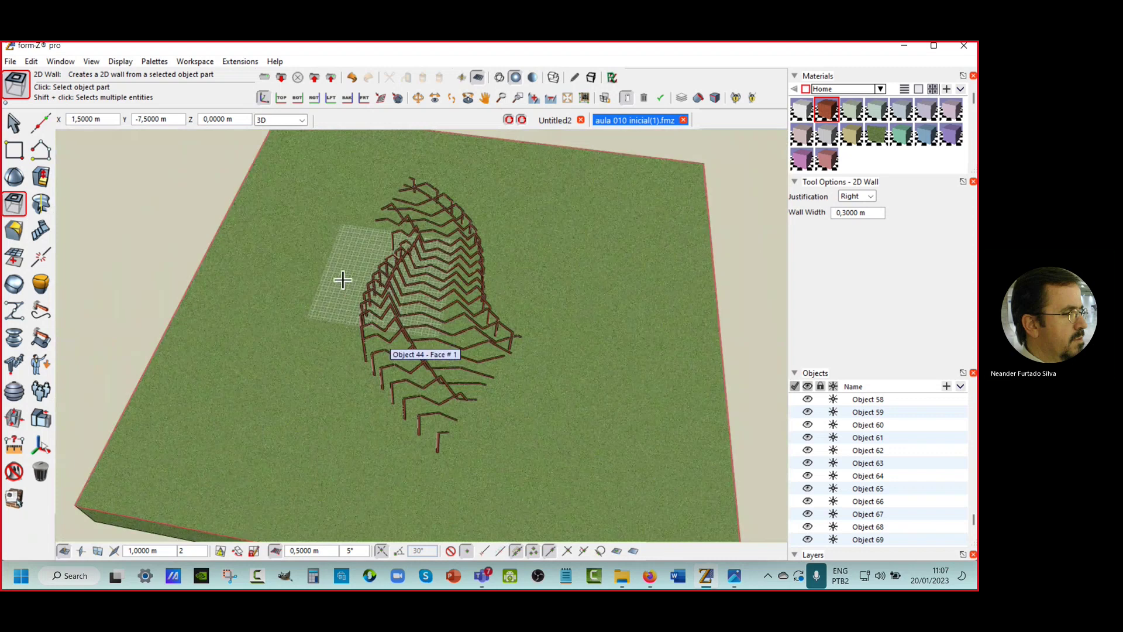
pyautogui.scroll(1, 343, 279)
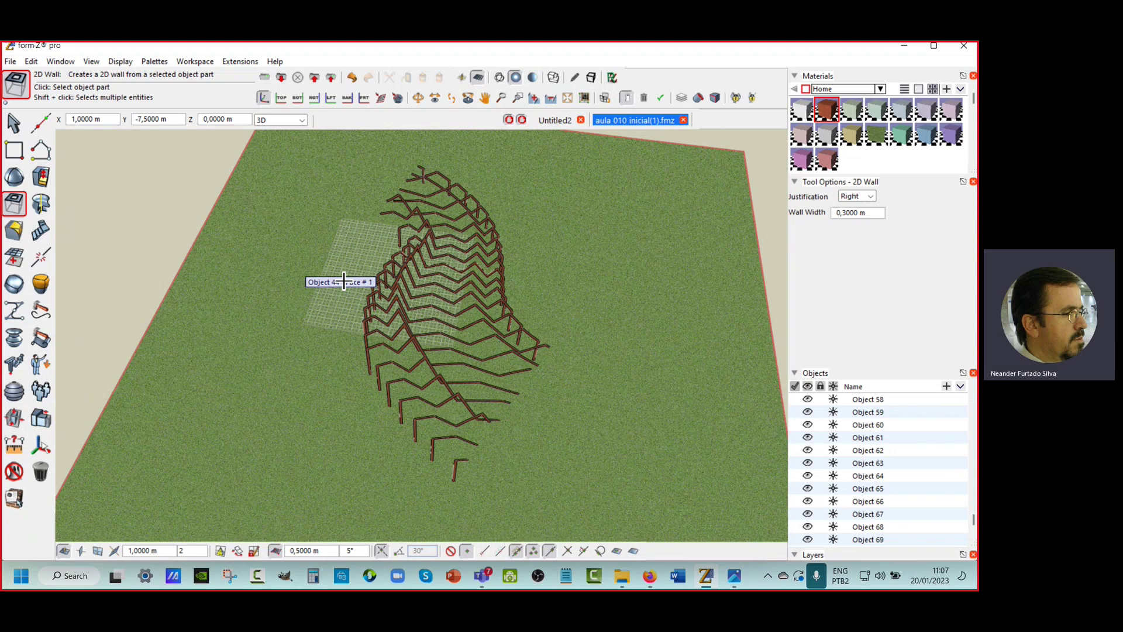
# Step: Show the "casca sem espessura" layer and check which x profile walls protrude above the shell surface
pyautogui.scroll(-3, 877, 292)
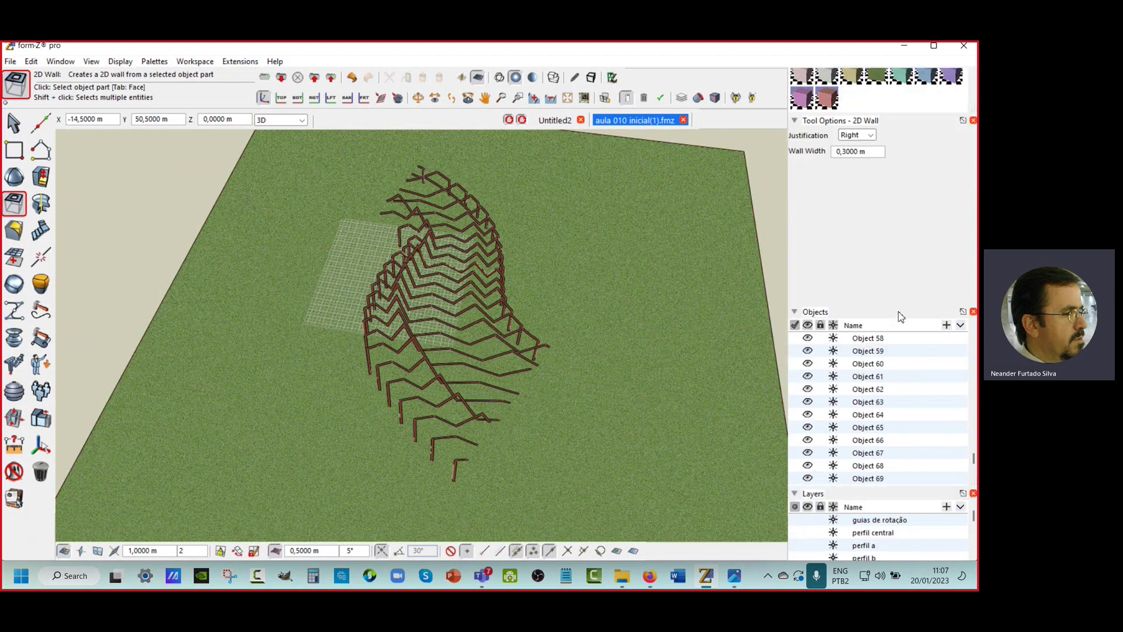
pyautogui.scroll(-4, 923, 394)
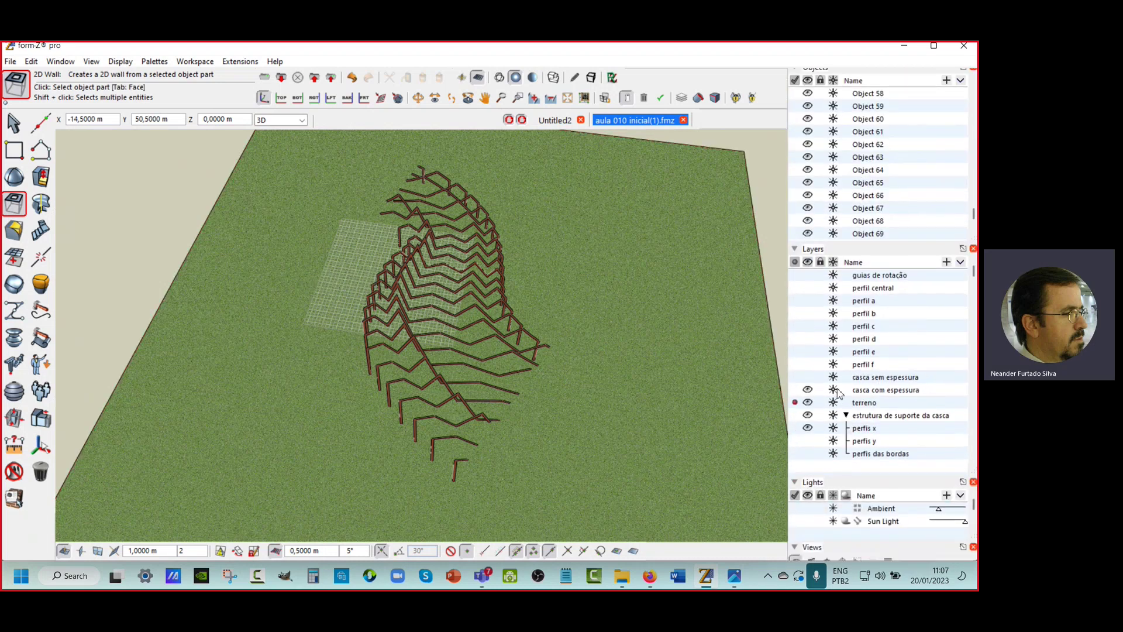
pyautogui.click(808, 378)
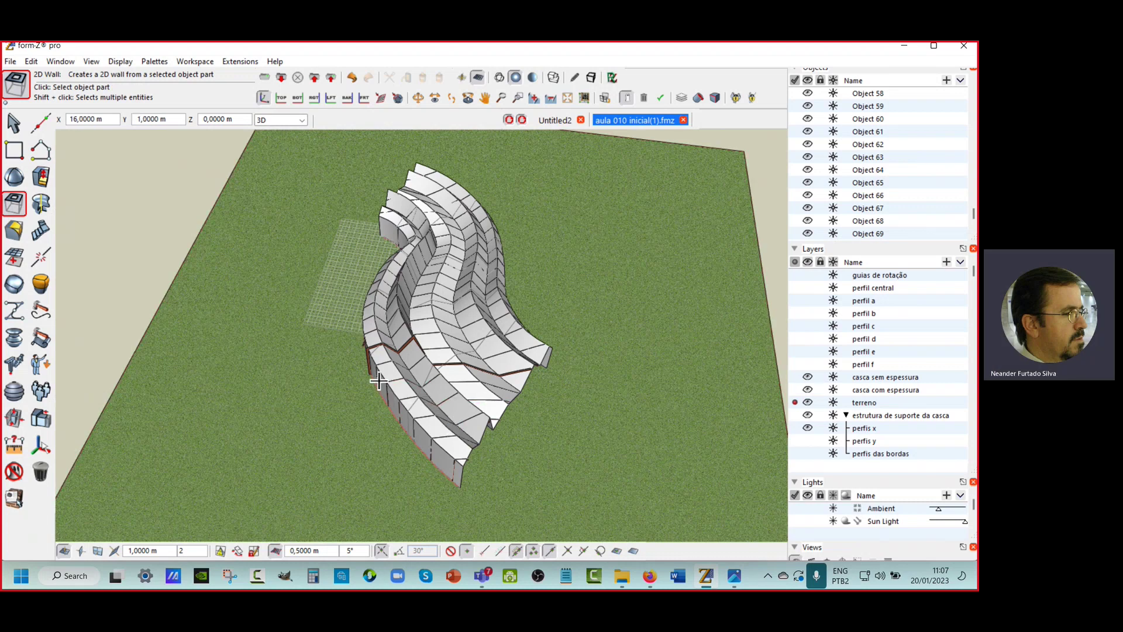
pyautogui.scroll(4, 381, 374)
pyautogui.scroll(2, 531, 356)
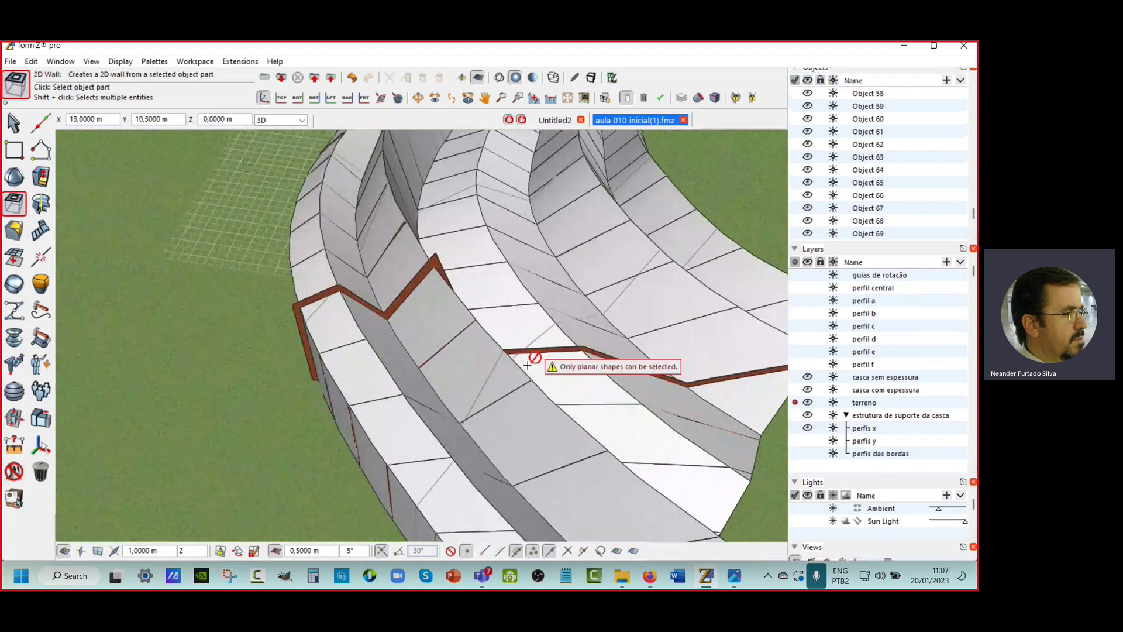
pyautogui.moveTo(547, 363); pyautogui.dragTo(457, 361, button='middle')
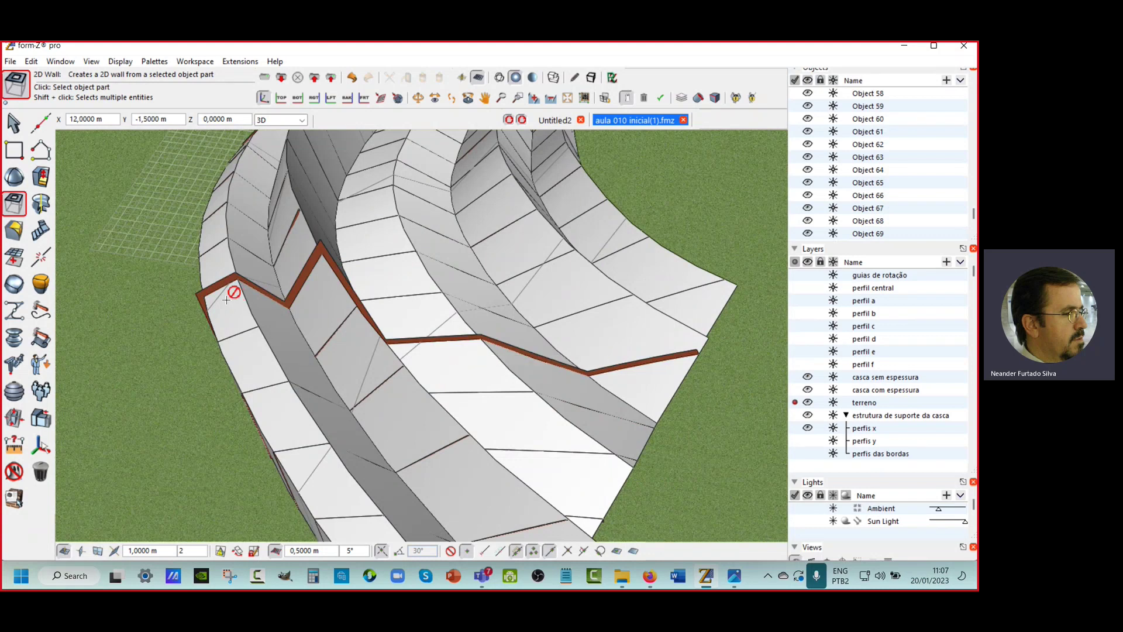
# Step: Set the justification of the x profile wall protruding above the shell to Left, and clear the selection
pyautogui.click(13, 125)
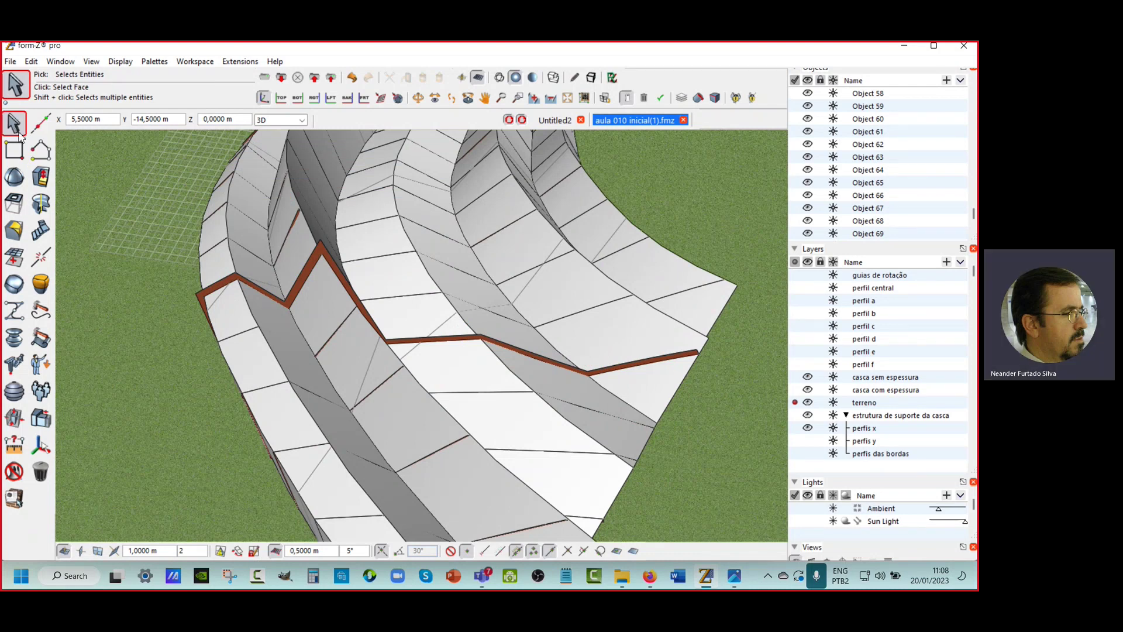
pyautogui.click(319, 264)
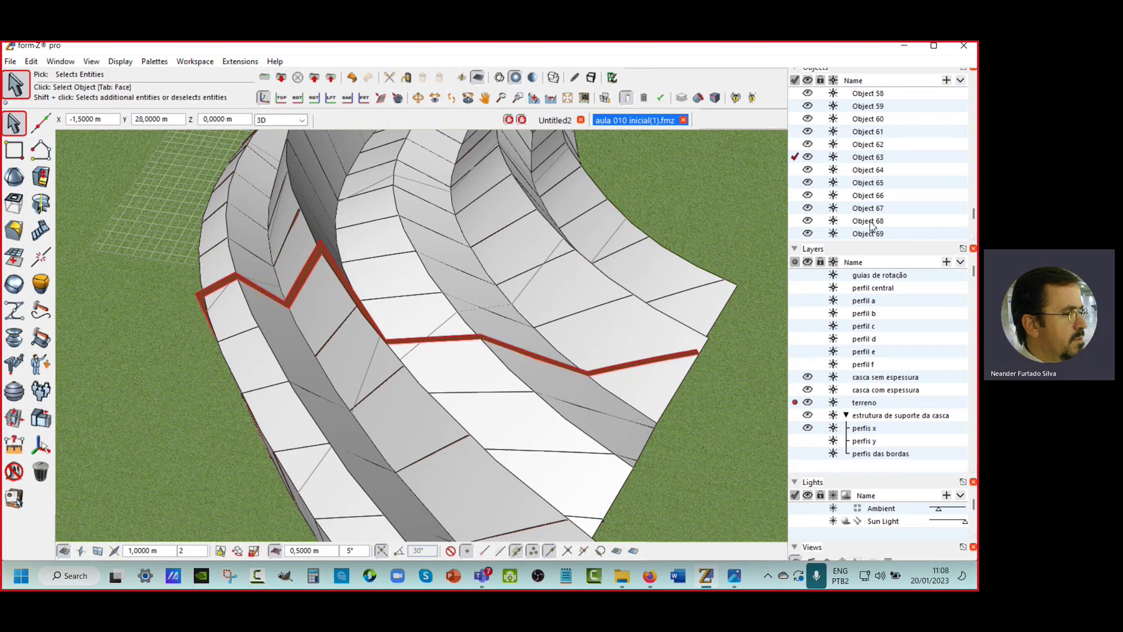
pyautogui.scroll(8, 870, 221)
pyautogui.scroll(3, 897, 374)
pyautogui.scroll(-1, 900, 359)
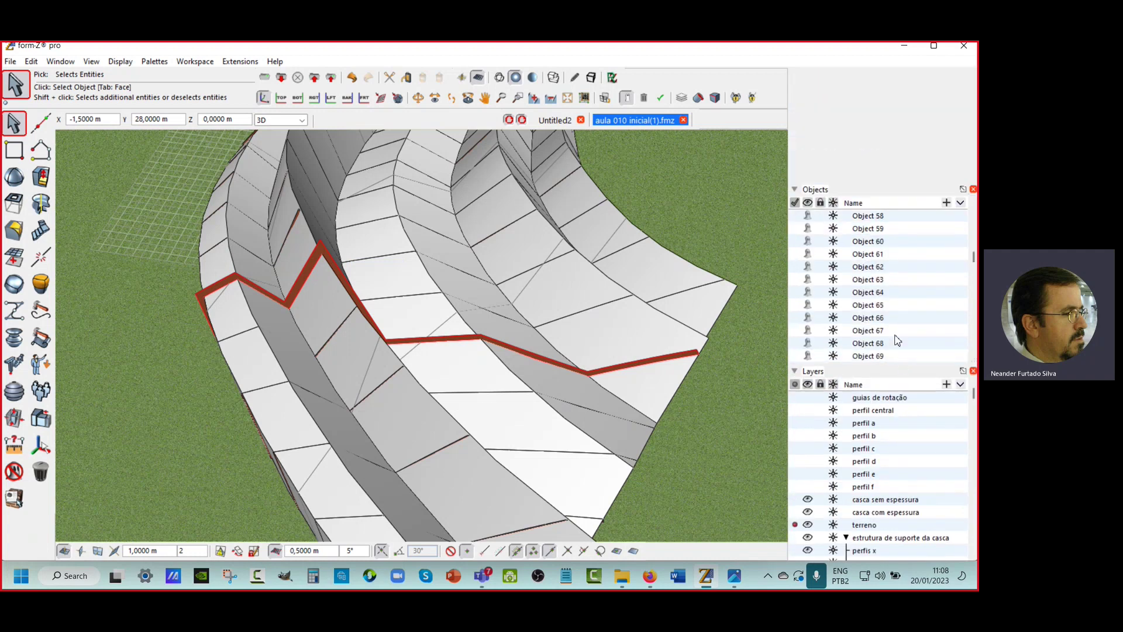
pyautogui.scroll(2, 861, 110)
pyautogui.scroll(3, 900, 169)
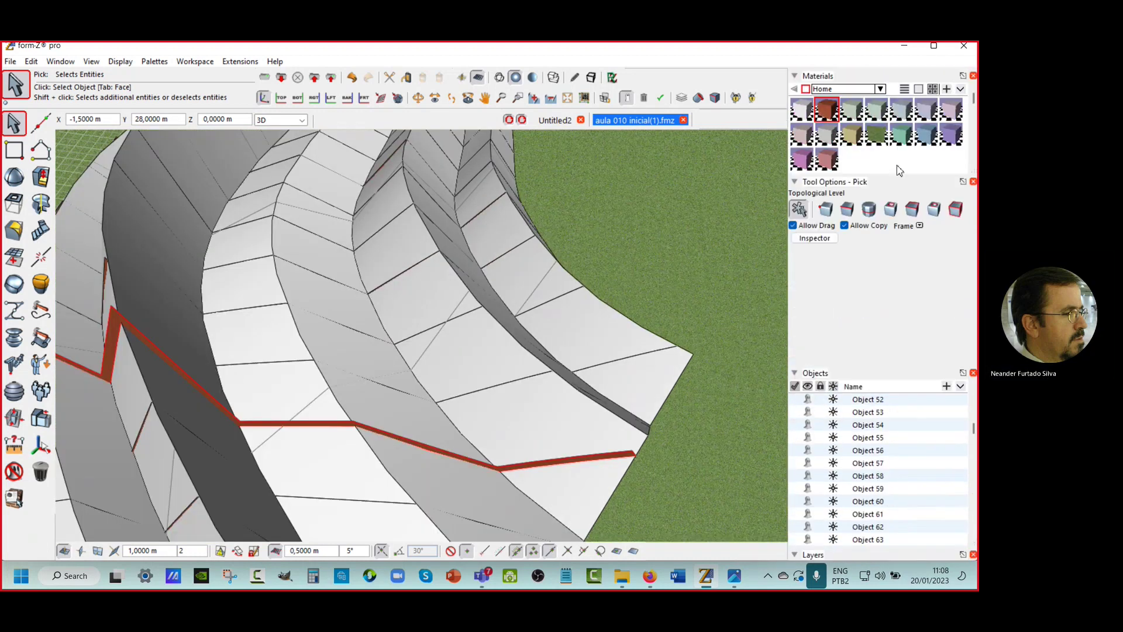
pyautogui.scroll(-3, 602, 346)
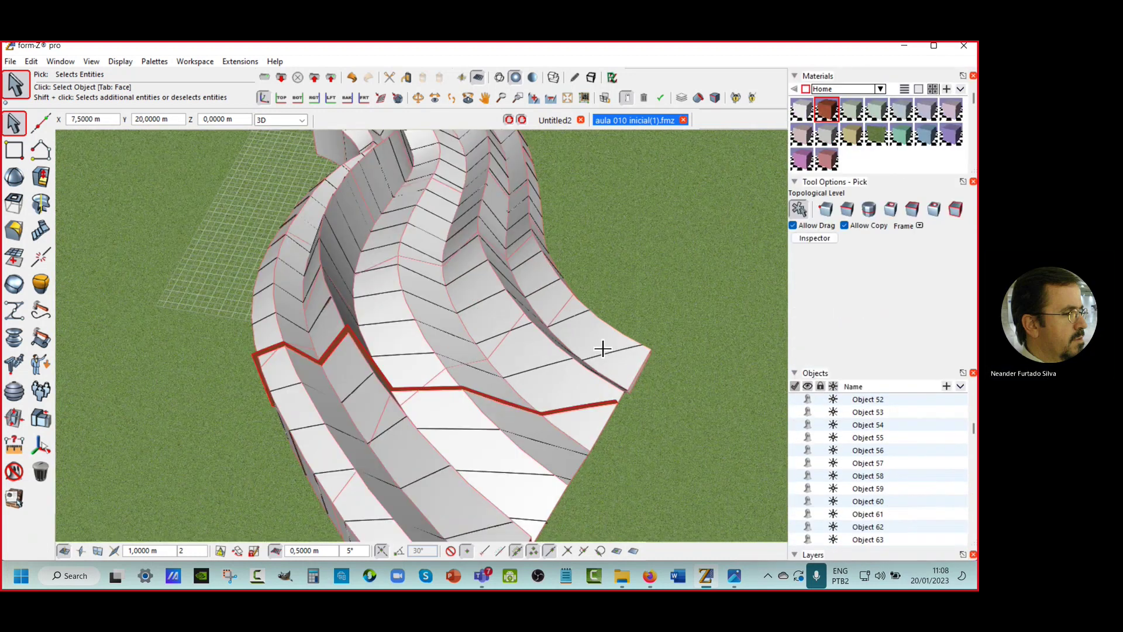
pyautogui.click(815, 238)
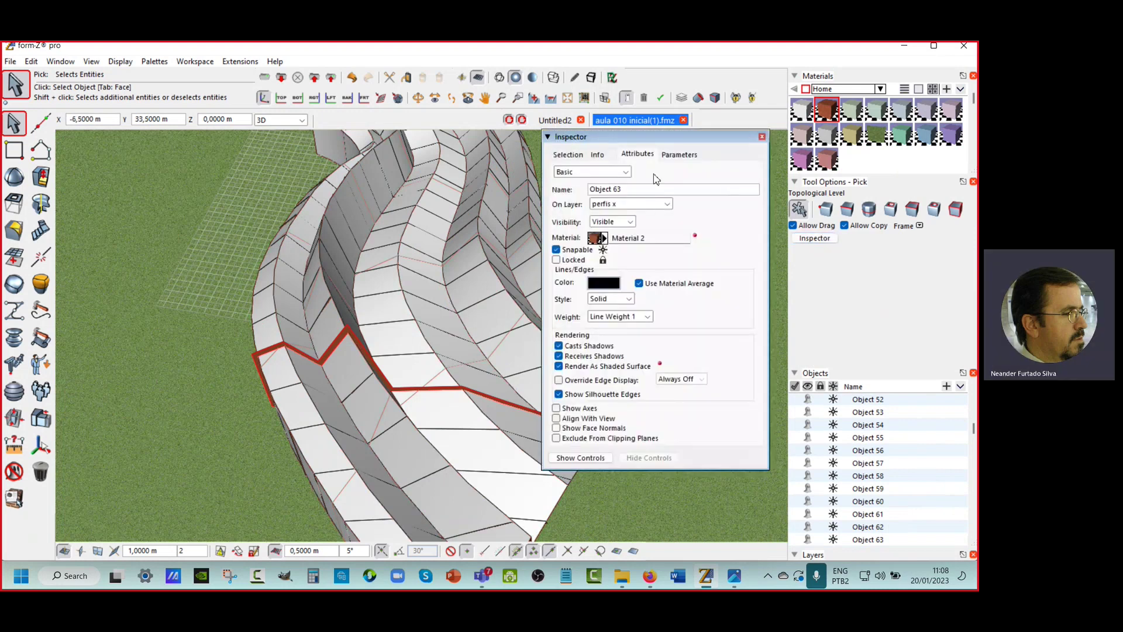
pyautogui.click(677, 155)
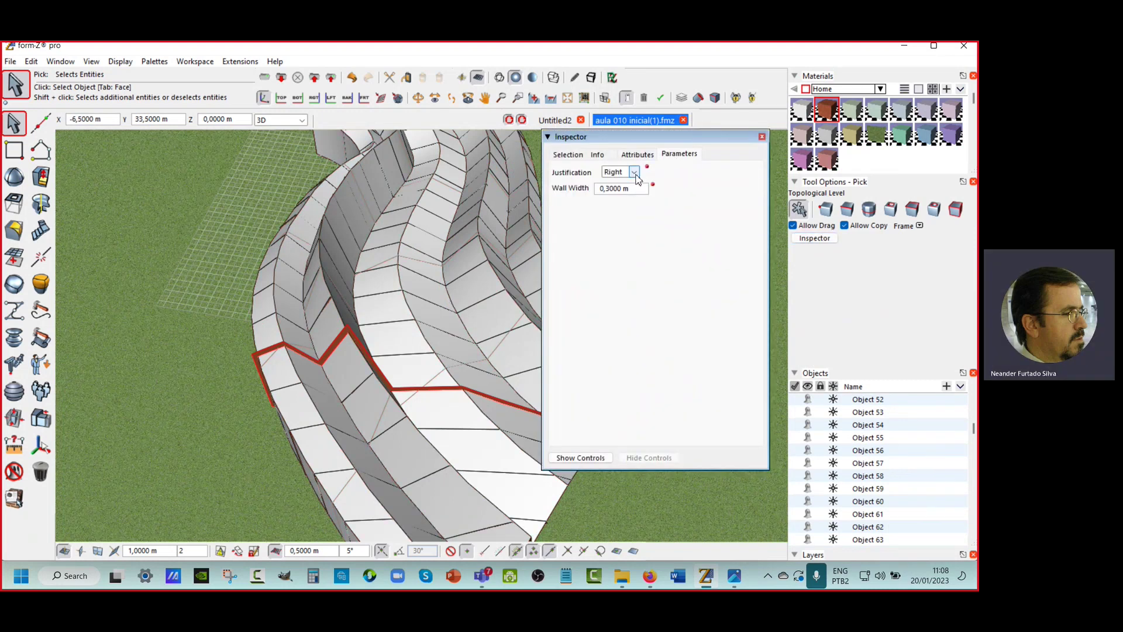
pyautogui.click(635, 173)
pyautogui.click(624, 185)
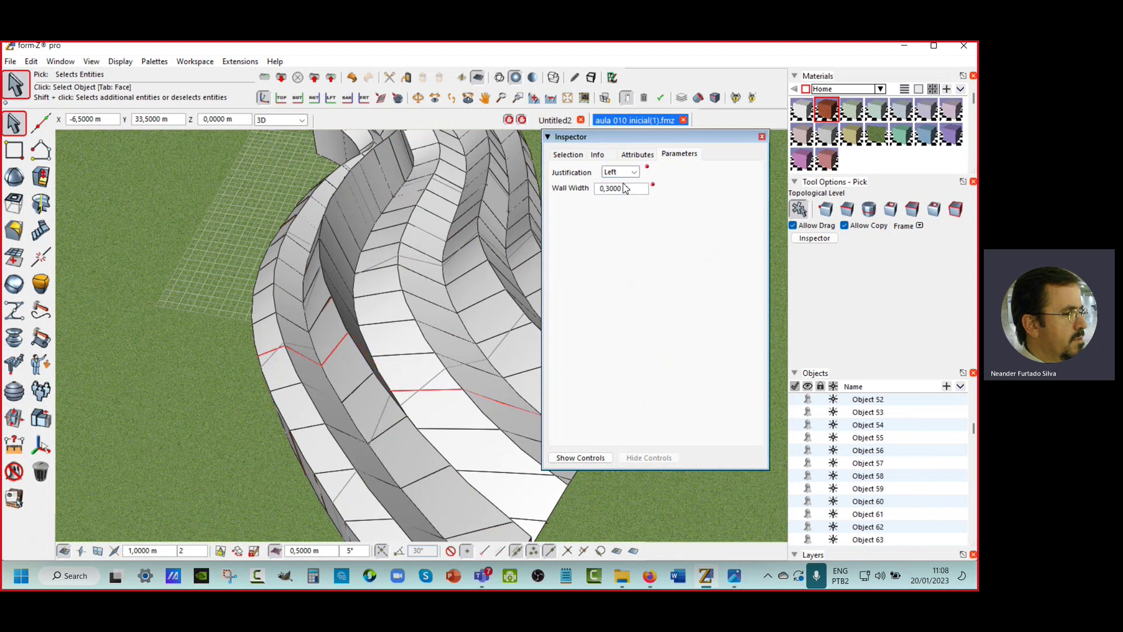
pyautogui.click(761, 138)
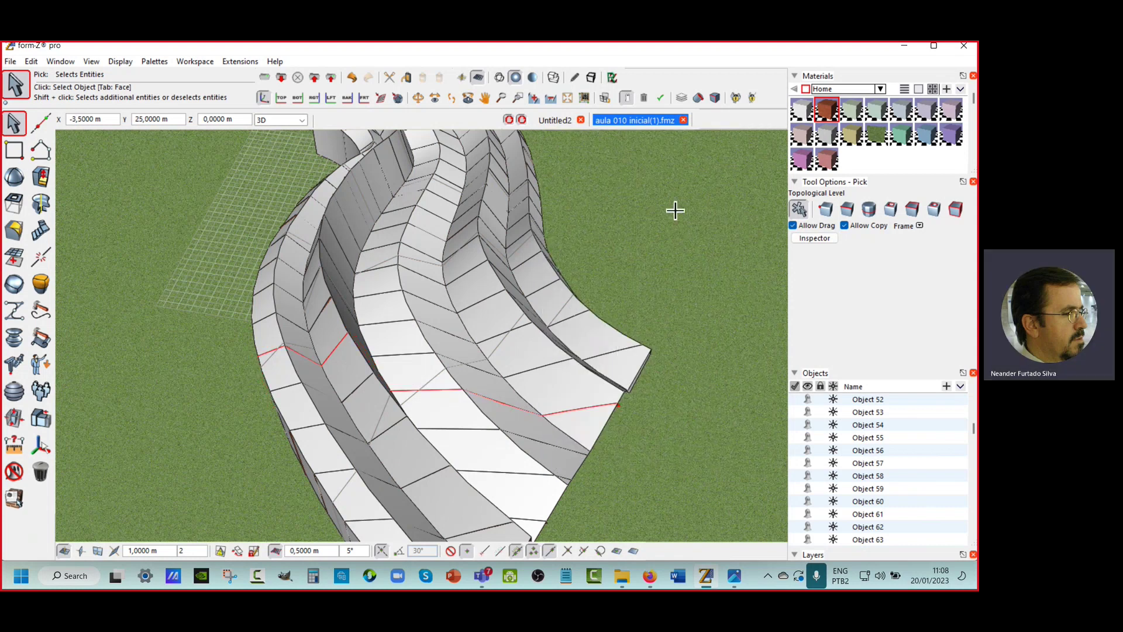
pyautogui.click(649, 273)
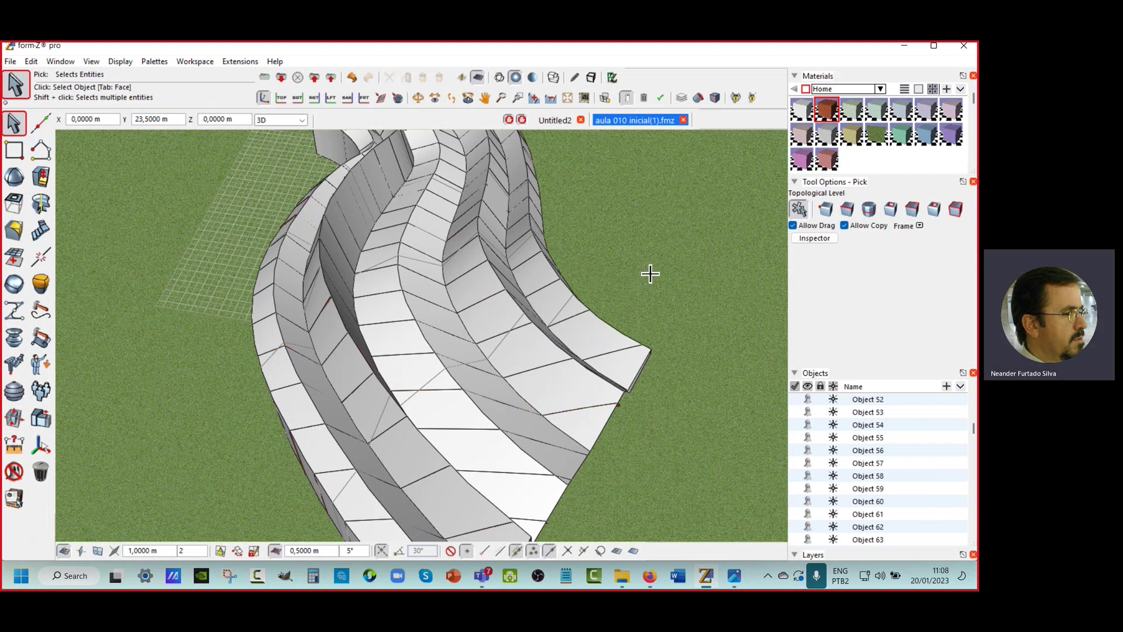
# Step: Examine the whole shell on the terrain to check how the x profile walls sit relative to its surface
pyautogui.scroll(-1, 670, 266)
pyautogui.scroll(-1, 671, 271)
pyautogui.moveTo(672, 306); pyautogui.dragTo(634, 346, button='middle')
pyautogui.scroll(-2, 634, 347)
pyautogui.click(476, 318)
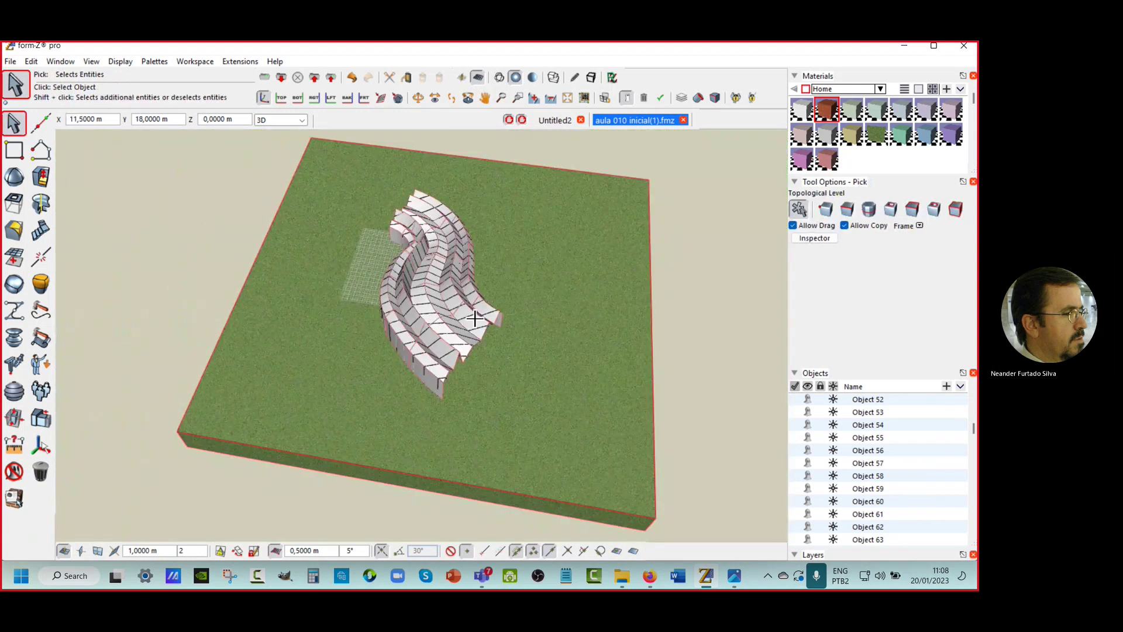
pyautogui.scroll(2, 459, 310)
pyautogui.moveTo(459, 307); pyautogui.dragTo(445, 326, button='middle')
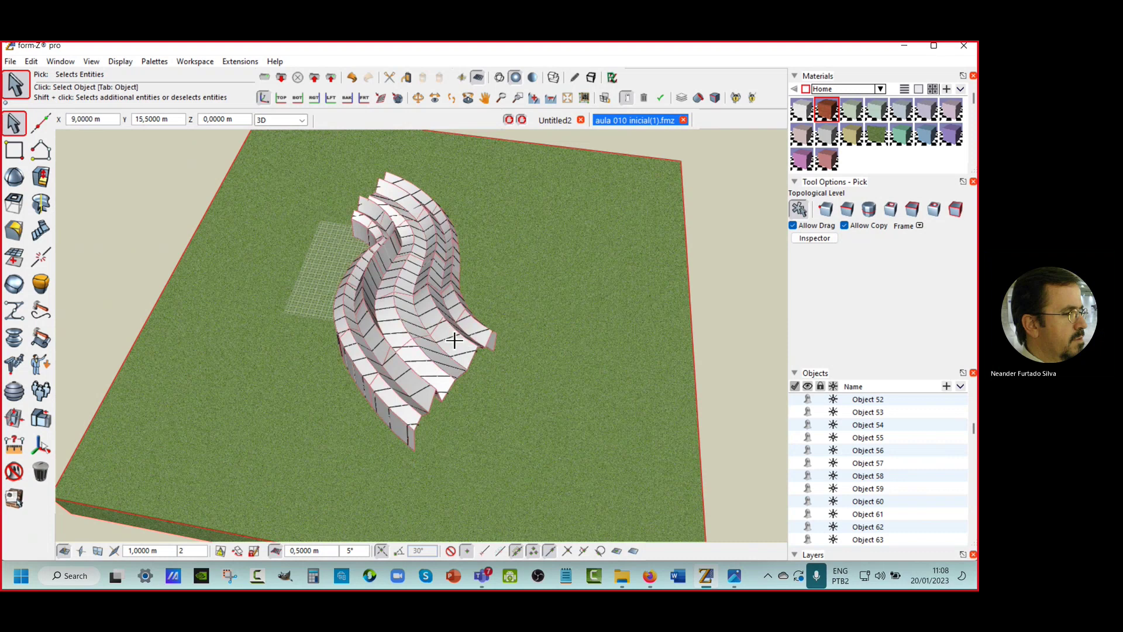
pyautogui.scroll(2, 453, 338)
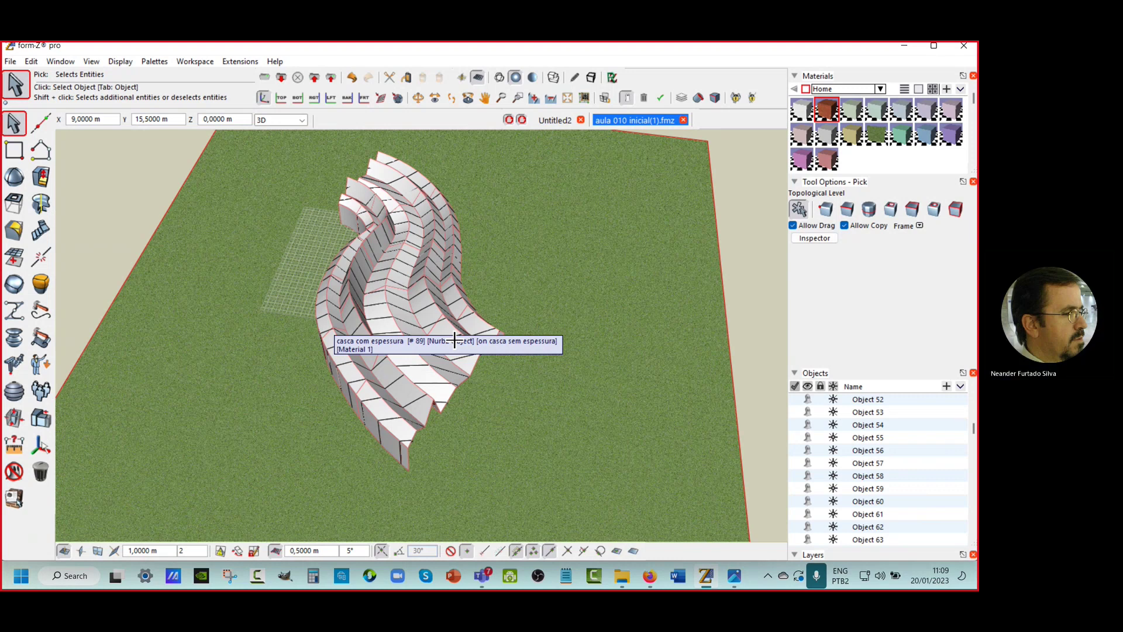
# Step: Clear the selection, hide the "casca sem espessura" and "perfis x" layers, and show "perfis y"
pyautogui.click(564, 193)
pyautogui.scroll(-5, 864, 319)
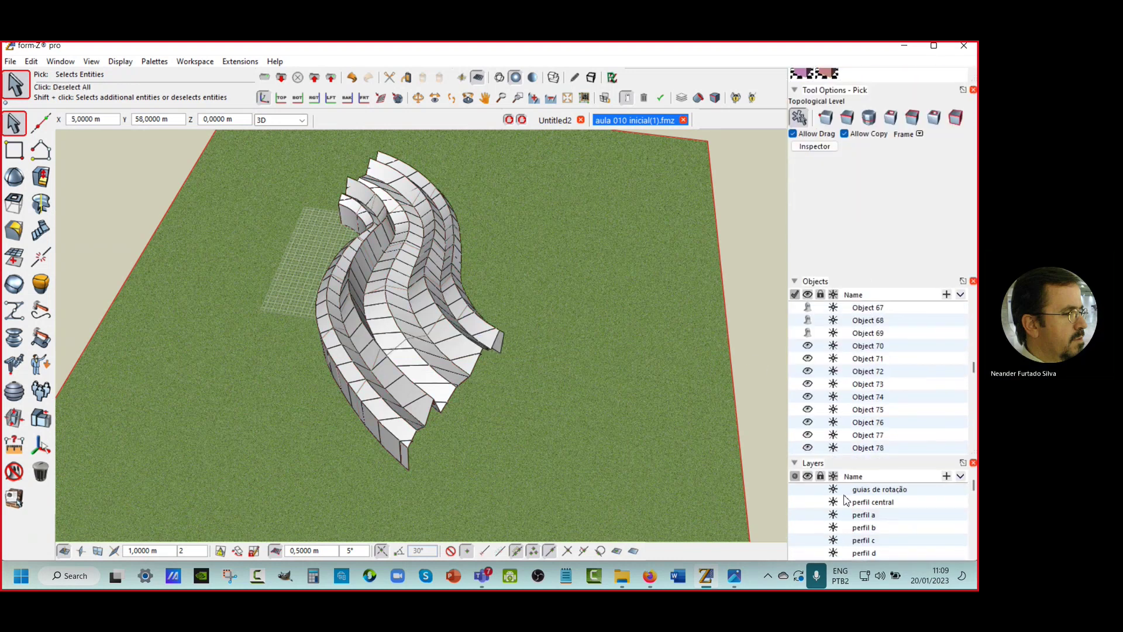
pyautogui.scroll(-5, 846, 500)
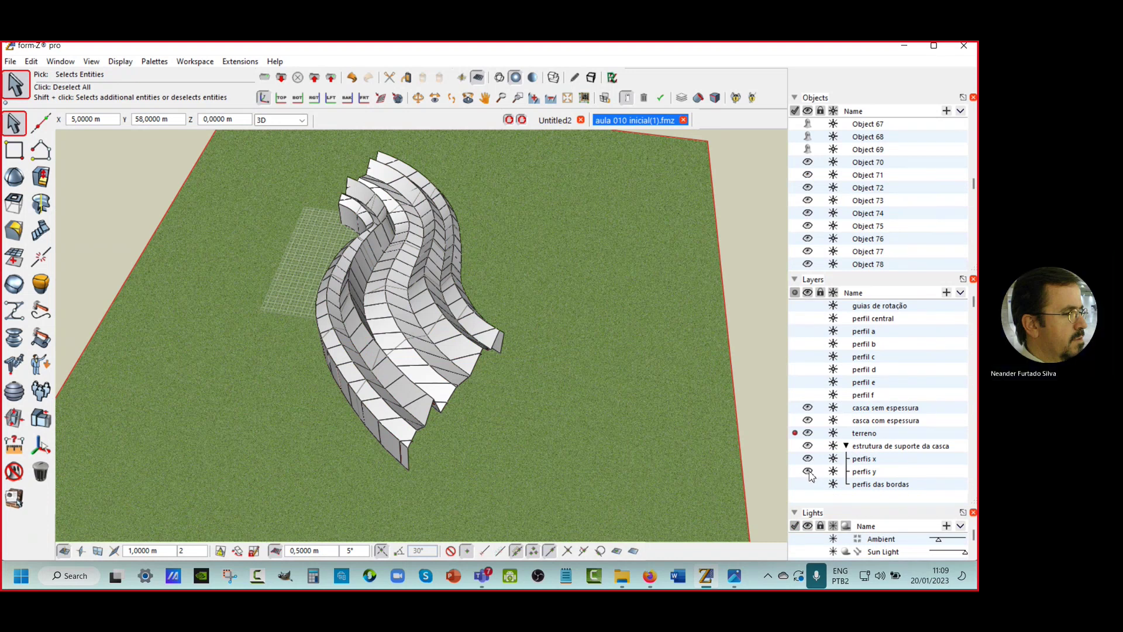
pyautogui.click(809, 472)
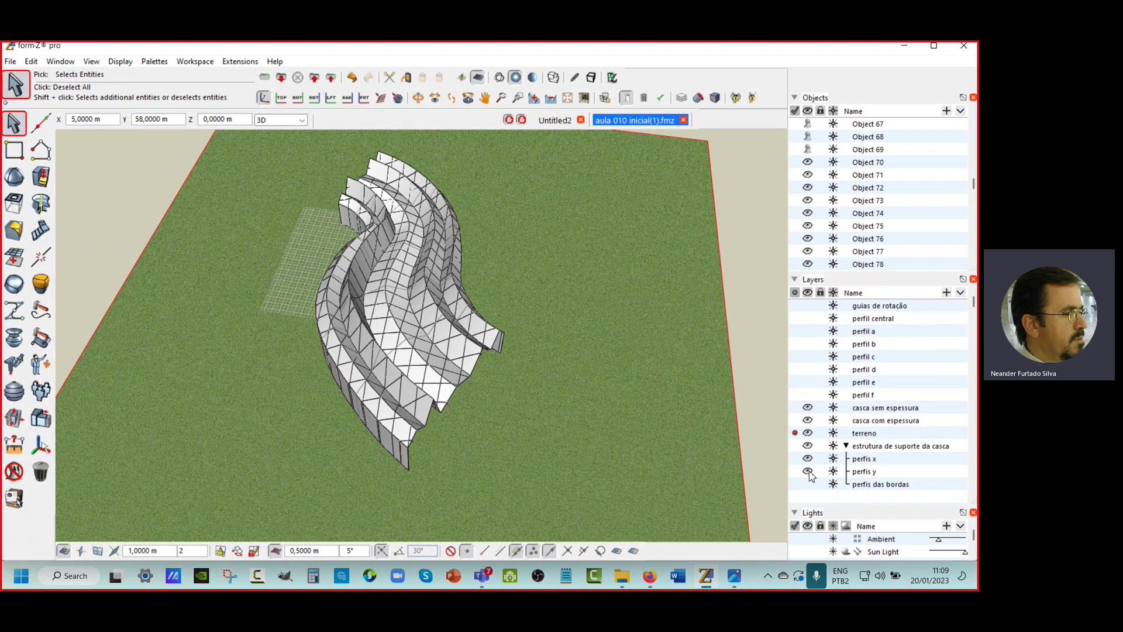
pyautogui.click(809, 411)
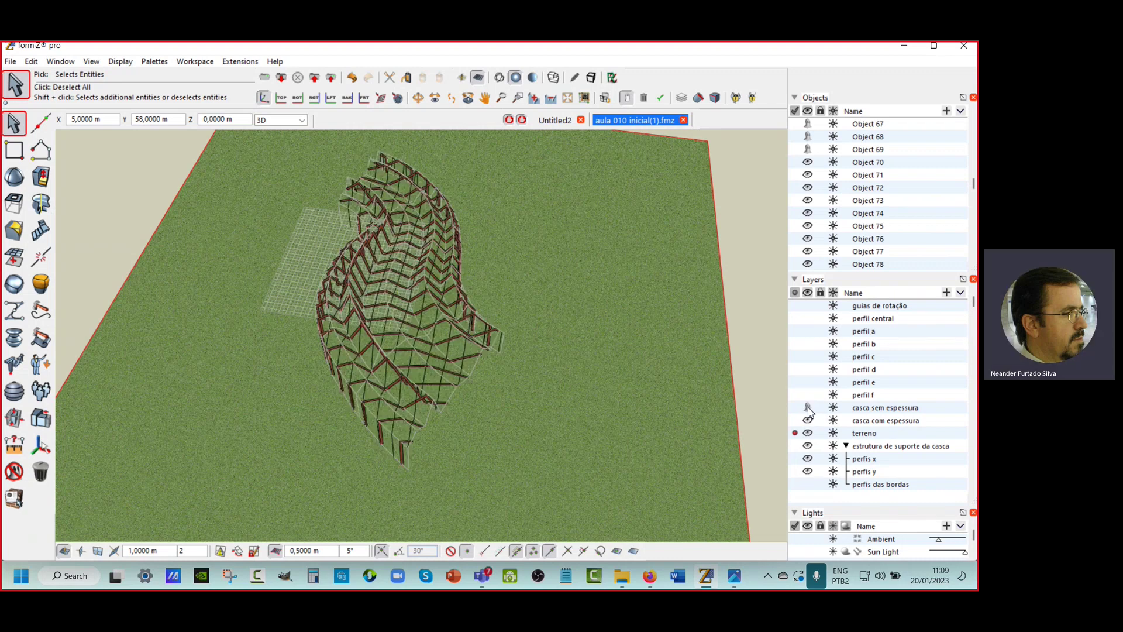
pyautogui.click(808, 460)
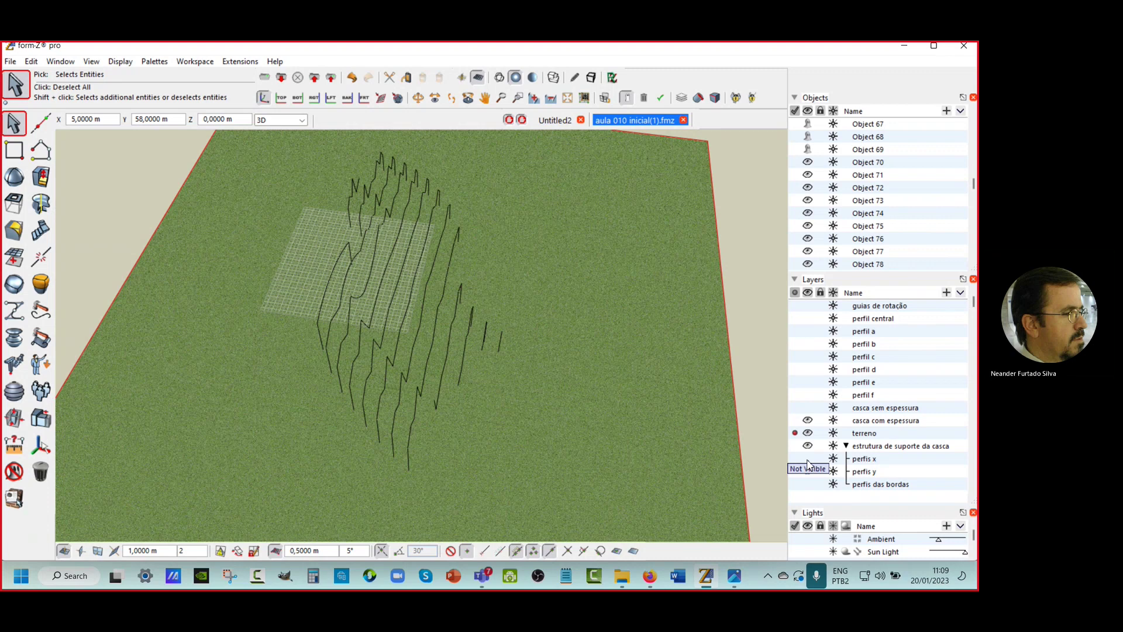
pyautogui.click(808, 470)
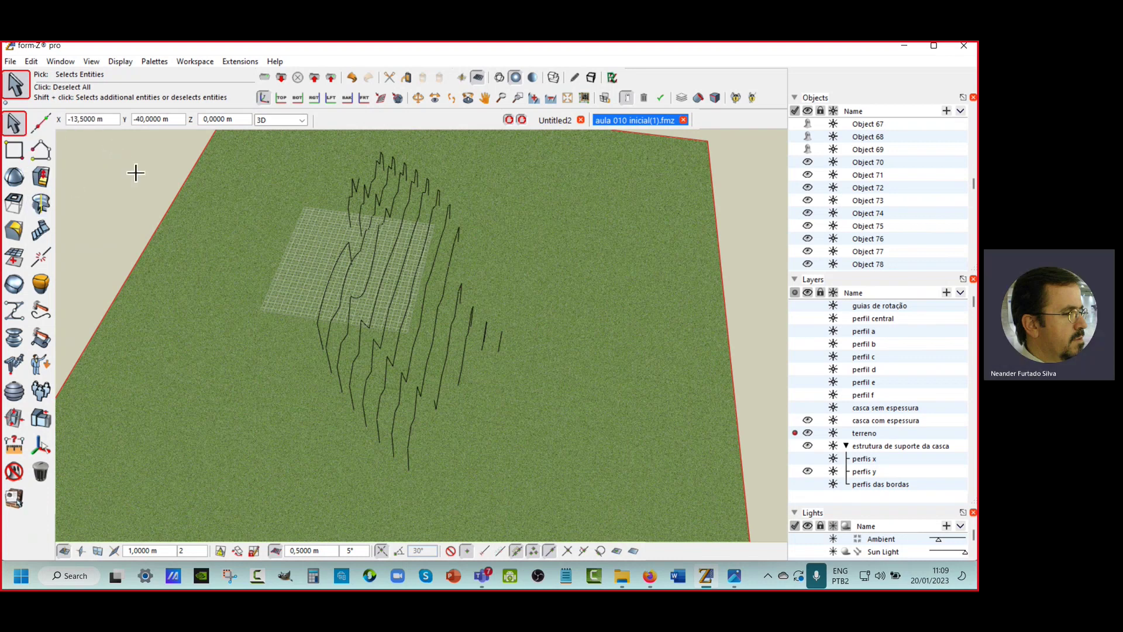
# Step: Select all y profiles together and derive 2D walls from them
pyautogui.moveTo(135, 171); pyautogui.dragTo(152, 221, button='middle')
pyautogui.moveTo(111, 162); pyautogui.dragTo(502, 500)
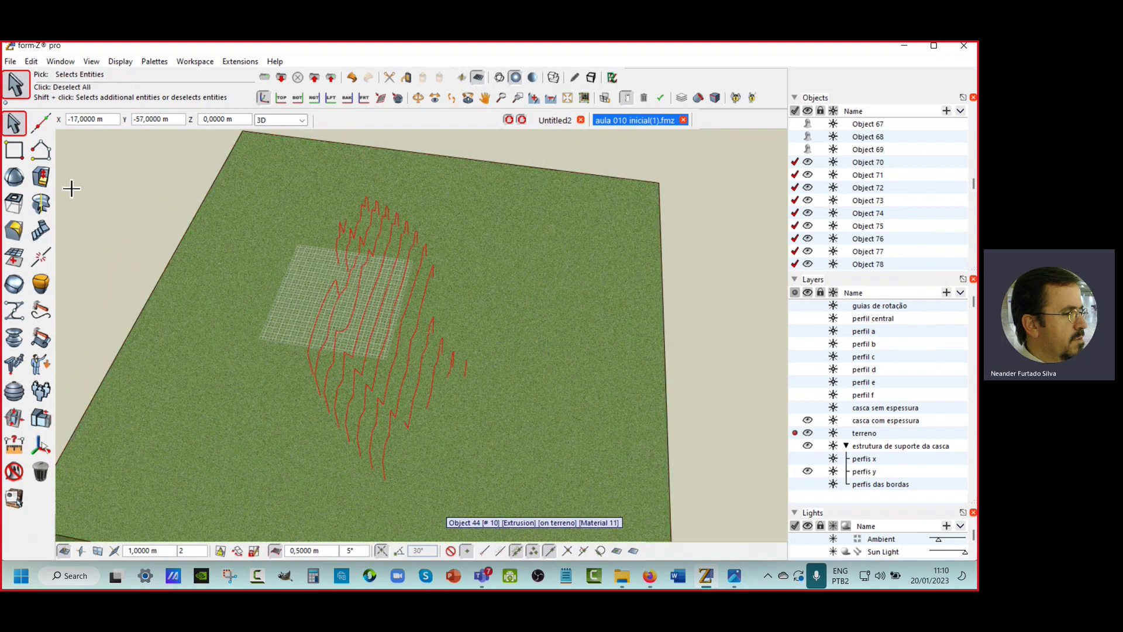
pyautogui.click(15, 205)
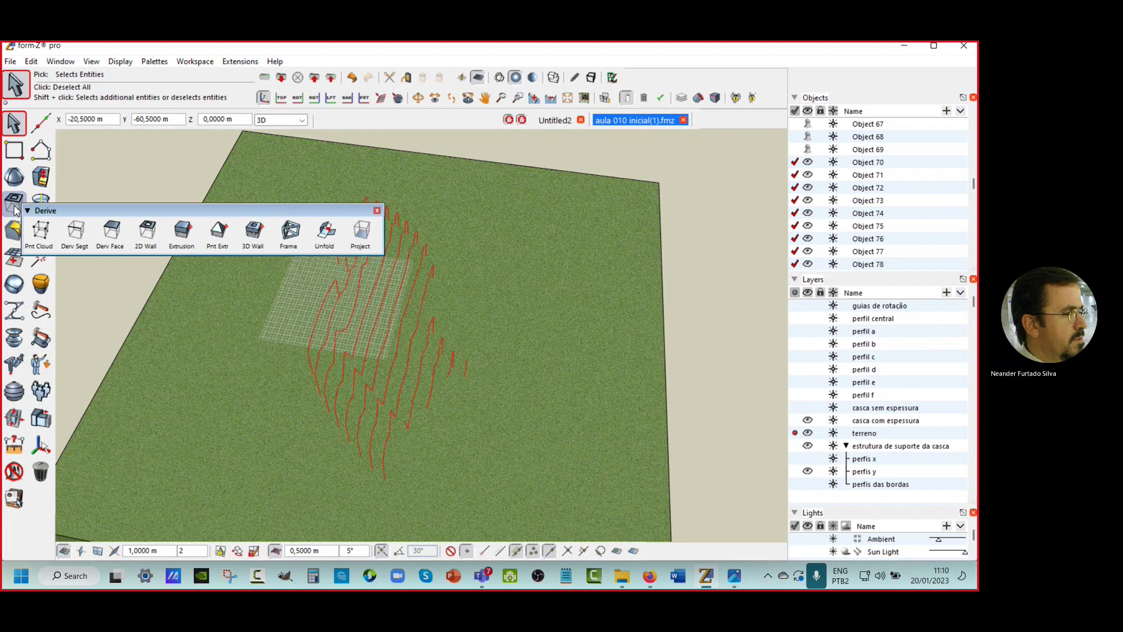
pyautogui.click(146, 232)
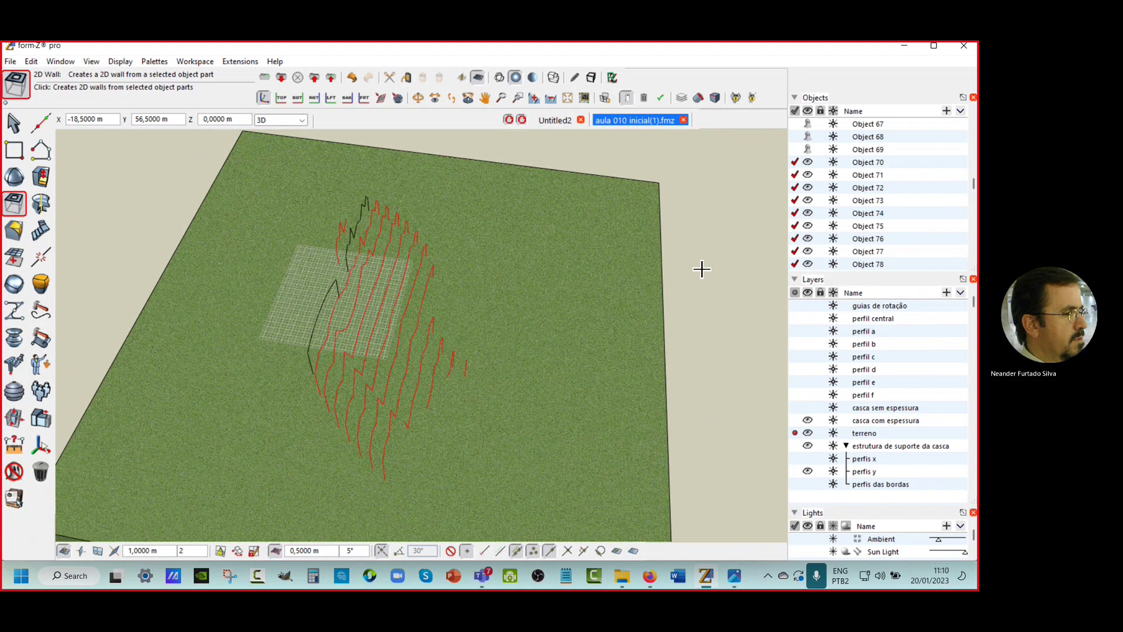
pyautogui.press('Tab')
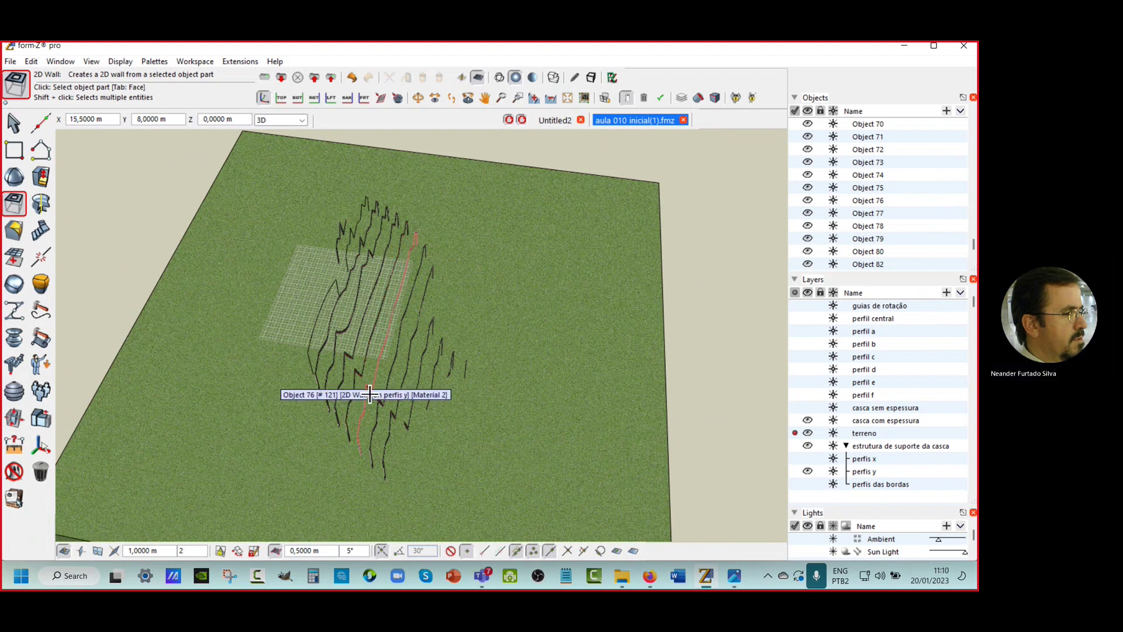
# Step: Try to separate the y profile near the grid that is still a thin line, using the Separate tool
pyautogui.moveTo(364, 391); pyautogui.dragTo(506, 270, button='middle')
pyautogui.scroll(5, 573, 244)
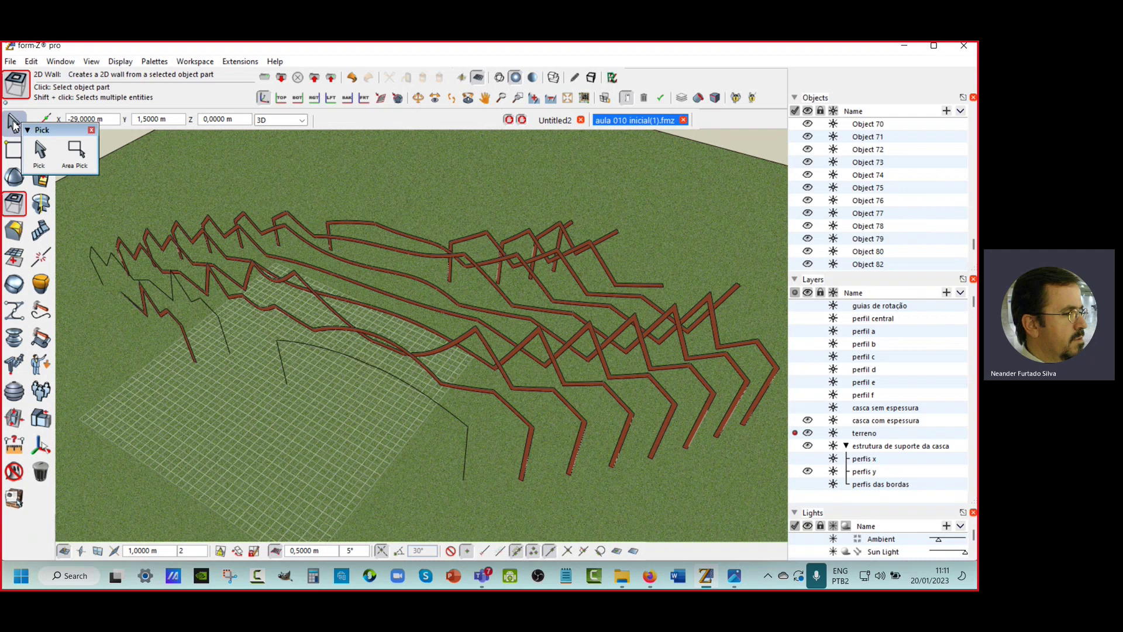
pyautogui.click(13, 123)
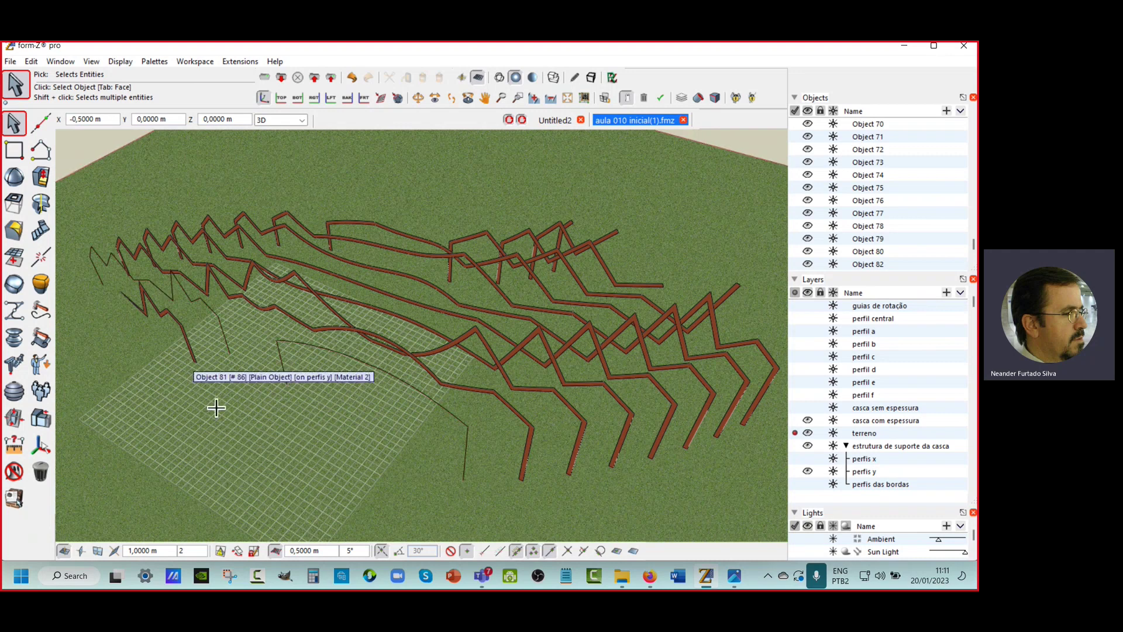
pyautogui.moveTo(36, 396)
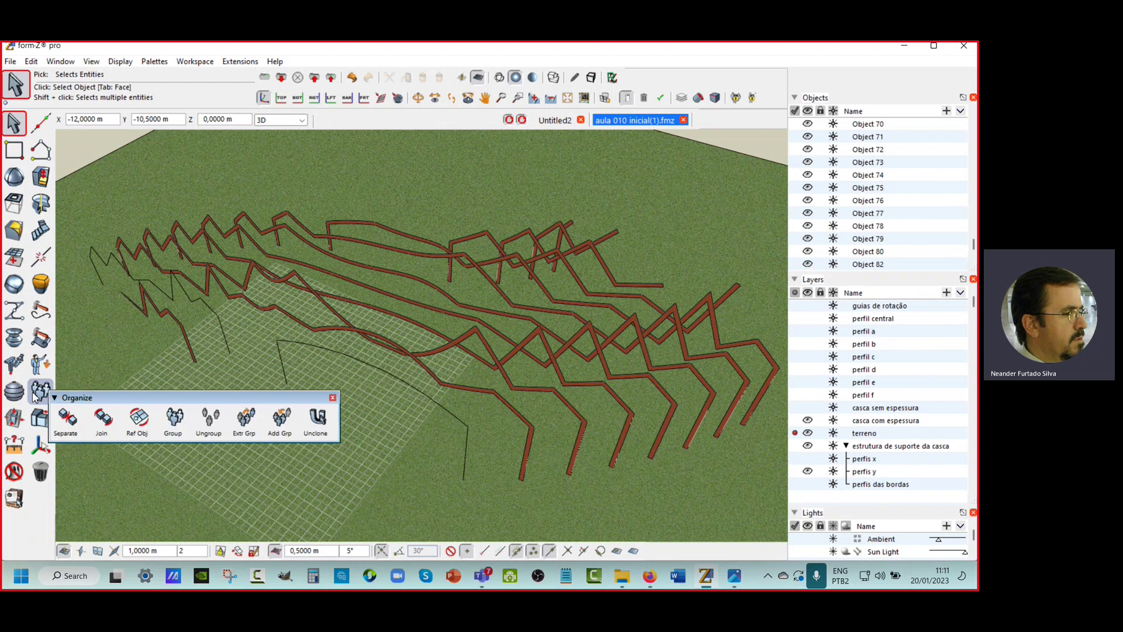
pyautogui.click(64, 419)
pyautogui.moveTo(41, 395)
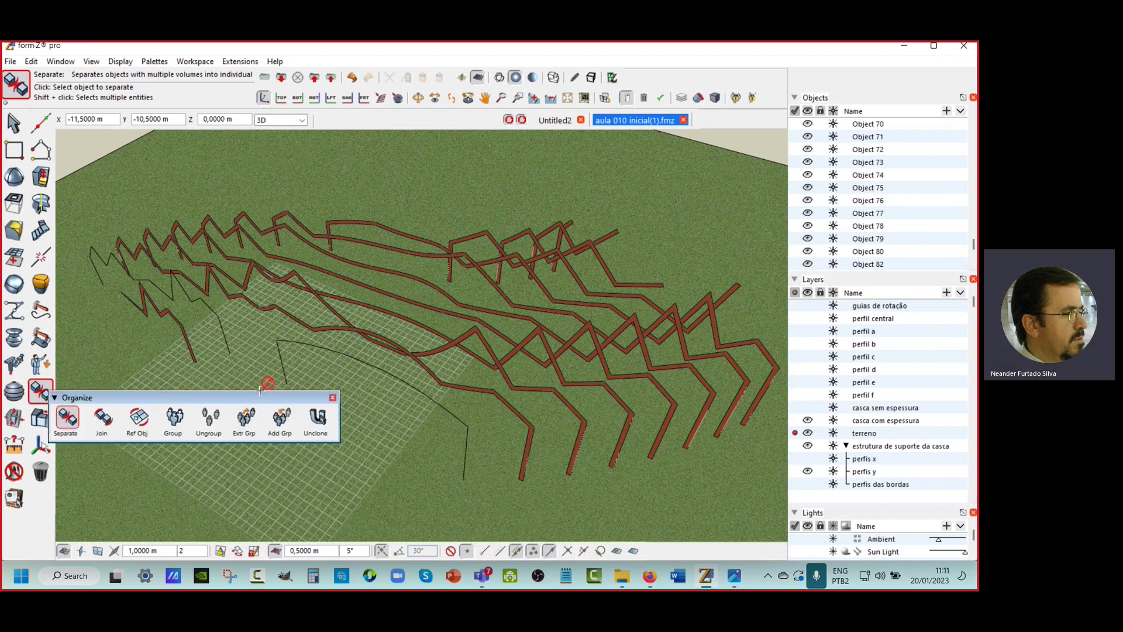
pyautogui.click(393, 377)
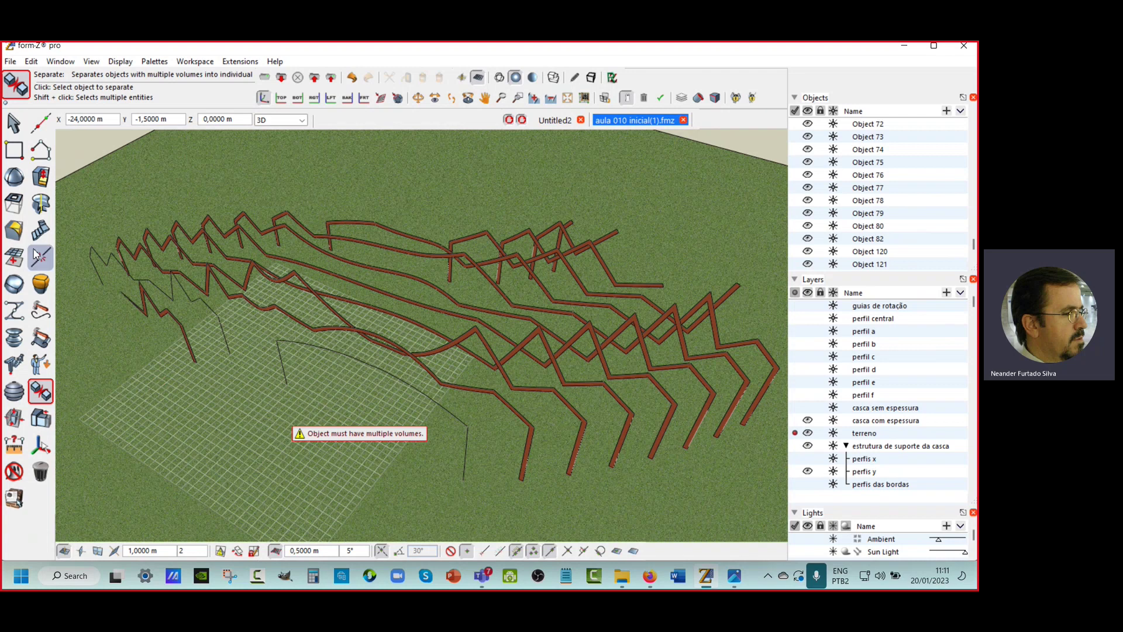
# Step: Derive 2D walls individually from the y profiles that are still thin lines
pyautogui.click(14, 204)
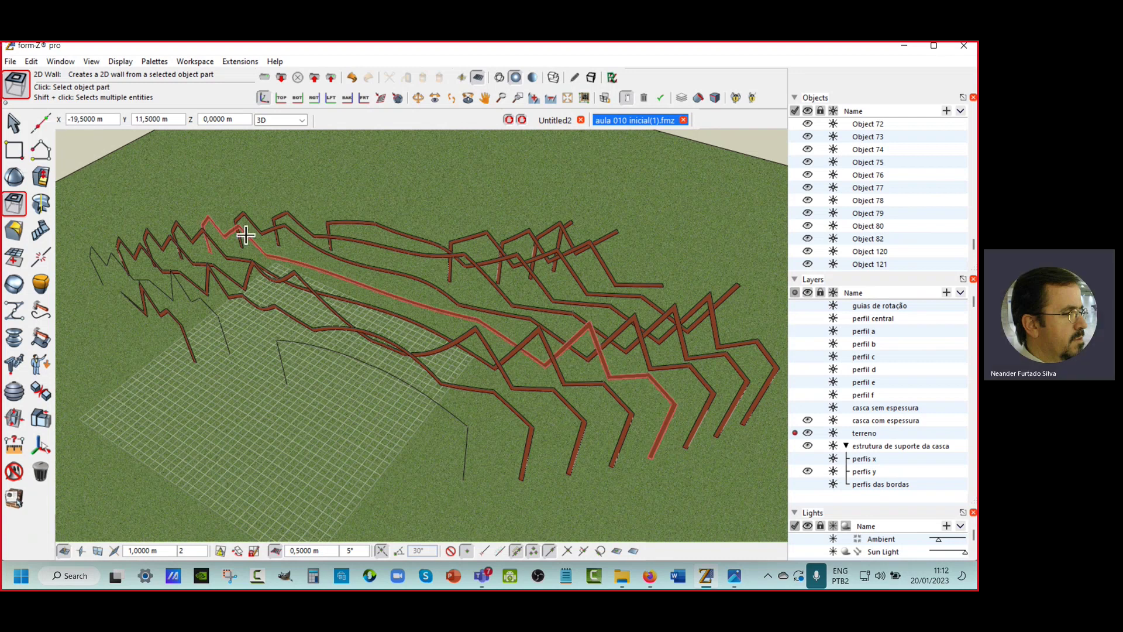
pyautogui.click(280, 349)
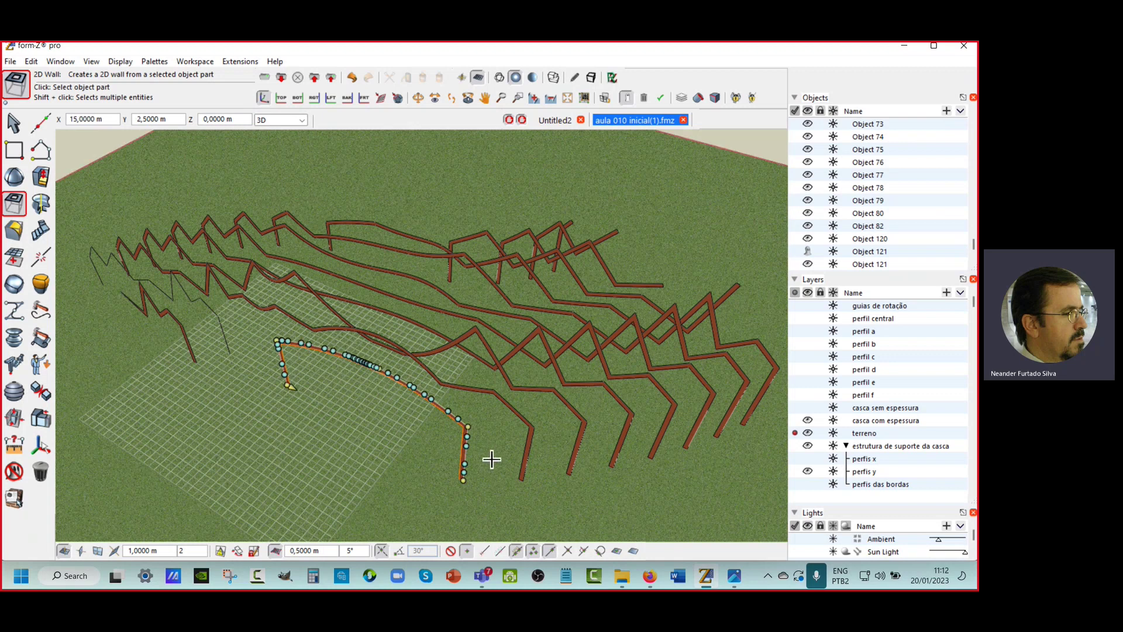
pyautogui.click(227, 336)
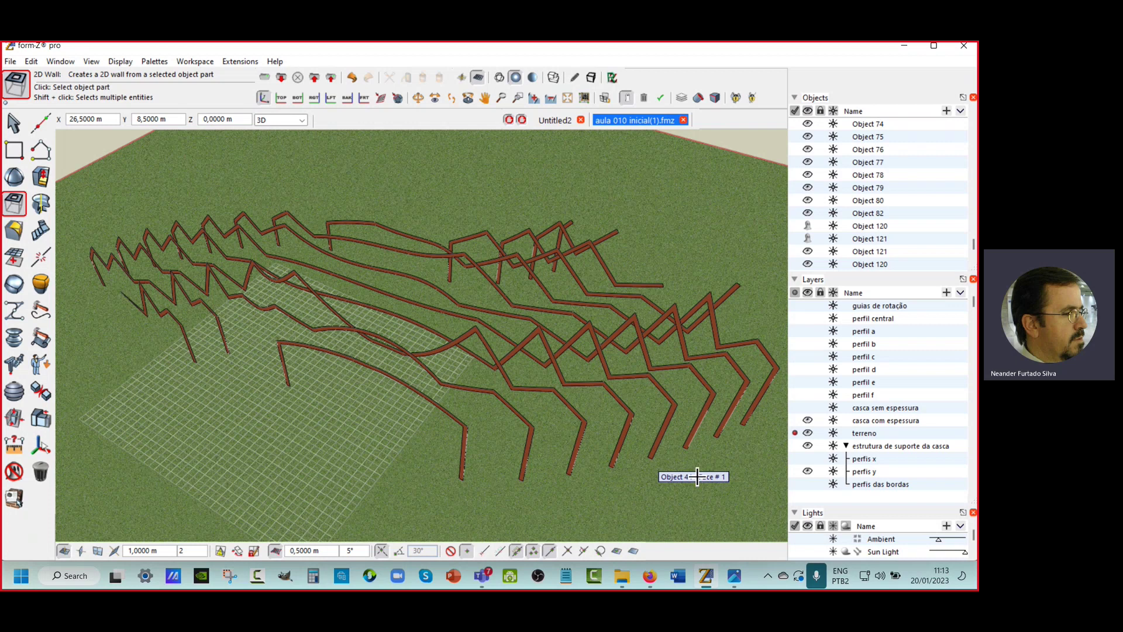
# Step: Compare the y profile walls with the shell surface, and leave "perfis das bordas" as the active and only visible profile layer
pyautogui.click(808, 408)
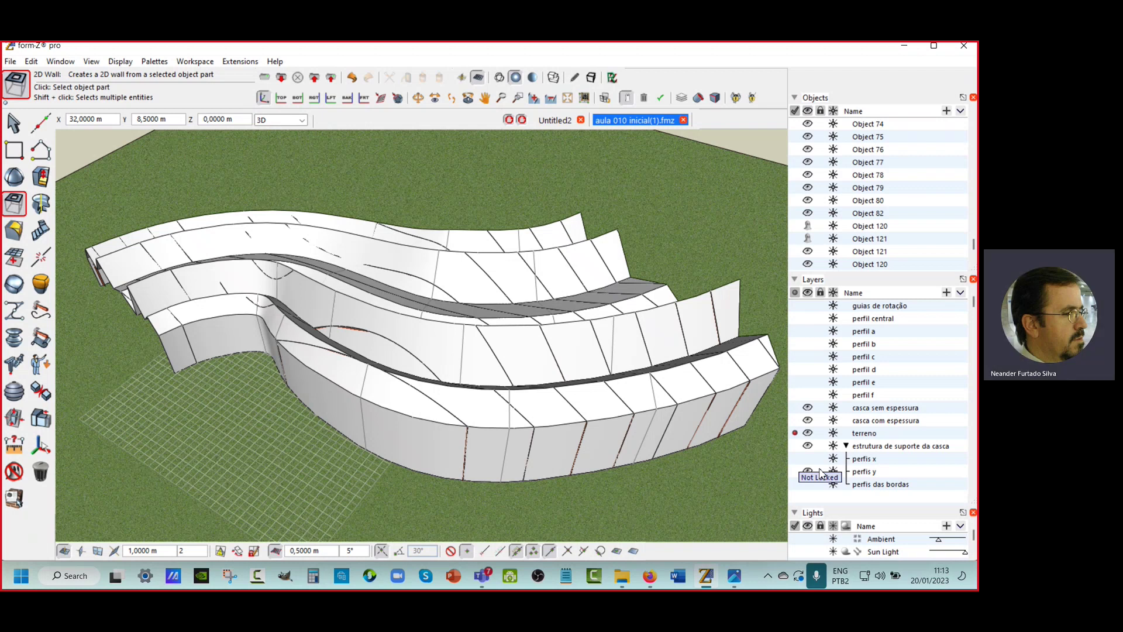
pyautogui.click(808, 408)
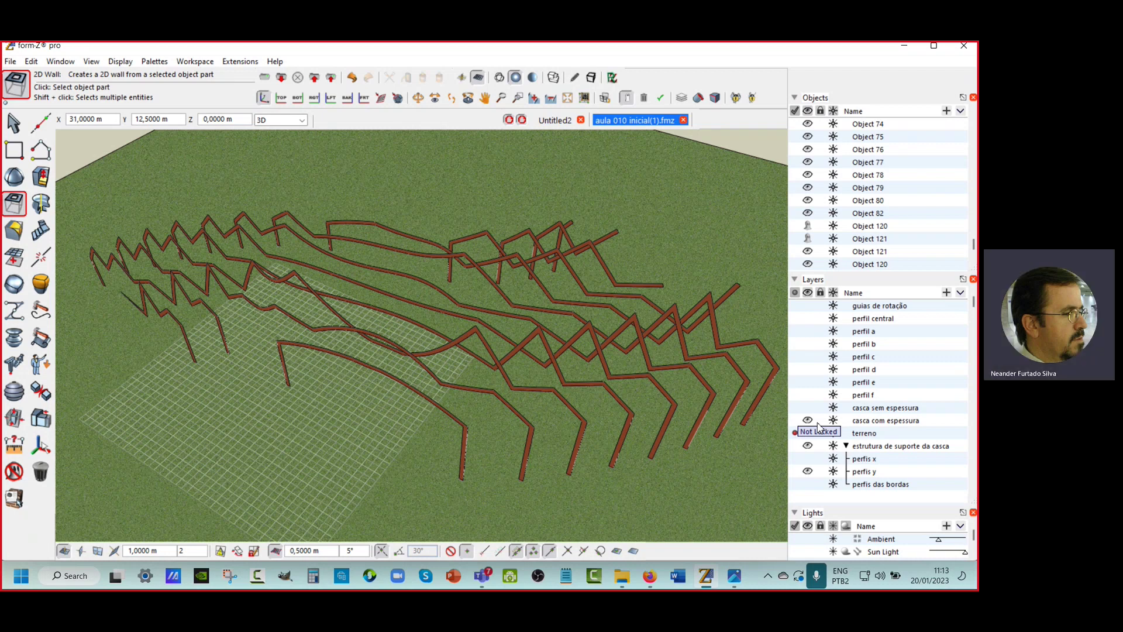
pyautogui.click(795, 485)
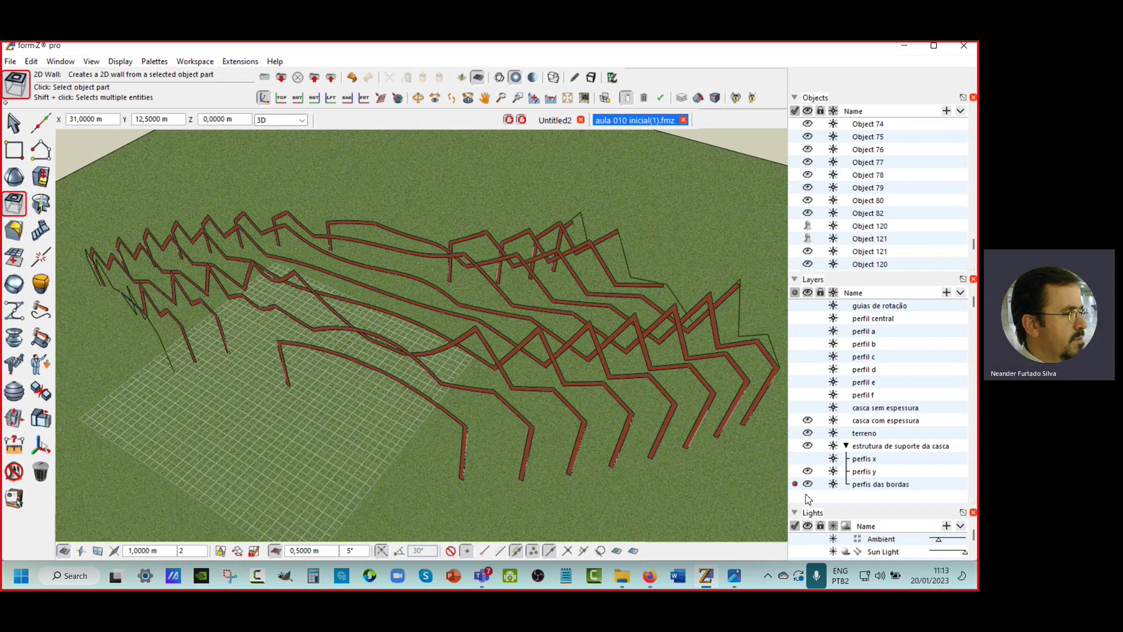
pyautogui.click(807, 471)
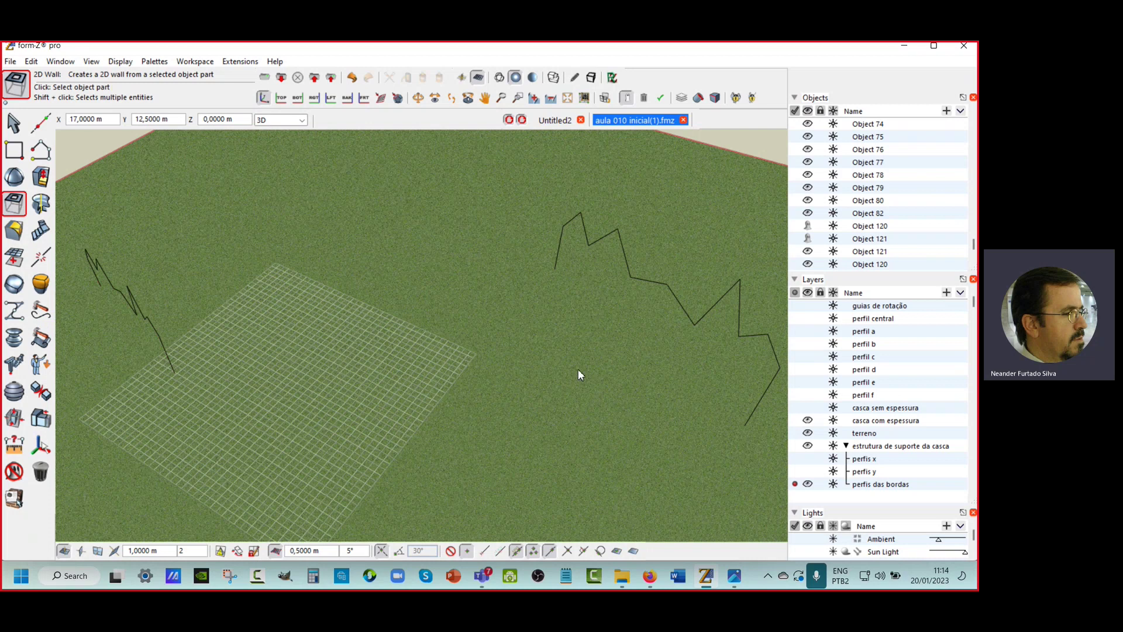
# Step: Derive 0.3 m wide 2D walls with Right justification from the two edge profiles, and clear the selection
pyautogui.click(15, 203)
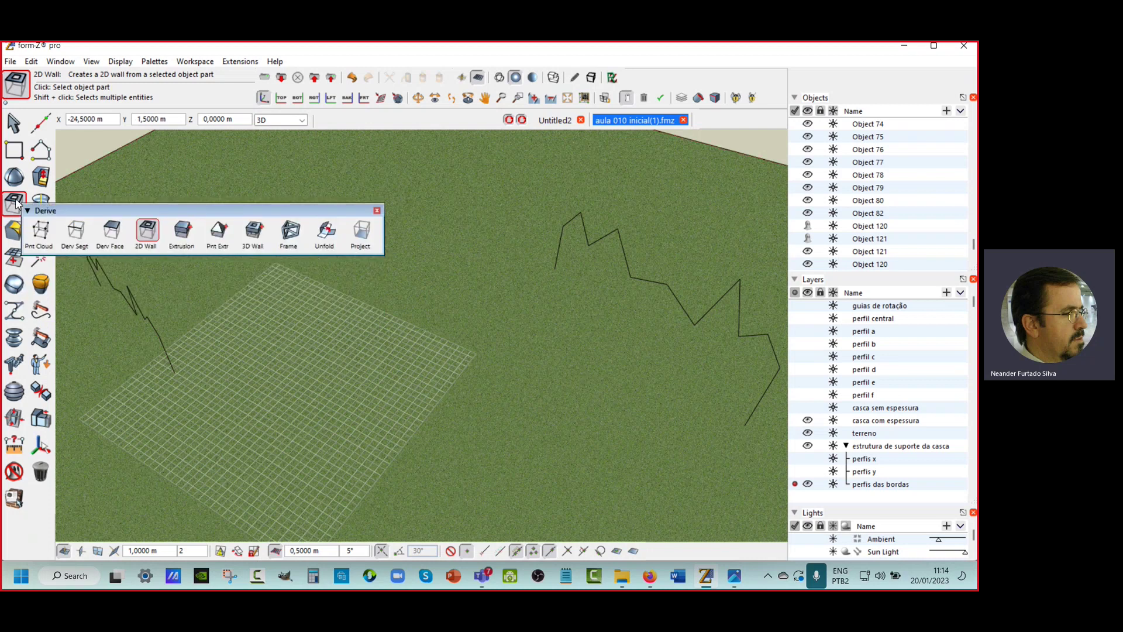
pyautogui.click(139, 303)
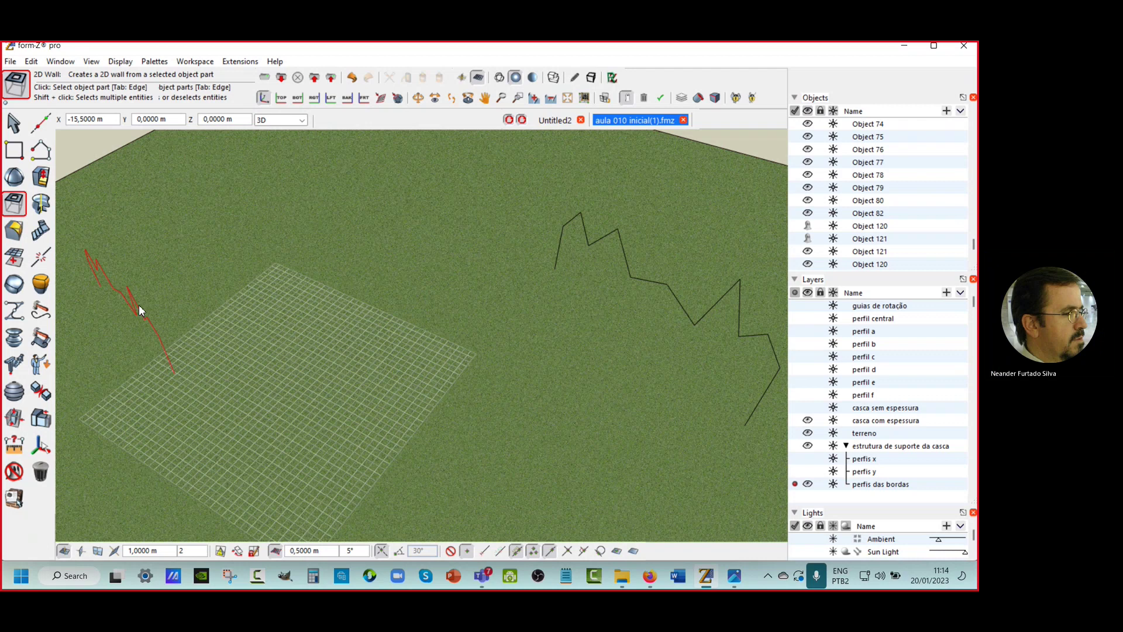
pyautogui.click(644, 278)
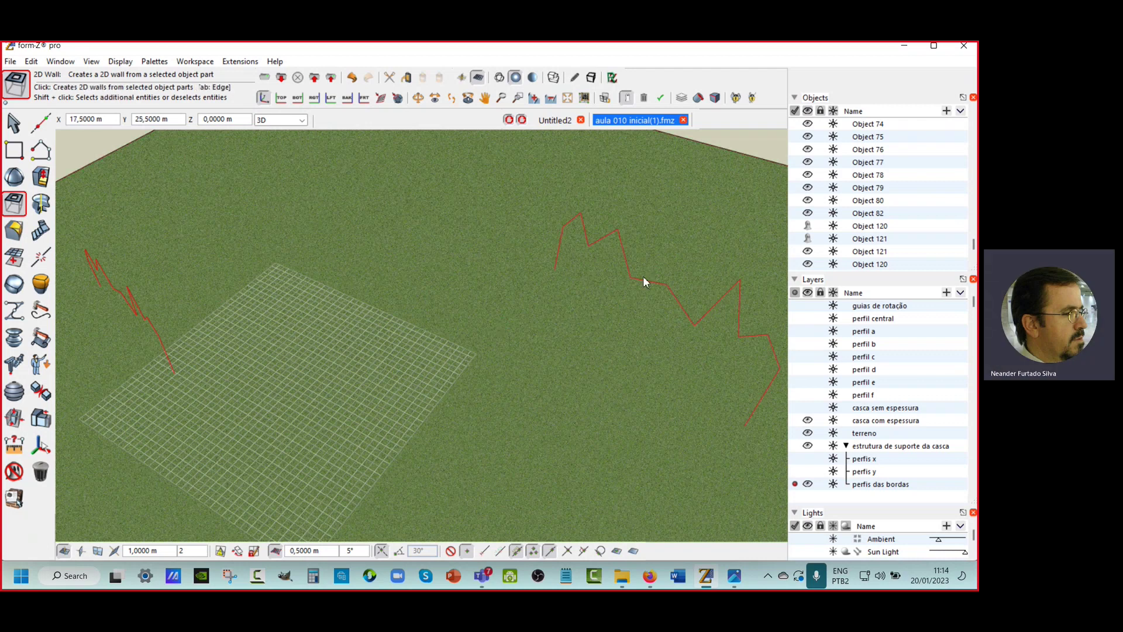
pyautogui.click(758, 136)
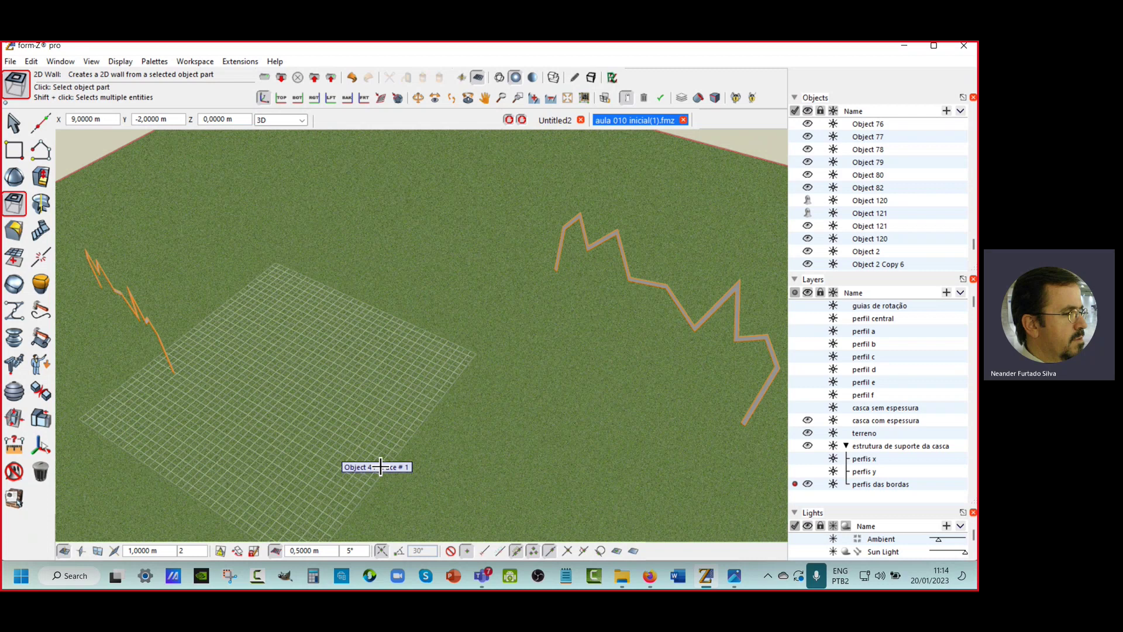
pyautogui.press('Escape')
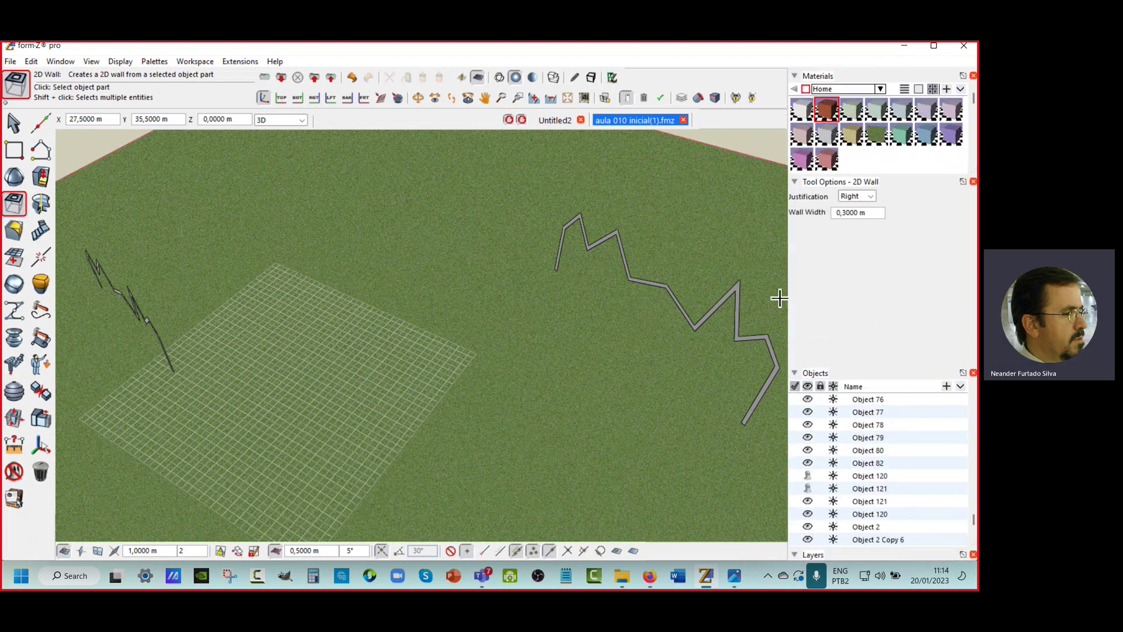
# Step: Apply the dark red material to both edge profile walls
pyautogui.scroll(4, 775, 305)
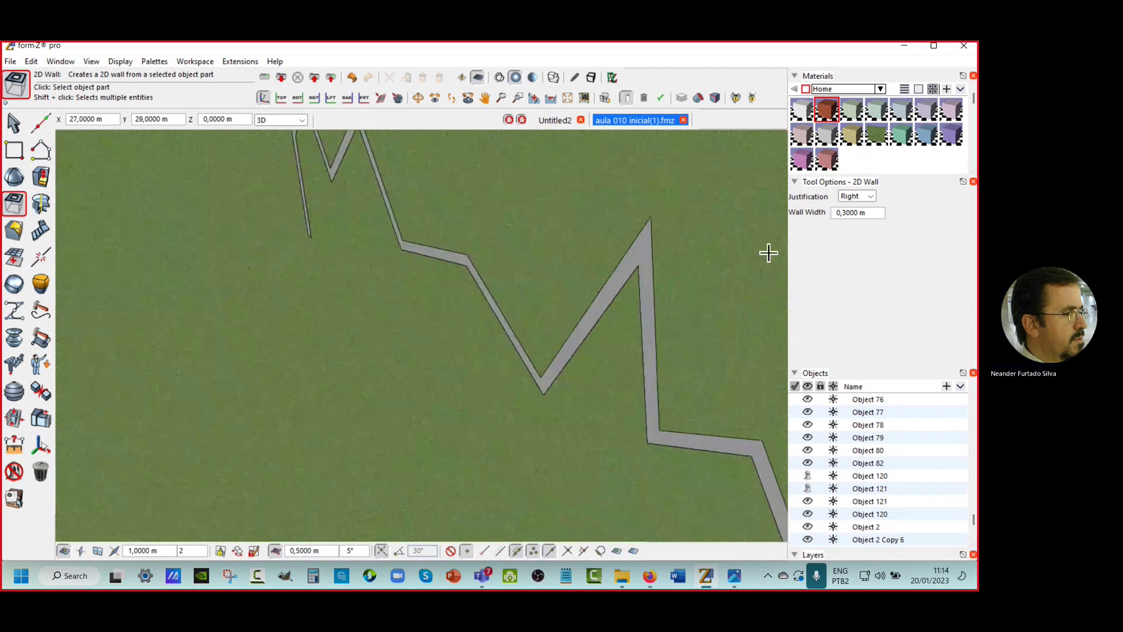
pyautogui.moveTo(833, 112); pyautogui.dragTo(644, 250)
pyautogui.scroll(-5, 691, 265)
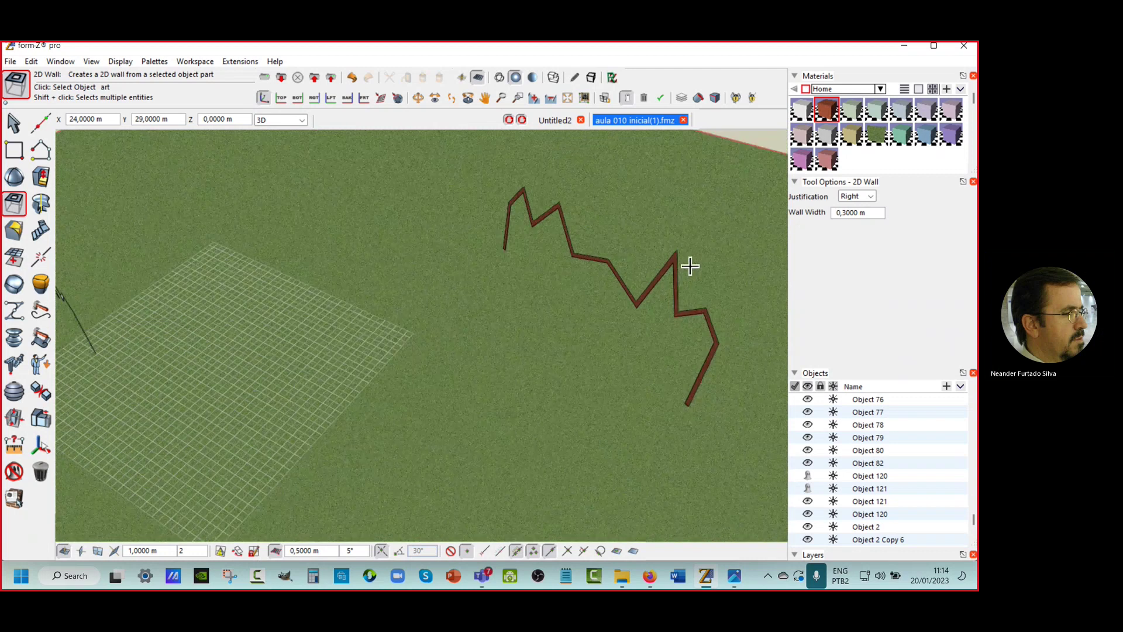
pyautogui.scroll(5, 363, 294)
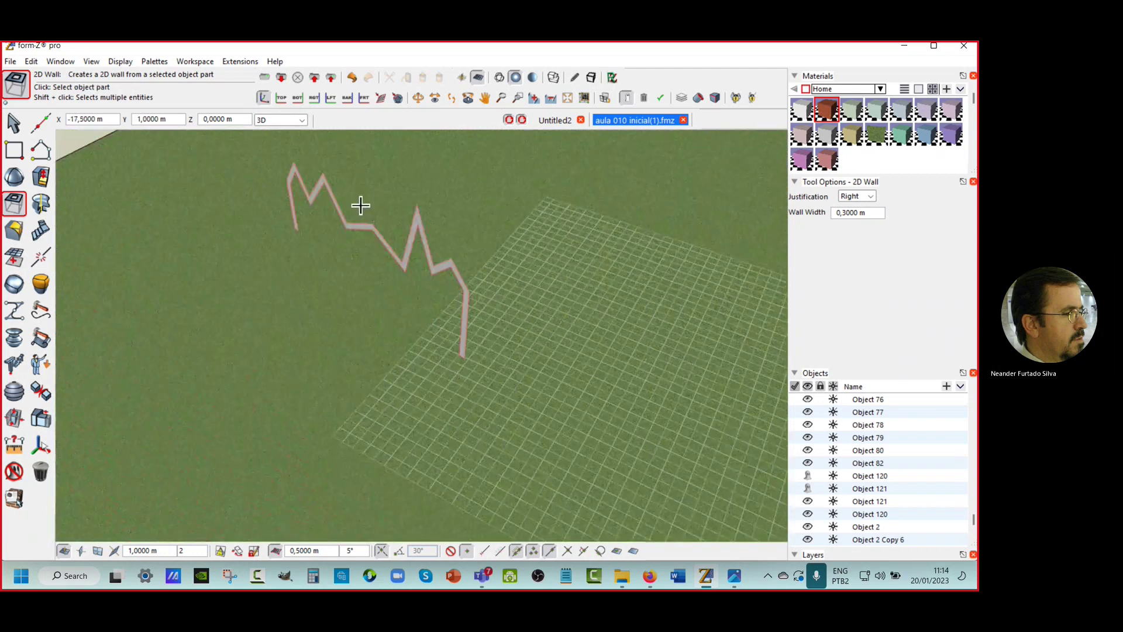
pyautogui.moveTo(833, 110); pyautogui.dragTo(451, 276)
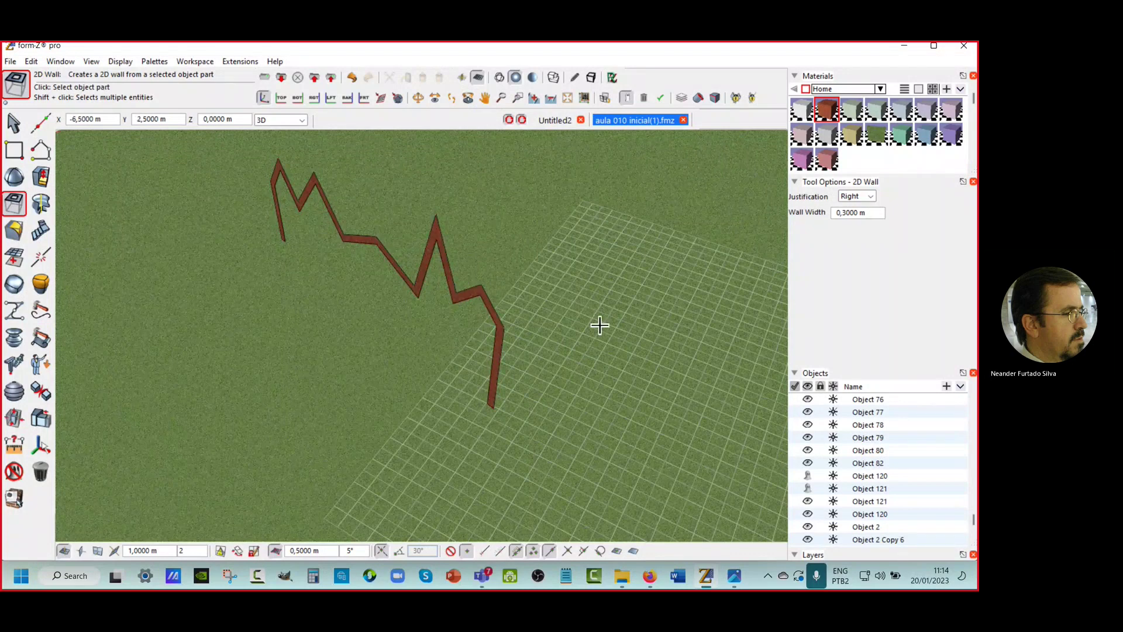
# Step: Show the "perfis y" and "perfis x" layers together with the edge profile walls
pyautogui.scroll(-3, 596, 322)
pyautogui.moveTo(596, 322); pyautogui.dragTo(331, 396, button='middle')
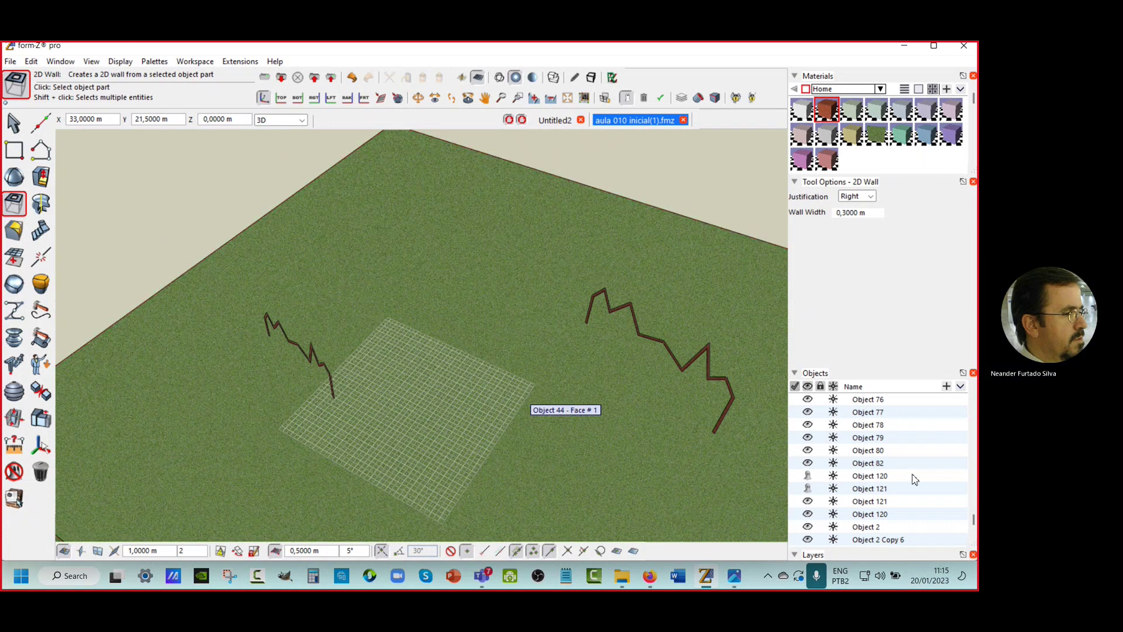
pyautogui.scroll(-3, 841, 386)
pyautogui.scroll(-4, 841, 387)
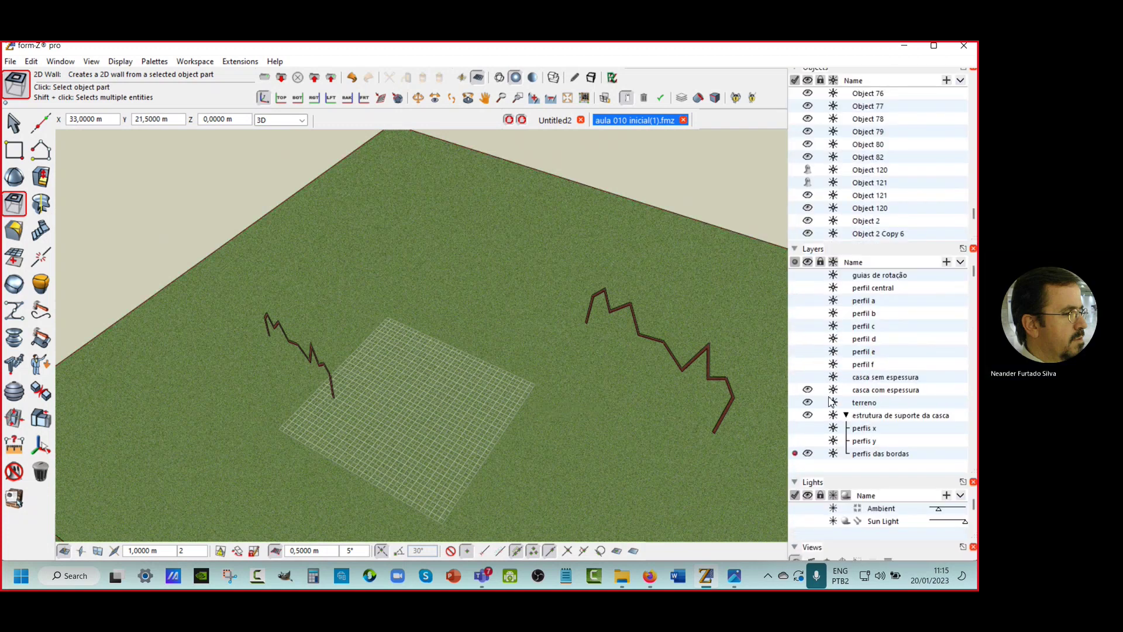
pyautogui.click(808, 442)
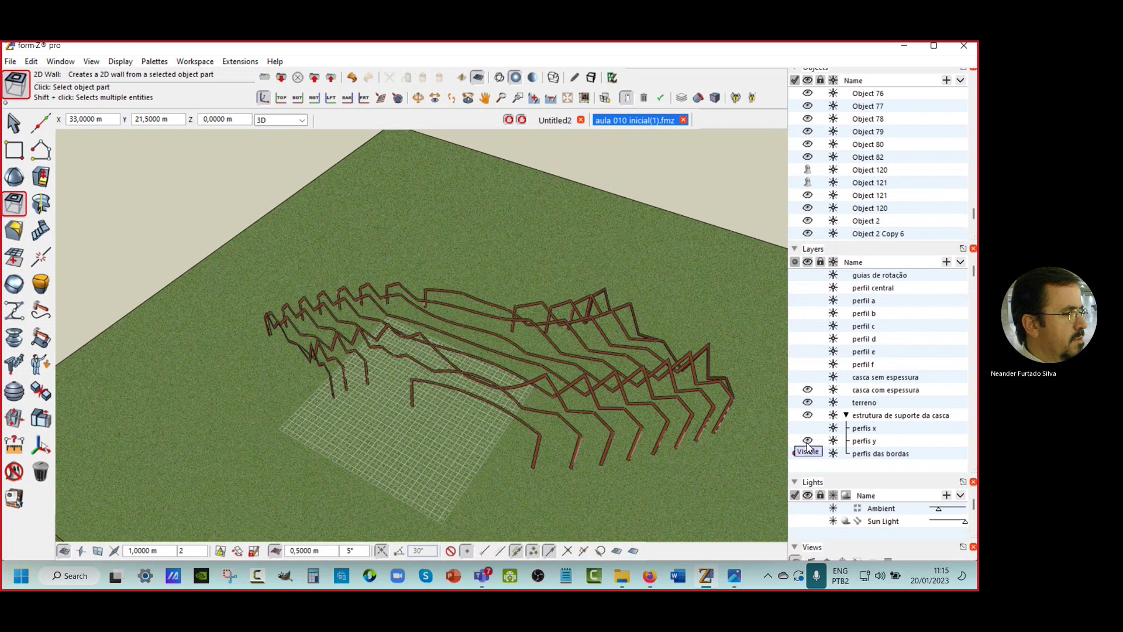
pyautogui.click(807, 428)
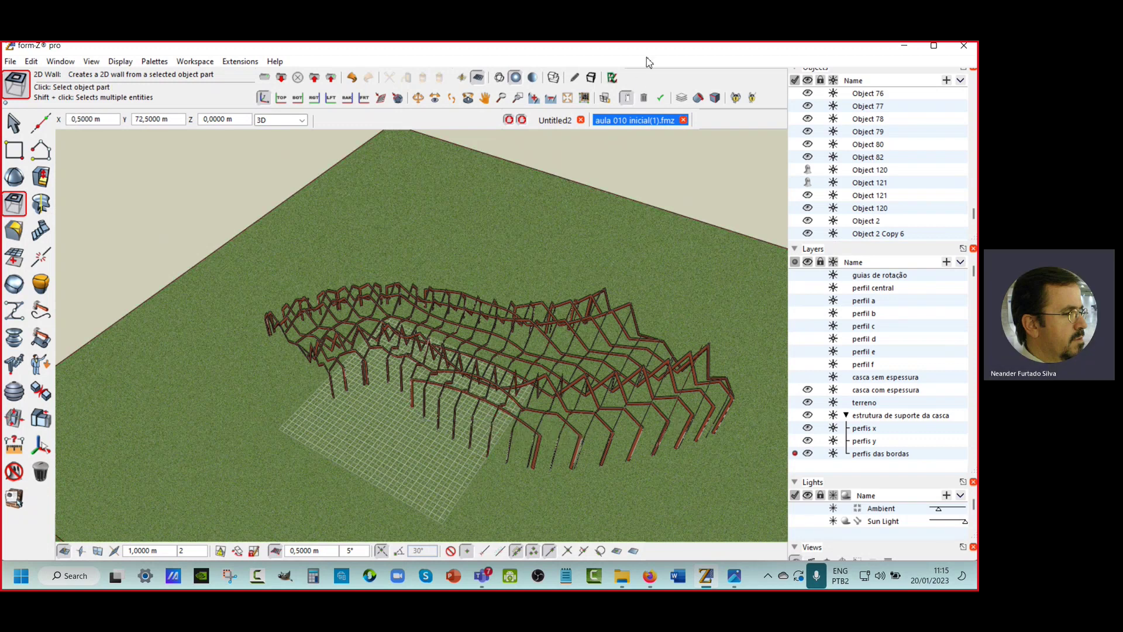
# Step: Examine up close how the edge profile wall meets the x and y profile walls, including the whole structure
pyautogui.moveTo(492, 402); pyautogui.dragTo(591, 437, button='middle')
pyautogui.scroll(6, 547, 438)
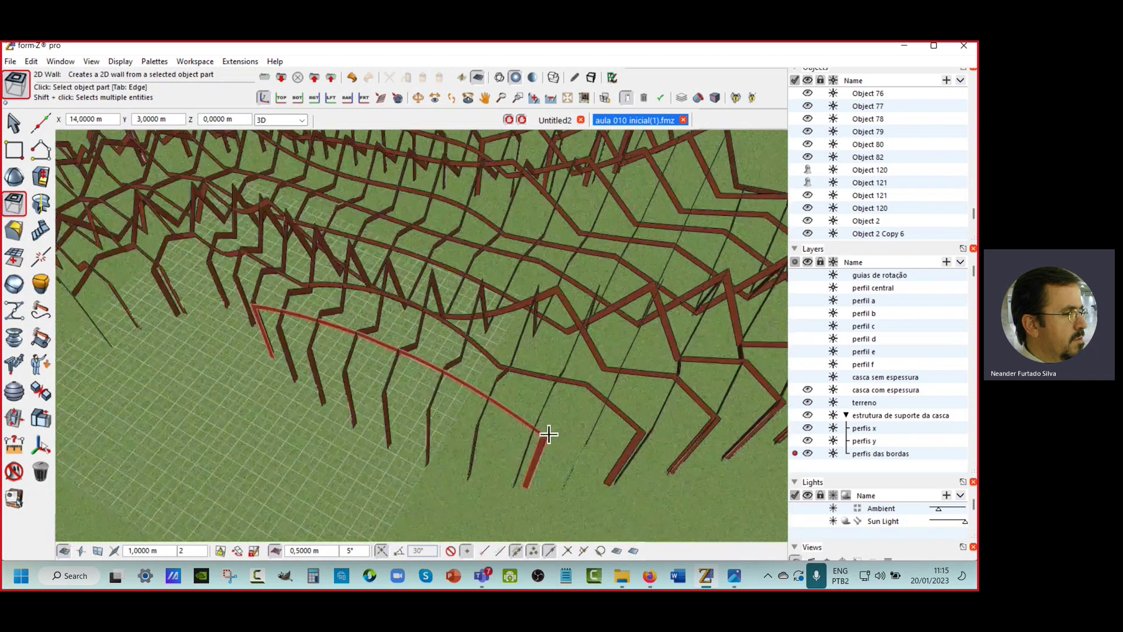
pyautogui.scroll(2, 549, 434)
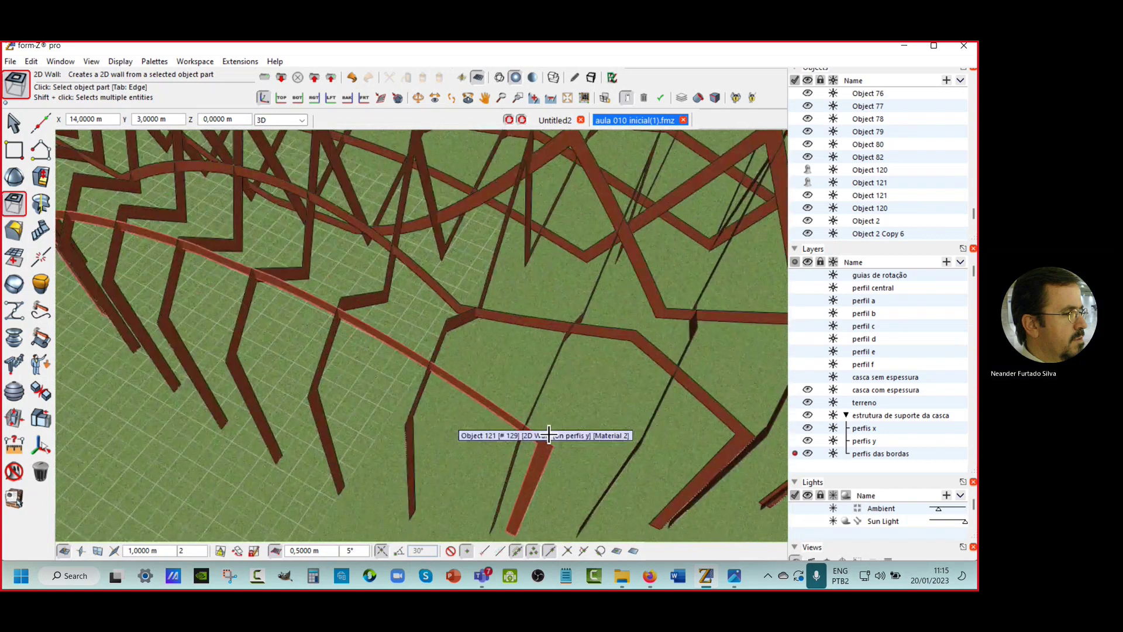
pyautogui.scroll(-3, 549, 434)
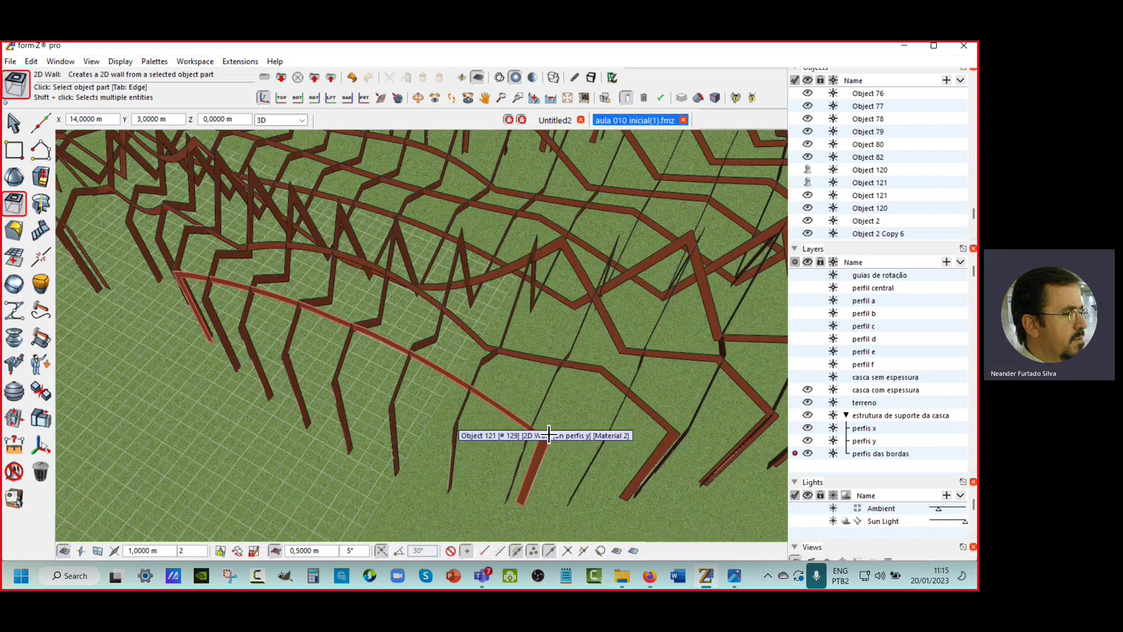
pyautogui.scroll(3, 548, 433)
pyautogui.scroll(-4, 549, 433)
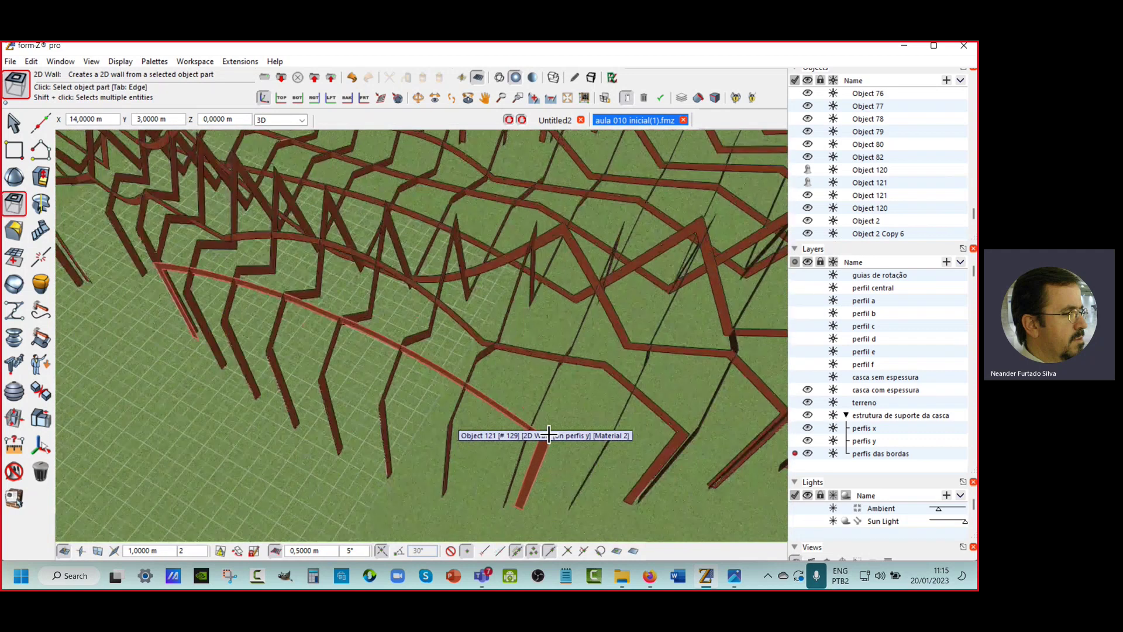
pyautogui.scroll(-5, 548, 433)
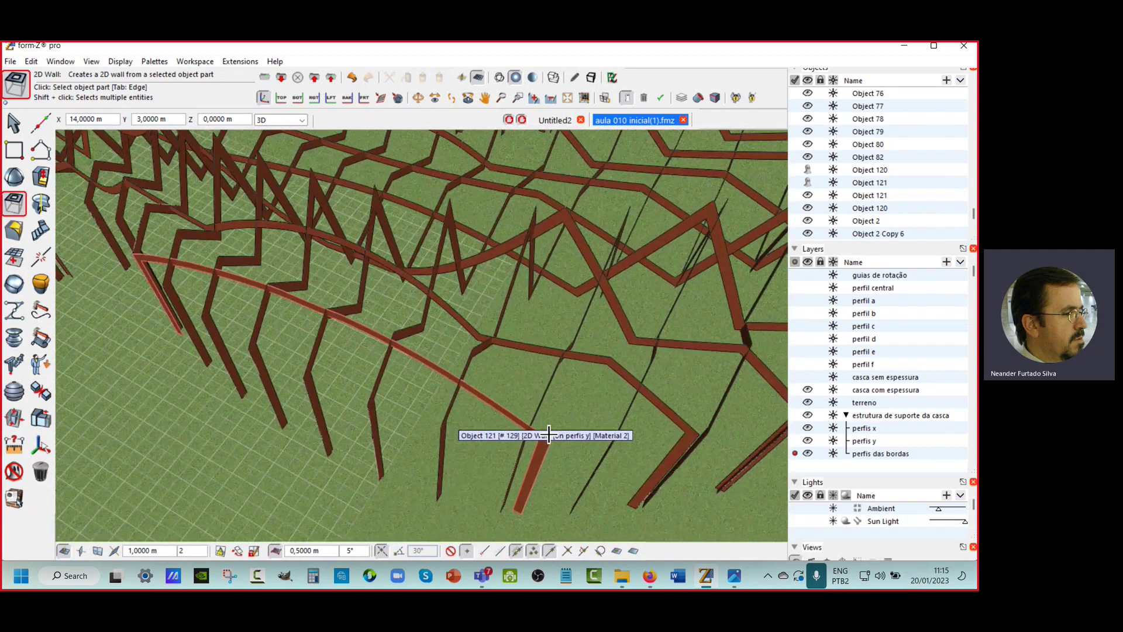
pyautogui.moveTo(548, 433); pyautogui.dragTo(509, 381, button='middle')
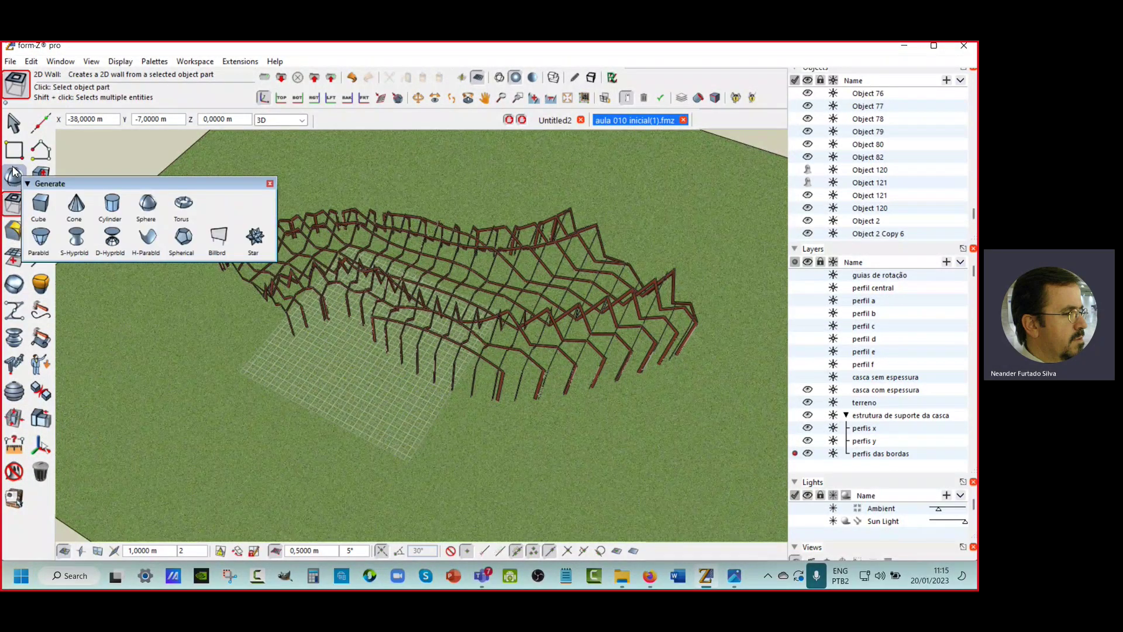
# Step: Thicken all x, y and edge profile walls together to 0.016 m with Center justification
pyautogui.moveTo(14, 125)
pyautogui.click(48, 152)
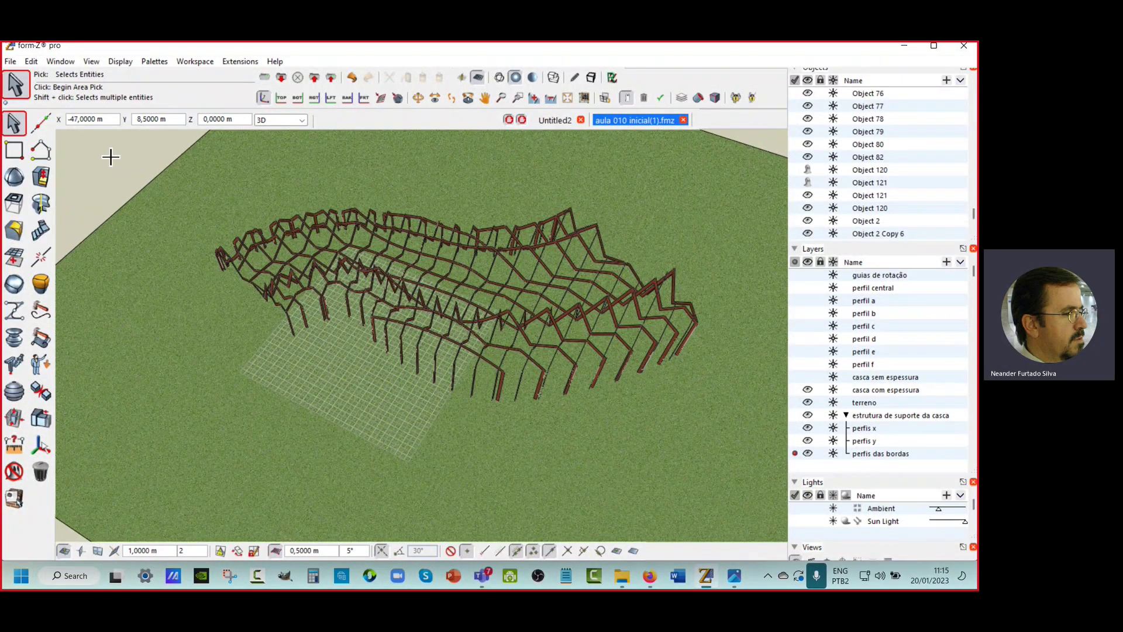
pyautogui.moveTo(105, 152); pyautogui.dragTo(716, 443)
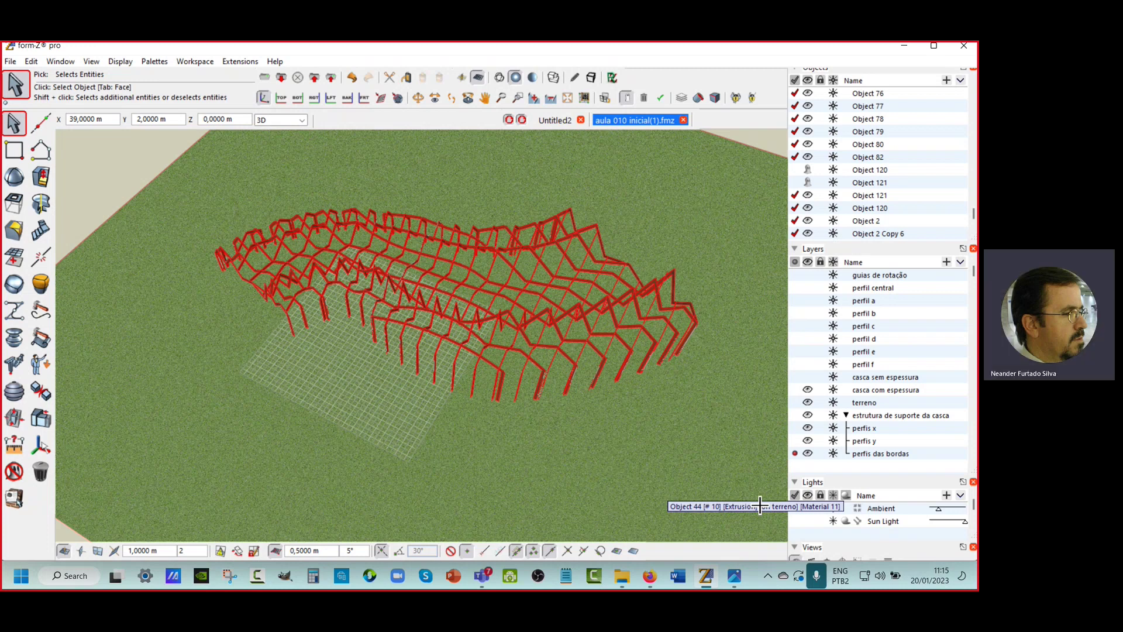
pyautogui.click(16, 202)
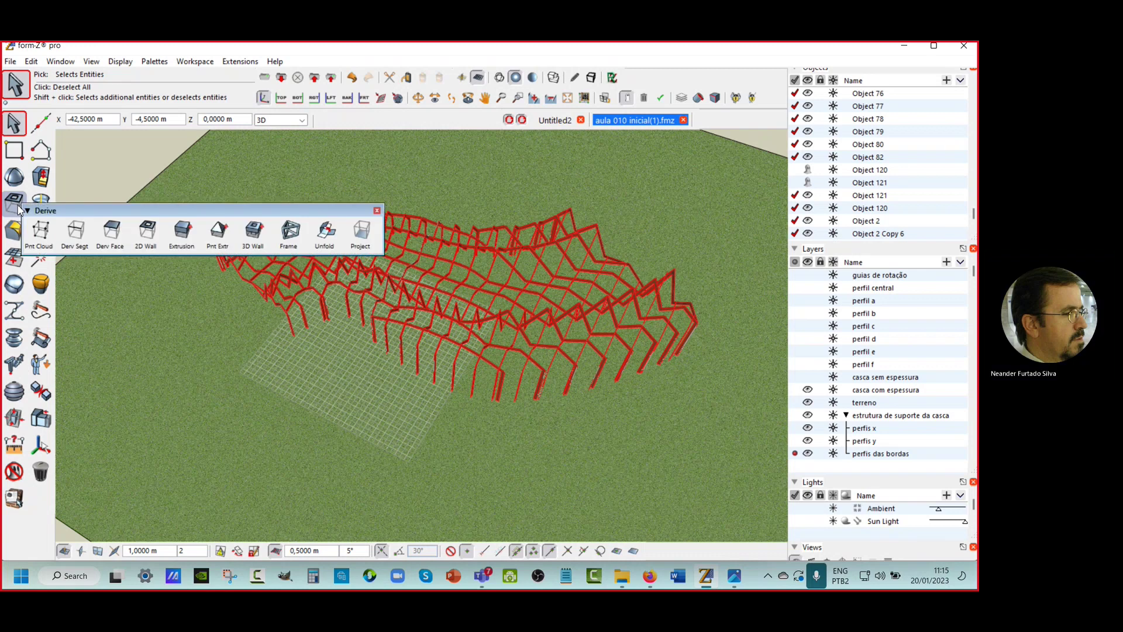
pyautogui.click(42, 176)
pyautogui.click(40, 203)
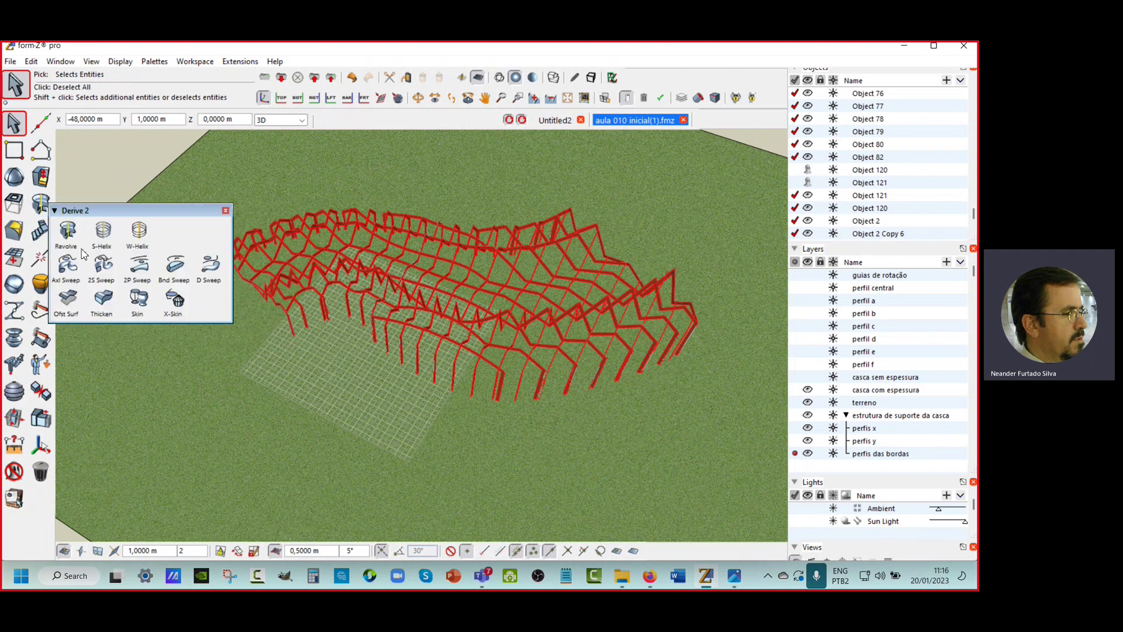
pyautogui.click(103, 299)
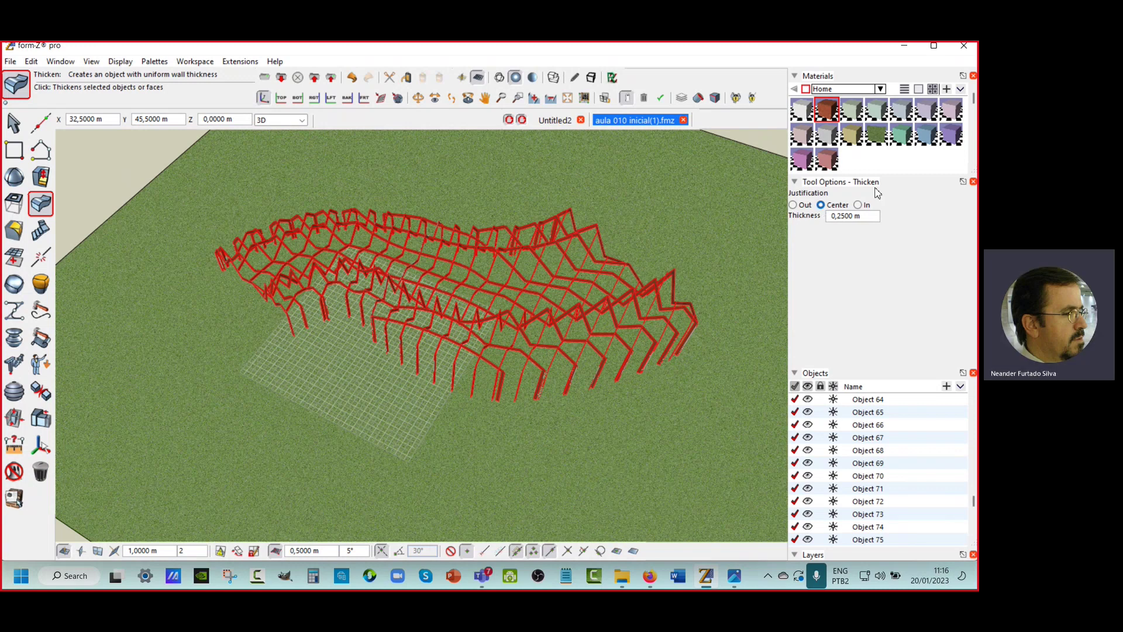
pyautogui.click(841, 216)
pyautogui.moveTo(836, 216); pyautogui.dragTo(848, 216)
pyautogui.moveTo(852, 215); pyautogui.dragTo(855, 216)
pyautogui.write('00')
pyautogui.press('Tab')
pyautogui.click(105, 181)
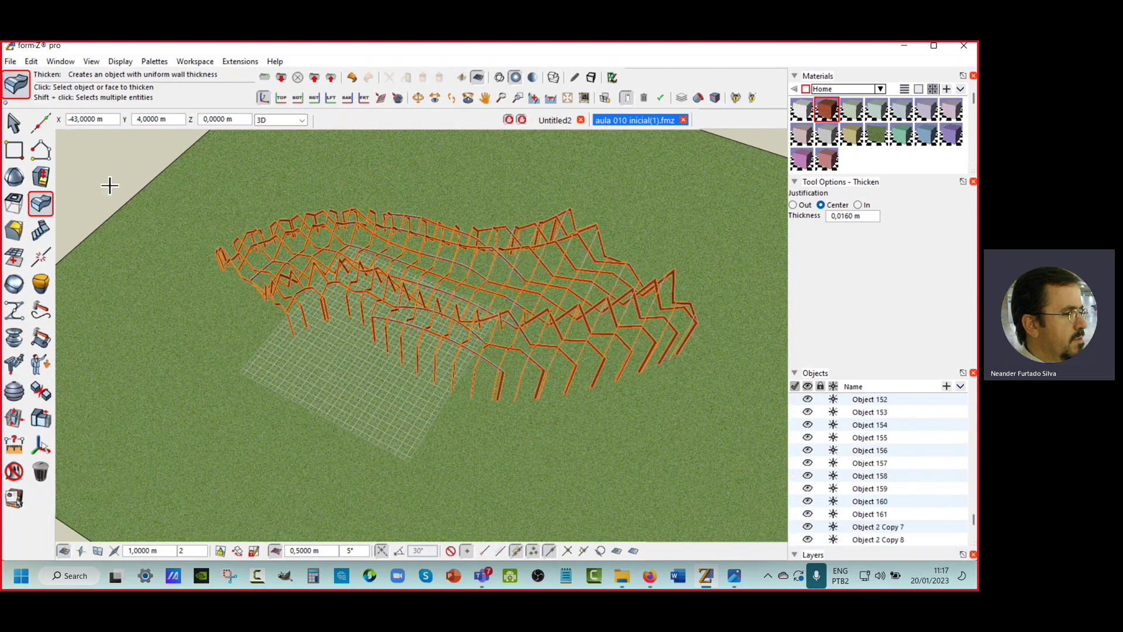
# Step: Inspect the thickened walls up close at a crossing and across the whole structure
pyautogui.scroll(1, 570, 381)
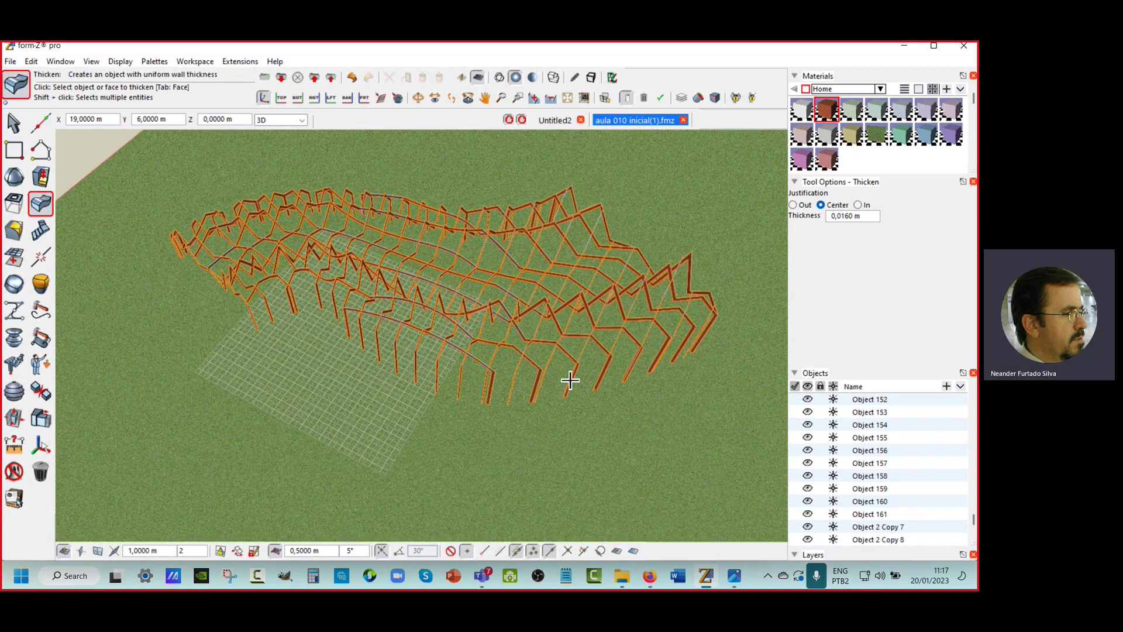
pyautogui.scroll(10, 585, 304)
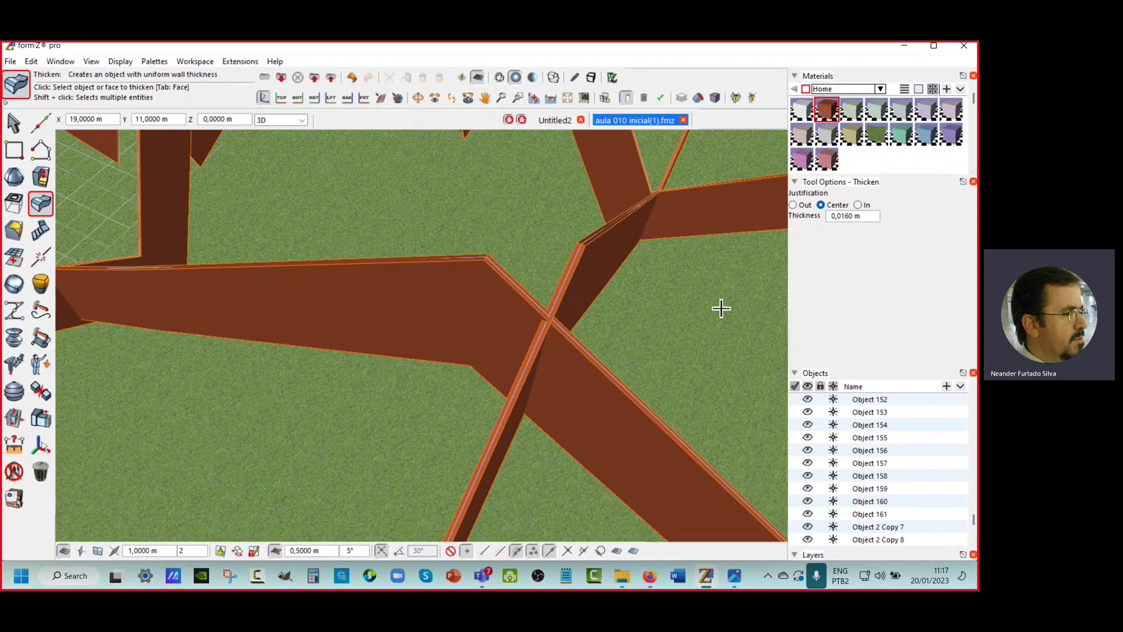
pyautogui.scroll(-10, 721, 308)
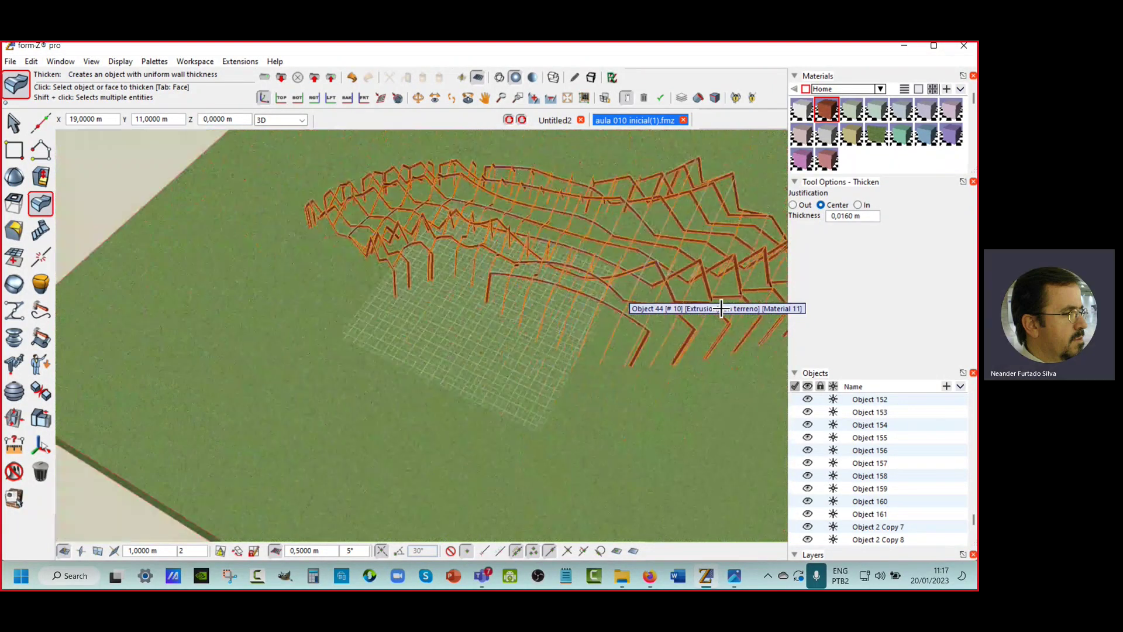
pyautogui.moveTo(732, 243); pyautogui.dragTo(579, 279, button='middle')
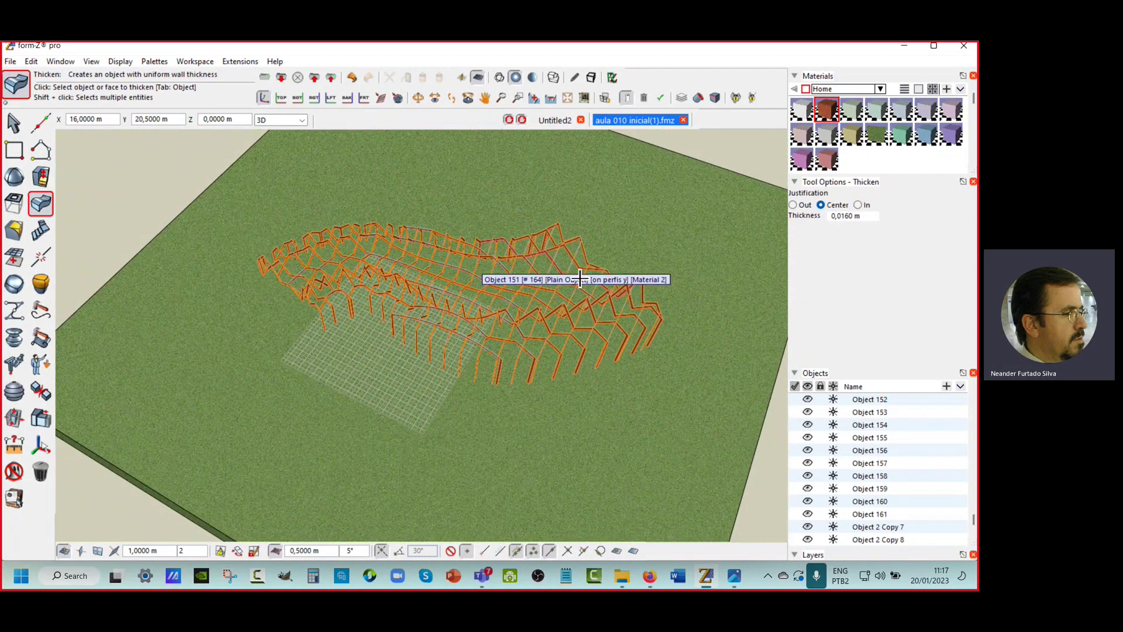
pyautogui.press('Tab')
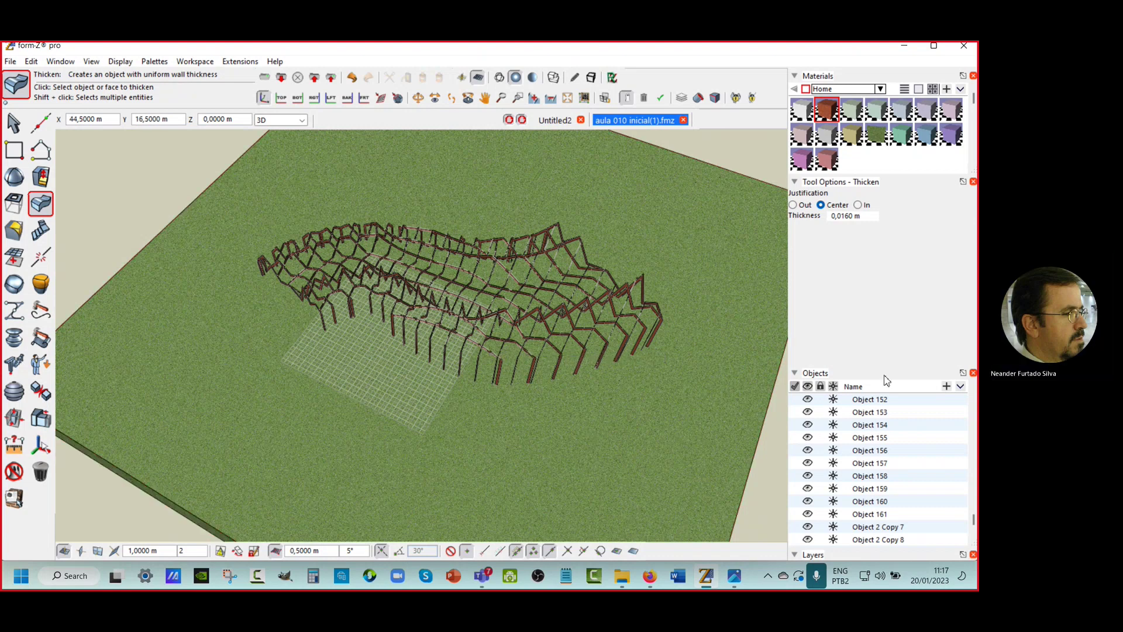
# Step: Look for the shell among the objects and make the "casca sem espessura" layer visible
pyautogui.scroll(-5, 881, 377)
pyautogui.scroll(-3, 878, 357)
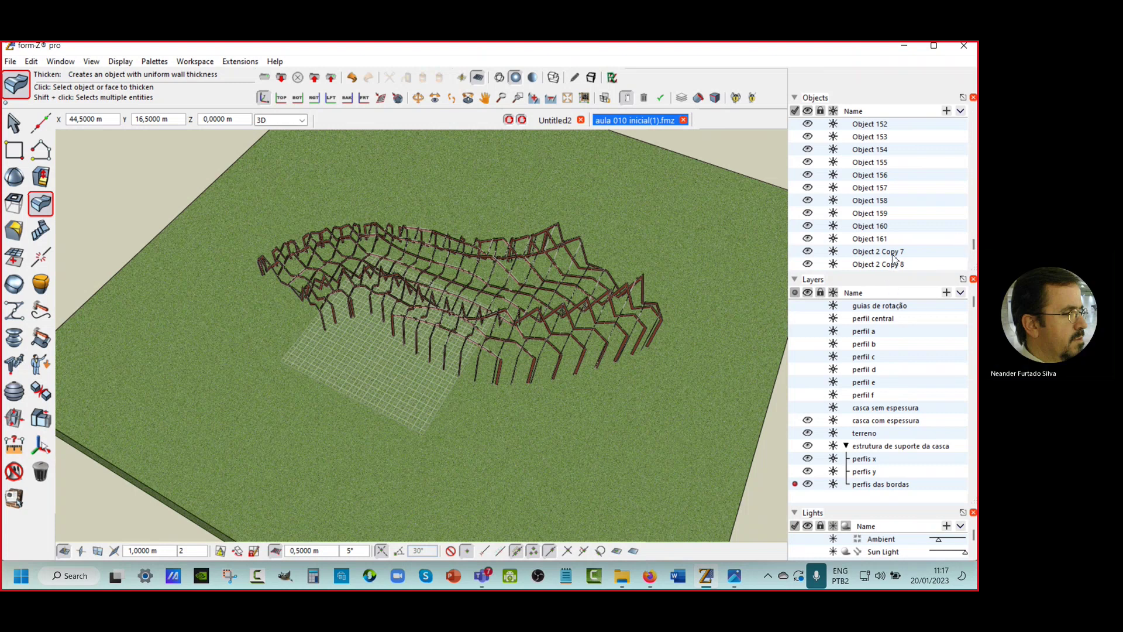
pyautogui.scroll(-1, 893, 253)
pyautogui.scroll(6, 897, 211)
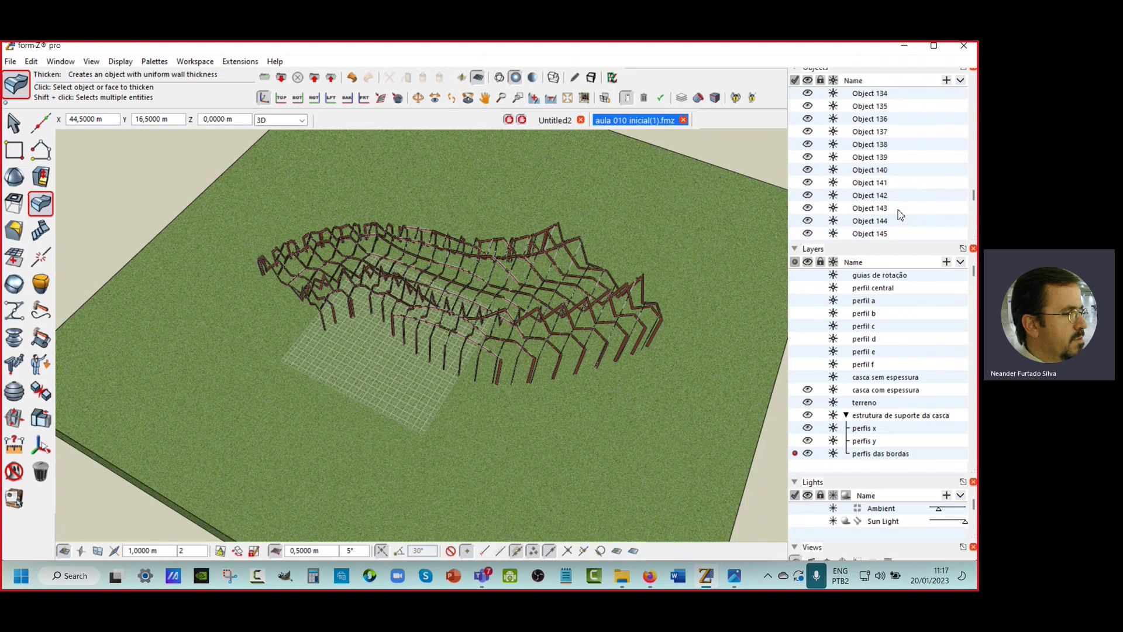
pyautogui.scroll(5, 900, 215)
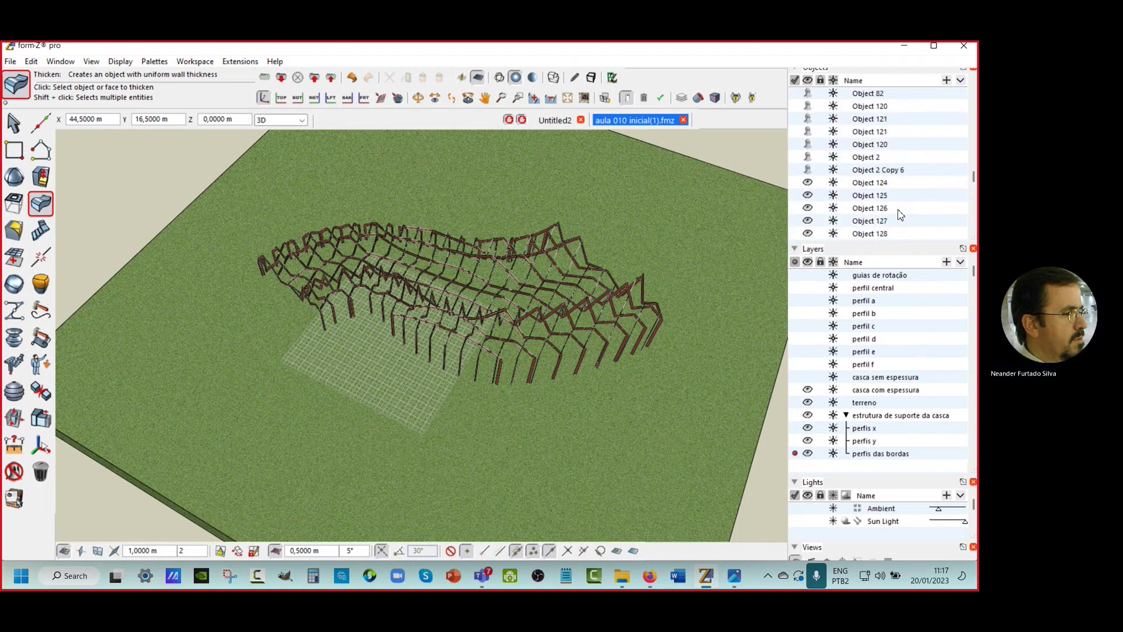
pyautogui.scroll(5, 900, 215)
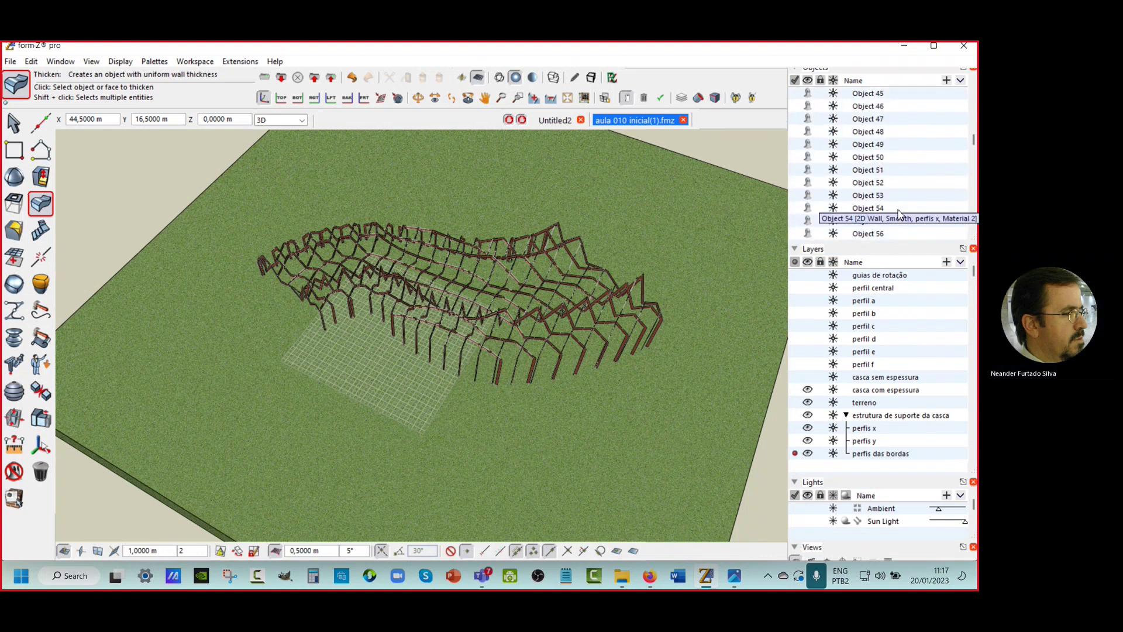
pyautogui.scroll(-3, 900, 214)
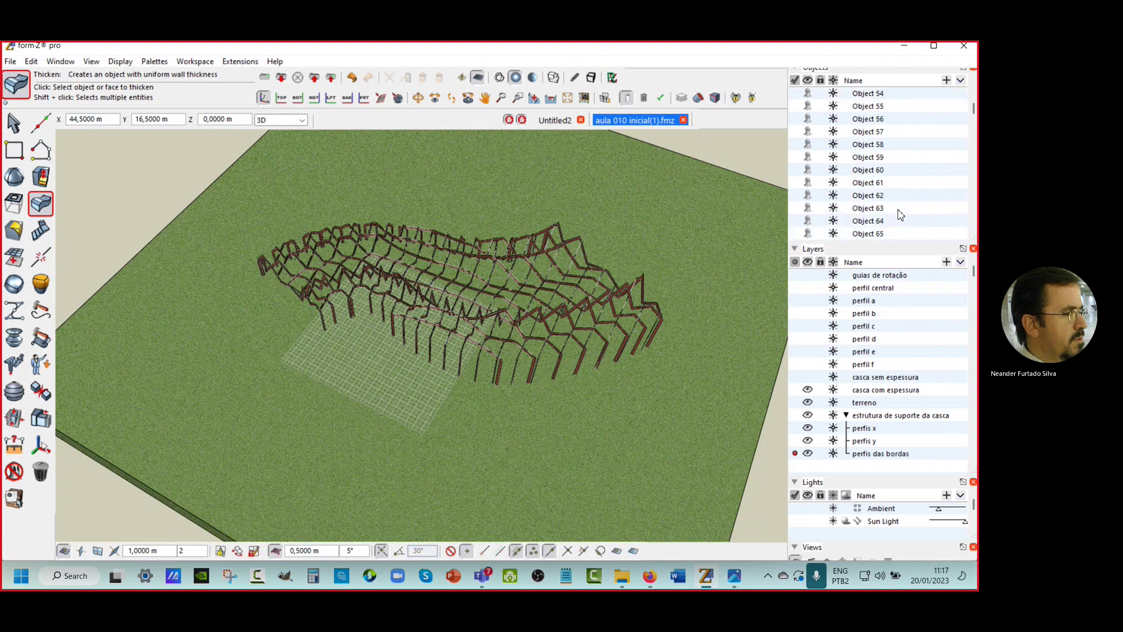
pyautogui.scroll(5, 900, 215)
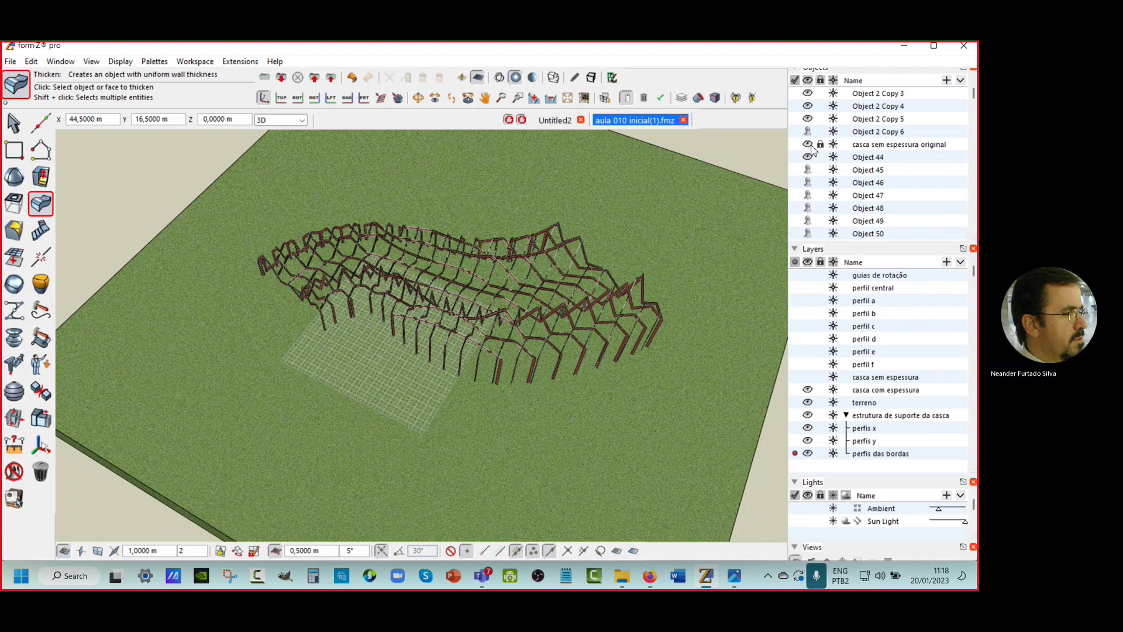
pyautogui.scroll(-8, 877, 183)
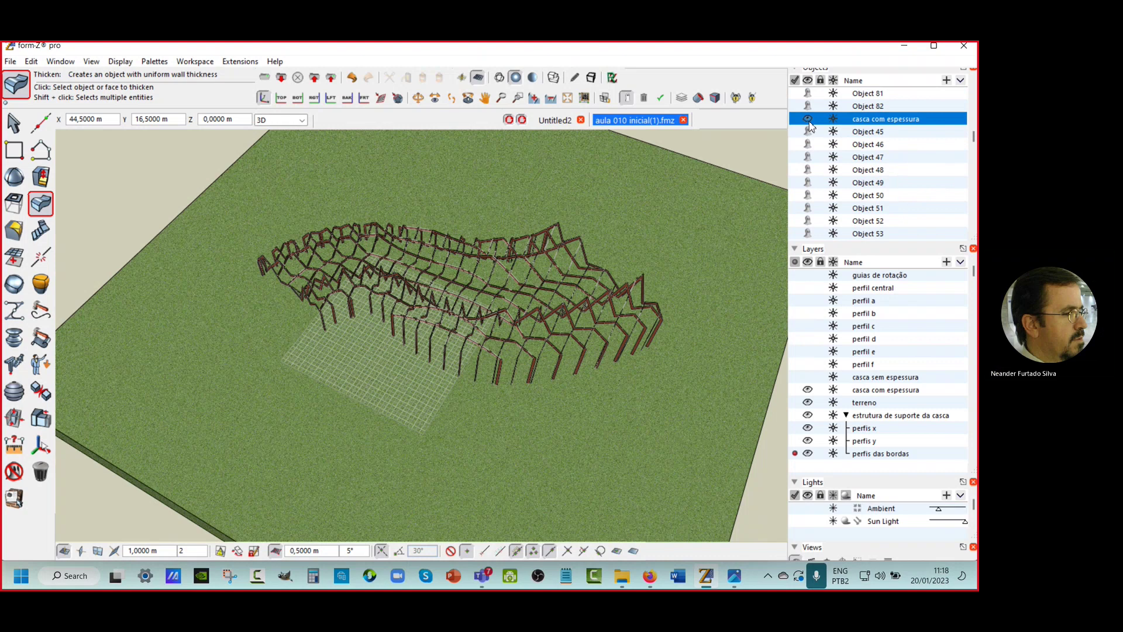
pyautogui.scroll(20, 814, 133)
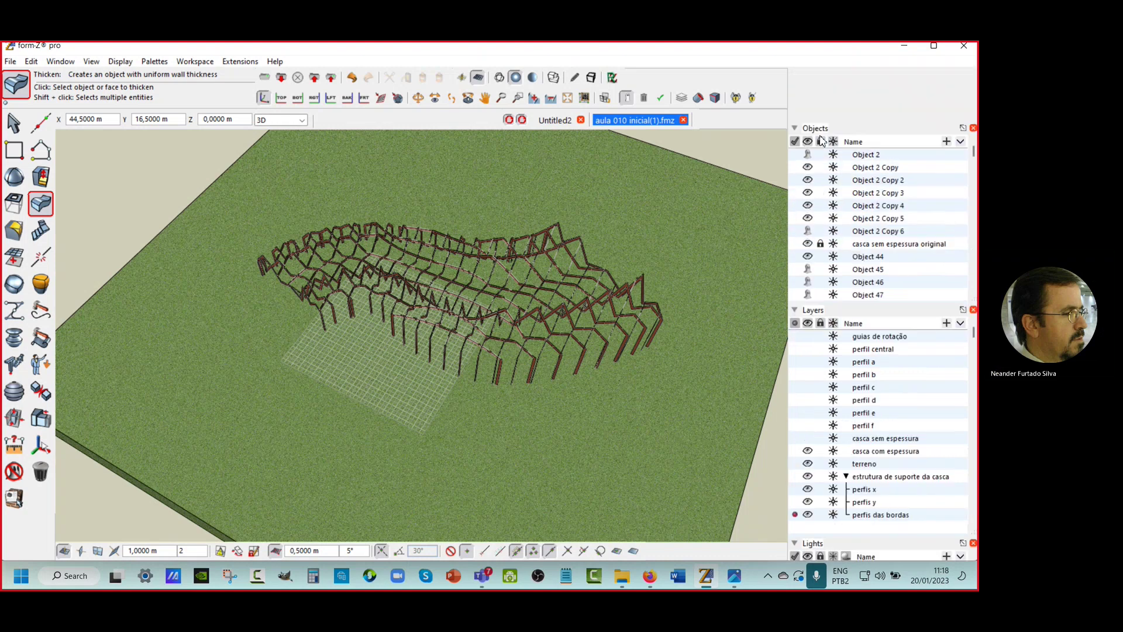
pyautogui.scroll(2, 822, 140)
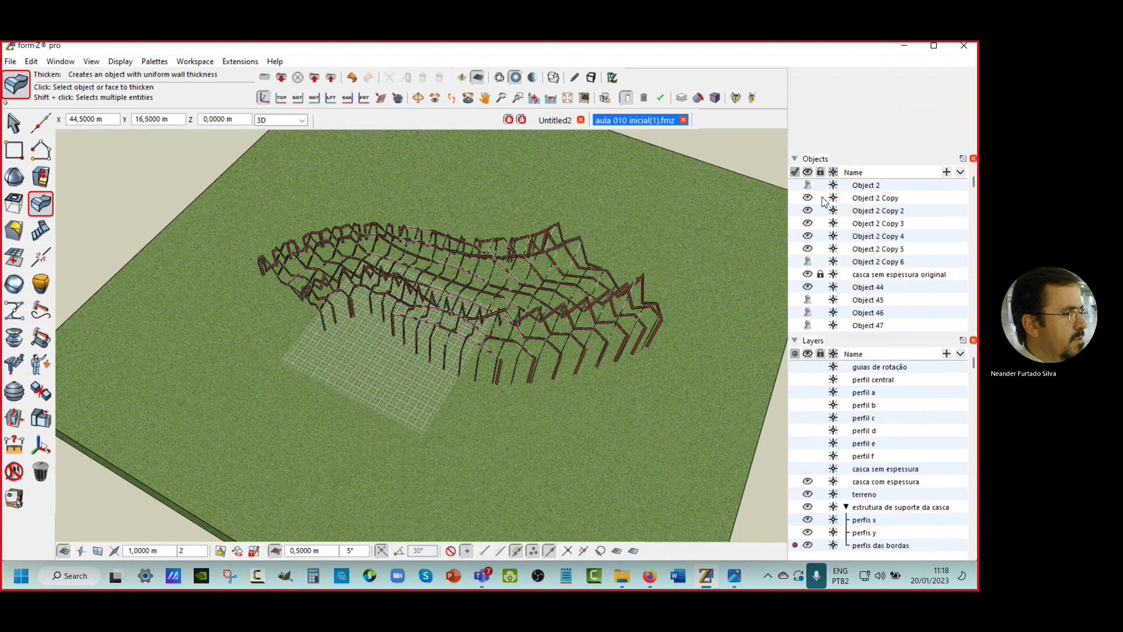
pyautogui.click(808, 277)
pyautogui.click(808, 275)
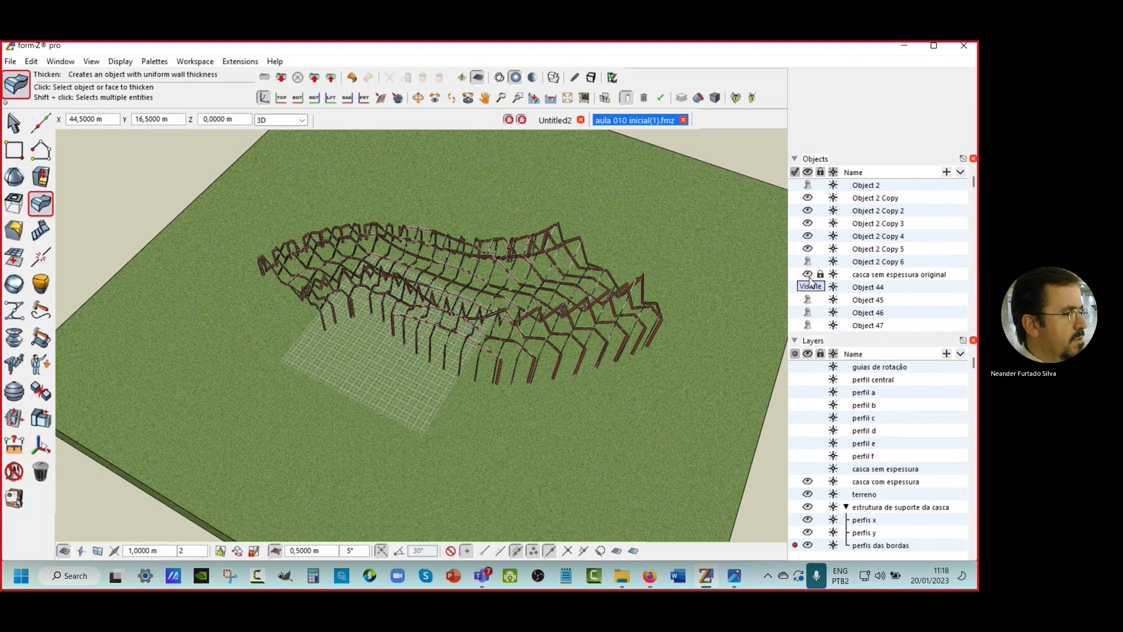
pyautogui.click(808, 479)
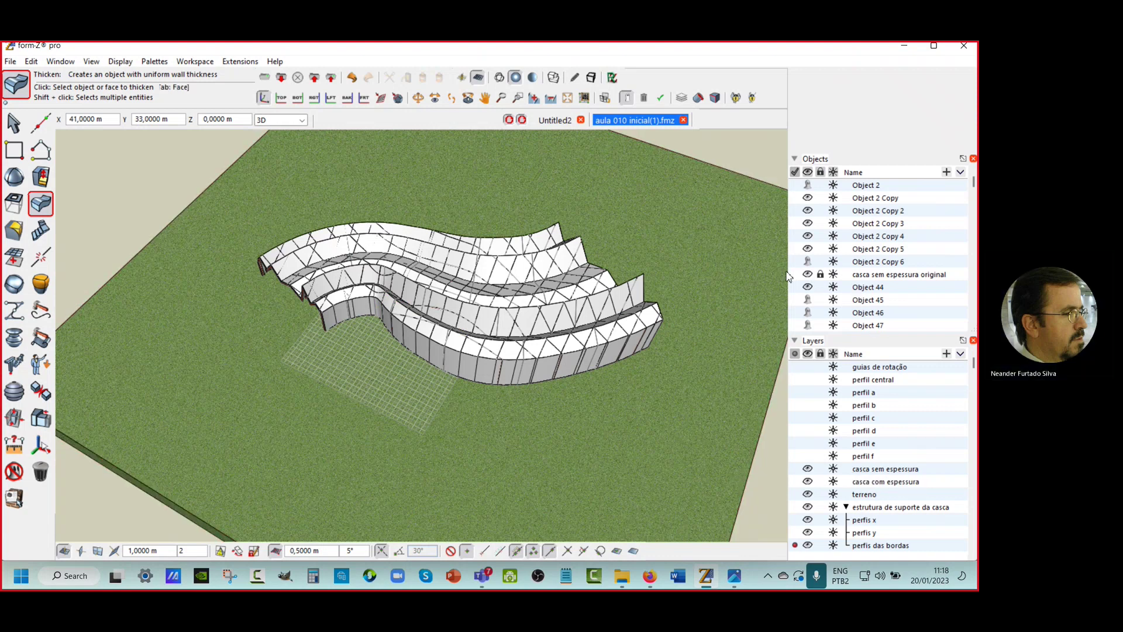
# Step: Examine the fit between the shell surface and the thickened walls from below, from the end and from above
pyautogui.scroll(2, 502, 302)
pyautogui.moveTo(502, 301)
pyautogui.mouseDown(button='middle')
pyautogui.moveTo(422, 314)
pyautogui.moveTo(456, 328)
pyautogui.moveTo(493, 306)
pyautogui.mouseUp(button='middle')
pyautogui.moveTo(456, 363); pyautogui.dragTo(11, 258, button='middle')
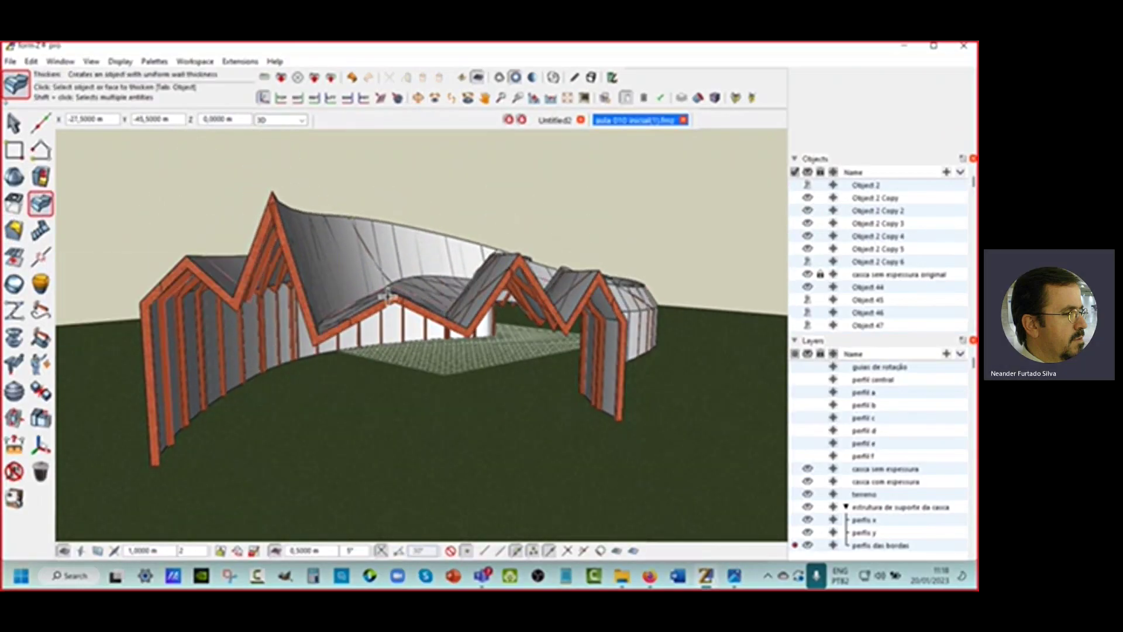
pyautogui.moveTo(372, 228); pyautogui.dragTo(670, 339, button='middle')
pyautogui.moveTo(443, 328)
pyautogui.mouseDown(button='middle')
pyautogui.moveTo(363, 331)
pyautogui.moveTo(421, 342)
pyautogui.moveTo(390, 419)
pyautogui.mouseUp(button='middle')
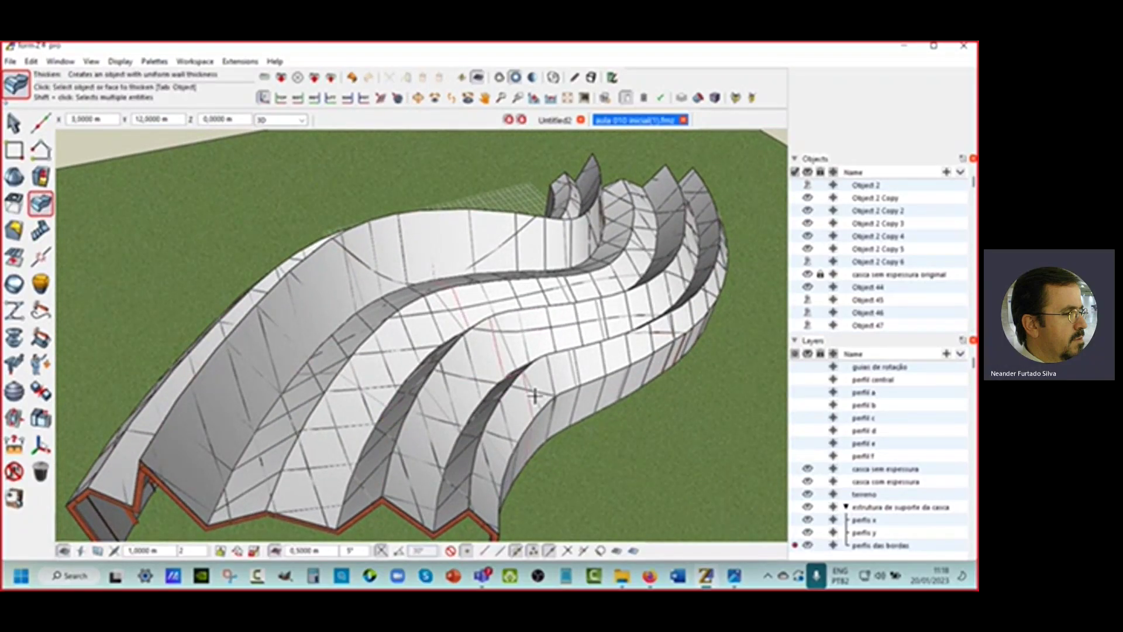
pyautogui.scroll(-3, 534, 396)
pyautogui.keyDown('shift'); pyautogui.moveTo(625, 407); pyautogui.dragTo(609, 393, button='middle'); pyautogui.keyUp('shift')
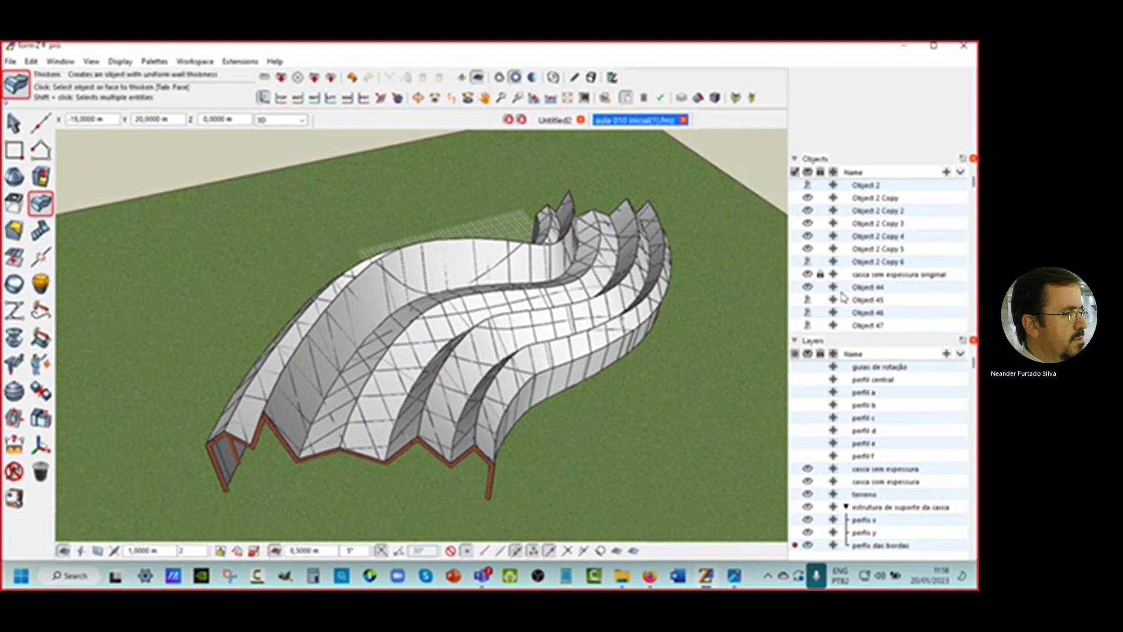
# Step: Hide the "casca com espessura" object
pyautogui.scroll(-4, 904, 300)
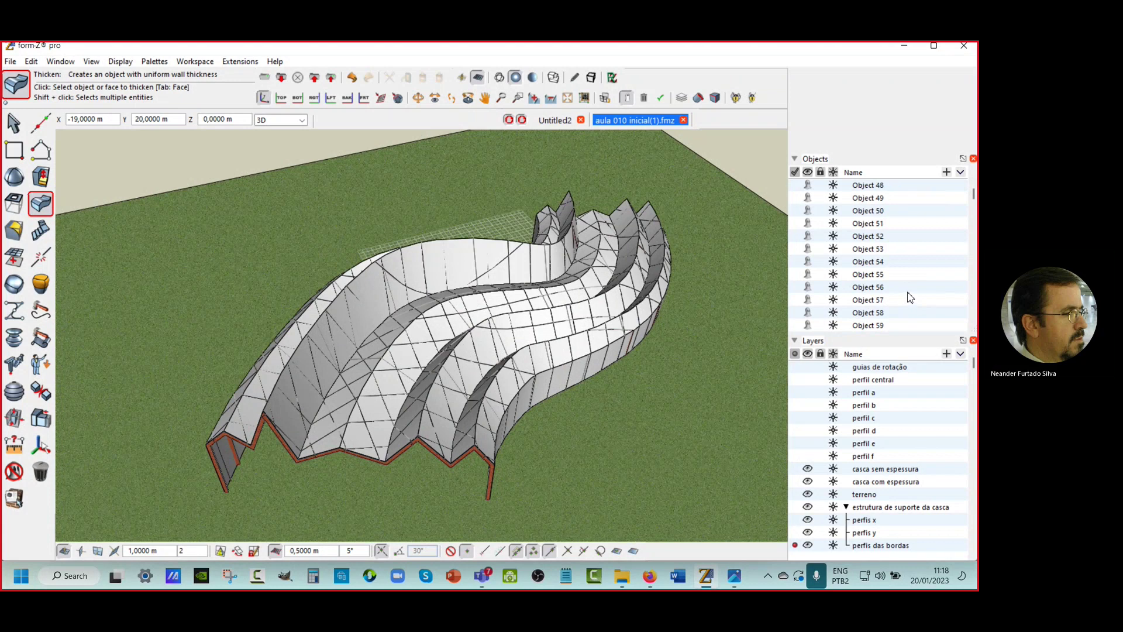
pyautogui.scroll(-9, 908, 293)
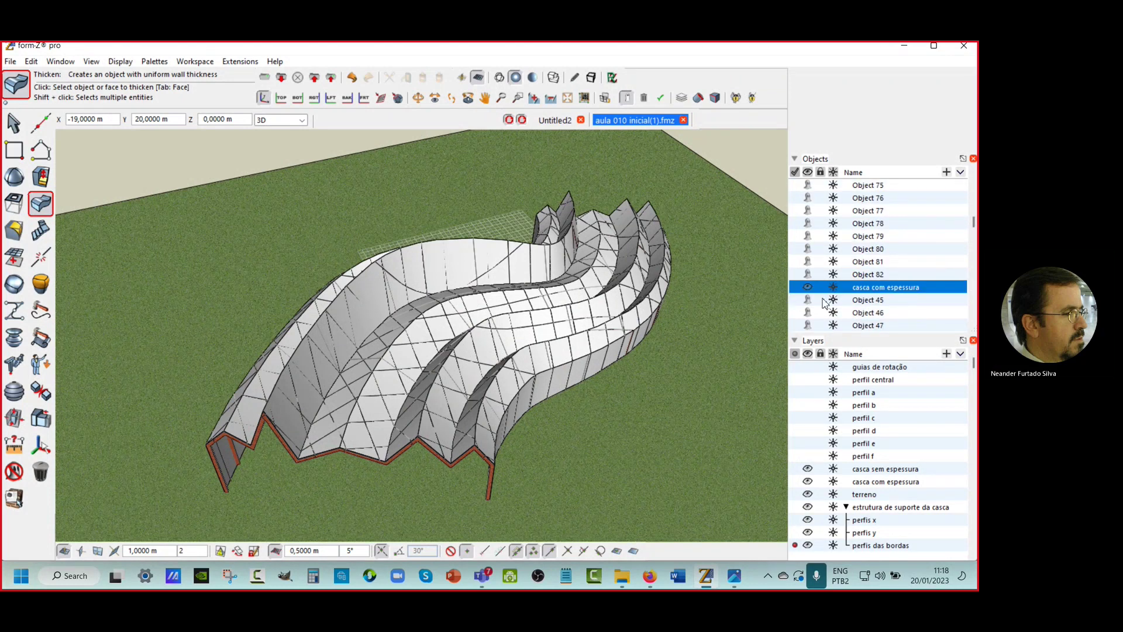
pyautogui.click(807, 288)
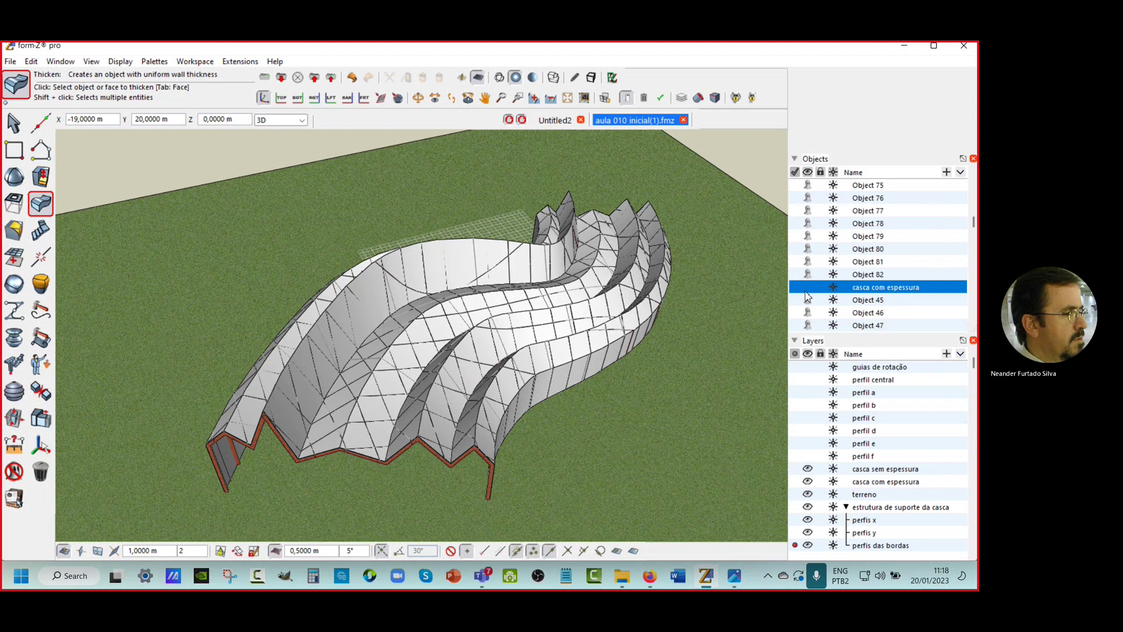
pyautogui.scroll(5, 819, 288)
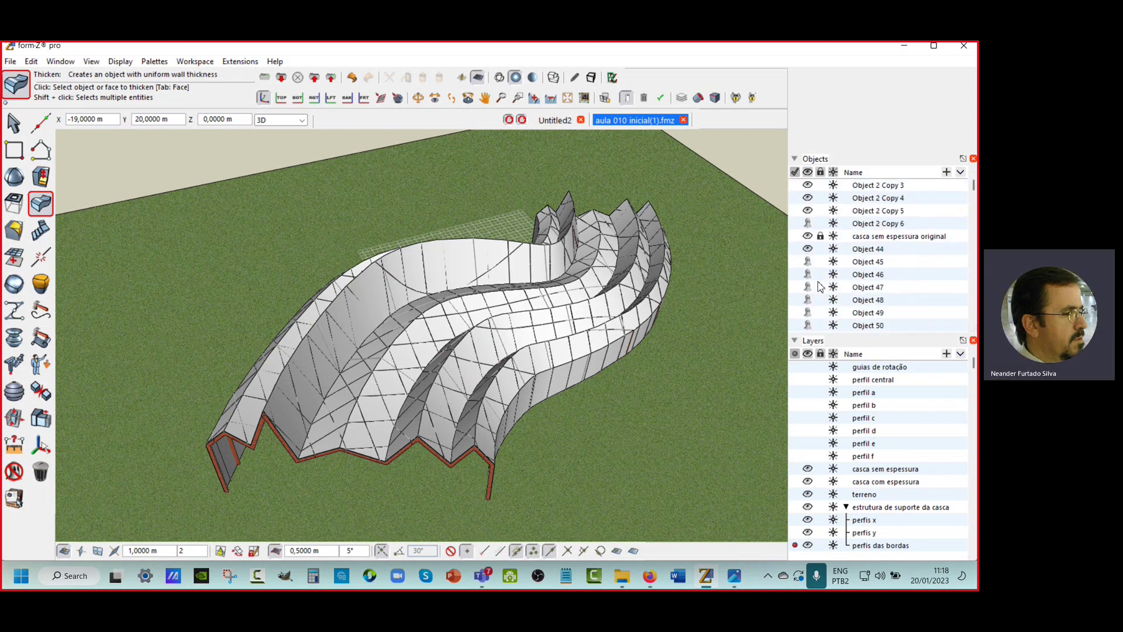
# Step: Hide the "casca sem espessura original" object and make the "casca com espessura" object visible
pyautogui.scroll(3, 819, 287)
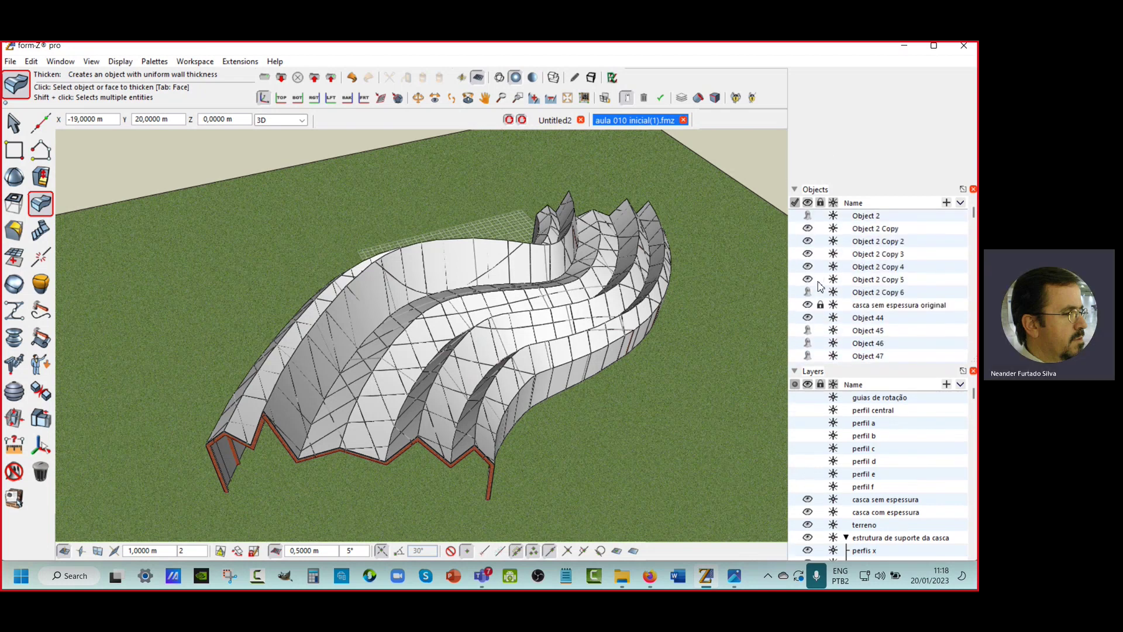
pyautogui.click(808, 315)
pyautogui.scroll(-5, 819, 315)
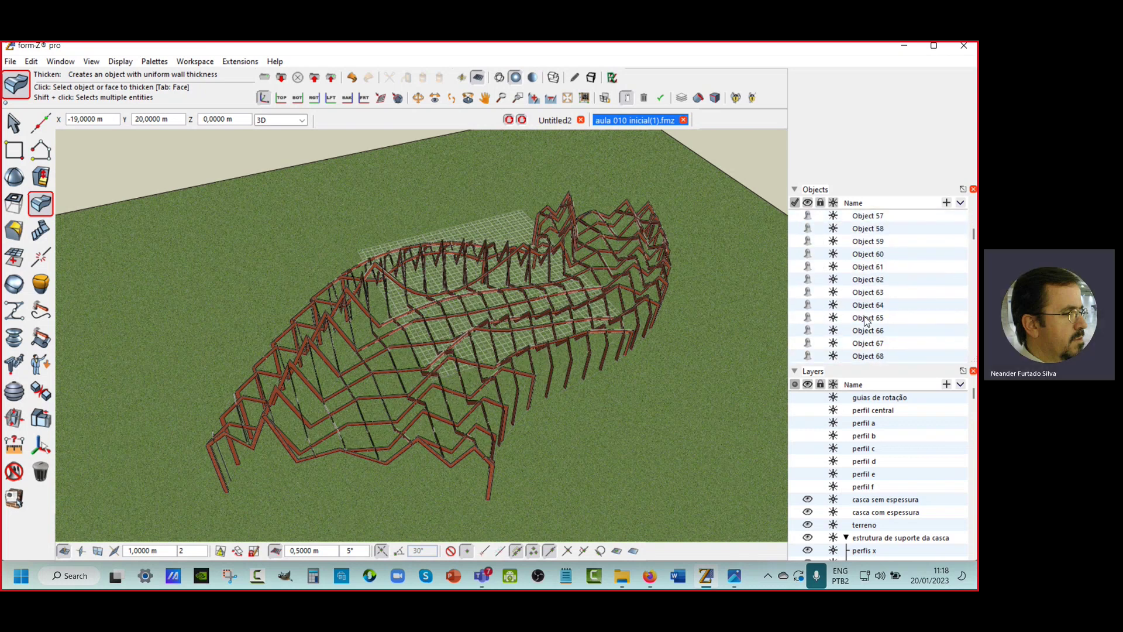
pyautogui.scroll(-7, 860, 305)
pyautogui.click(819, 281)
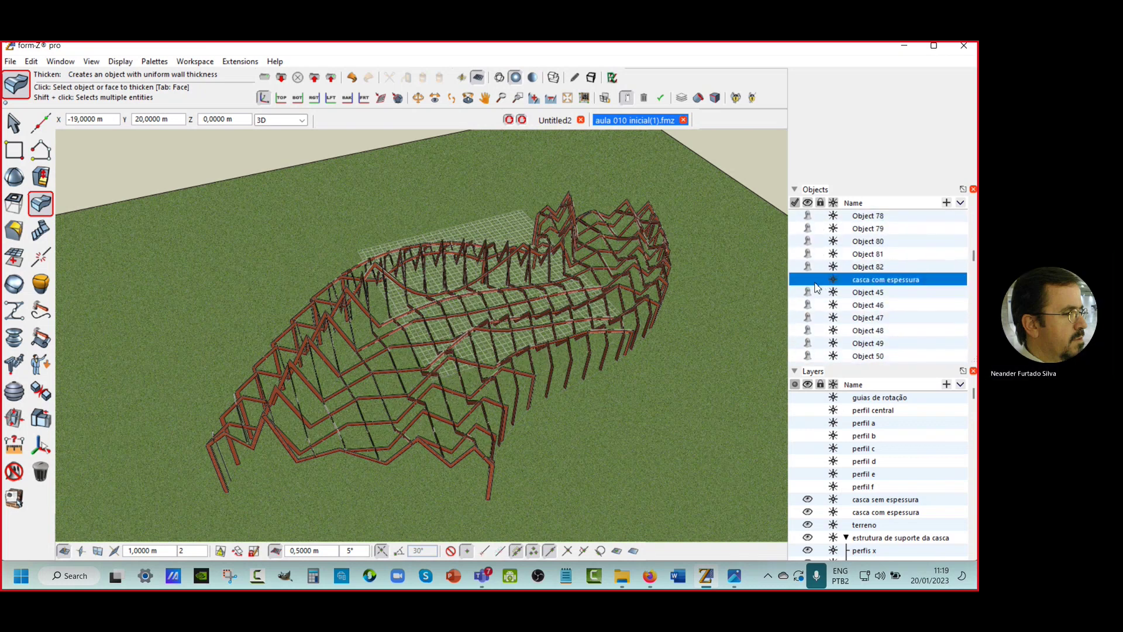
pyautogui.click(809, 281)
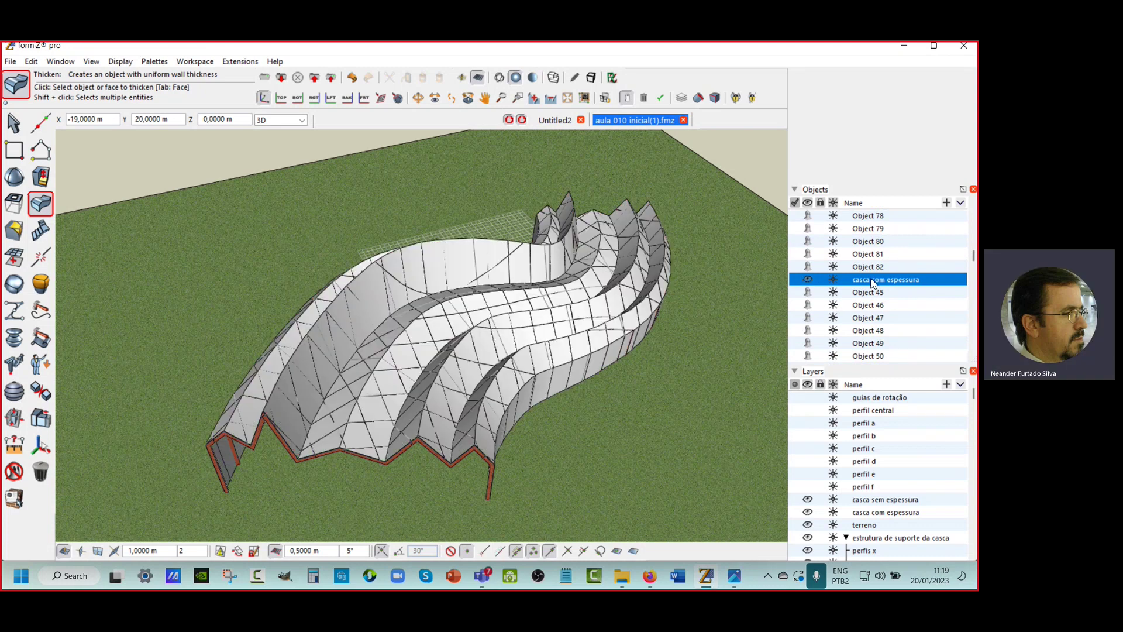
pyautogui.scroll(10, 882, 288)
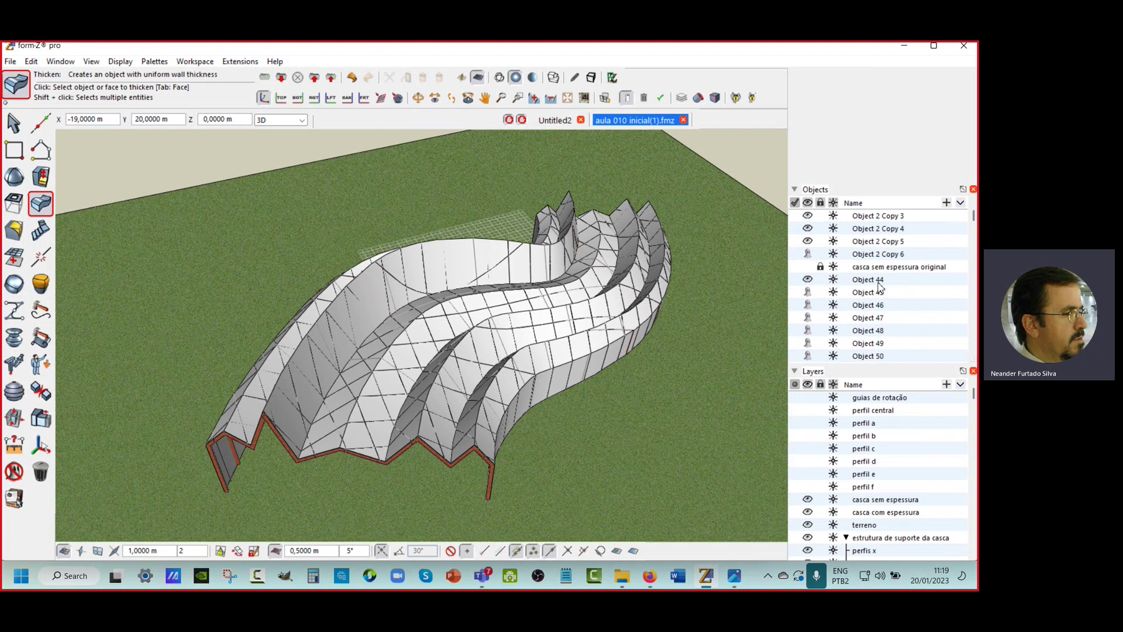
pyautogui.scroll(-5, 834, 284)
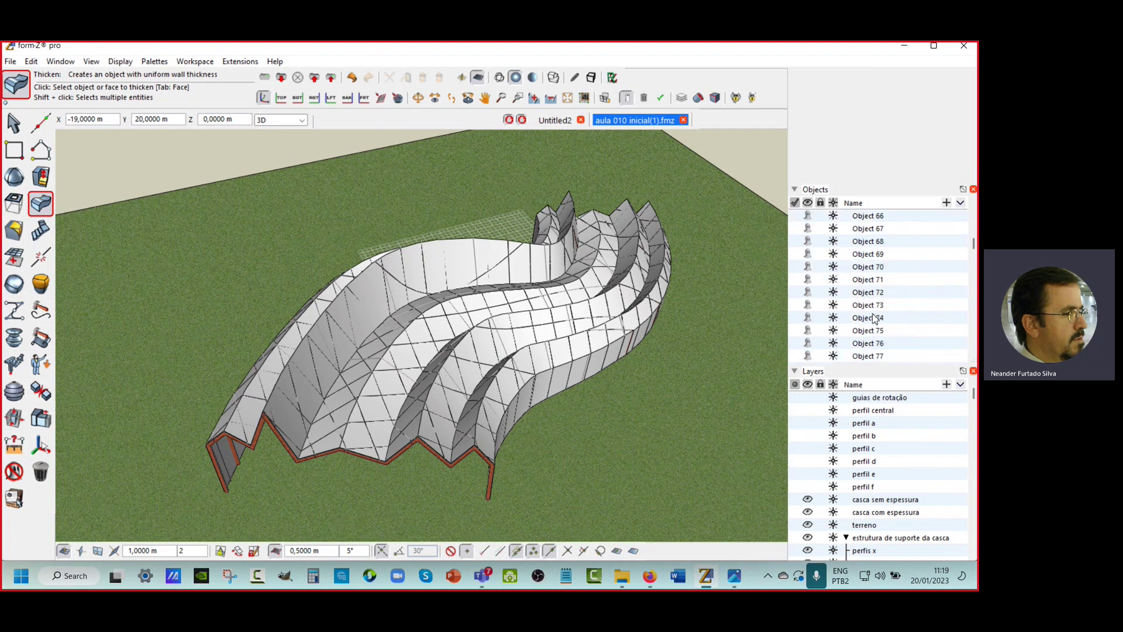
pyautogui.scroll(-8, 875, 316)
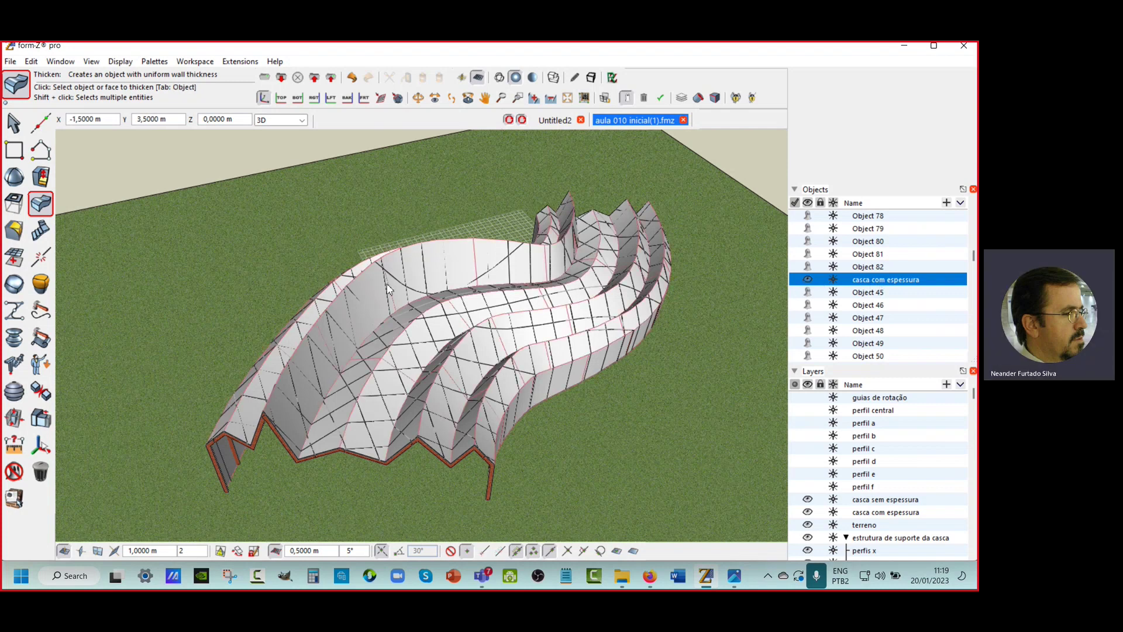
# Step: Thicken the roof shell by 0.05 m with the In justification
pyautogui.click(37, 204)
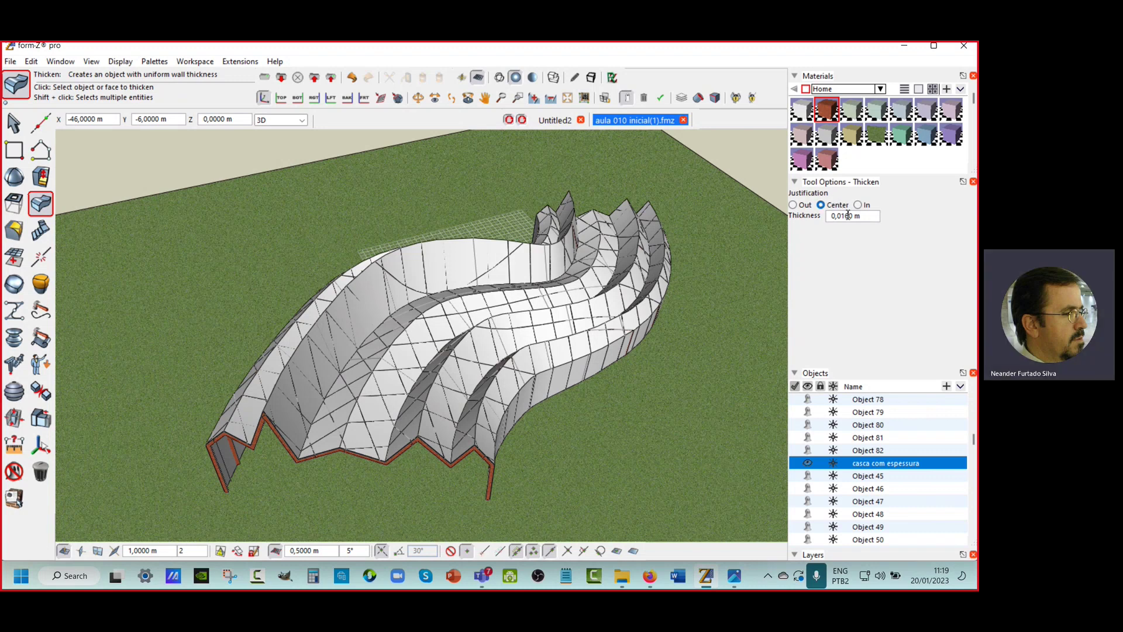
pyautogui.click(843, 216)
pyautogui.click(843, 216)
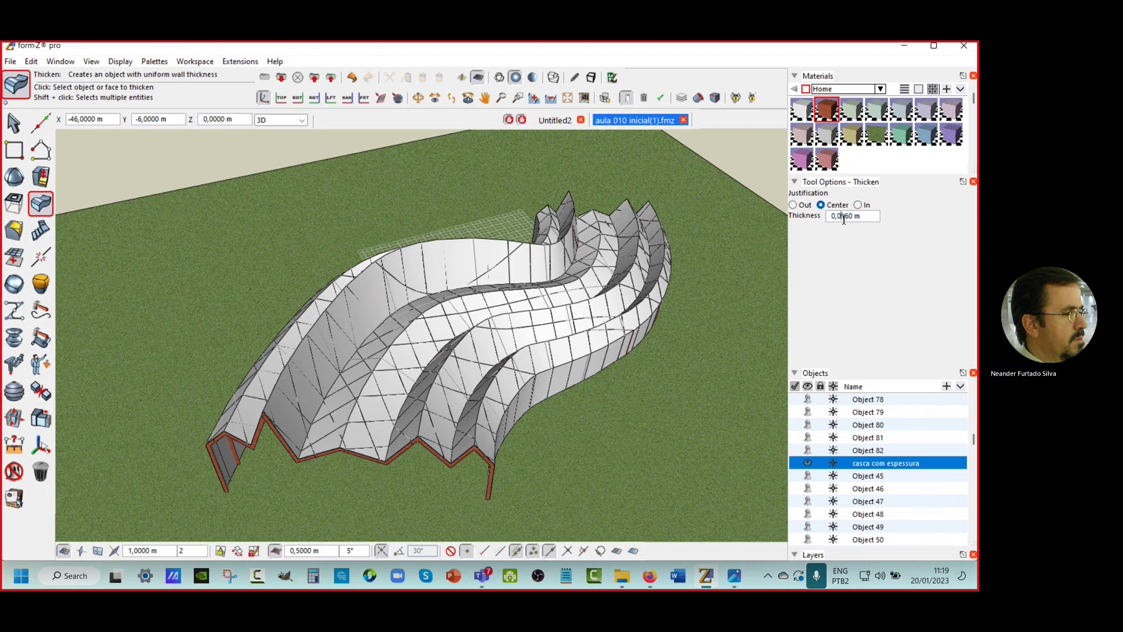
pyautogui.moveTo(843, 218); pyautogui.dragTo(851, 219)
pyautogui.write('5')
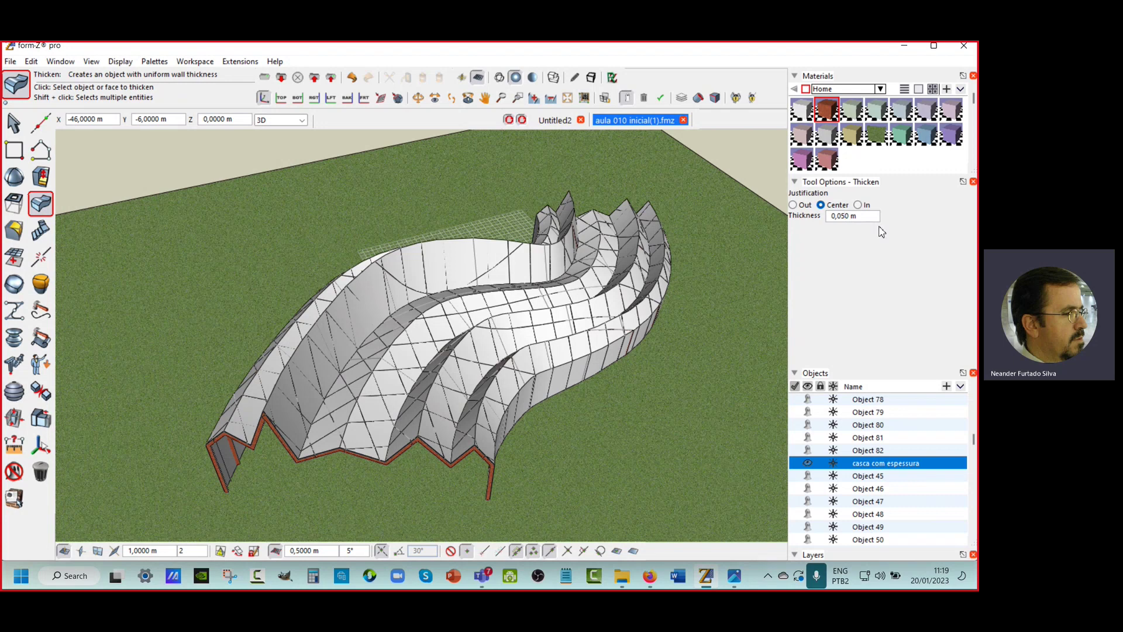
pyautogui.click(794, 205)
pyautogui.click(566, 365)
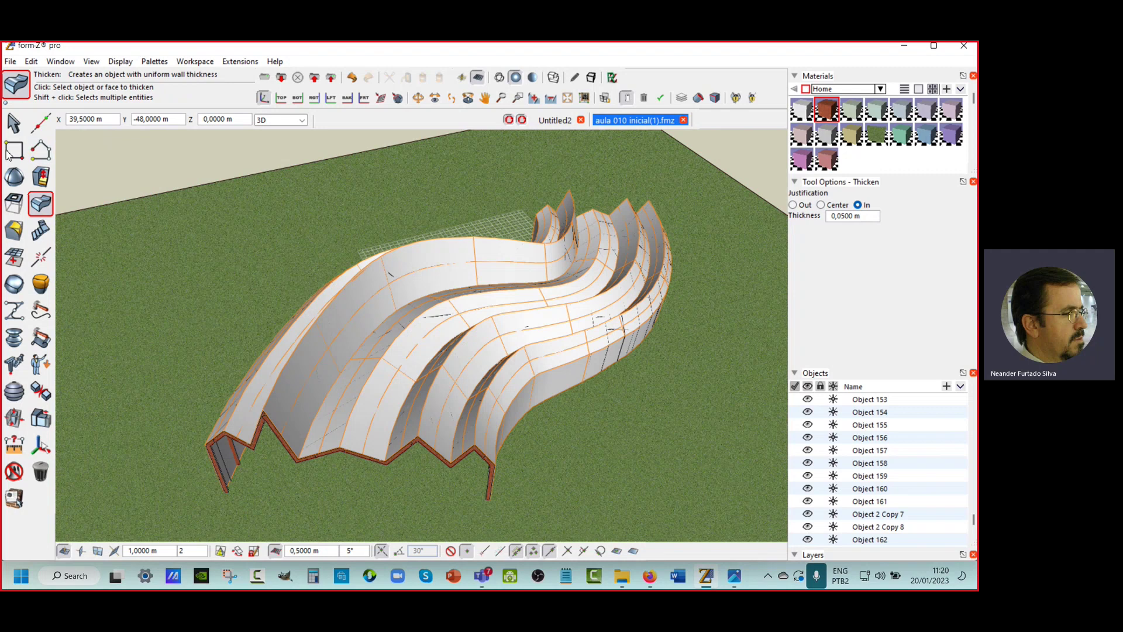
# Step: Compare the support structure with and without the "casca com espessura" layer, and view the covered structure from ground level
pyautogui.click(13, 123)
pyautogui.click(35, 147)
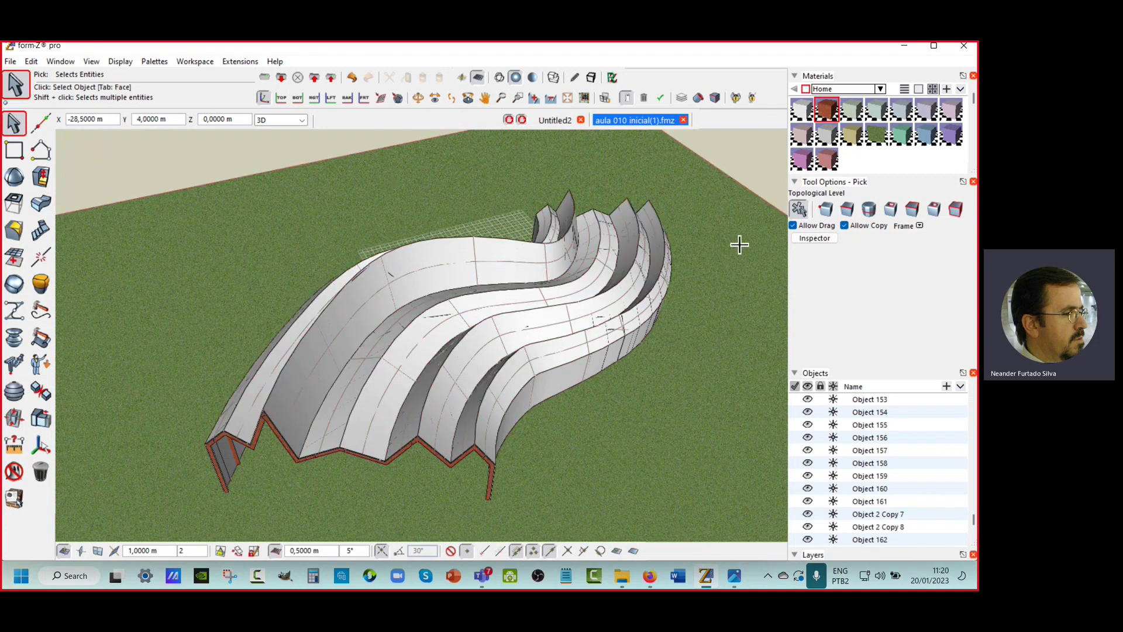
pyautogui.scroll(-1, 884, 427)
pyautogui.scroll(-10, 883, 426)
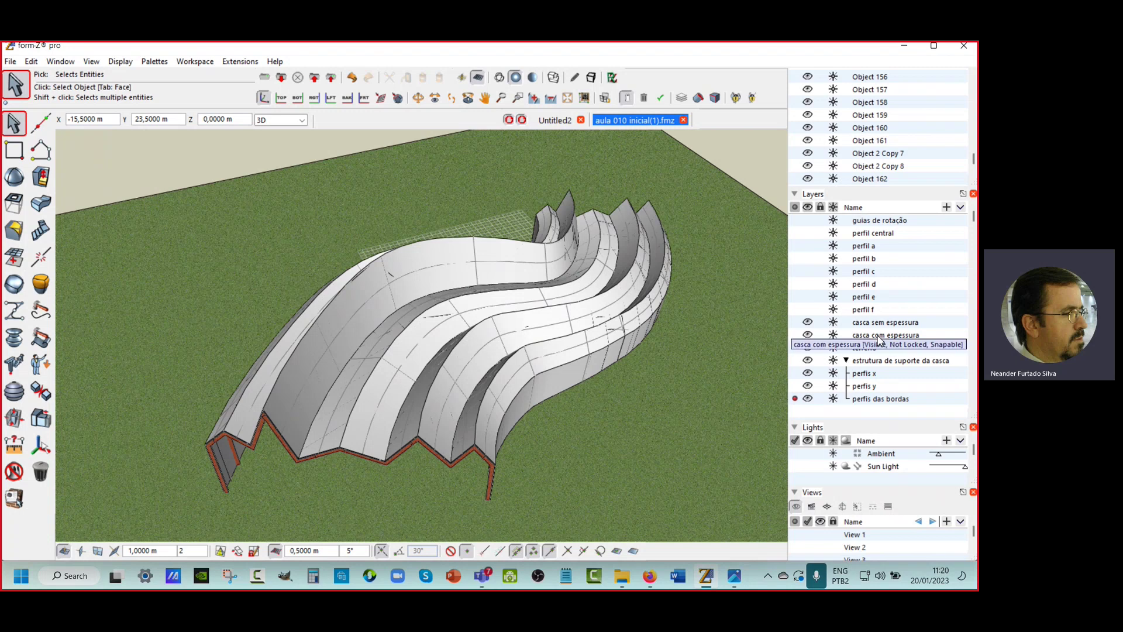
pyautogui.moveTo(879, 339); pyautogui.dragTo(569, 350)
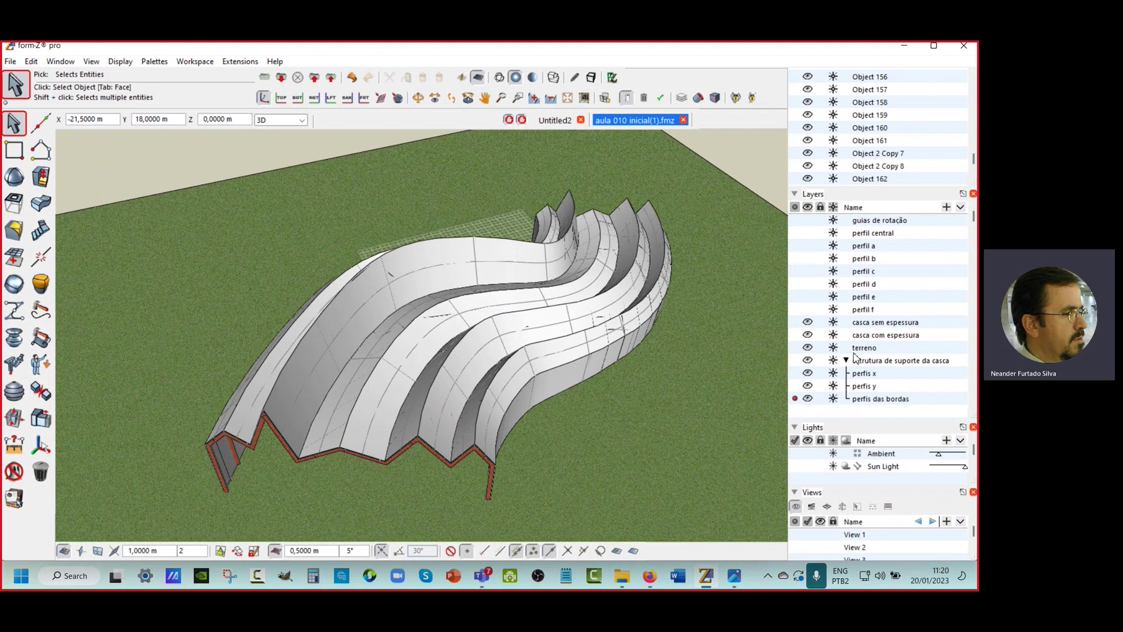
pyautogui.click(808, 335)
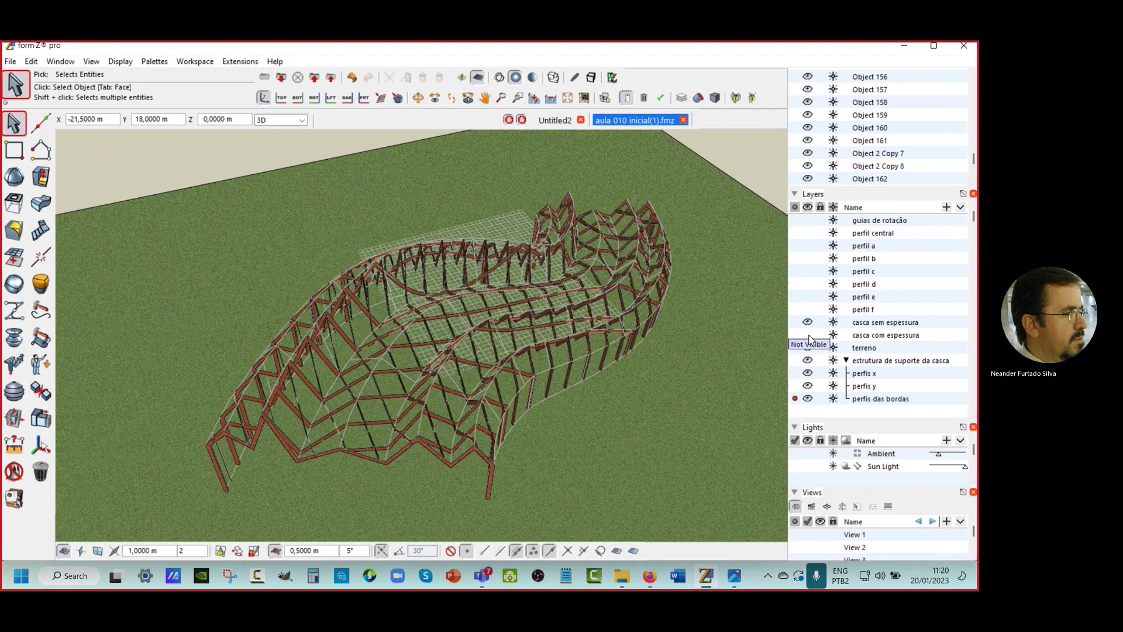
pyautogui.click(808, 336)
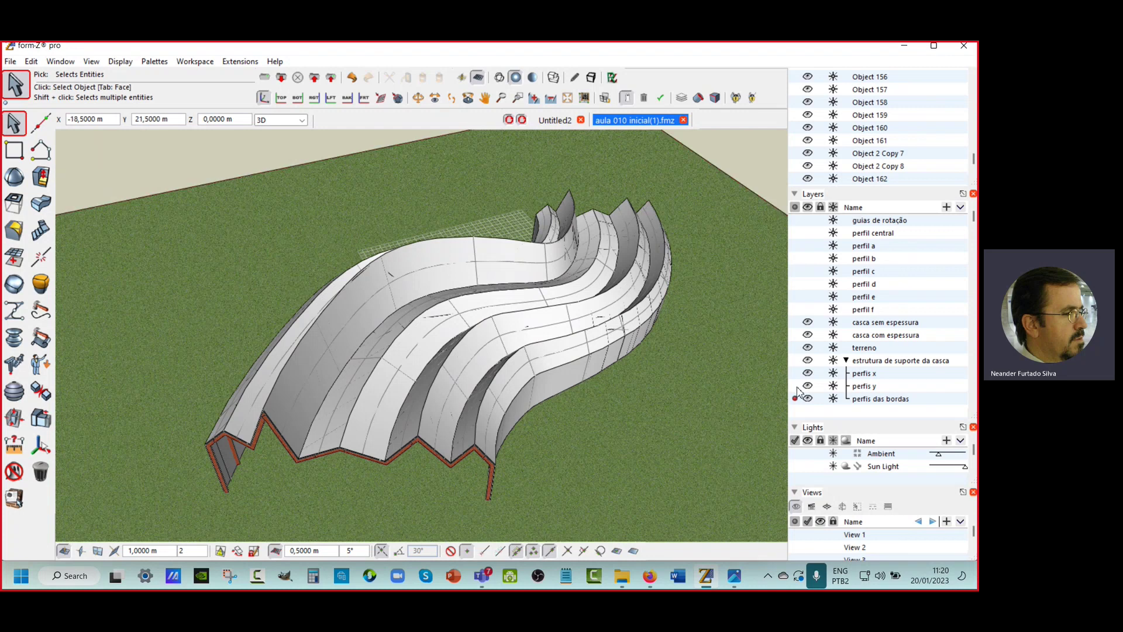
pyautogui.click(808, 335)
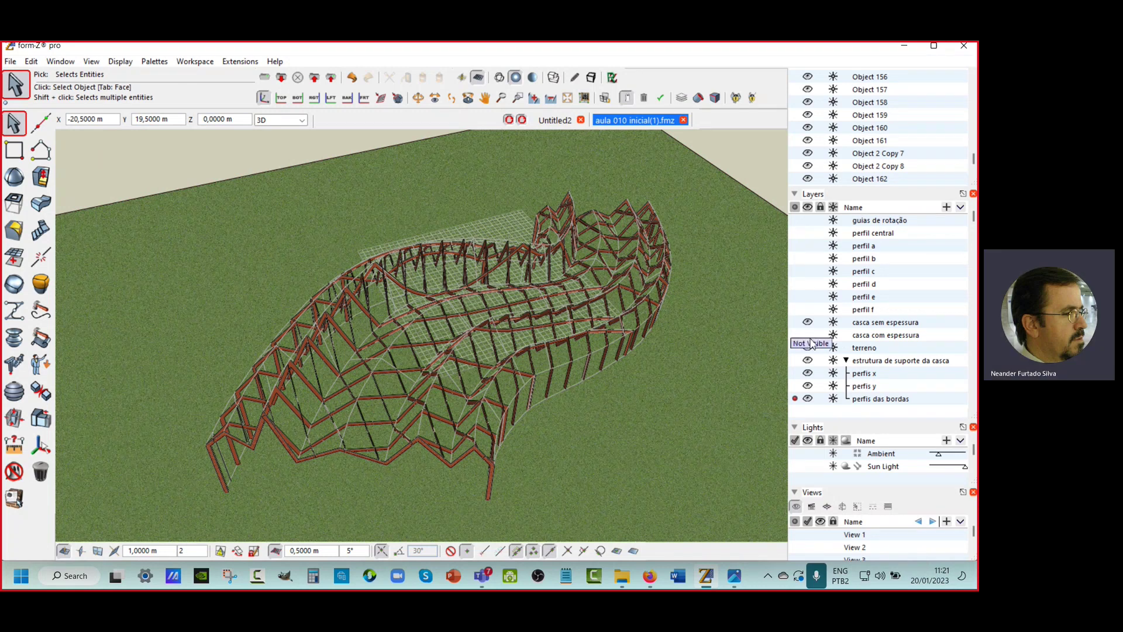
pyautogui.click(808, 336)
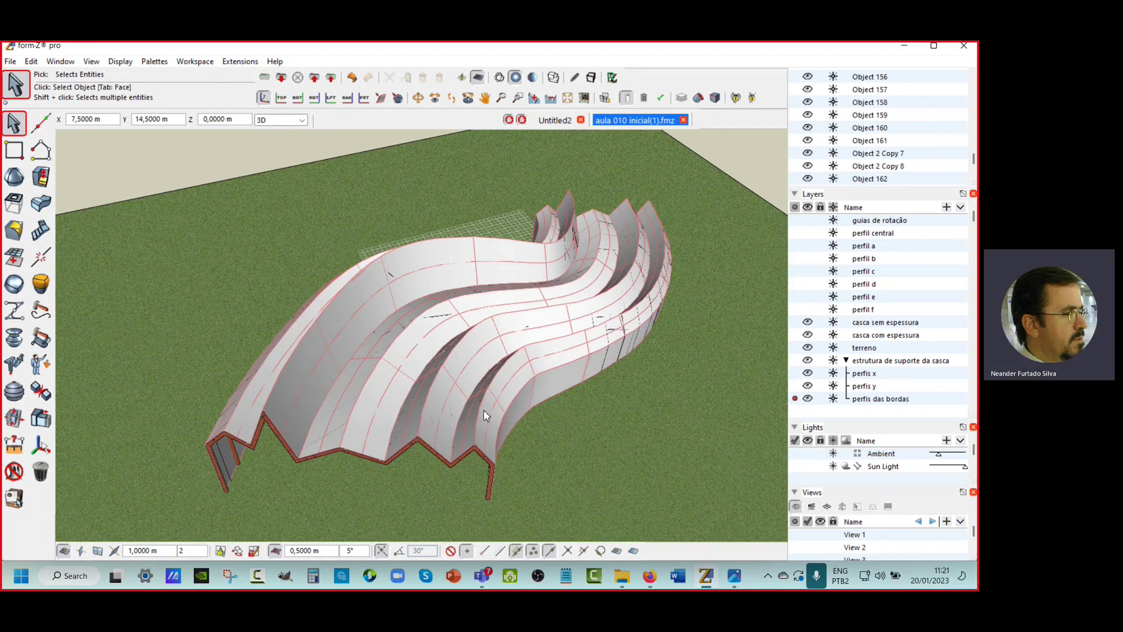
pyautogui.moveTo(484, 416); pyautogui.dragTo(518, 326, button='middle')
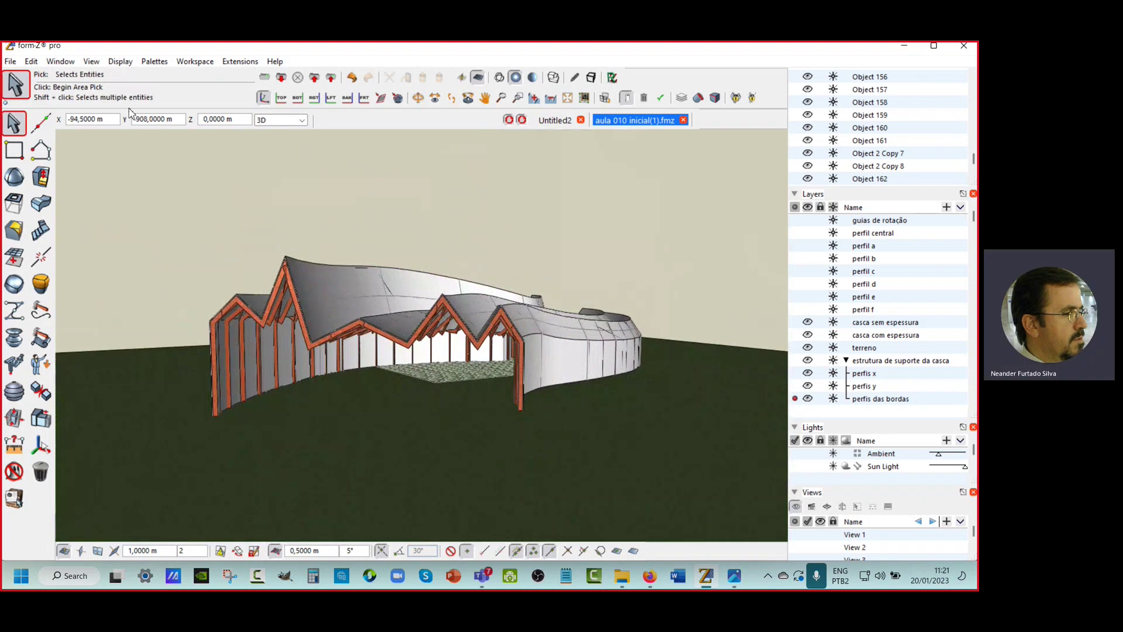
# Step: Clear all ghosted objects from the modeling database
pyautogui.click(31, 61)
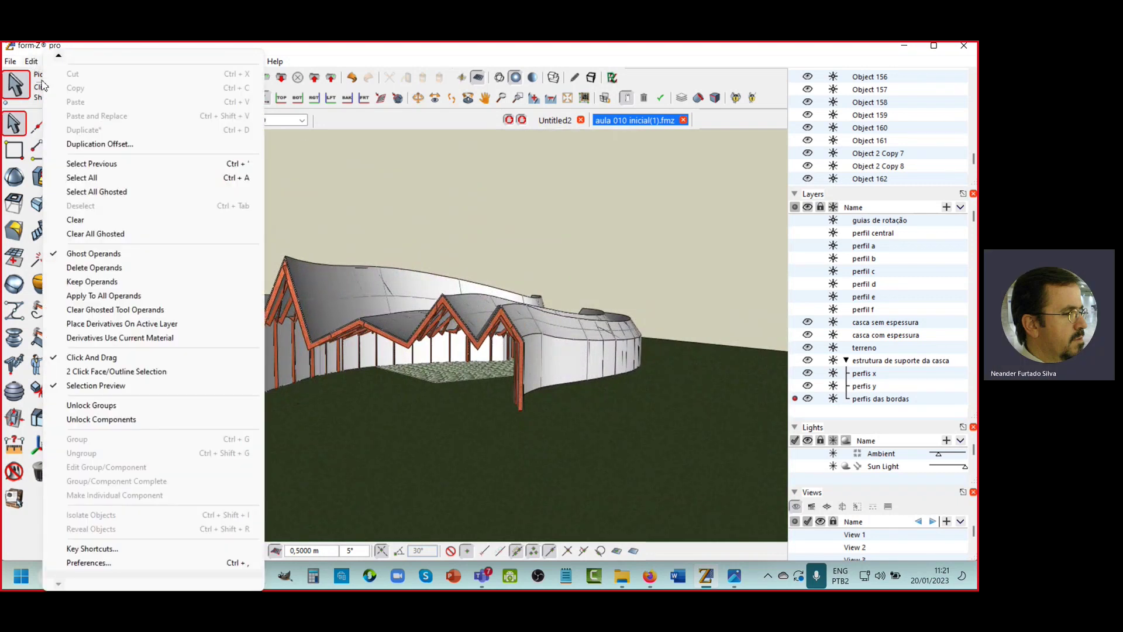
pyautogui.click(86, 236)
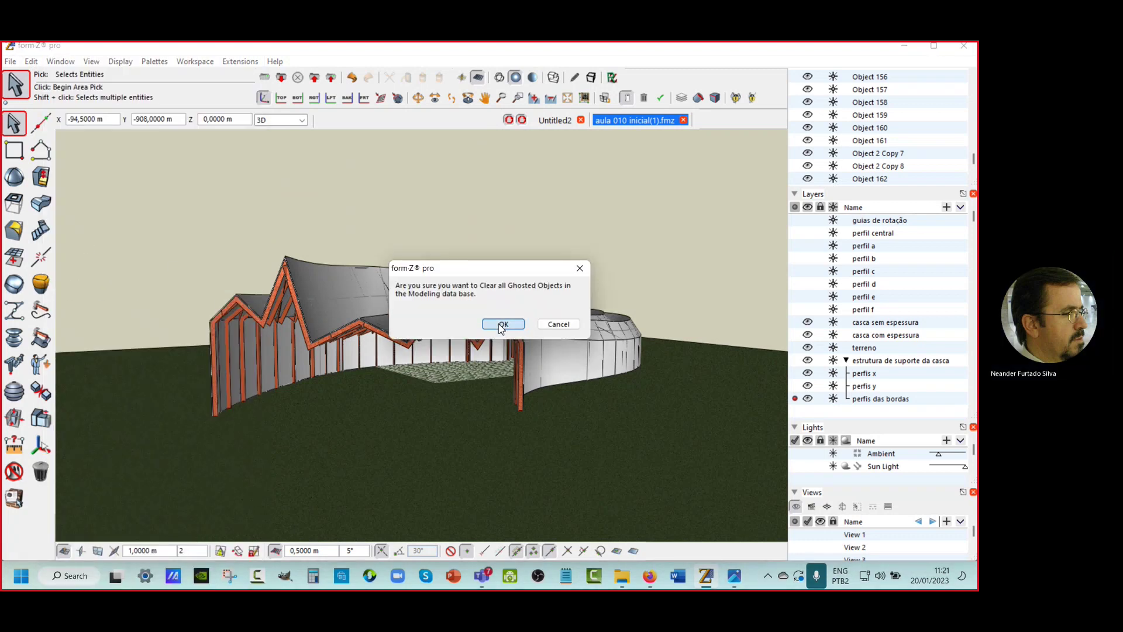
pyautogui.click(502, 324)
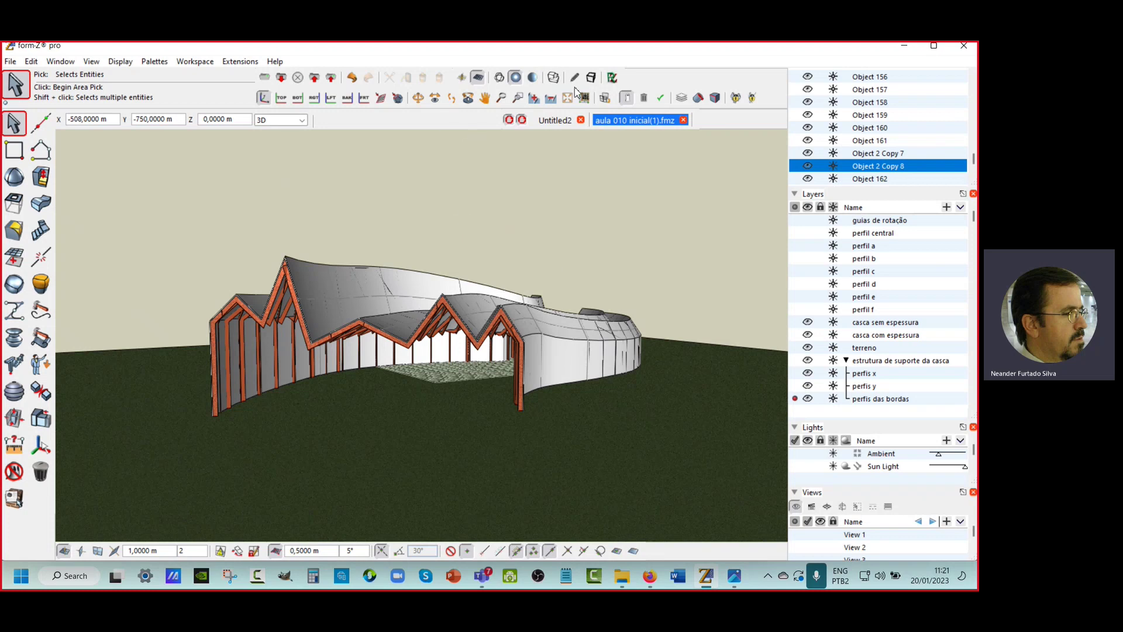
# Step: Display the model with cast shadows and frame a ground-level view of the open end of the shell and its supports
pyautogui.click(532, 77)
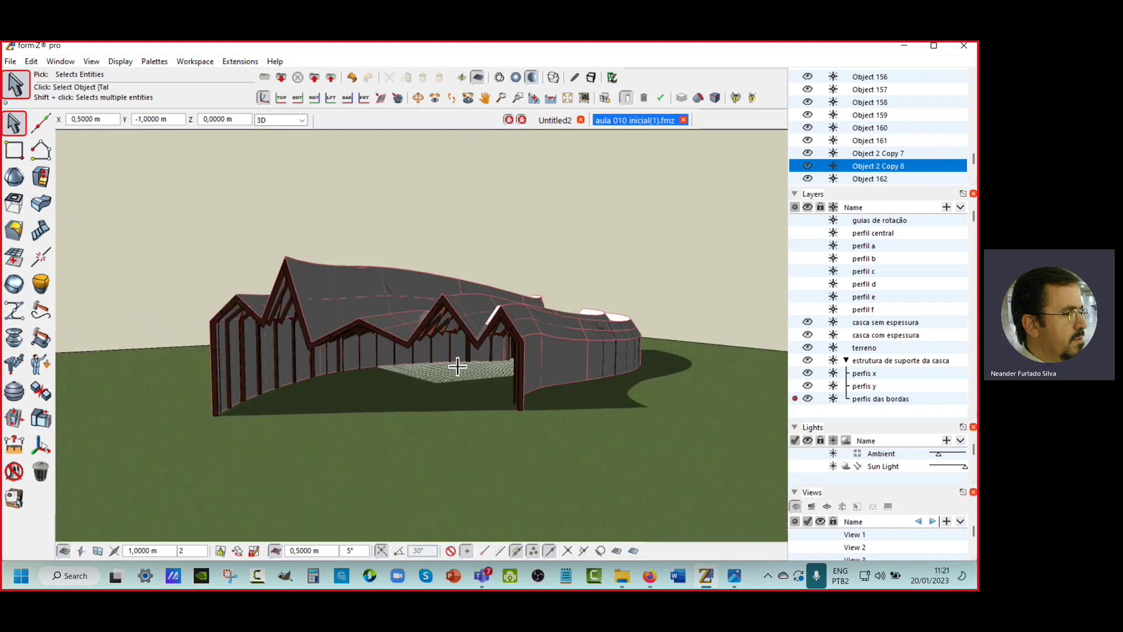
pyautogui.moveTo(423, 368); pyautogui.dragTo(478, 355, button='middle')
pyautogui.scroll(3, 486, 358)
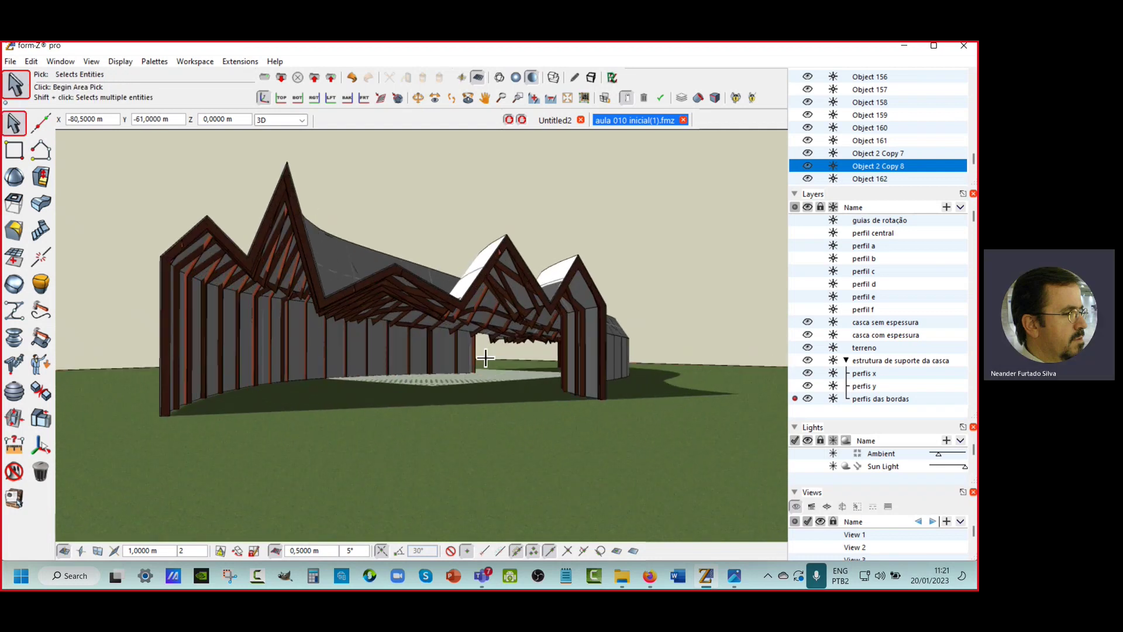
pyautogui.scroll(3, 486, 358)
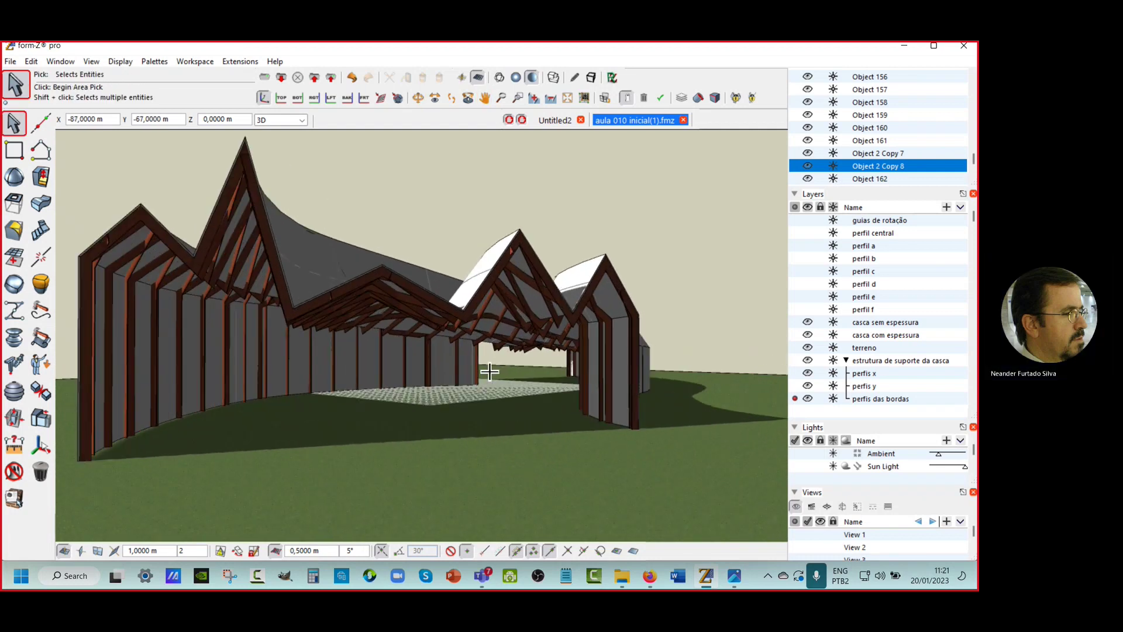
pyautogui.scroll(-5, 489, 372)
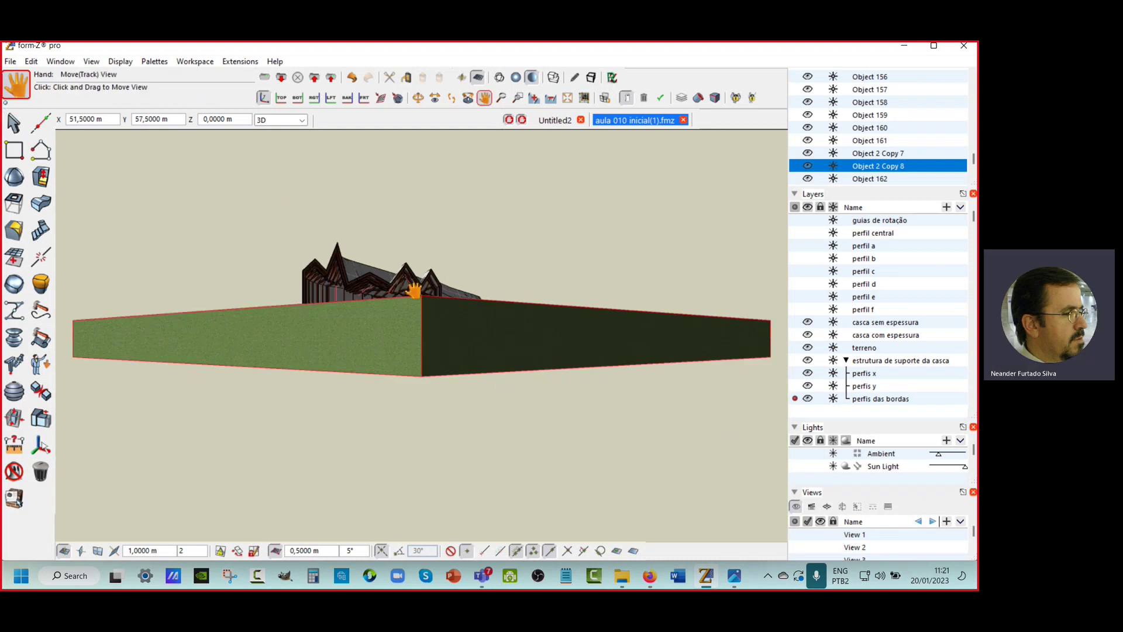
pyautogui.keyDown('shift'); pyautogui.moveTo(403, 292); pyautogui.dragTo(425, 341, button='middle'); pyautogui.keyUp('shift')
pyautogui.scroll(6, 417, 354)
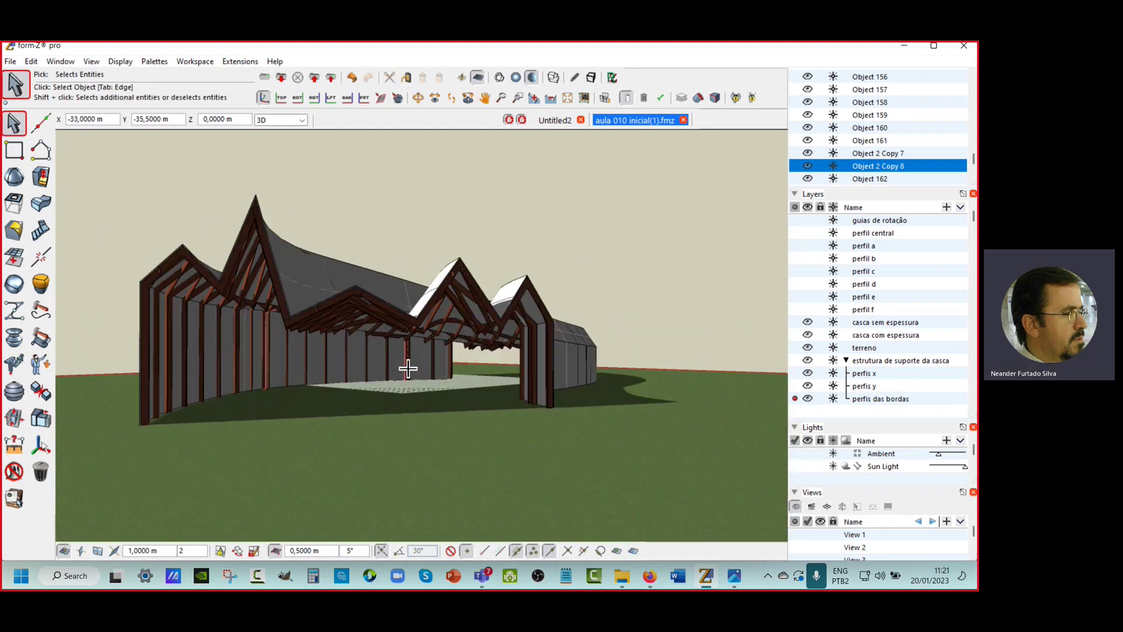
pyautogui.scroll(5, 408, 369)
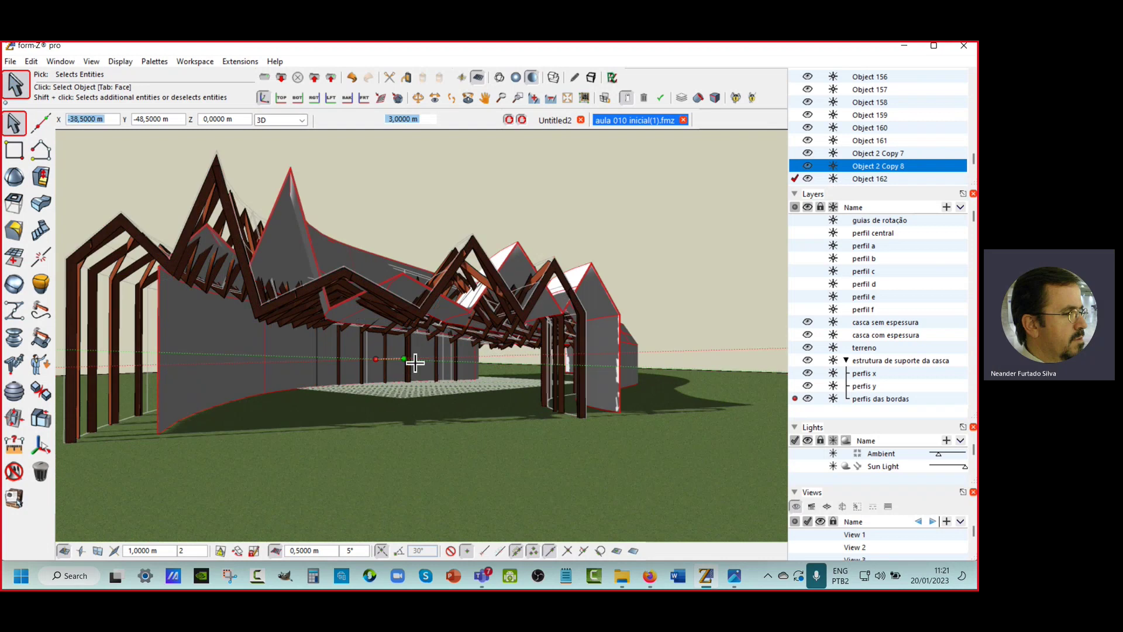
pyautogui.moveTo(416, 363); pyautogui.dragTo(414, 362)
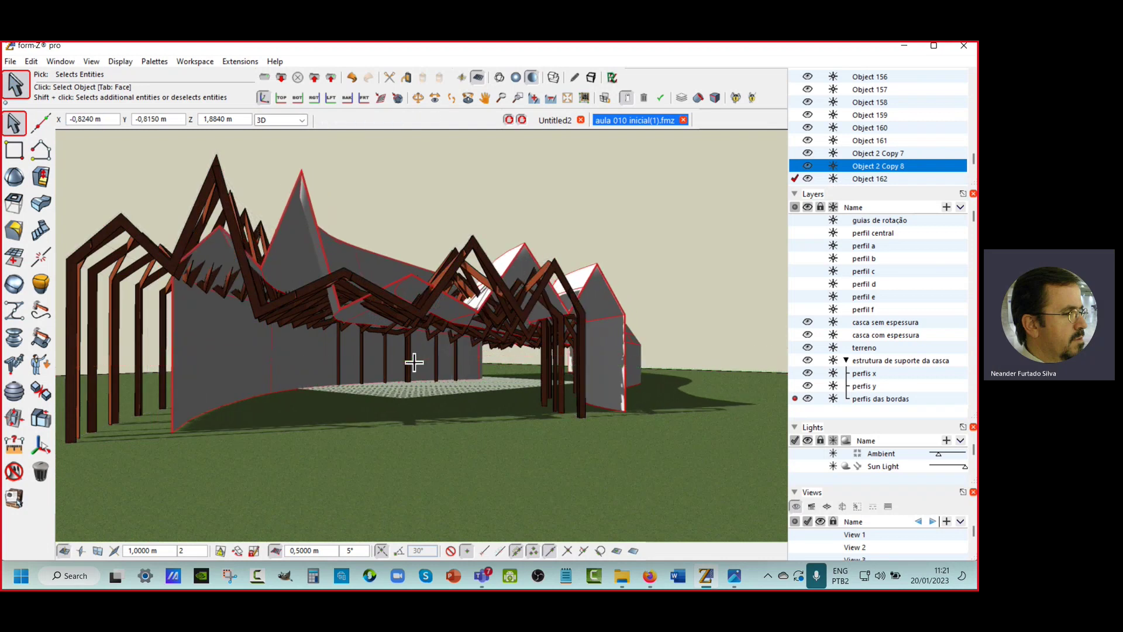
pyautogui.hotkey('ctrl', 'z')
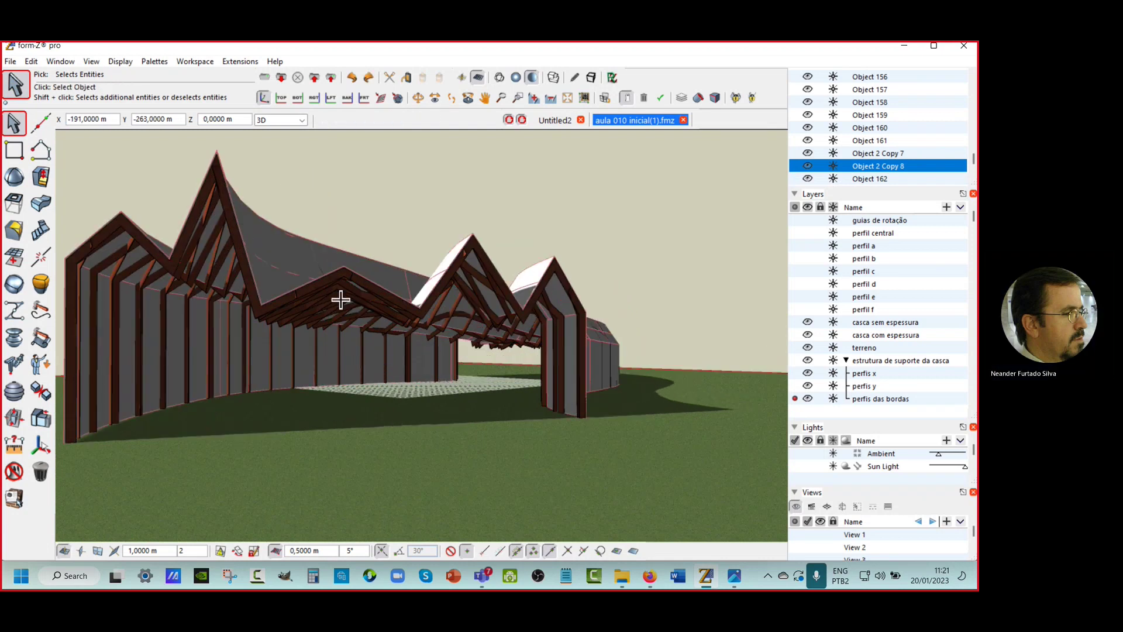
pyautogui.moveTo(340, 300); pyautogui.dragTo(392, 298, button='middle')
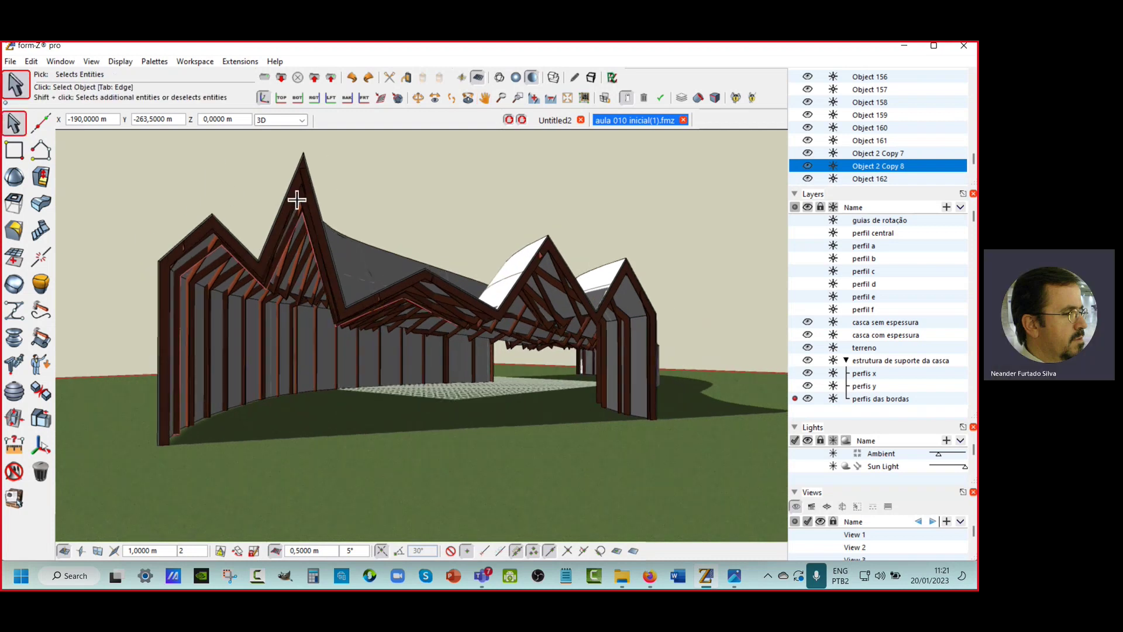
pyautogui.click(31, 61)
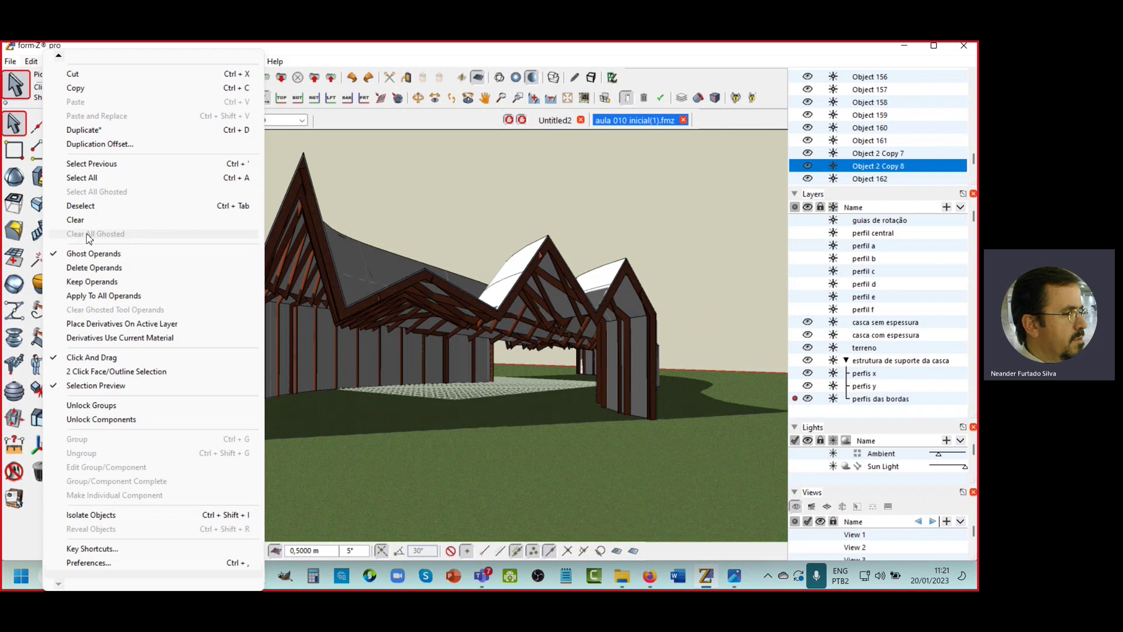
pyautogui.click(336, 55)
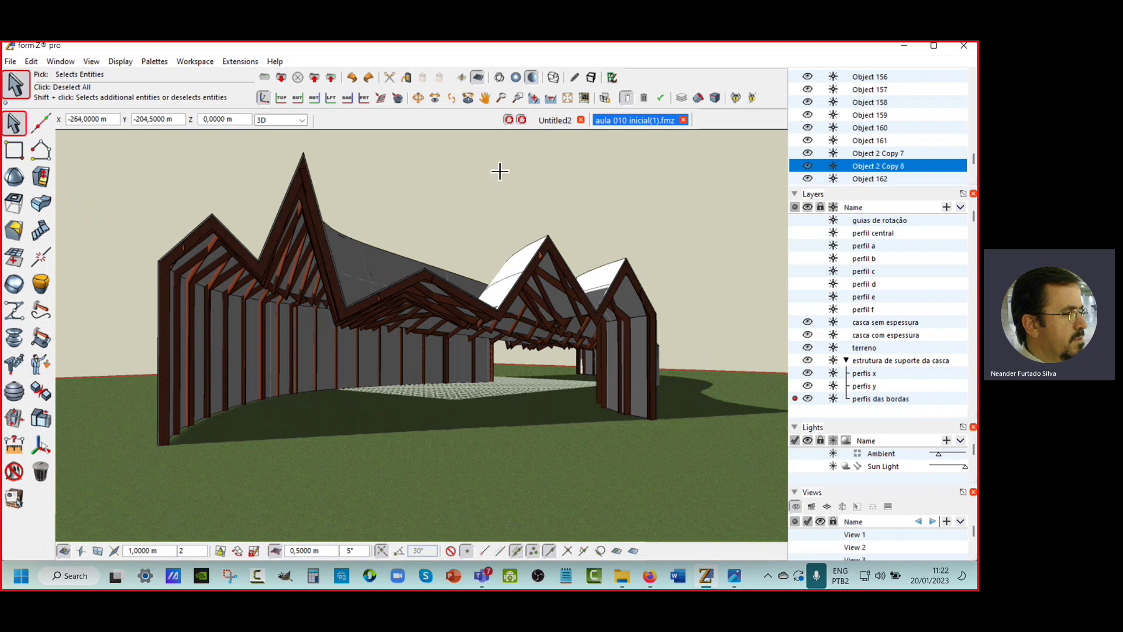
# Step: Render the ground-level view with RenderZone and set the render scene's background to Sky
pyautogui.click(611, 78)
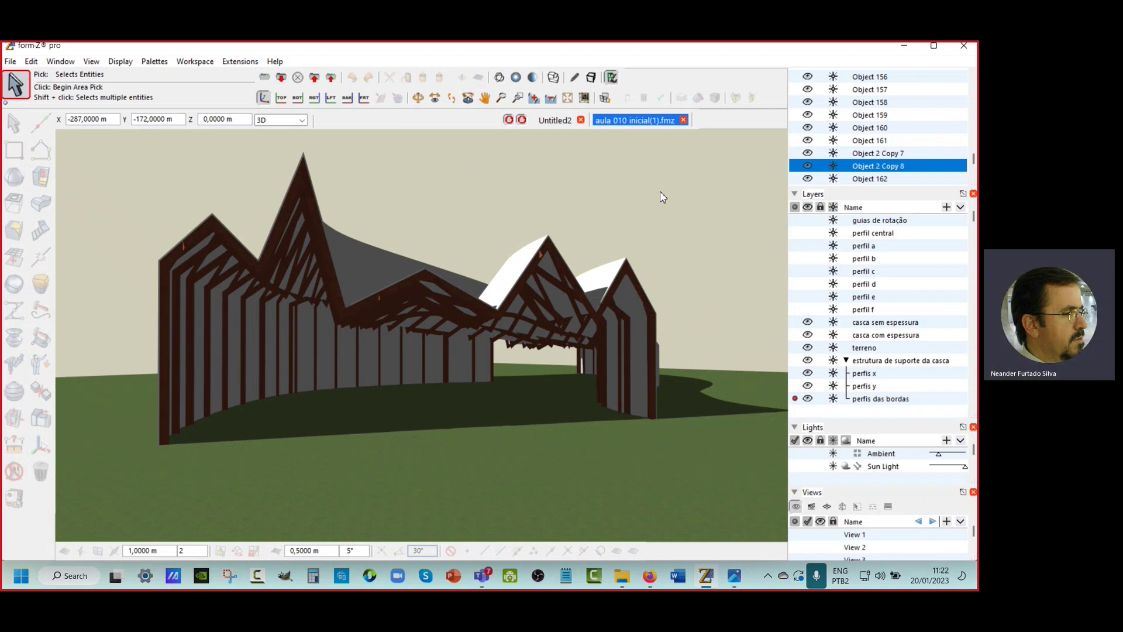
pyautogui.rightClick(612, 78)
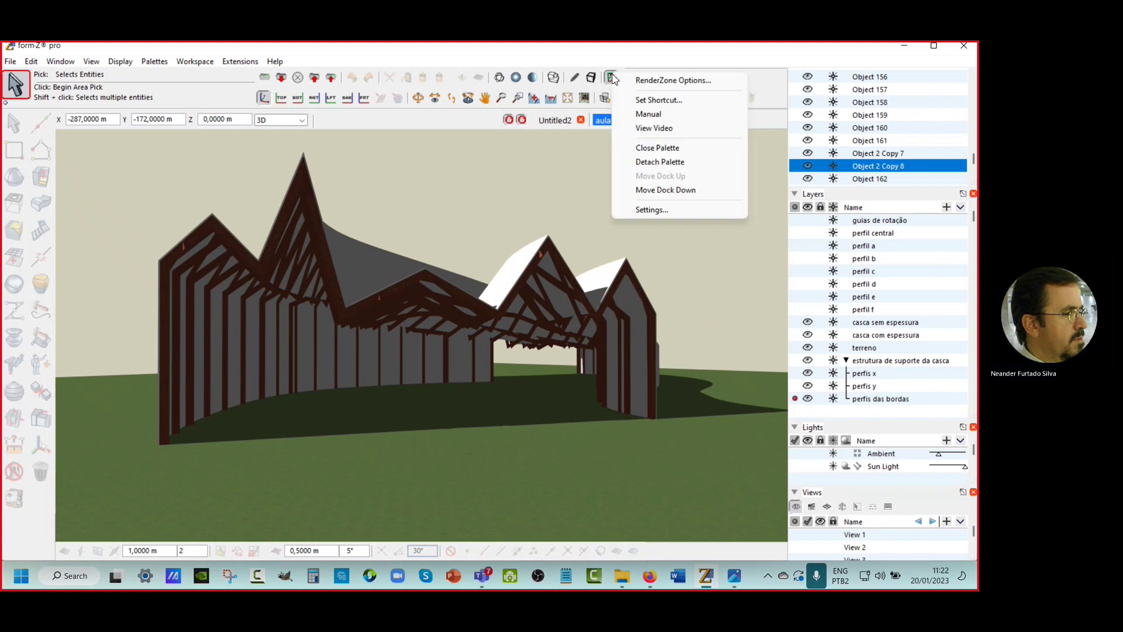
pyautogui.click(691, 81)
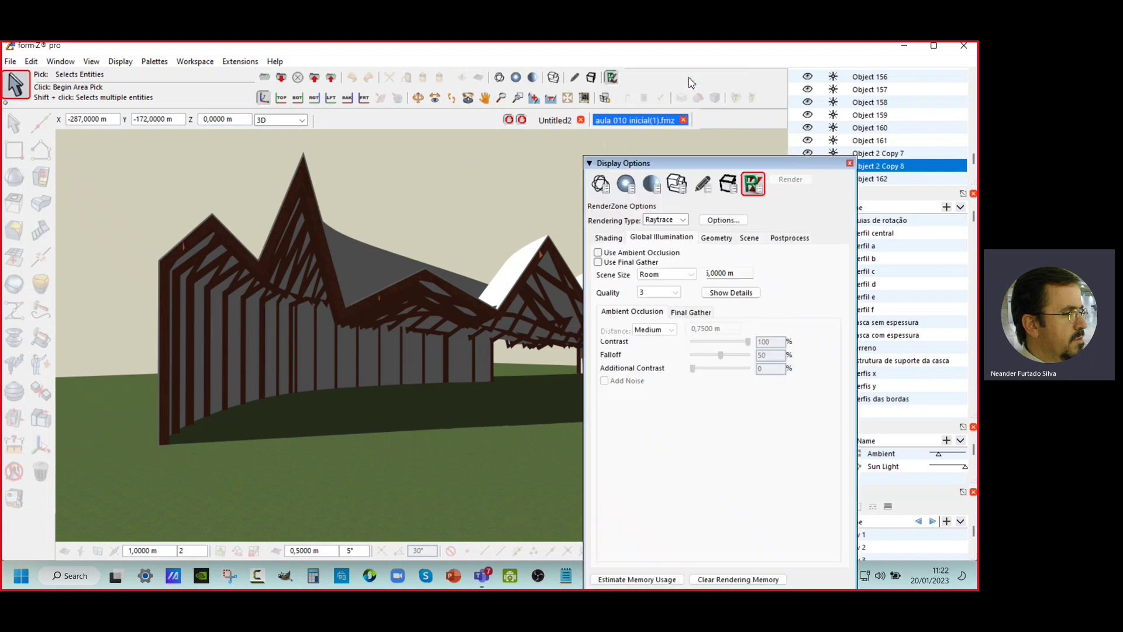
pyautogui.moveTo(726, 161); pyautogui.dragTo(741, 74)
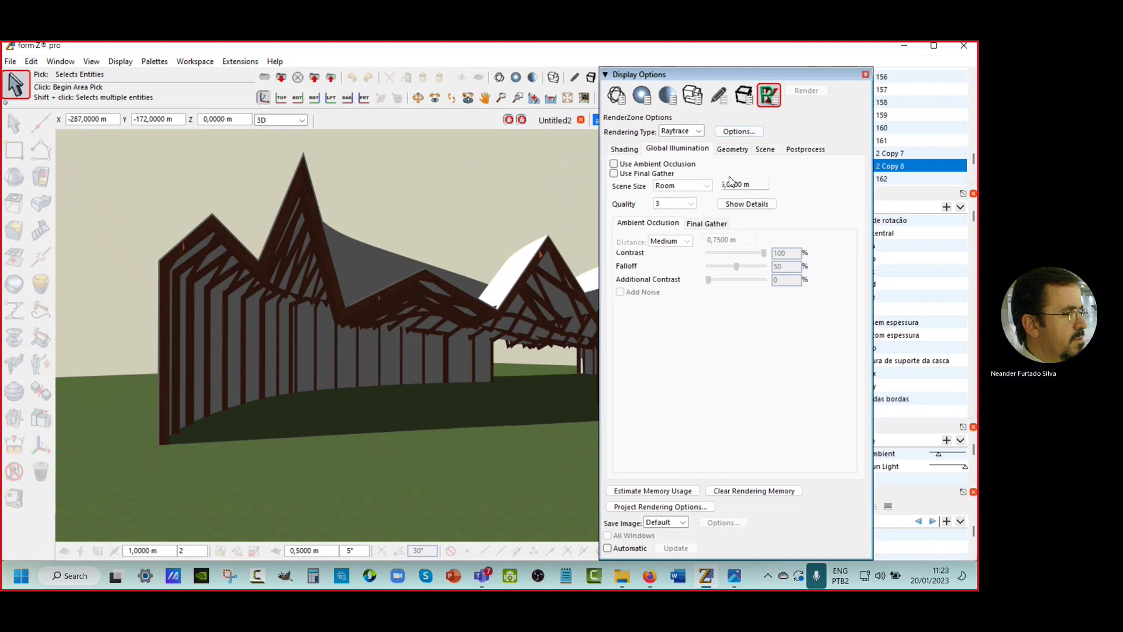
pyautogui.click(766, 150)
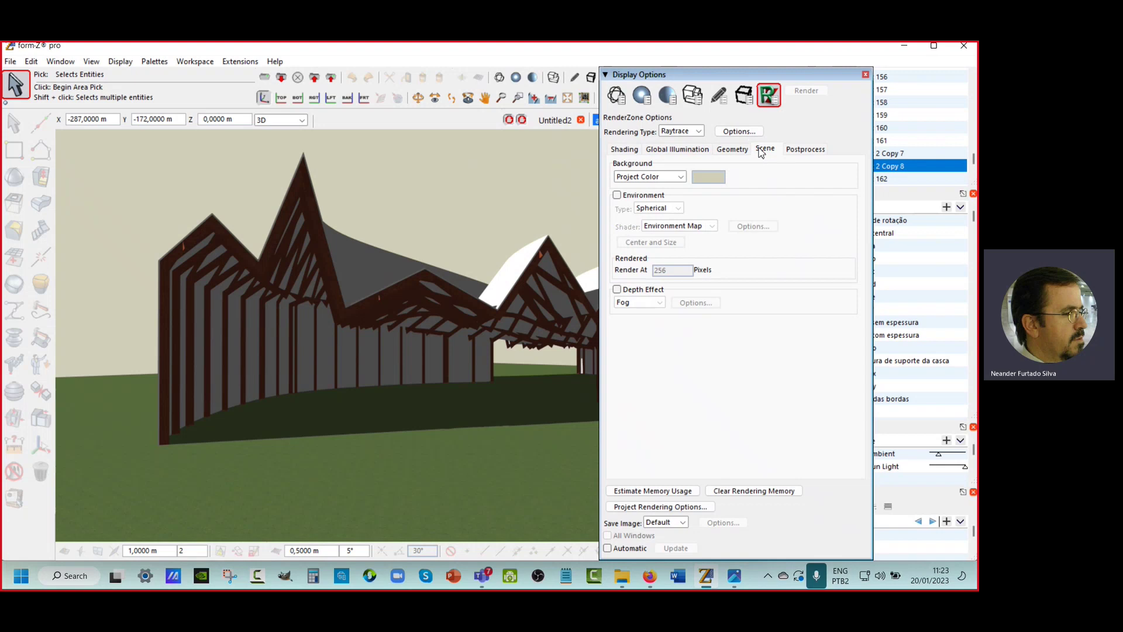
pyautogui.click(642, 176)
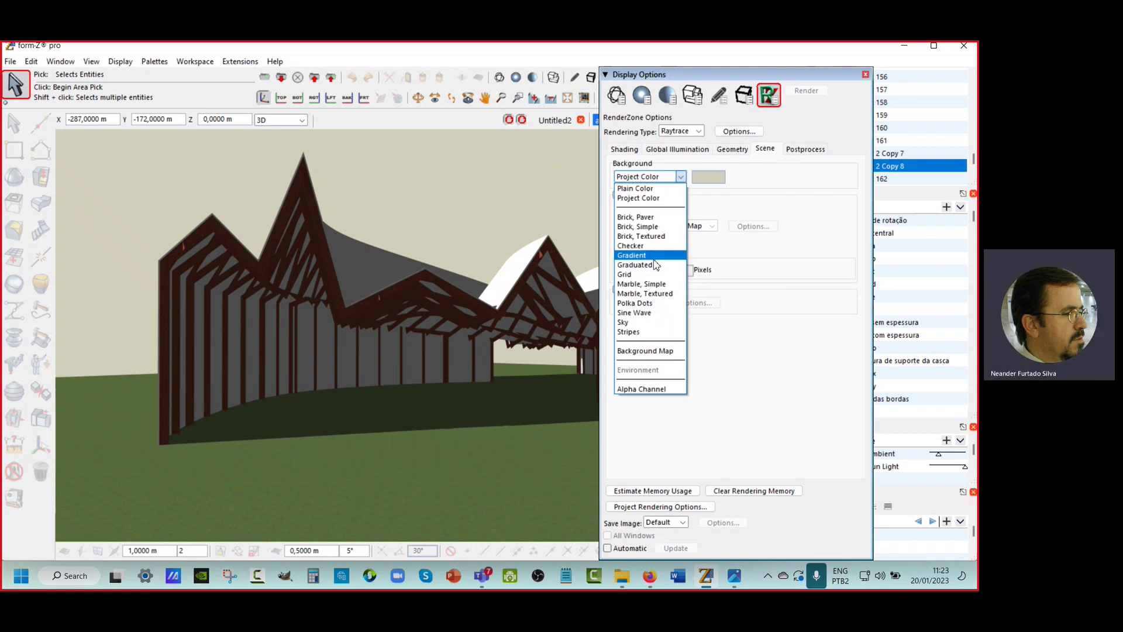
pyautogui.click(659, 324)
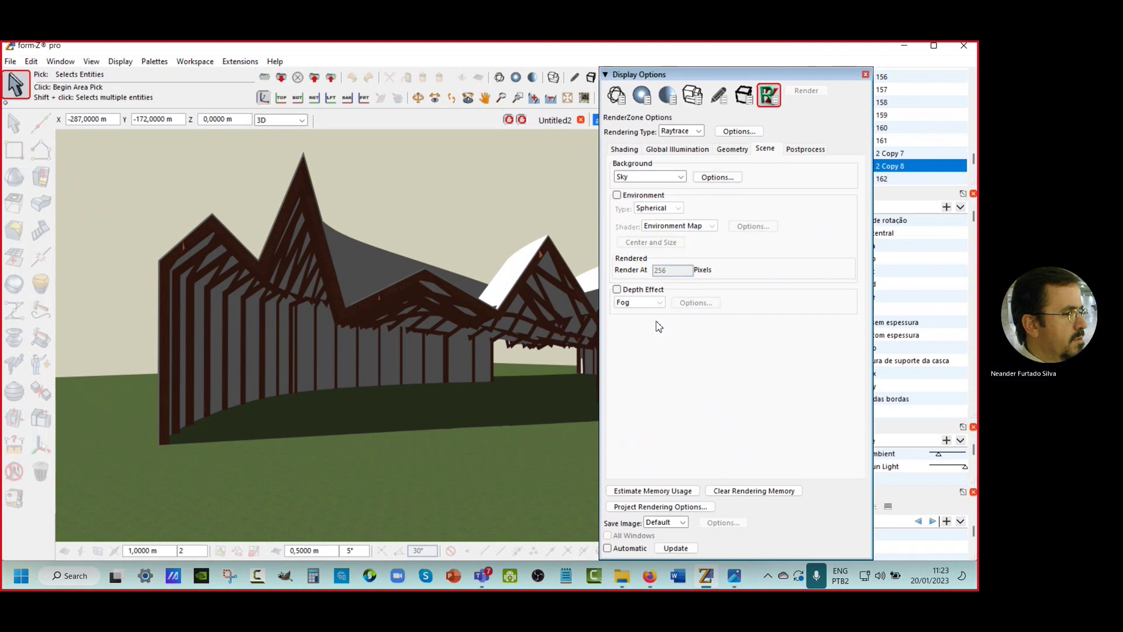
# Step: Enable Ambient Occlusion in the RenderZone global illumination options and update the render
pyautogui.click(670, 150)
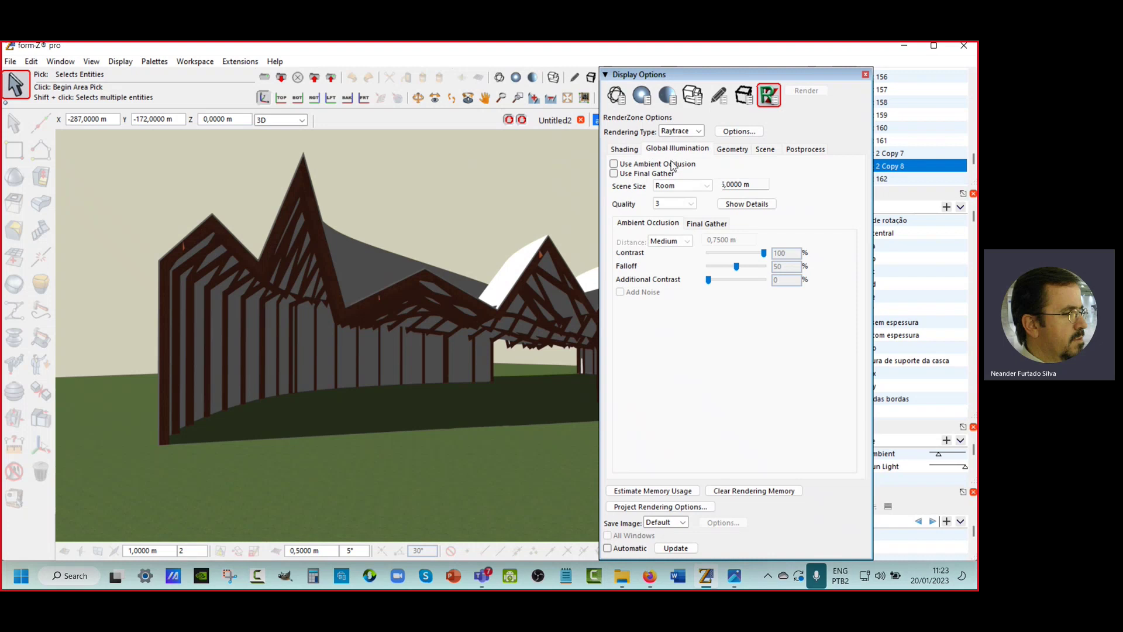
pyautogui.click(613, 168)
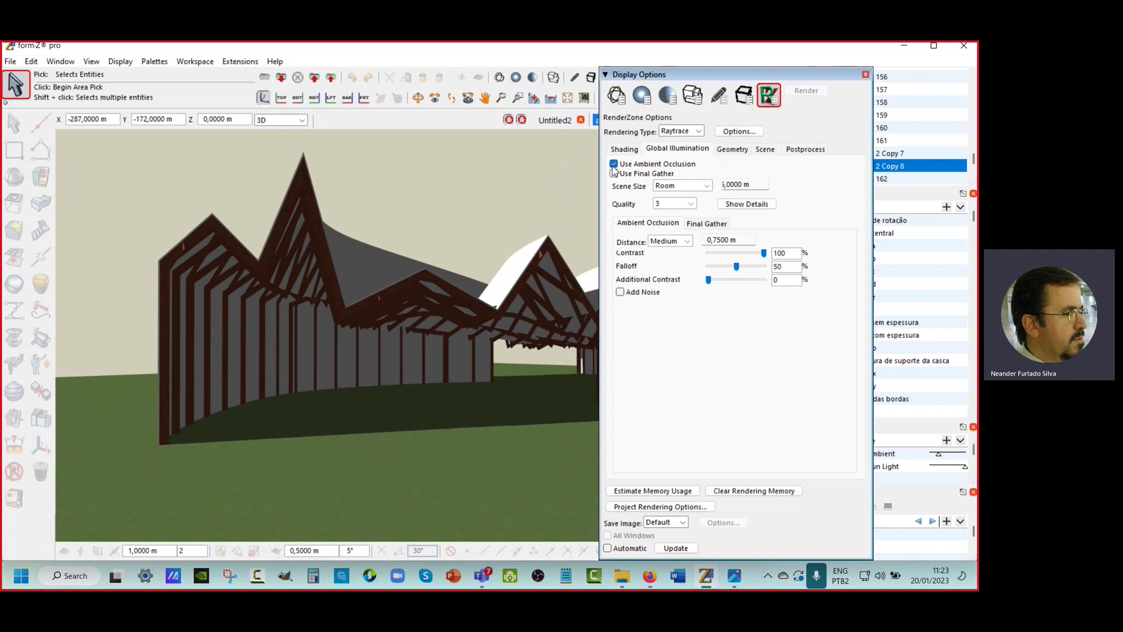
pyautogui.click(677, 549)
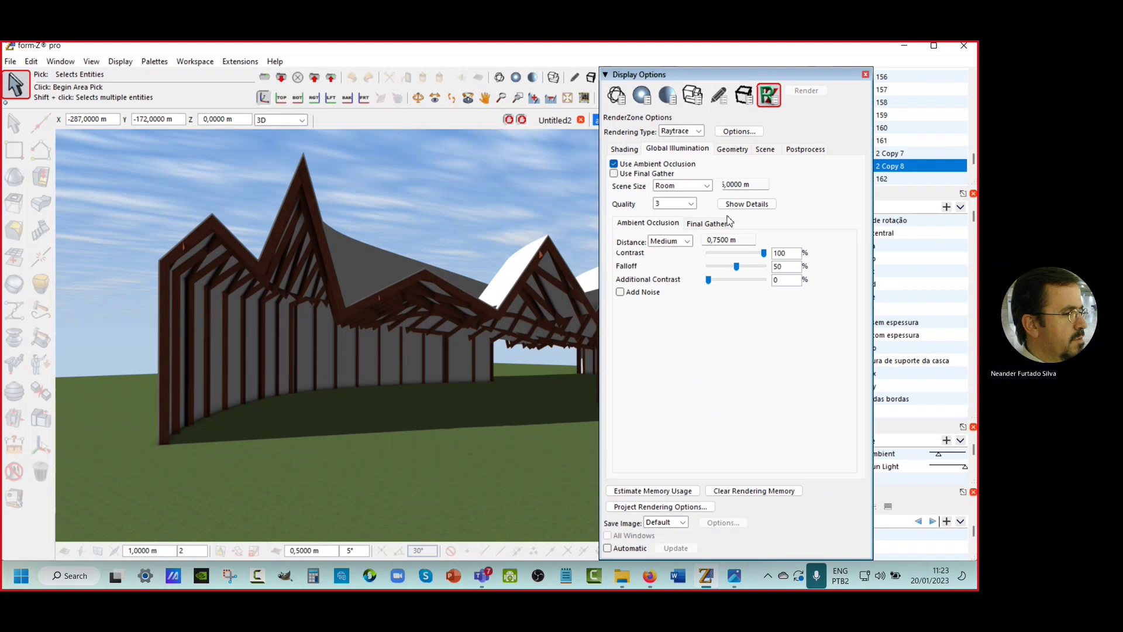
pyautogui.click(865, 75)
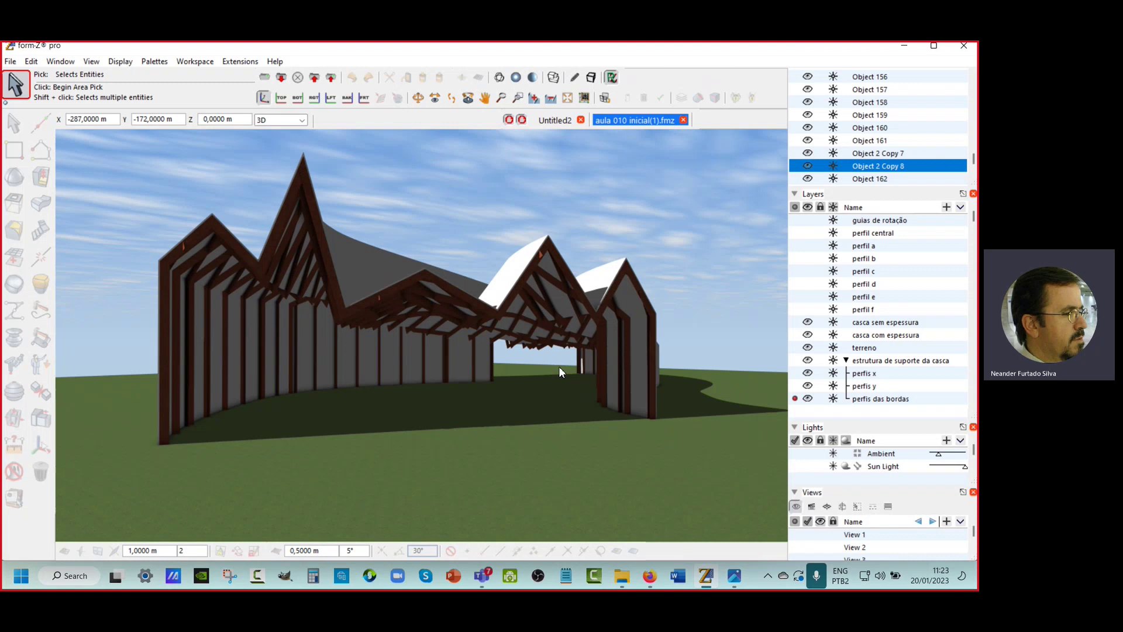
# Step: Export the render to the Desktop as the JPEG "aula 010 inicial(1).jpg" with quality factor 5 (High), and return to the shaded display
pyautogui.click(11, 61)
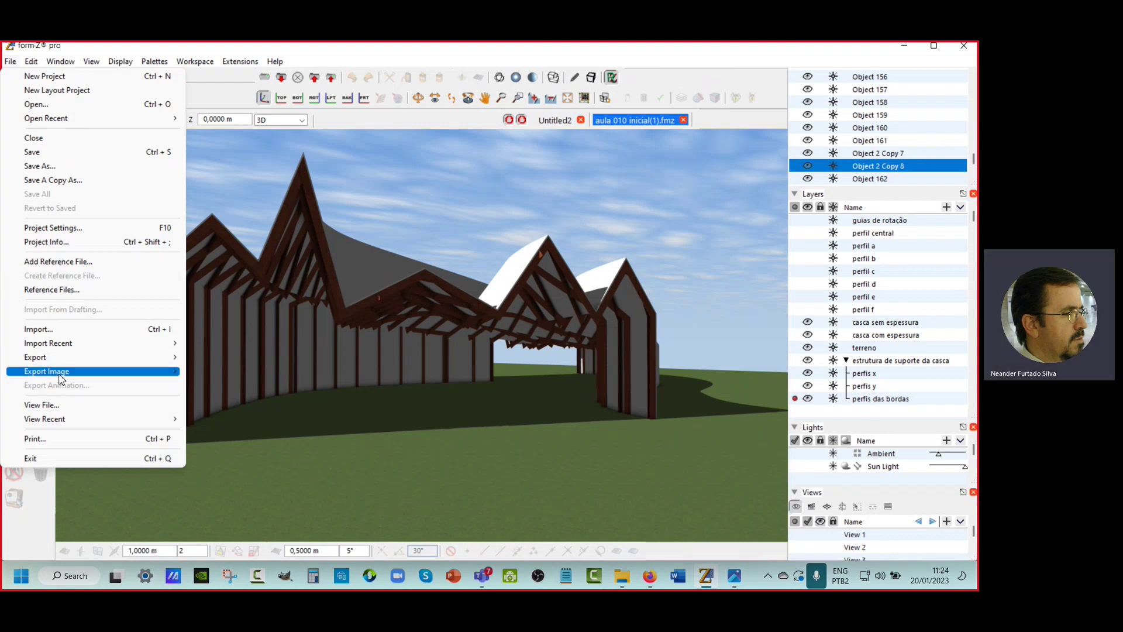
pyautogui.moveTo(60, 377)
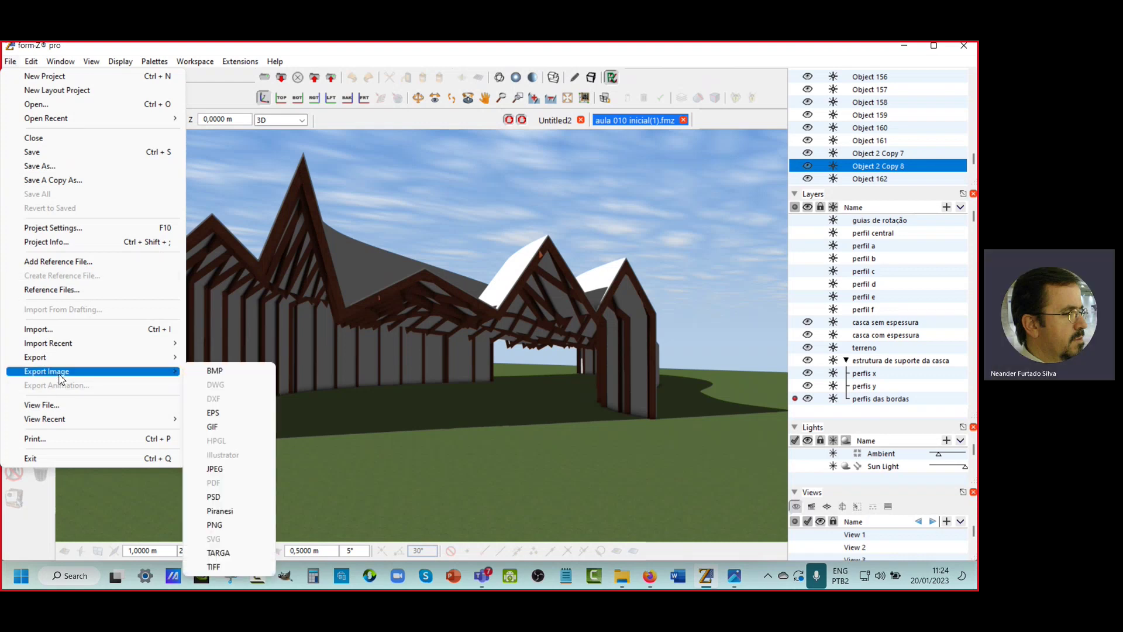
pyautogui.click(229, 469)
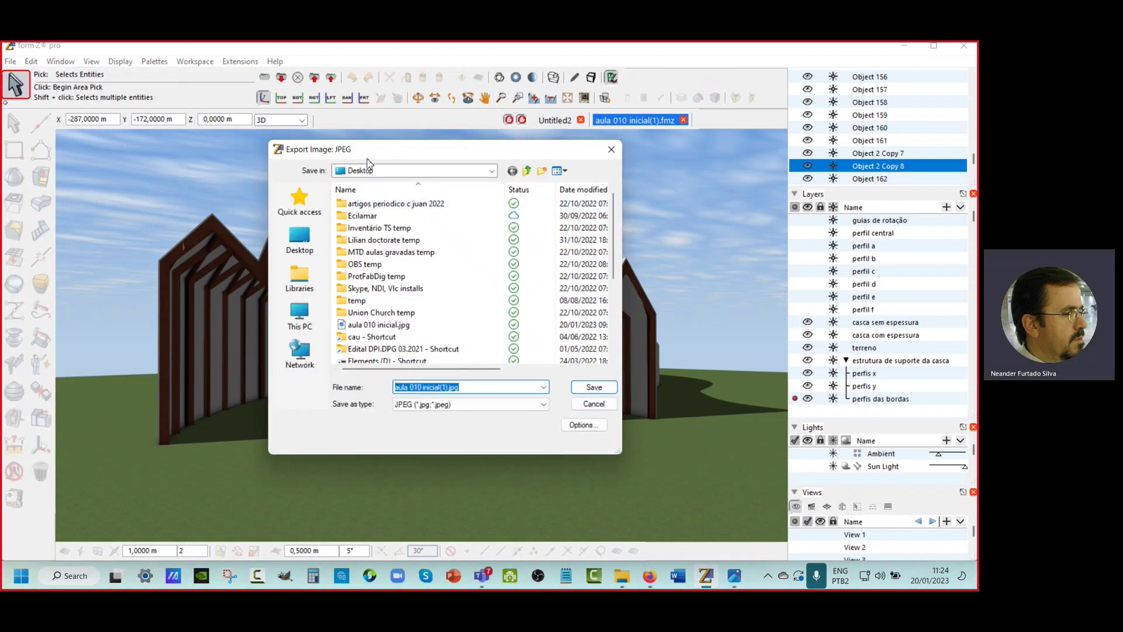
pyautogui.click(594, 388)
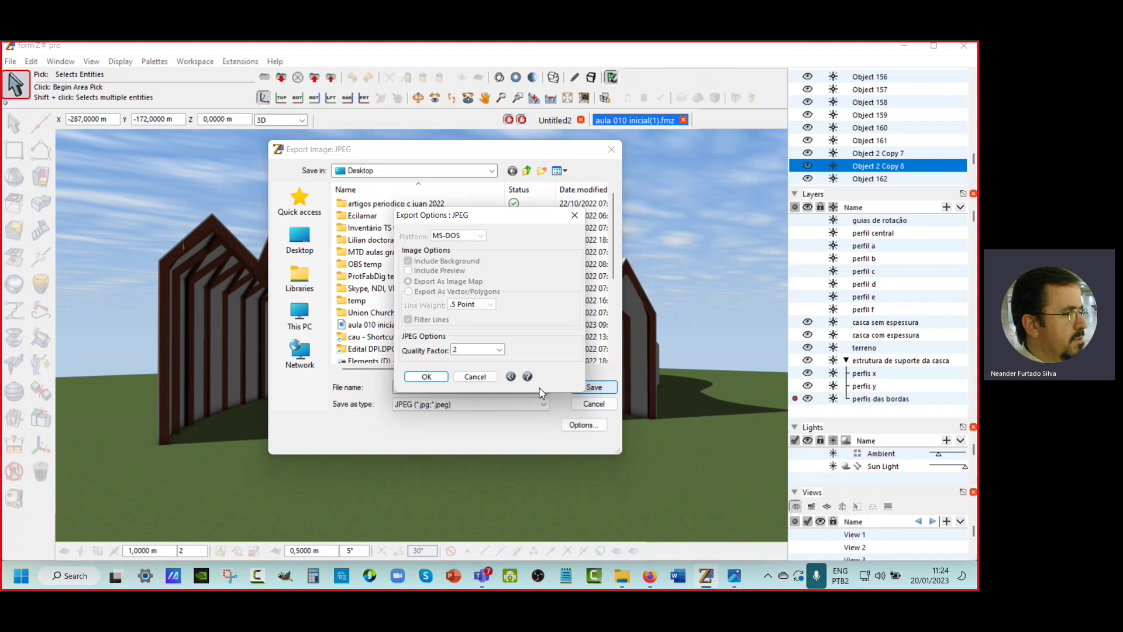
pyautogui.click(499, 349)
pyautogui.click(479, 400)
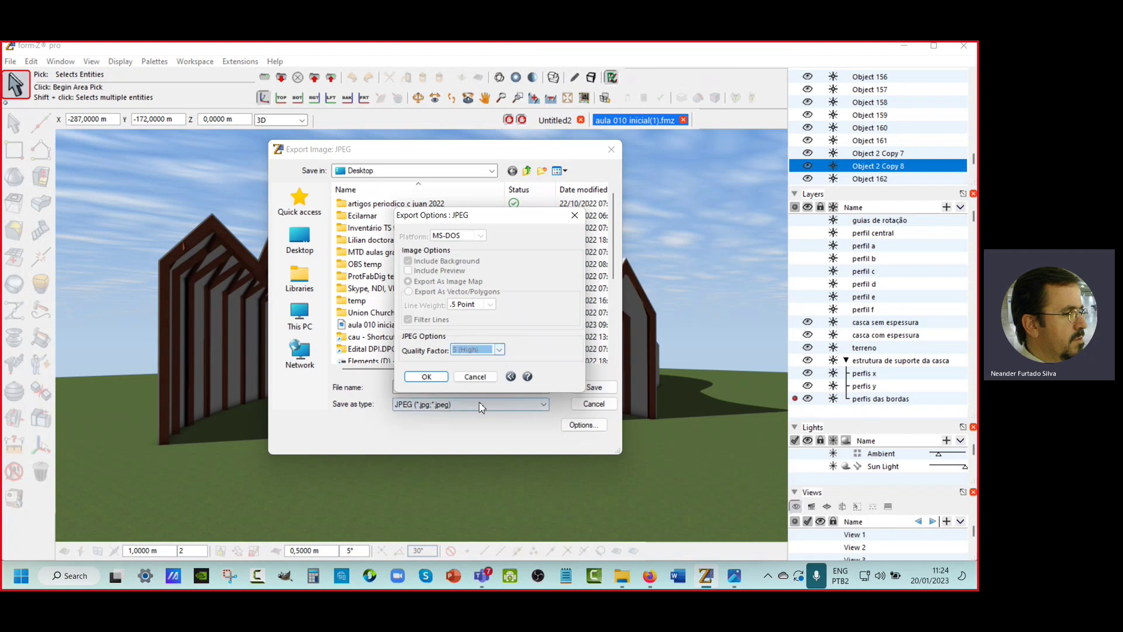
pyautogui.click(425, 377)
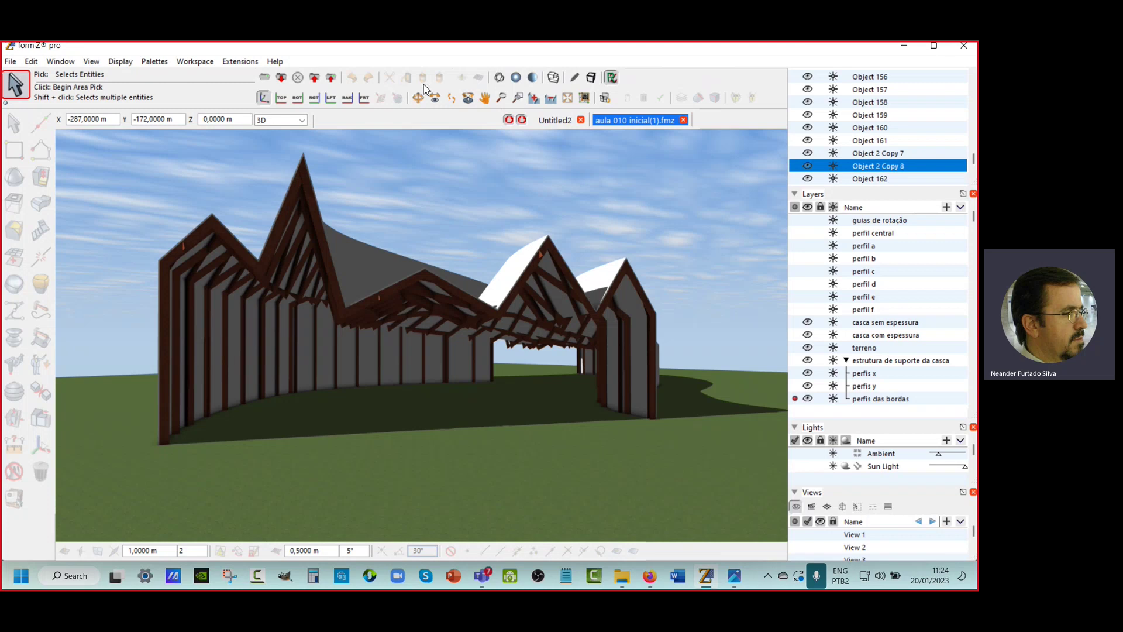
pyautogui.click(532, 79)
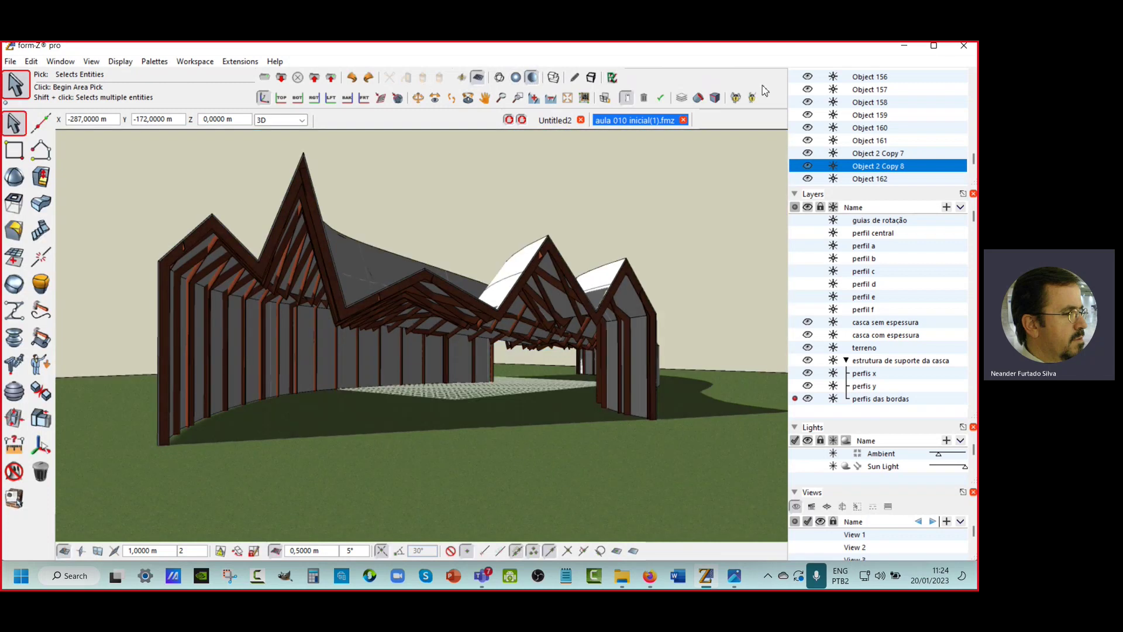
# Step: View the exported "aula 010 inicial(1).jpg" from the desktop in a maximized image viewer, and switch back to form·Z
pyautogui.click(904, 47)
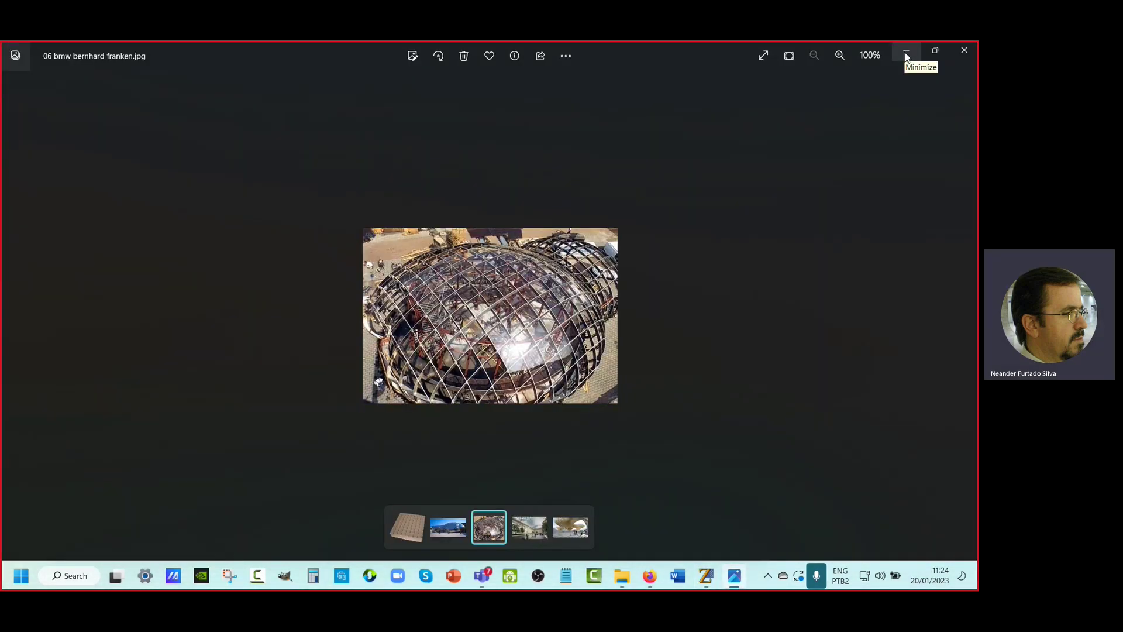
pyautogui.click(905, 55)
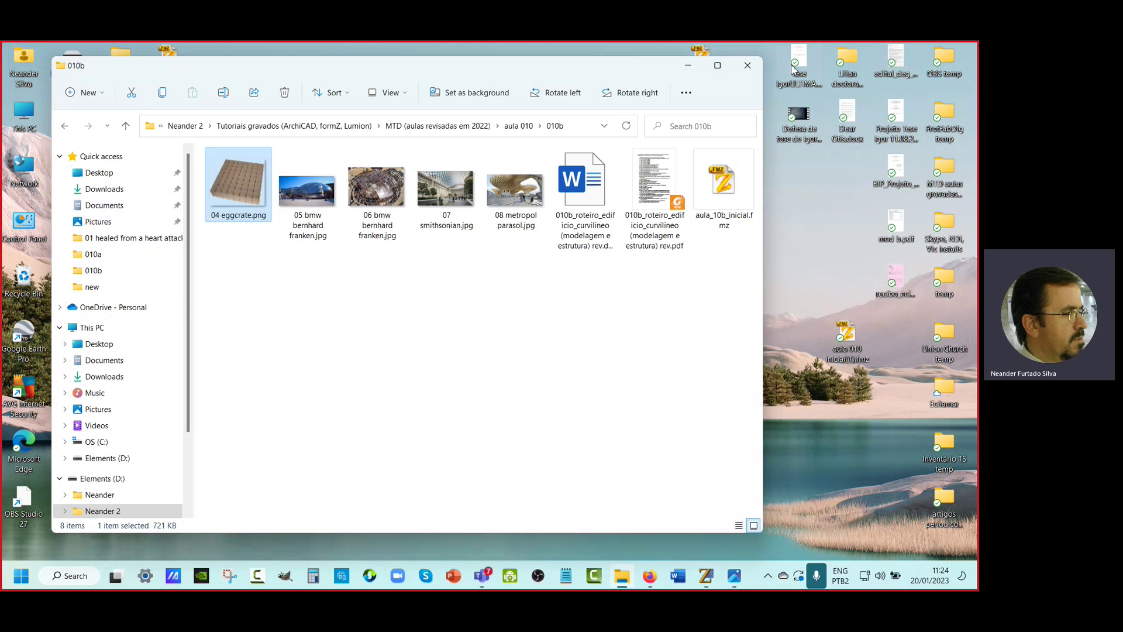
pyautogui.click(688, 67)
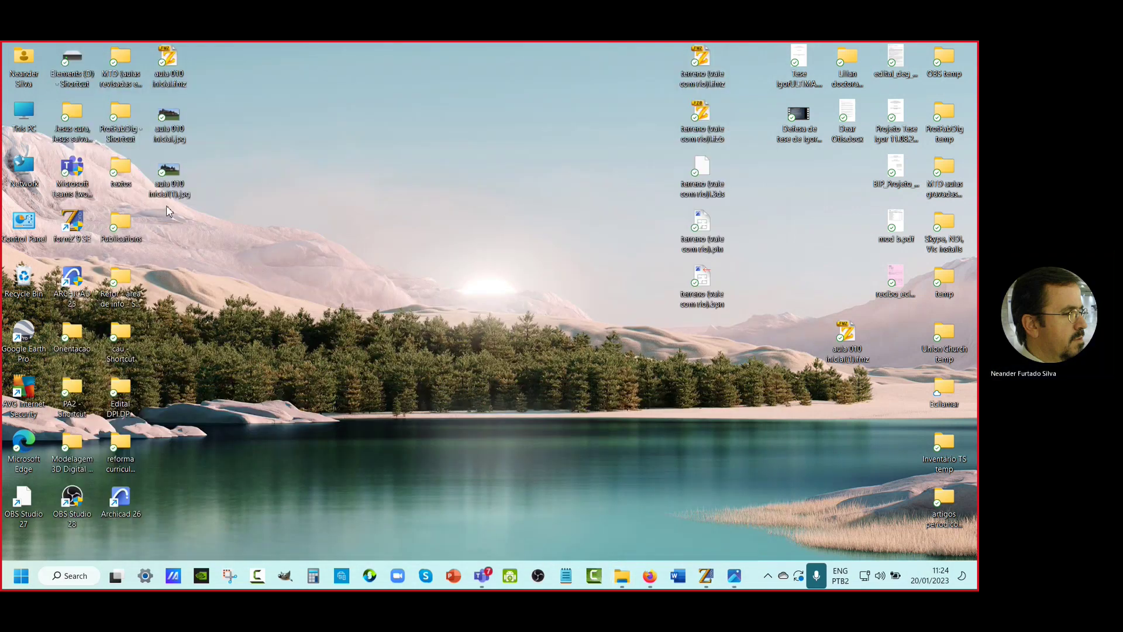
pyautogui.doubleClick(170, 173)
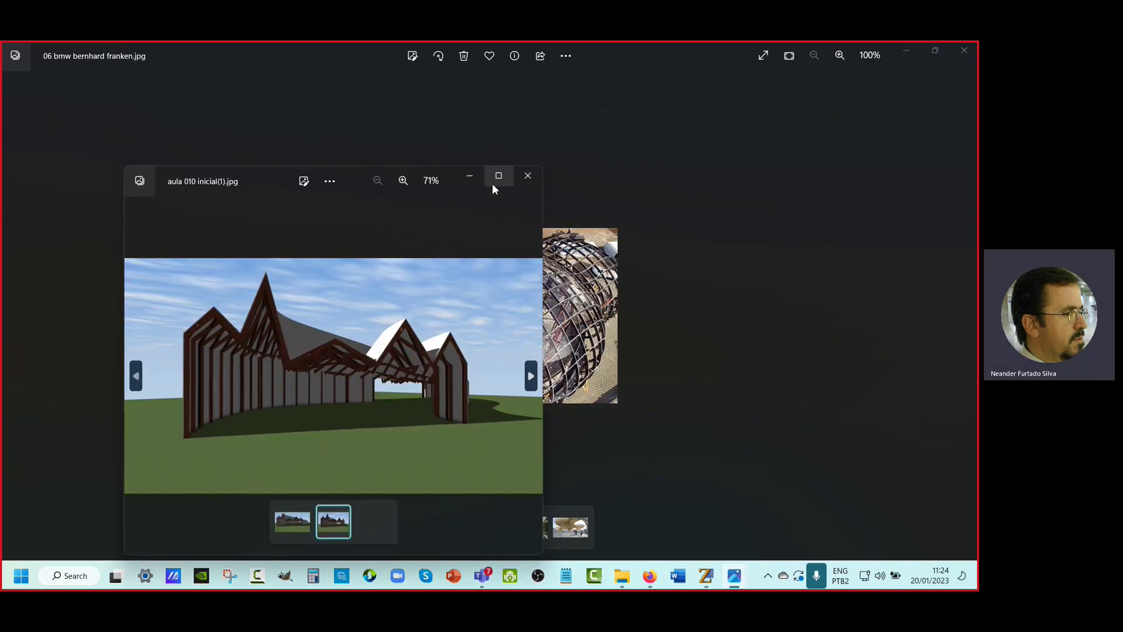
pyautogui.click(498, 178)
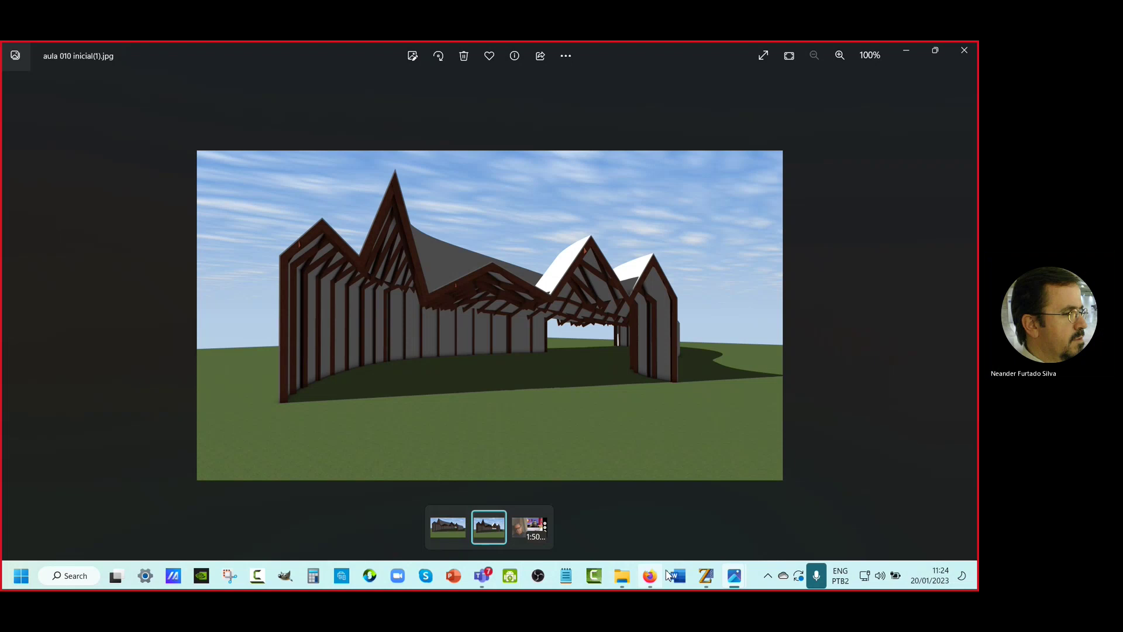
pyautogui.click(706, 575)
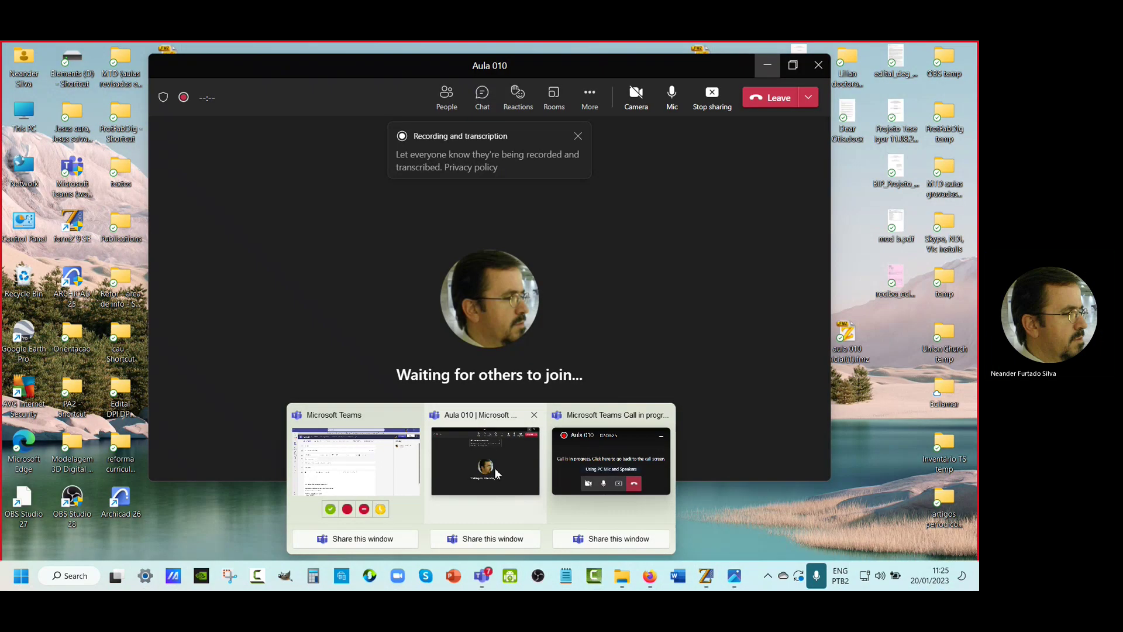
# Step: Switch to the Microsoft Teams meeting "Aula 010" and stop its recording and transcription
pyautogui.click(497, 472)
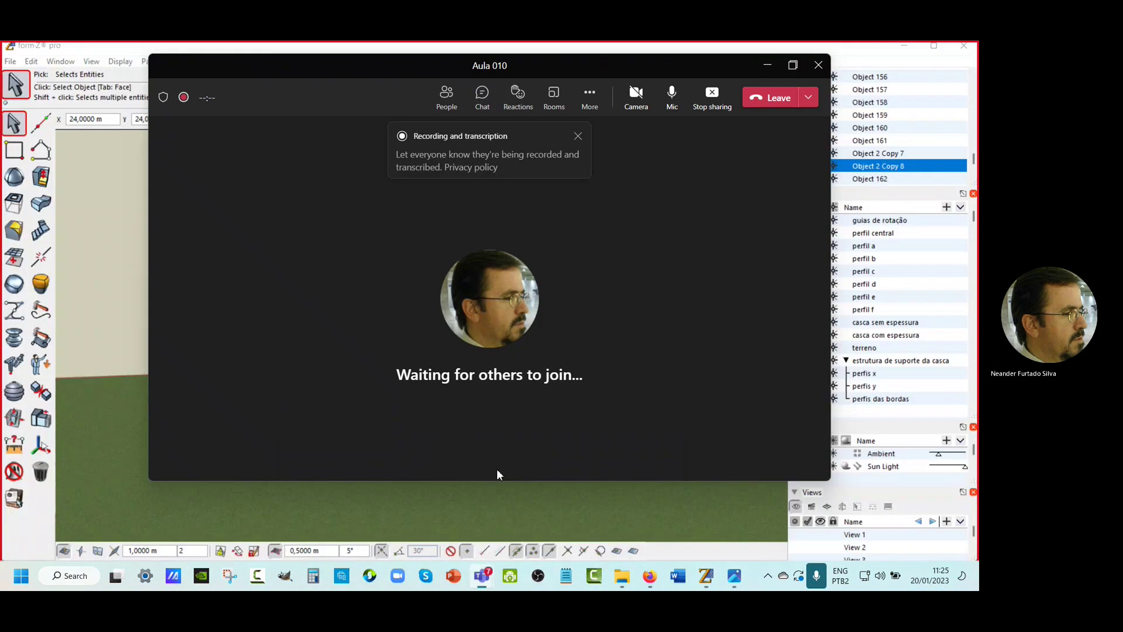
pyautogui.click(576, 136)
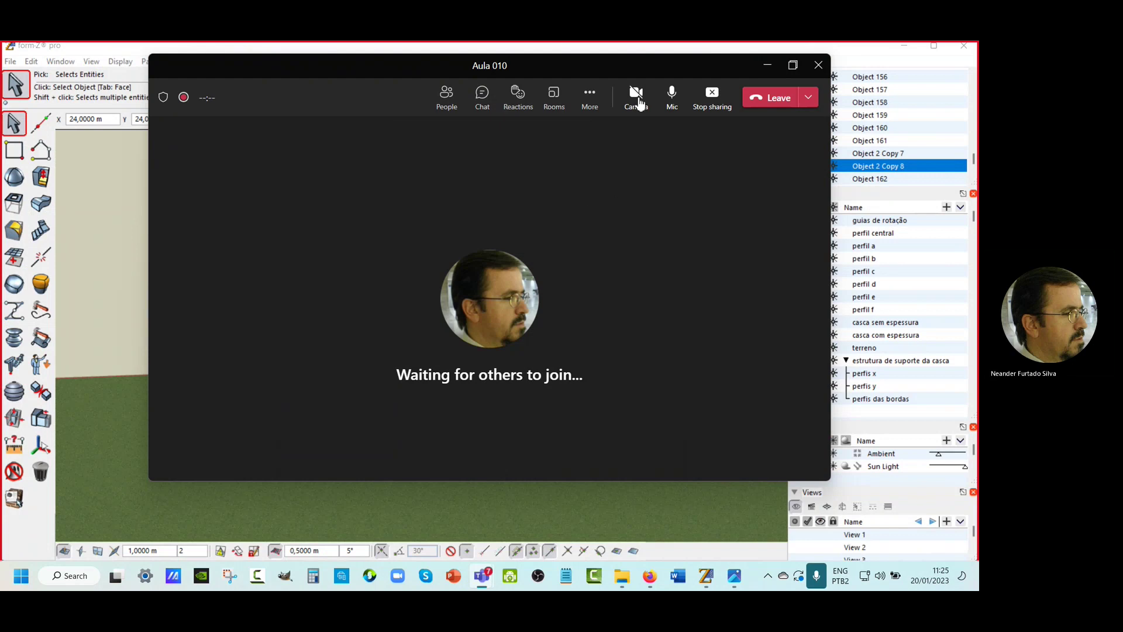
pyautogui.click(589, 96)
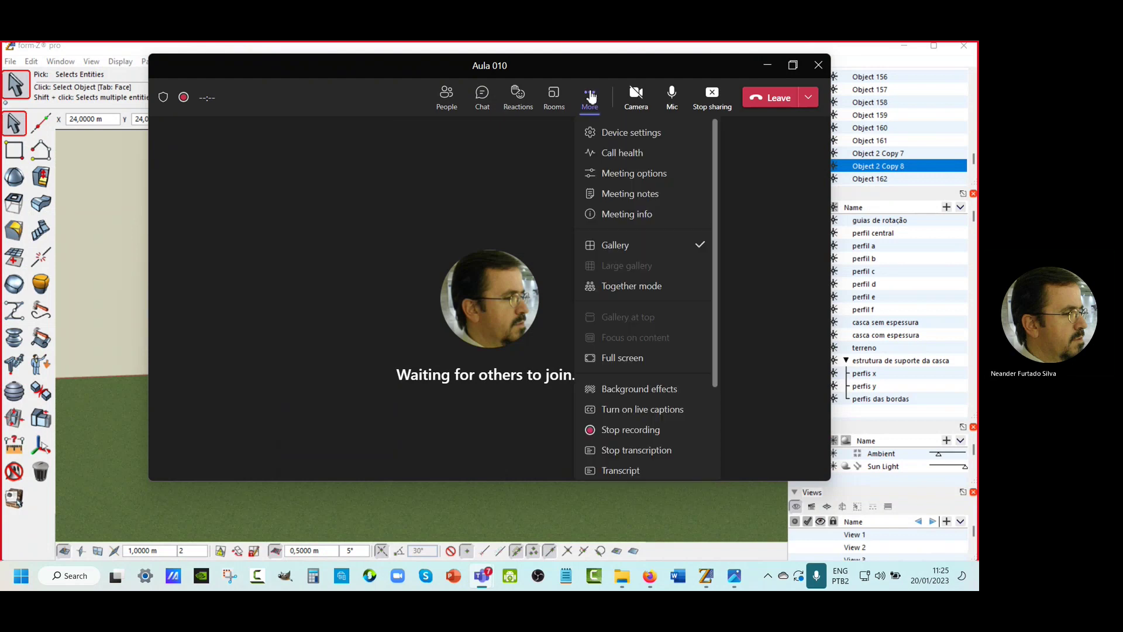
pyautogui.click(624, 429)
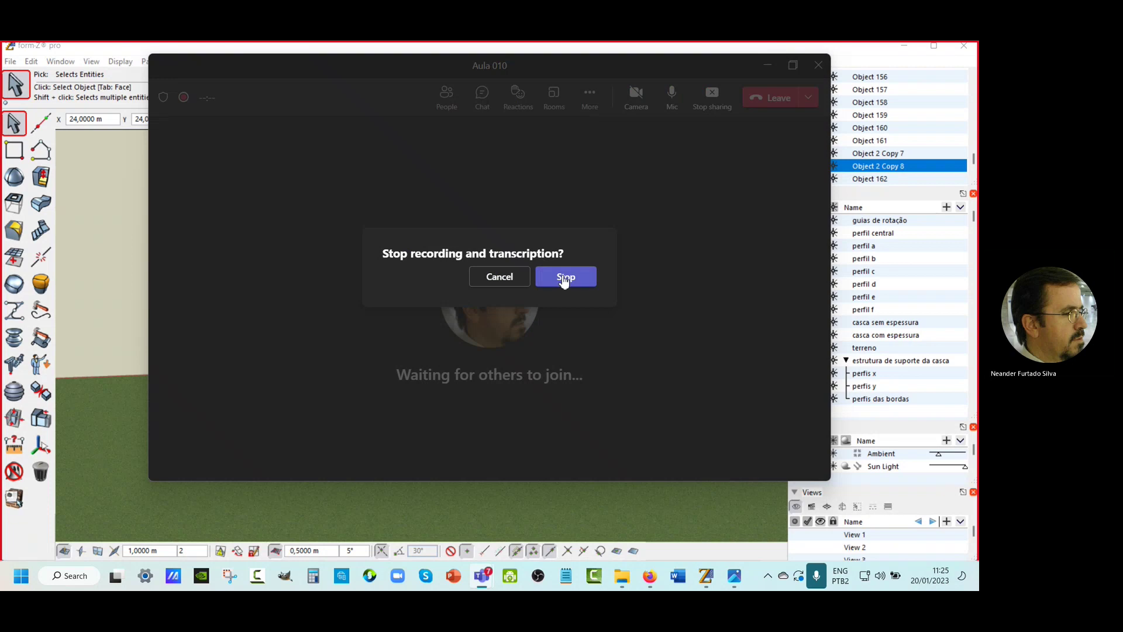